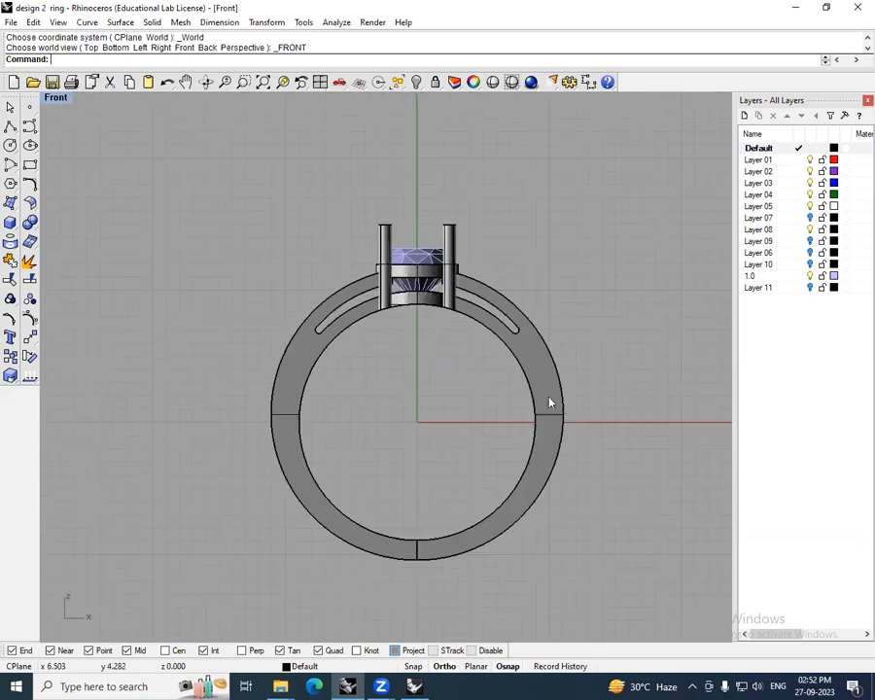
- Examine the ring's stone setting and the top of the shank from the front
scroll(476, 327, up, 2)
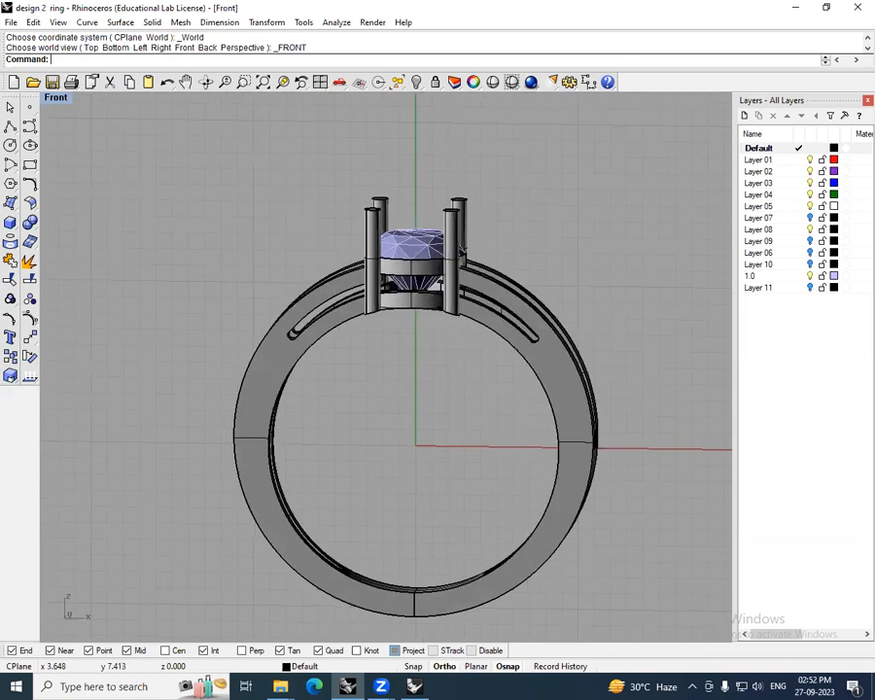
key(ctrl+F2)
scroll(400, 307, up, 10)
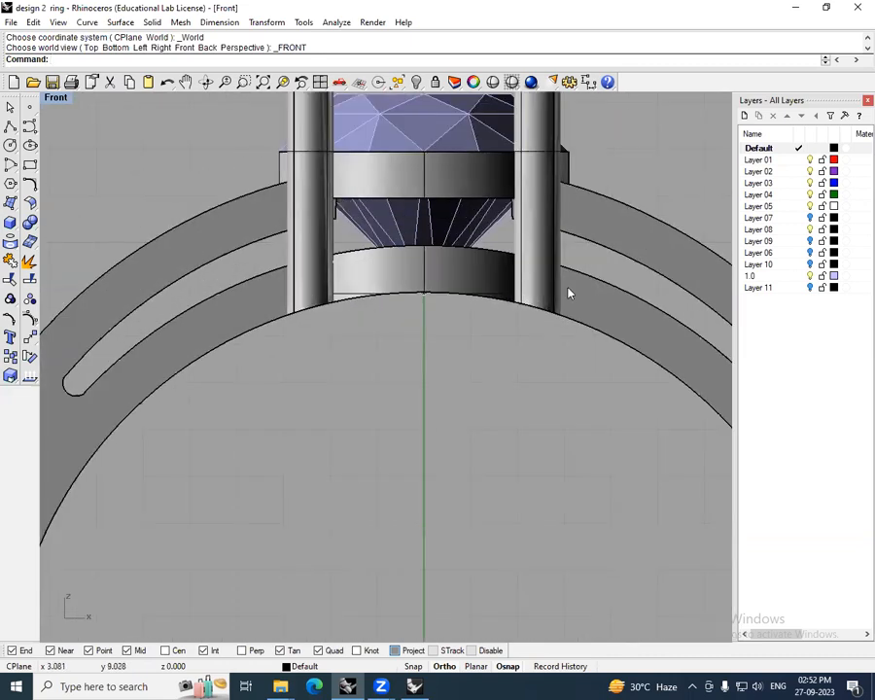
scroll(461, 353, down, 5)
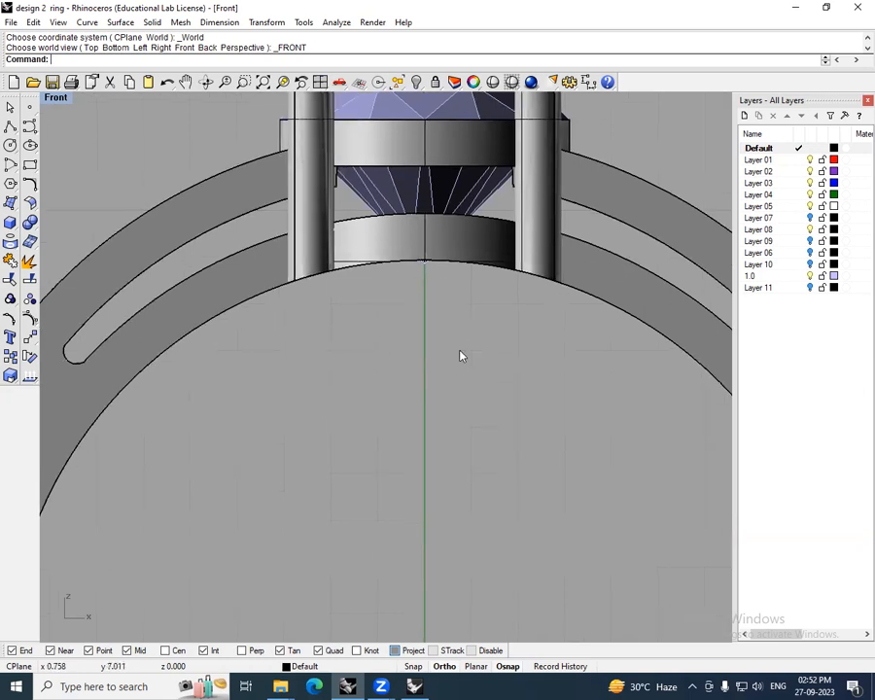
ctrl+shift+right_drag(478, 353, 400, 395)
text(f)
key(Return)
scroll(468, 385, down, 6)
- Switch to the untitled Rhino document and draw a 6 mm diameter circle centred on the origin in the Top view
click(410, 686)
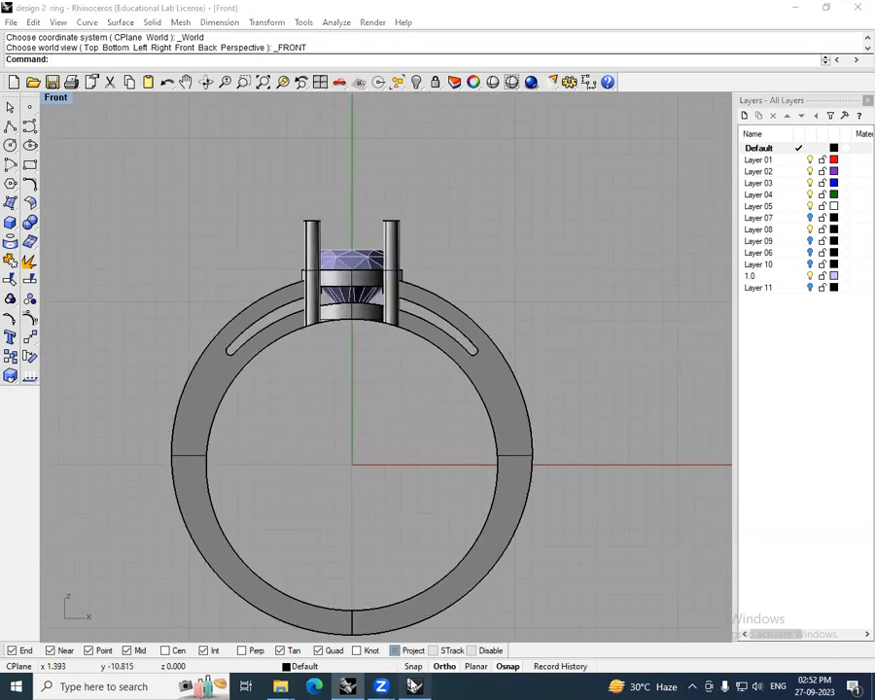
click(250, 269)
click(9, 160)
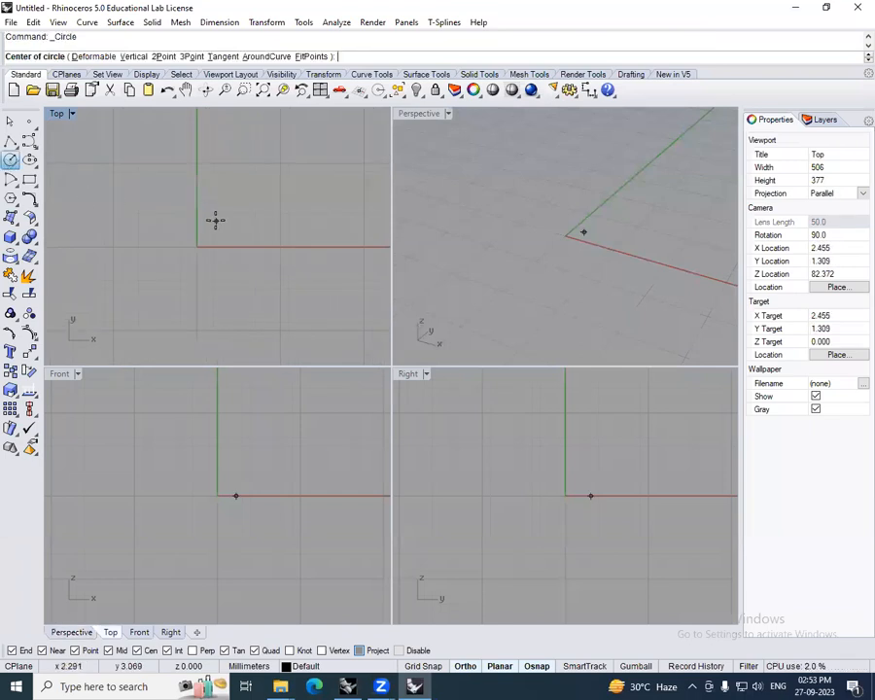
text(0)
key(Return)
text(6)
key(Return)
scroll(220, 215, up, 4)
drag(250, 210, 207, 255)
scroll(243, 255, up, 6)
right_drag(246, 261, 306, 246)
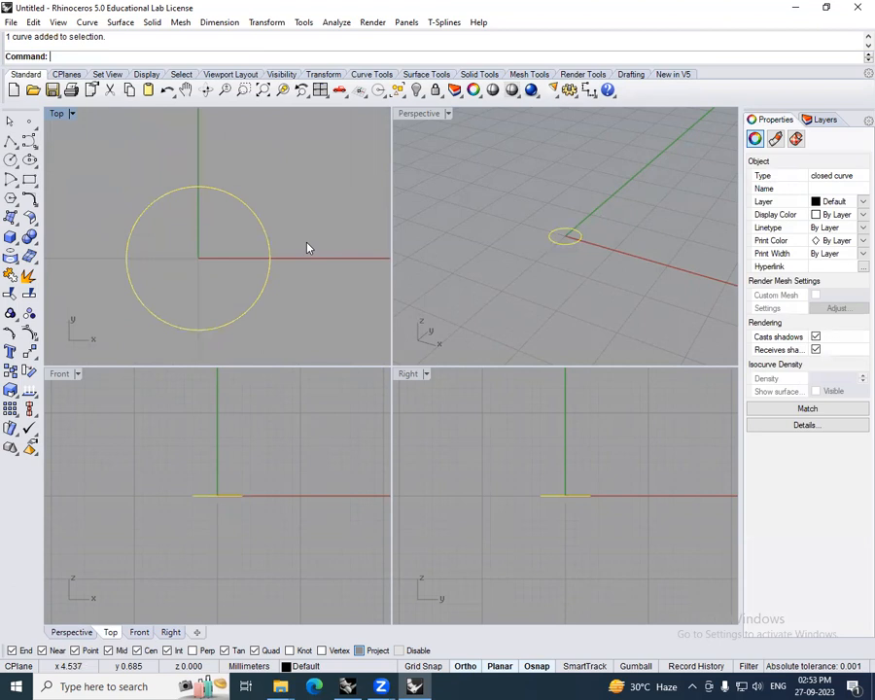
- Return to the design 2 ring file, show all four viewports and shade the Right view
click(415, 686)
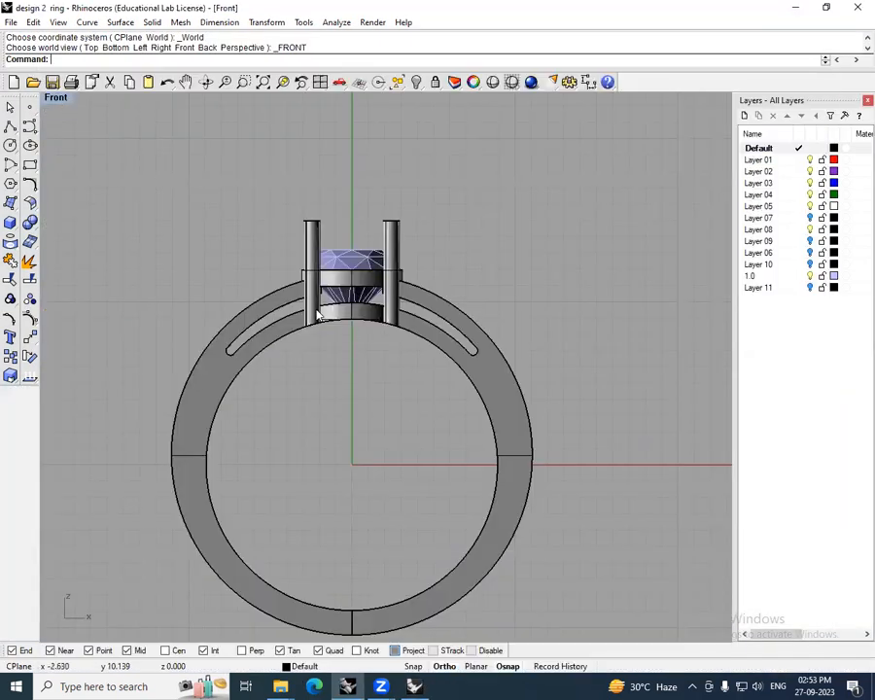
double_click(52, 98)
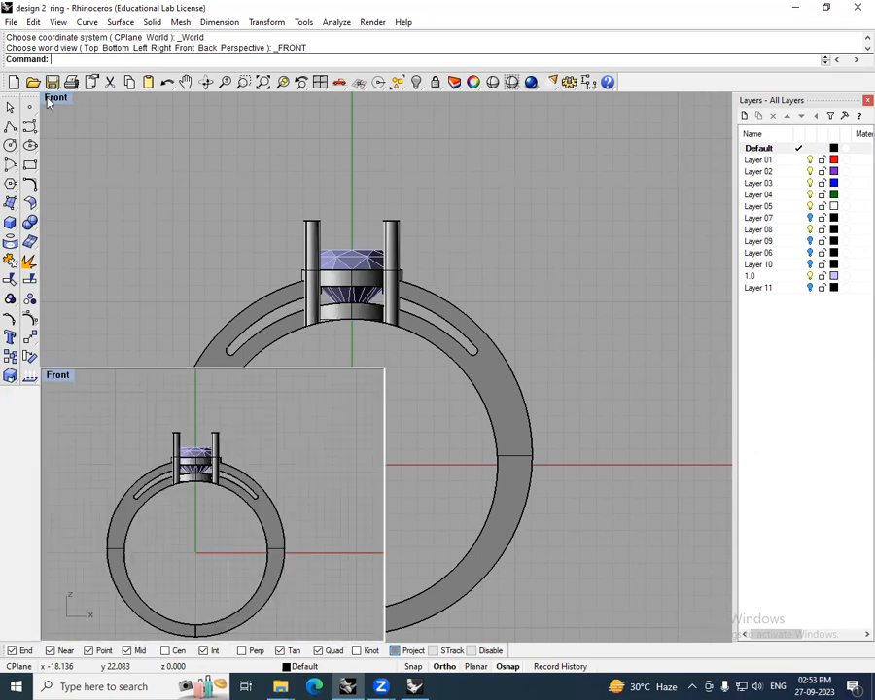
right_drag(272, 290, 269, 314)
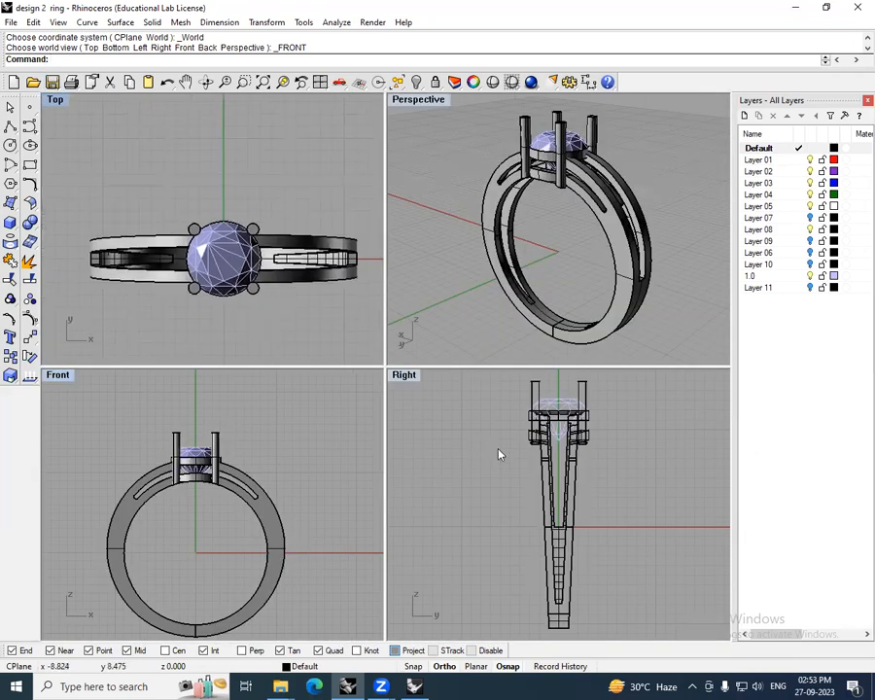
right_drag(540, 453, 564, 454)
key(ctrl+alt+s)
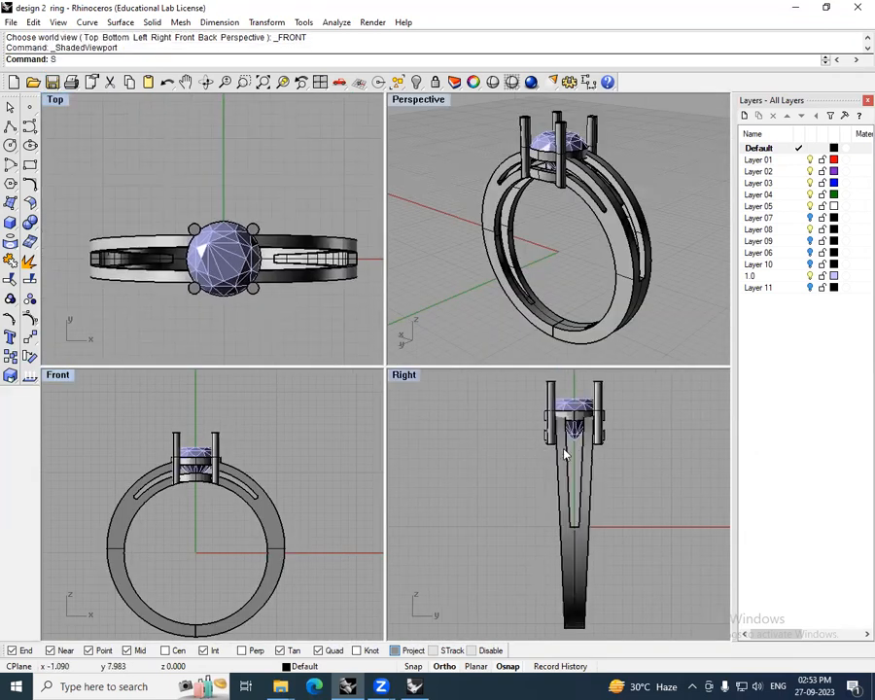
text(S)
key(Escape)
- Inspect the right half of the shank and the left prongs in the Front view, leaving nothing selected
right_drag(261, 477, 299, 451)
scroll(244, 446, up, 4)
scroll(243, 442, up, 2)
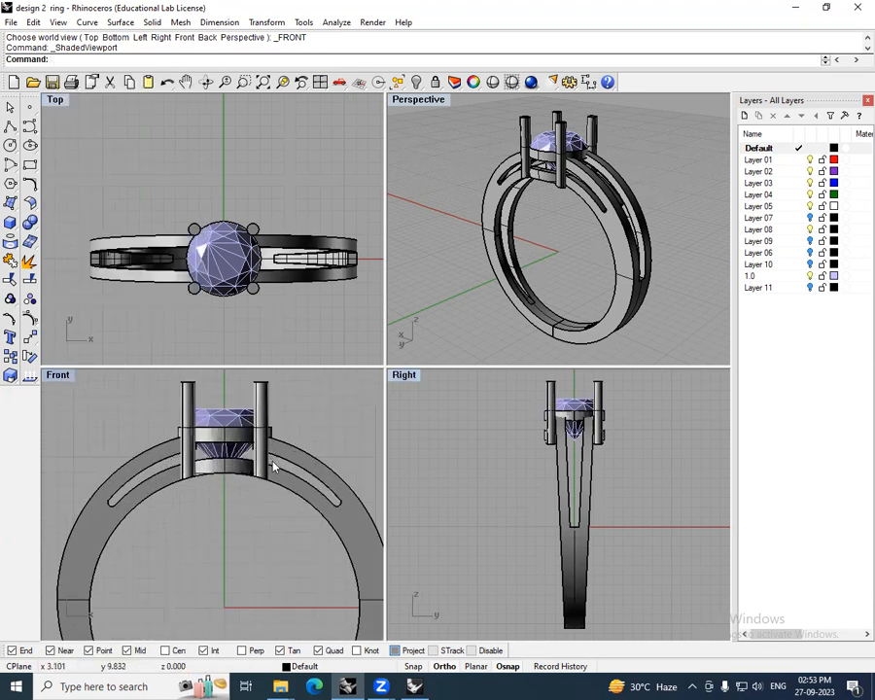
click(275, 468)
scroll(223, 442, down, 8)
scroll(219, 427, up, 3)
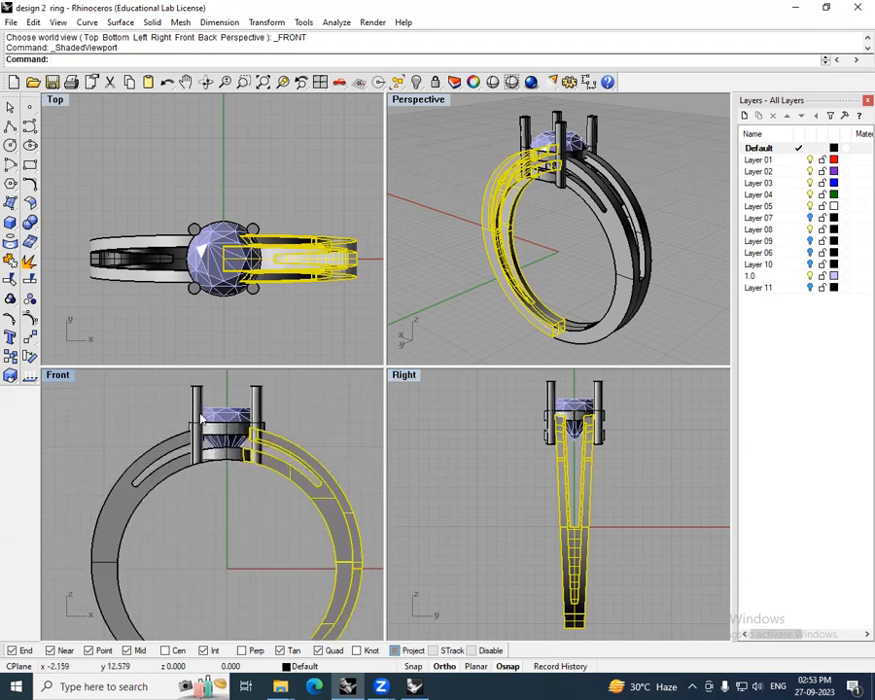
drag(164, 400, 222, 525)
click(297, 465)
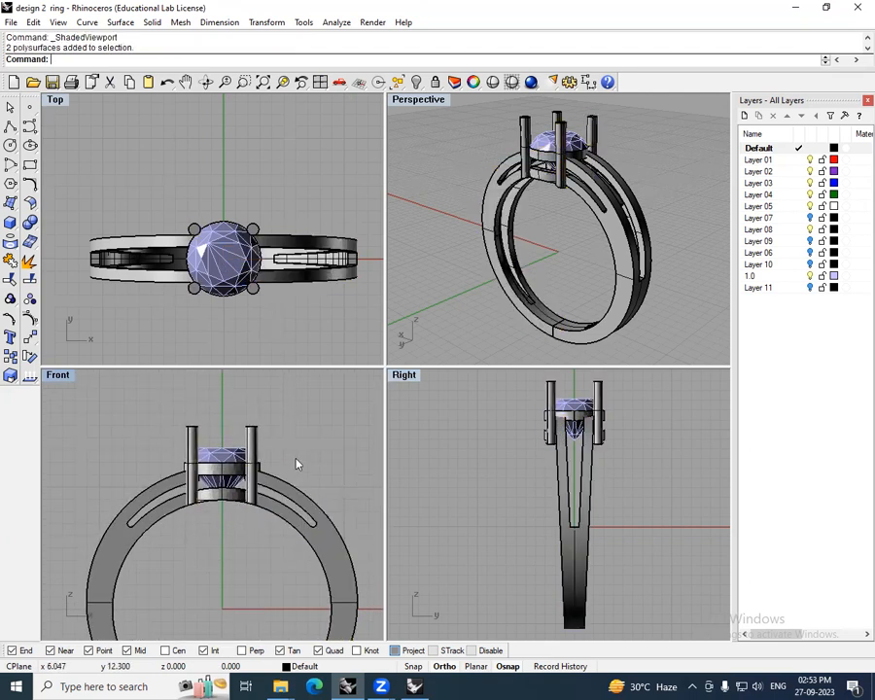
- Maximize the Front viewport and examine the whole shank and where it meets the stone setting
double_click(57, 375)
right_drag(388, 386, 395, 345)
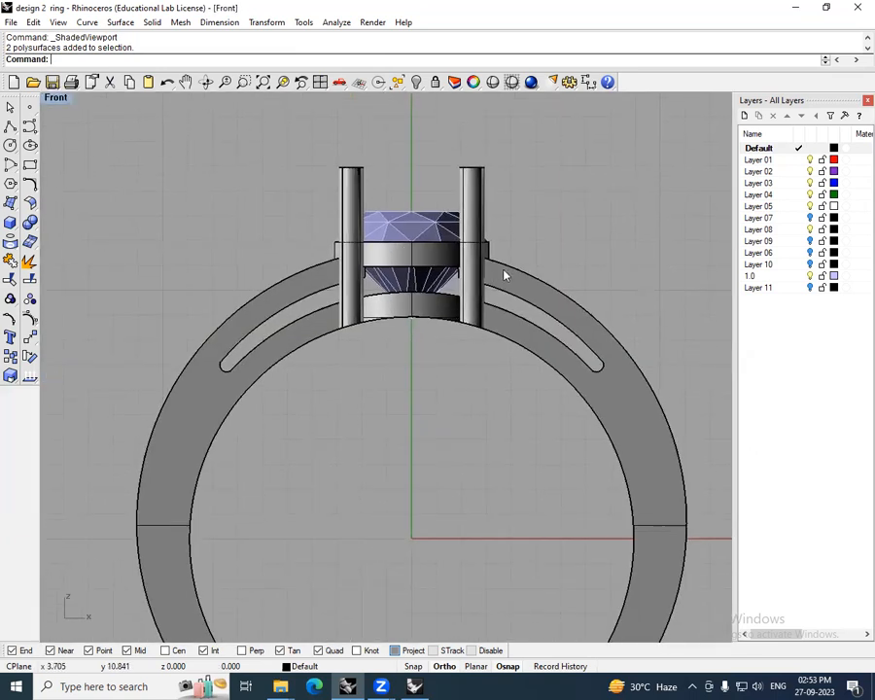
scroll(501, 272, down, 4)
scroll(491, 258, up, 4)
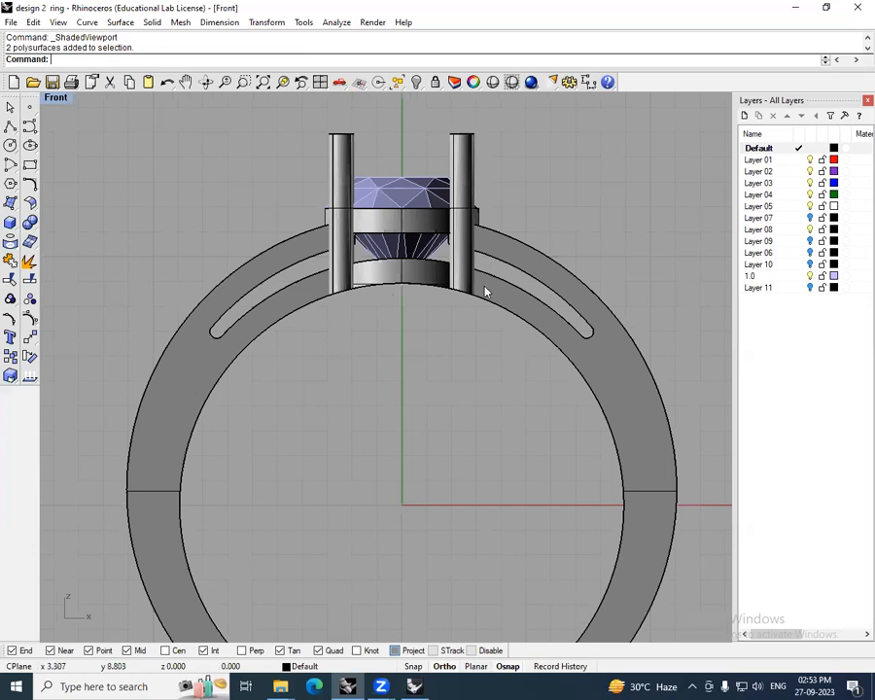
scroll(481, 299, down, 8)
right_drag(458, 321, 458, 246)
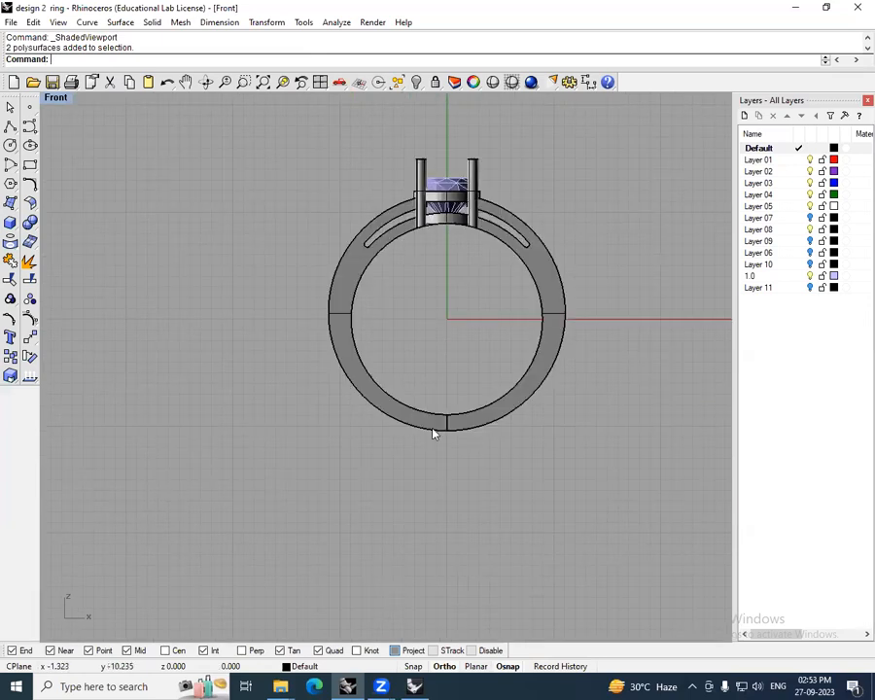
right_drag(459, 362, 470, 420)
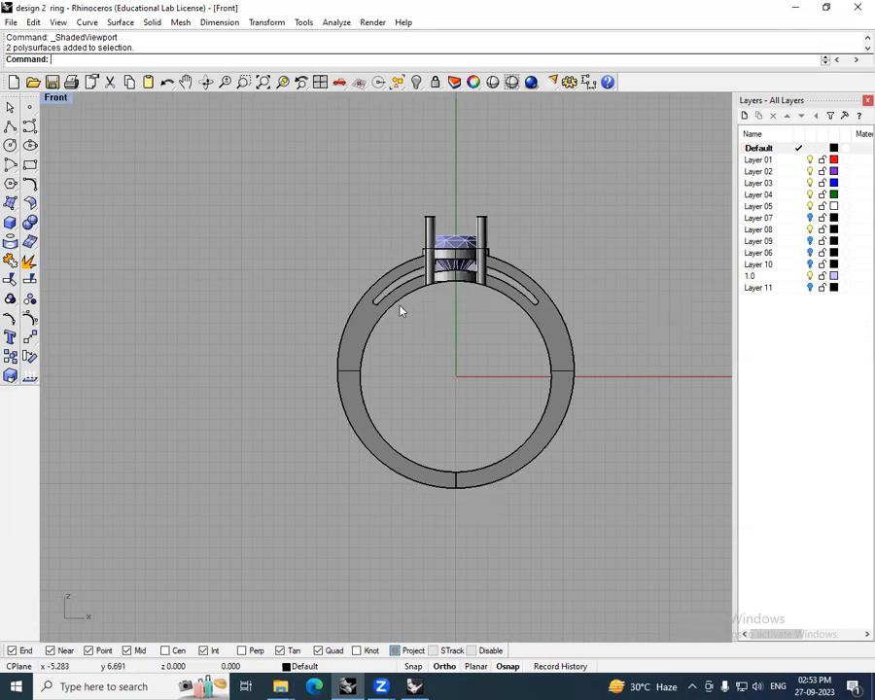
scroll(429, 306, up, 4)
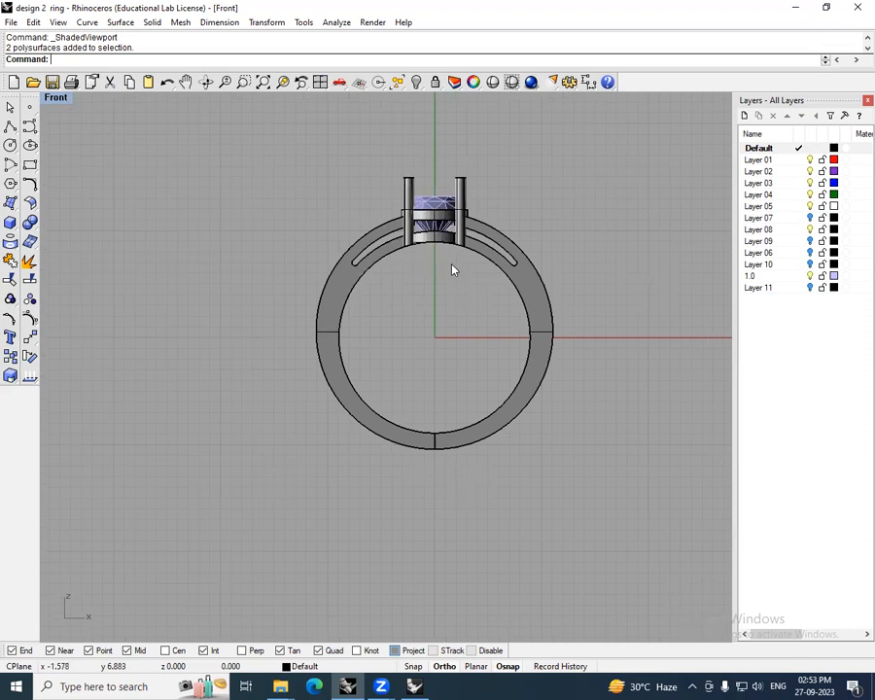
scroll(446, 294, up, 3)
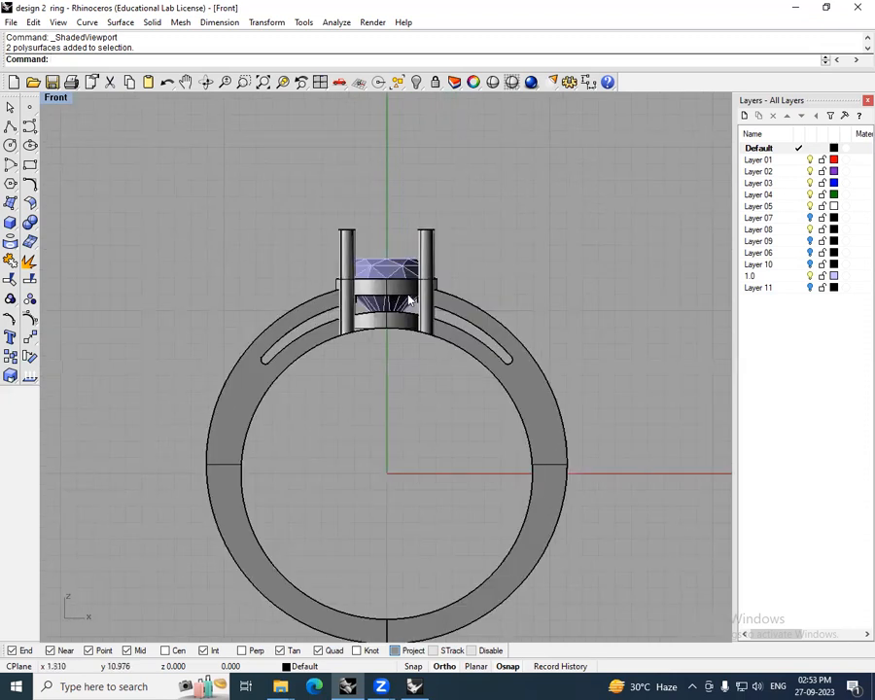
- Highlight the stone setting and the right half of the shank in turn to check how they fit together from the front
drag(292, 166, 491, 361)
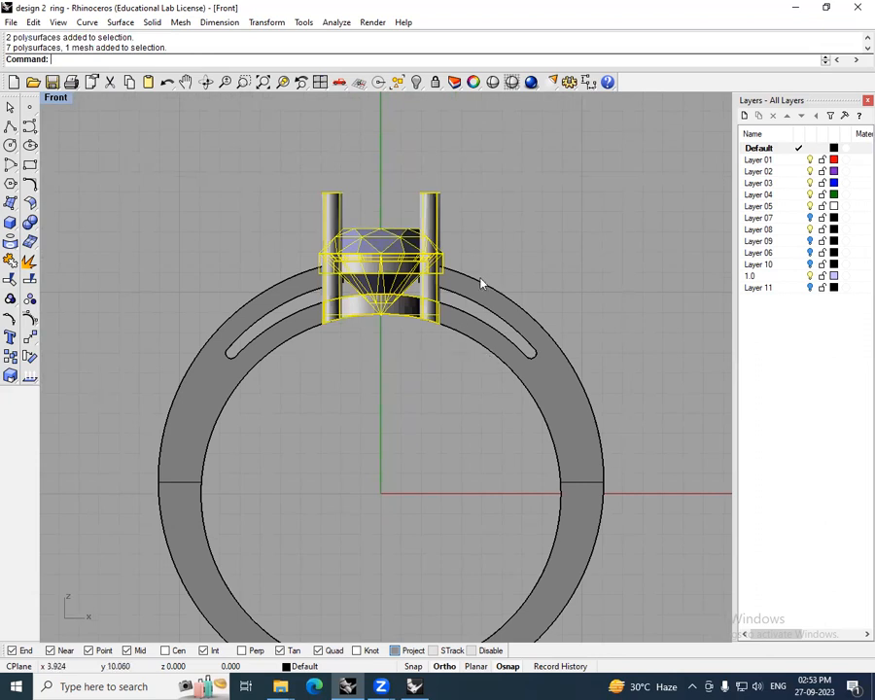
key(Escape)
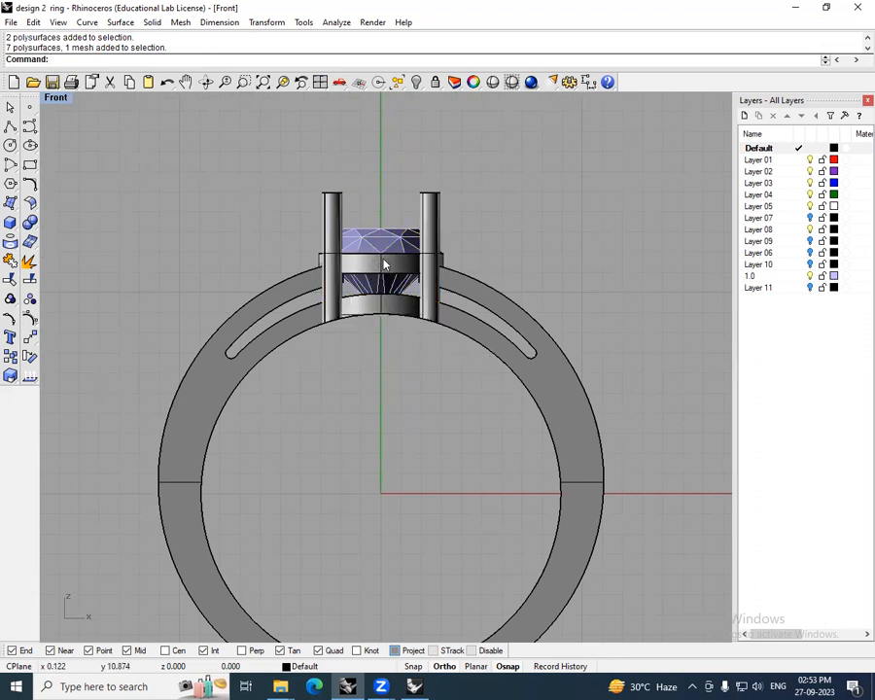
click(497, 310)
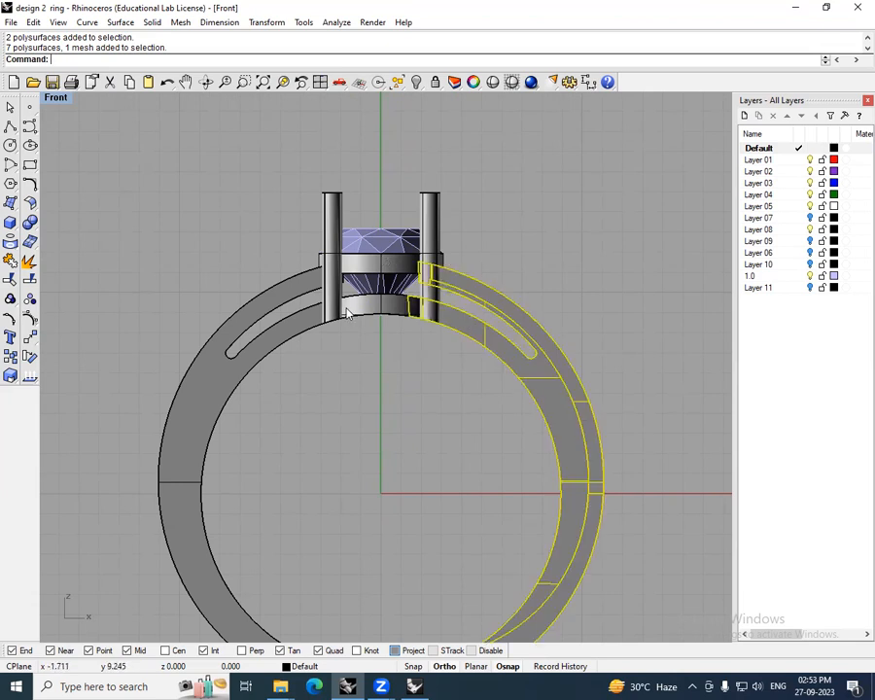
scroll(394, 389, down, 5)
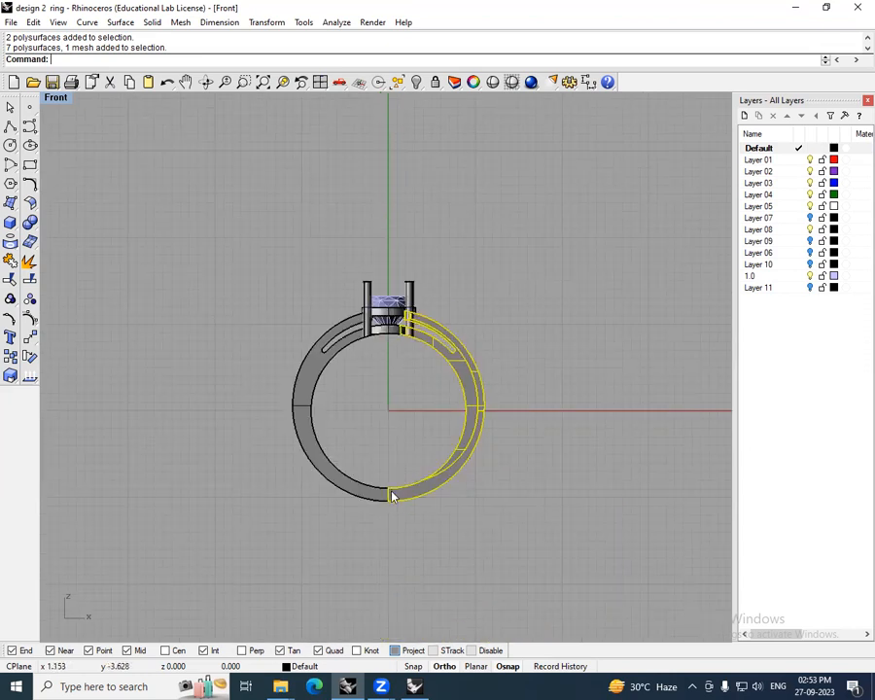
key(Escape)
right_drag(418, 390, 418, 423)
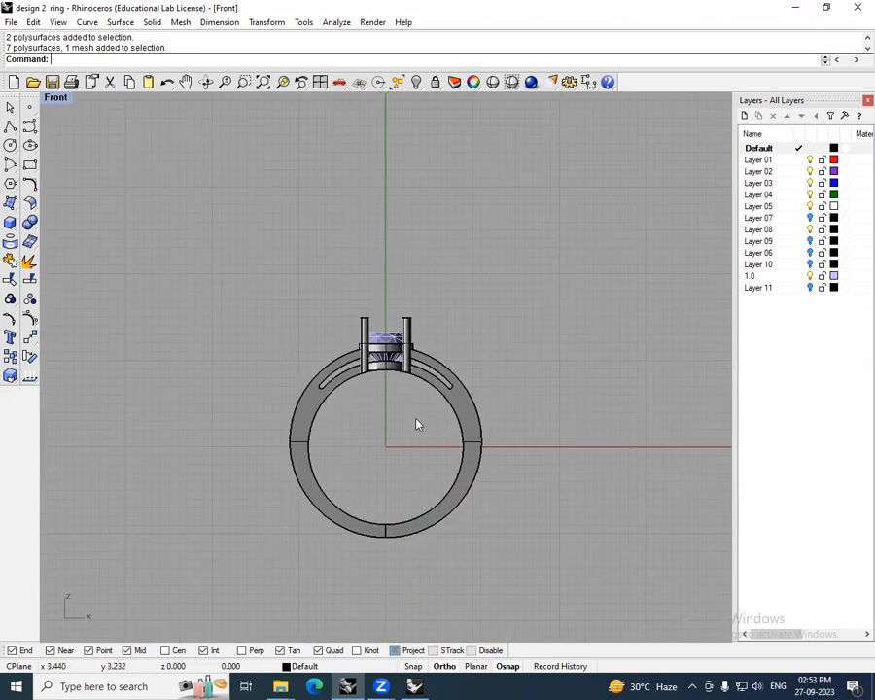
scroll(422, 406, up, 5)
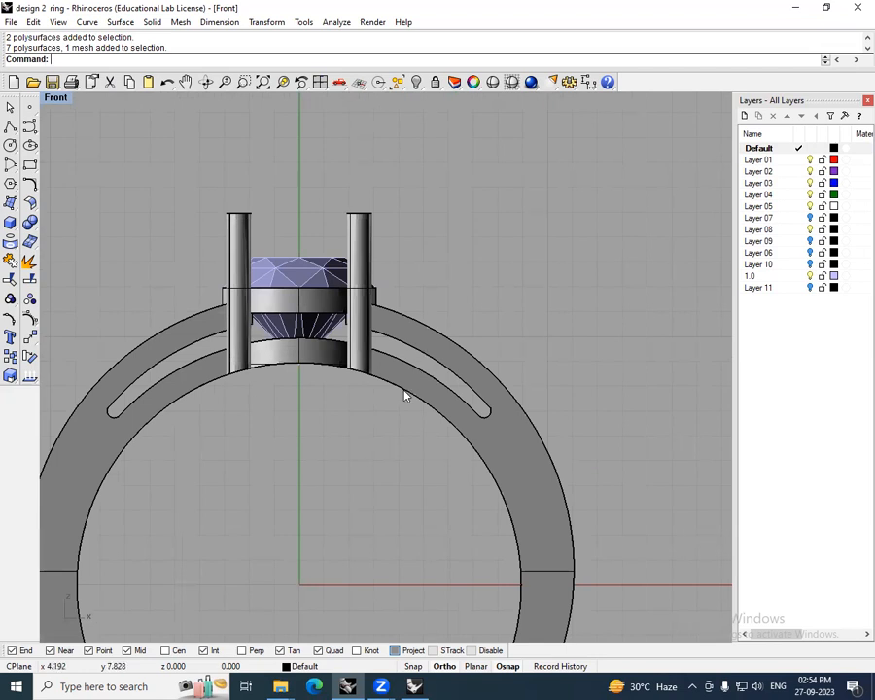
scroll(453, 358, down, 3)
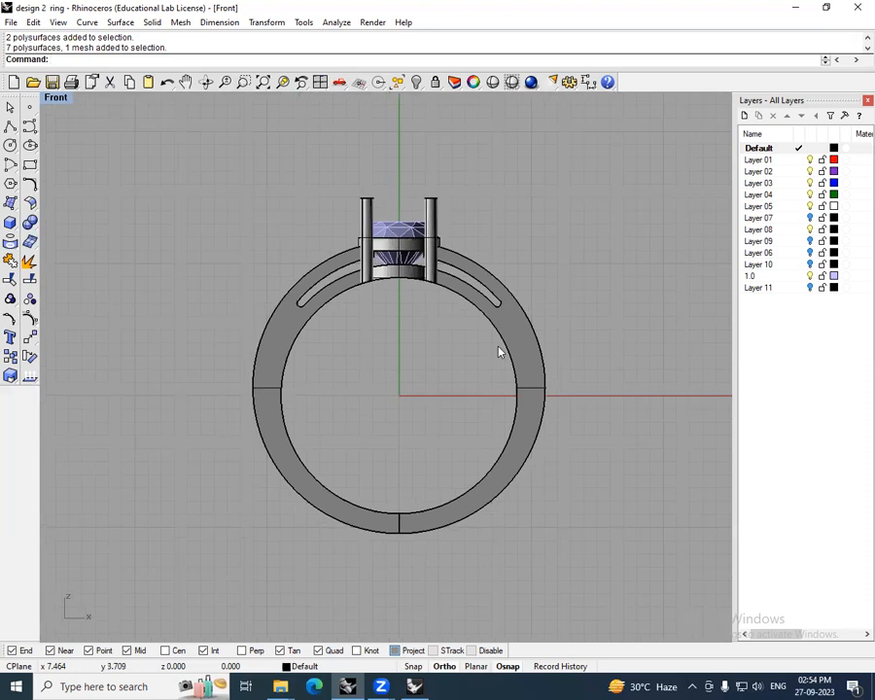
mouse_move(506, 349)
ctrl+shift+right_down()
mouse_move(475, 355)
mouse_move(504, 347)
mouse_move(501, 367)
ctrl+shift+right_up()
key(ctrl+F2)
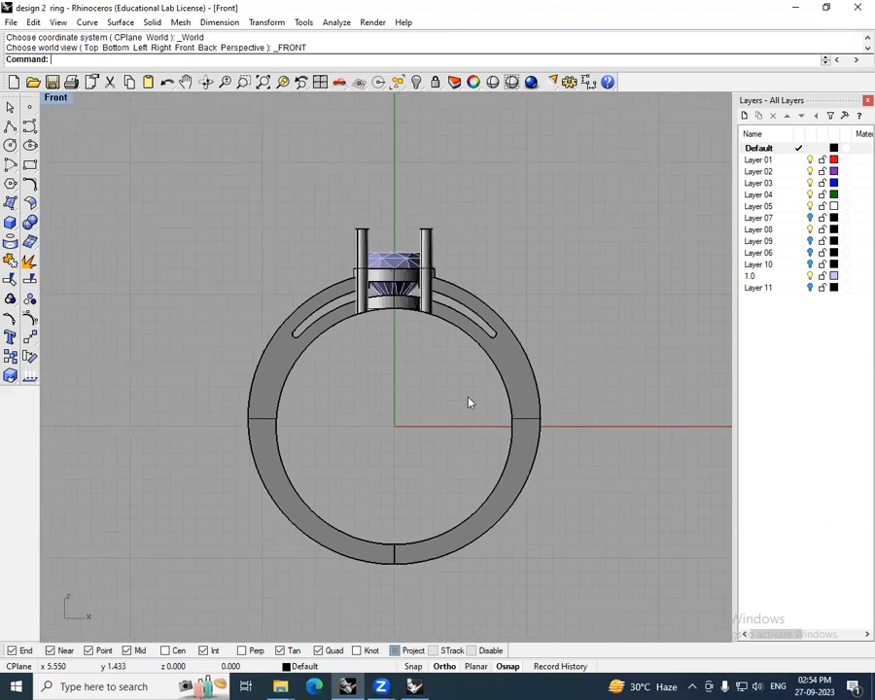
right_drag(467, 403, 462, 439)
- Move the stone, prongs and both setting rings together straight up by less than 1 mm in the Front view
drag(328, 239, 503, 402)
scroll(455, 333, up, 3)
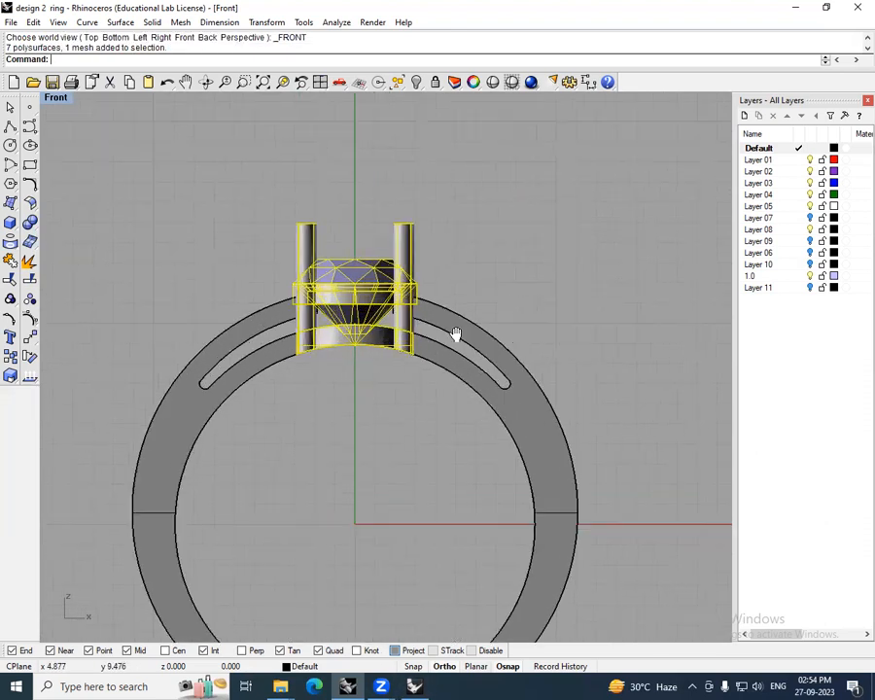
right_drag(425, 334, 427, 316)
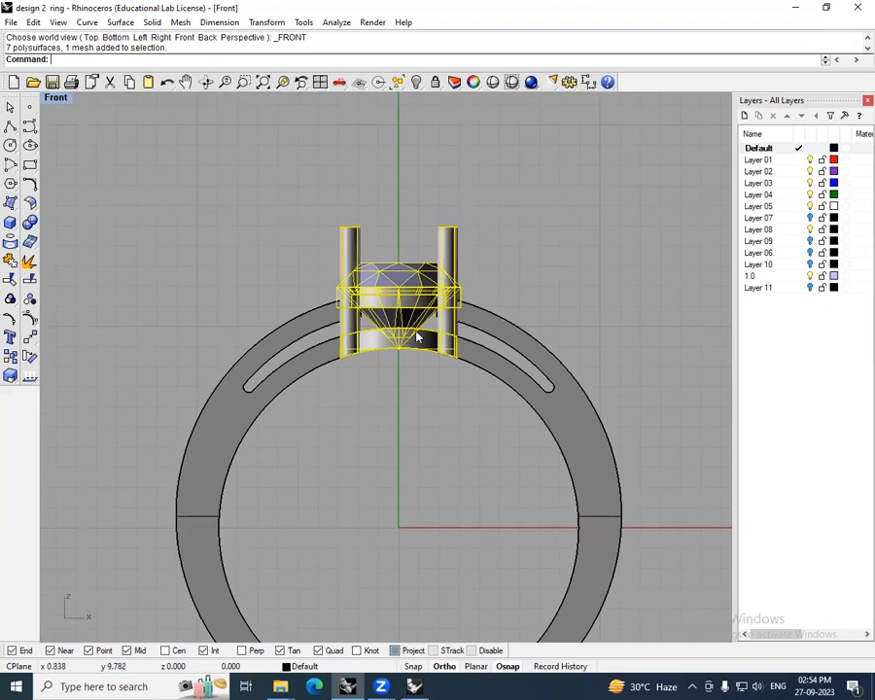
text(M)
key(Return)
click(550, 308)
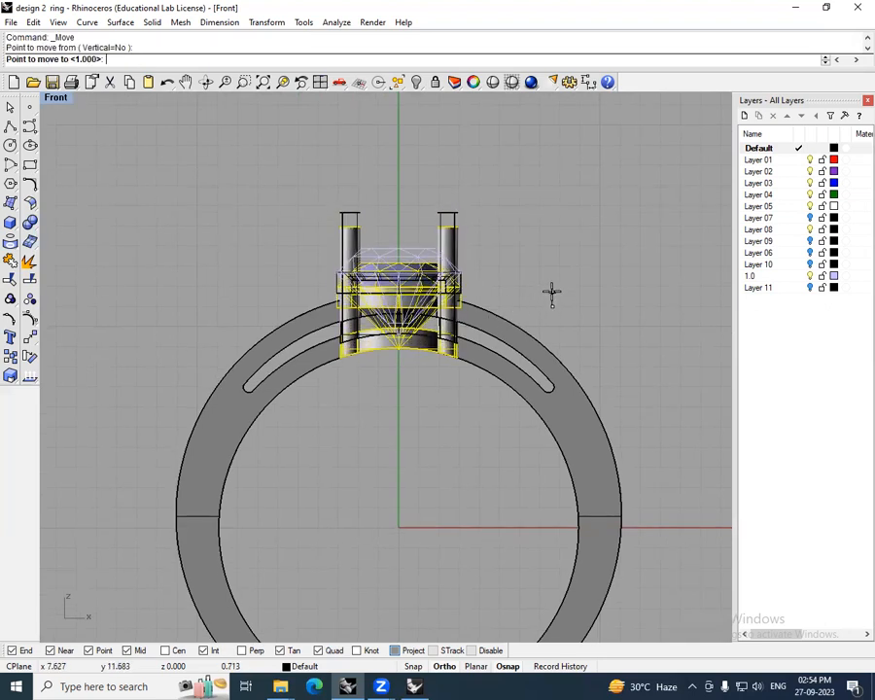
click(552, 292)
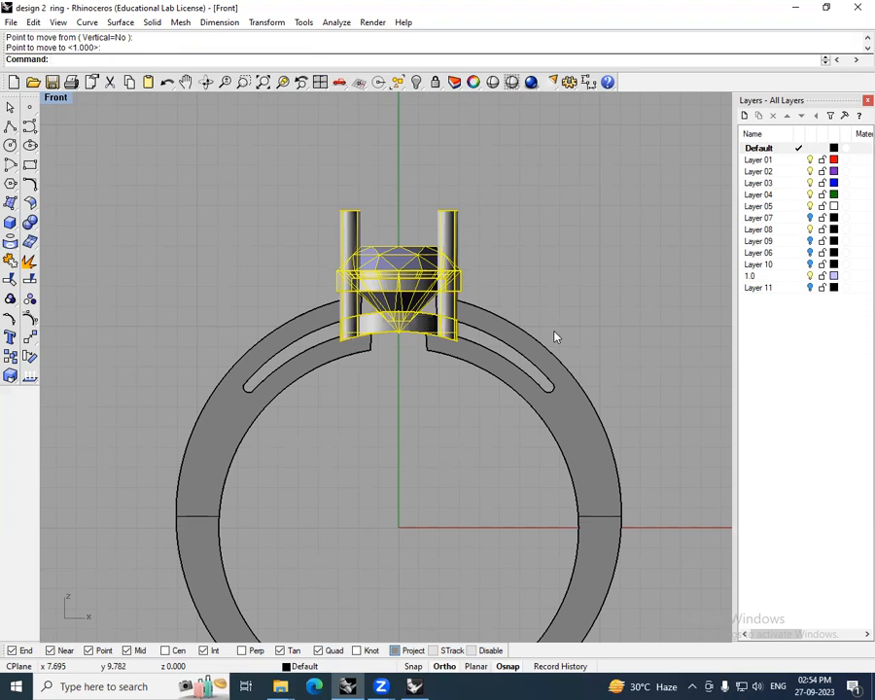
- Move only the lower setting ring straight down so its curved underside lines up with the shank's inner edge
scroll(456, 305, up, 6)
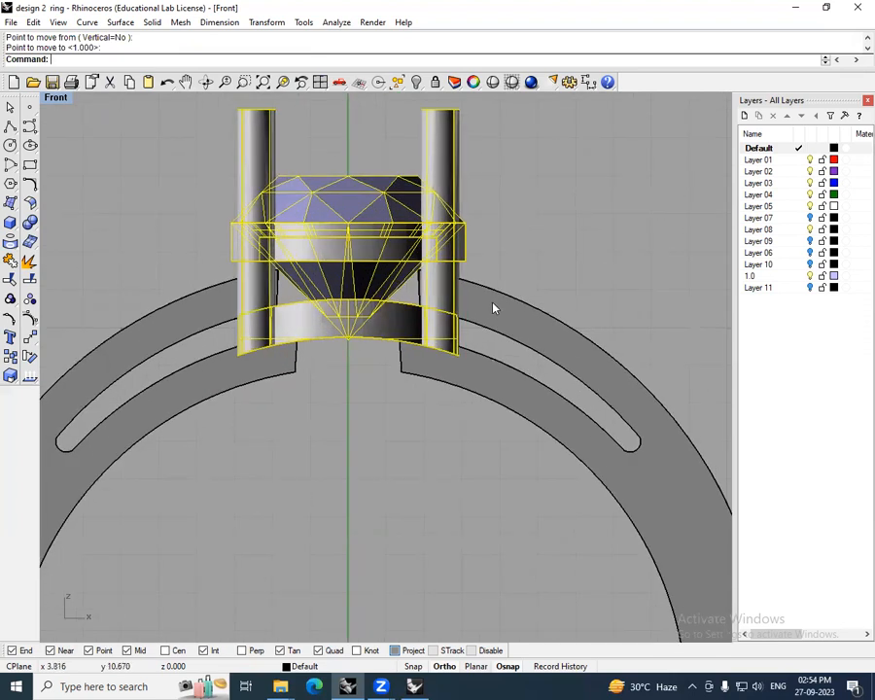
click(494, 308)
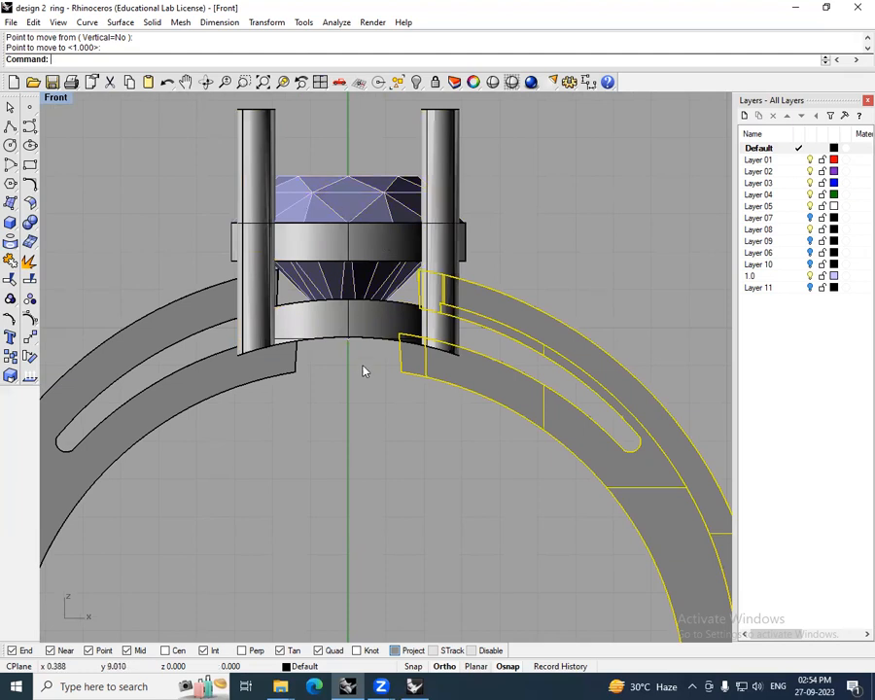
scroll(515, 322, down, 5)
scroll(419, 381, up, 4)
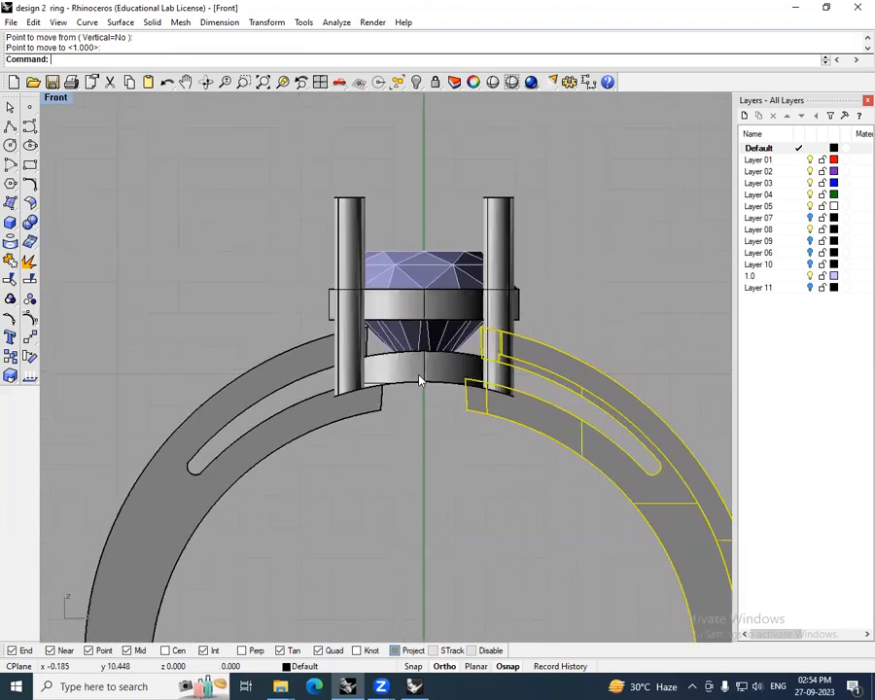
scroll(420, 381, up, 2)
click(423, 373)
drag(424, 373, 426, 409)
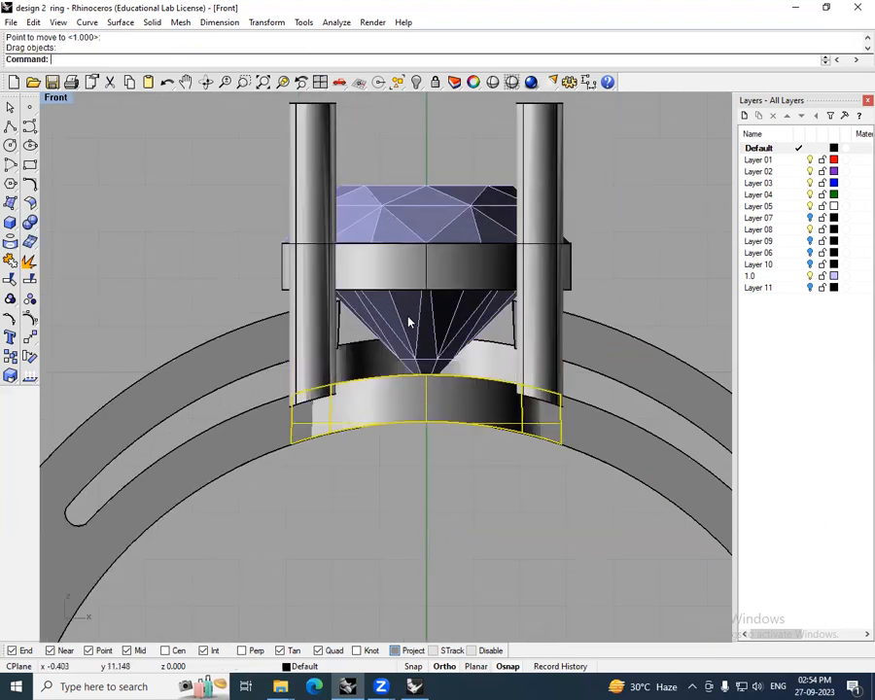
- Undo the last two moves of the stone setting and its lower ring
scroll(476, 355, down, 4)
key(Escape)
scroll(515, 366, up, 2)
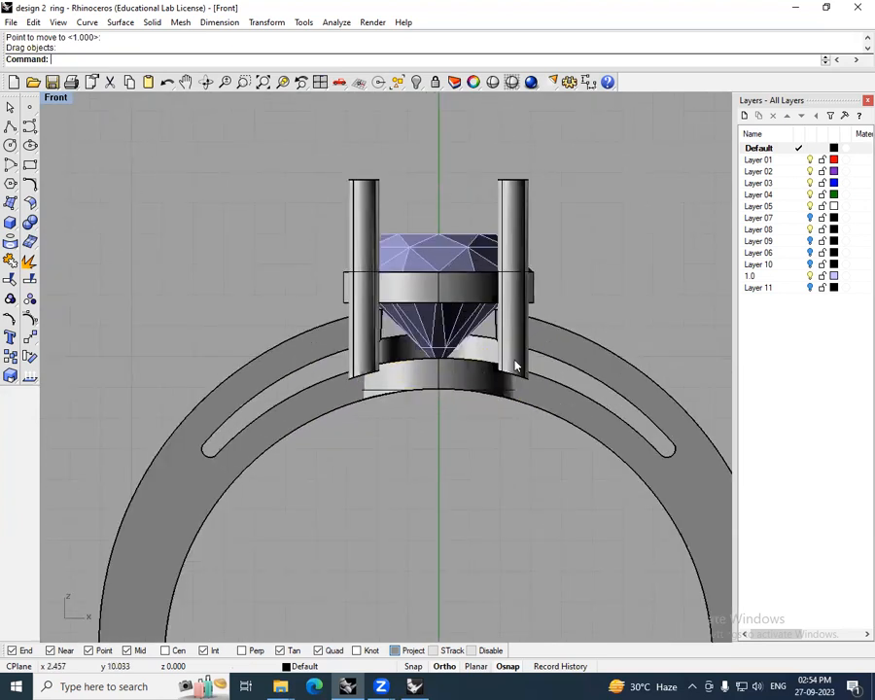
key(ctrl+z)
key(ctrl+z)
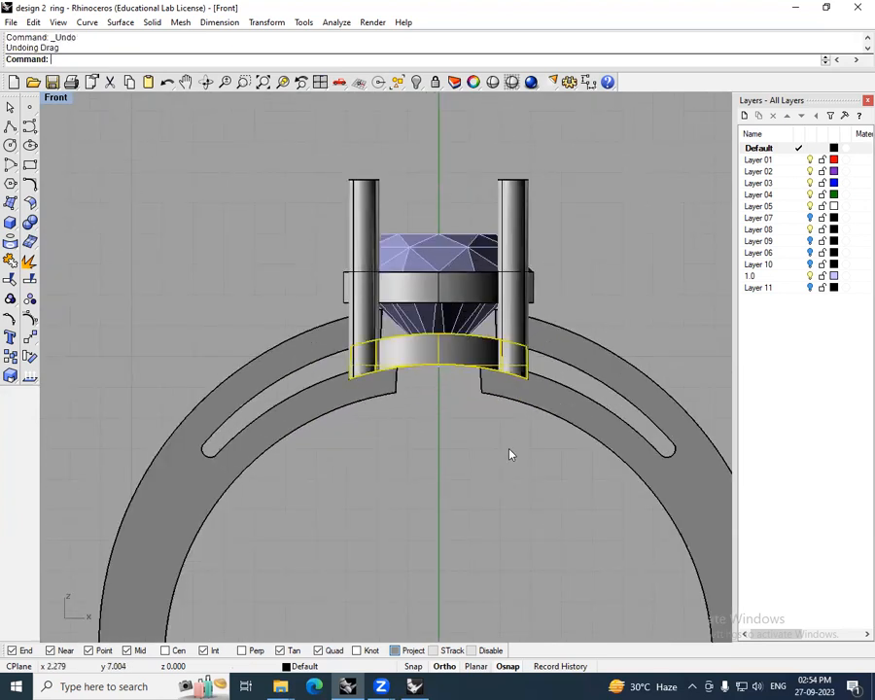
scroll(509, 449, up, 3)
scroll(497, 423, down, 3)
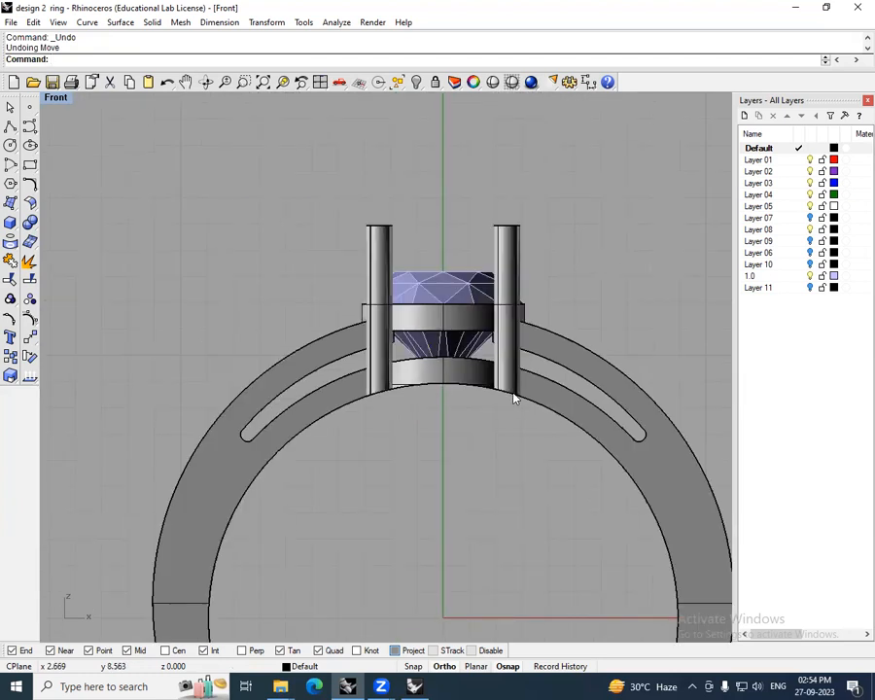
scroll(515, 399, down, 5)
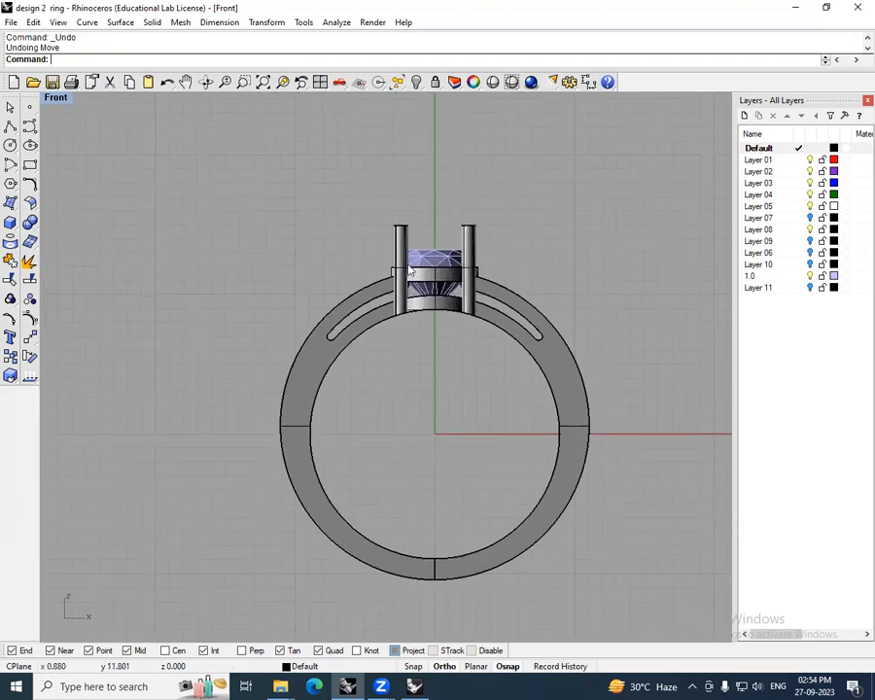
- Highlight the whole stone setting together with the right half of the shank and examine where they meet from the front
drag(367, 189, 503, 379)
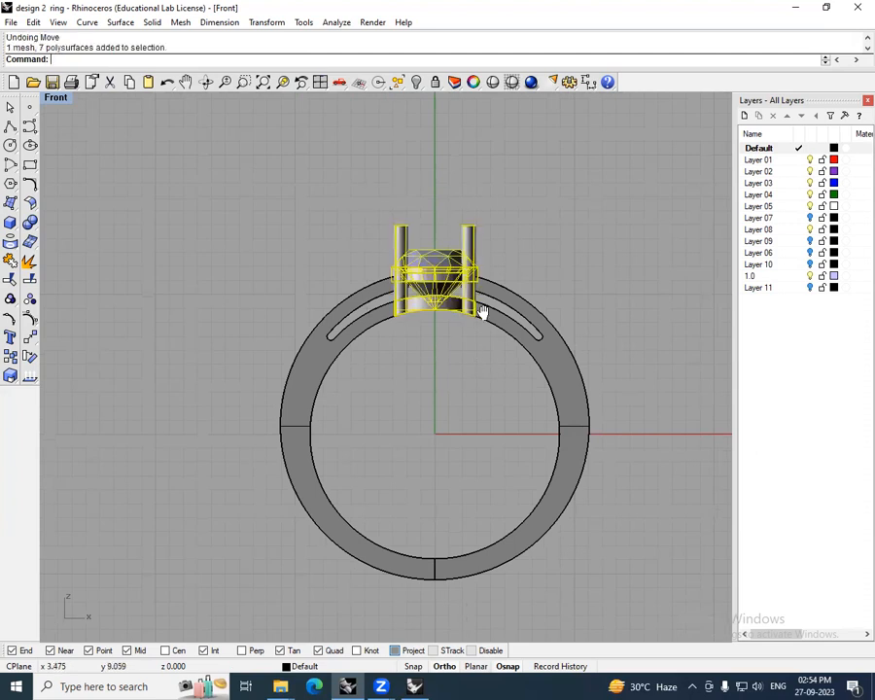
scroll(483, 313, up, 2)
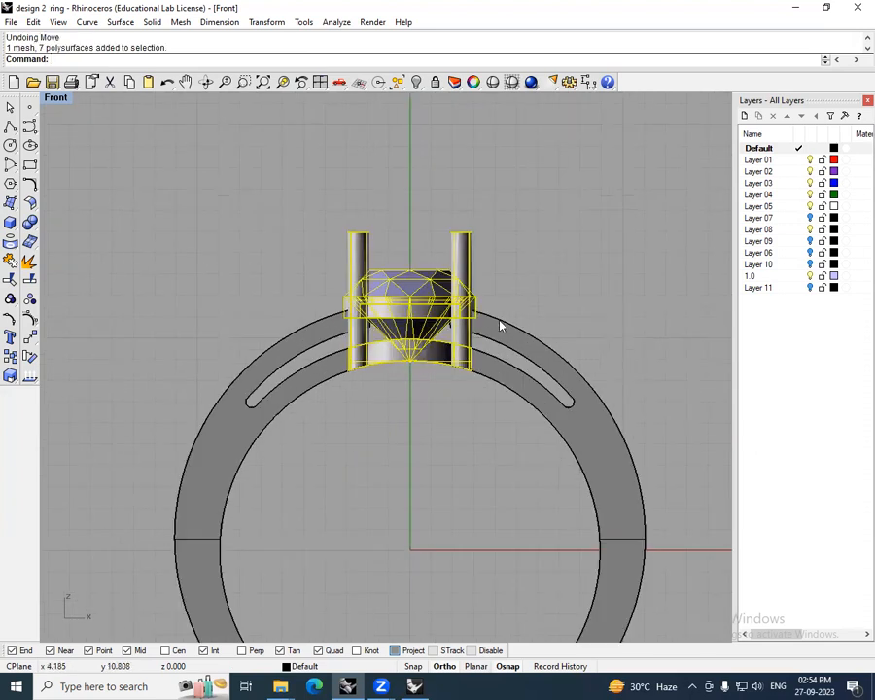
shift+click(508, 336)
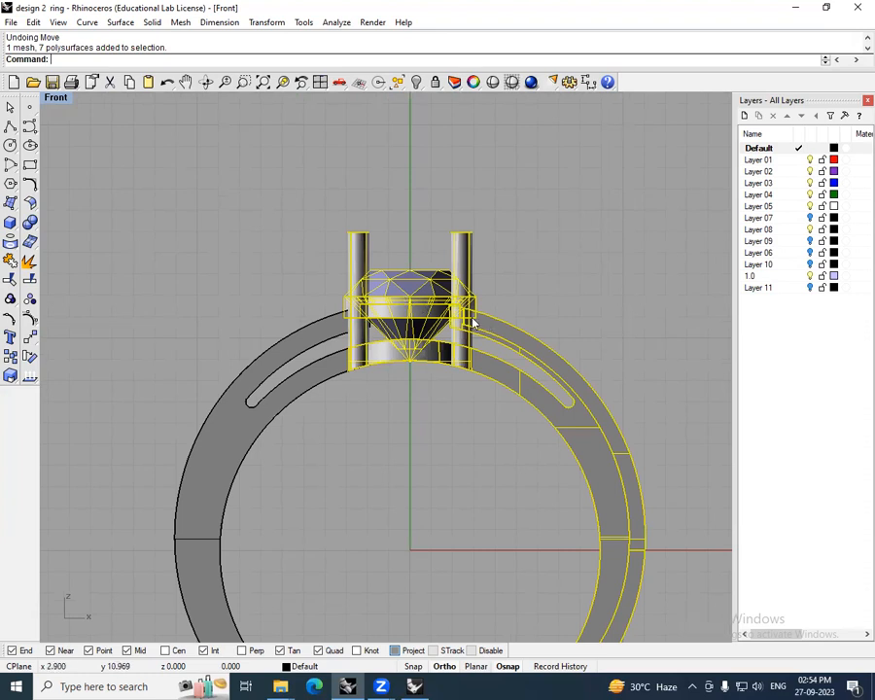
mouse_move(504, 388)
right_down()
mouse_move(509, 348)
mouse_move(490, 401)
right_up()
key(Escape)
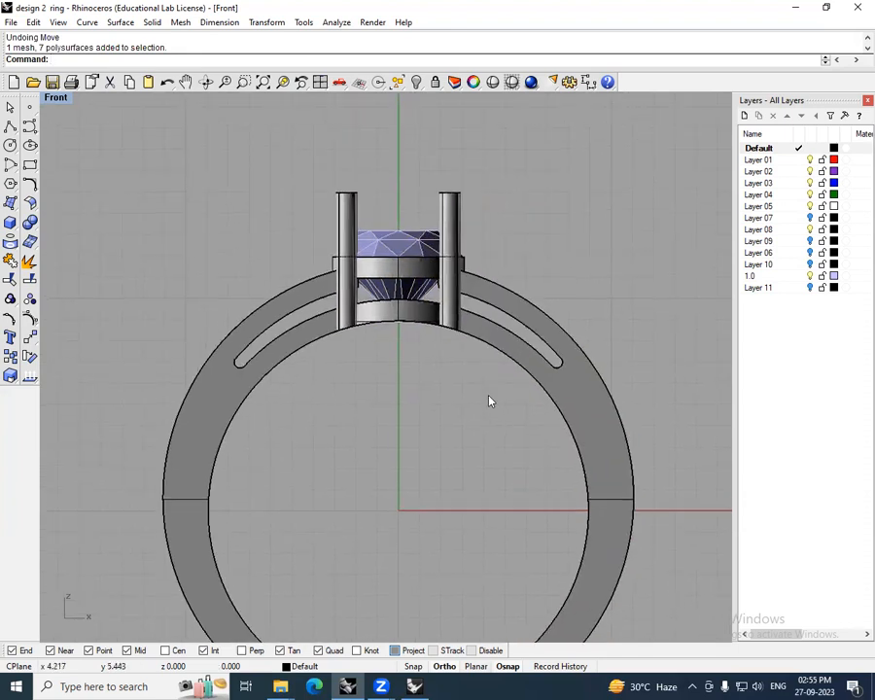
drag(285, 153, 476, 379)
scroll(492, 294, up, 3)
shift+click(492, 294)
scroll(491, 293, down, 3)
key(Escape)
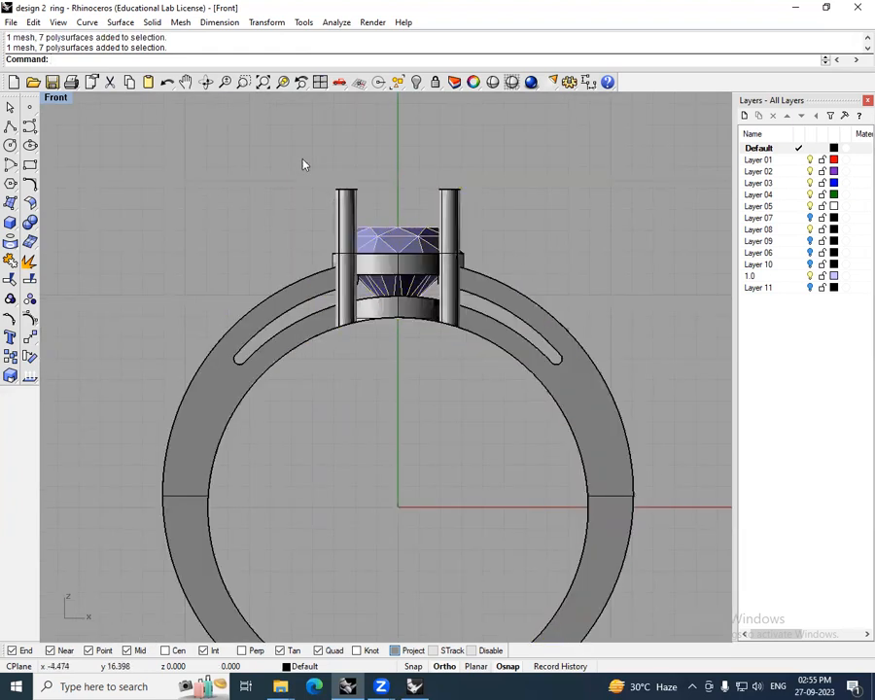
- Try raising the stone, prongs and upper setting ring while leaving the lower setting ring in place, and undo the move
drag(301, 163, 544, 365)
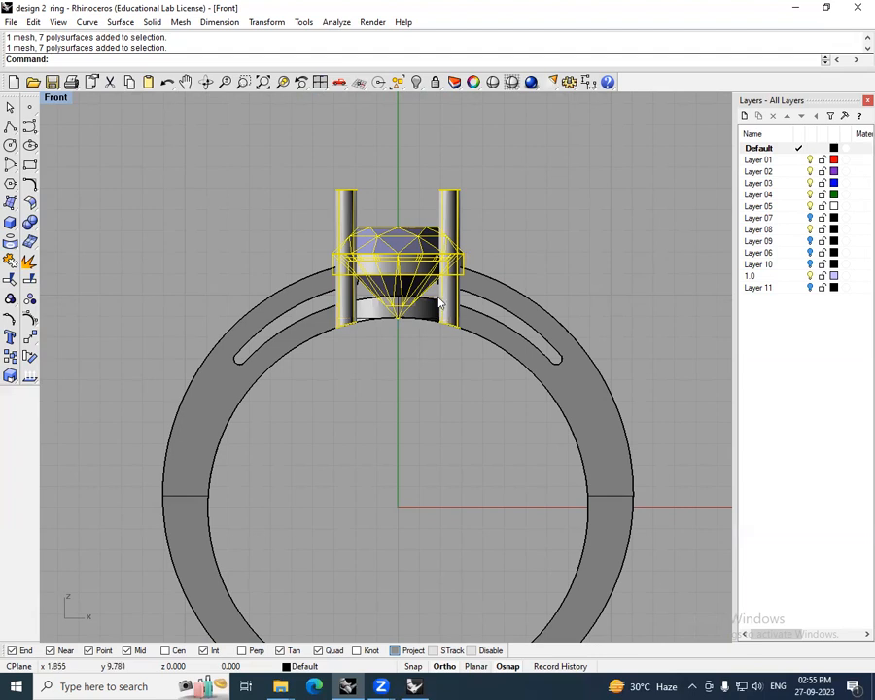
drag(413, 270, 448, 323)
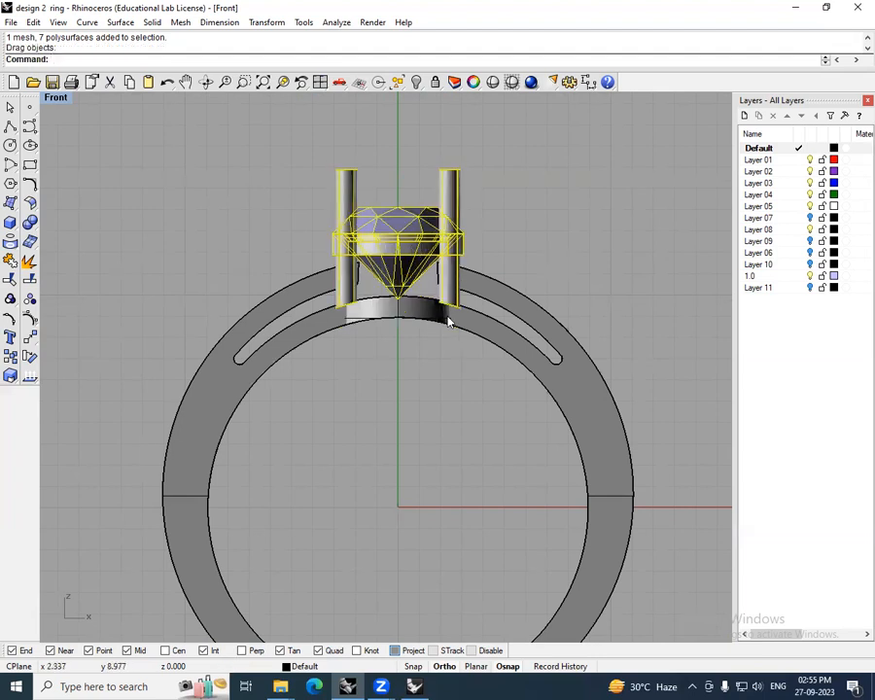
key(ctrl+z)
click(581, 291)
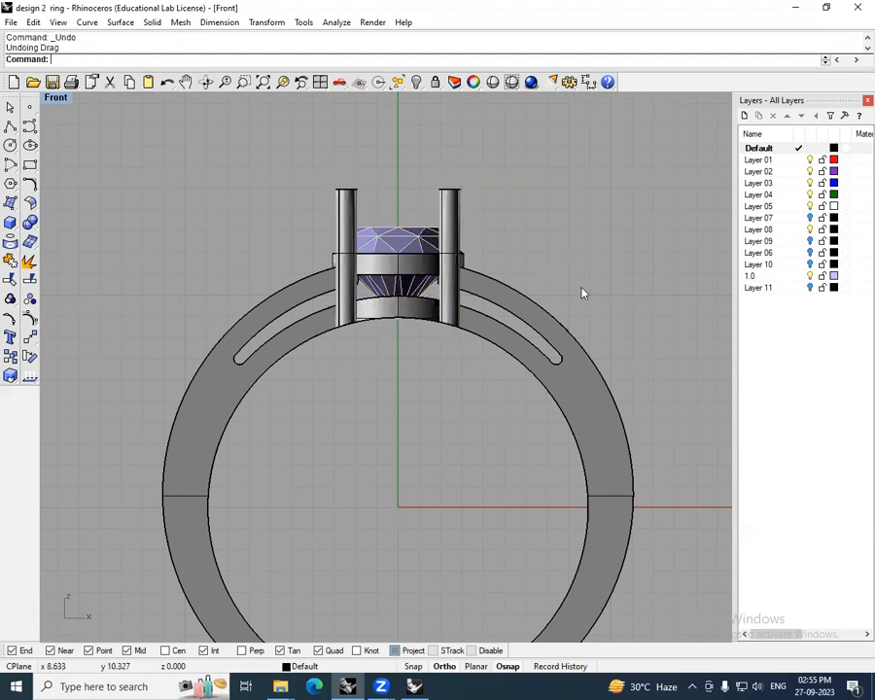
- Try moving the whole stone setting with both rings down into the shank in the Front view, undoing each attempt
drag(292, 160, 510, 377)
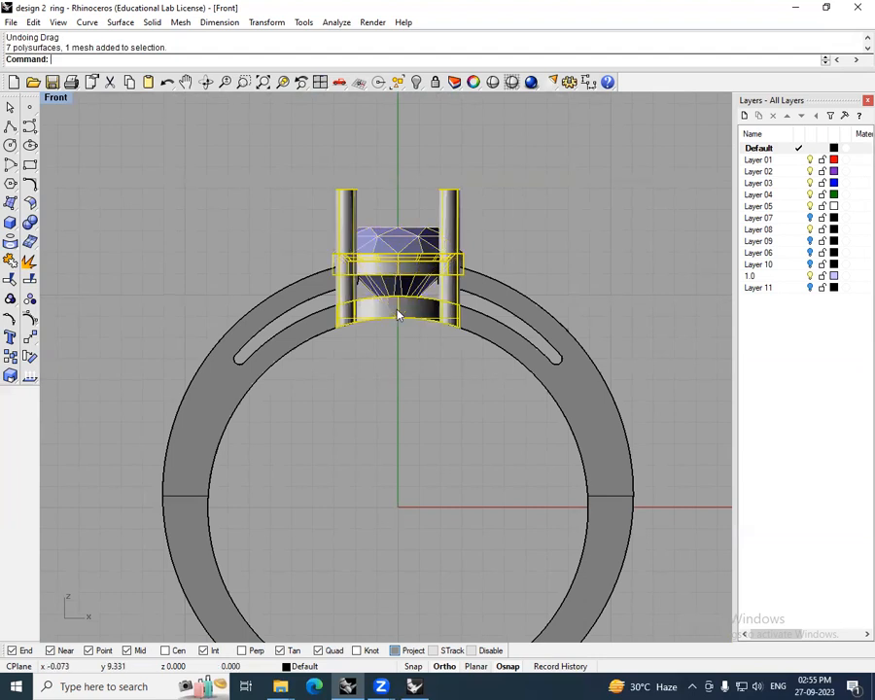
scroll(414, 251, up, 2)
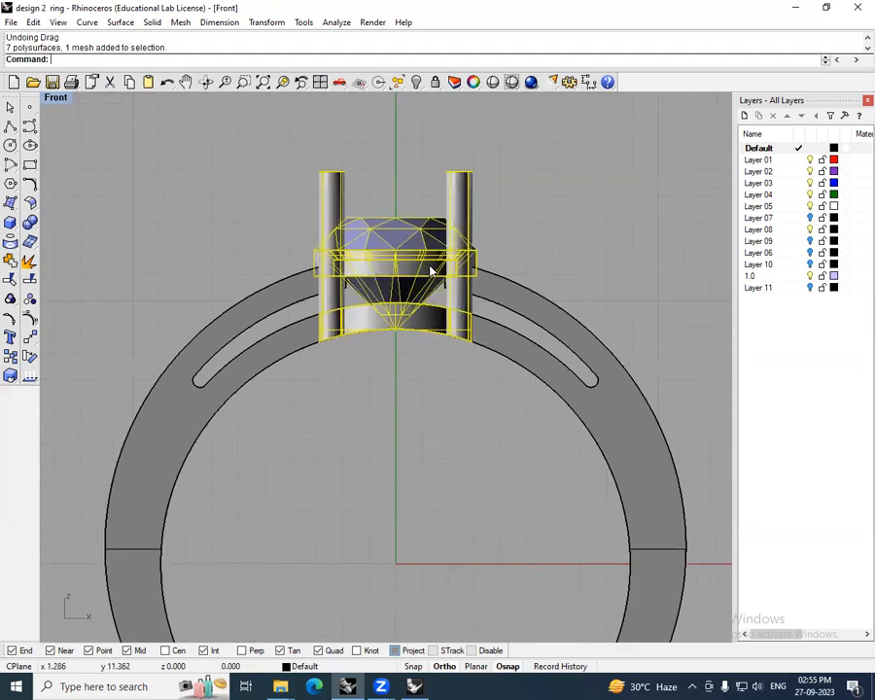
drag(430, 275, 430, 309)
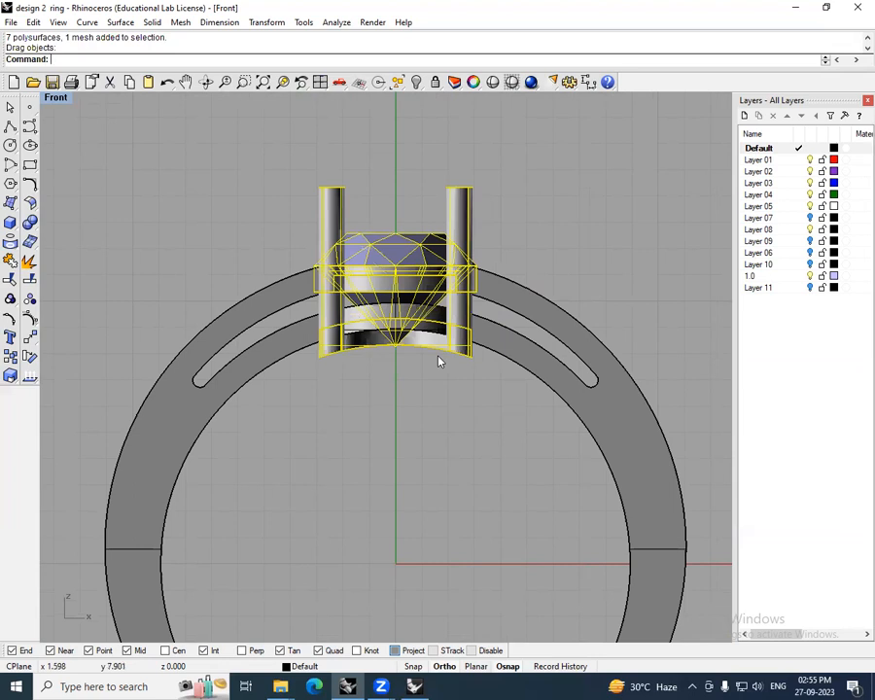
right_drag(441, 356, 456, 307)
key(ctrl+z)
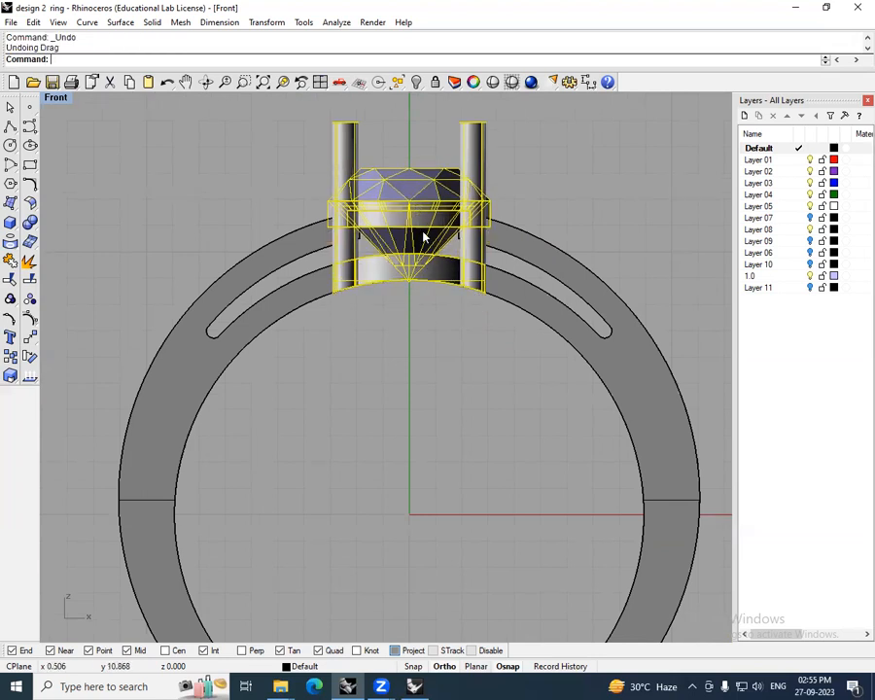
drag(420, 222, 433, 286)
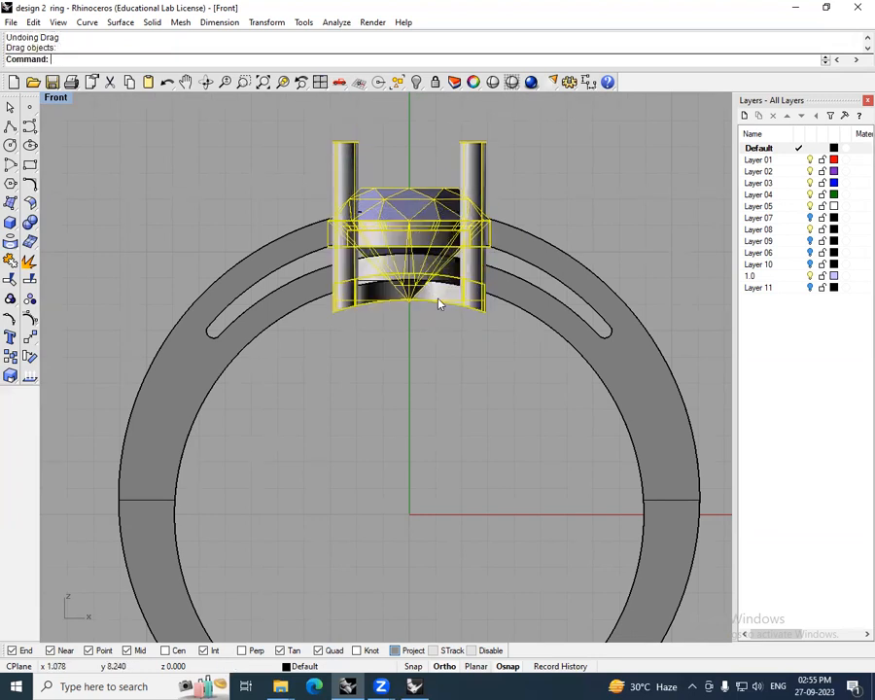
key(ctrl+z)
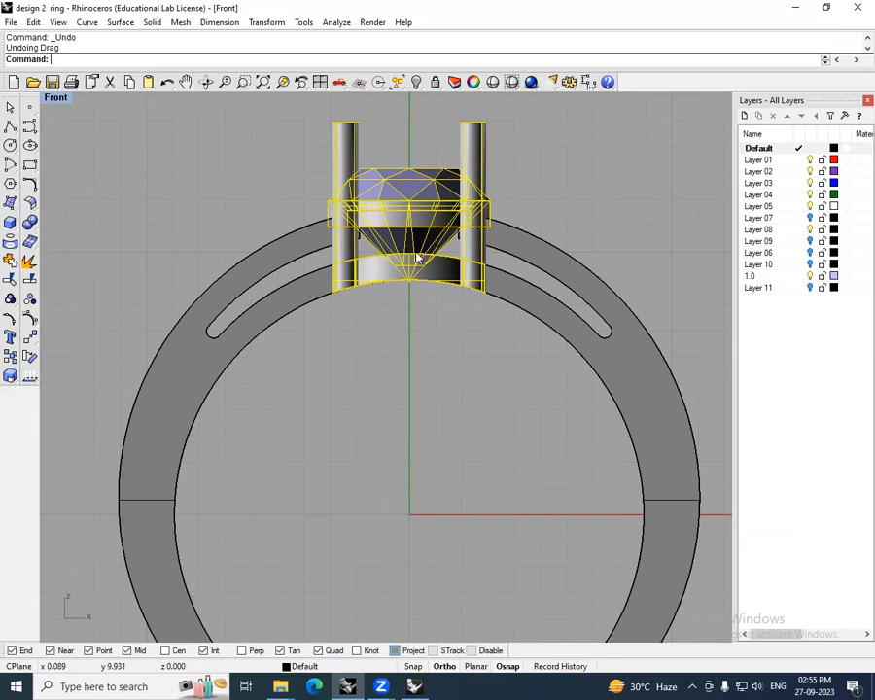
- Lower the whole stone setting slightly and hide layer 1.0 to examine how the setting rings meet the shank ends
drag(434, 223, 434, 243)
click(519, 219)
ctrl+shift+right_drag(518, 220, 496, 271)
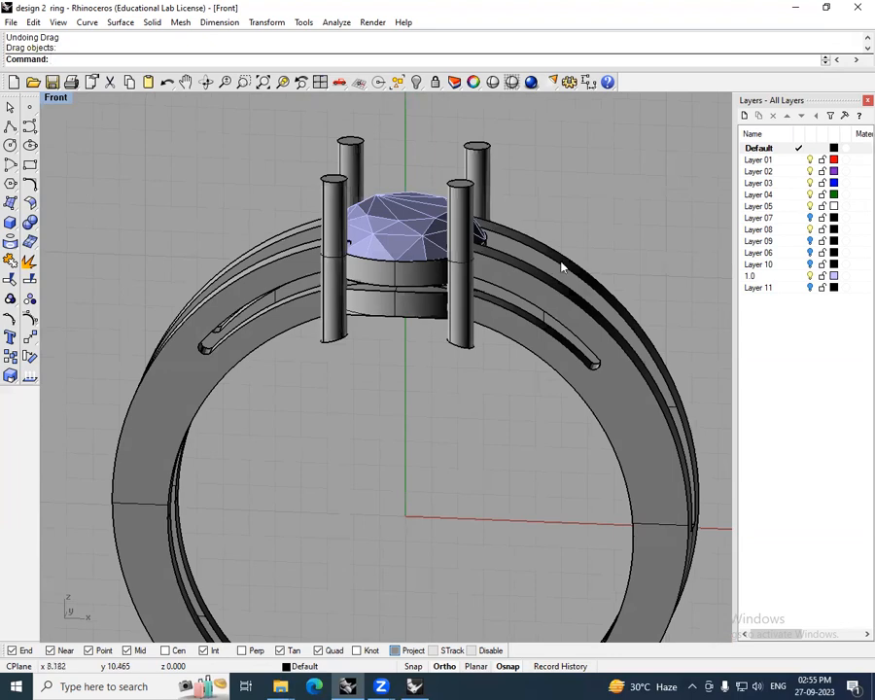
click(810, 277)
scroll(506, 234, up, 10)
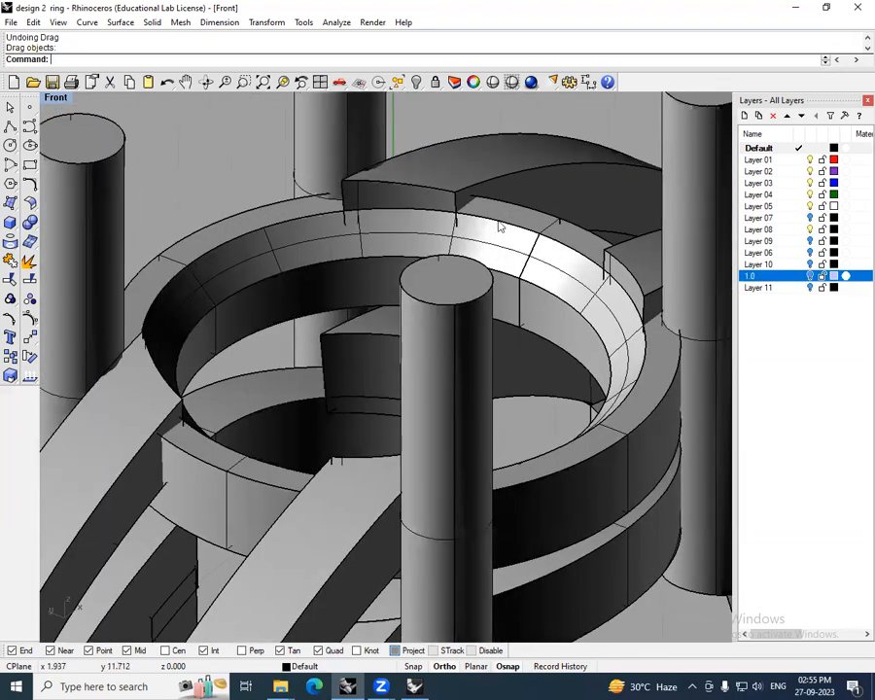
scroll(500, 226, up, 6)
scroll(408, 190, down, 6)
scroll(439, 257, down, 10)
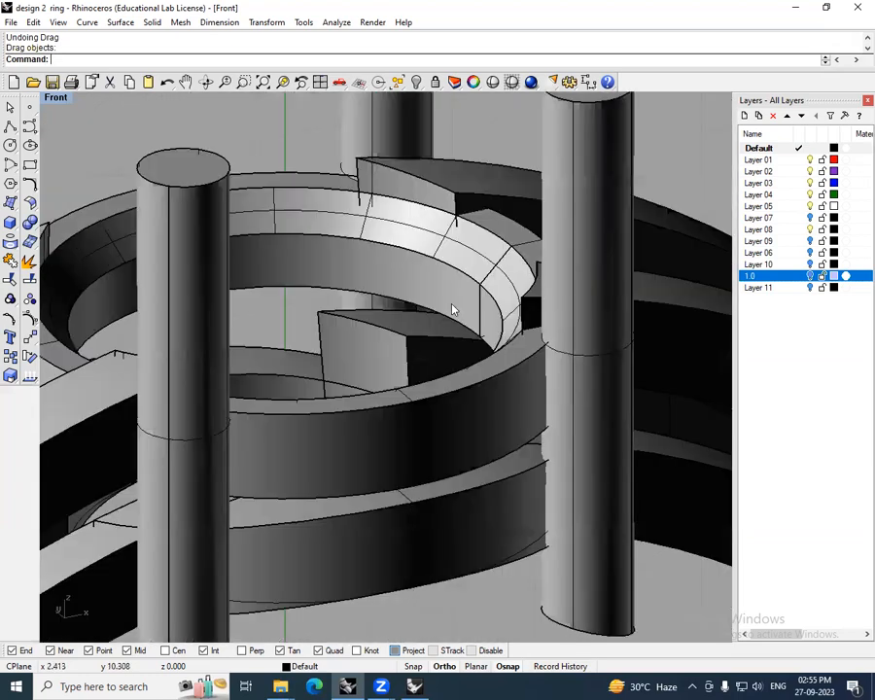
- Undo the hiding of layer 1.0 and the lowering of the setting, and restore the Front view
key(ctrl+z)
mouse_move(518, 319)
ctrl+shift+right_down()
mouse_move(527, 285)
mouse_move(516, 330)
ctrl+shift+right_up()
key(ctrl+z)
text(F)
key(Return)
scroll(462, 294, up, 2)
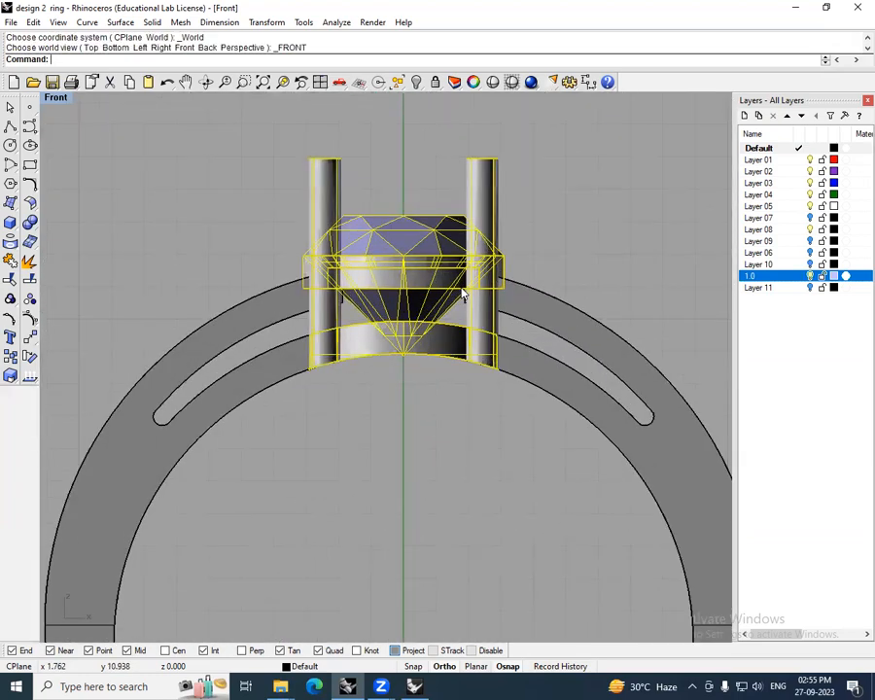
- Try shifting the stone, prongs and upper ring upward without the lower setting ring, and undo the move
ctrl+click(440, 348)
drag(421, 279, 420, 253)
key(ctrl+z)
click(559, 292)
scroll(560, 292, down, 3)
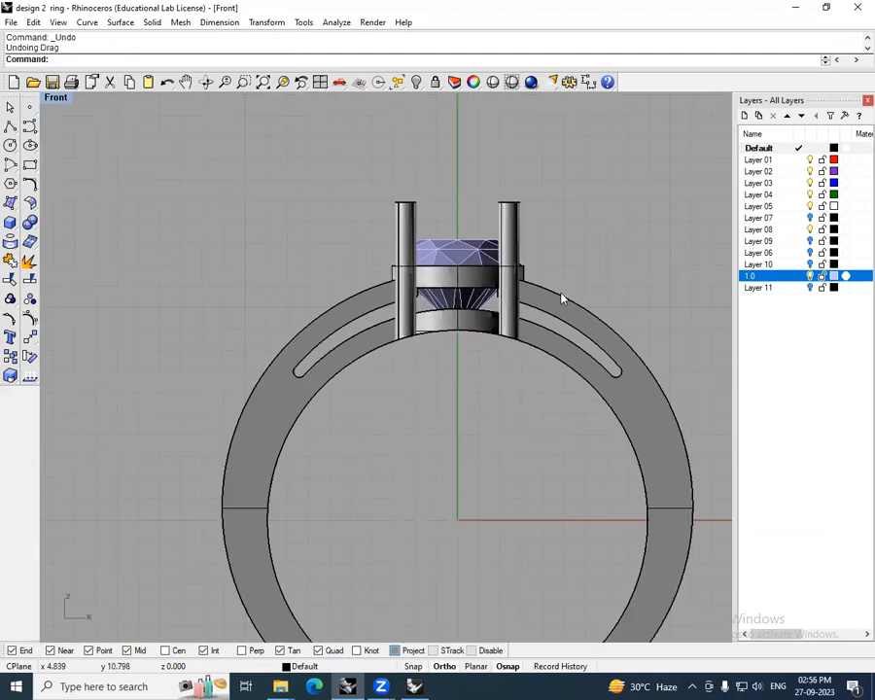
- Examine the whole ring from the front and at an angle, highlighting the right half of the shank
scroll(531, 329, down, 2)
right_drag(530, 329, 510, 275)
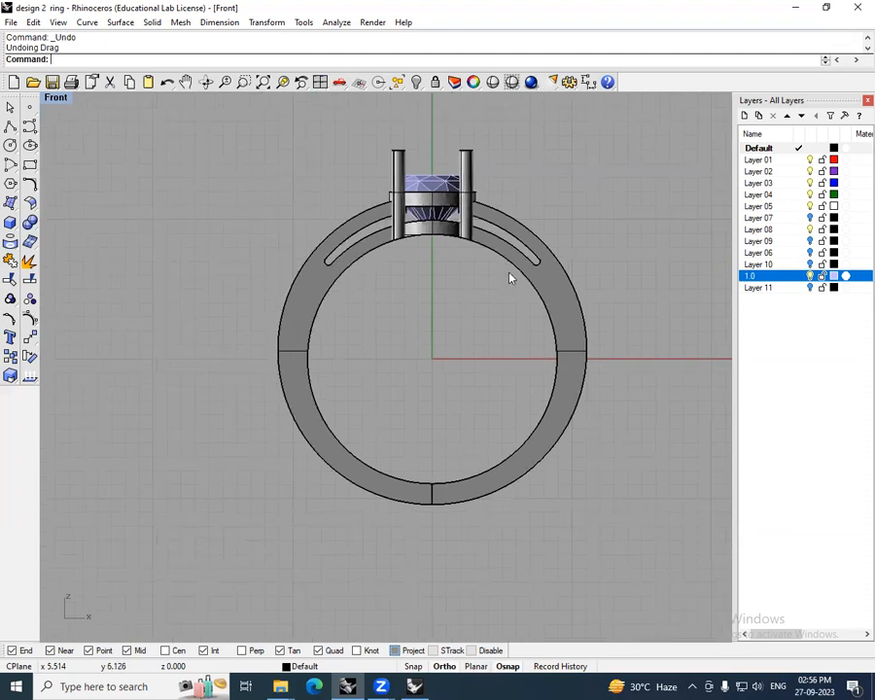
click(488, 239)
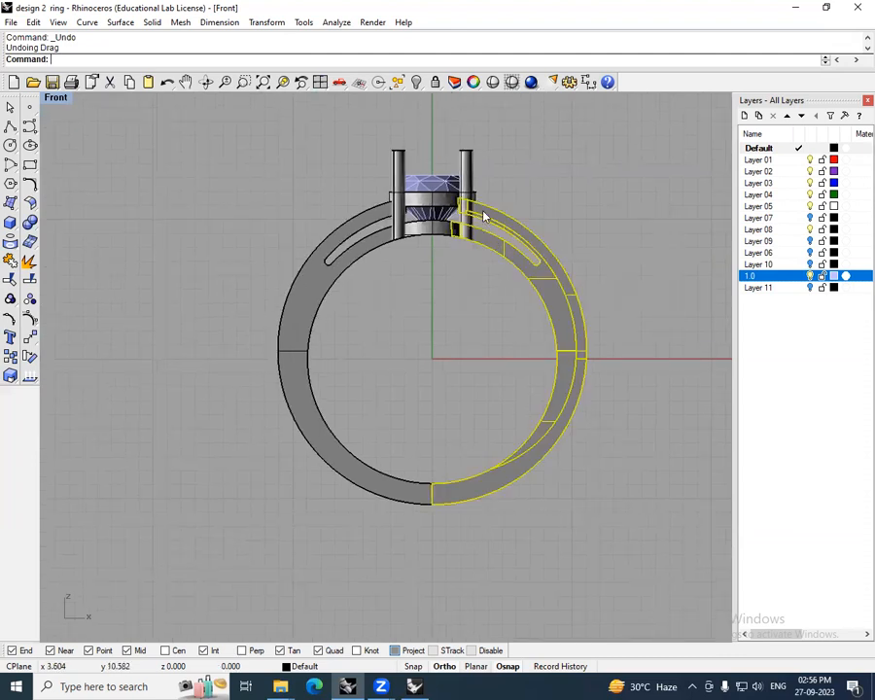
scroll(484, 243, up, 4)
scroll(480, 253, down, 6)
click(627, 328)
ctrl+shift+right_drag(627, 330, 549, 394)
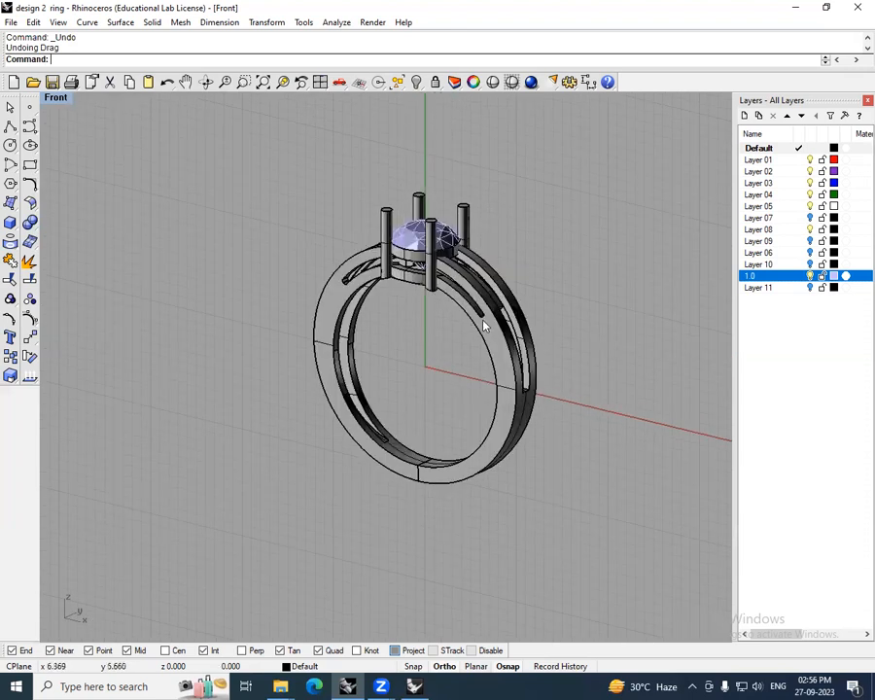
scroll(455, 296, up, 4)
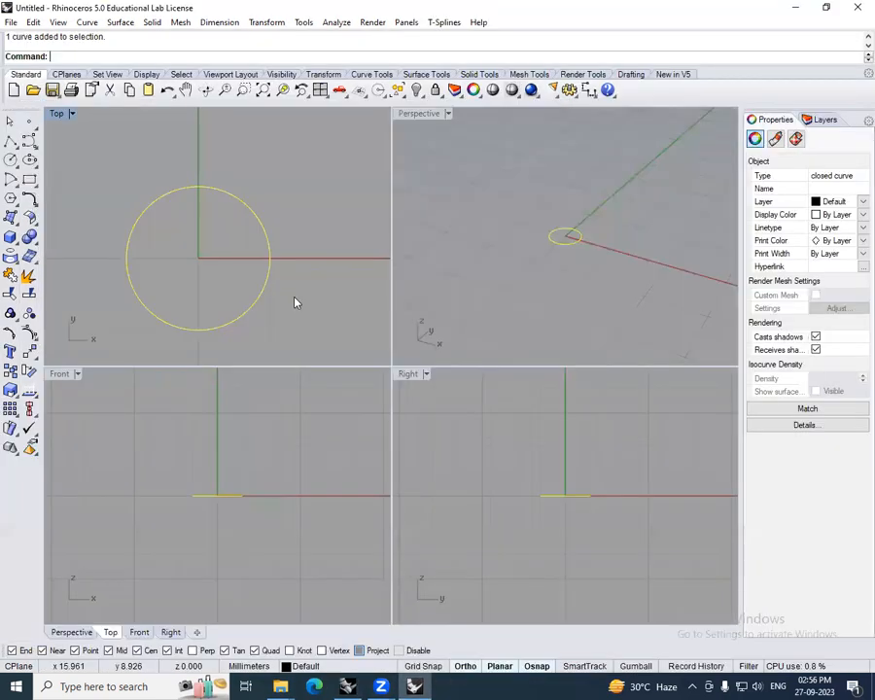
- Switch to the untitled Rhinoceros 5 file and offset the circle 0.75 mm inward in the Top view
right_drag(217, 292, 262, 297)
text(O)
key(Return)
scroll(250, 278, up, 4)
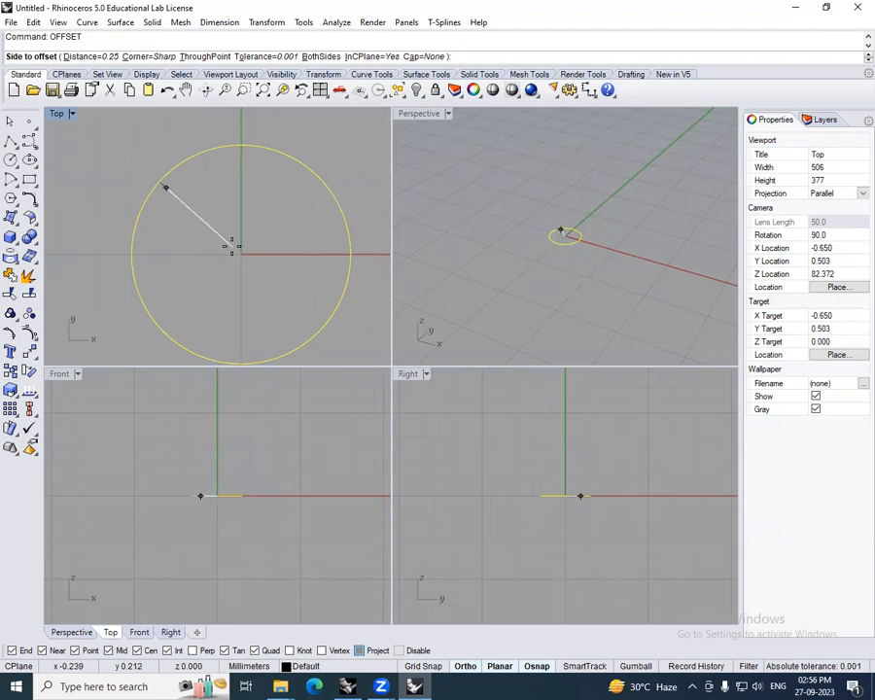
key(Return)
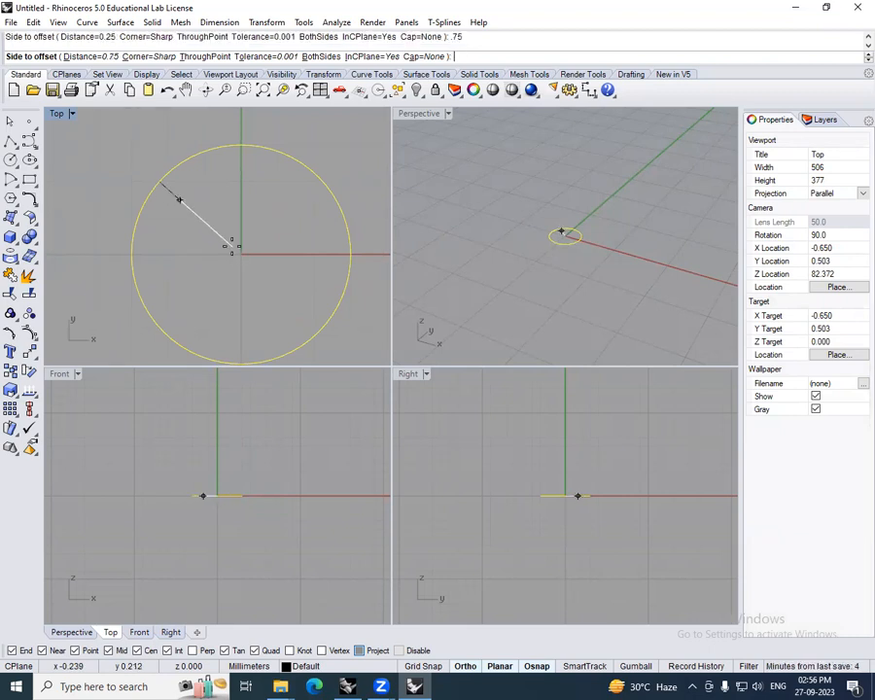
click(233, 245)
right_drag(244, 247, 190, 249)
scroll(190, 249, down, 6)
click(287, 253)
- Draw a circle 1 mm in diameter centred where the outer circle crosses the positive X axis
text(circle)
key(Return)
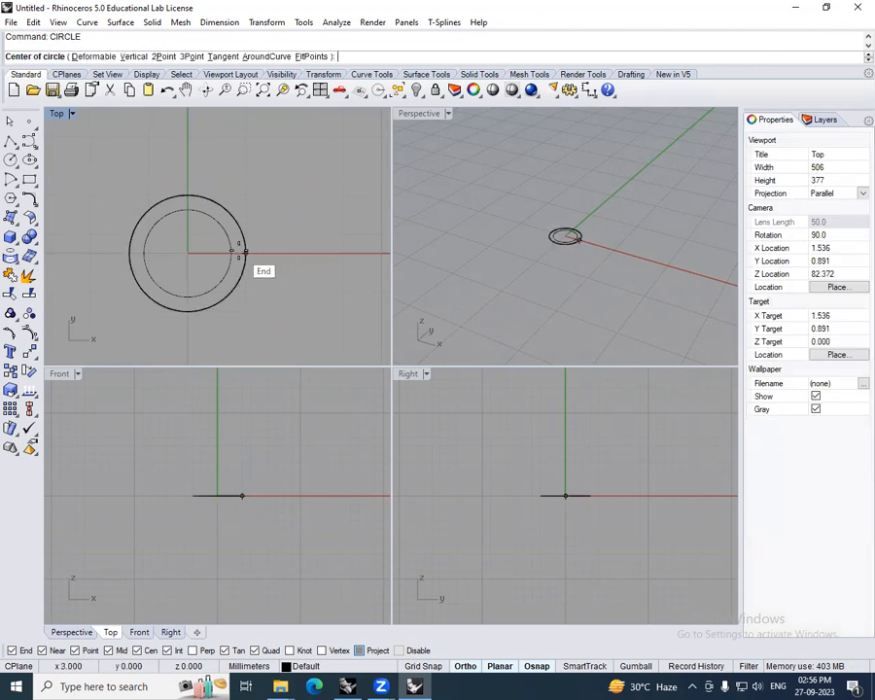
click(245, 253)
text(1)
key(Return)
scroll(267, 260, up, 3)
- Move the 1 mm circle outward along the X axis by about 0.25 mm
click(227, 267)
scroll(233, 269, up, 2)
right_drag(241, 269, 289, 290)
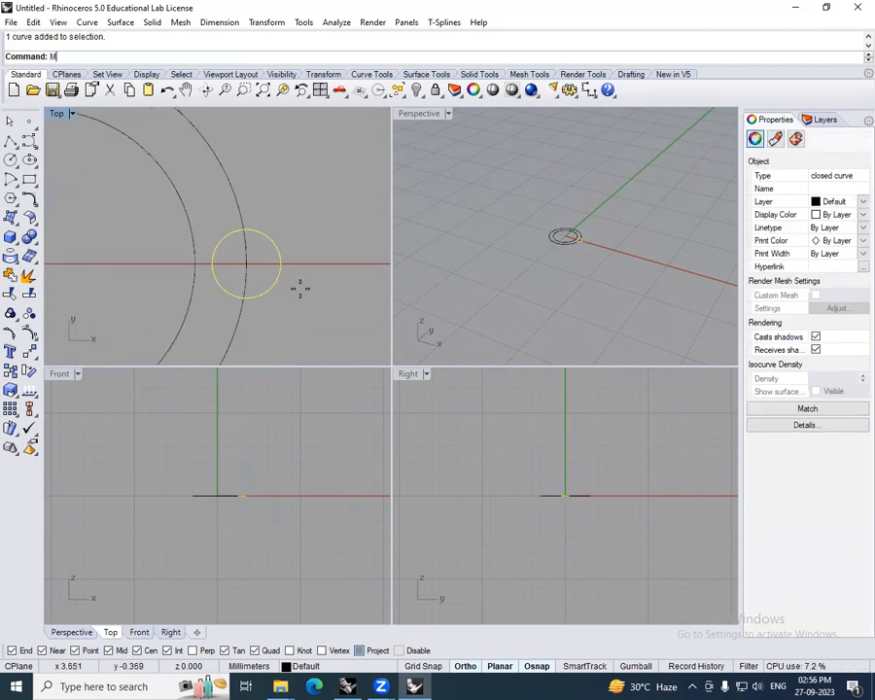
key(Return)
scroll(314, 276, up, 8)
click(283, 201)
right_drag(283, 202, 303, 213)
scroll(311, 216, down, 2)
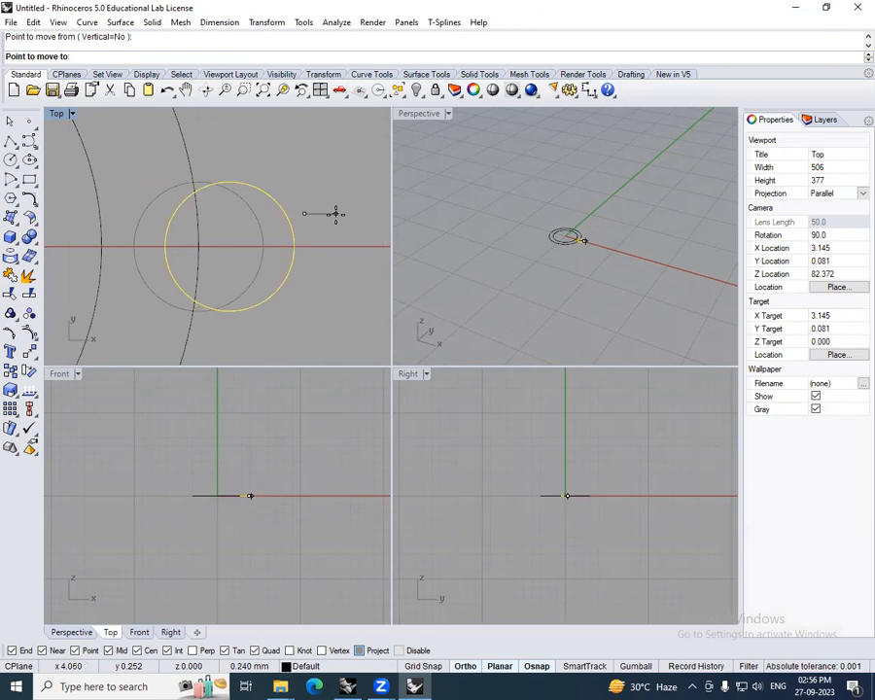
click(337, 215)
scroll(334, 228, down, 8)
right_drag(317, 247, 318, 282)
scroll(312, 272, down, 3)
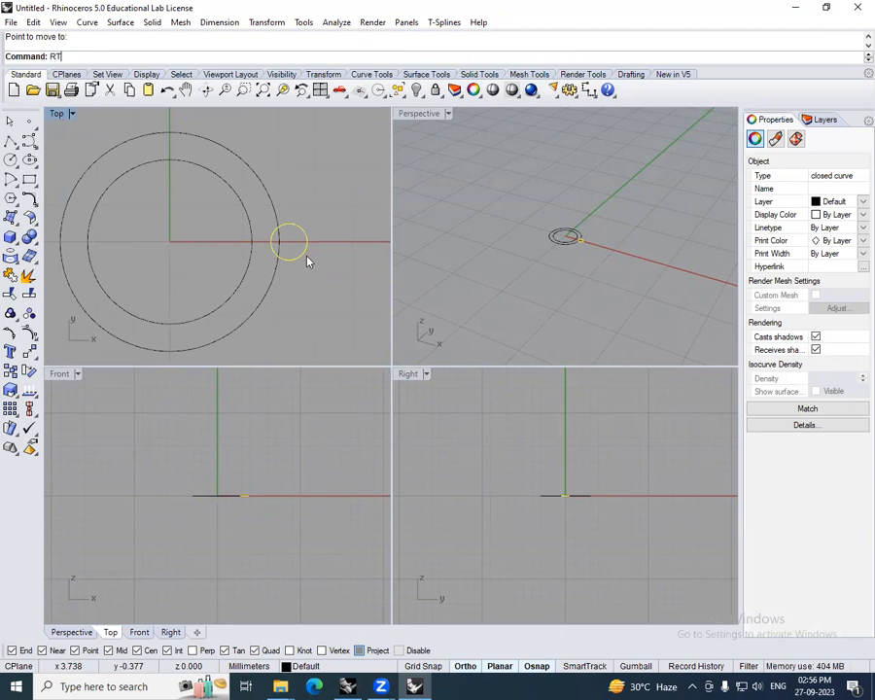
- Rotate the 1 mm circle 45 degrees about the origin in the Top view
key(Return)
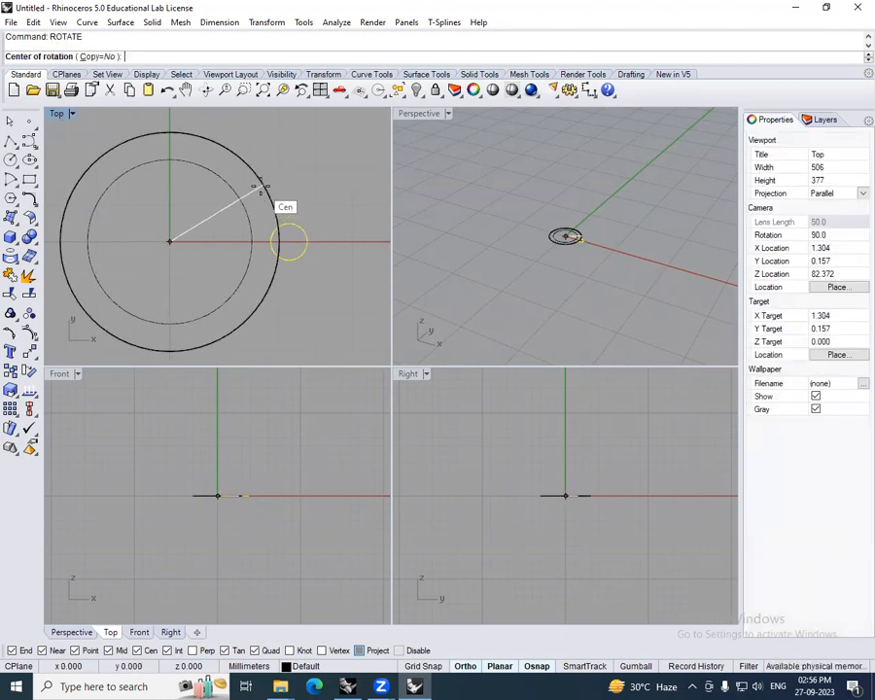
text(0)
key(Return)
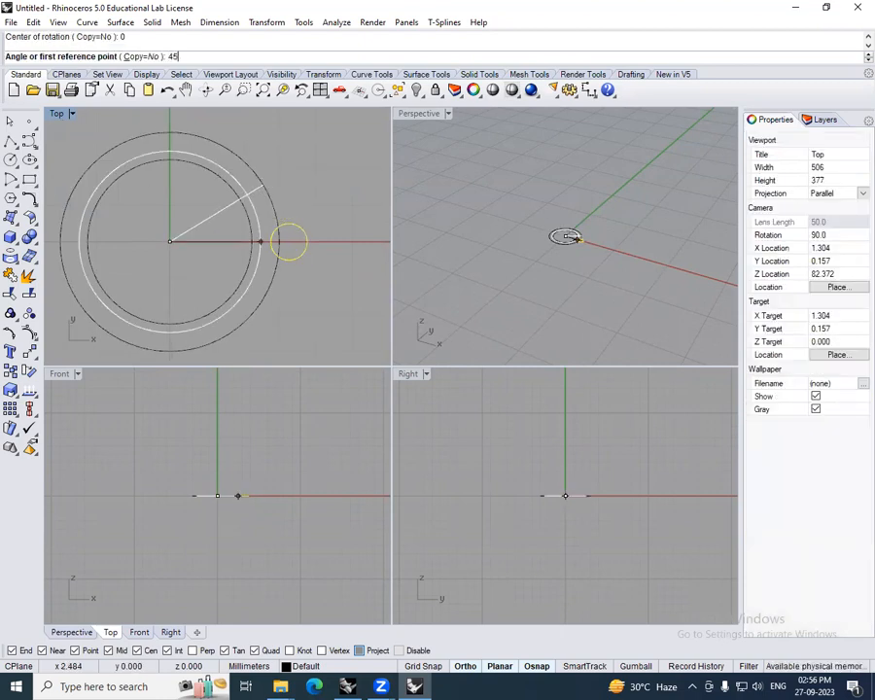
text(45)
key(Return)
- Polar array the rotated circle about the origin with 4 items over 360 degrees
scroll(248, 206, down, 5)
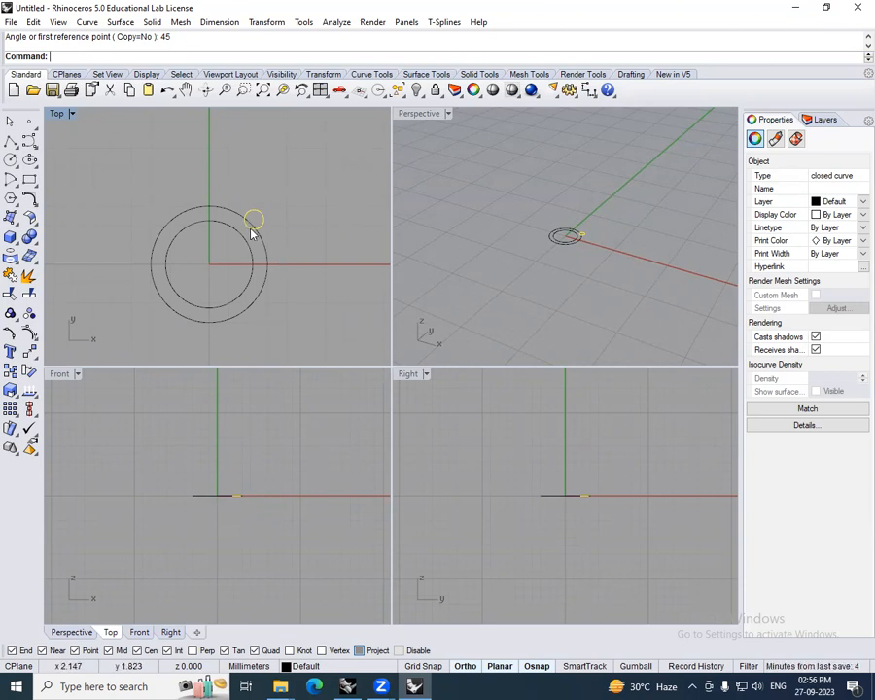
text(rrayPolar)
key(Return)
text(0)
key(Return)
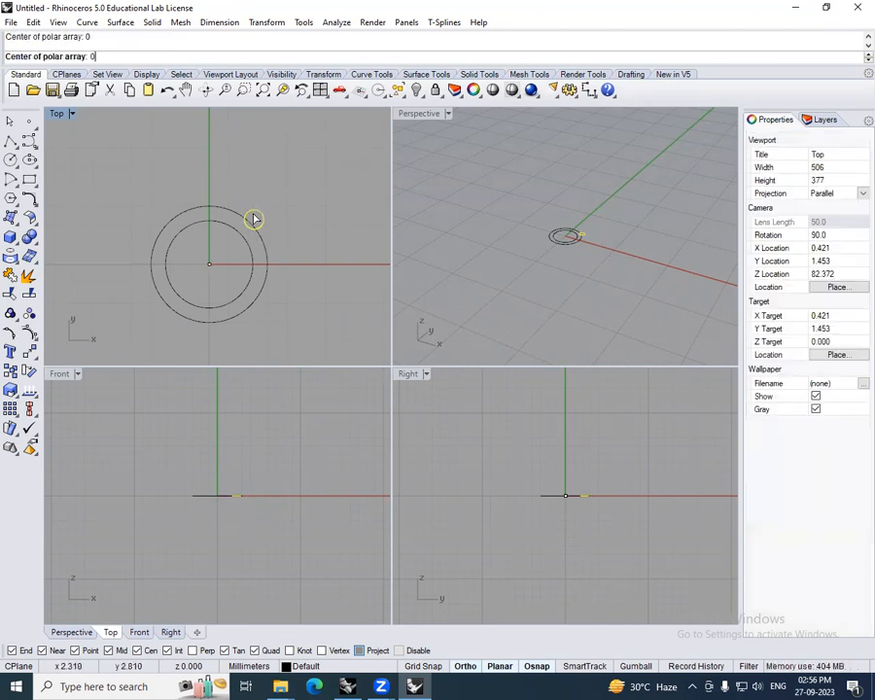
text(4)
key(Return)
key(Return)
key(Return)
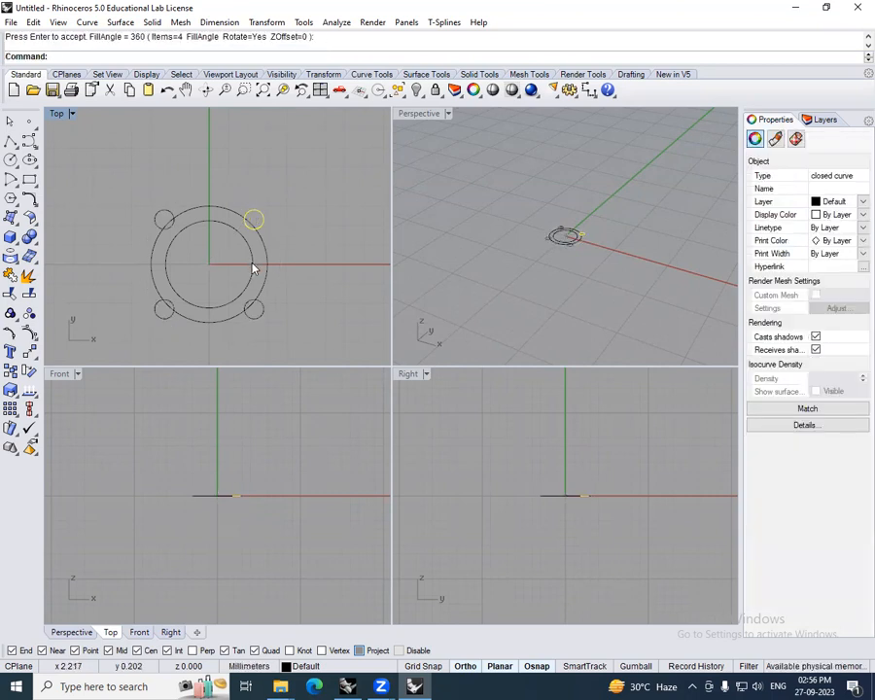
key(Escape)
- Extrude the two concentric circles 3 mm downward on one side only as a solid setting ring
right_drag(252, 269, 287, 242)
drag(328, 238, 272, 252)
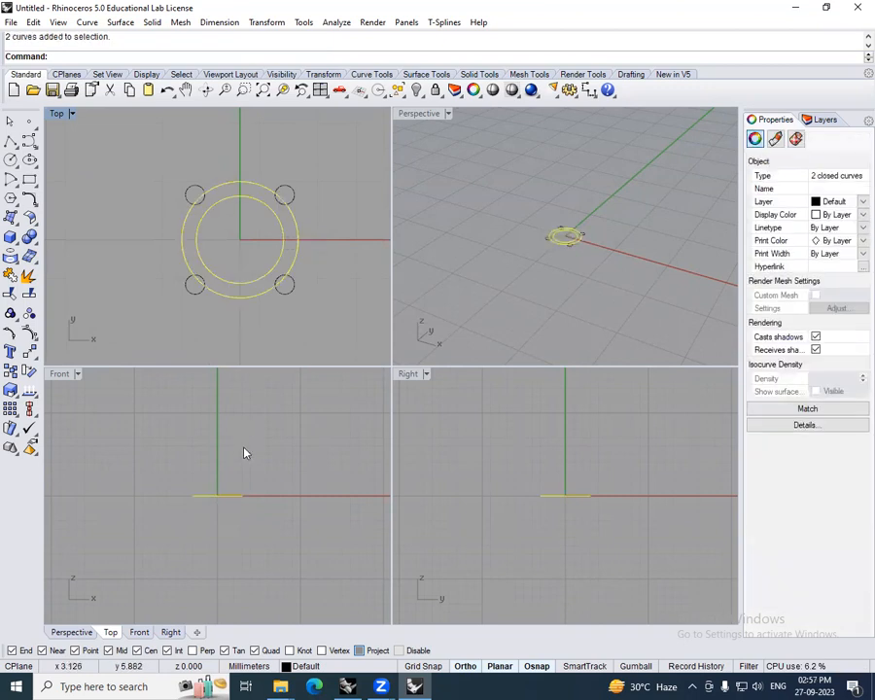
scroll(245, 513, up, 6)
right_drag(212, 506, 267, 494)
text(EC)
key(Return)
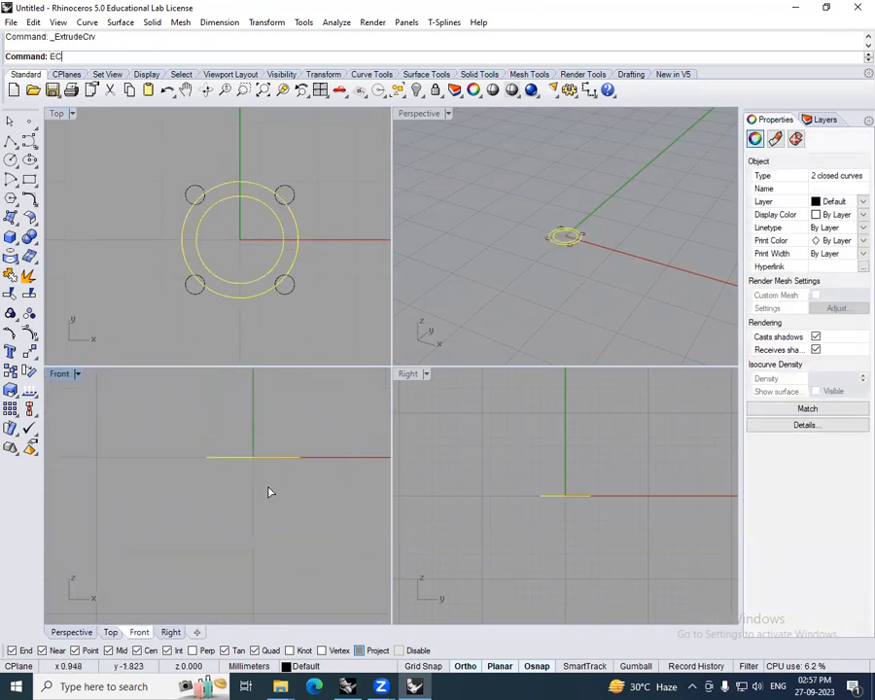
text(b)
key(Return)
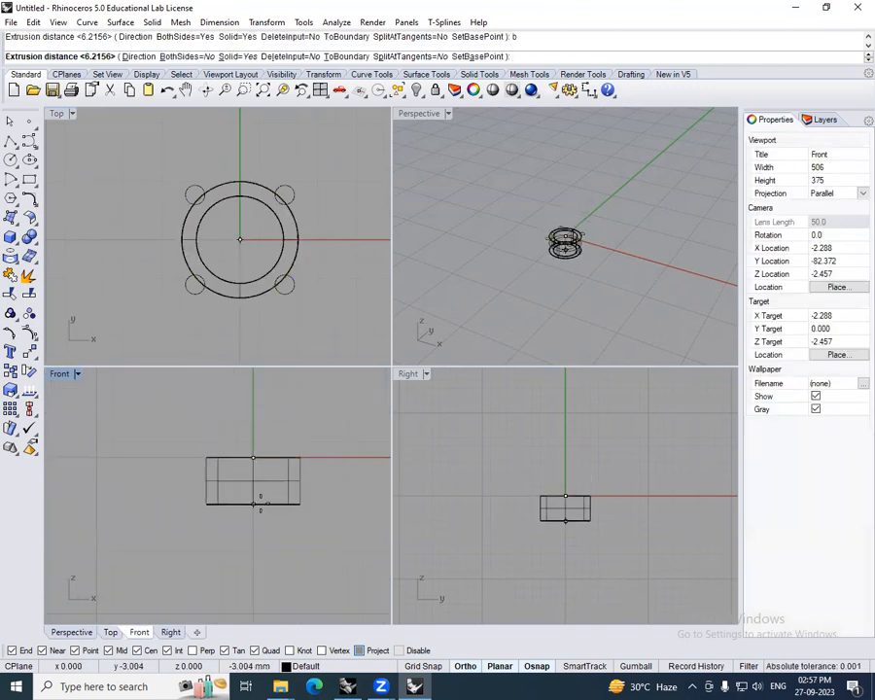
key(Return)
- Switch the Front, Perspective, Right and Top views to shaded display
key(ctrl+alt+s)
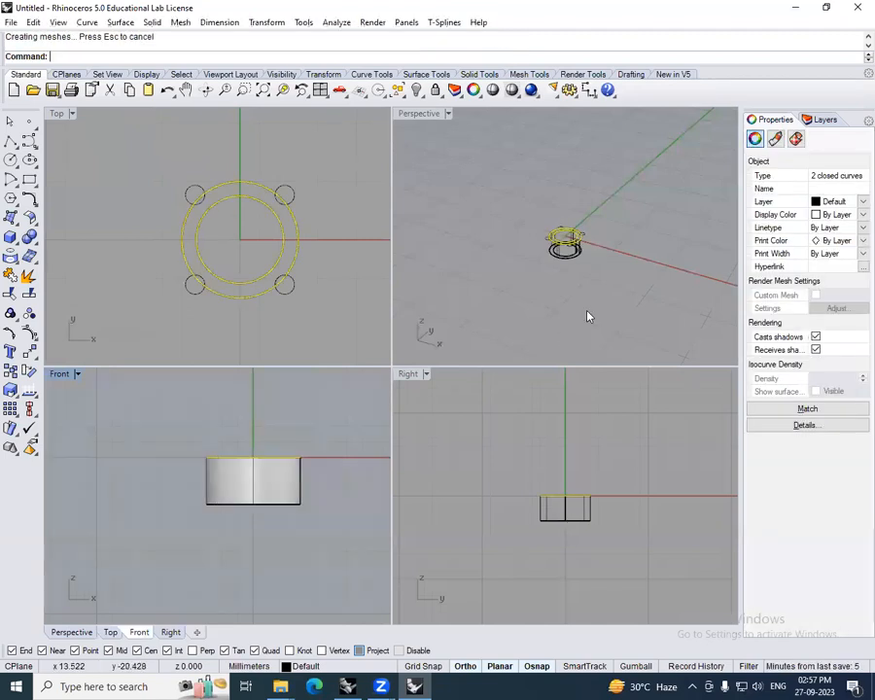
click(586, 311)
key(ctrl+alt+s)
click(555, 488)
key(ctrl+alt+s)
click(265, 279)
key(ctrl+alt+s)
- Extrude the four 1 mm circles 3 mm to both sides as solid prongs in the Front view
drag(153, 161, 309, 229)
click(183, 245)
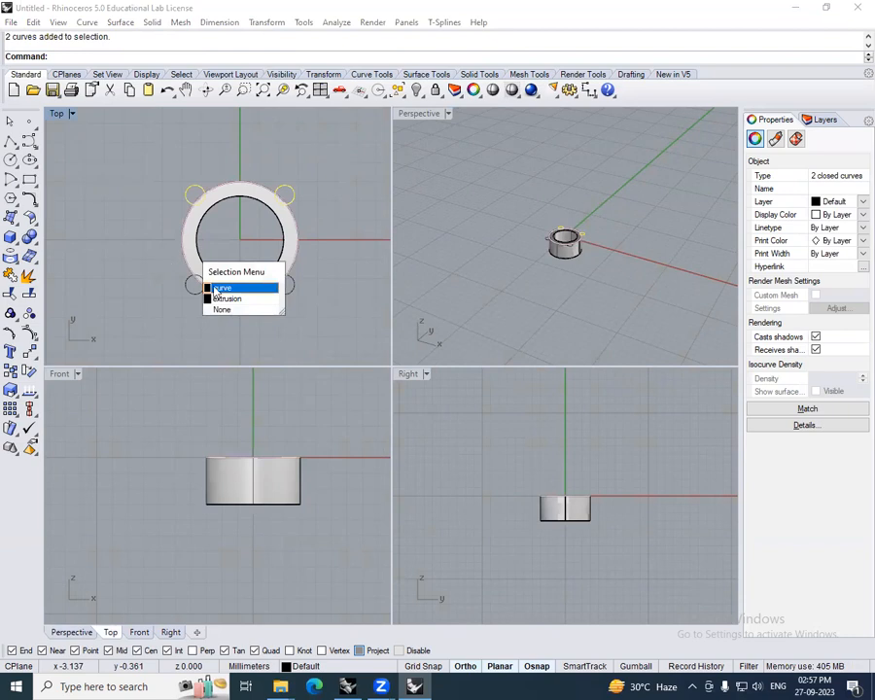
click(224, 312)
shift+drag(145, 258, 342, 327)
mouse_move(293, 516)
right_down()
mouse_move(288, 486)
mouse_move(292, 519)
right_up()
right_click(293, 519)
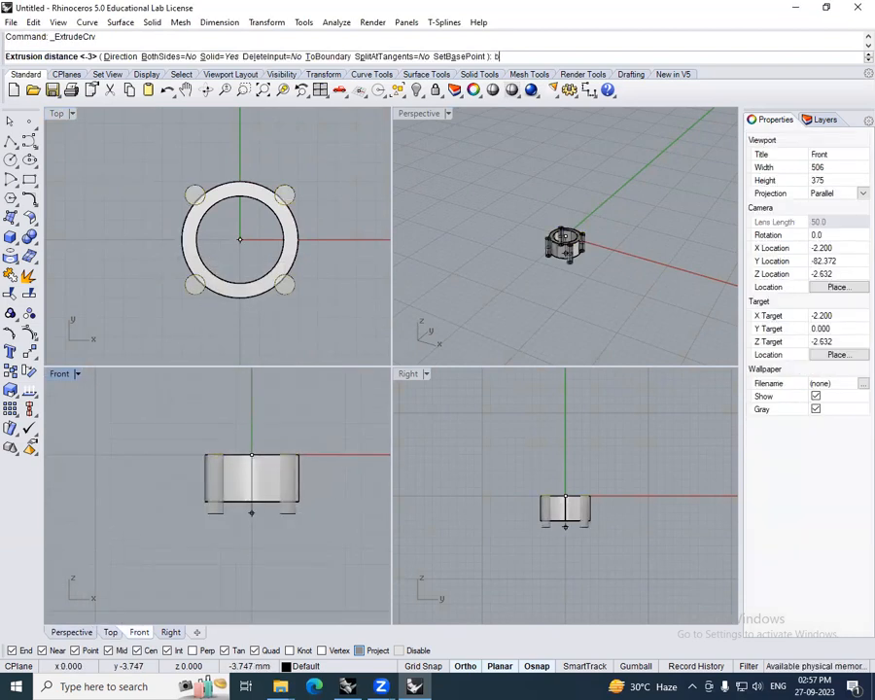
right_click(292, 513)
right_click(292, 513)
click(331, 468)
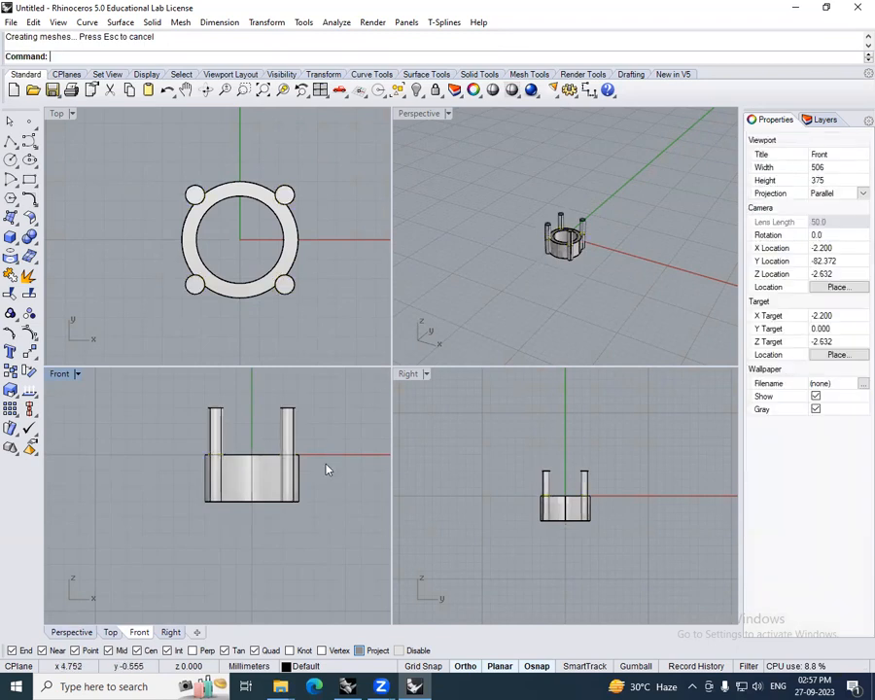
- Chamfer the inner upper edge of the setting ring with a distance of 0.375 mm
scroll(555, 263, up, 8)
right_drag(555, 263, 600, 288)
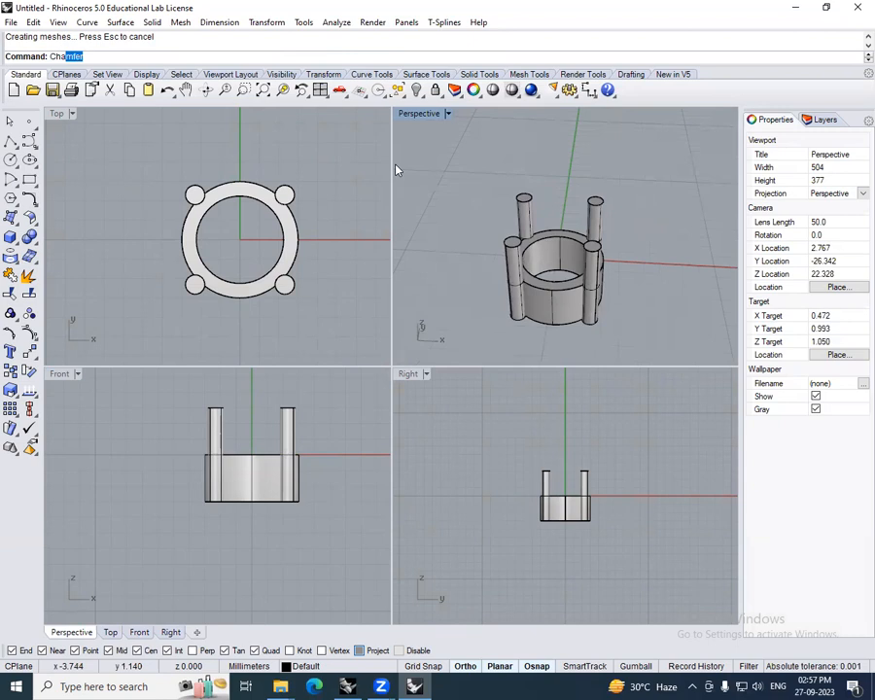
text(a)
click(107, 78)
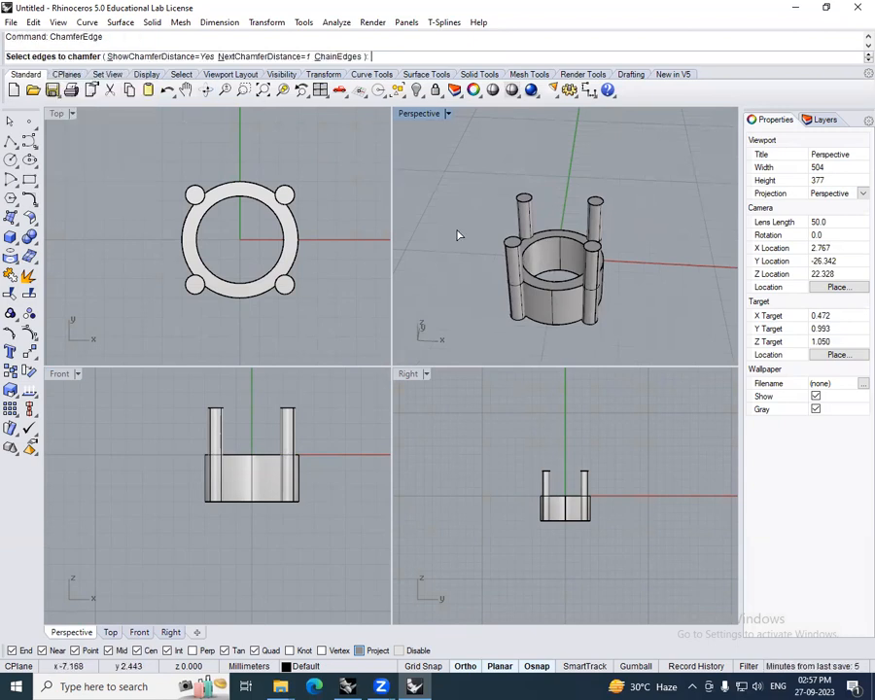
text(.375)
key(Return)
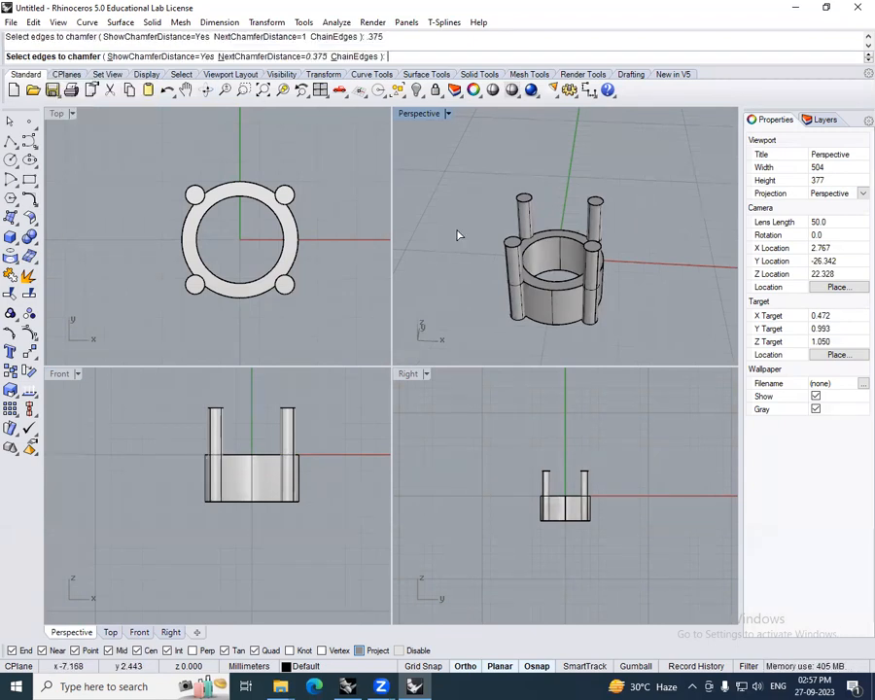
right_drag(531, 198, 529, 236)
click(432, 226)
key(Return)
key(Return)
scroll(611, 268, down, 8)
right_drag(266, 422, 286, 462)
scroll(286, 461, down, 2)
scroll(285, 460, down, 4)
drag(211, 424, 328, 520)
click(330, 494)
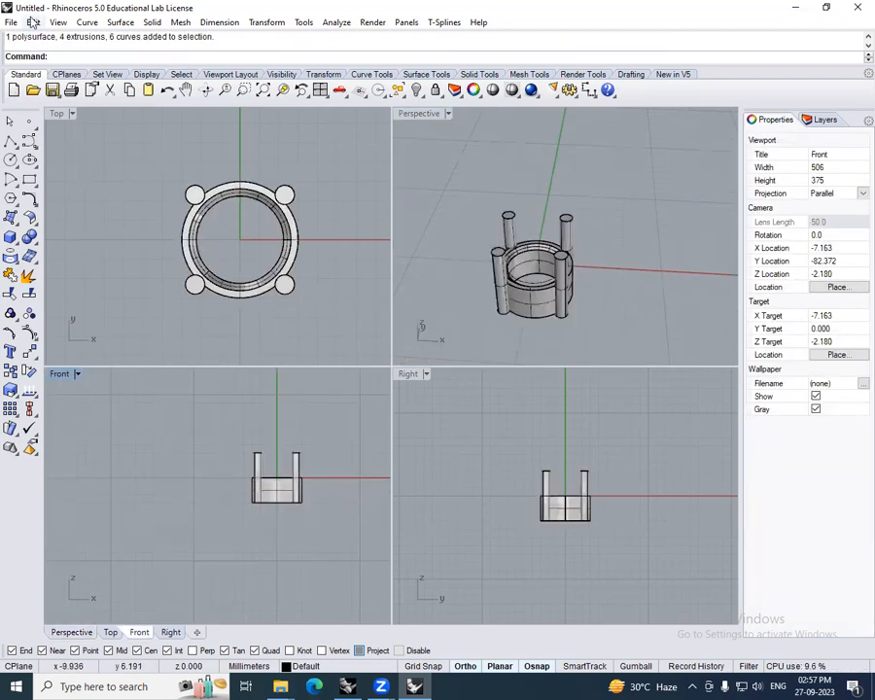
- Import the Round stone file from the Stone folder into the drawing
click(11, 21)
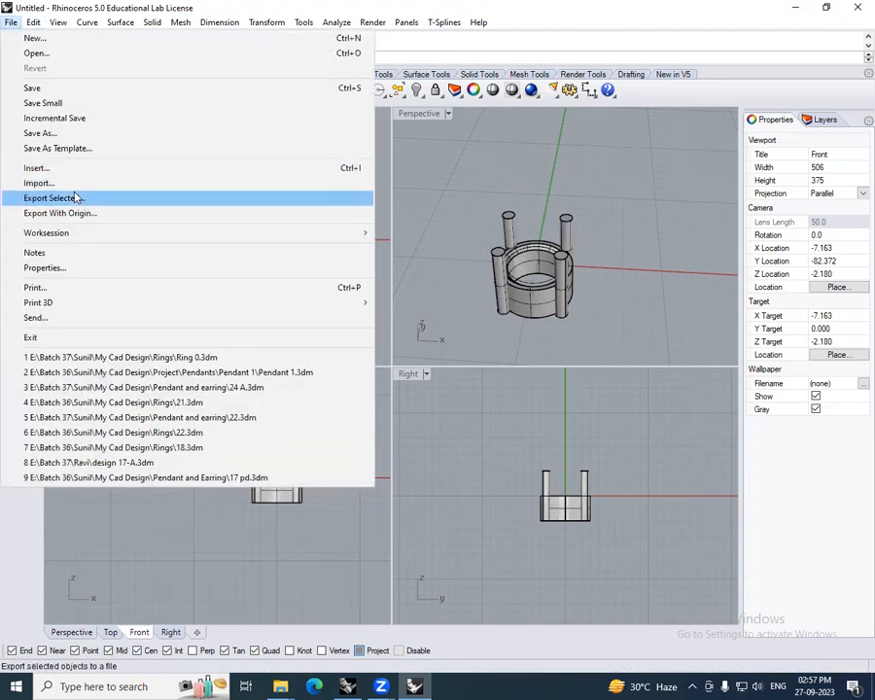
click(72, 183)
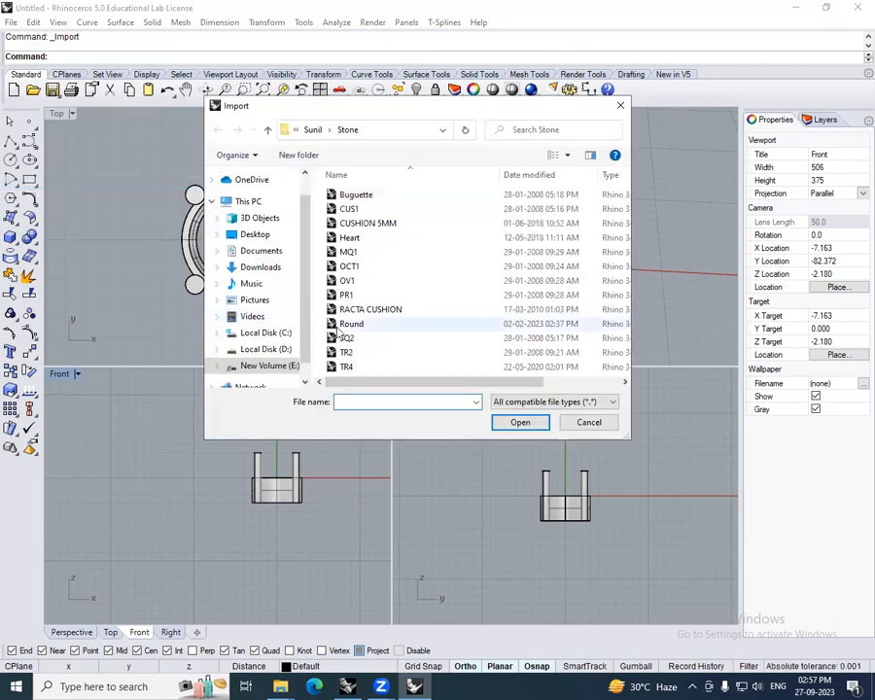
click(508, 425)
- Rotate the imported stone 90 degrees clockwise about the origin in the Right view so its point faces down
scroll(574, 490, up, 4)
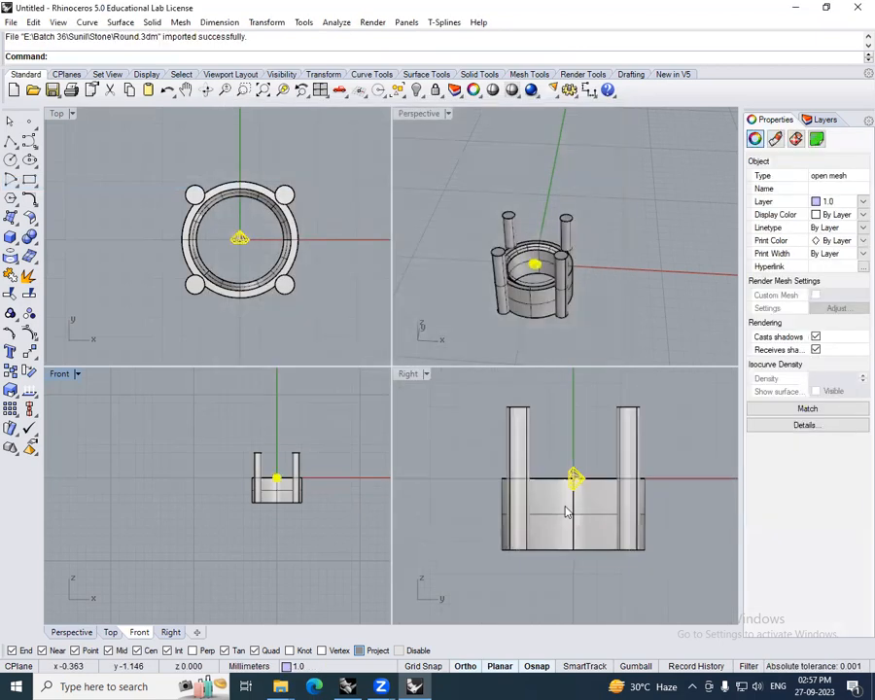
right_drag(578, 485, 574, 495)
text(ro)
key(Return)
text(0)
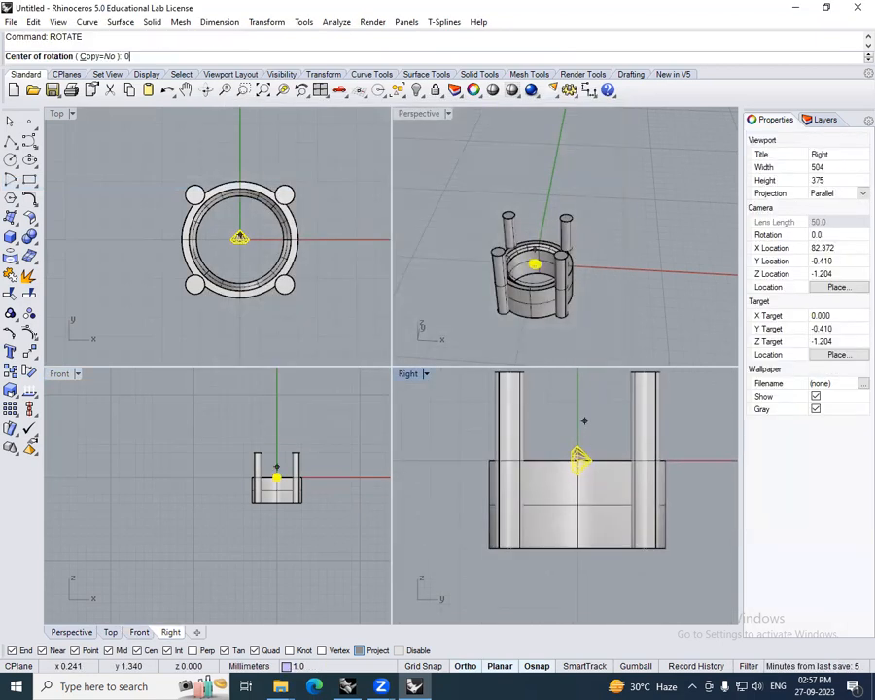
key(Return)
scroll(584, 420, down, 8)
click(497, 412)
right_drag(496, 412, 497, 486)
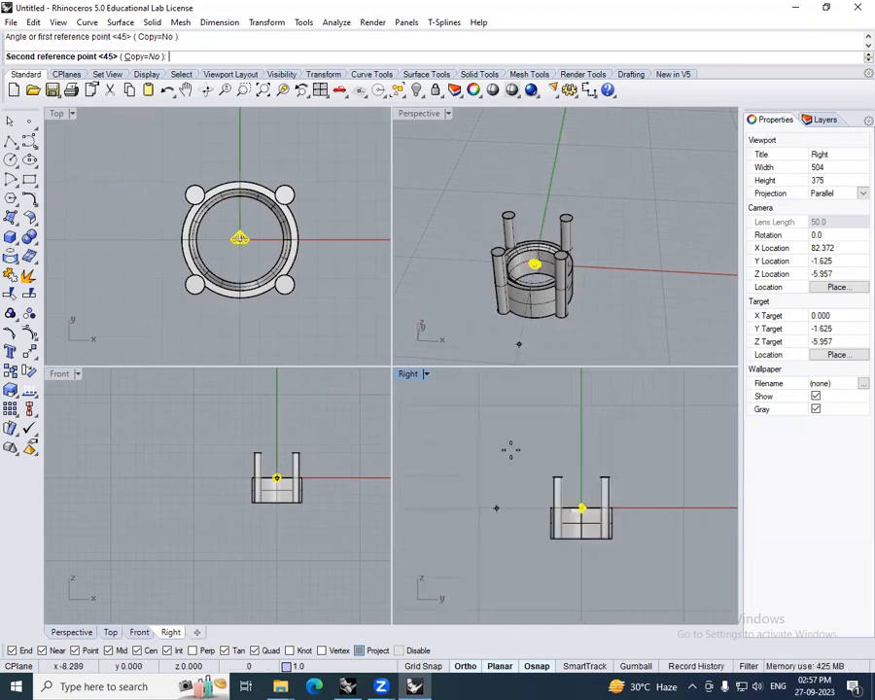
click(552, 433)
- Scale the stone uniformly from the origin, bringing its edge at 0.5 mm out to the setting ring's outer quadrant at 3 mm
scroll(211, 250, up, 16)
right_drag(344, 267, 210, 277)
scroll(210, 277, down, 10)
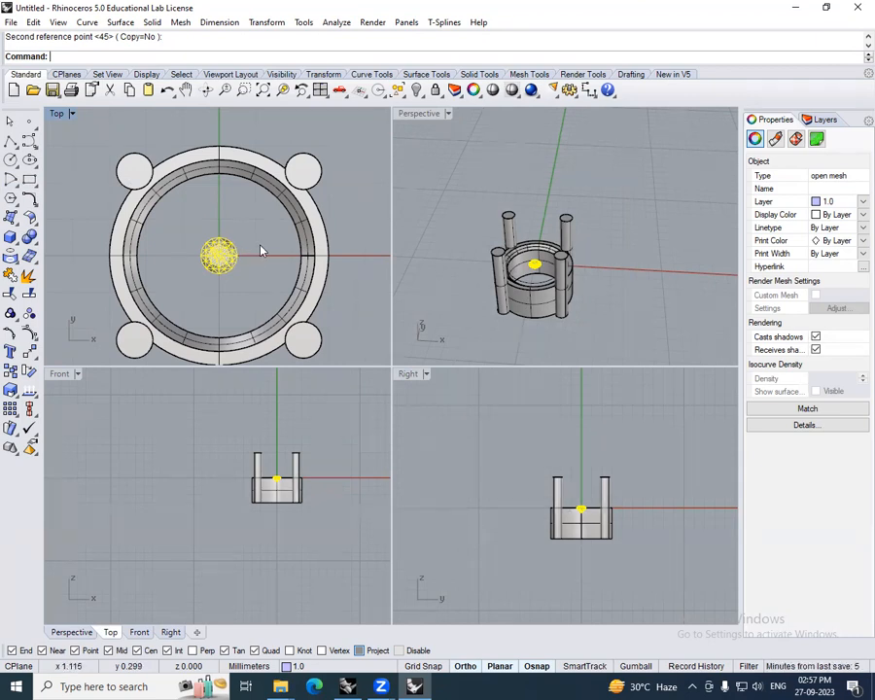
text(cale)
key(Return)
text(0)
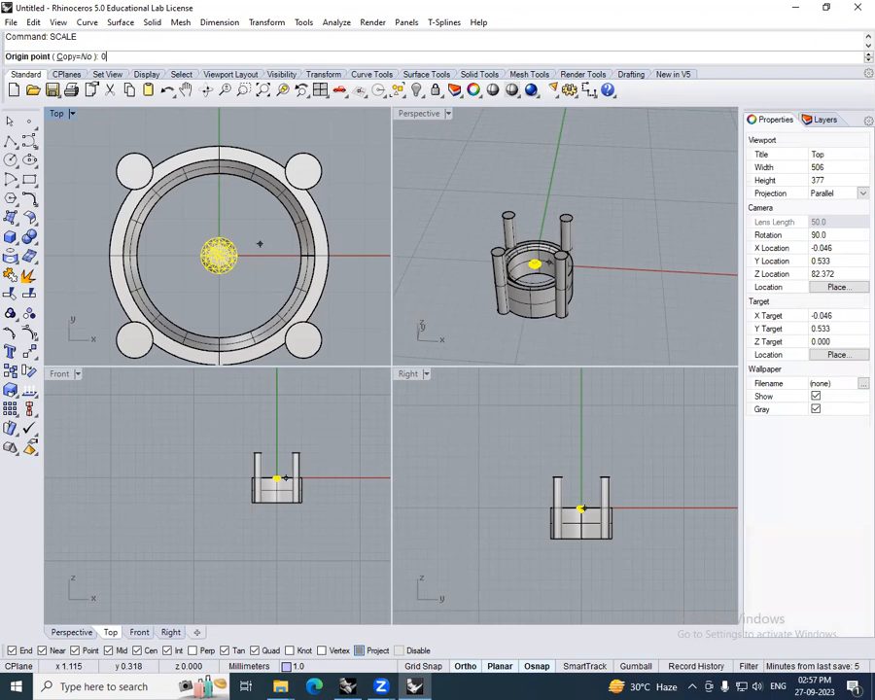
key(Return)
scroll(255, 253, up, 5)
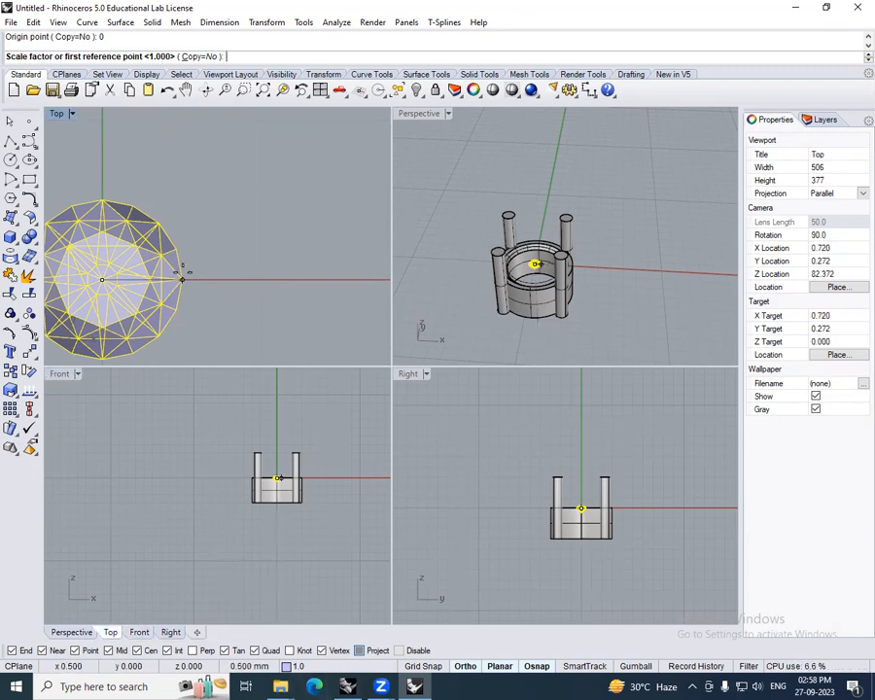
click(182, 280)
scroll(206, 279, down, 8)
right_drag(234, 279, 204, 279)
scroll(254, 280, down, 5)
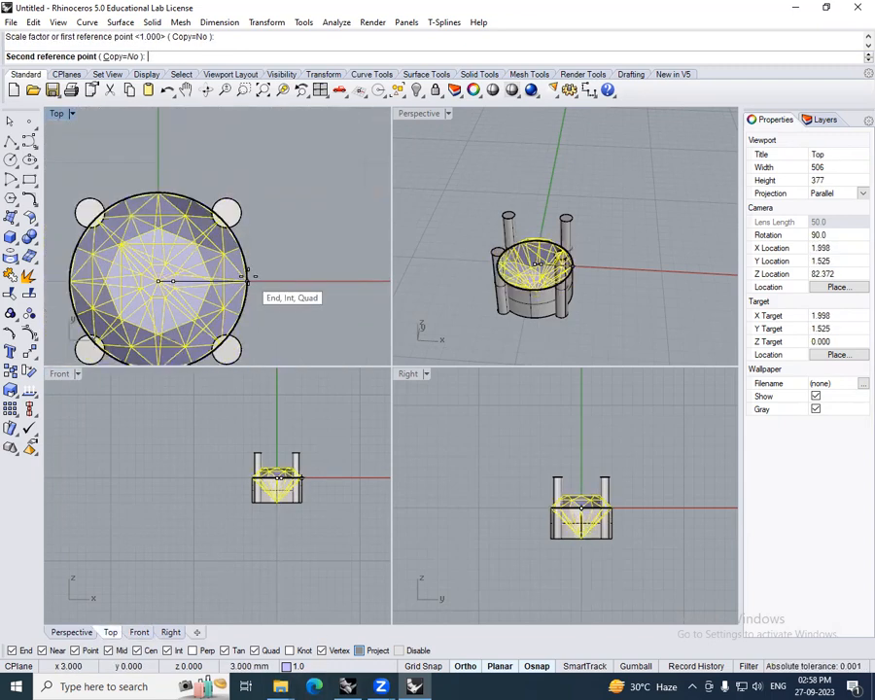
click(249, 279)
scroll(273, 275, down, 2)
click(285, 270)
right_drag(258, 434, 246, 451)
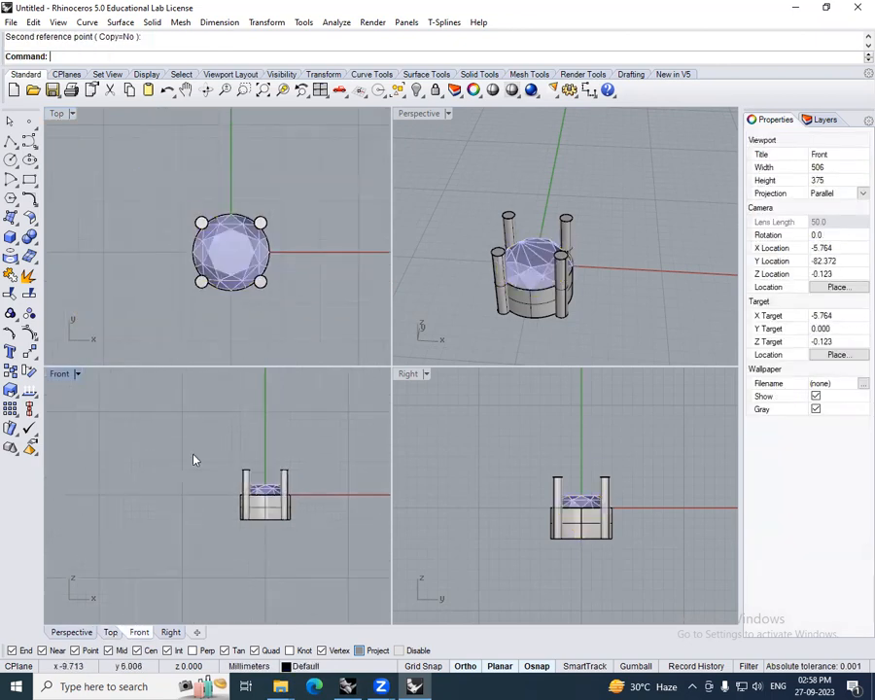
drag(193, 460, 325, 537)
scroll(325, 537, up, 6)
click(336, 514)
scroll(293, 484, down, 6)
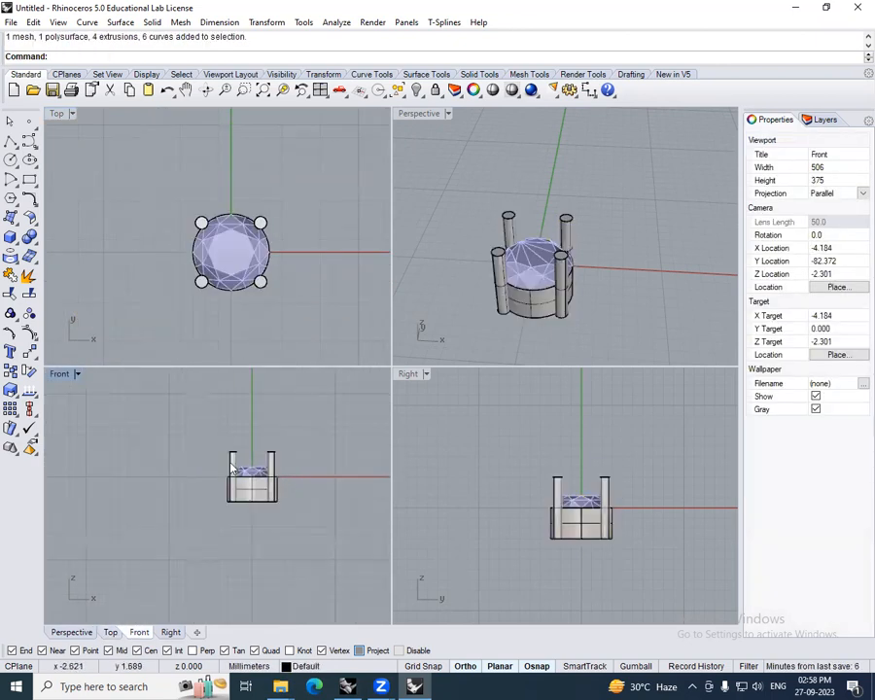
scroll(305, 486, up, 1)
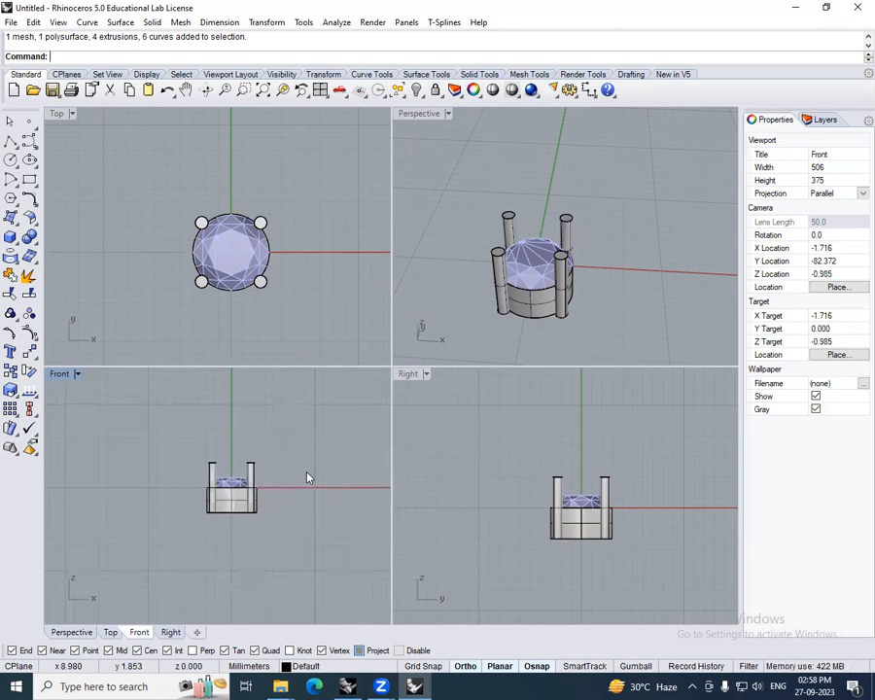
right_drag(307, 474, 300, 496)
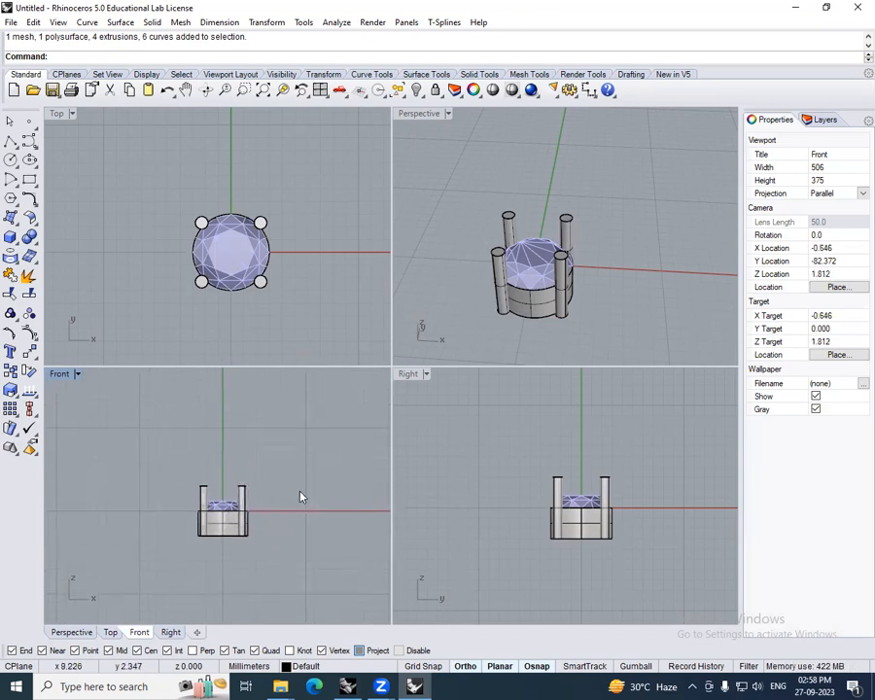
- Draw a circle 17.35 mm in diameter centred on the origin in the Front view
text(CEr)
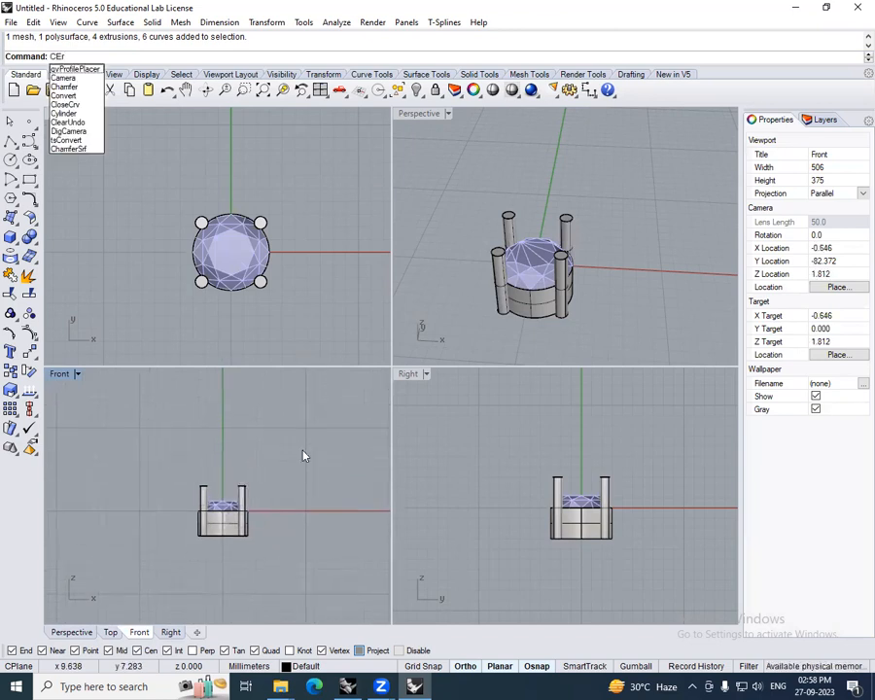
key(Escape)
text(CR)
key(Return)
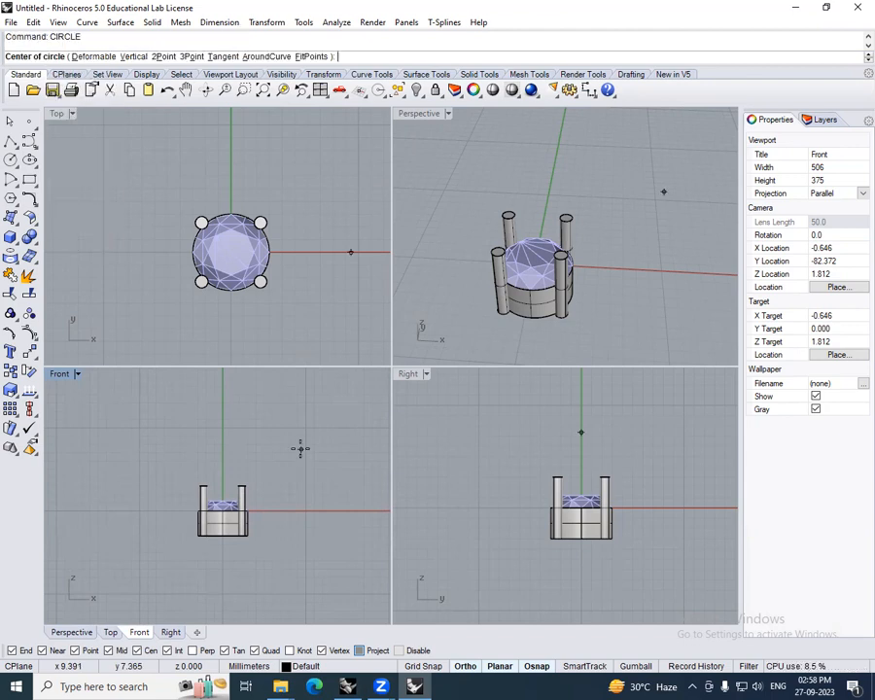
text(0)
key(Return)
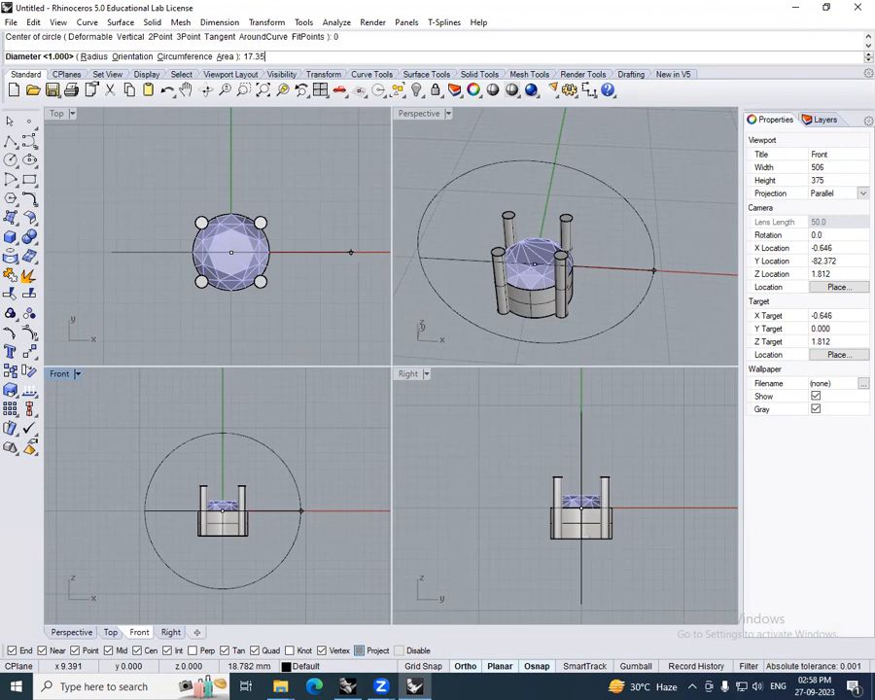
text(17.35)
key(Return)
- Try to move the whole stone setting from the origin to the ring circle's upper quadrant in the Front view
right_drag(302, 455, 299, 435)
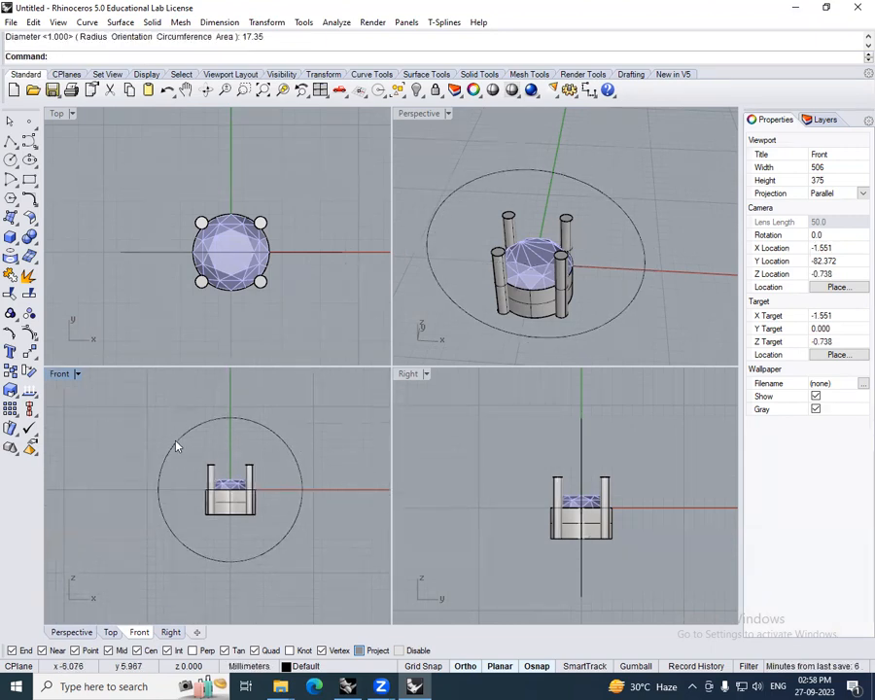
key(ctrl+a)
scroll(261, 544, up, 3)
text(M)
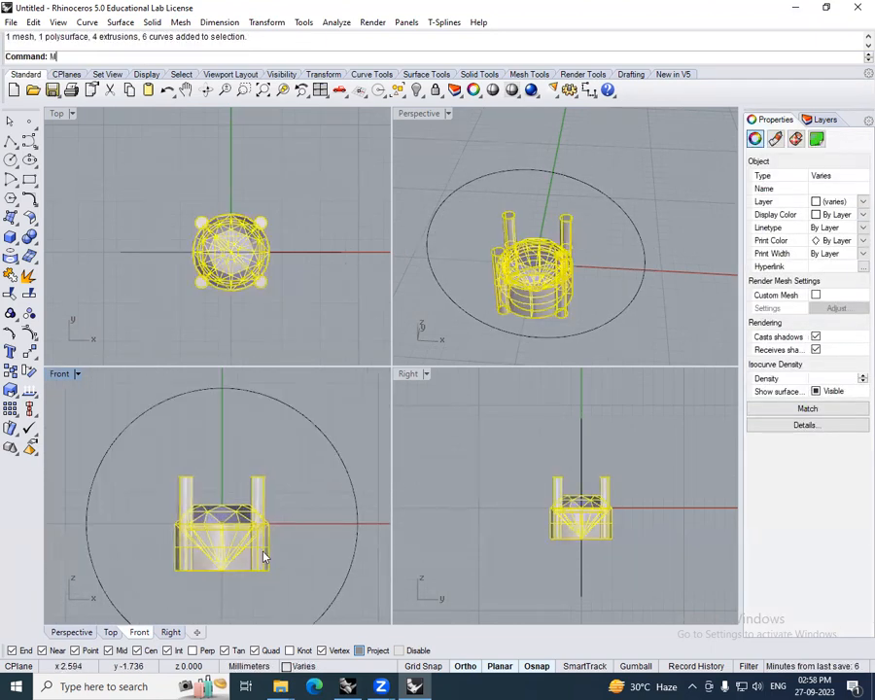
key(Return)
text(0)
key(Return)
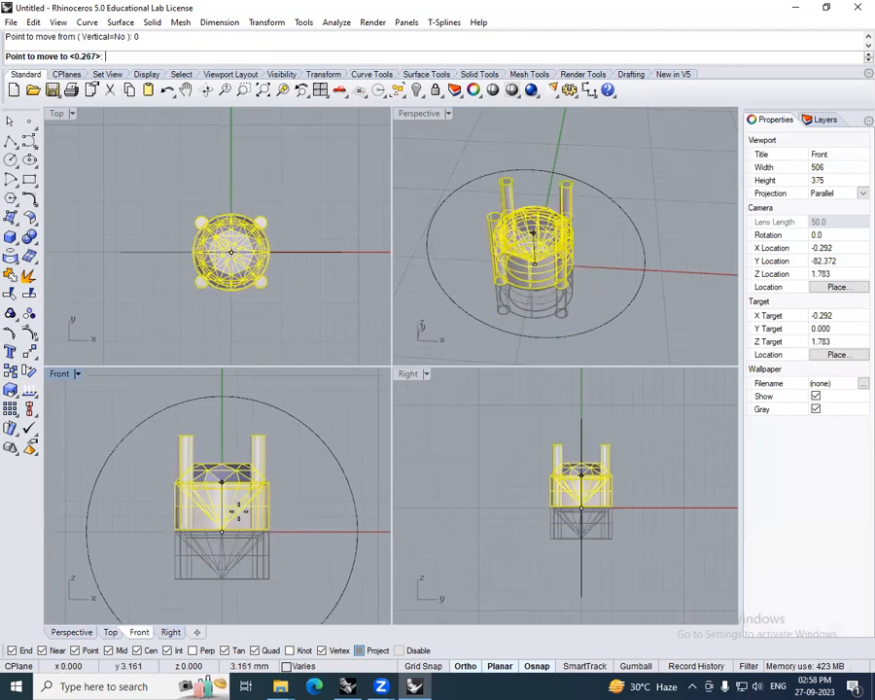
scroll(237, 508, down, 3)
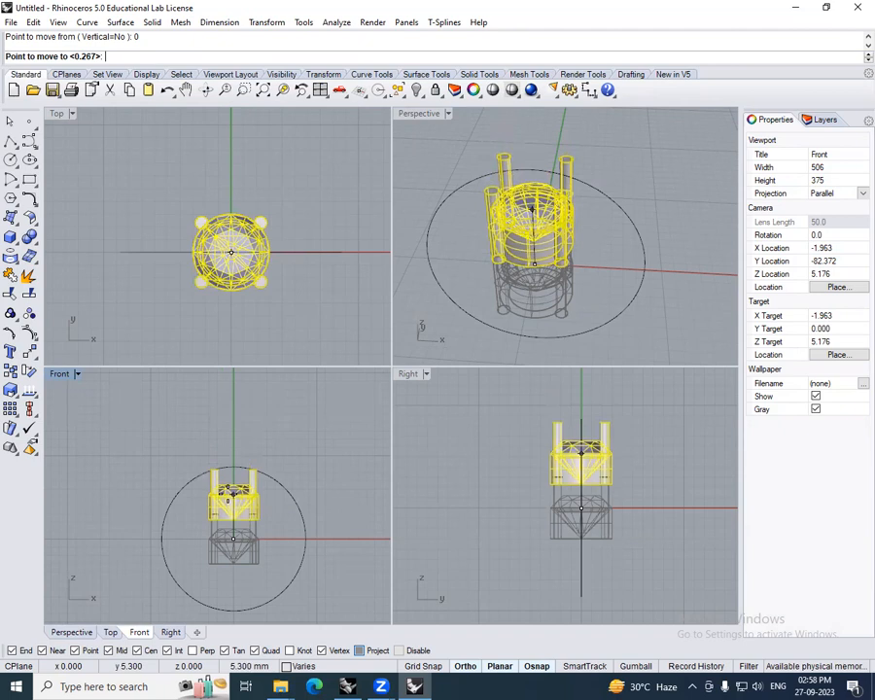
scroll(227, 481, up, 4)
scroll(228, 476, up, 2)
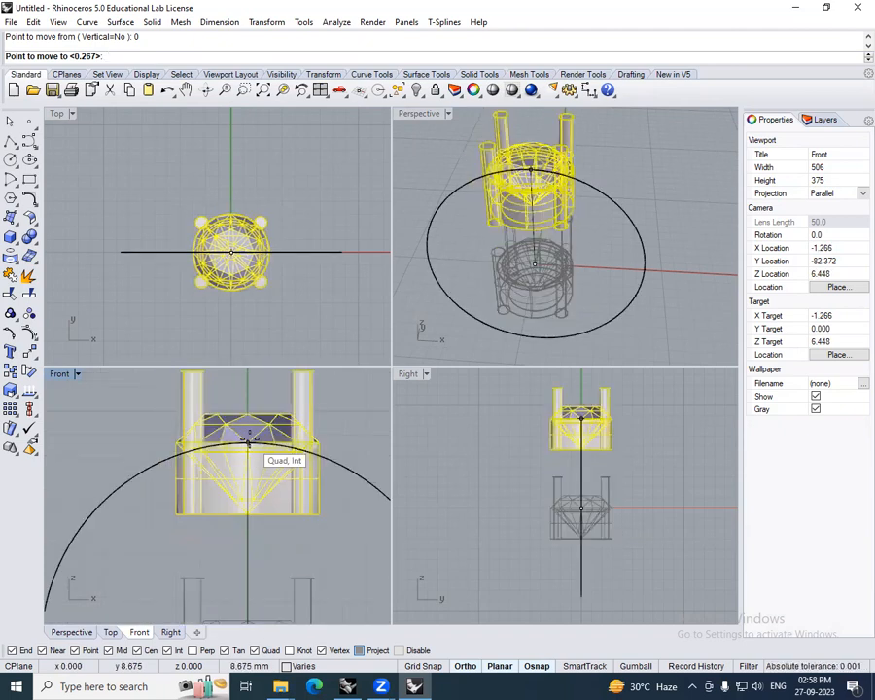
click(249, 440)
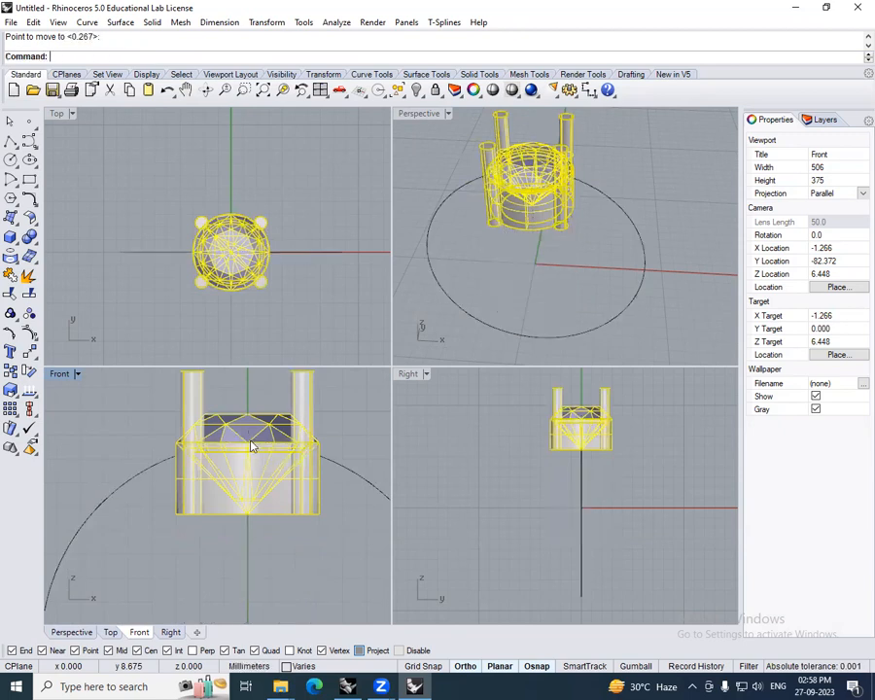
scroll(251, 447, down, 5)
scroll(265, 477, down, 2)
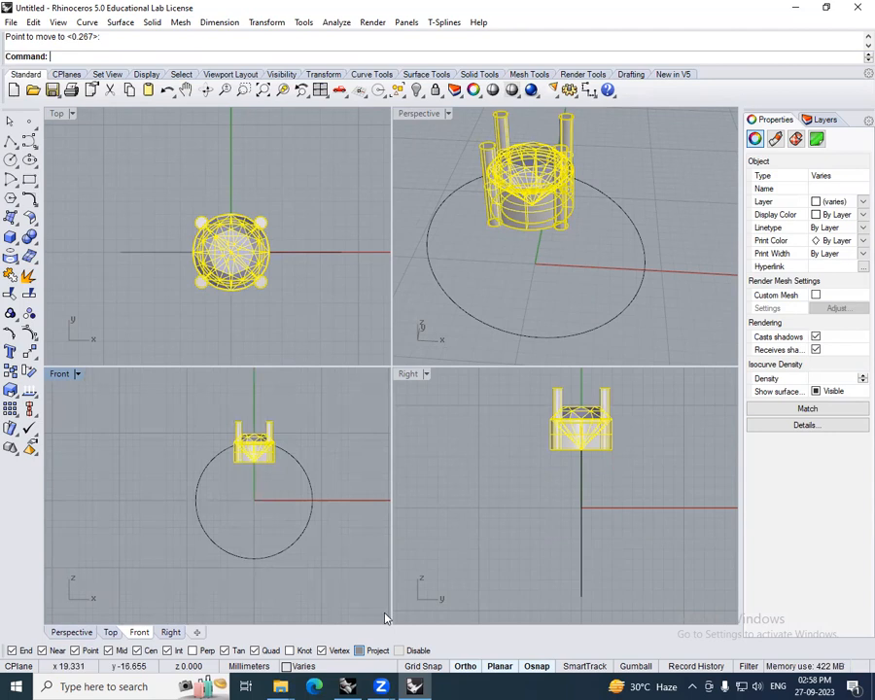
key(ctrl+z)
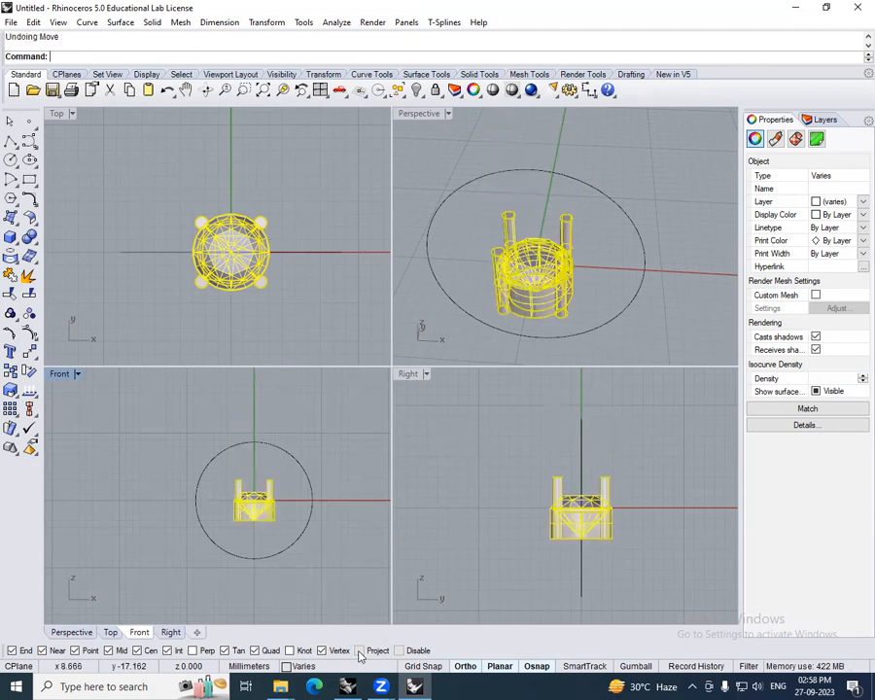
- Try to move the setting onto the ring circle's upper quadrant with projected snapping turned off
right_click(251, 501)
scroll(250, 501, up, 8)
click(261, 498)
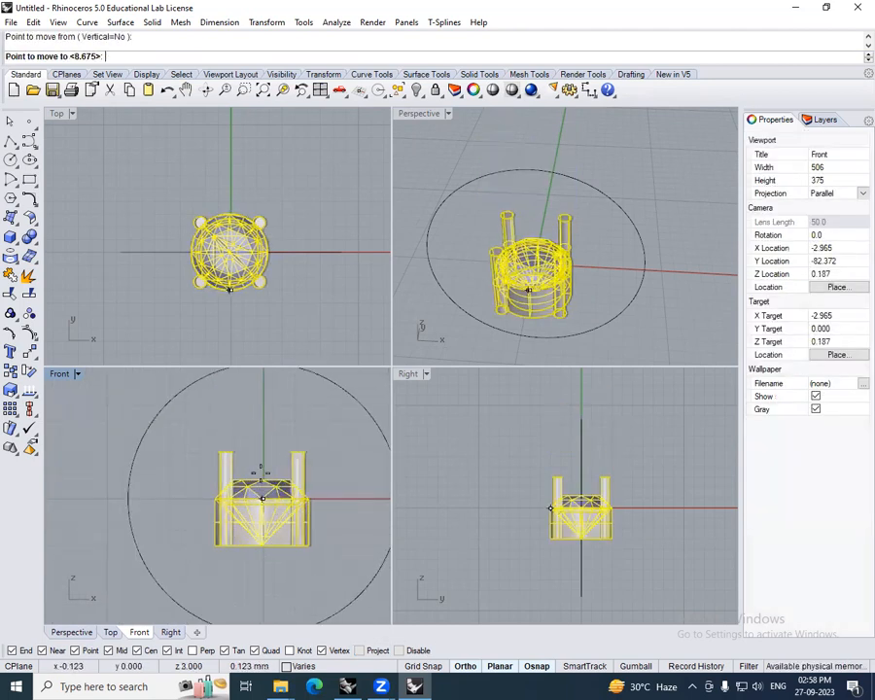
right_drag(255, 377, 250, 488)
click(250, 472)
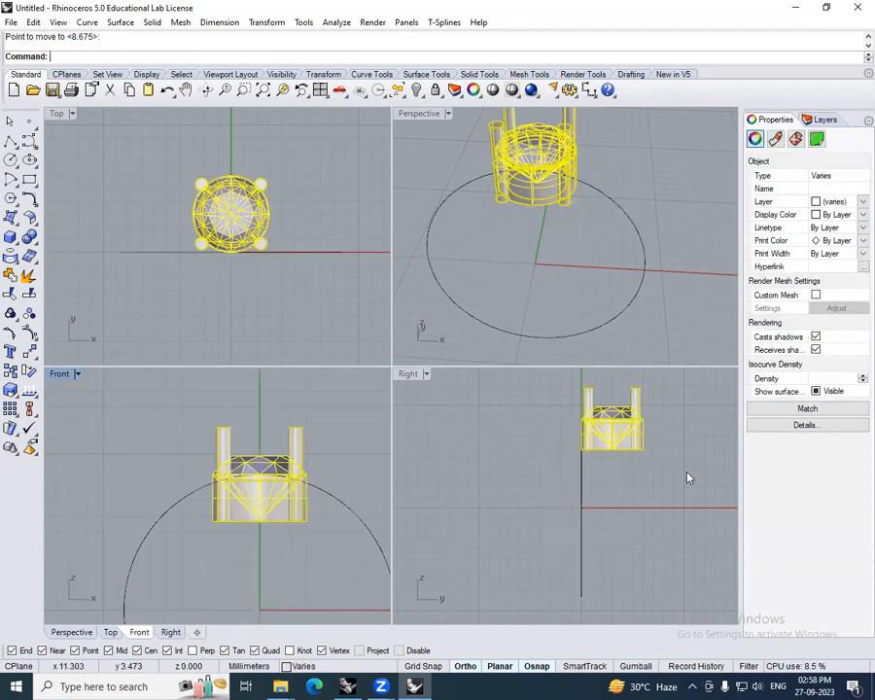
scroll(612, 460, up, 4)
scroll(591, 471, down, 8)
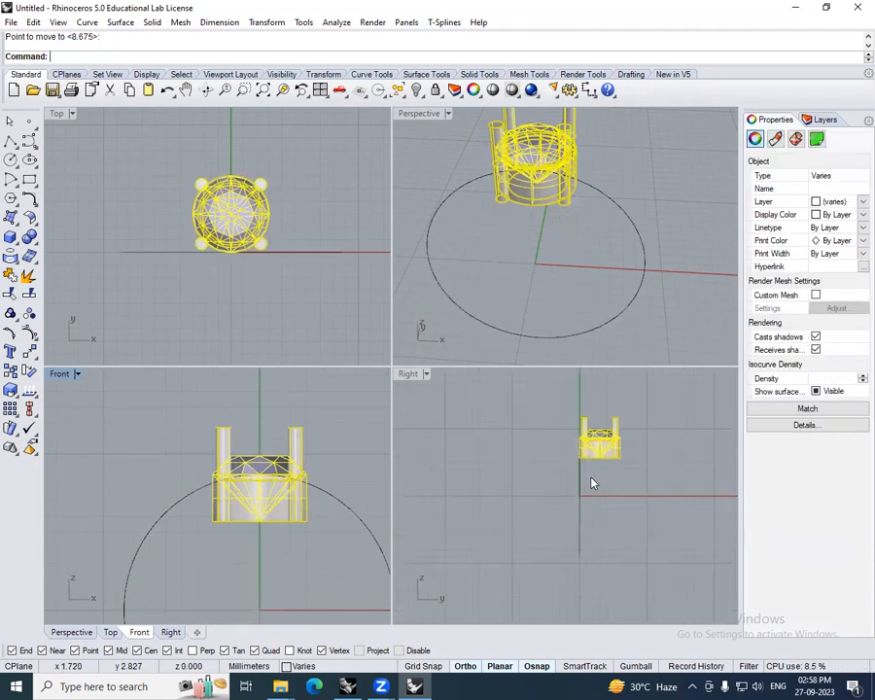
key(ctrl+z)
- Turn projected snapping on and move the setting from its centre at the origin to the ring circle's upper quadrant
click(361, 653)
right_drag(322, 579, 312, 535)
scroll(310, 534, down, 6)
text(m)
key(Return)
scroll(294, 530, up, 4)
scroll(291, 530, up, 5)
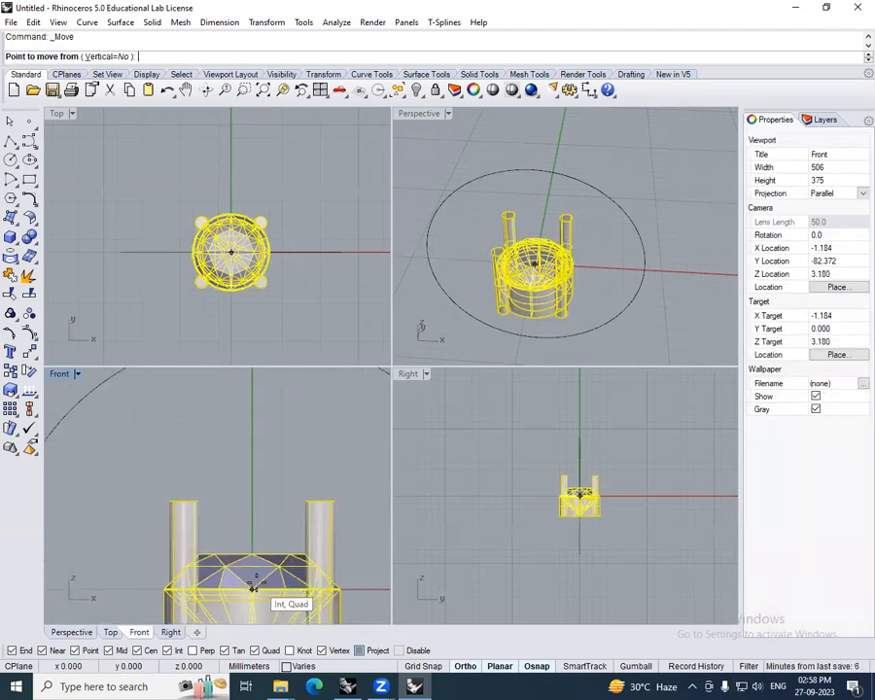
click(274, 593)
scroll(274, 593, down, 5)
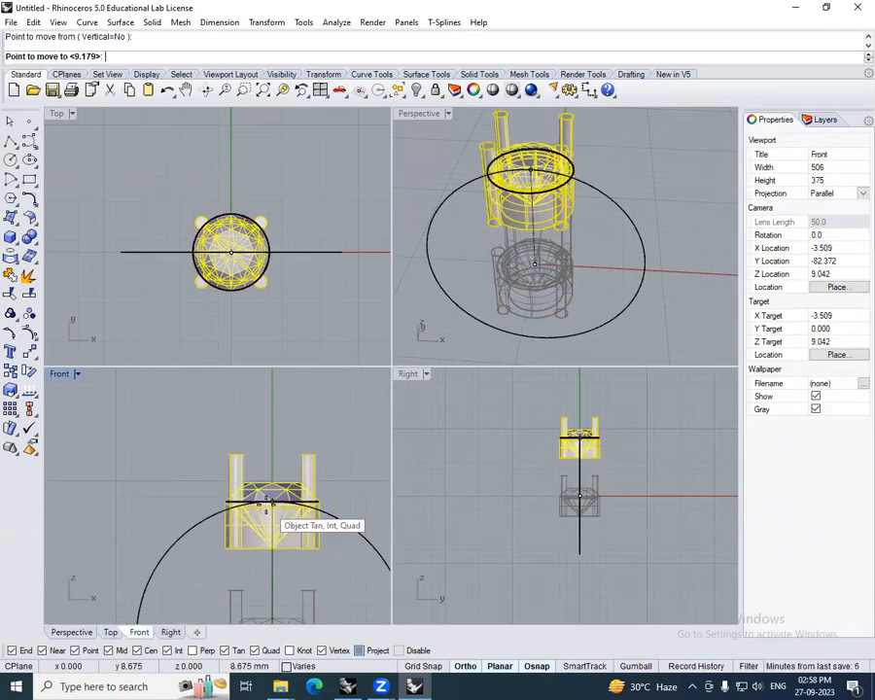
click(269, 510)
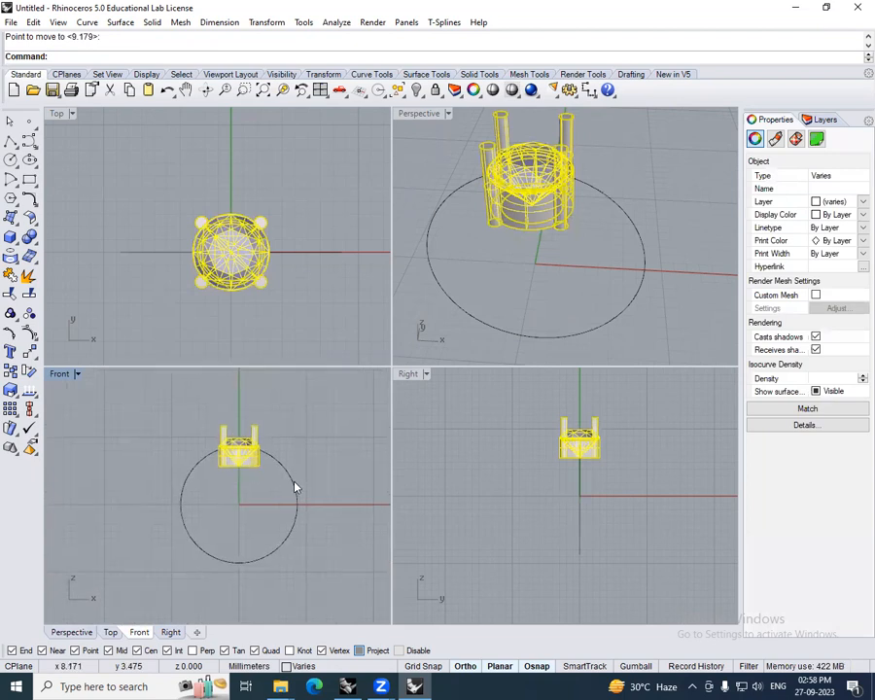
- Try to raise everything except the ring circle by 3 mm in the Front view
click(296, 487)
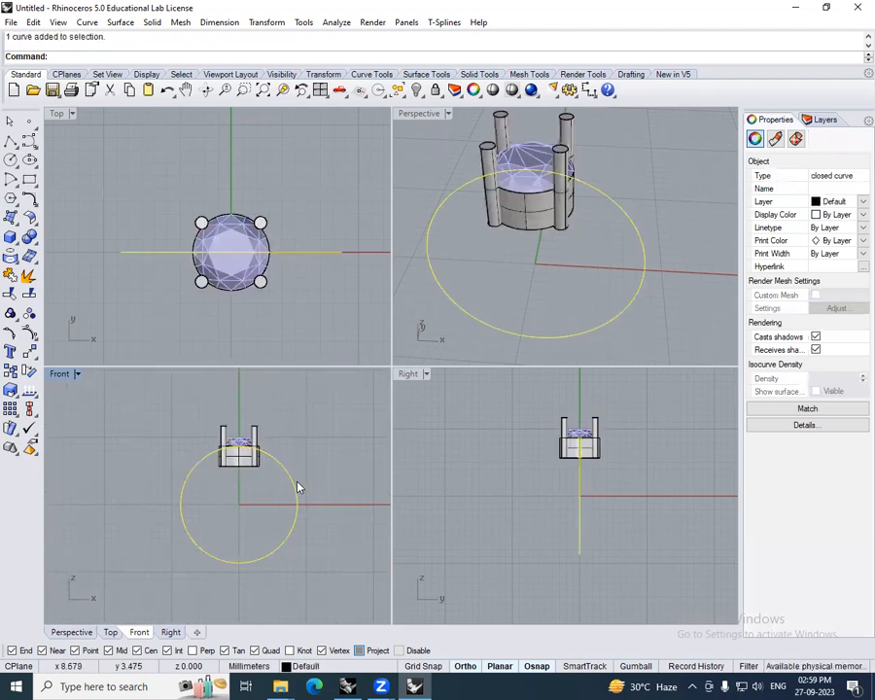
key(ctrl+i)
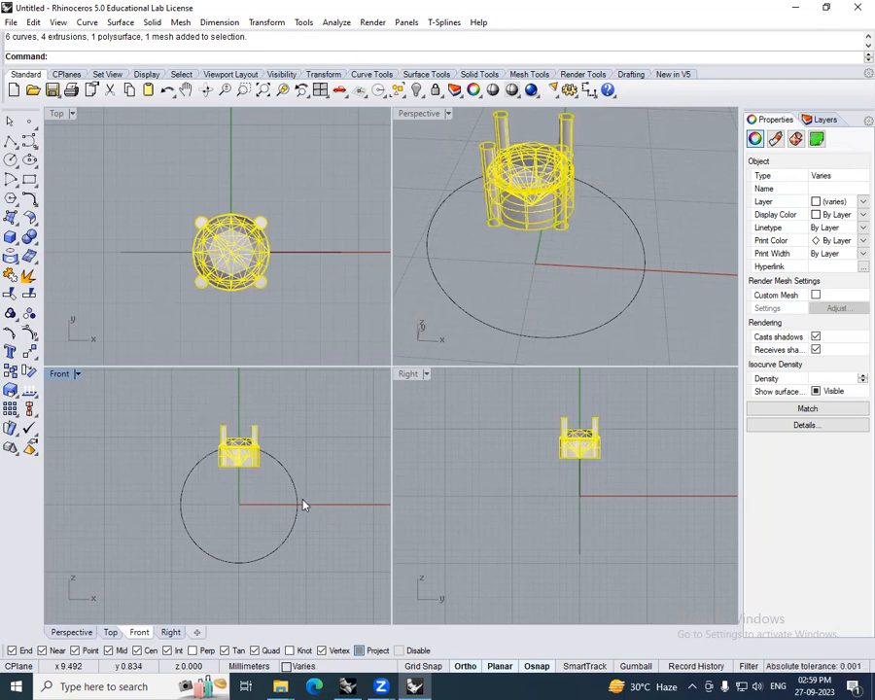
text(m)
key(Return)
scroll(324, 471, up, 1)
click(323, 469)
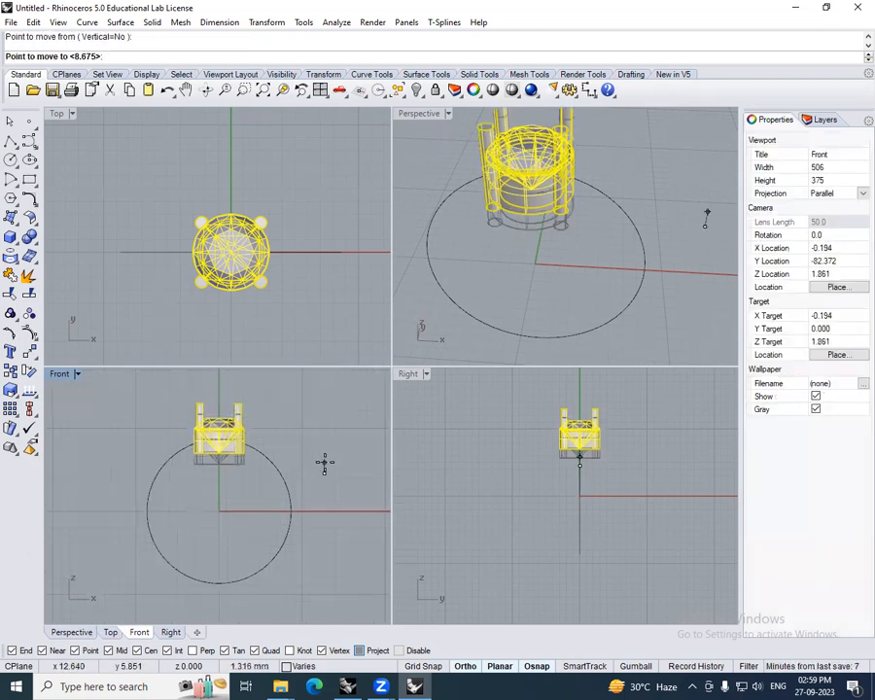
text(3)
key(Return)
click(325, 462)
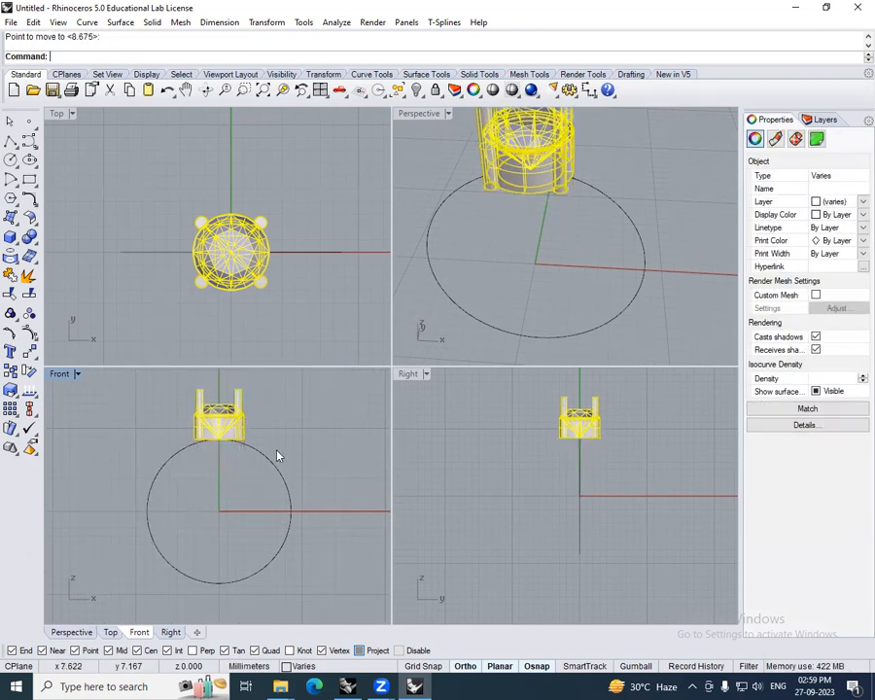
scroll(225, 440, up, 10)
scroll(219, 443, down, 6)
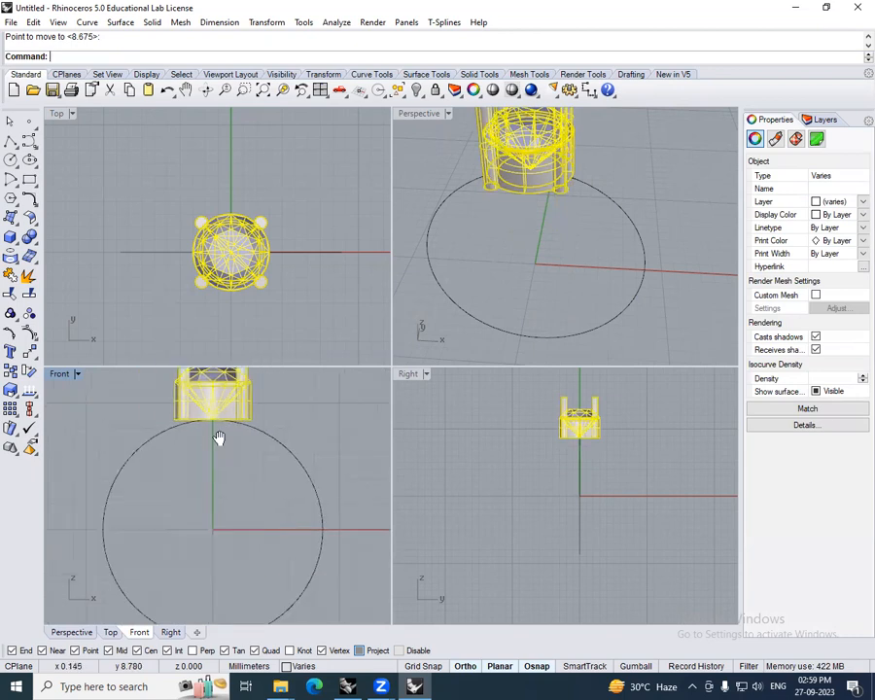
- Examine in the Front view where the ring circle meets the upper edge of the setting ring
click(331, 506)
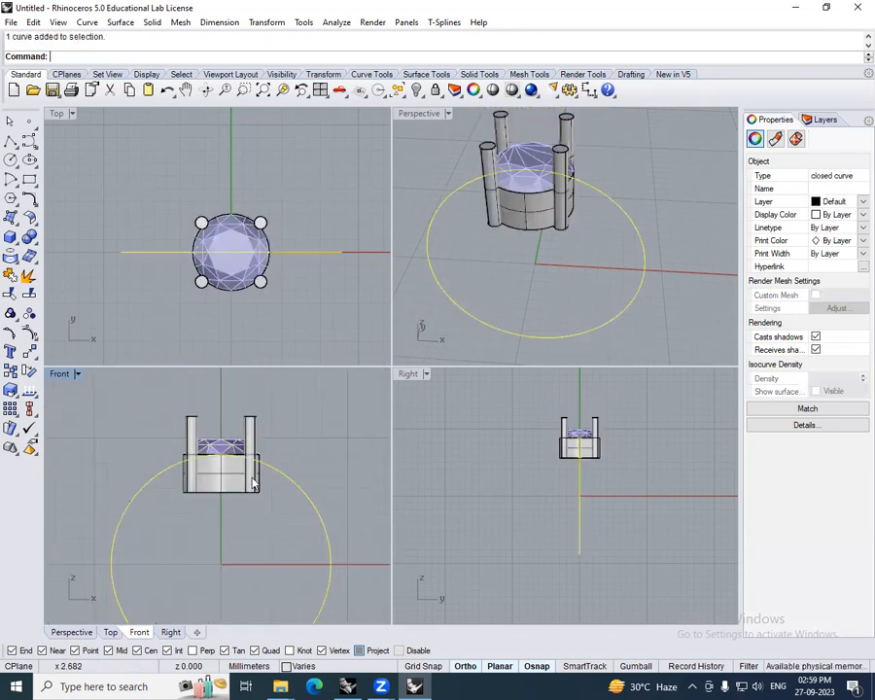
scroll(228, 453, up, 3)
scroll(228, 453, up, 3)
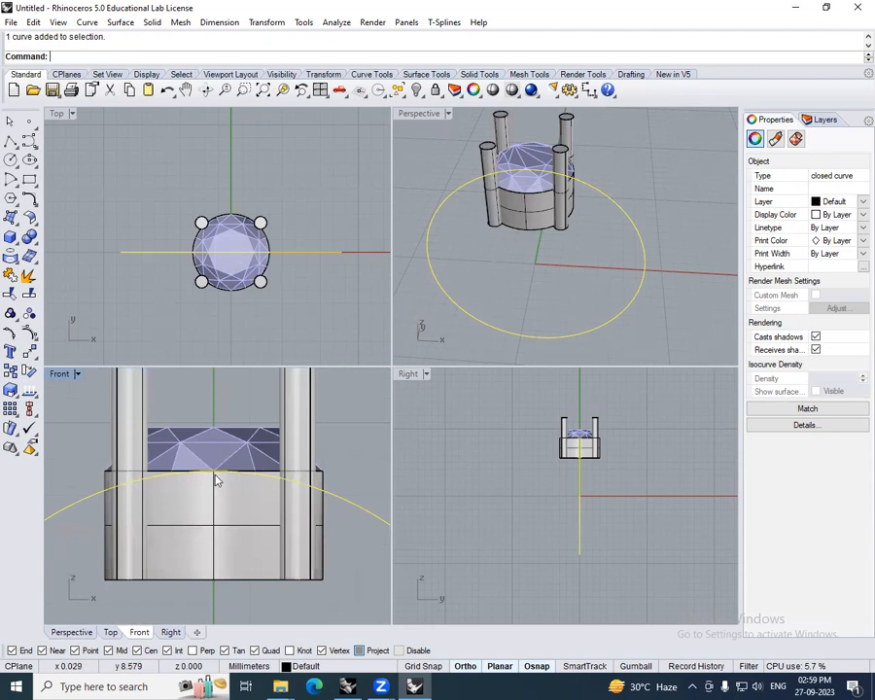
scroll(216, 473, down, 3)
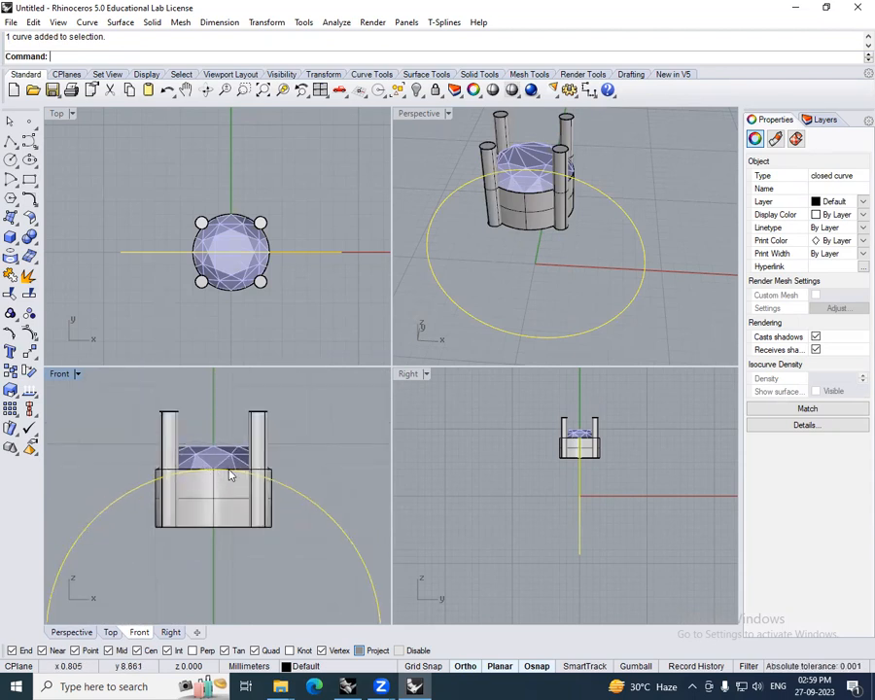
scroll(281, 488, down, 3)
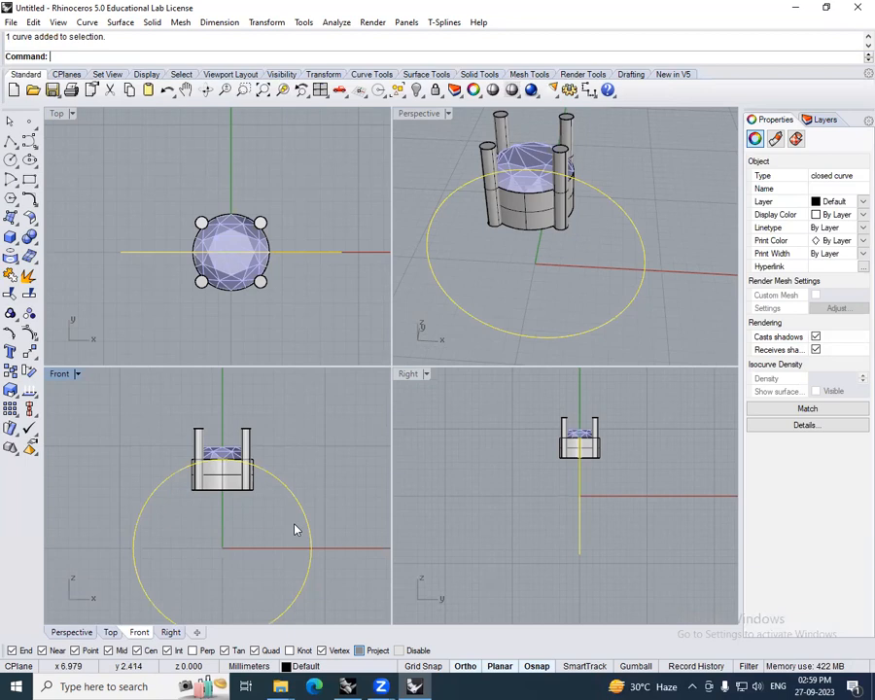
scroll(246, 478, up, 5)
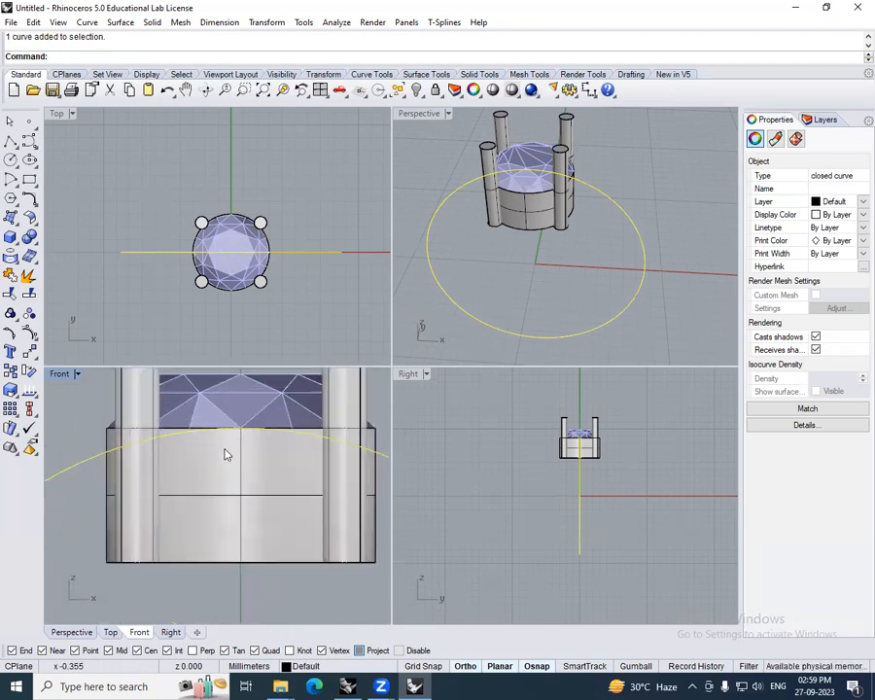
scroll(233, 442, up, 2)
scroll(243, 428, down, 6)
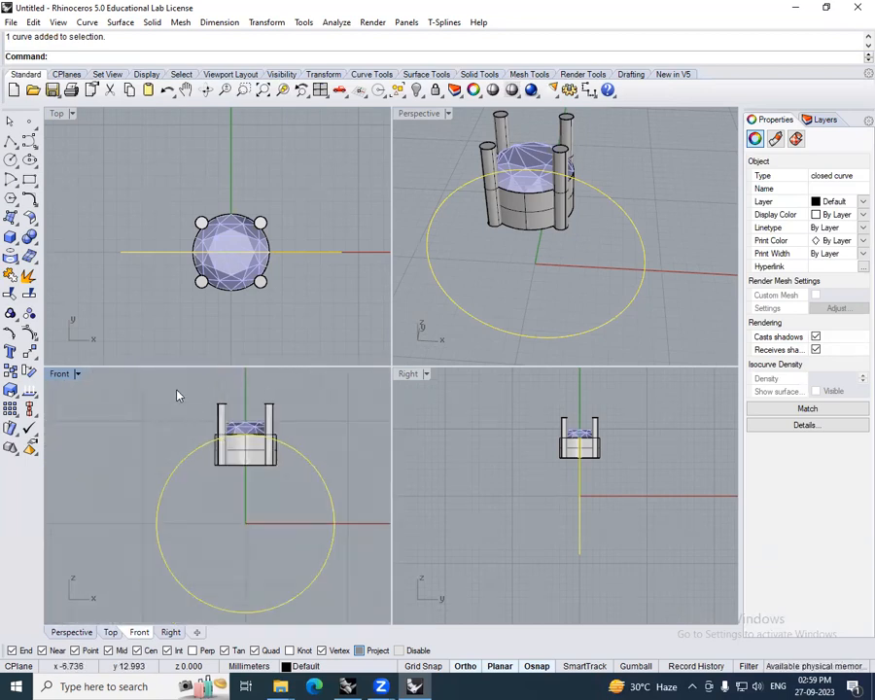
- Move the setting straight up 3 mm in the Front view so its base rests on the ring circle
key(ctrl+a)
scroll(282, 505, down, 2)
text(m)
key(Return)
click(321, 497)
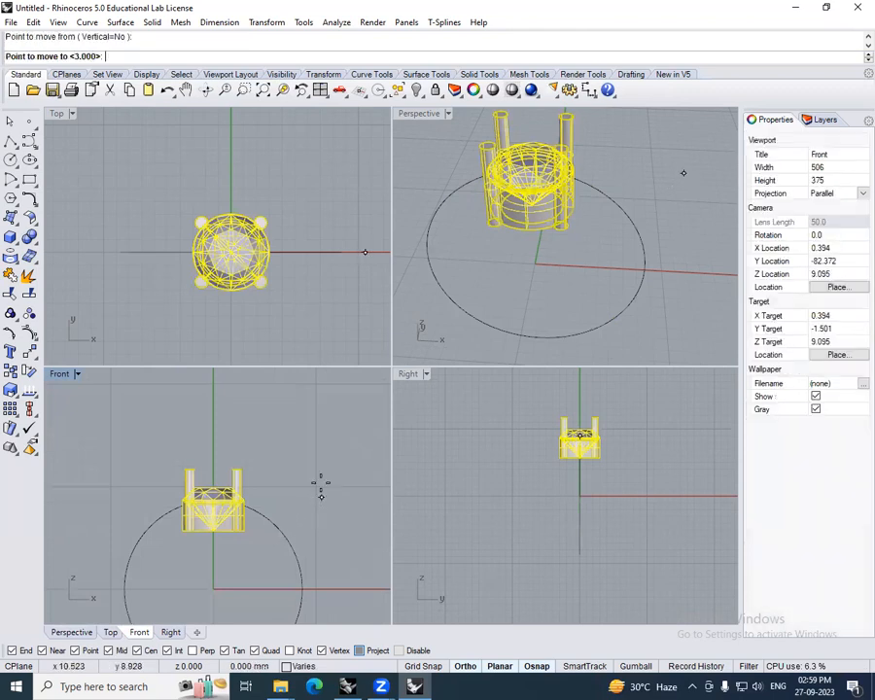
text(3)
key(Return)
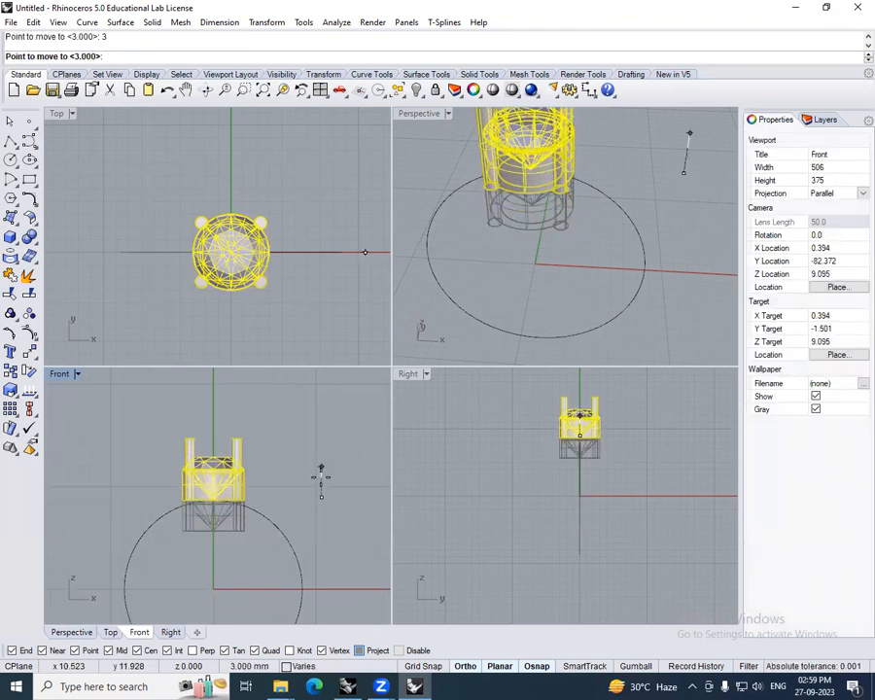
click(320, 476)
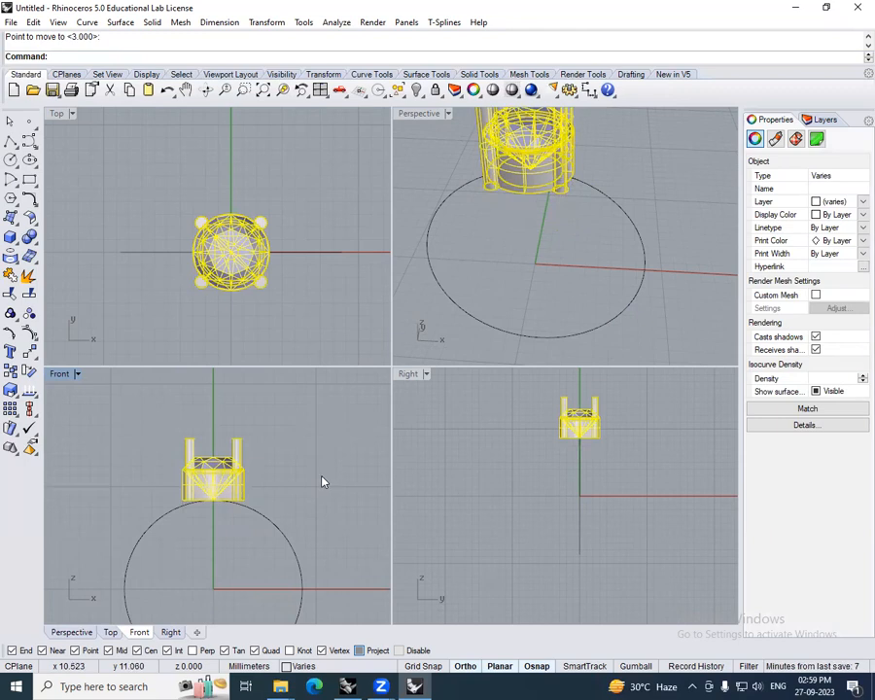
click(304, 508)
mouse_move(304, 492)
right_down()
mouse_move(303, 451)
mouse_move(298, 477)
right_up()
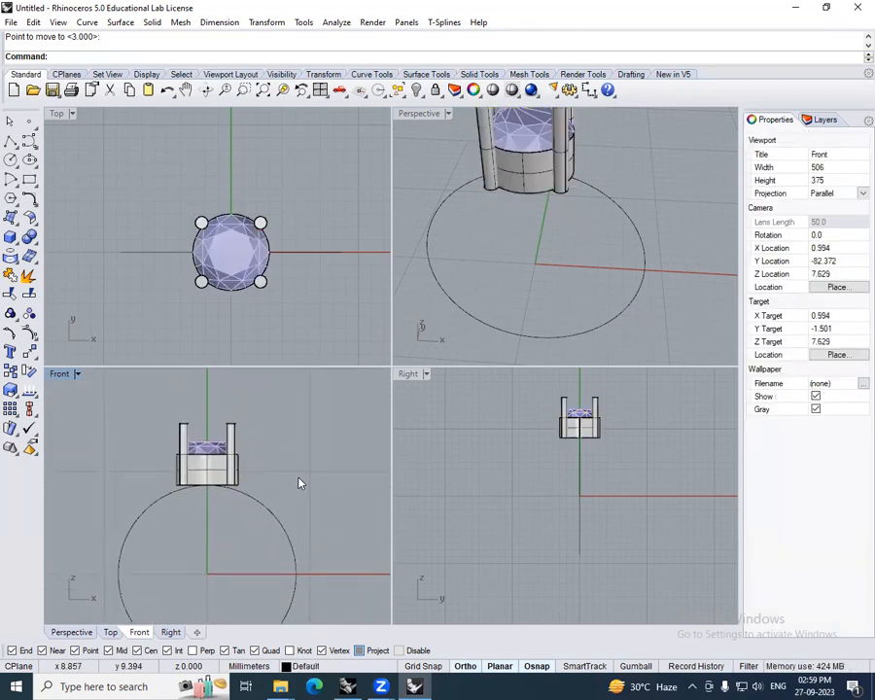
scroll(298, 483, down, 3)
click(300, 508)
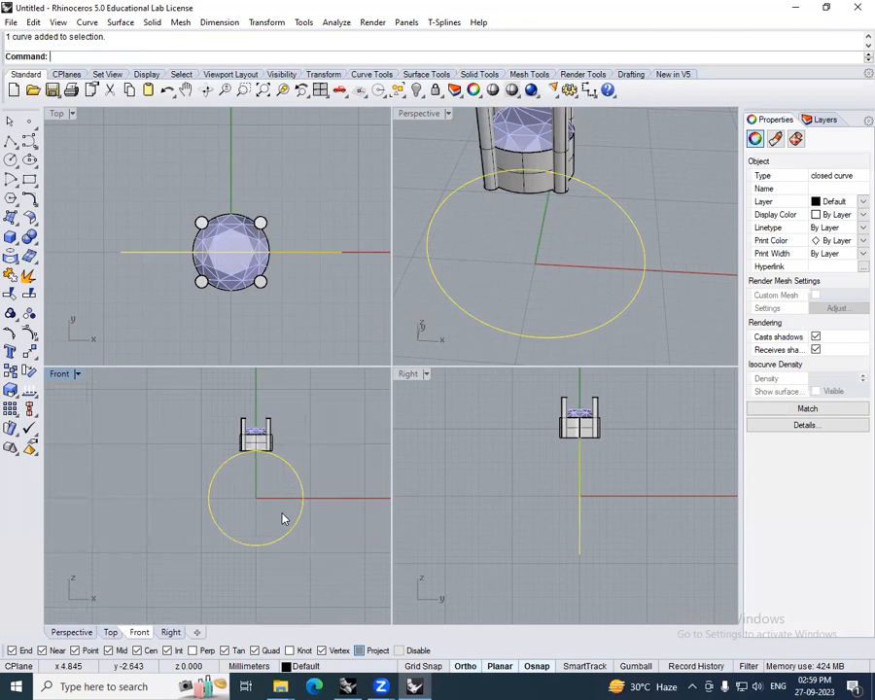
right_drag(284, 518, 285, 549)
drag(230, 444, 311, 488)
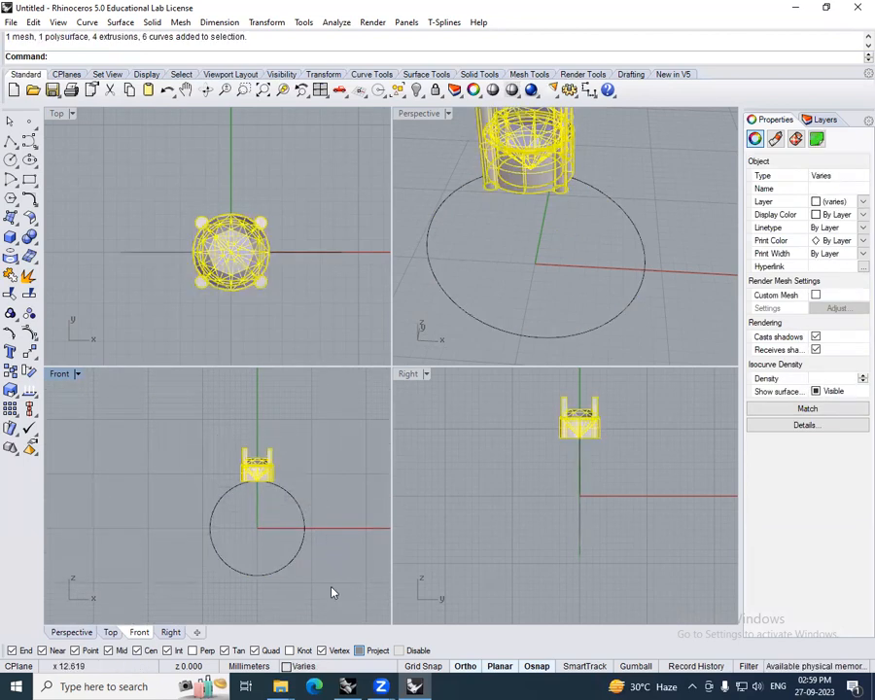
- Switch to the design 2 ring file and examine how the setting sits on the finished band in the Front view
click(417, 686)
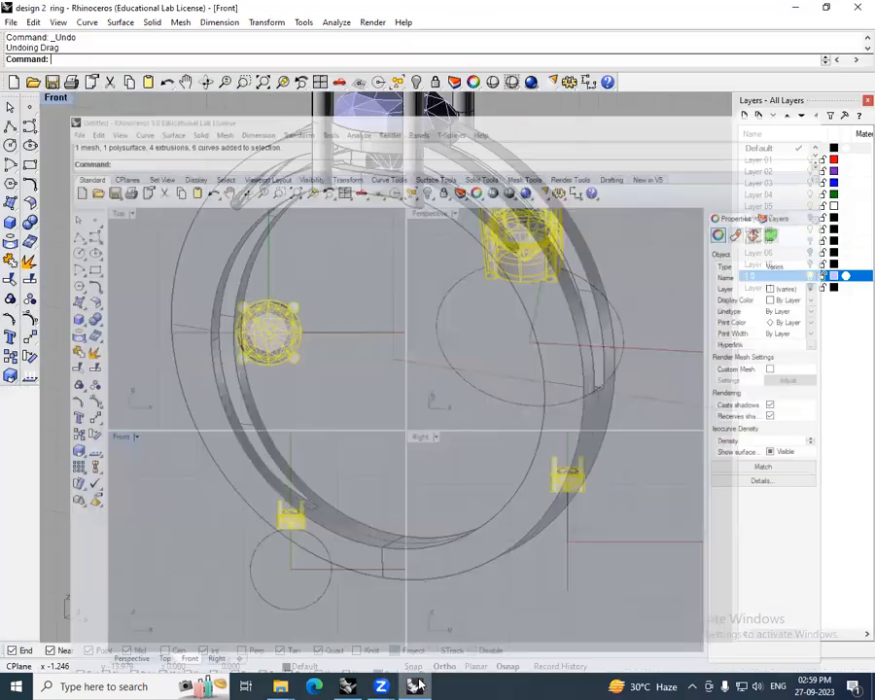
right_drag(393, 521, 432, 490)
scroll(432, 490, down, 6)
key(ctrl+F2)
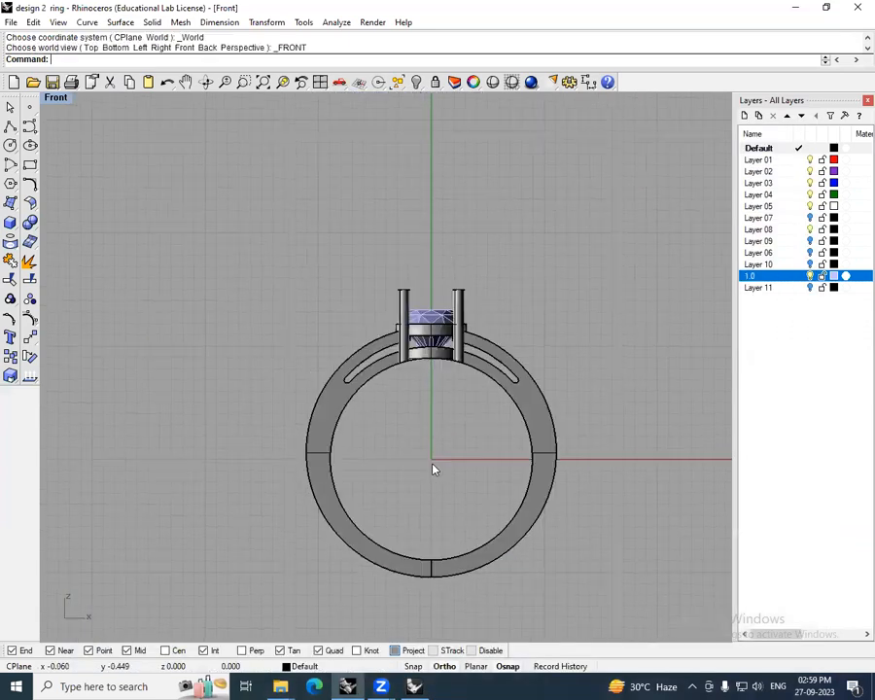
scroll(438, 364, up, 3)
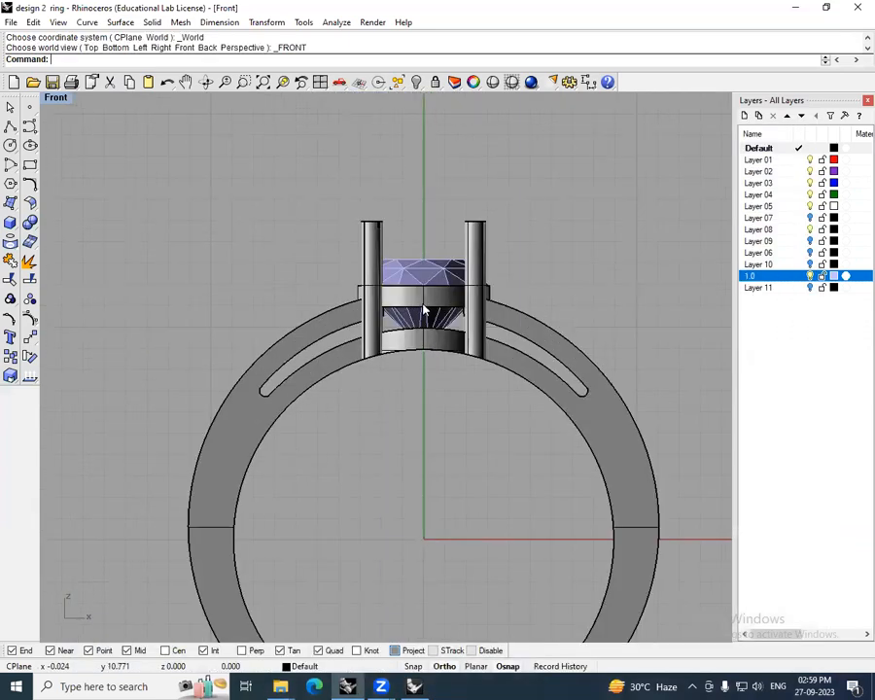
- Return to the untitled setting file and hide the complete stone setting, keeping the ring circle
click(414, 686)
right_drag(274, 441, 275, 432)
drag(203, 408, 300, 485)
click(414, 92)
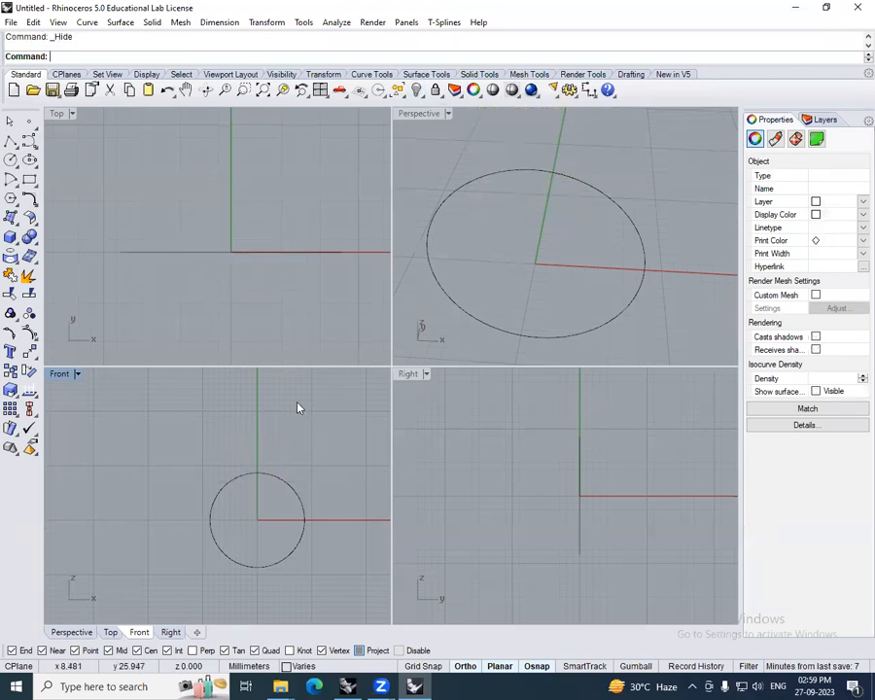
- Draw a 3 mm vertical guide line upward from the top quadrant of the ring circle in the Front view
text(line)
key(Return)
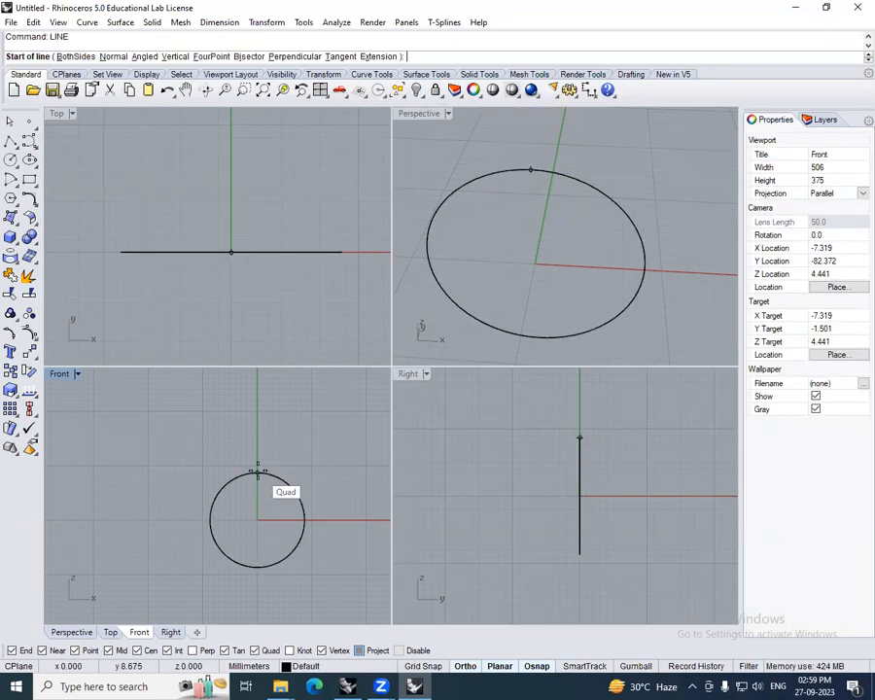
click(257, 474)
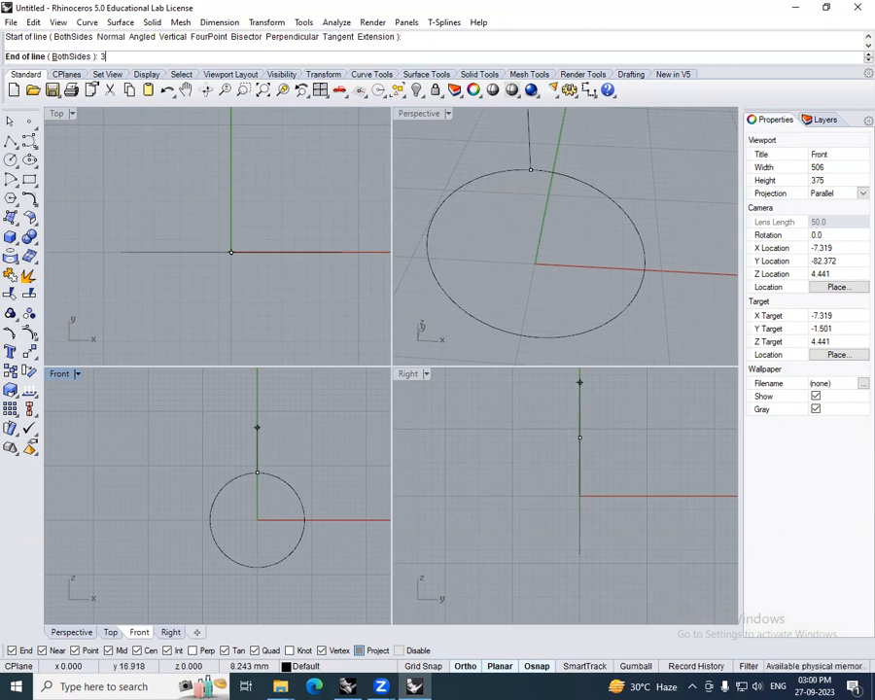
key(Return)
click(259, 423)
- Draw a 1.5 mm vertical guide line downward from the bottom quadrant of the ring circle
key(Return)
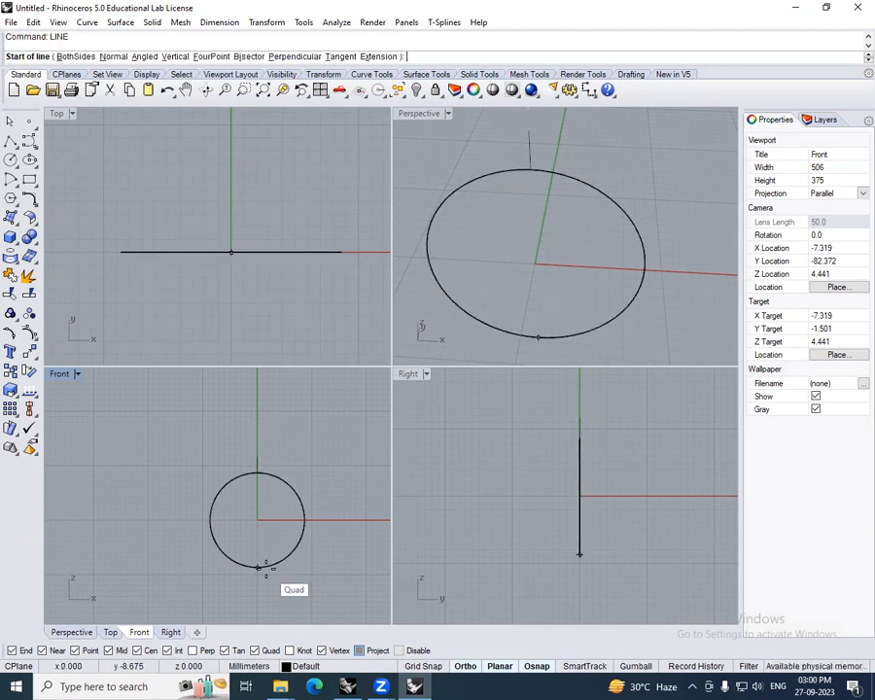
click(259, 567)
text(1.5)
key(Return)
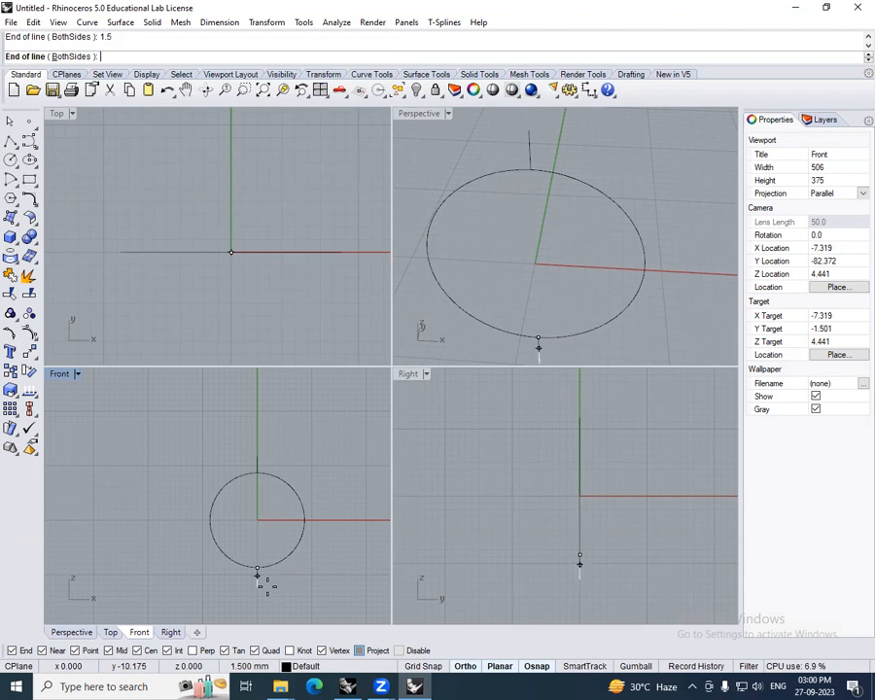
click(258, 575)
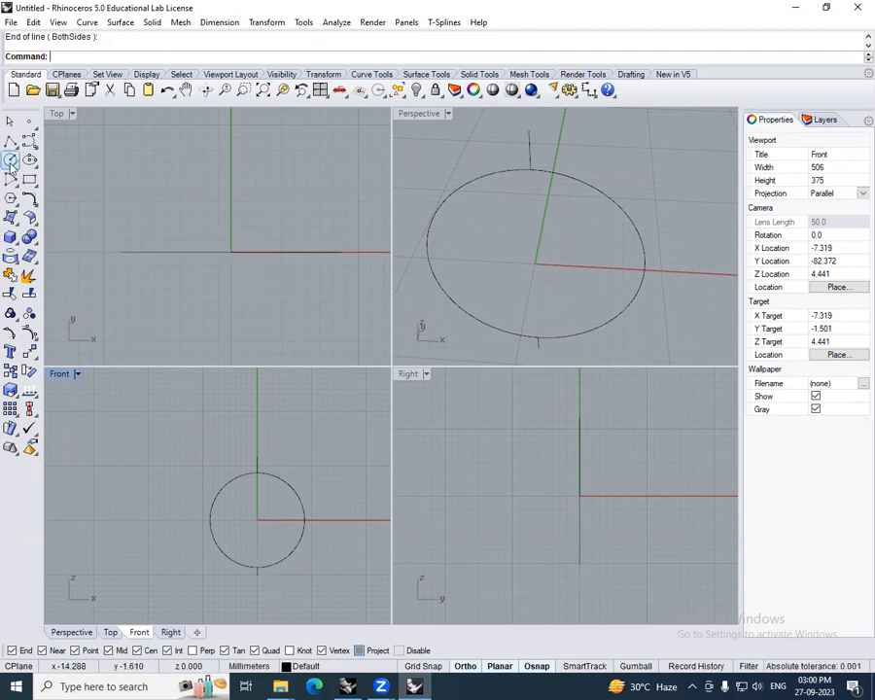
- Draw a diameter circle from the upper guide line's outer end to the lower guide line's outer end
mouse_move(12, 163)
click(50, 166)
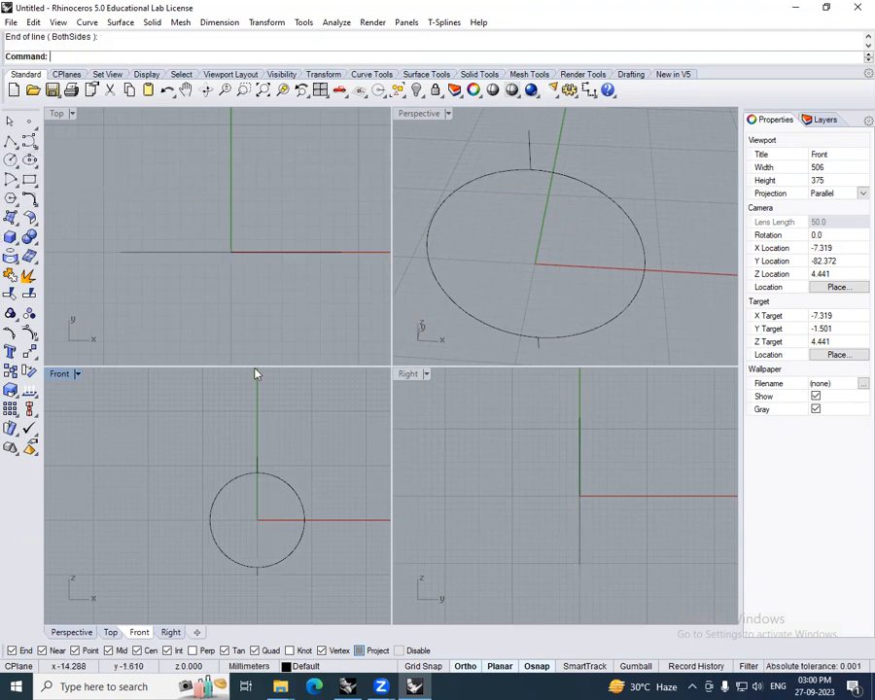
click(257, 446)
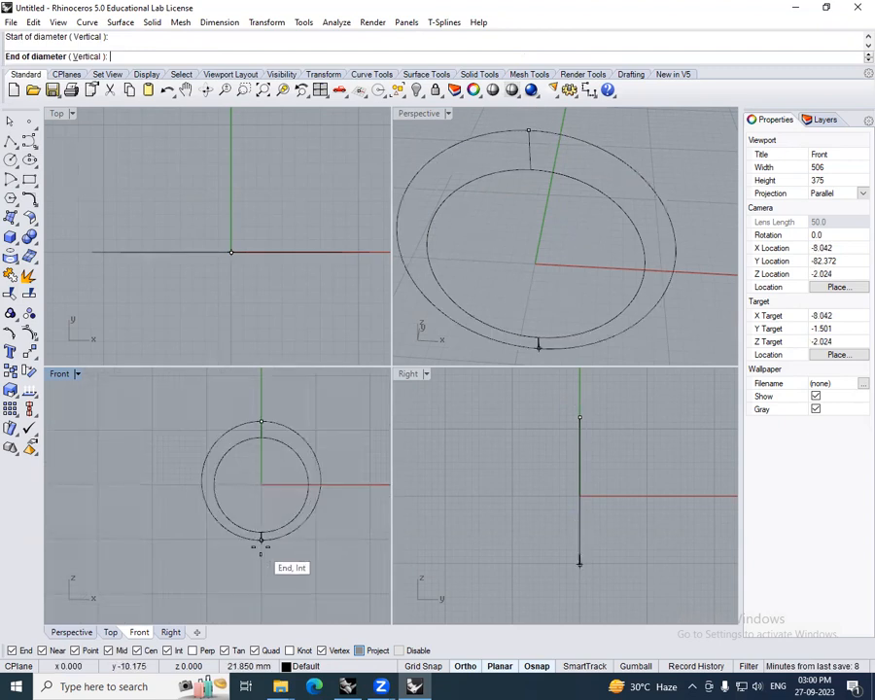
click(253, 547)
- Delete the two short guide lines between the inner and outer ring circles
drag(245, 402, 280, 568)
text(D)
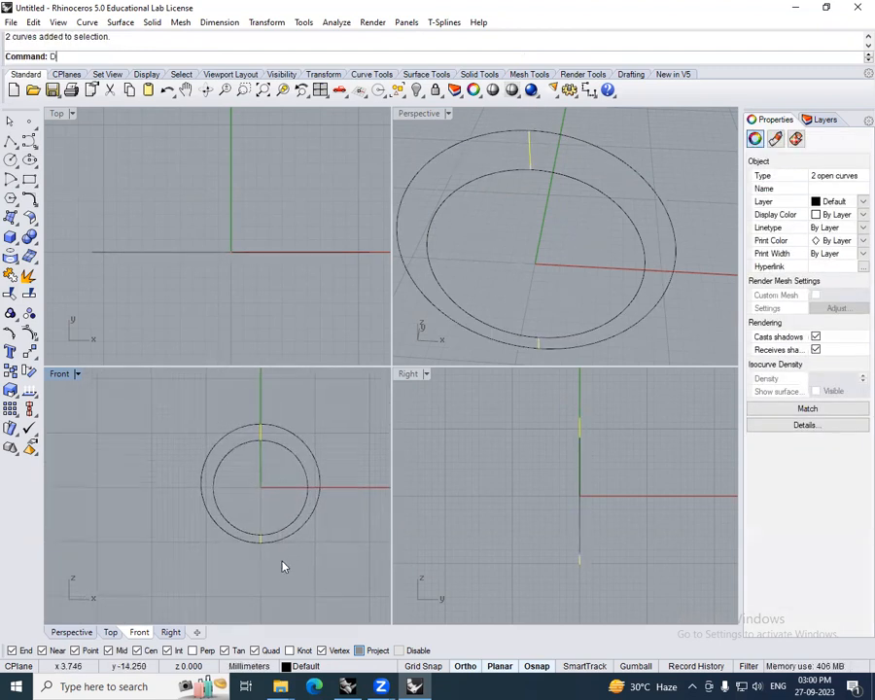
text(ELETE)
key(Return)
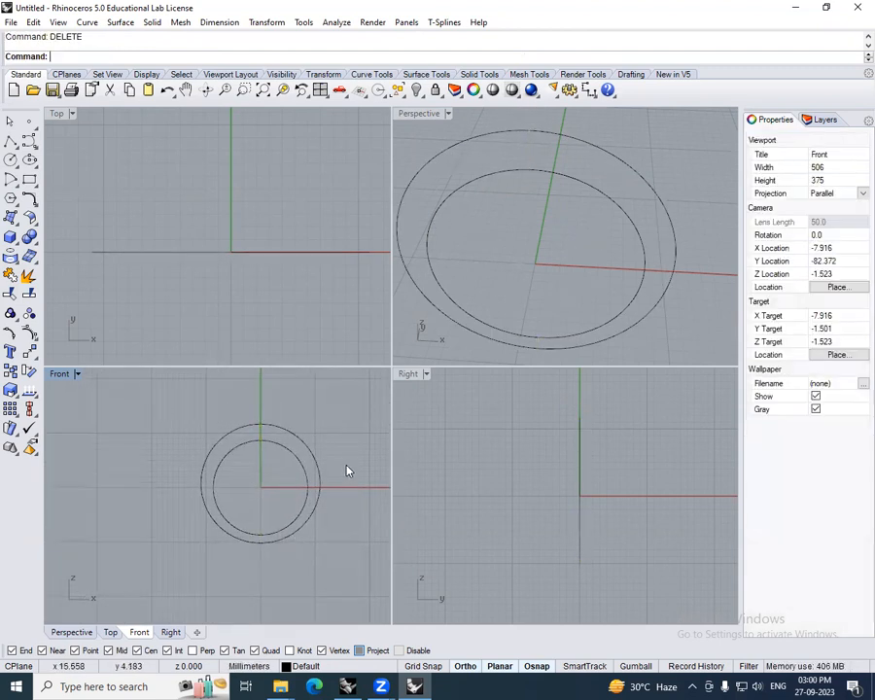
- Show the hidden stone setting again and check in the Front view how its base meets the inner ring circle
right_click(416, 90)
right_drag(280, 475, 278, 495)
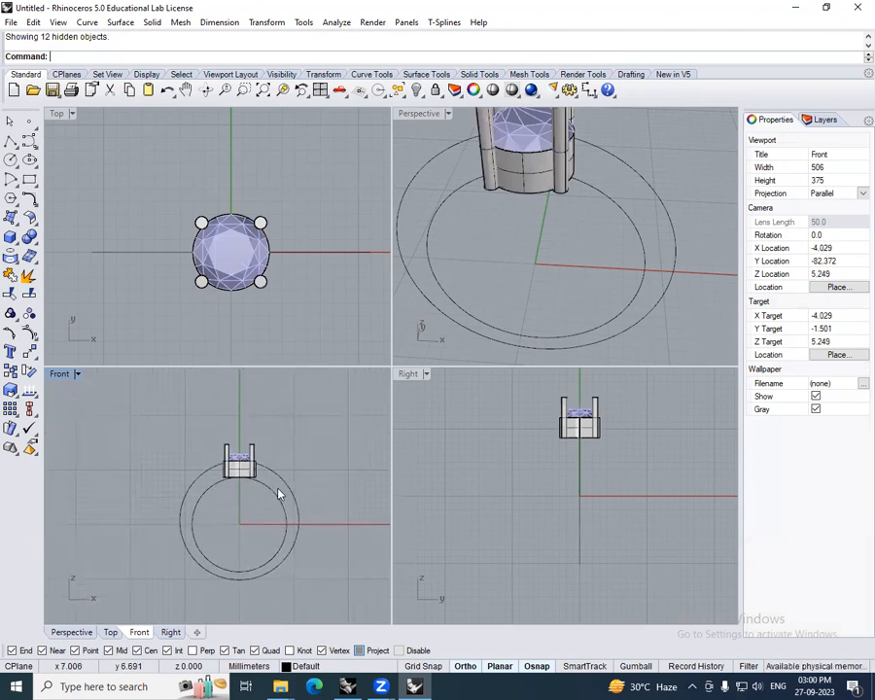
drag(197, 431, 292, 495)
scroll(311, 486, up, 4)
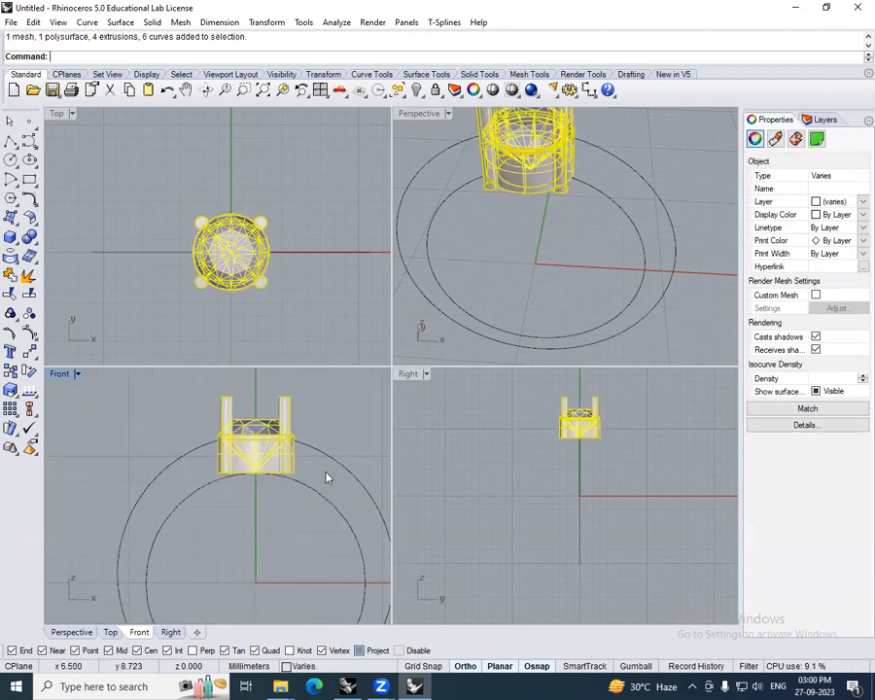
scroll(296, 467, up, 5)
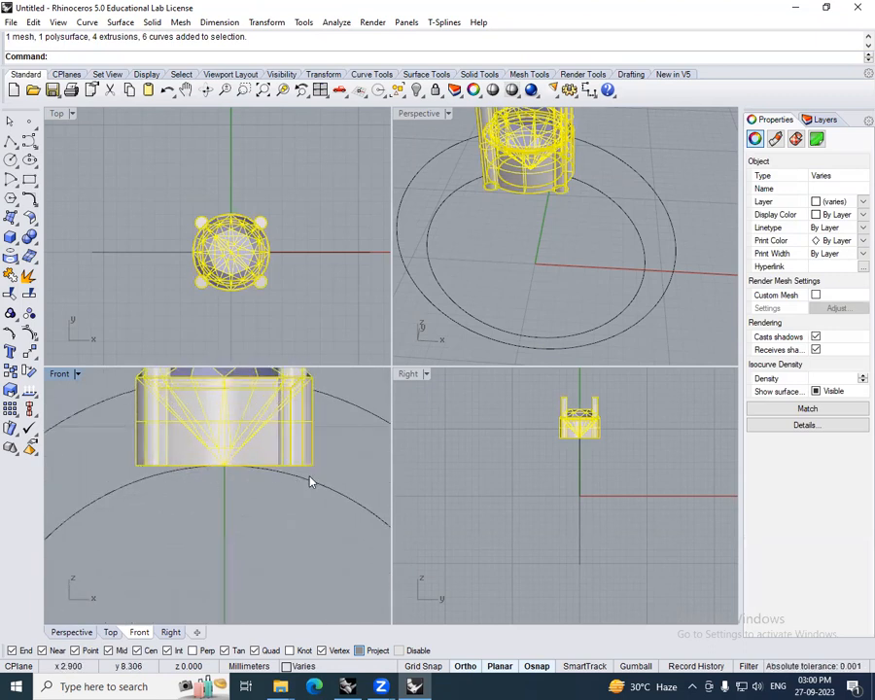
scroll(266, 494, up, 3)
- Switch to the design 2 ring file and compare how its prongs and gallery follow the band's inner curve
scroll(258, 480, down, 8)
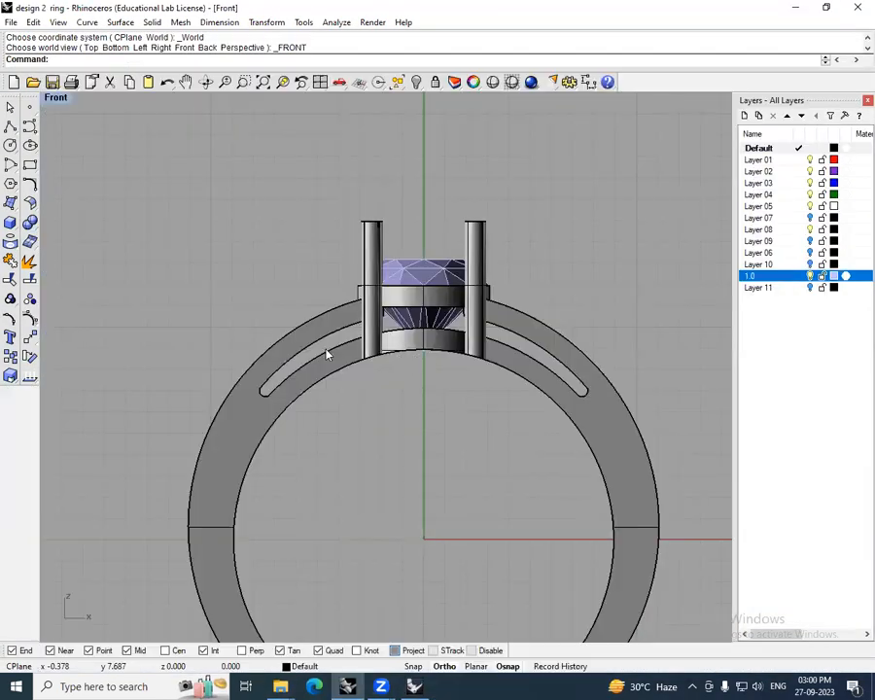
scroll(330, 354, up, 5)
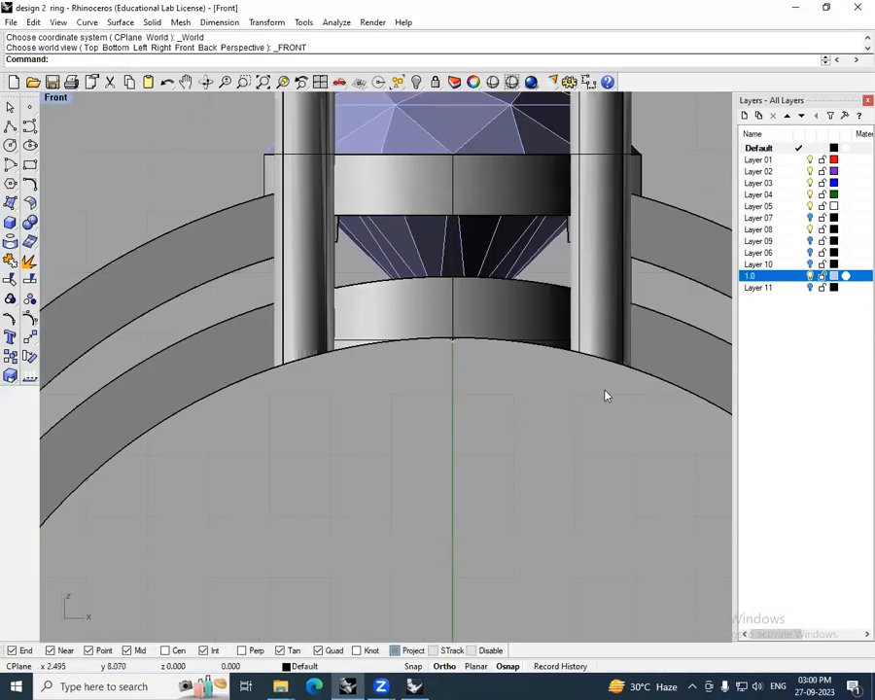
scroll(545, 383, down, 3)
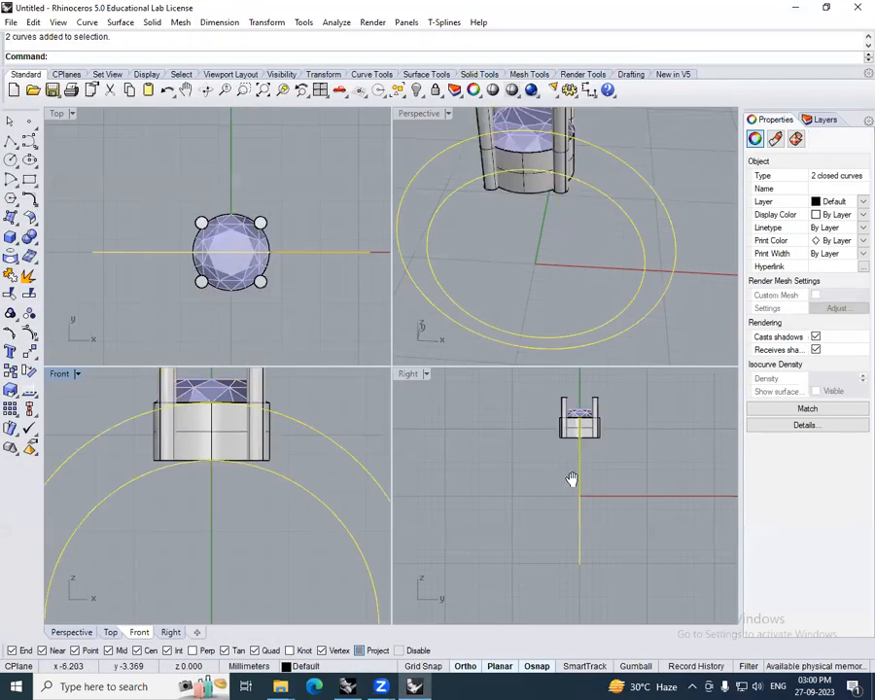
- Extrude the two ring circles as a solid band about 2.33 mm to both sides in the Right view
click(573, 515)
key(Return)
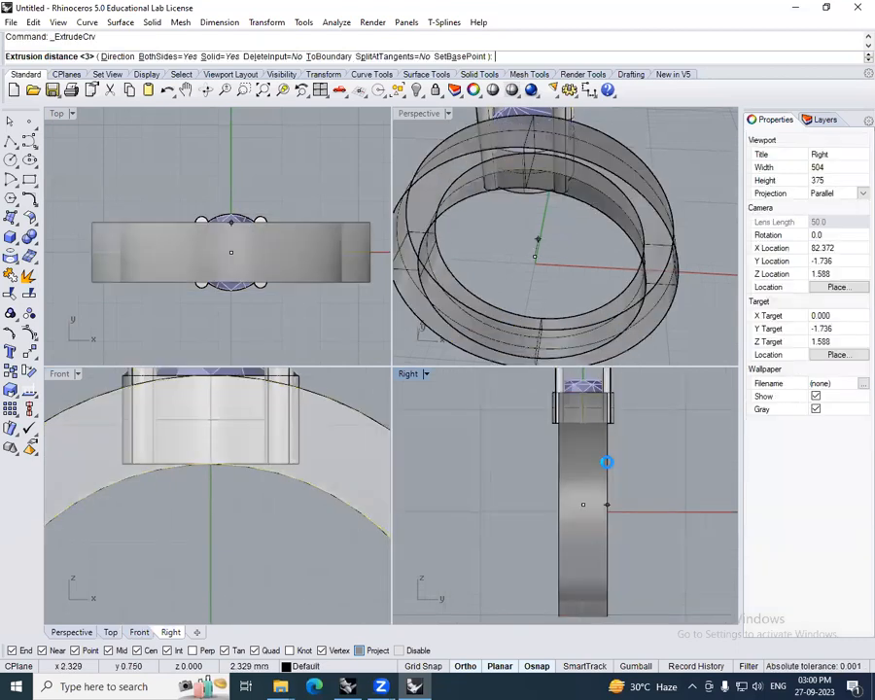
click(605, 463)
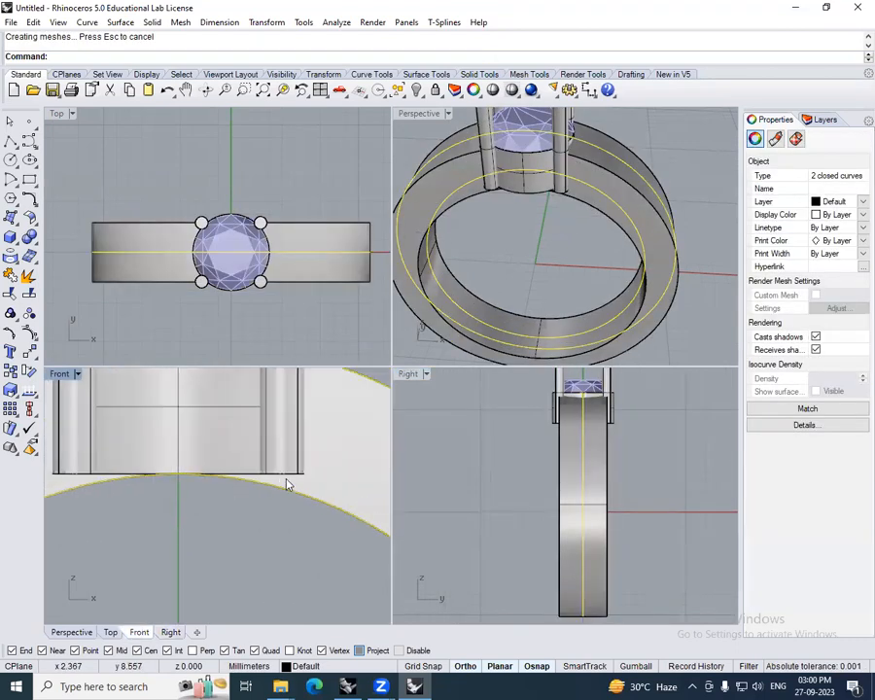
- Maximize the Front view and examine how the setting's flat base meets the band's curved inner edge
right_drag(287, 484, 311, 488)
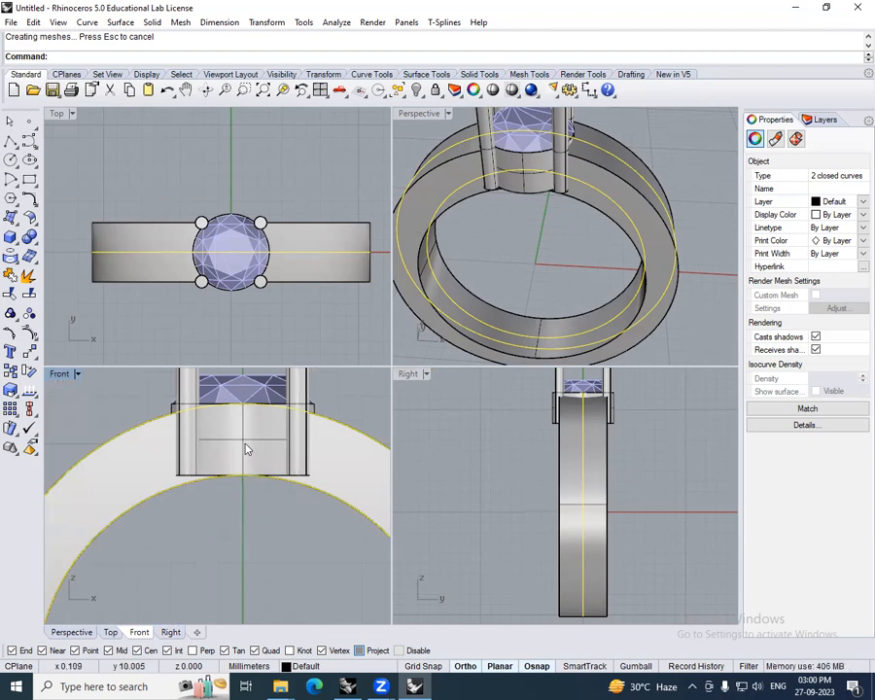
scroll(245, 444, down, 6)
right_drag(252, 465, 232, 460)
click(293, 426)
right_drag(620, 221, 573, 226)
double_click(59, 374)
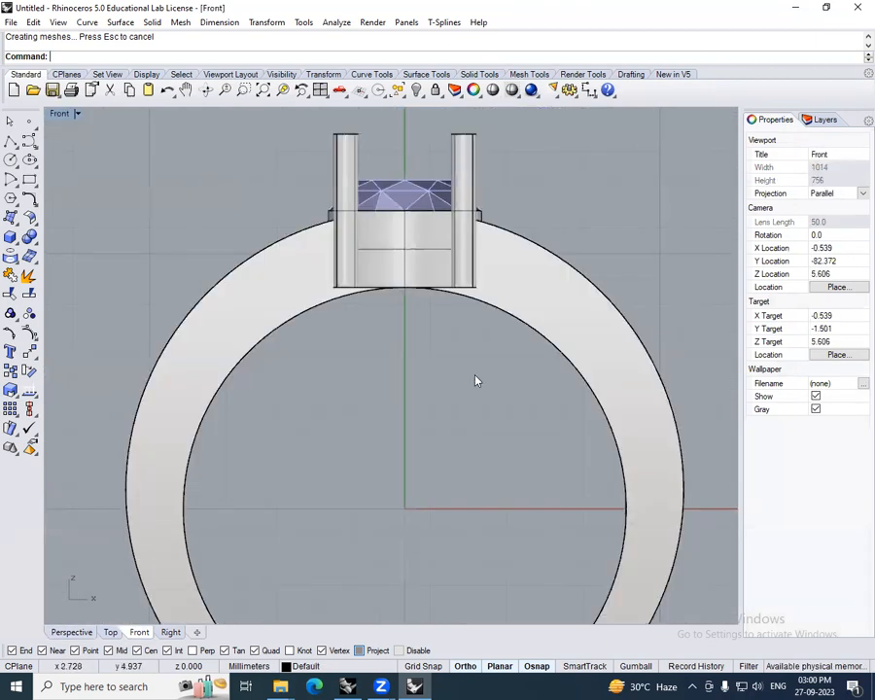
scroll(427, 325, up, 5)
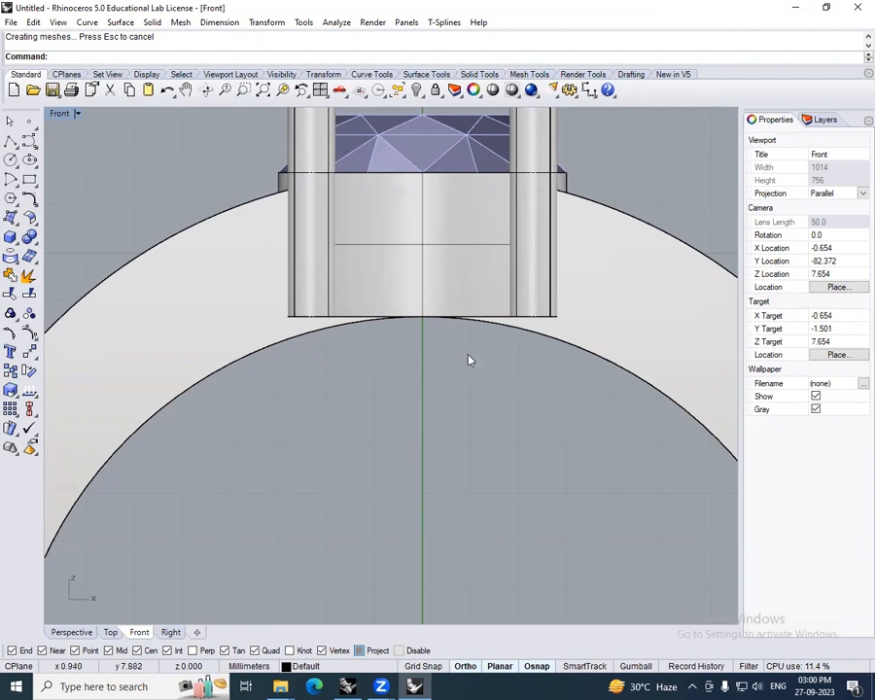
scroll(470, 361, down, 4)
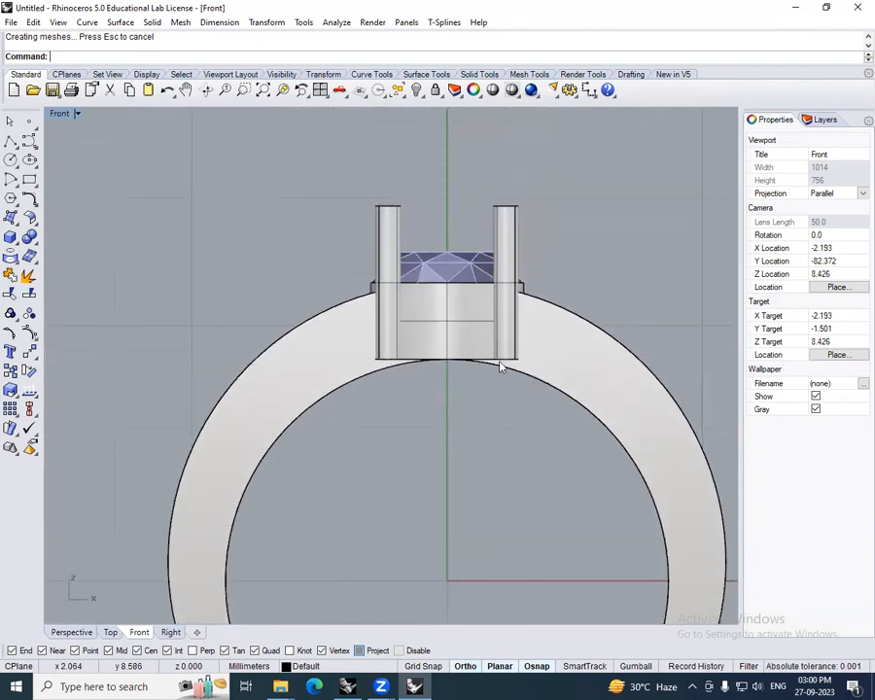
scroll(424, 375, down, 2)
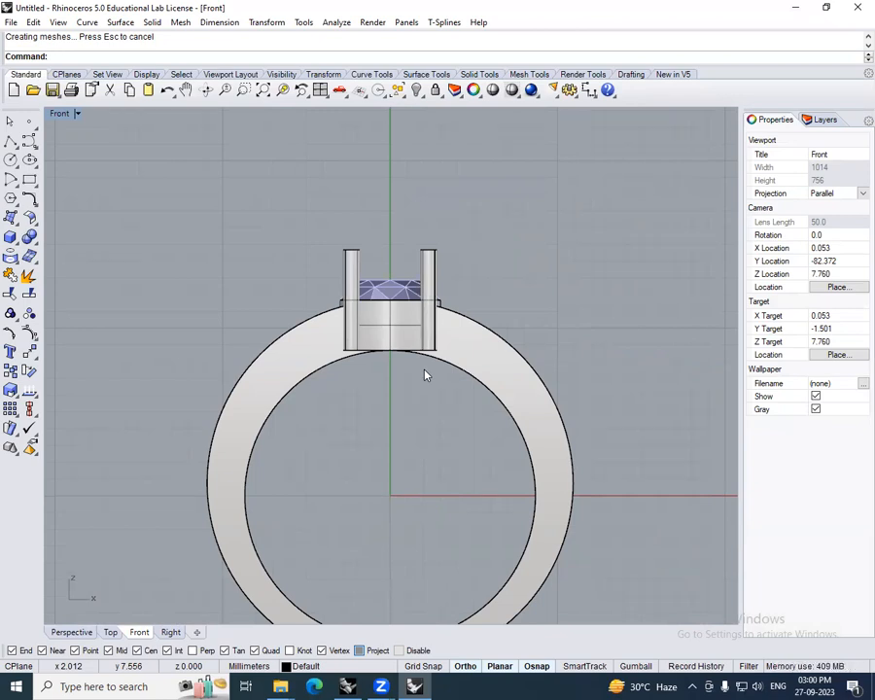
scroll(428, 377, up, 4)
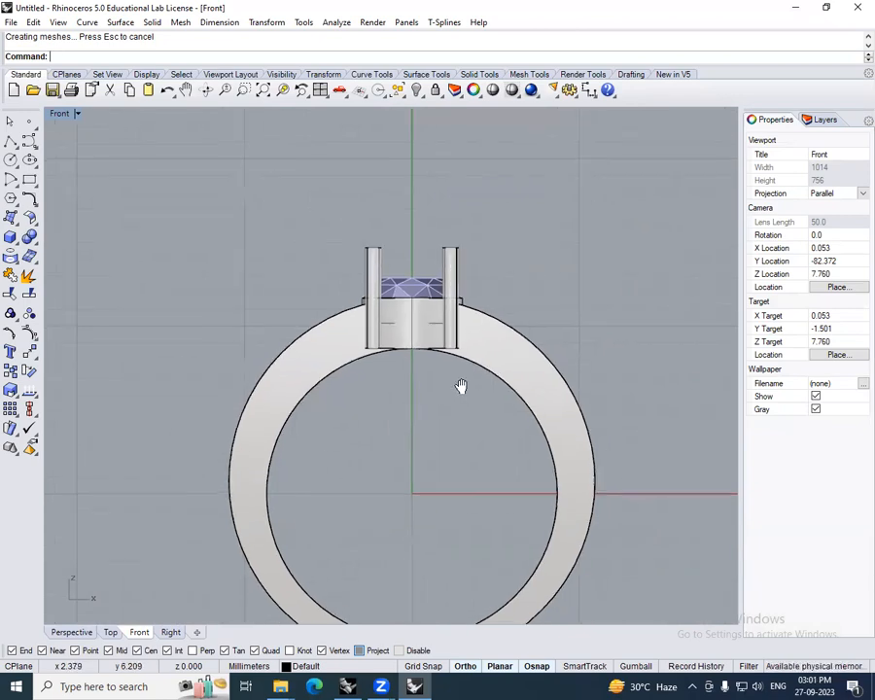
scroll(394, 352, up, 2)
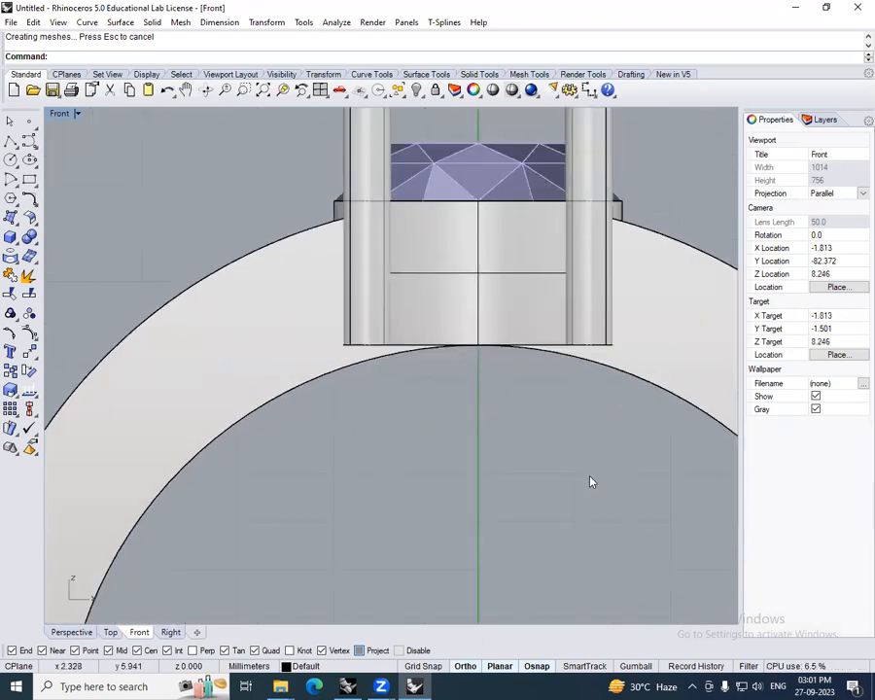
scroll(546, 451, down, 3)
scroll(517, 379, up, 1)
right_drag(523, 389, 522, 382)
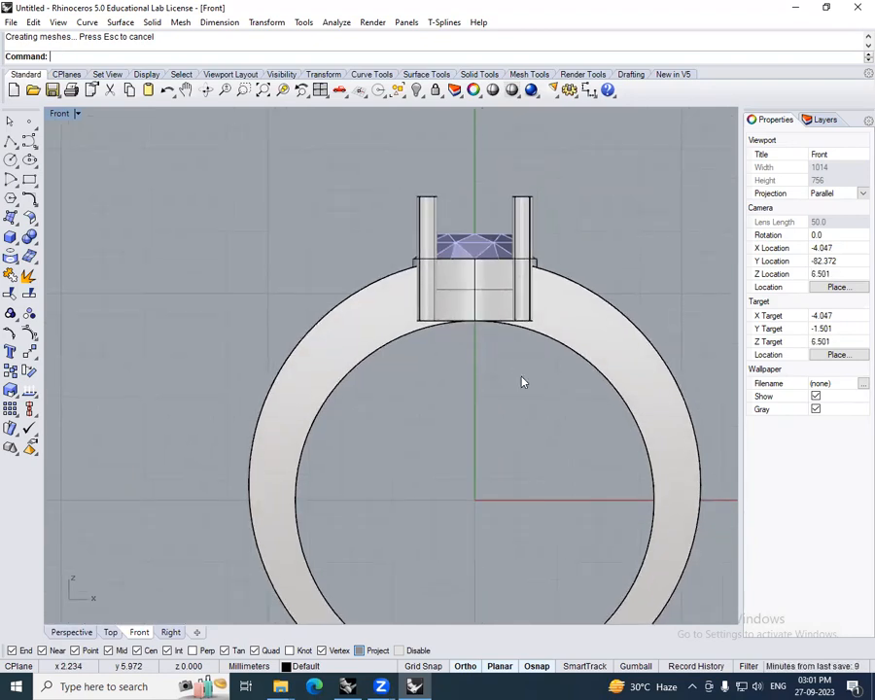
right_drag(481, 514, 475, 465)
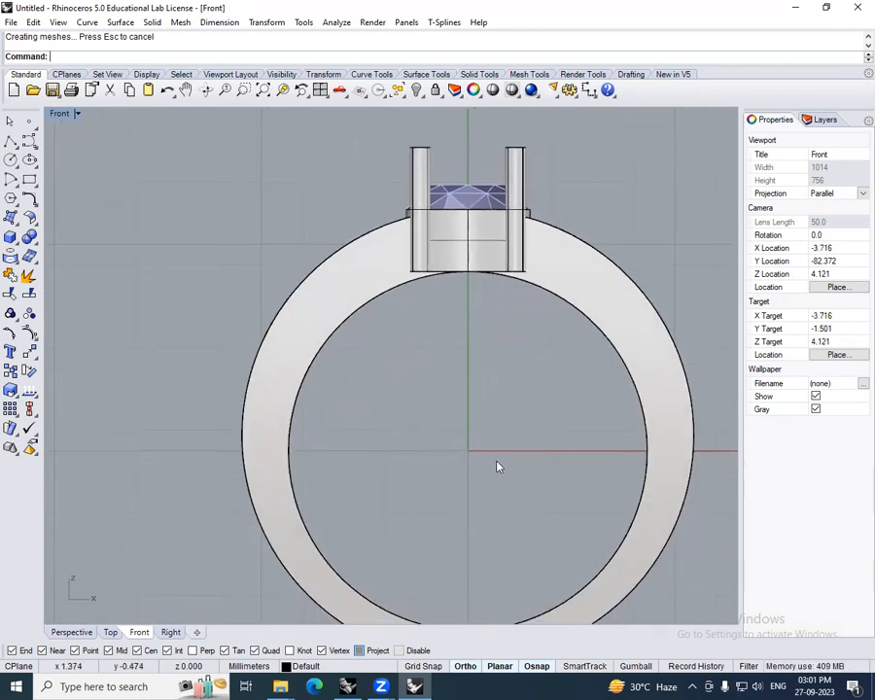
right_drag(513, 406, 526, 445)
- Delete the solid setting ring and the four prongs, keeping the stone and the construction curves
click(498, 282)
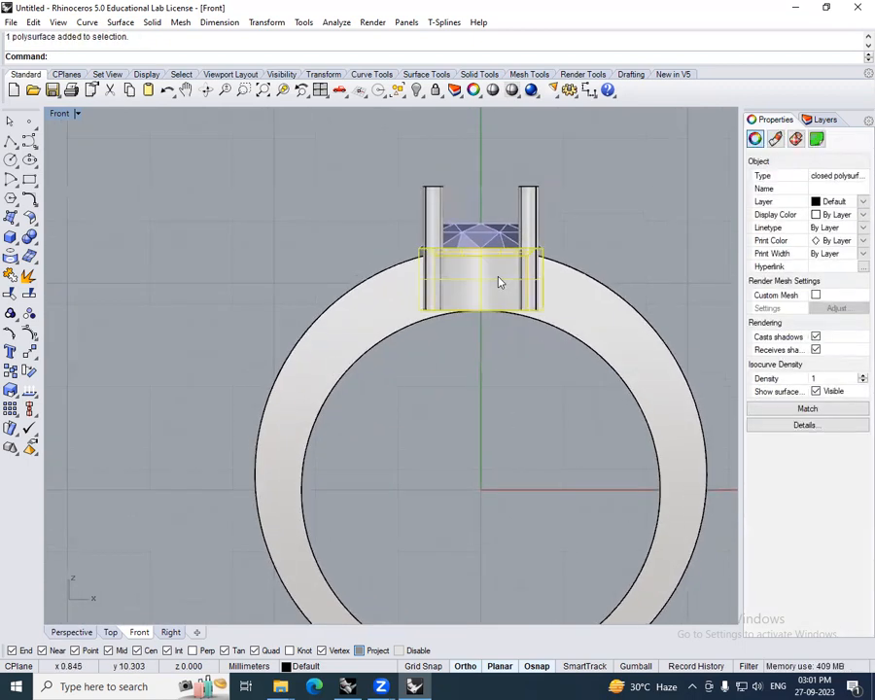
key(Delete)
drag(571, 186, 416, 204)
key(Delete)
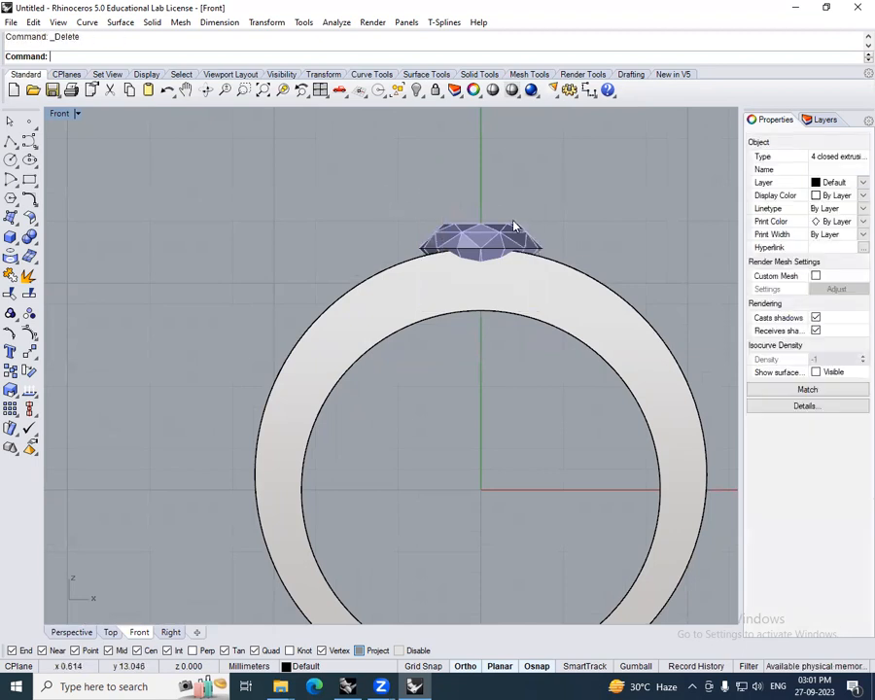
- Hide the stone's layer 1.0 and delete the solid ring band, leaving only the curves
click(821, 120)
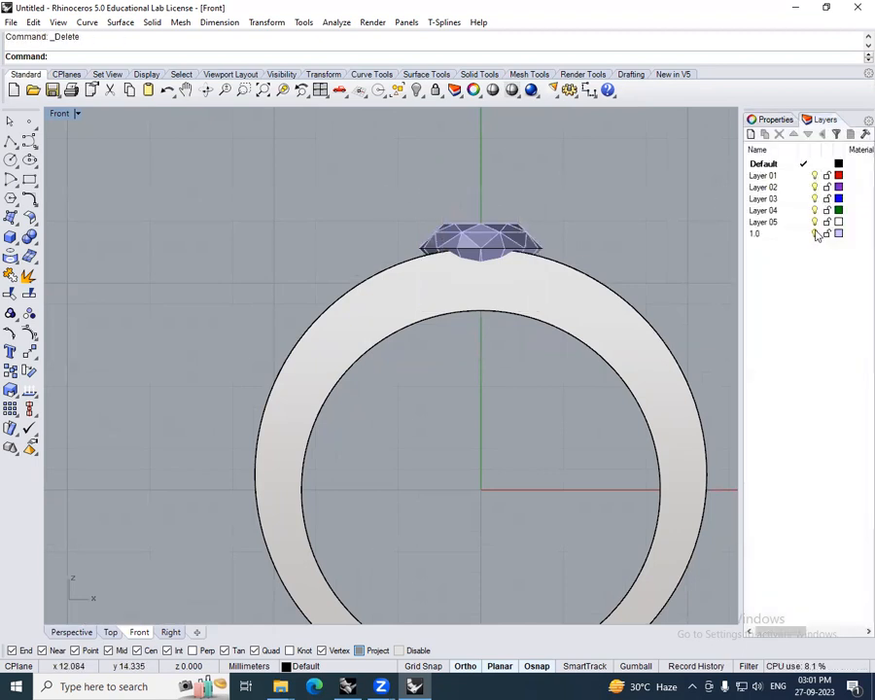
click(814, 233)
click(585, 314)
key(Delete)
- Extrude the setting ring's circles as a solid about 7.5 mm downward, with both-sides extrusion turned off
ctrl+shift+right_drag(555, 298, 519, 277)
drag(506, 214, 490, 246)
ctrl+shift+right_drag(474, 305, 480, 305)
scroll(480, 305, down, 6)
key(ctrl+F2)
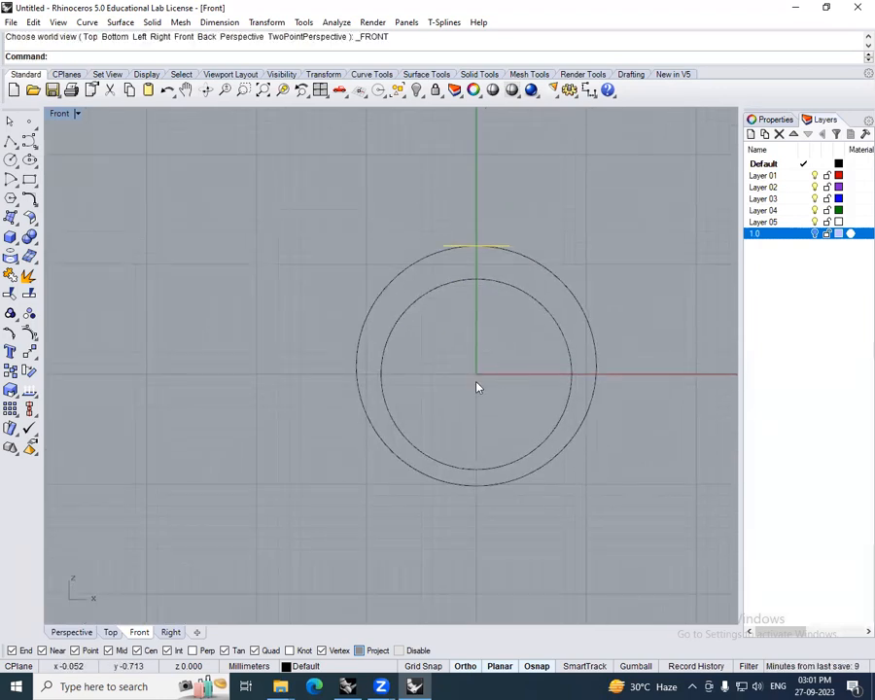
text(EC)
key(space)
right_drag(476, 380, 486, 448)
text(b)
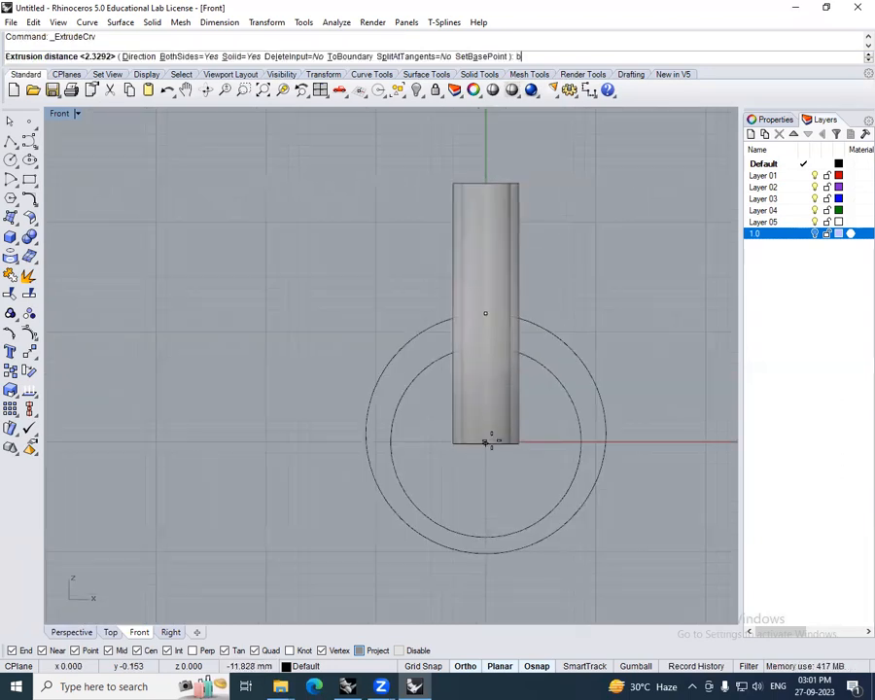
key(Return)
right_drag(497, 377, 505, 398)
scroll(507, 389, up, 2)
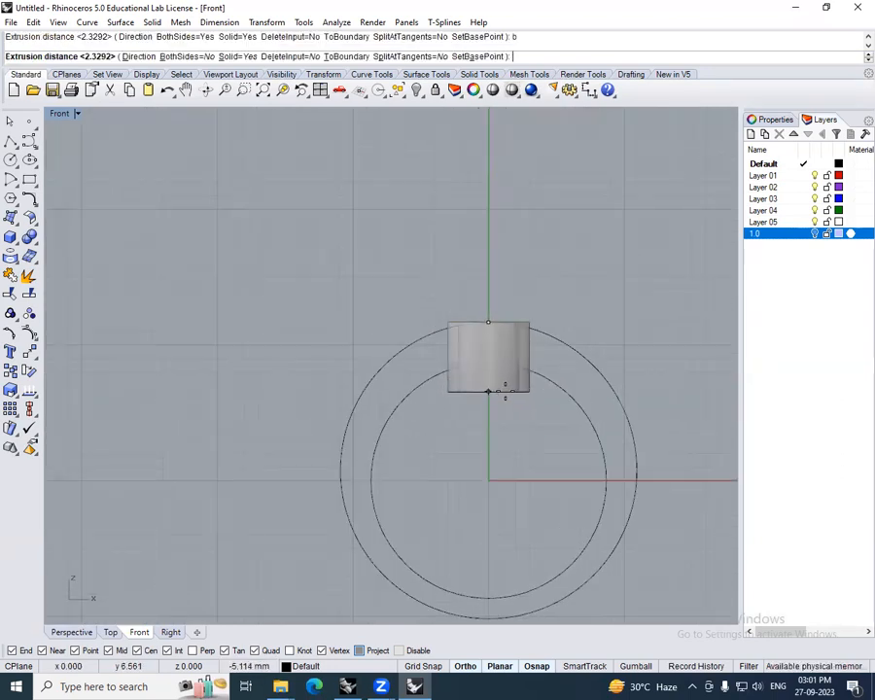
click(490, 421)
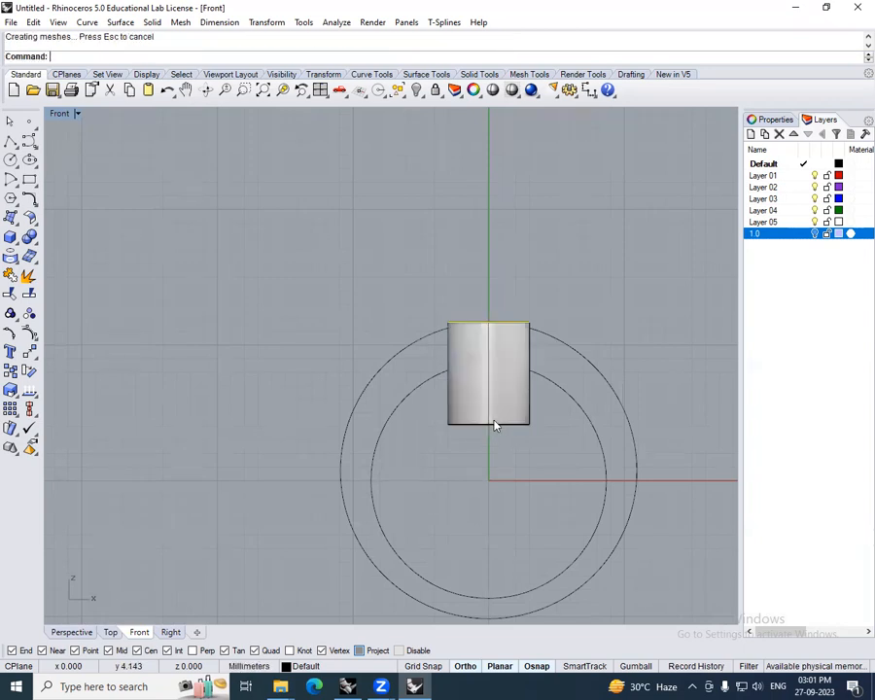
- Extrude the four prong circles as solids to both sides, about 7.5 mm each way, reaching down to the setting ring's base
ctrl+shift+right_drag(544, 346, 544, 452)
key(F1)
drag(422, 272, 540, 335)
shift+drag(435, 364, 569, 425)
scroll(573, 427, down, 6)
right_drag(573, 426, 547, 387)
key(F2)
text(E)
key(Return)
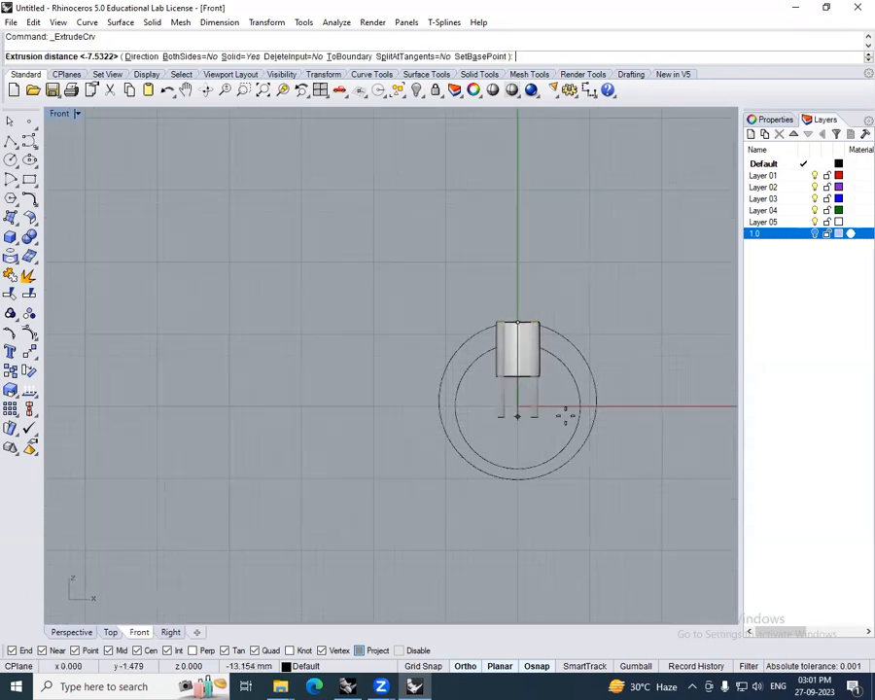
text(b)
key(Return)
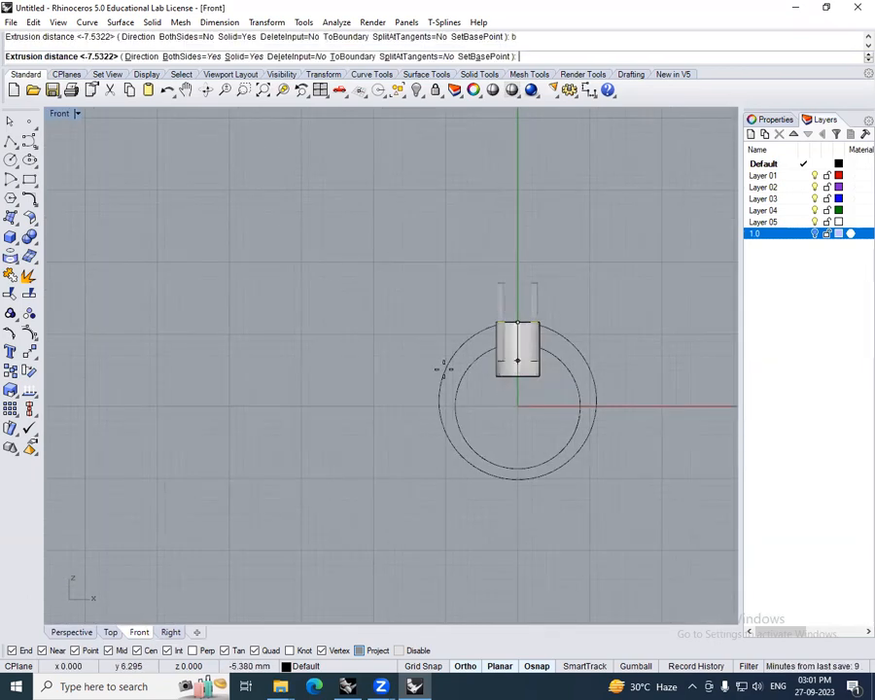
click(525, 352)
scroll(477, 281, up, 3)
scroll(440, 338, up, 3)
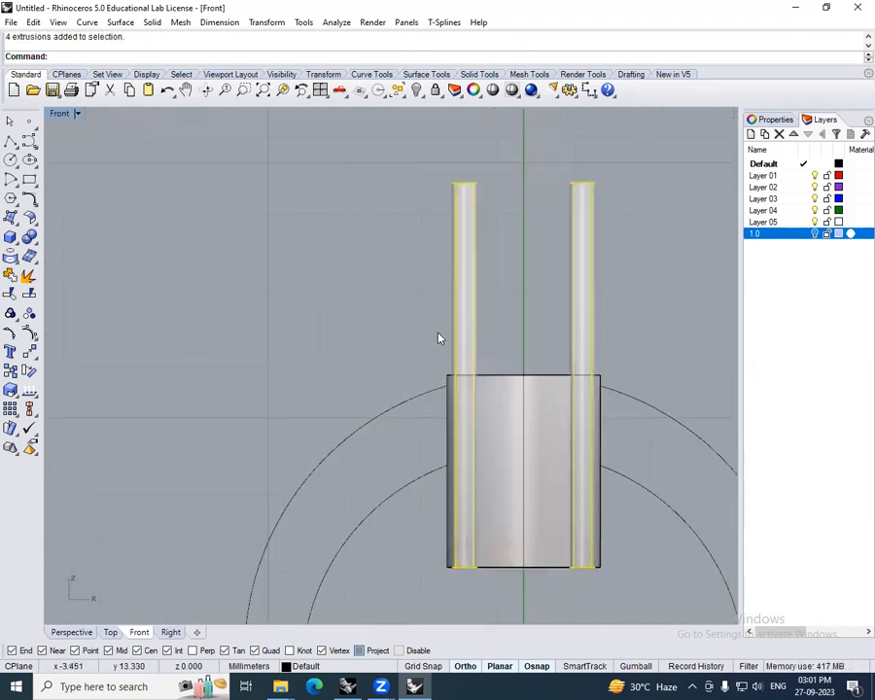
- Create a cutting plane through the prongs at the setting ring's top edge and move it up 3 mm
right_drag(552, 303, 530, 288)
text(Cutplane)
key(Return)
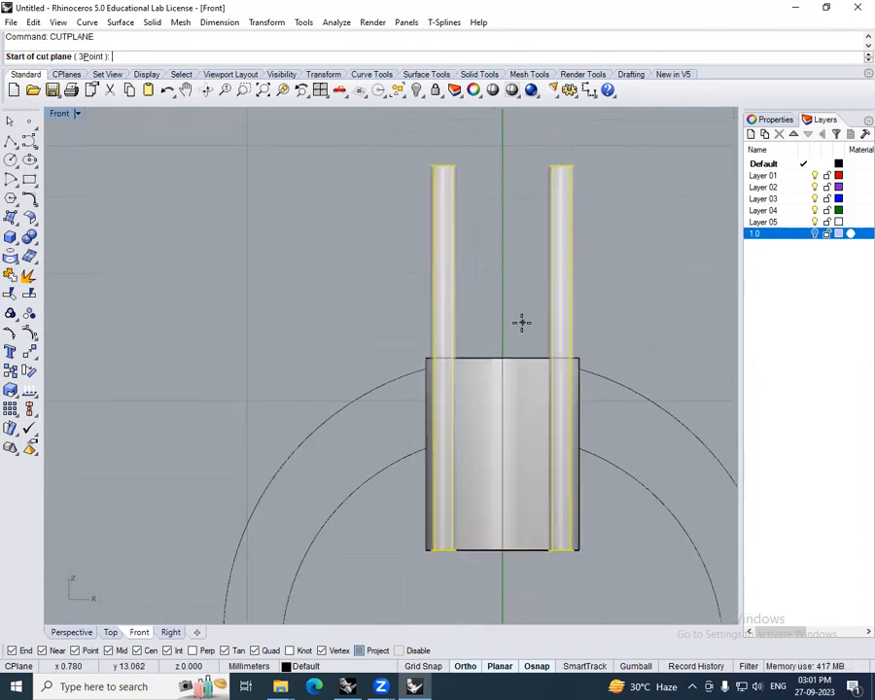
click(501, 356)
click(596, 362)
click(586, 357)
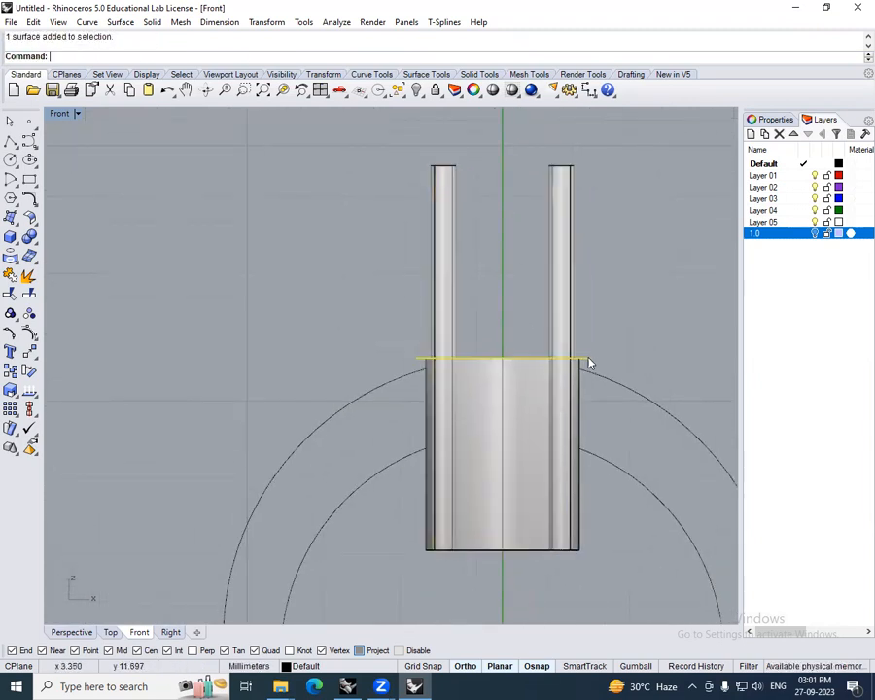
right_drag(648, 342, 585, 360)
text(m)
key(Return)
click(630, 352)
text(3)
key(Return)
click(624, 324)
- Extrude the cutting plane upward past the prong tips as a solid and subtract that block from the four prongs
right_drag(618, 363, 610, 418)
text(es)
key(Return)
click(551, 192)
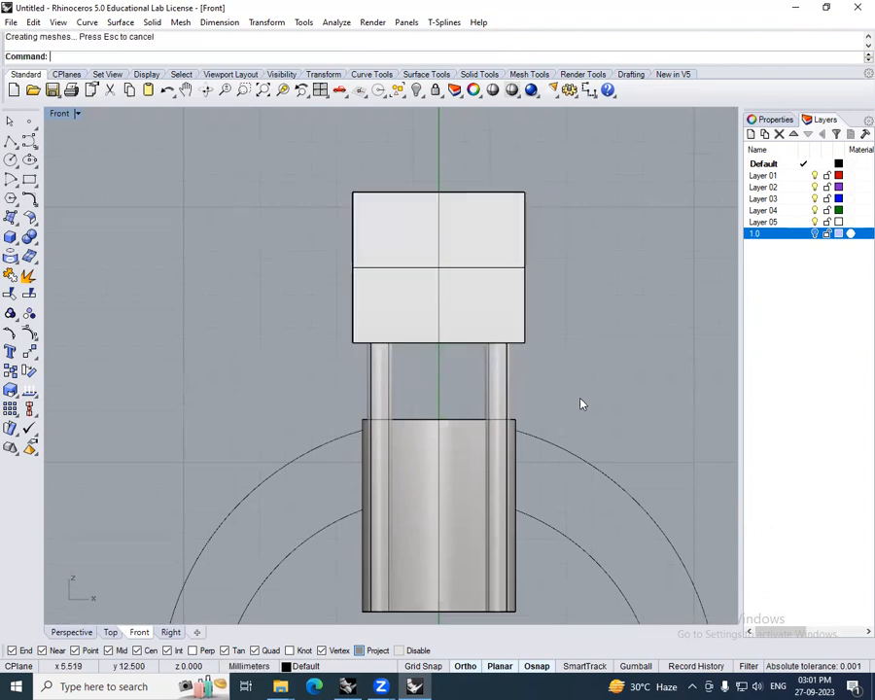
drag(686, 373, 290, 408)
mouse_move(429, 415)
right_down()
mouse_move(445, 386)
mouse_move(430, 433)
right_up()
text(bd)
key(Return)
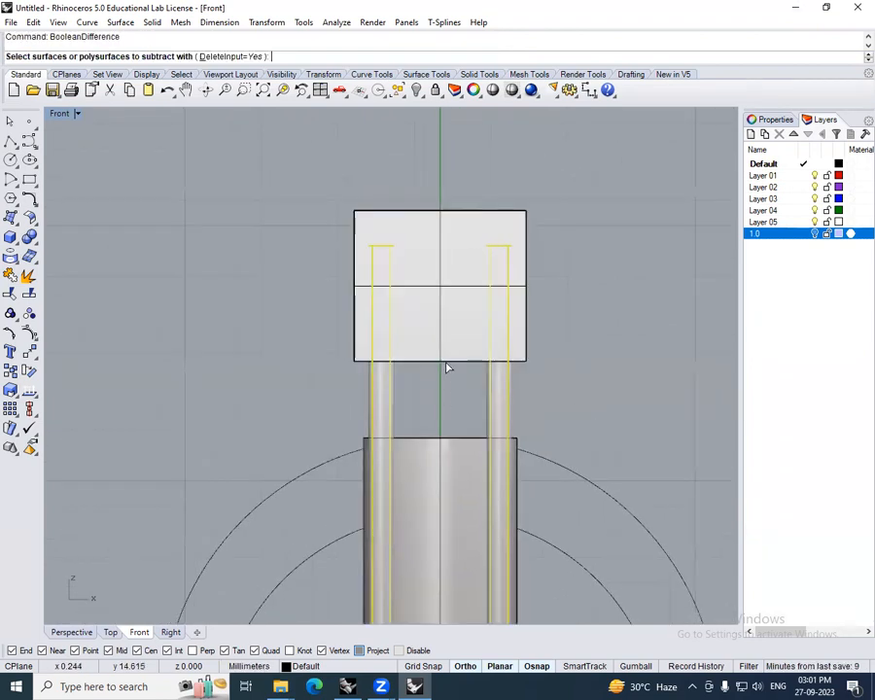
click(446, 357)
key(Return)
scroll(459, 378, down, 6)
ctrl+shift+right_drag(541, 406, 585, 381)
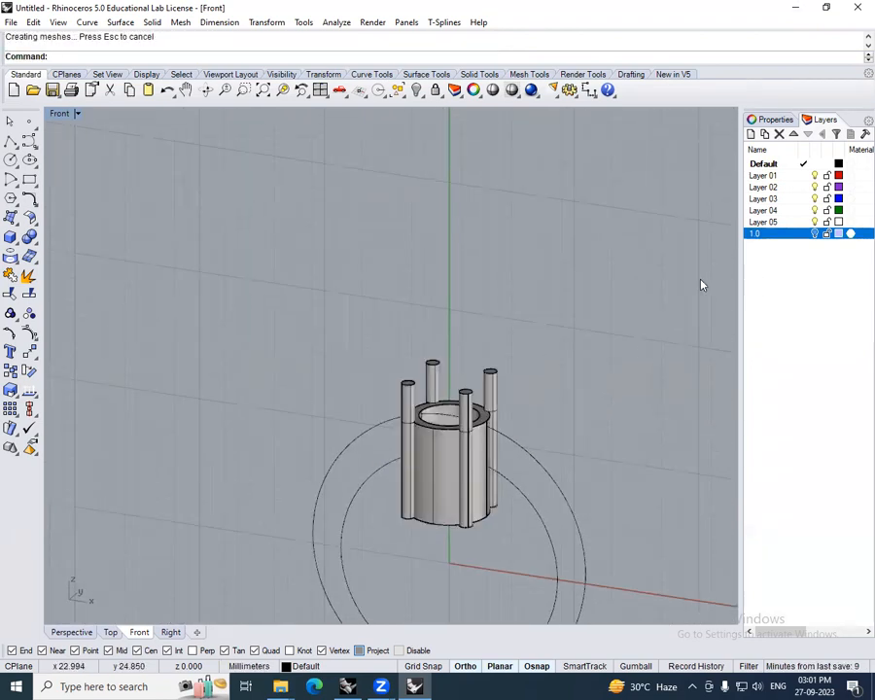
ctrl+shift+right_drag(701, 279, 672, 298)
- Chamfer the setting ring's inner top edge by 0.375 and show the stone's layer 1.0
text(ChamferEdge)
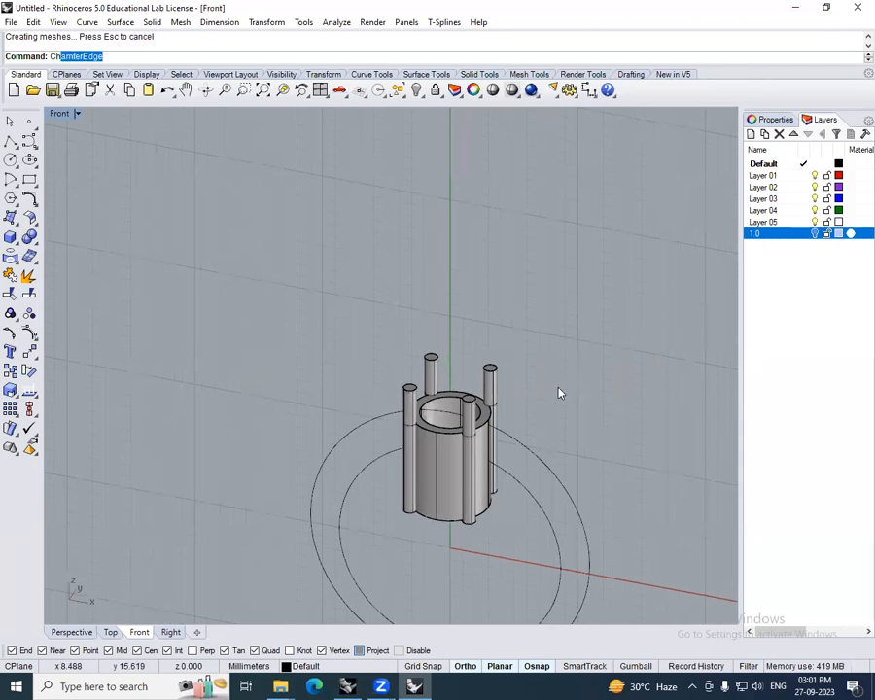
key(Return)
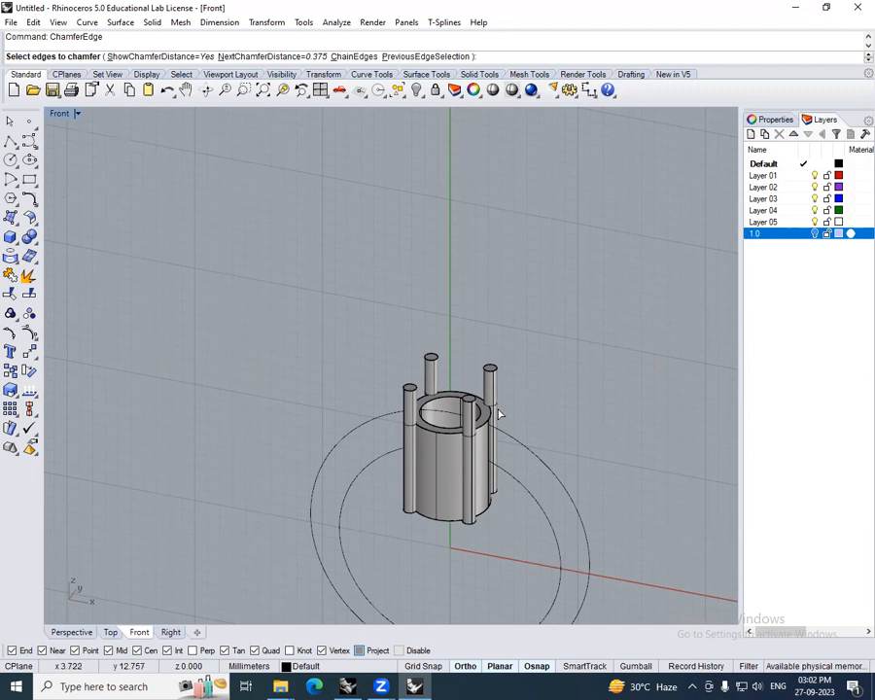
text(.375)
key(Return)
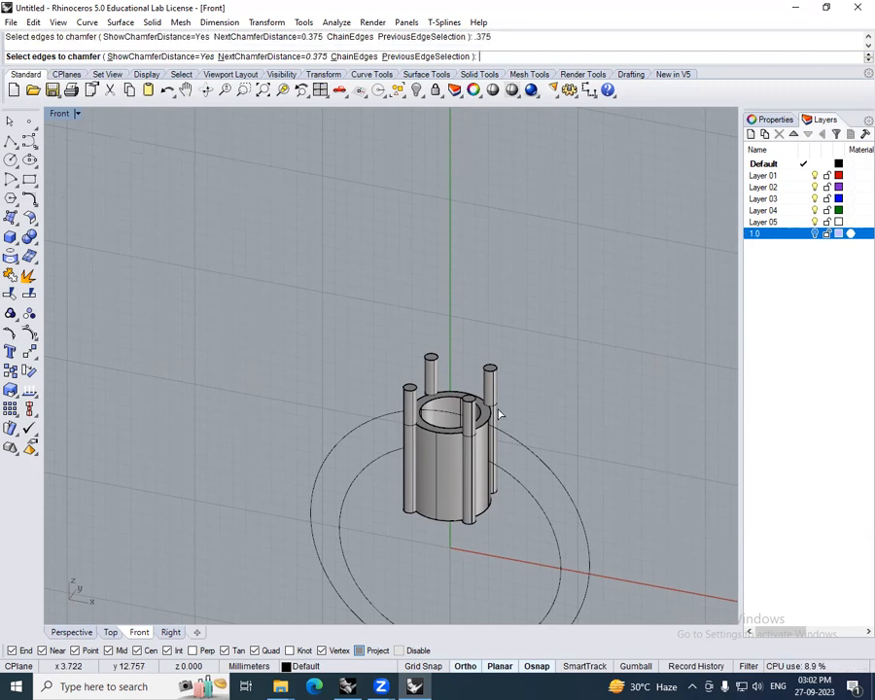
scroll(441, 406, up, 3)
click(437, 394)
key(Return)
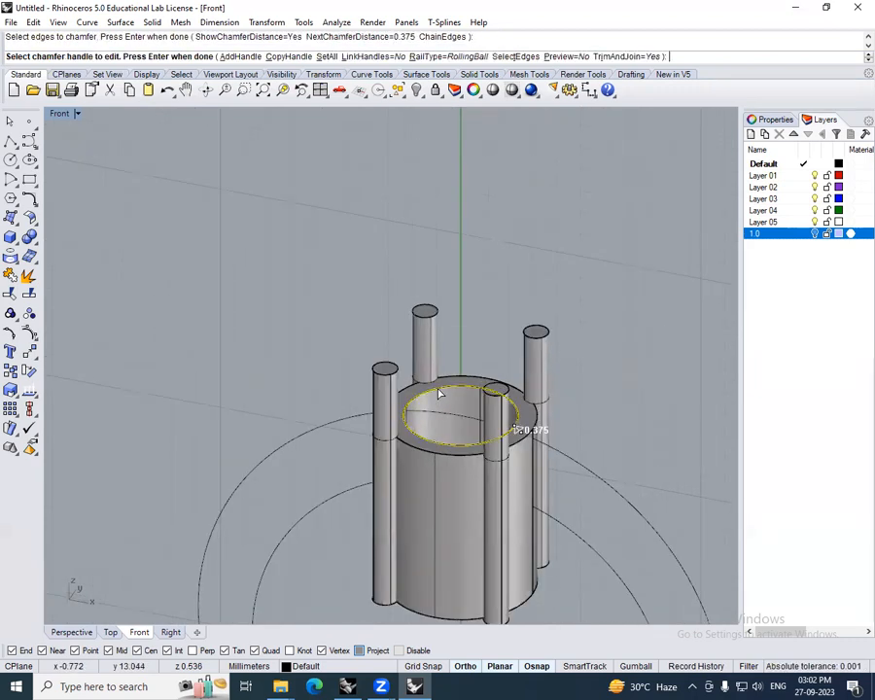
key(Return)
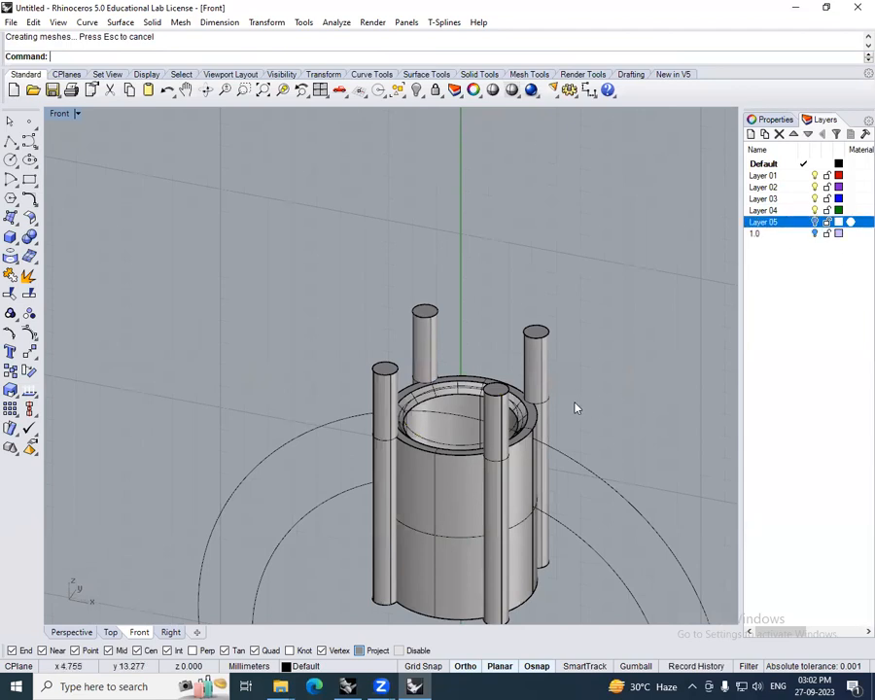
scroll(570, 416, down, 4)
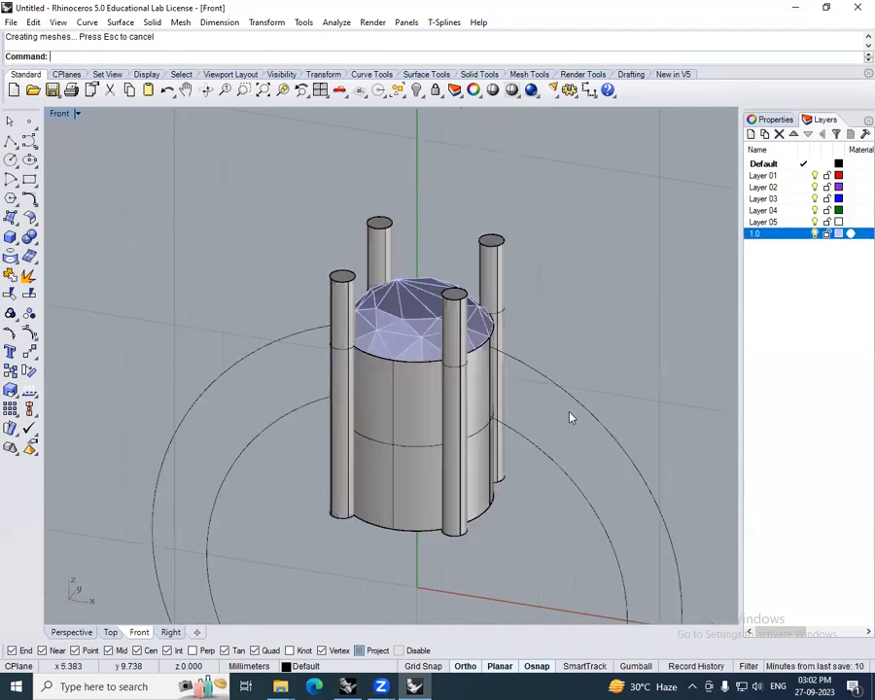
- Extrude the band's inner circle as a solid cylinder about 16.7 mm to both sides, passing beneath the setting
click(578, 469)
scroll(565, 483, down, 1)
scroll(566, 483, down, 2)
ctrl+shift+right_drag(565, 483, 565, 442)
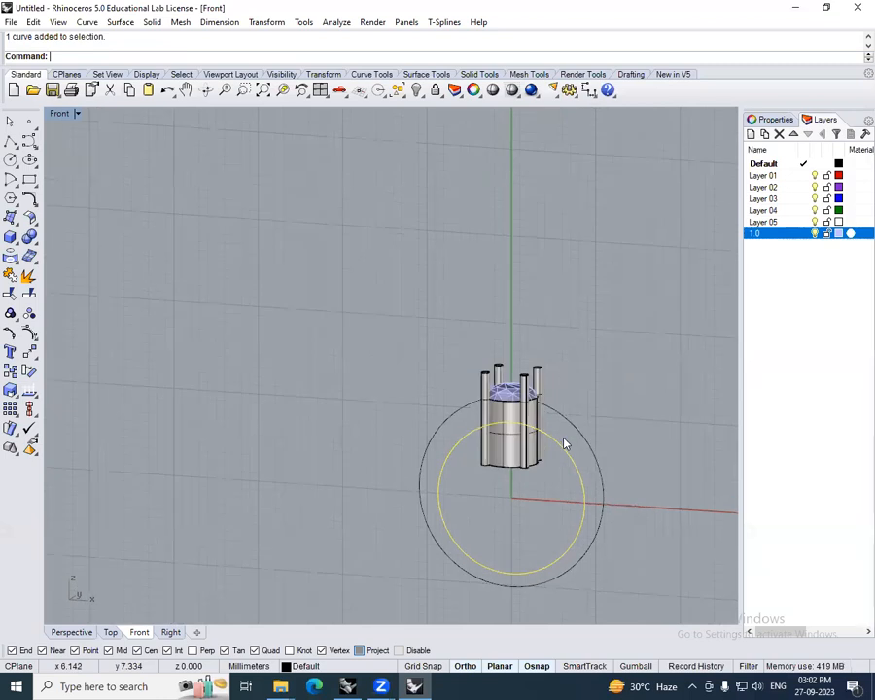
key(F3)
text(ex)
key(Return)
click(571, 418)
- Subtract the inner cylinder from the setting ring and prongs so their bases follow the band's inner curve
ctrl+shift+right_drag(337, 450, 454, 453)
drag(407, 324, 584, 485)
text(bd)
key(Return)
click(500, 486)
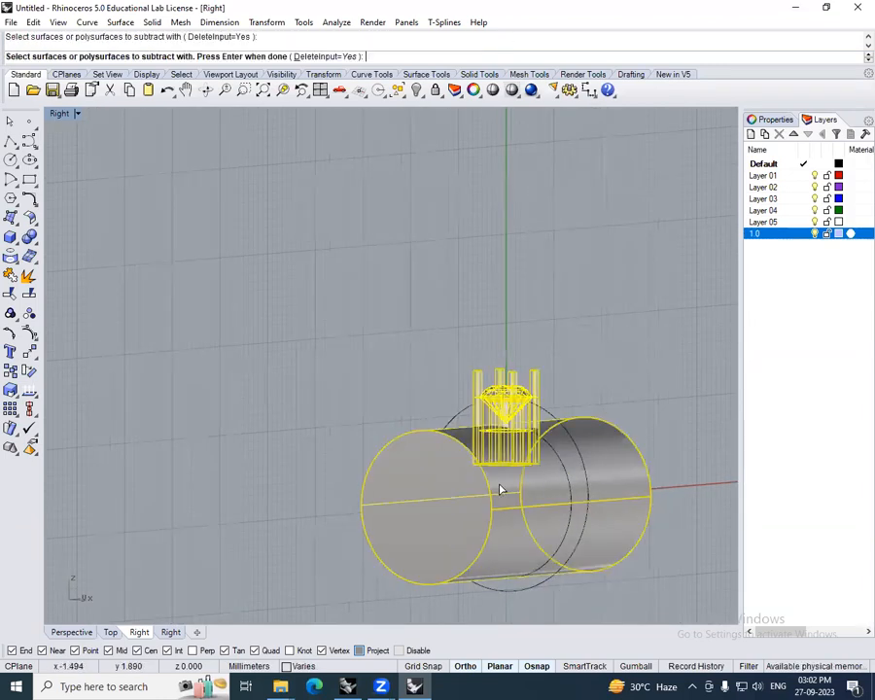
key(Return)
ctrl+shift+right_drag(580, 486, 474, 390)
key(F3)
key(Escape)
- Examine in the Front view how the trimmed setting and prongs meet the band's inner and outer circles
scroll(526, 423, up, 6)
key(F2)
scroll(462, 424, up, 8)
scroll(474, 393, down, 6)
right_drag(534, 421, 430, 433)
click(555, 423)
ctrl+shift+right_drag(555, 421, 590, 395)
scroll(590, 396, down, 5)
key(F2)
drag(608, 377, 544, 368)
scroll(547, 365, up, 8)
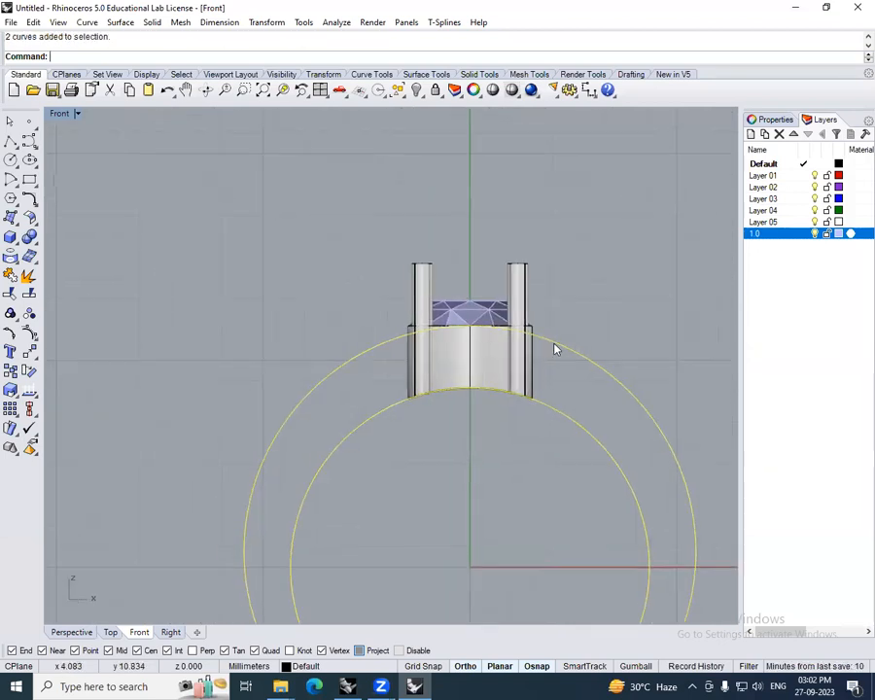
scroll(411, 337, down, 4)
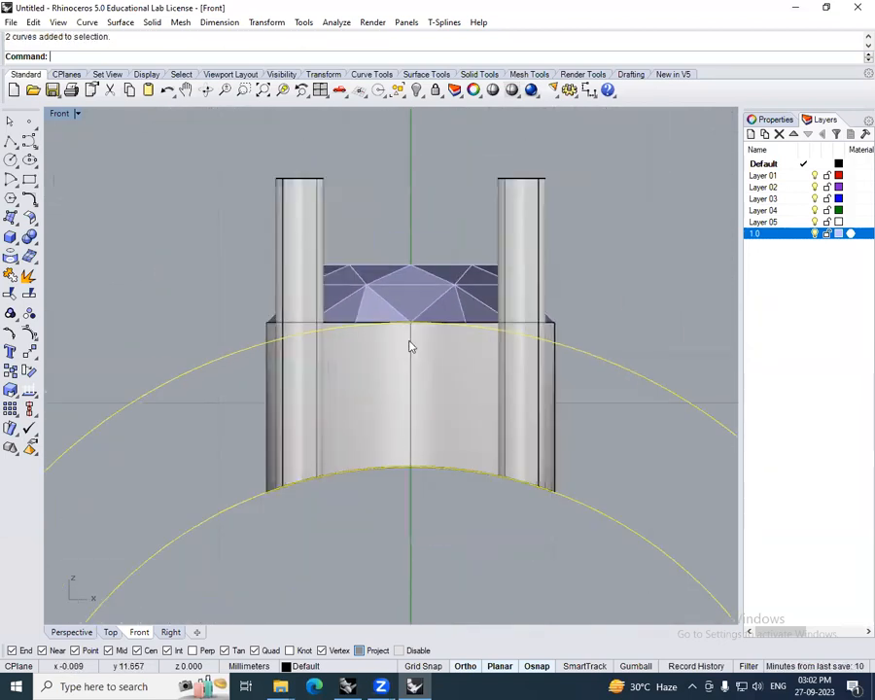
scroll(418, 320, up, 6)
scroll(467, 340, down, 5)
right_drag(662, 346, 512, 333)
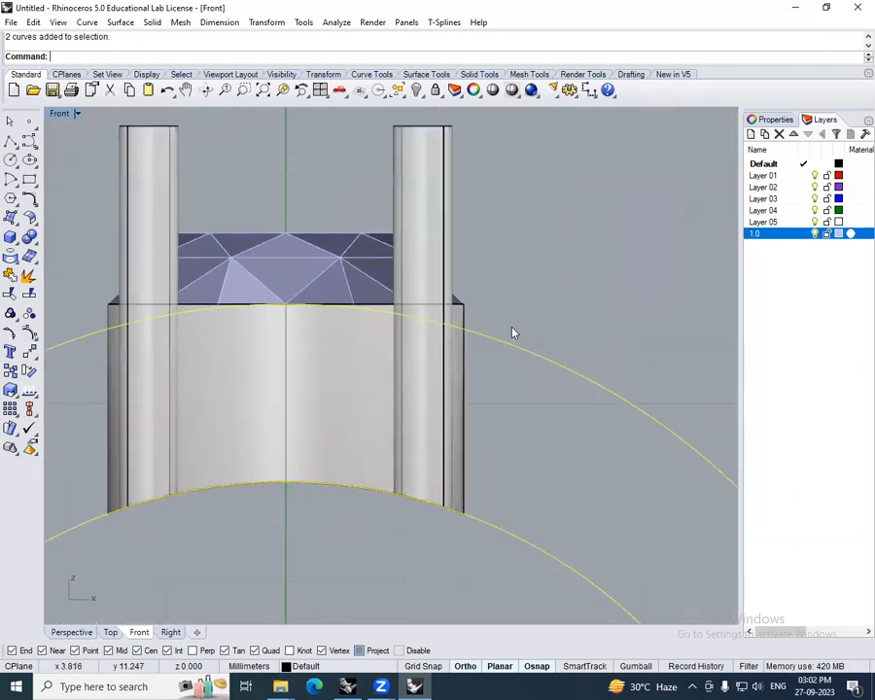
scroll(474, 433, down, 6)
right_drag(492, 433, 478, 381)
scroll(478, 381, down, 6)
- Start a both-sides solid extrusion of the band's inner and outer circles in the Right view
click(609, 429)
click(582, 452)
drag(600, 425, 519, 493)
right_drag(518, 494, 523, 449)
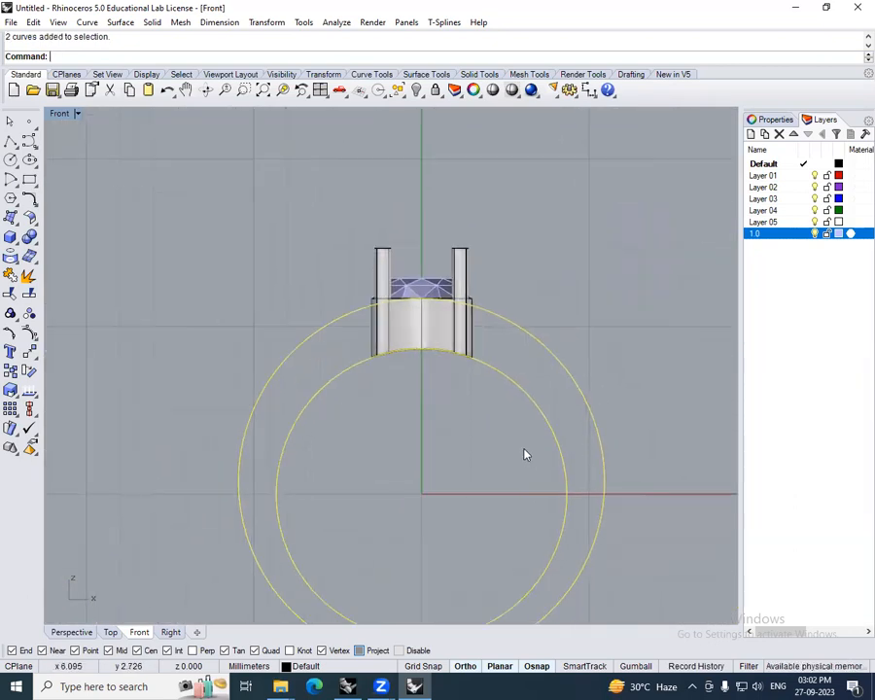
drag(348, 209, 546, 429)
drag(621, 399, 546, 475)
text(R)
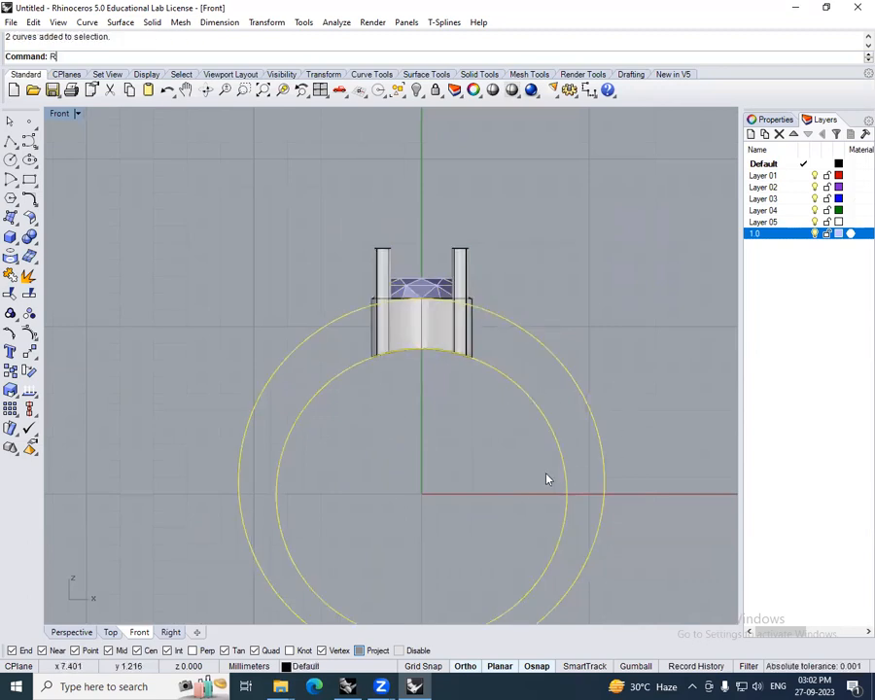
key(Return)
text(EC)
key(Return)
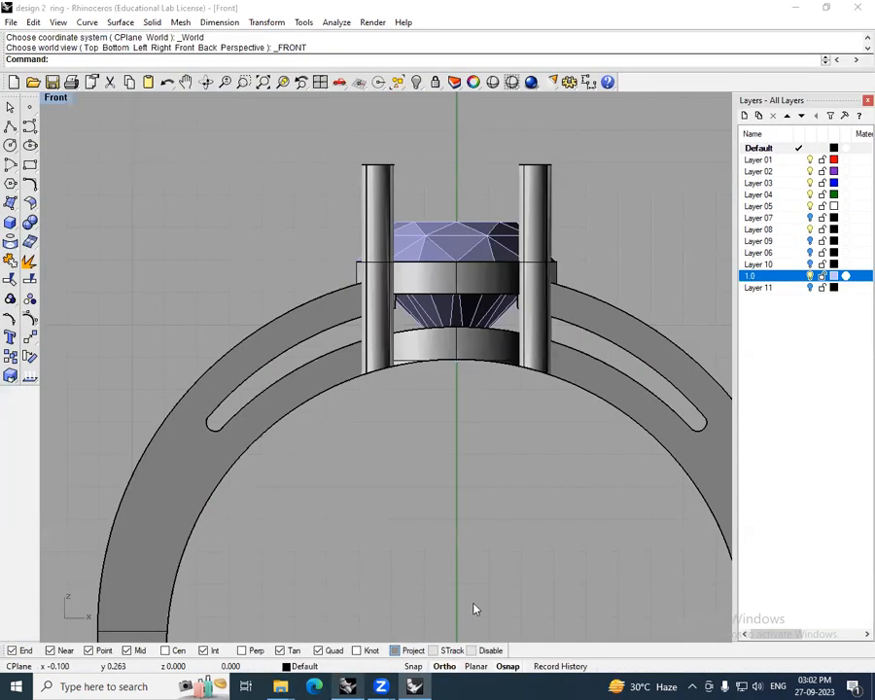
- In the design 2 ring file, dimension the band's width at its lowest end in the Right view
scroll(535, 470, down, 3)
right_drag(532, 470, 613, 327)
click(589, 81)
scroll(447, 506, up, 3)
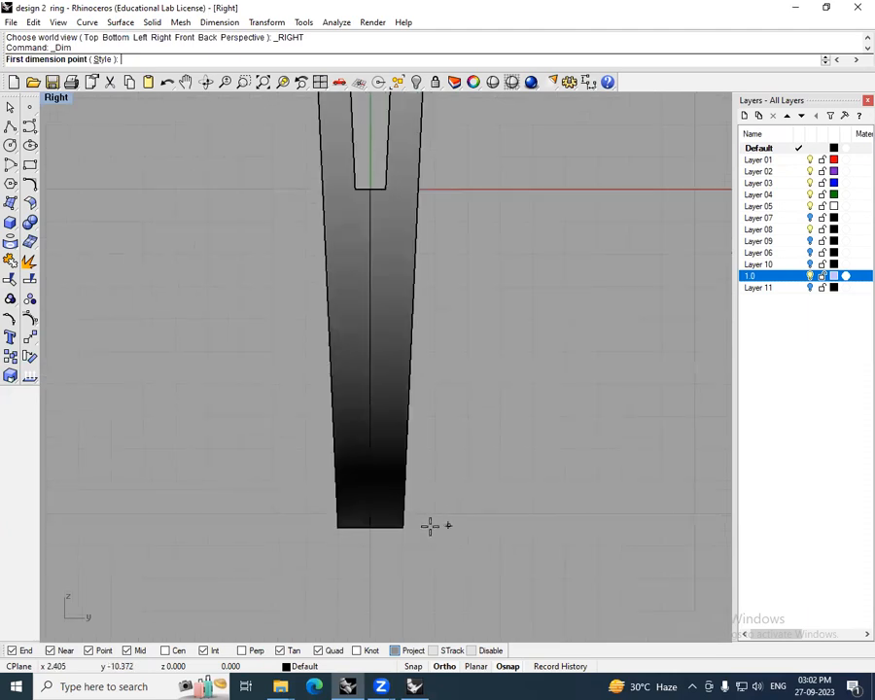
click(405, 525)
click(337, 525)
scroll(463, 550, down, 2)
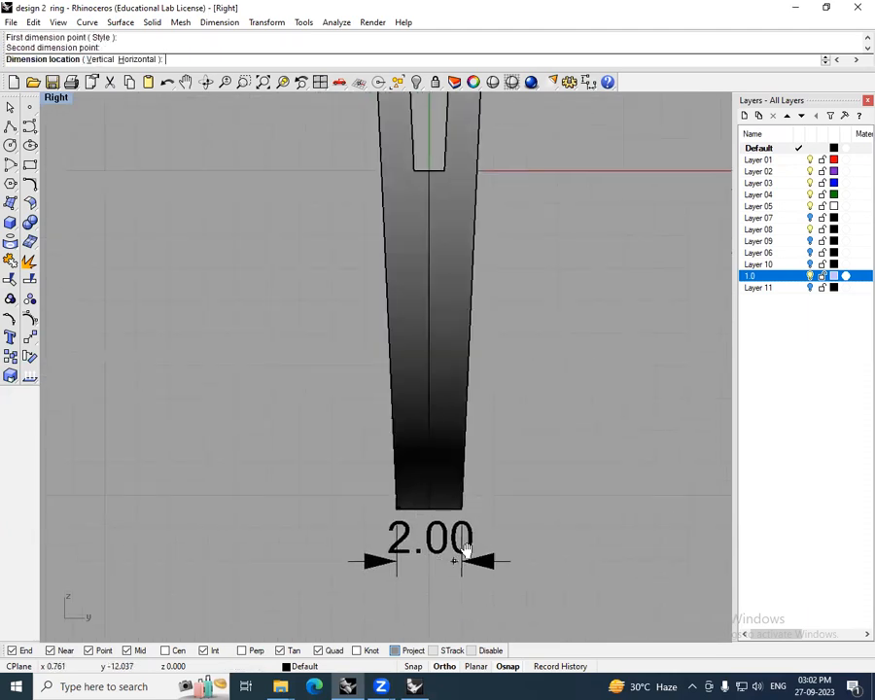
click(473, 564)
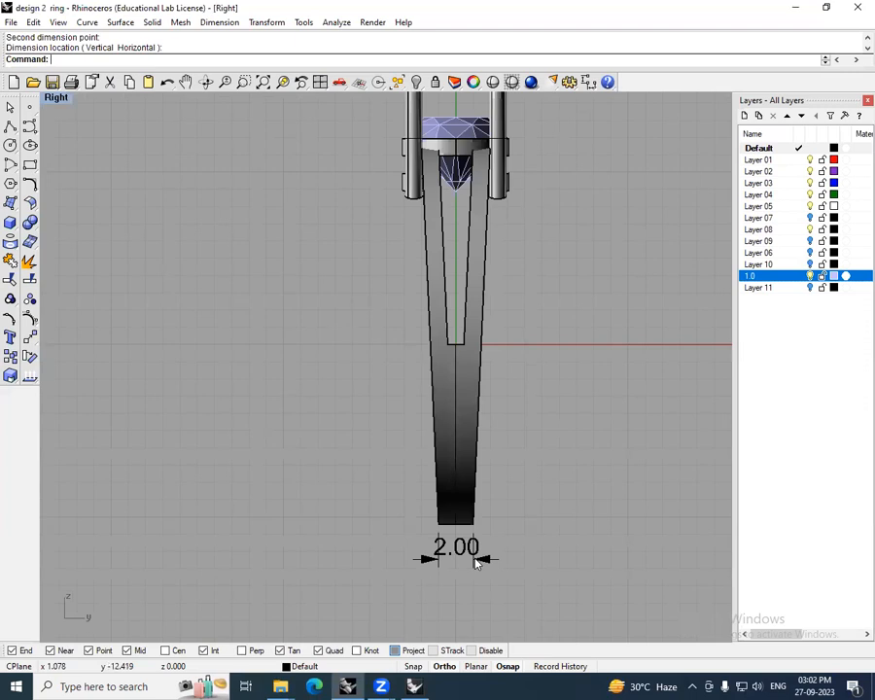
- Examine the reference ring's tapered, split band and where its shoulders meet the prongs
scroll(475, 560, up, 4)
scroll(472, 561, down, 4)
scroll(505, 544, down, 2)
scroll(519, 350, up, 4)
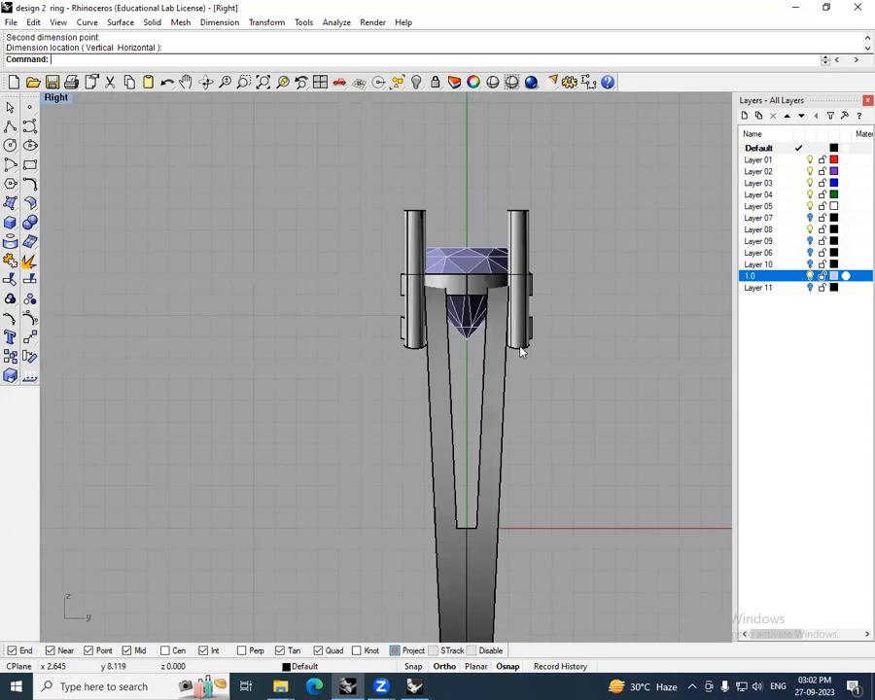
scroll(551, 523, down, 2)
scroll(535, 544, down, 3)
scroll(560, 410, up, 4)
scroll(542, 388, up, 2)
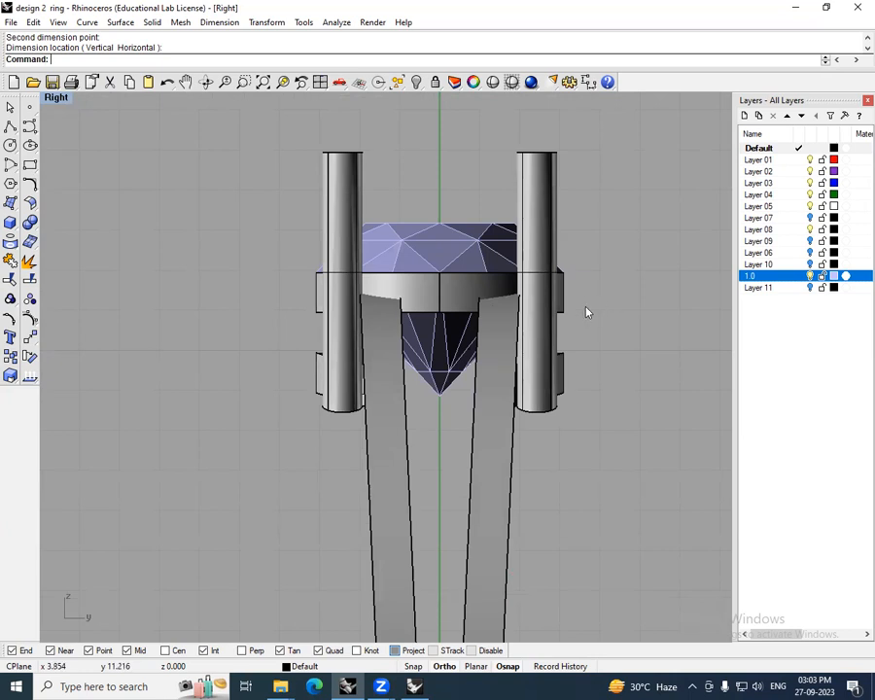
scroll(453, 330, down, 3)
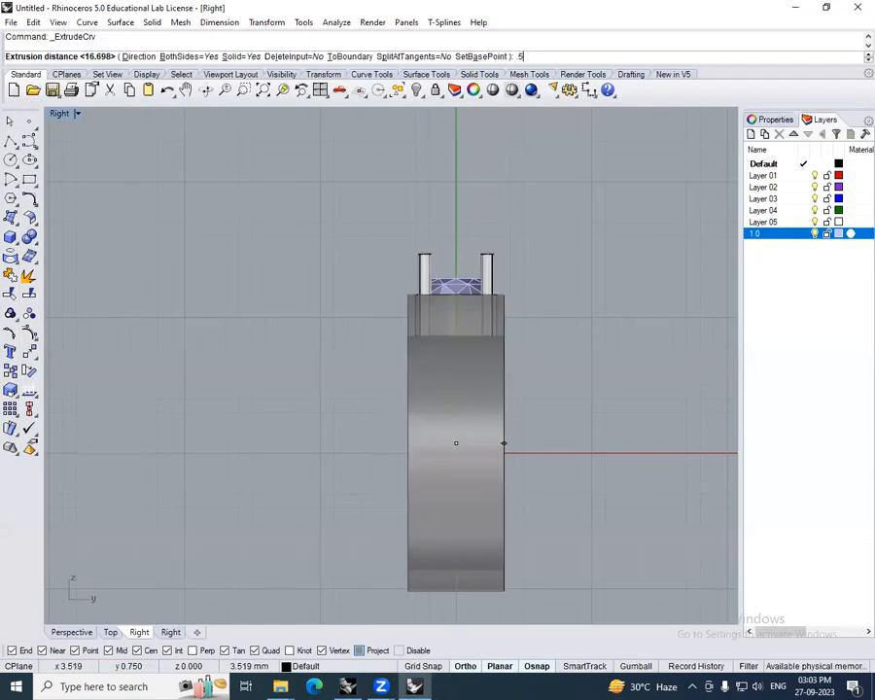
- Try extruding the new ring's band circles by 0.5 mm to both sides, and undo the extrusion
key(Return)
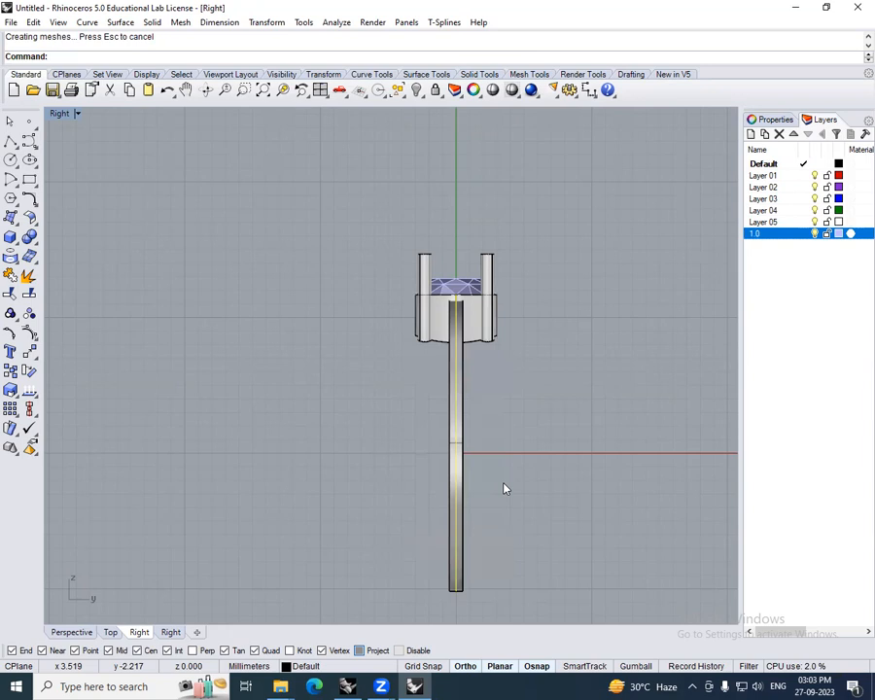
key(ctrl+z)
scroll(476, 547, up, 3)
scroll(509, 544, down, 5)
scroll(519, 418, up, 4)
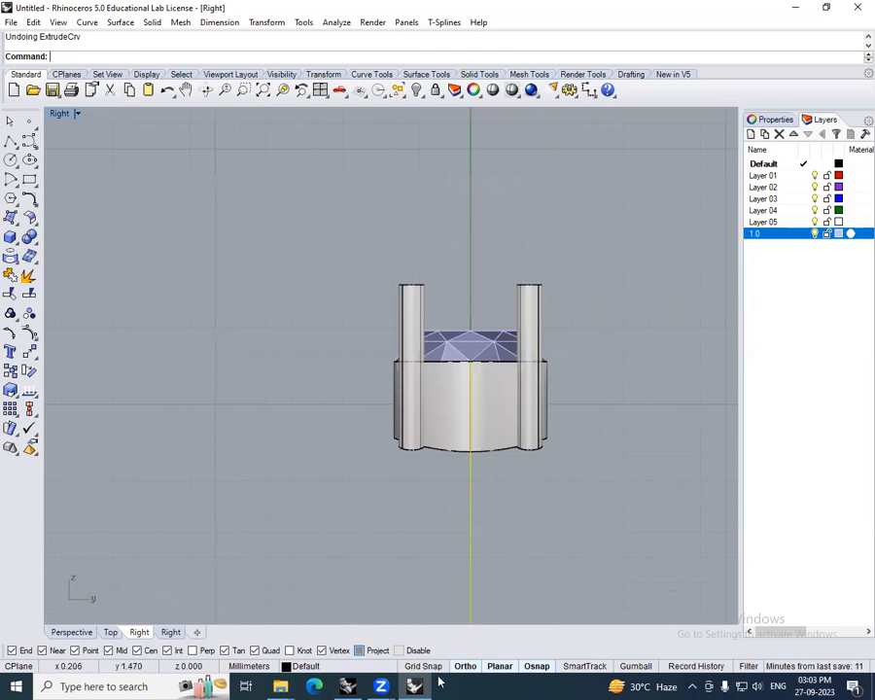
- Return to the design 2 ring file and examine the band-to-prong junction, moving one prong aside and undoing the move
click(347, 686)
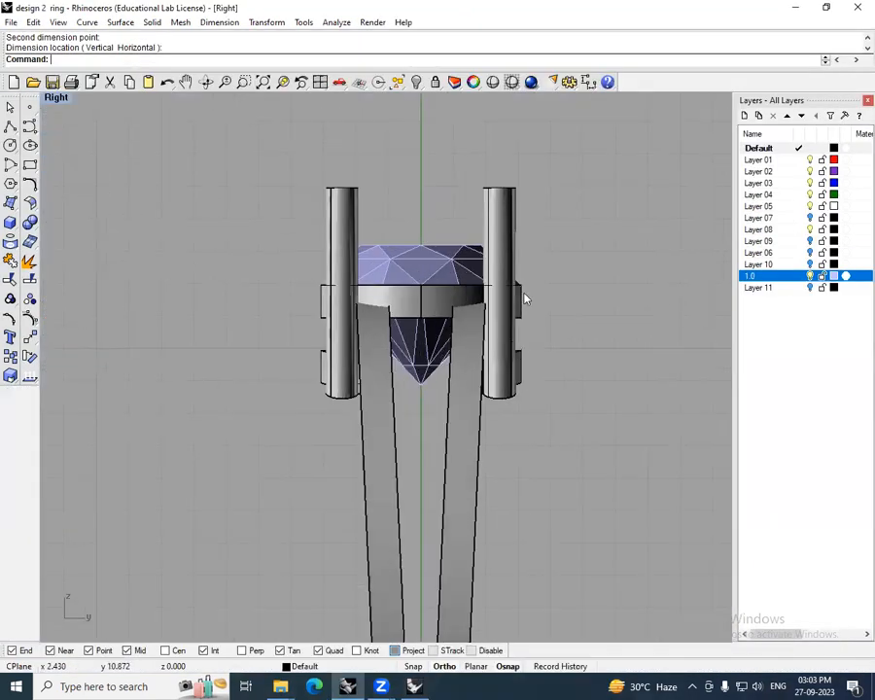
right_drag(523, 294, 538, 325)
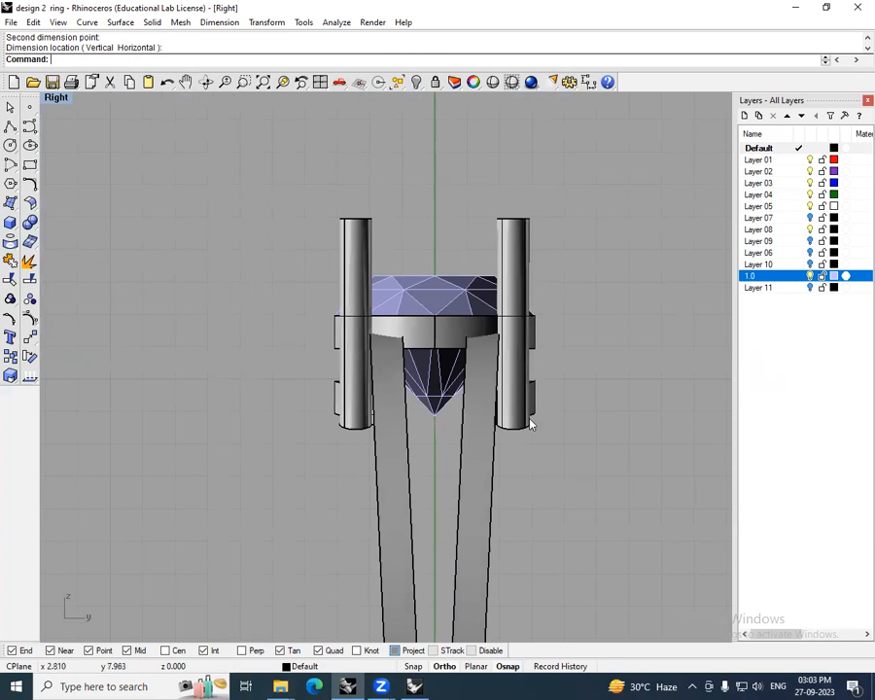
scroll(530, 428, up, 5)
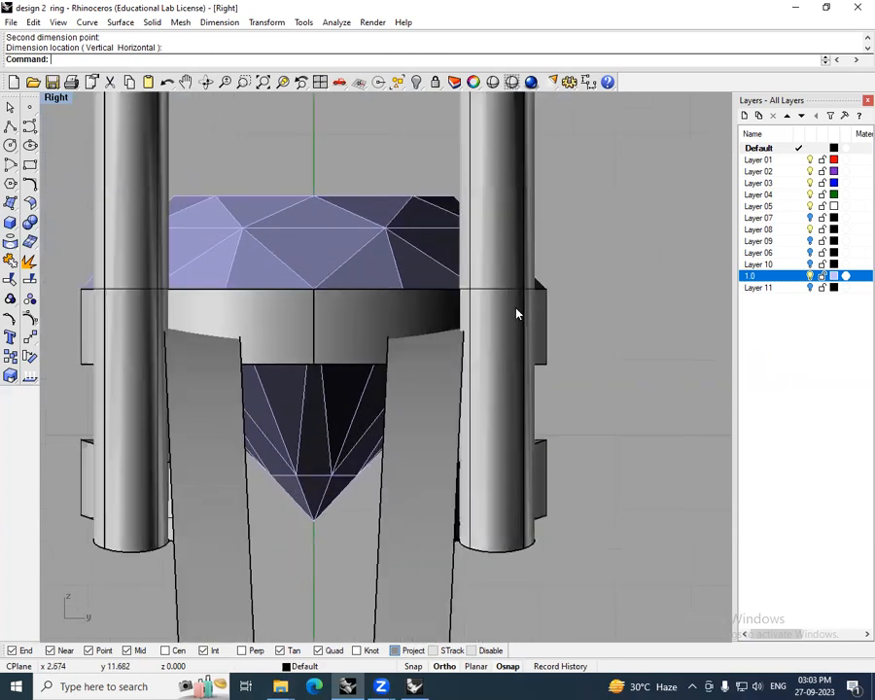
drag(517, 313, 573, 309)
scroll(576, 321, down, 3)
key(ctrl+z)
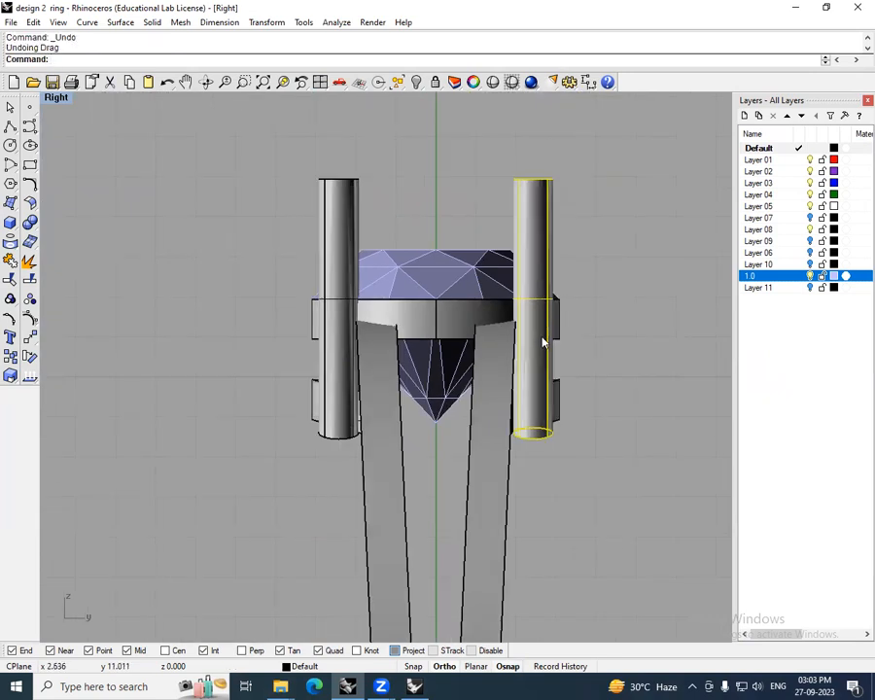
scroll(542, 342, down, 3)
scroll(541, 311, up, 3)
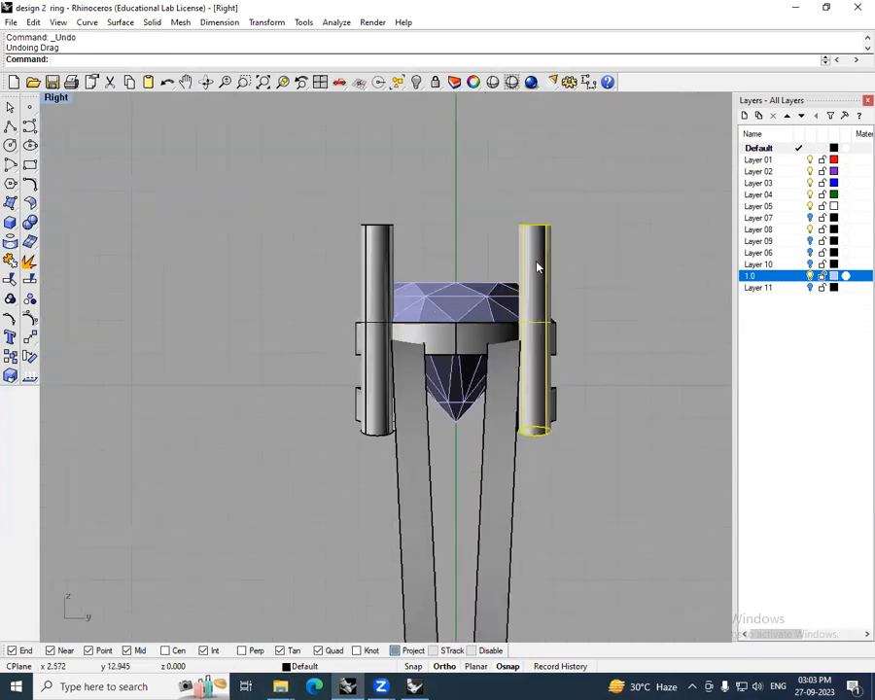
- Return to the untitled ring file, try extruding the band circles into a solid to both sides, and undo the extrusion
scroll(542, 233, up, 6)
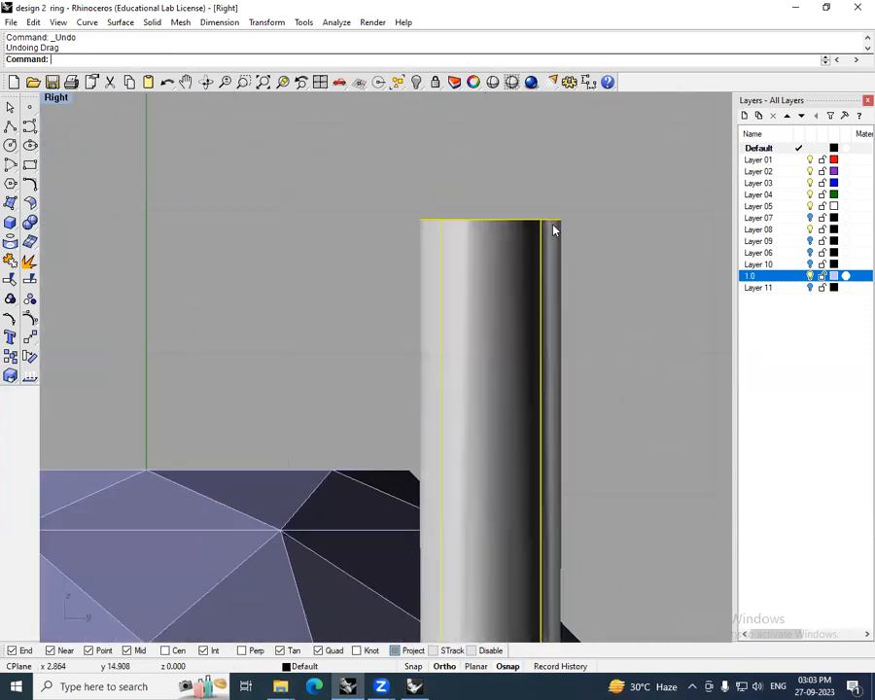
scroll(552, 231, down, 6)
scroll(548, 282, down, 3)
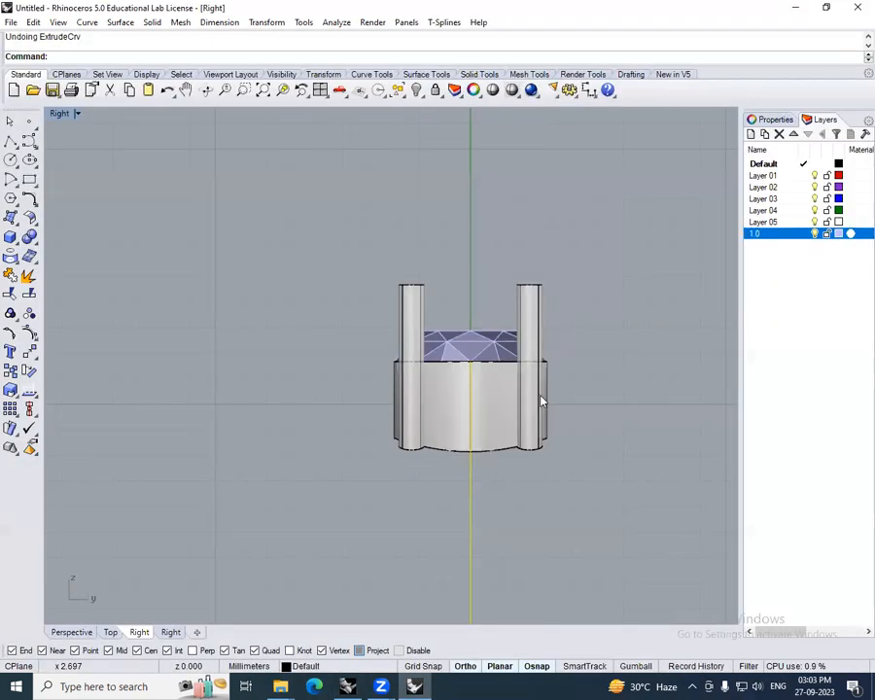
scroll(541, 397, down, 6)
right_drag(536, 459, 537, 388)
text(EX)
key(Return)
scroll(588, 362, down, 3)
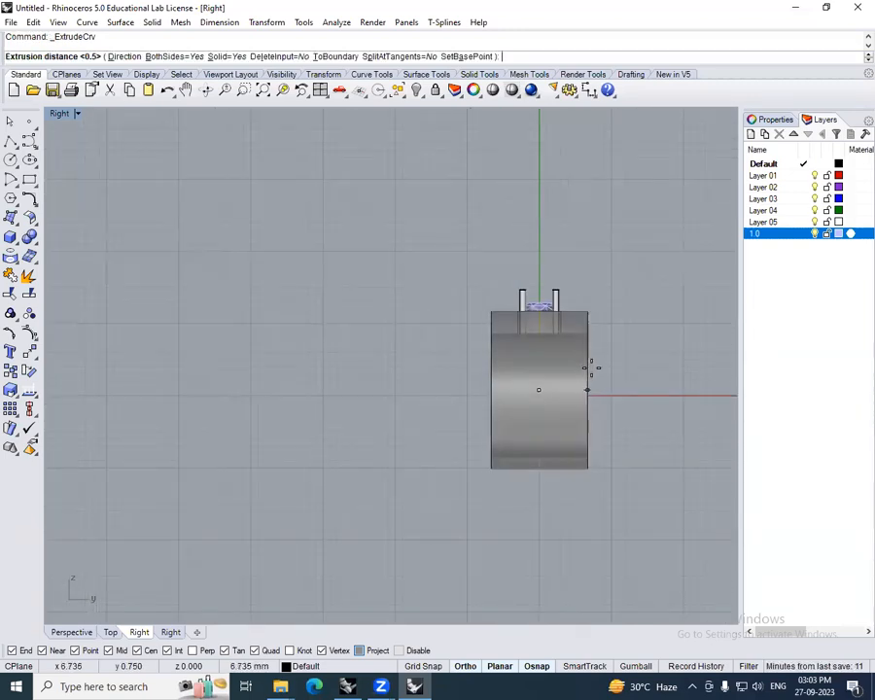
click(582, 373)
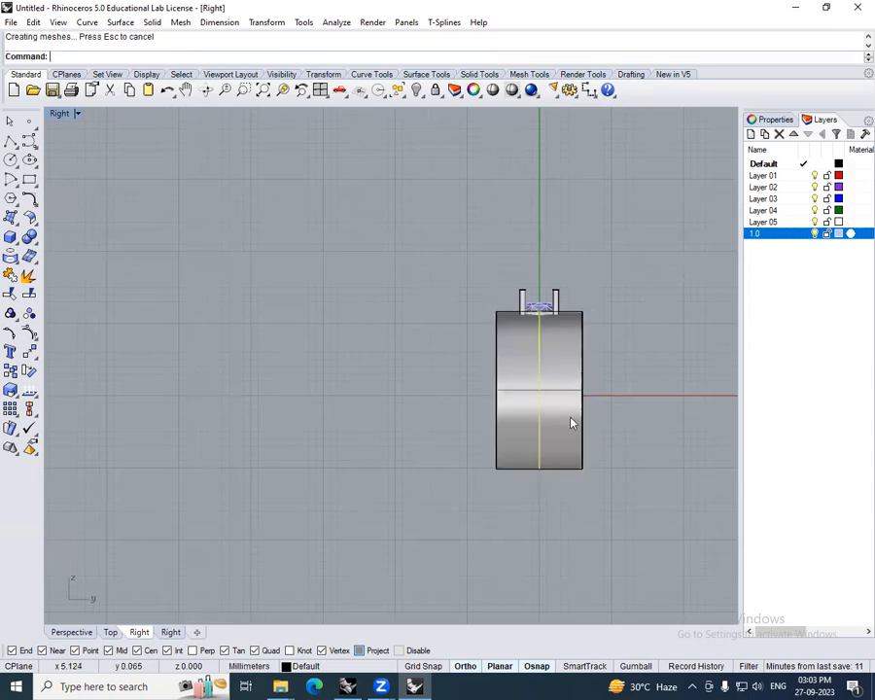
key(ctrl+z)
- Draw a horizontal line centred on the lowest point of the band circles, extending 1 mm to both sides
scroll(542, 478, up, 5)
text(line)
key(Return)
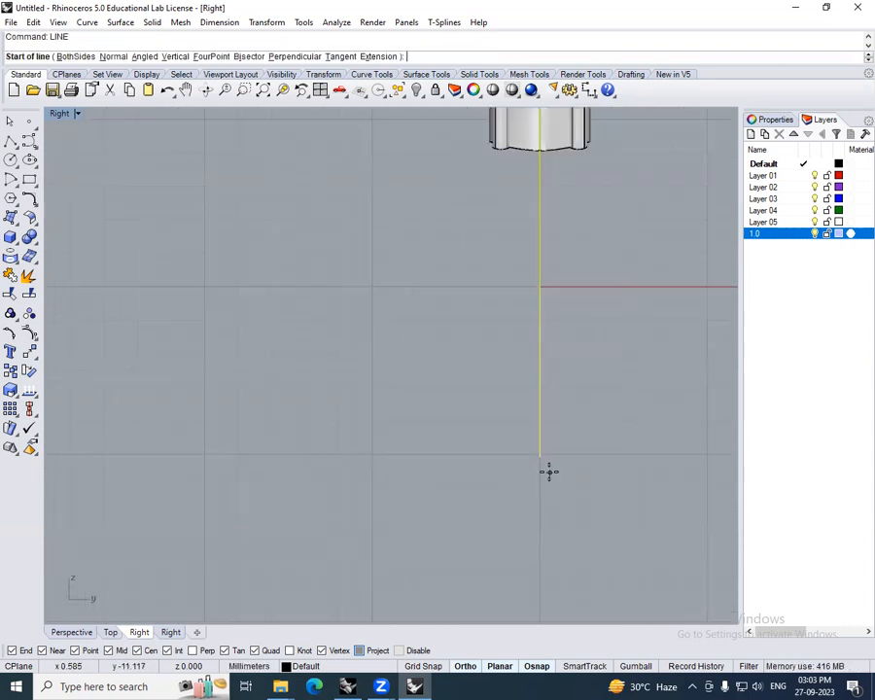
click(539, 455)
text(b)
key(Return)
text(1)
key(Return)
scroll(587, 511, down, 4)
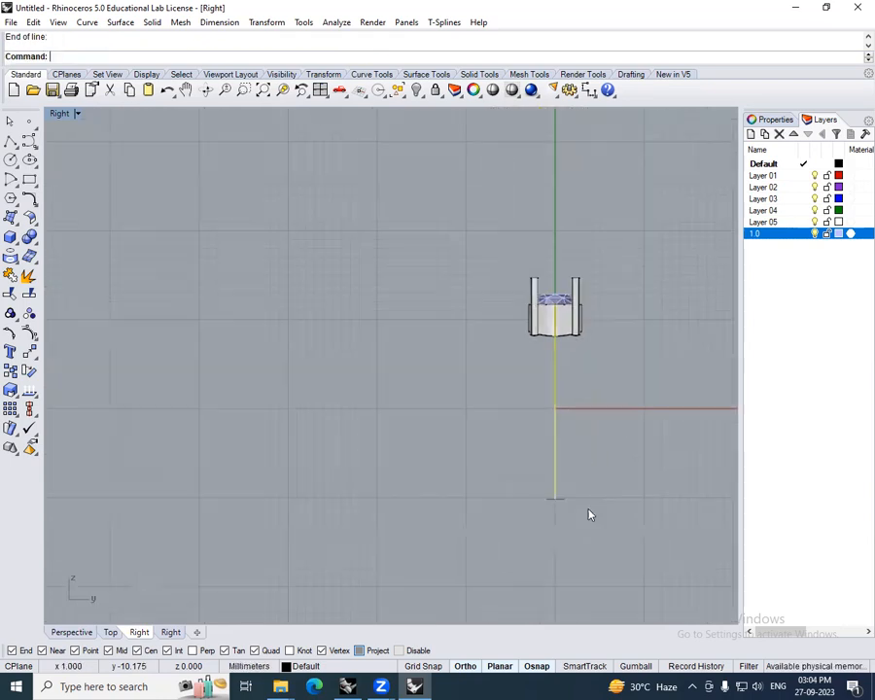
- Extrude the band circles to both sides as a solid well wider than the prongs
text(EX)
key(Return)
click(620, 454)
- Create a slanted cut plane through the band solid, from the bottom line's outer end up past the prong's outer edge
click(581, 470)
text(CUTPLANE)
key(Return)
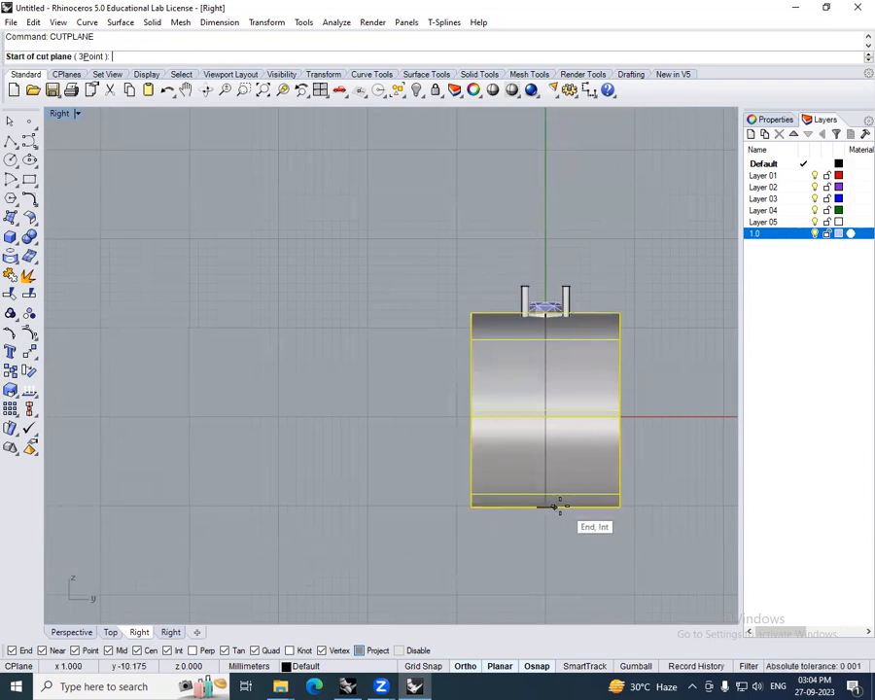
click(551, 505)
scroll(573, 309, up, 7)
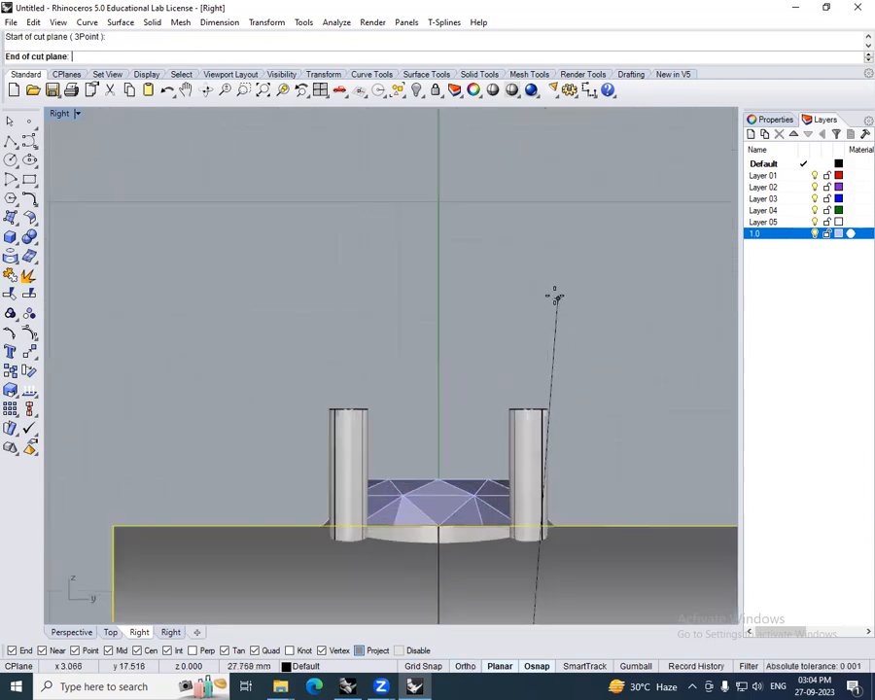
click(557, 290)
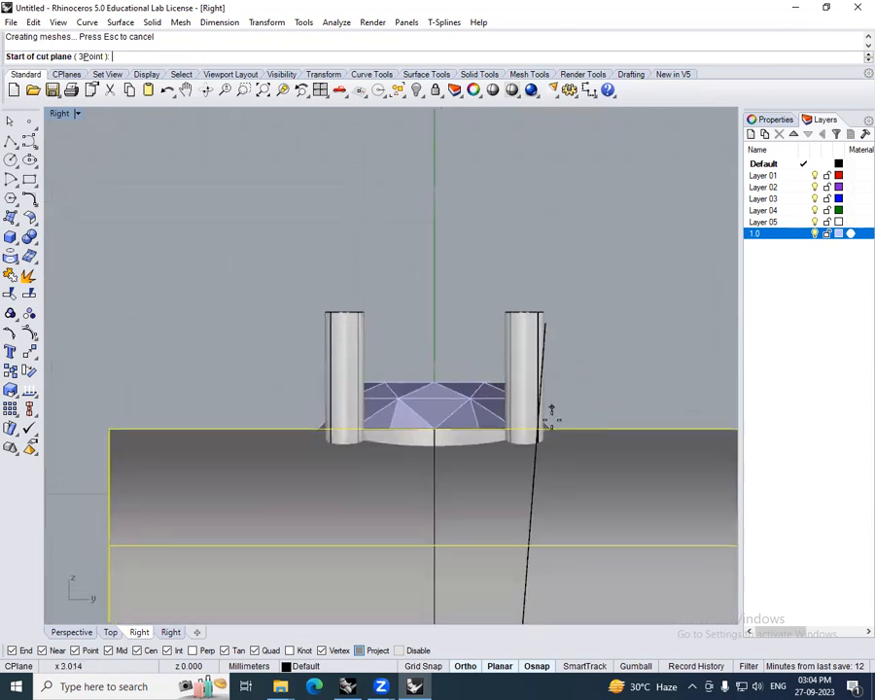
scroll(536, 432, up, 4)
scroll(530, 361, down, 6)
scroll(531, 352, up, 1)
- Extrude the slanted cut plane outward into a solid slab that covers the band's excess width on that side
click(535, 348)
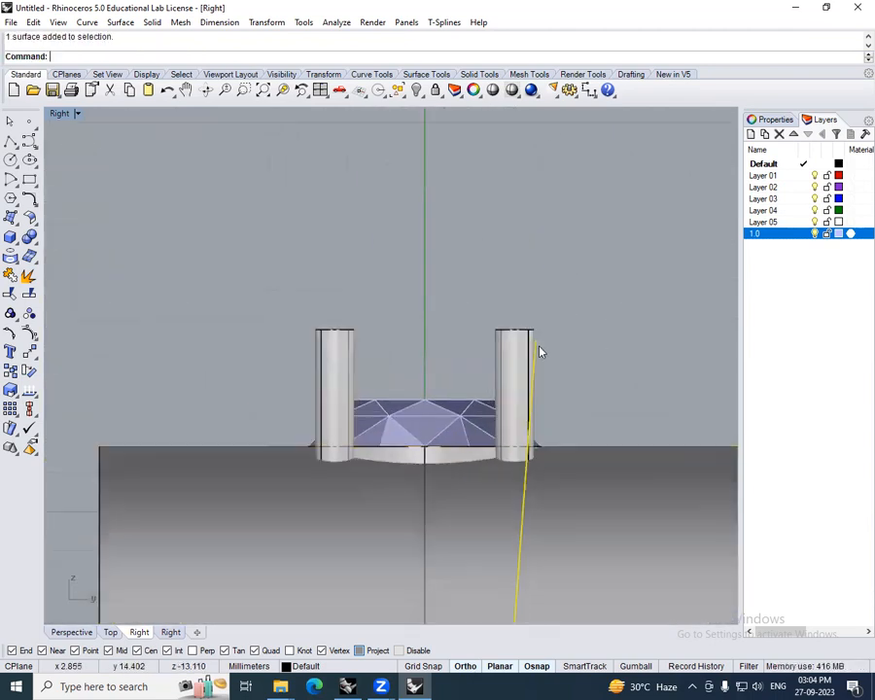
scroll(556, 396, down, 2)
text(ES)
key(Return)
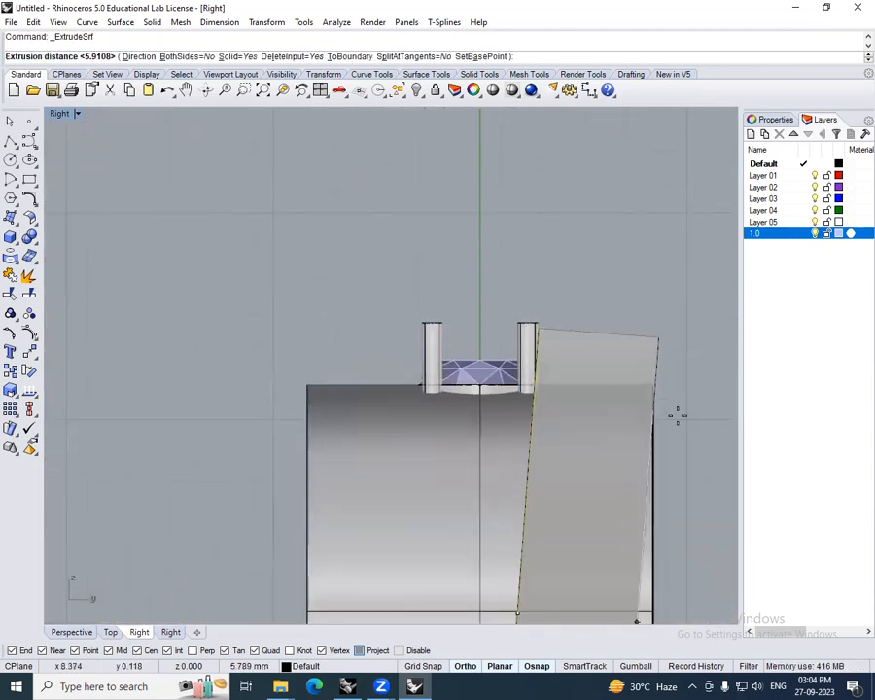
scroll(692, 433, down, 6)
right_drag(698, 437, 592, 364)
click(600, 365)
scroll(589, 360, down, 6)
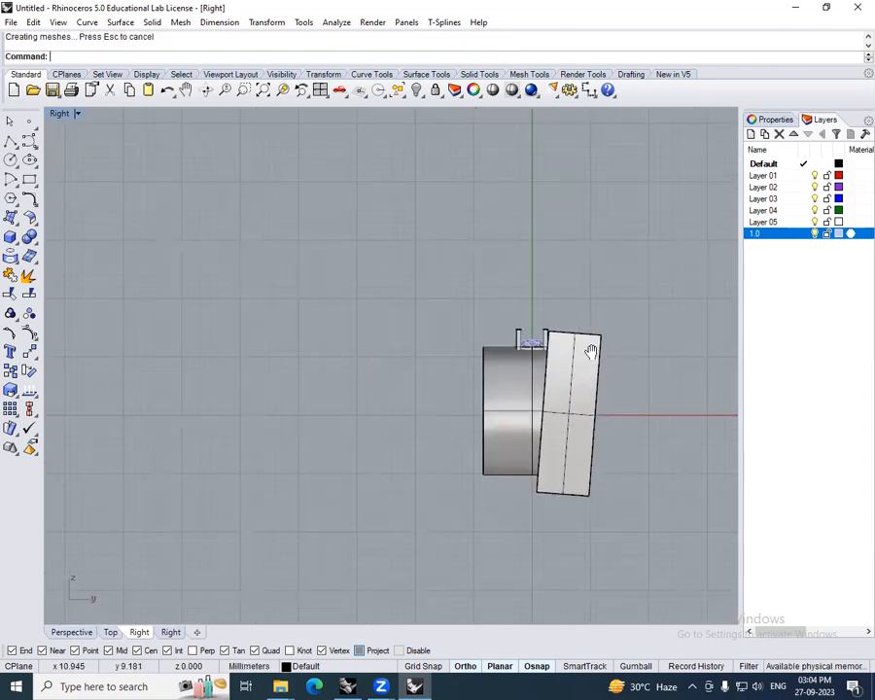
- Examine where the slanted slab meets the outer edge of the prong and the stone setting
scroll(562, 377, up, 8)
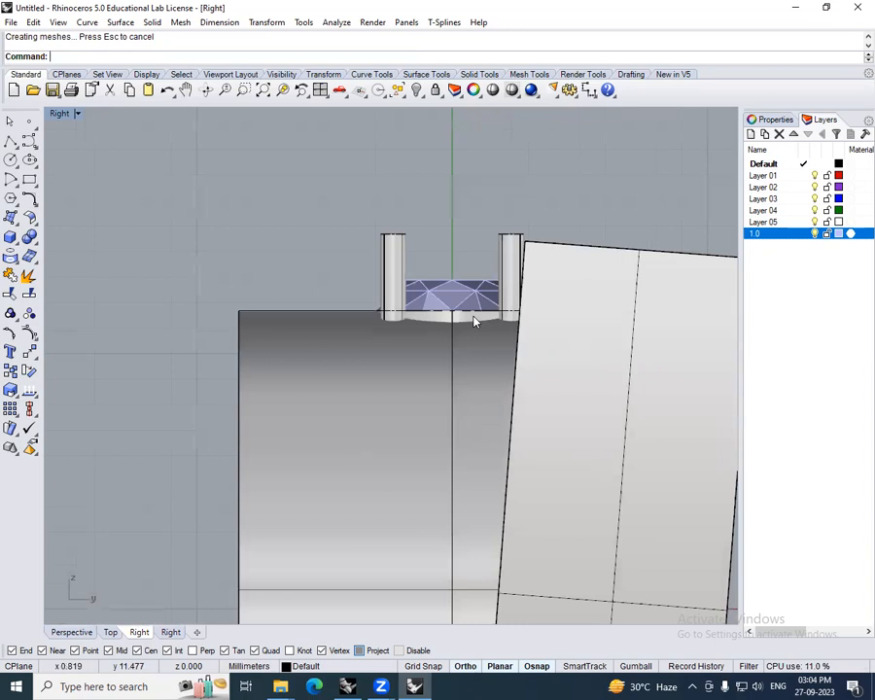
scroll(525, 324, up, 2)
scroll(523, 332, down, 2)
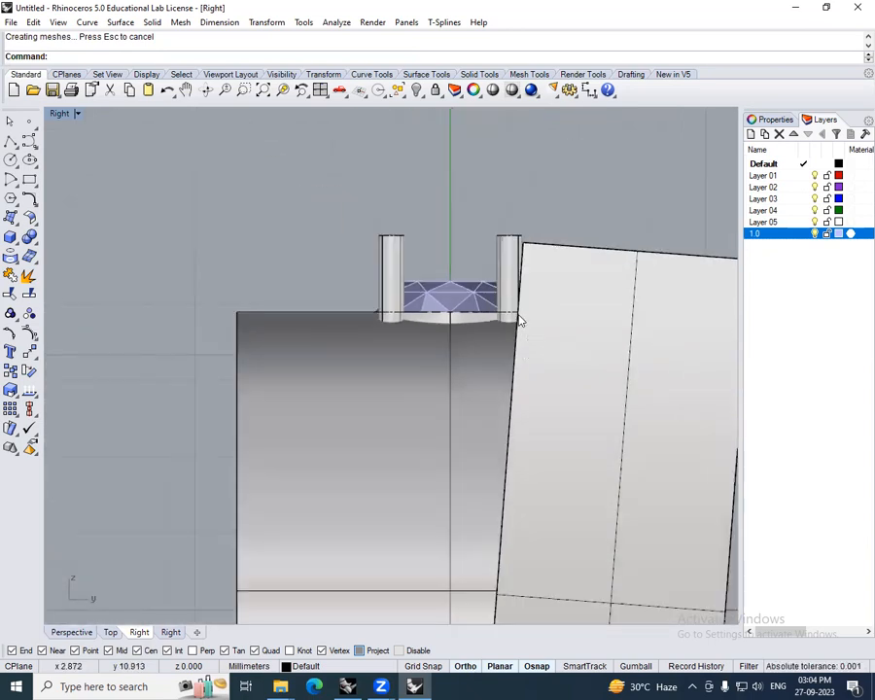
click(515, 309)
scroll(515, 394, up, 2)
scroll(512, 398, down, 2)
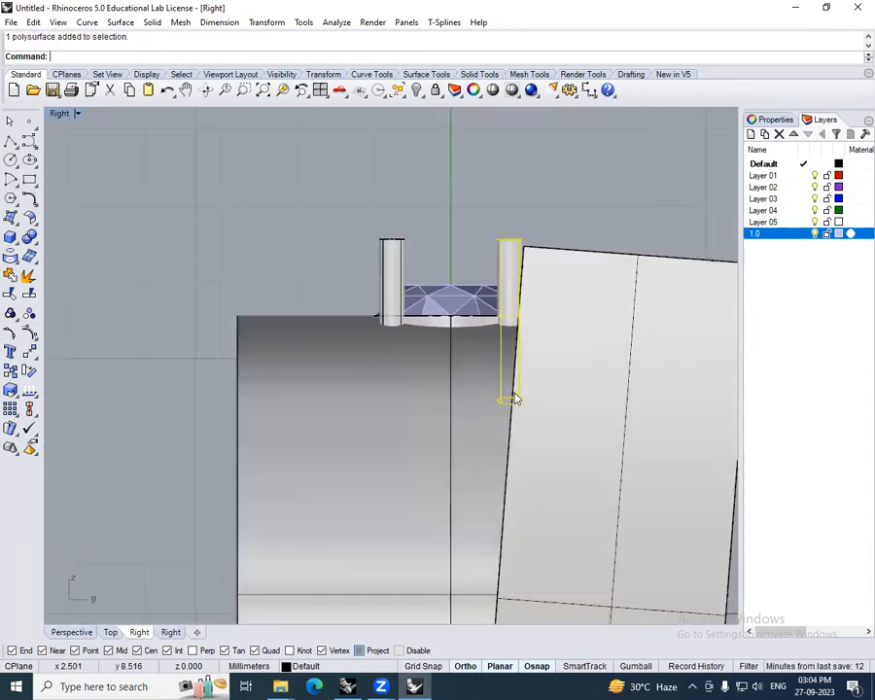
scroll(507, 324, up, 3)
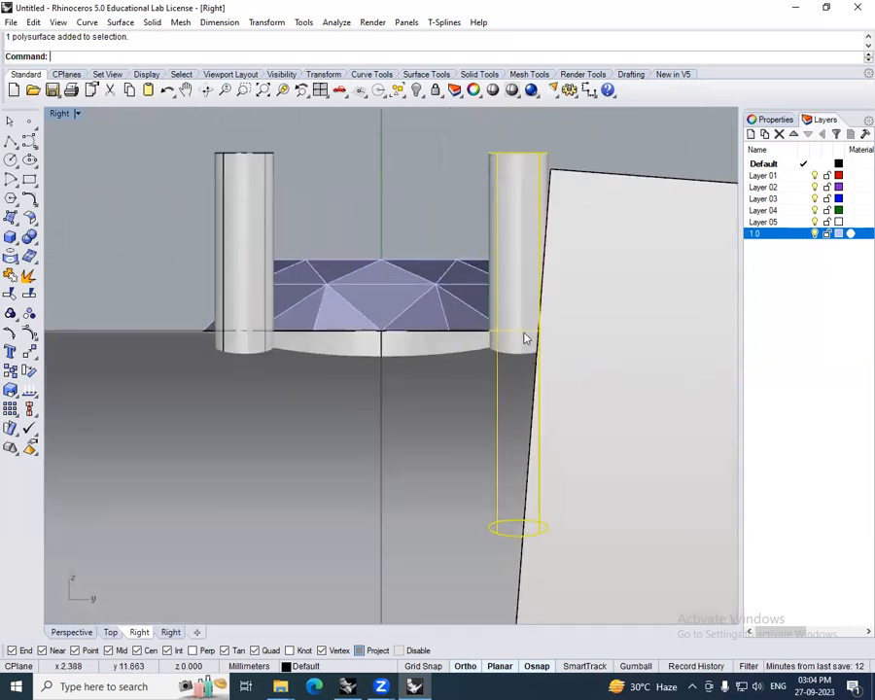
shift+click(449, 345)
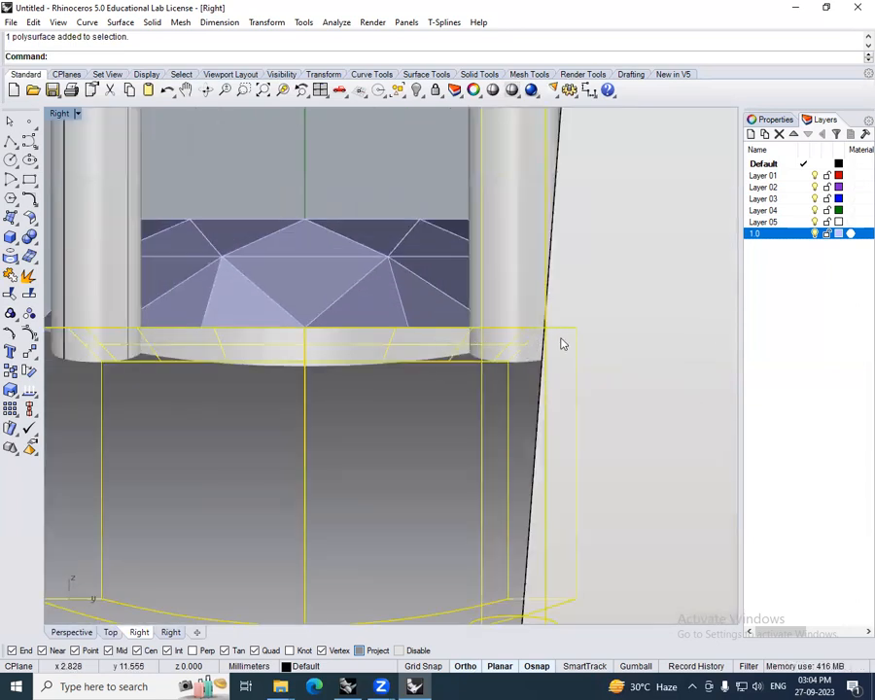
scroll(560, 340, down, 3)
click(584, 304)
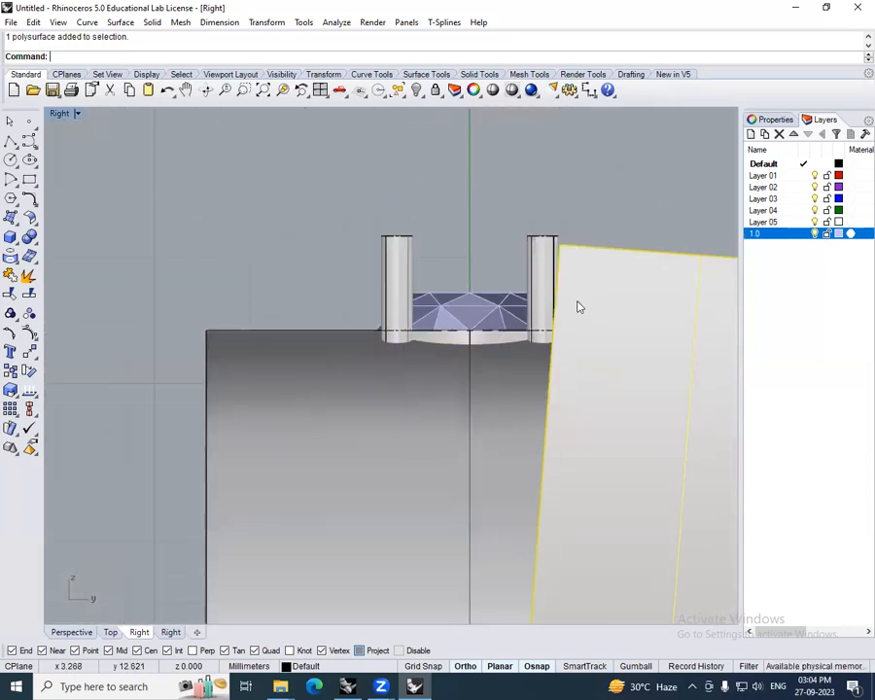
scroll(574, 321, down, 4)
text(ES)
key(Return)
right_drag(650, 341, 585, 339)
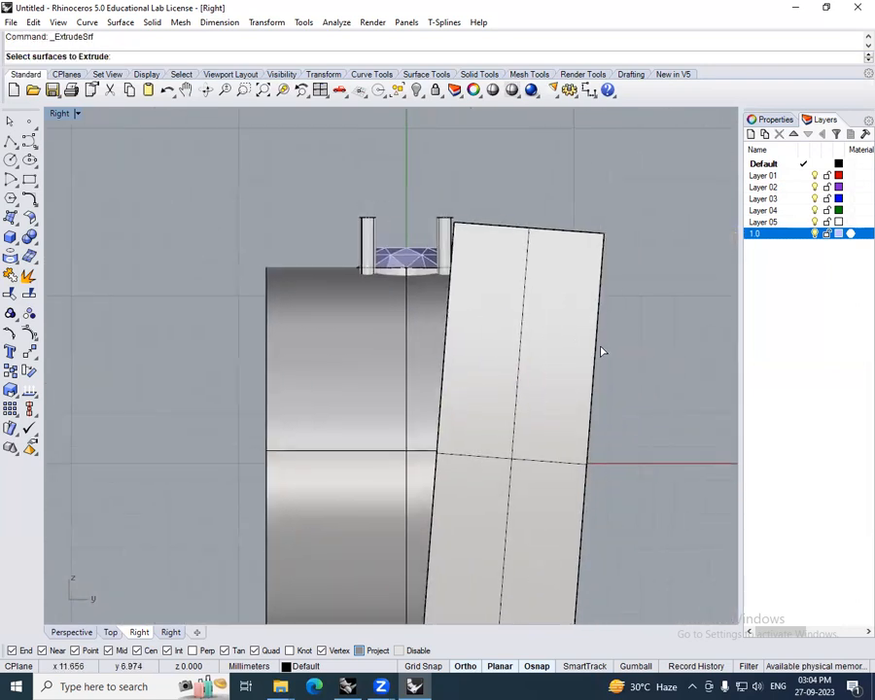
key(Escape)
- Mirror the slanted slab to the other side of the band about the vertical axis through the origin 0
click(576, 355)
scroll(576, 355, down, 6)
text(MI)
key(Return)
text(0)
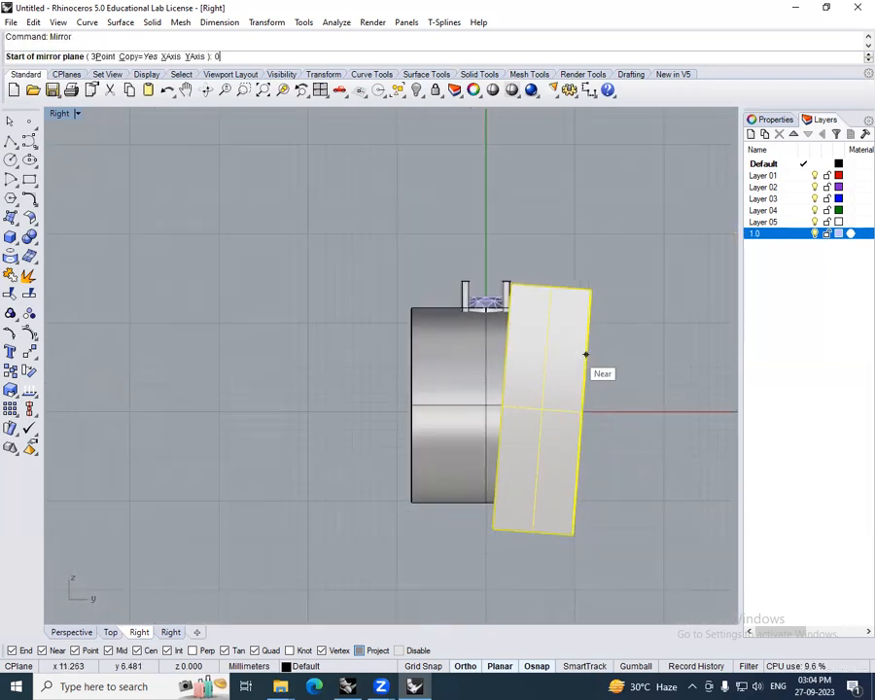
key(Return)
click(443, 257)
- Subtract both slanted slabs from the band solid with a Boolean difference so the band tapers towards its bottom
scroll(476, 342, up, 6)
click(487, 352)
scroll(486, 368, down, 6)
right_drag(486, 368, 506, 408)
text(BB)
key(Return)
click(566, 401)
click(441, 393)
key(Return)
scroll(521, 381, up, 8)
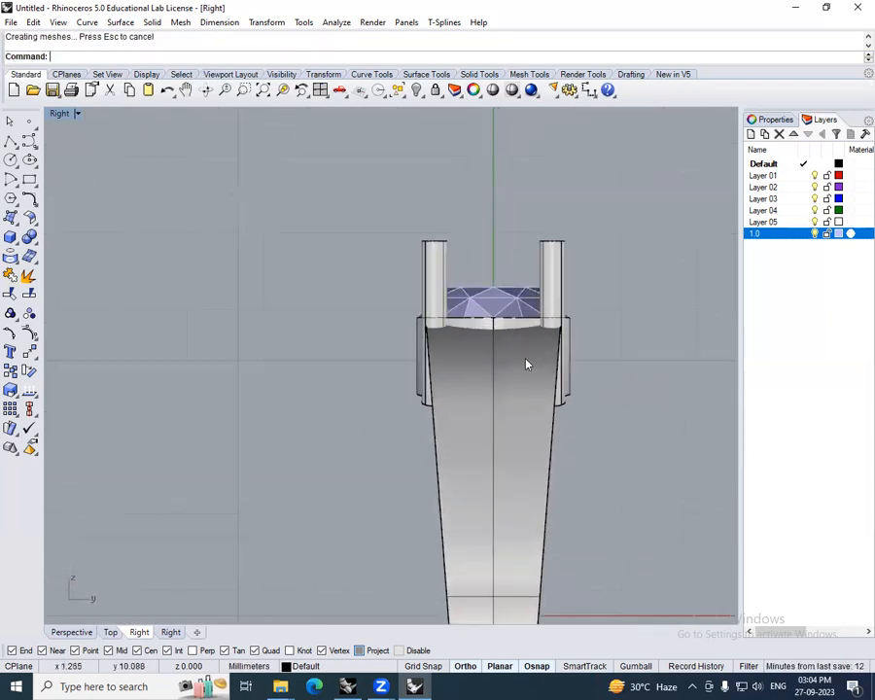
scroll(527, 361, down, 3)
scroll(537, 346, up, 8)
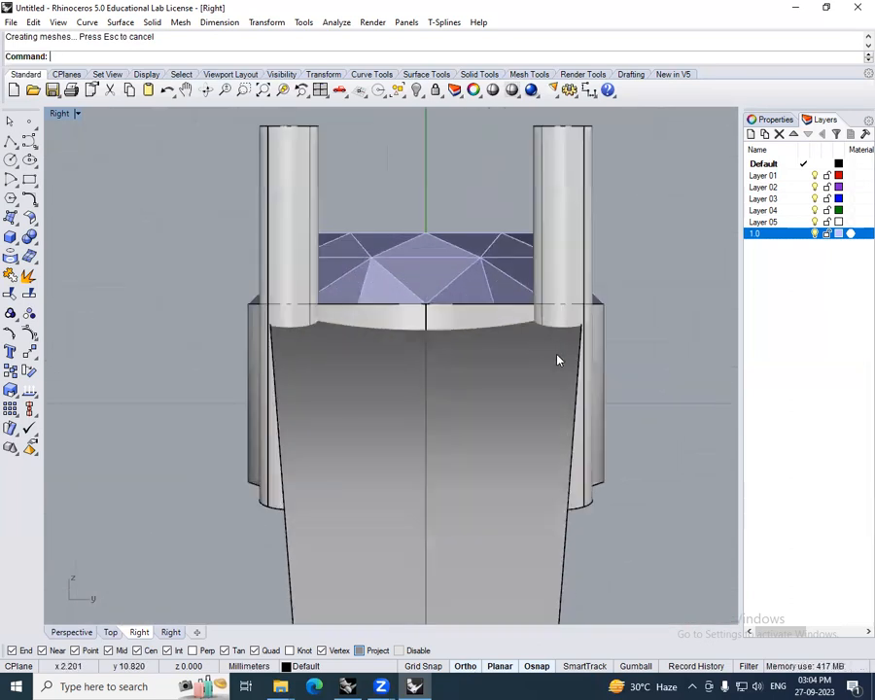
click(554, 359)
scroll(530, 349, down, 2)
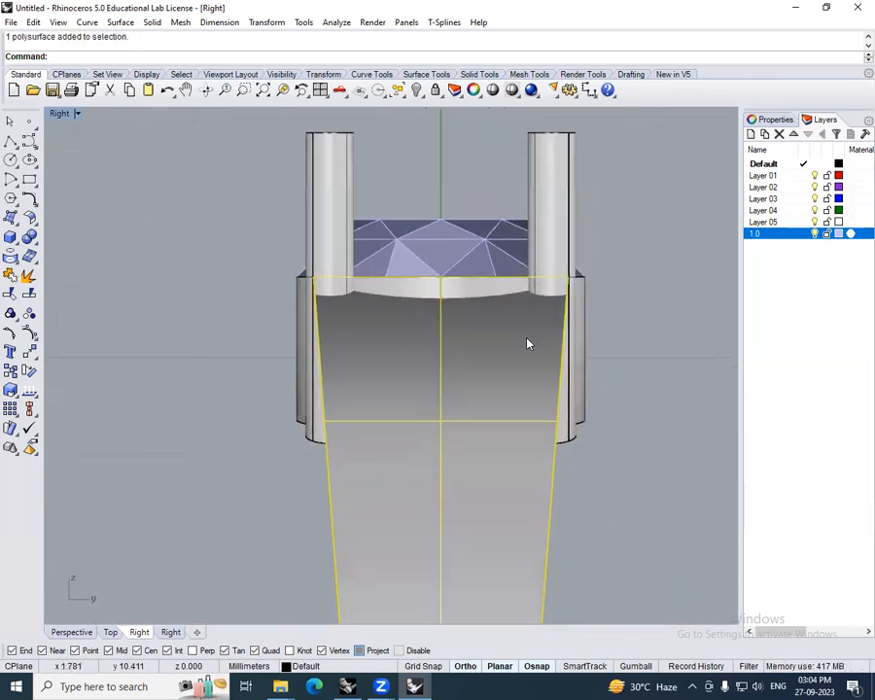
text(SCALE1)
key(Return)
right_drag(516, 455, 486, 269)
scroll(486, 269, down, 8)
right_drag(481, 562, 491, 397)
click(468, 562)
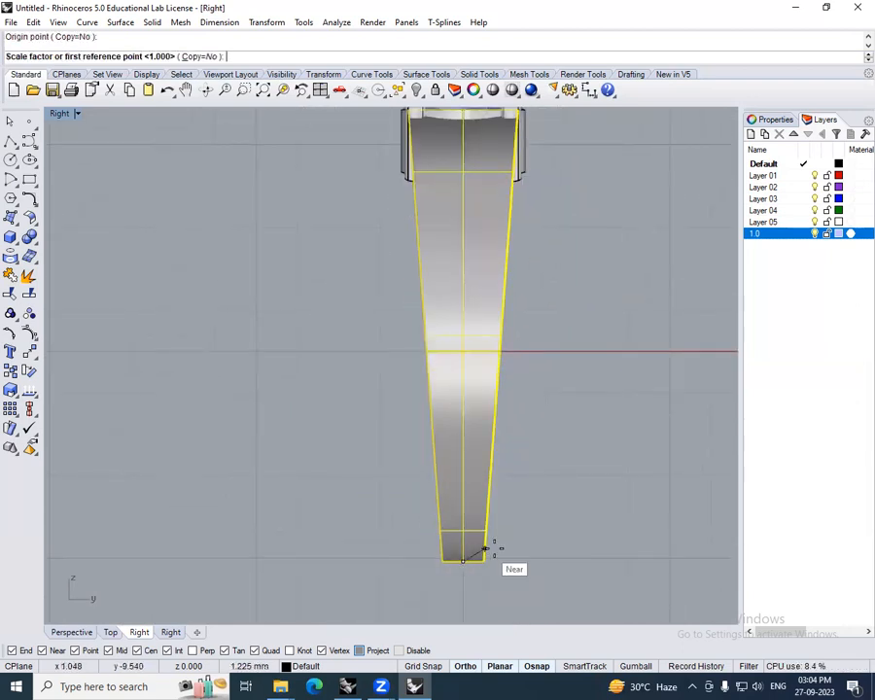
scroll(476, 564, down, 3)
click(483, 566)
key(Escape)
- Examine how the new tapered band meets the prongs and compare it with the ring in the design 2 file
ctrl+shift+right_drag(548, 537, 457, 294)
scroll(476, 315, up, 8)
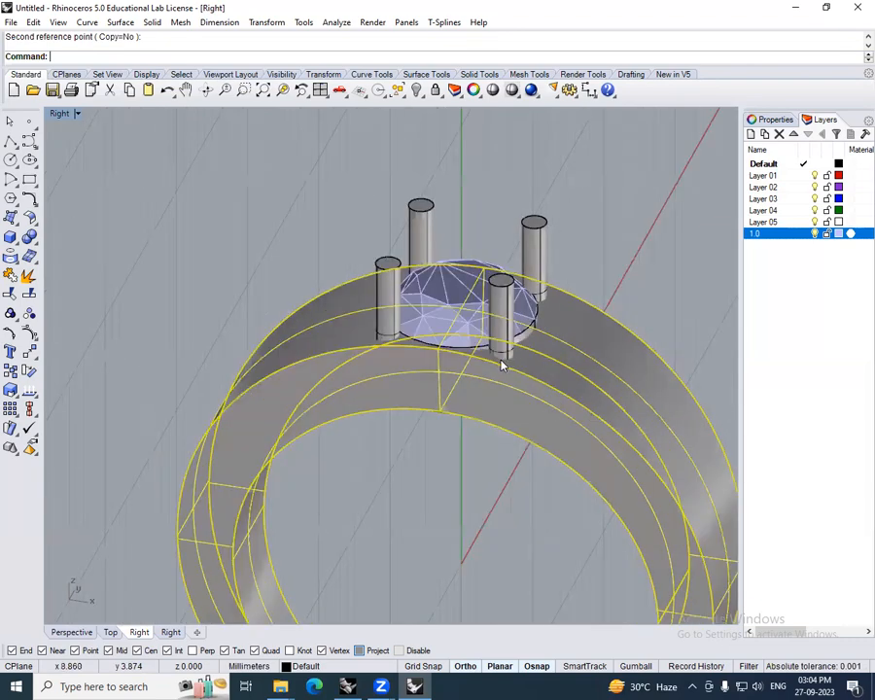
ctrl+shift+right_drag(489, 346, 472, 318)
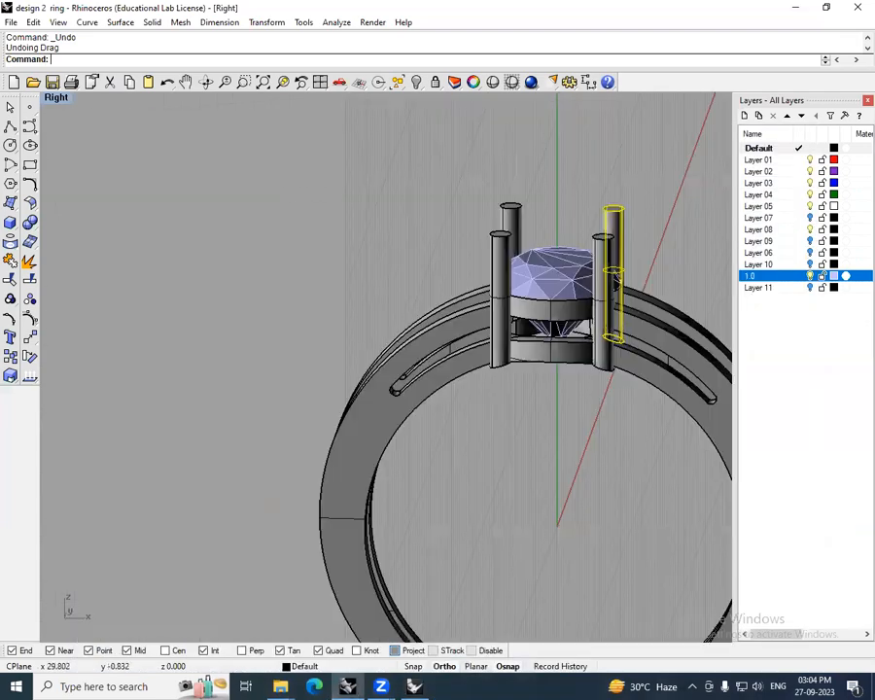
ctrl+shift+right_drag(614, 279, 599, 302)
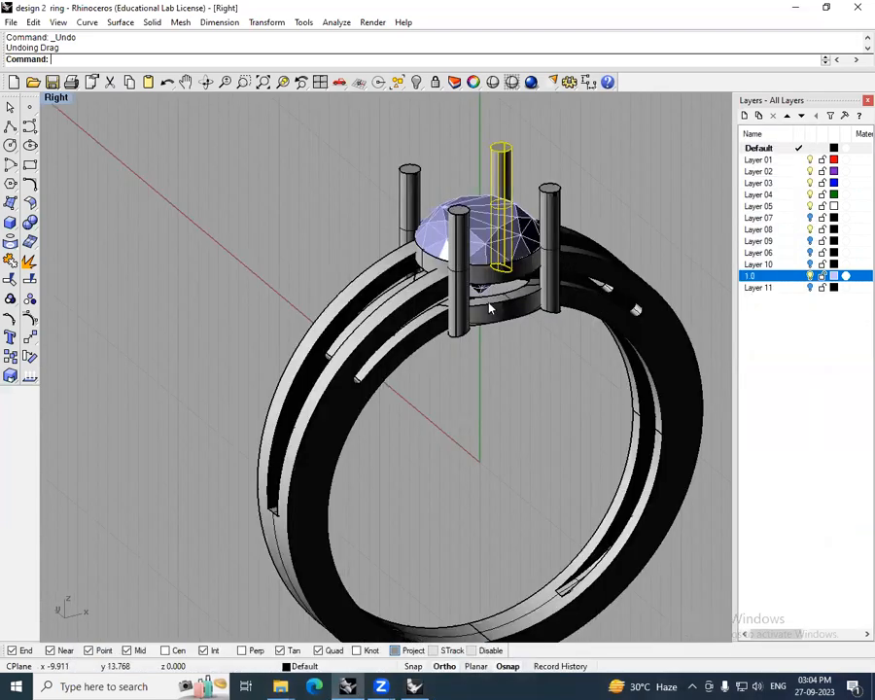
ctrl+shift+right_drag(489, 307, 489, 264)
scroll(490, 263, up, 4)
- In the Top view of design 2, try widening one half of the split band with Scale1D from the band's centreline
click(489, 334)
scroll(485, 342, down, 6)
ctrl+shift+right_drag(485, 342, 478, 378)
text(T)
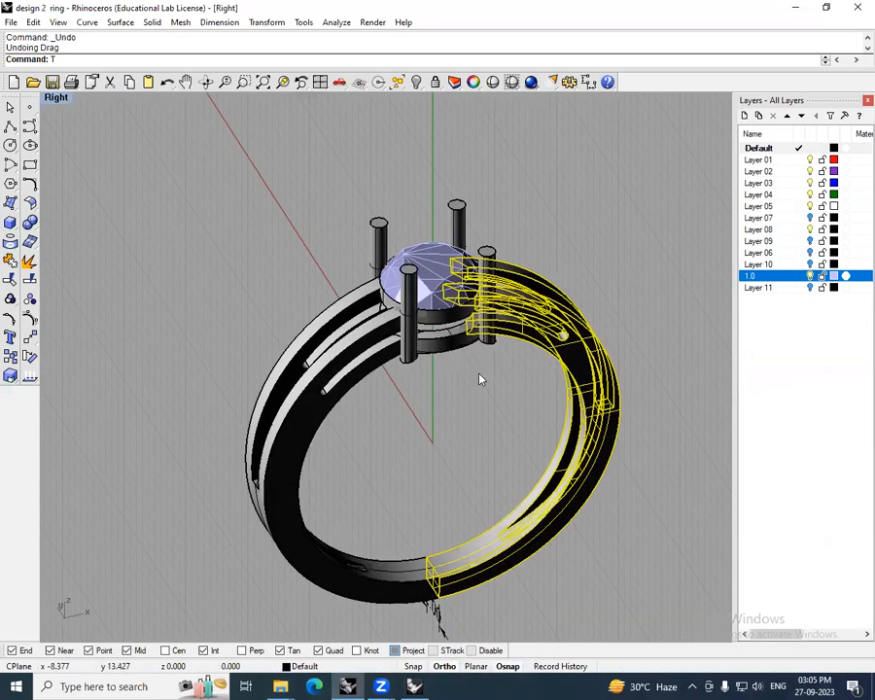
key(Return)
text(S1)
key(Return)
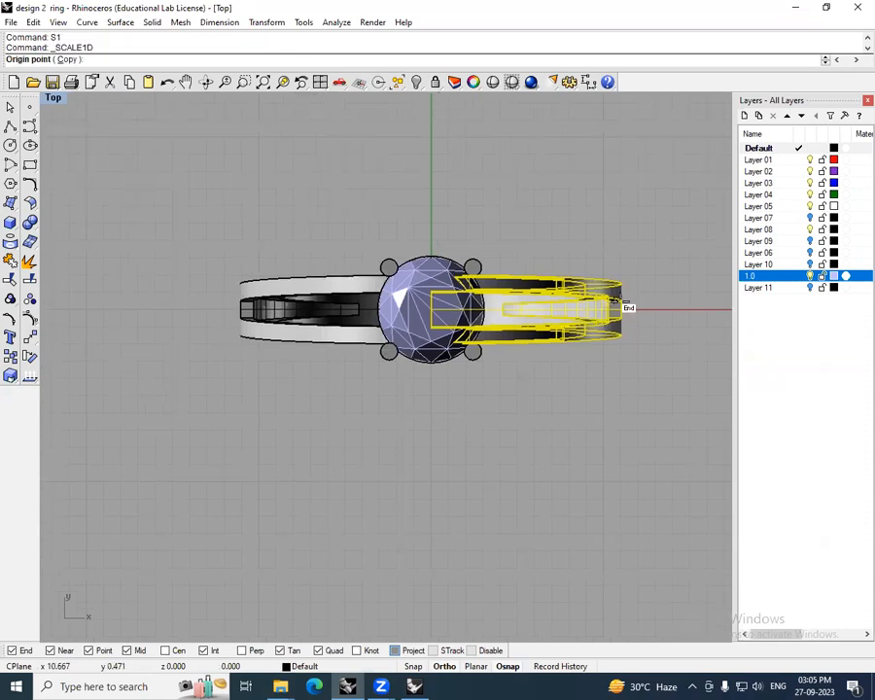
click(622, 309)
click(622, 231)
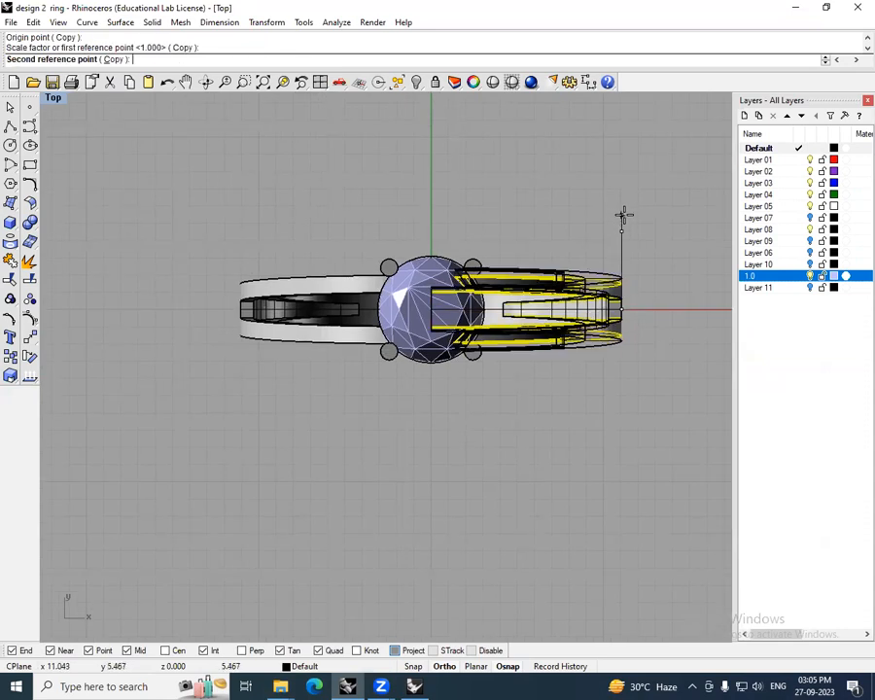
click(622, 203)
- Examine where the widened half of the band meets the prongs and the two setting rings
ctrl+shift+right_drag(623, 201, 550, 383)
ctrl+shift+right_drag(560, 252, 444, 335)
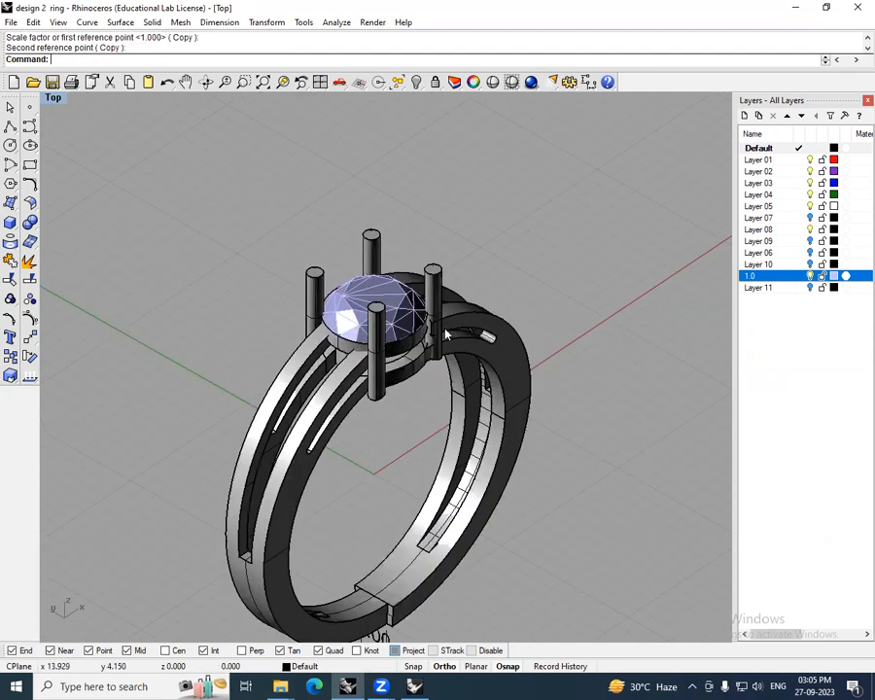
scroll(317, 288, up, 10)
scroll(350, 309, down, 5)
ctrl+shift+right_drag(352, 313, 579, 319)
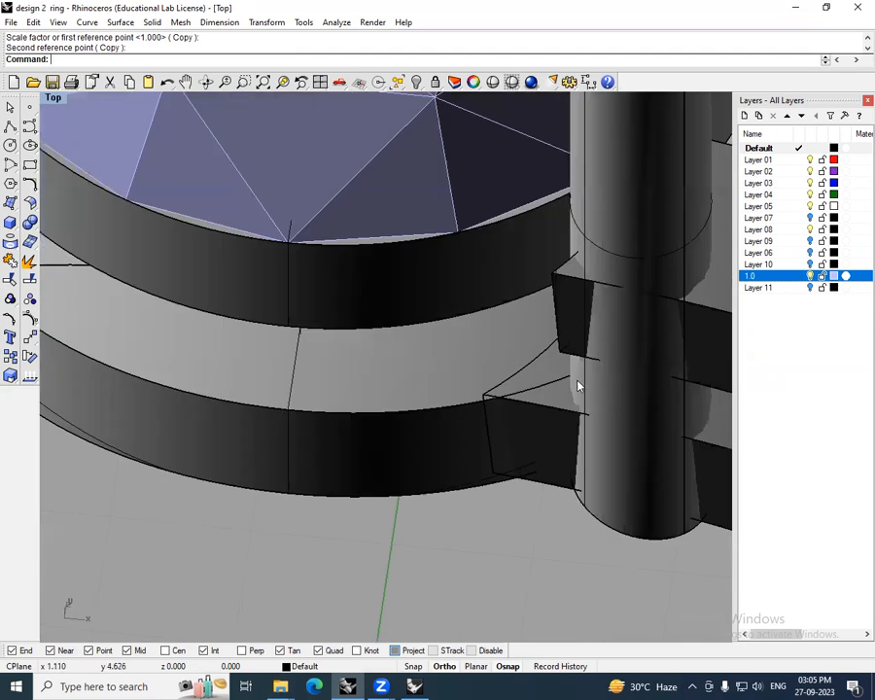
scroll(498, 422, down, 6)
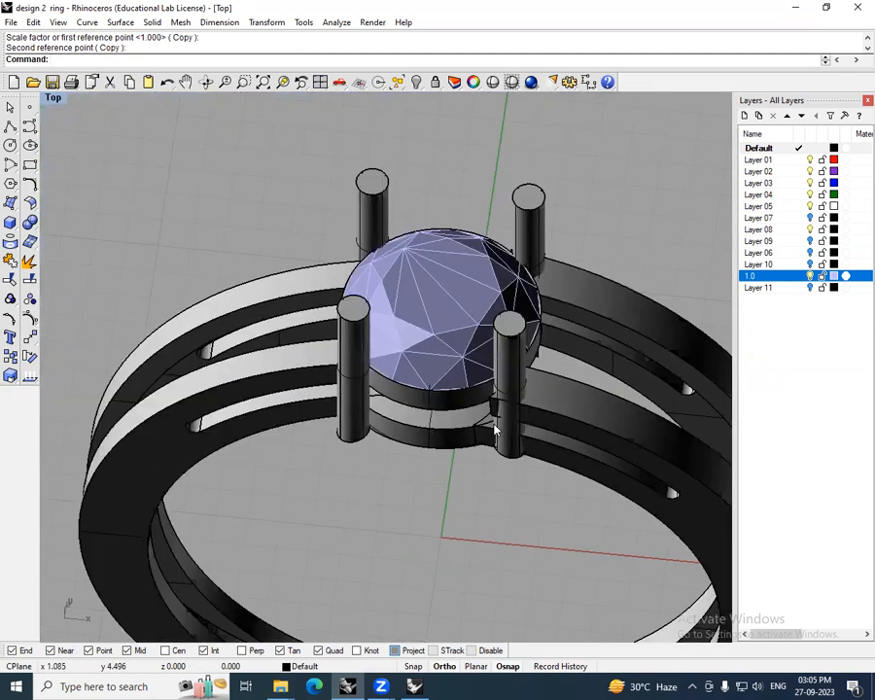
scroll(496, 428, down, 6)
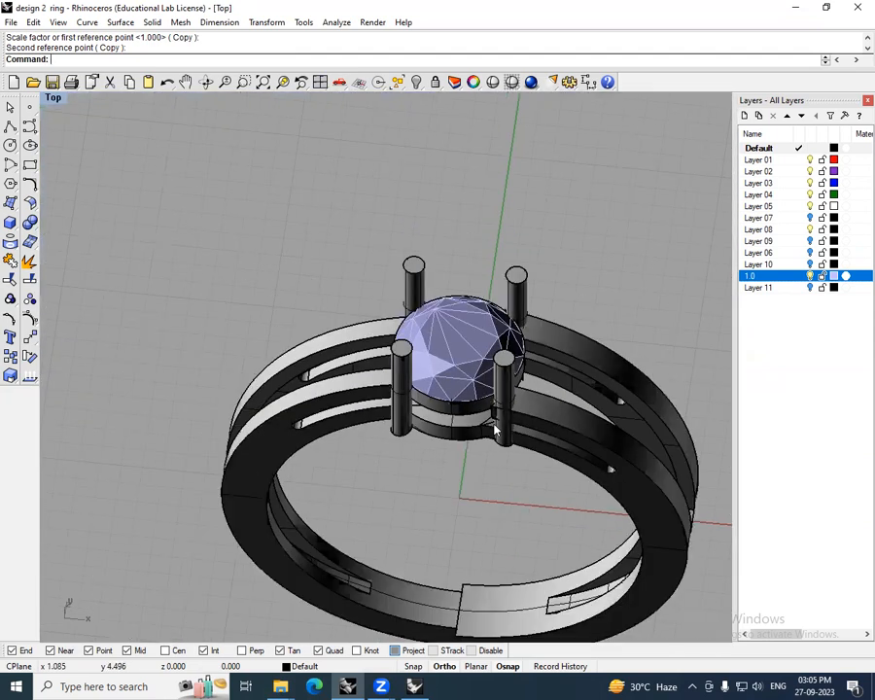
- Undo the one-direction scaling of the half band and the width dimension in the design 2 file
key(ctrl+z)
key(ctrl+z)
ctrl+shift+right_drag(501, 437, 590, 402)
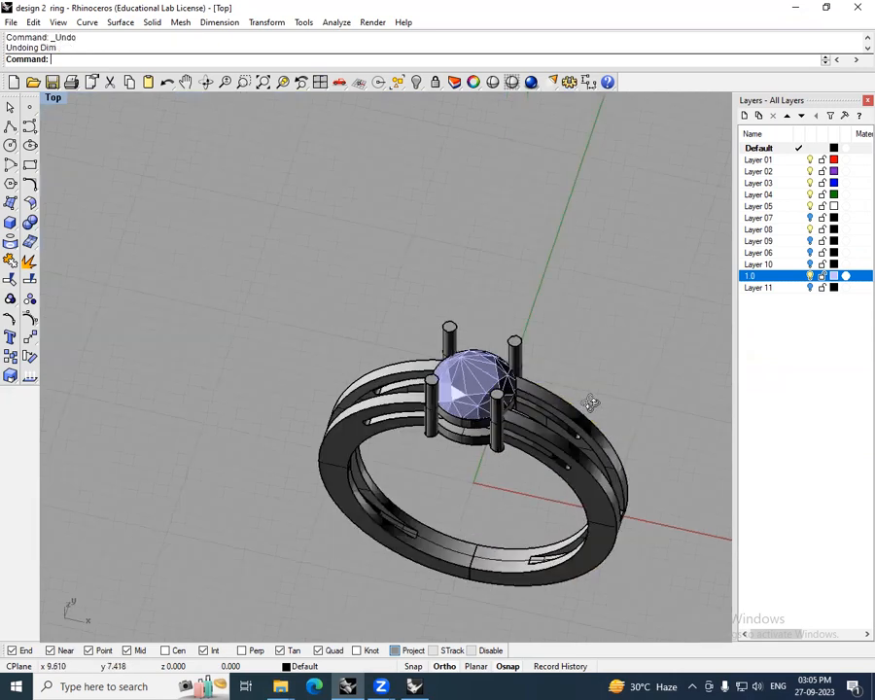
- Return to the untitled ring file and undo the band's tapering cut, the cutter's mirroring and extrusion, and the cut plane
ctrl+shift+right_drag(558, 475, 442, 659)
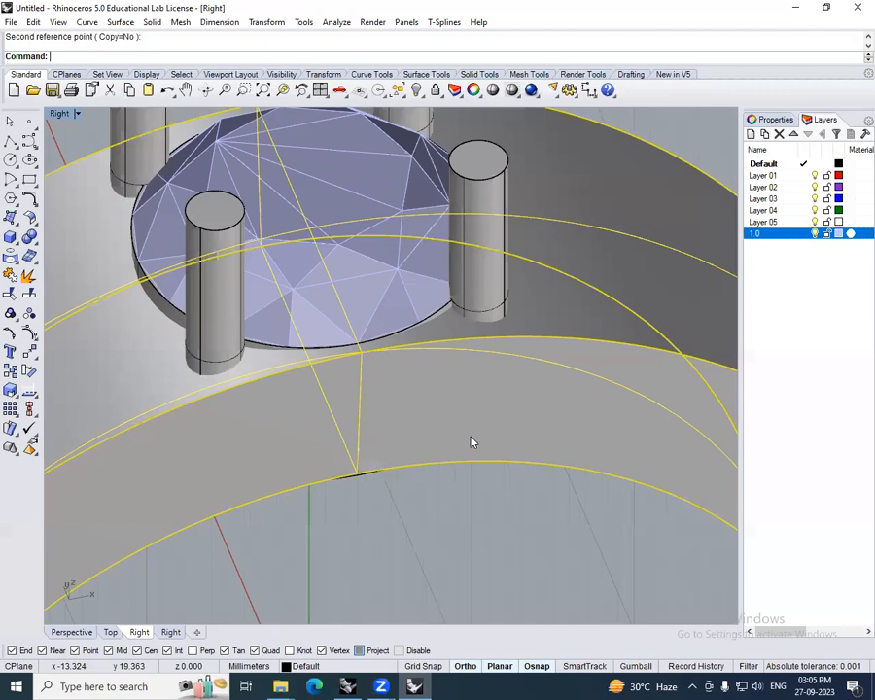
key(ctrl+F3)
scroll(470, 440, down, 5)
key(ctrl+z)
click(598, 426)
scroll(458, 464, up, 4)
click(511, 394)
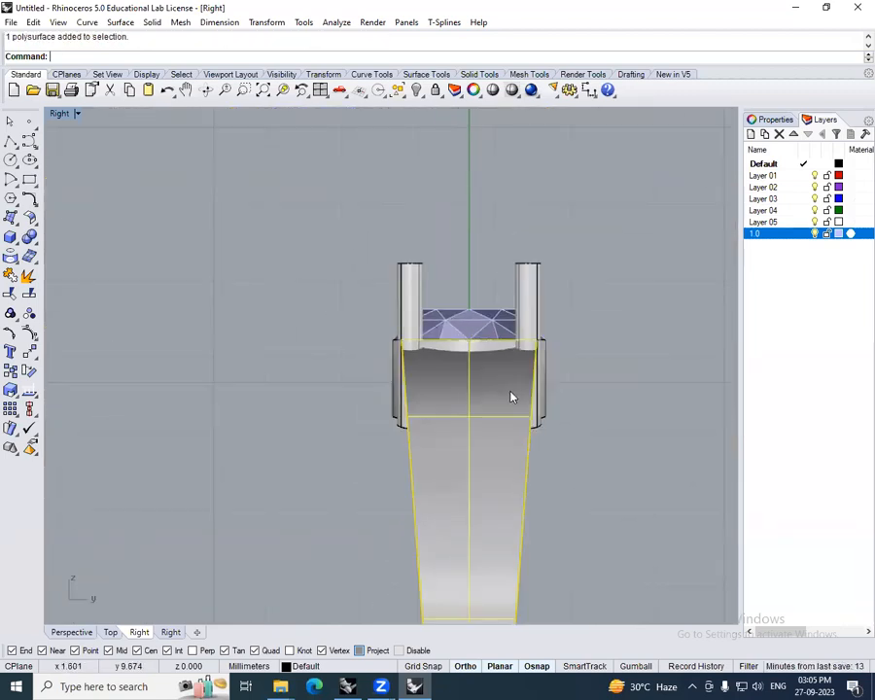
scroll(535, 438, down, 7)
key(ctrl+z)
scroll(556, 421, up, 3)
key(ctrl+z)
key(ctrl+z)
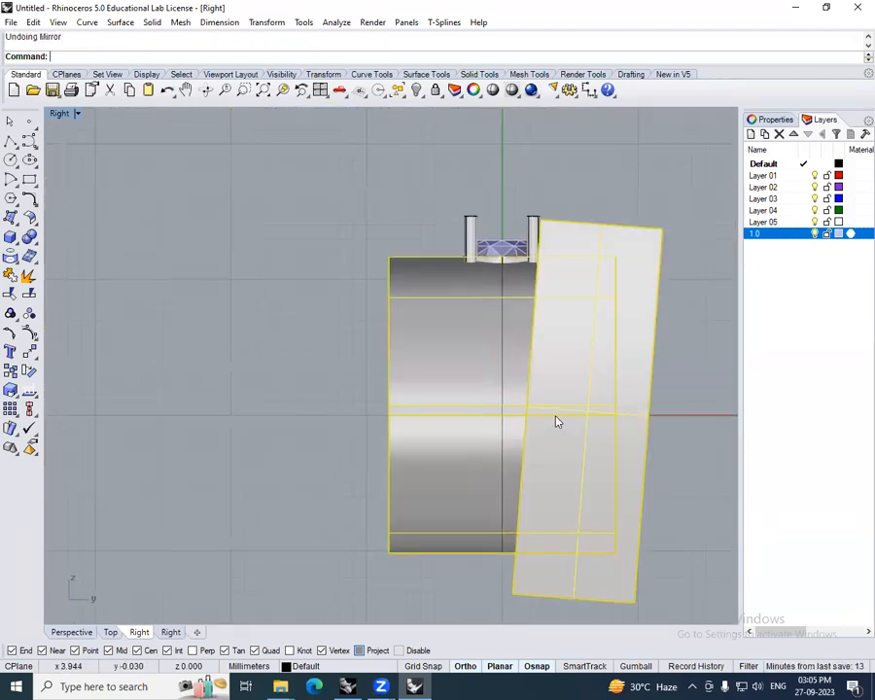
scroll(540, 292, up, 4)
scroll(527, 277, up, 2)
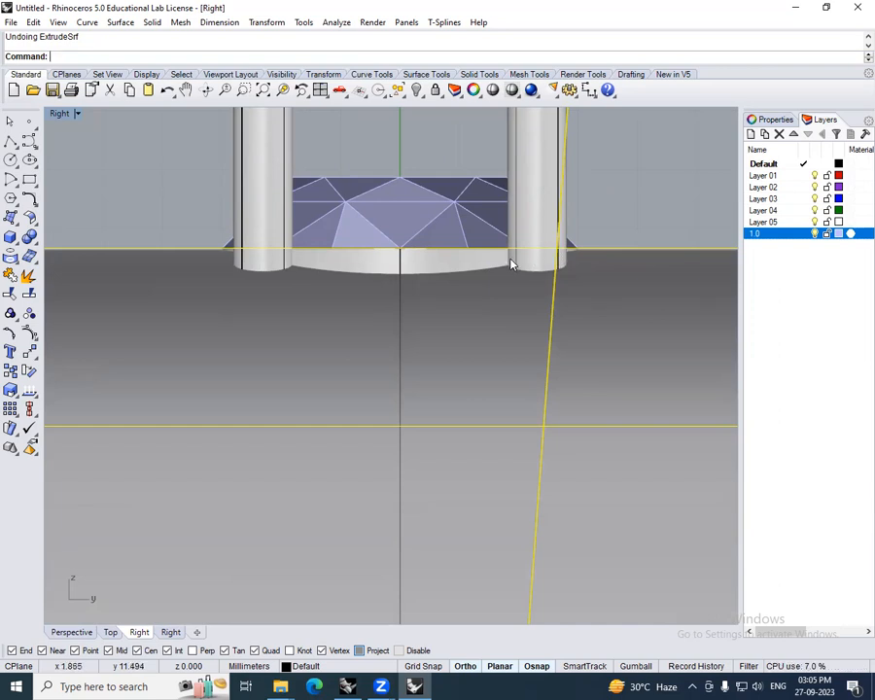
scroll(513, 264, down, 5)
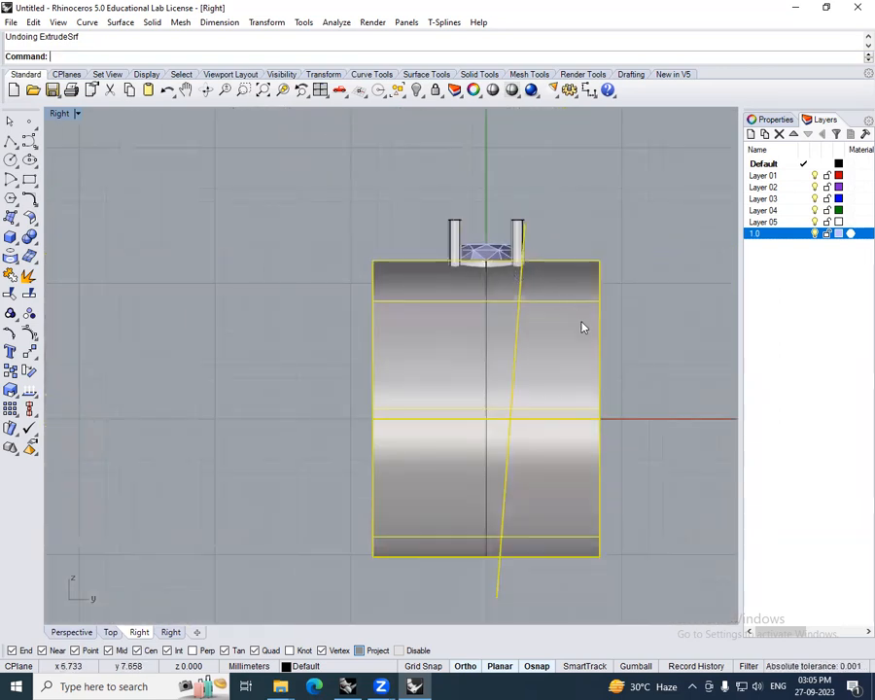
key(ctrl+z)
- Create a slanted cut plane through the wide band, running from its bottom edge up through the prong on one side
right_drag(566, 410, 566, 377)
text(CUTPLANE)
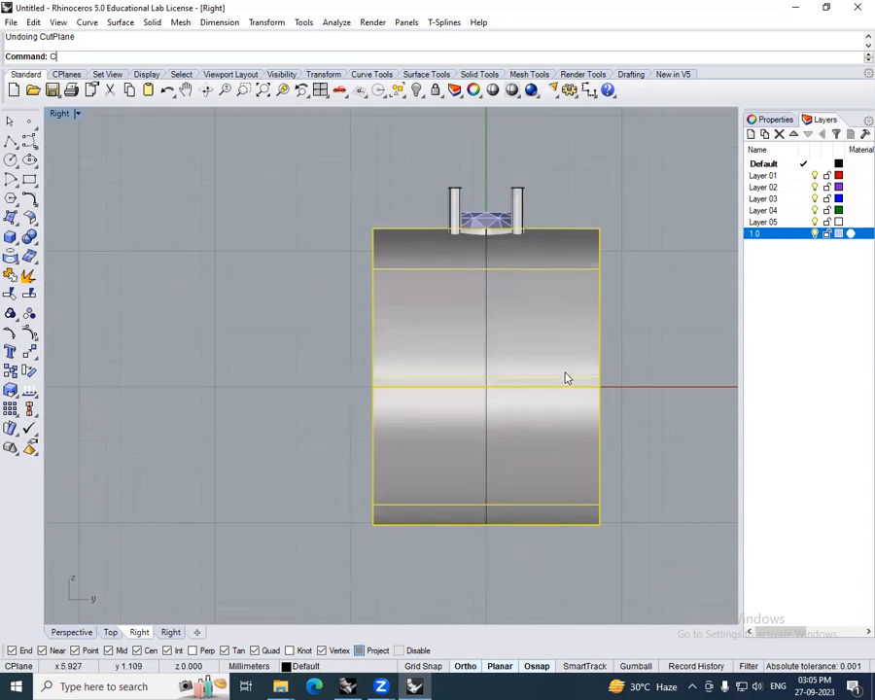
key(Return)
right_drag(537, 520, 533, 450)
click(500, 461)
scroll(509, 323, down, 2)
right_drag(508, 323, 545, 486)
scroll(558, 319, up, 2)
scroll(558, 315, up, 2)
click(549, 266)
- Extrude the slanted cut plane outward into a solid block covering the waste side of the band
scroll(542, 350, up, 4)
click(540, 363)
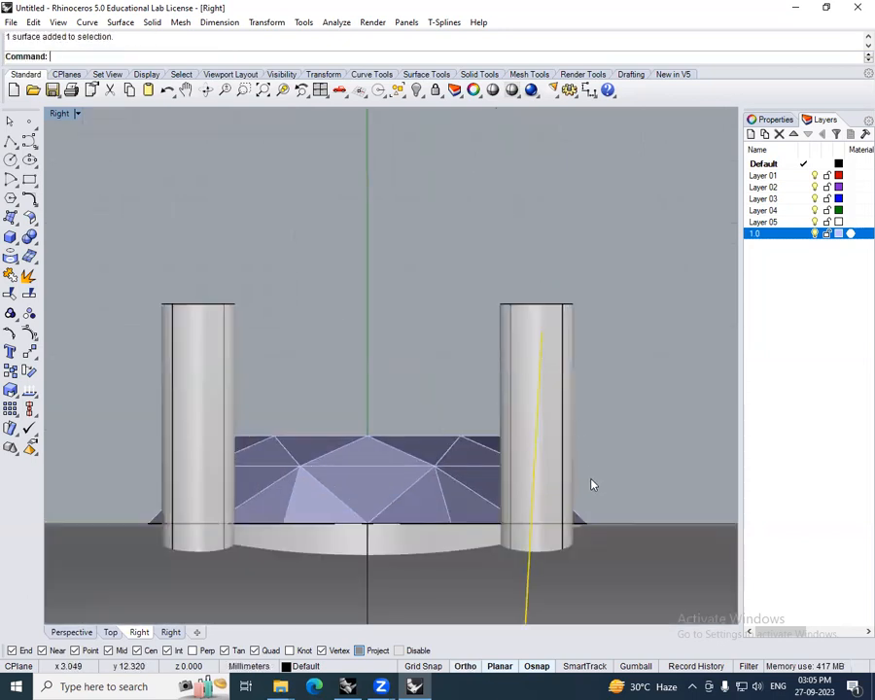
scroll(518, 452, down, 4)
right_drag(518, 452, 510, 377)
scroll(518, 436, down, 6)
text(ES)
key(Return)
click(648, 425)
- Mirror the cutting block to the other side of the band across the vertical axis through the origin, keeping the original
scroll(637, 420, down, 5)
click(624, 412)
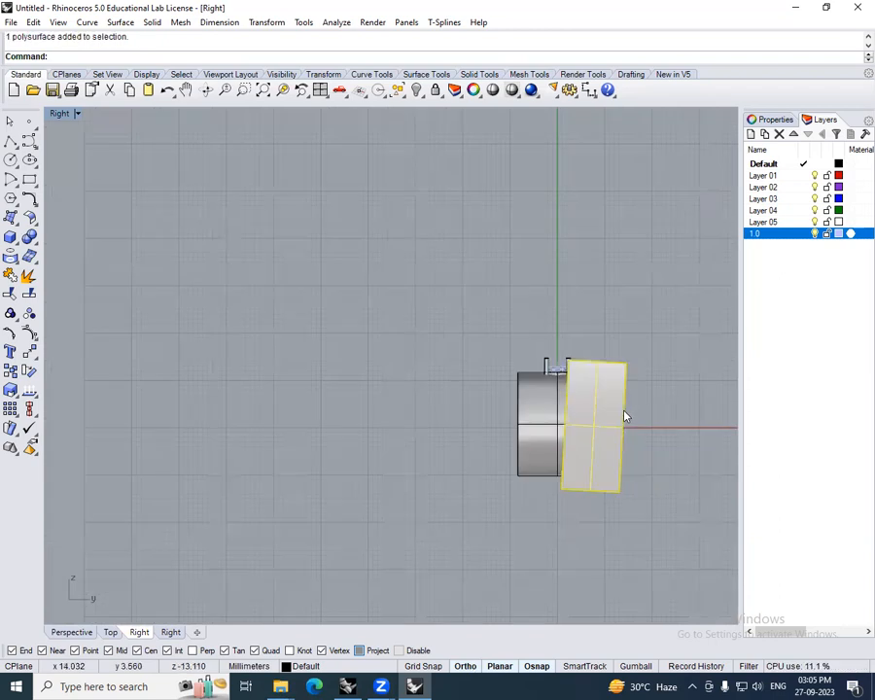
text(MI)
key(Return)
text(0)
key(Return)
click(581, 289)
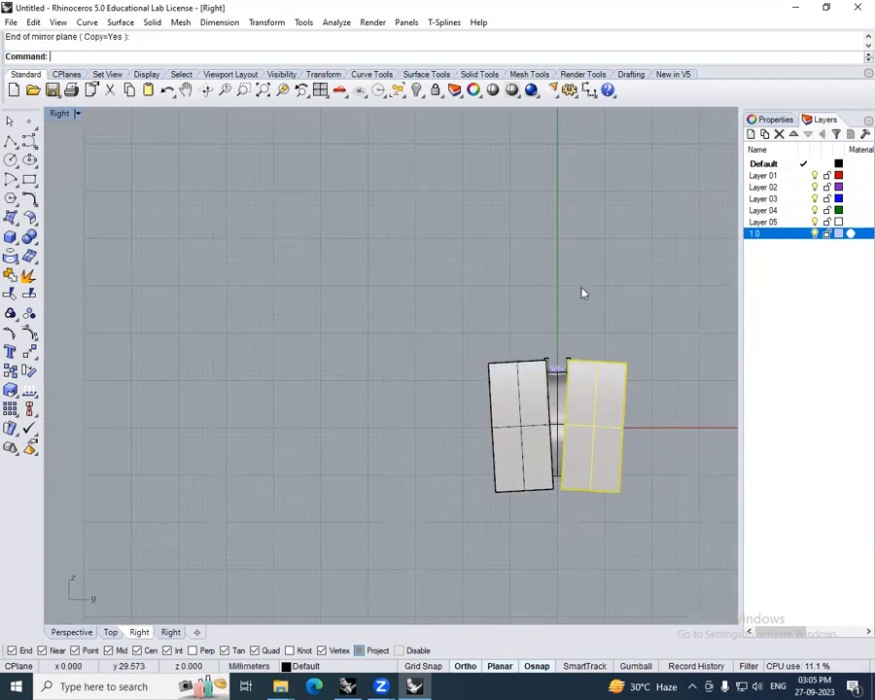
- Subtract both slanted cutting blocks from the wide band with a Boolean difference
scroll(576, 381, up, 9)
click(530, 393)
scroll(544, 451, down, 6)
right_drag(544, 451, 552, 343)
text(BD)
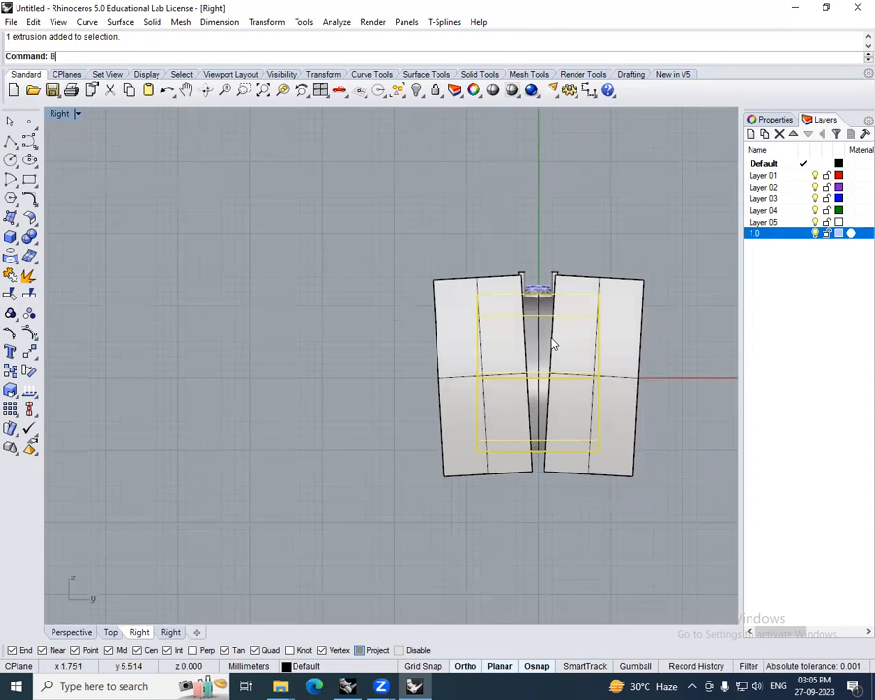
key(Return)
click(583, 361)
click(486, 358)
key(Return)
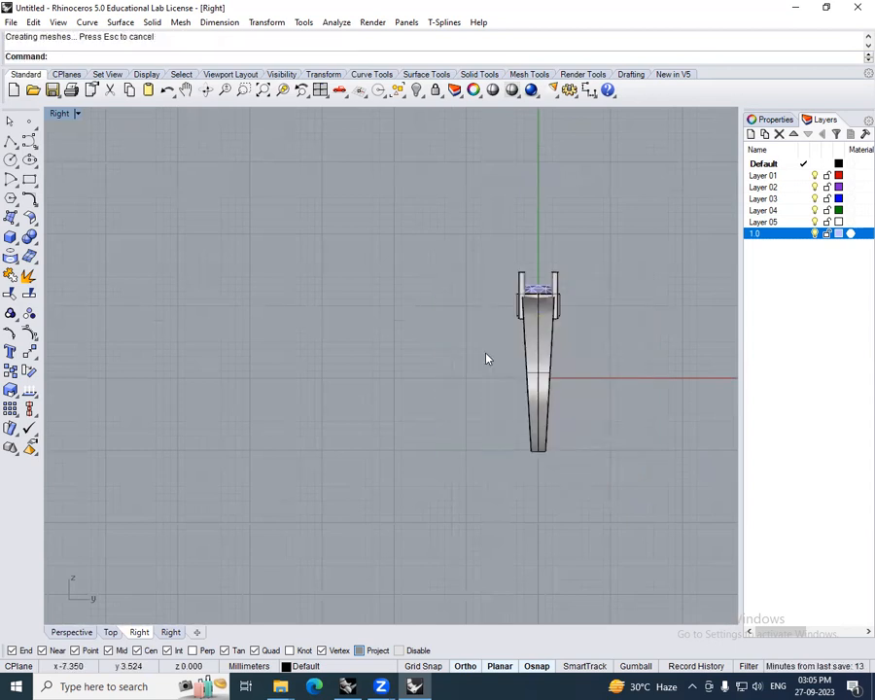
- Examine from several angles how the recut tapered band runs into the prongs and the setting
ctrl+shift+right_drag(486, 358, 681, 390)
scroll(441, 326, up, 6)
ctrl+shift+right_drag(426, 296, 651, 335)
scroll(348, 289, up, 4)
ctrl+shift+right_drag(348, 289, 236, 279)
scroll(236, 279, up, 5)
scroll(279, 292, down, 2)
ctrl+shift+right_drag(350, 340, 328, 347)
scroll(327, 347, down, 4)
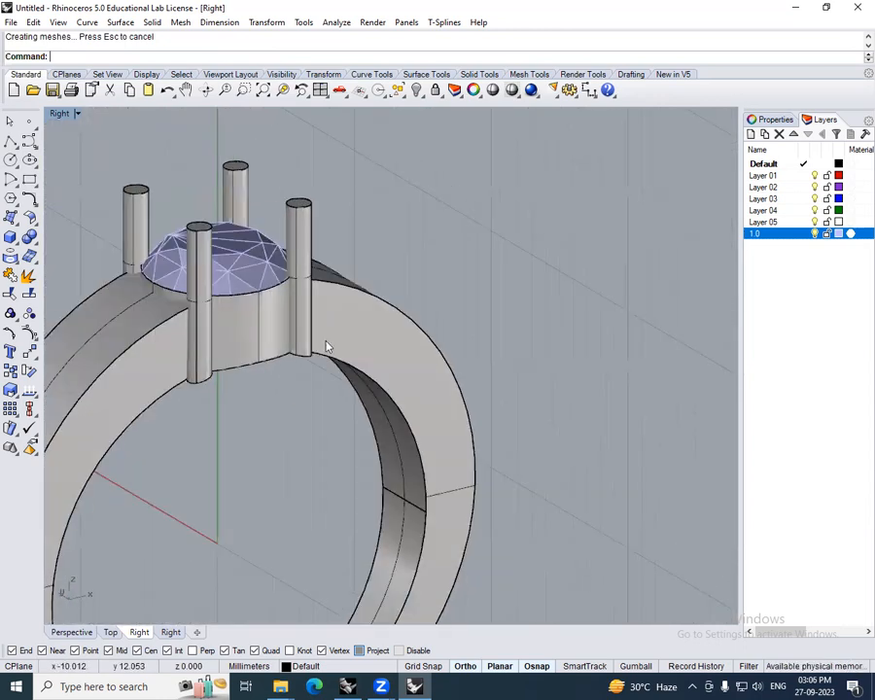
ctrl+shift+right_drag(408, 380, 329, 342)
- In a wireframe Front view, offset the band's outer profile curve 0.75 mm inward
text(f)
key(Return)
right_drag(392, 368, 410, 304)
click(488, 334)
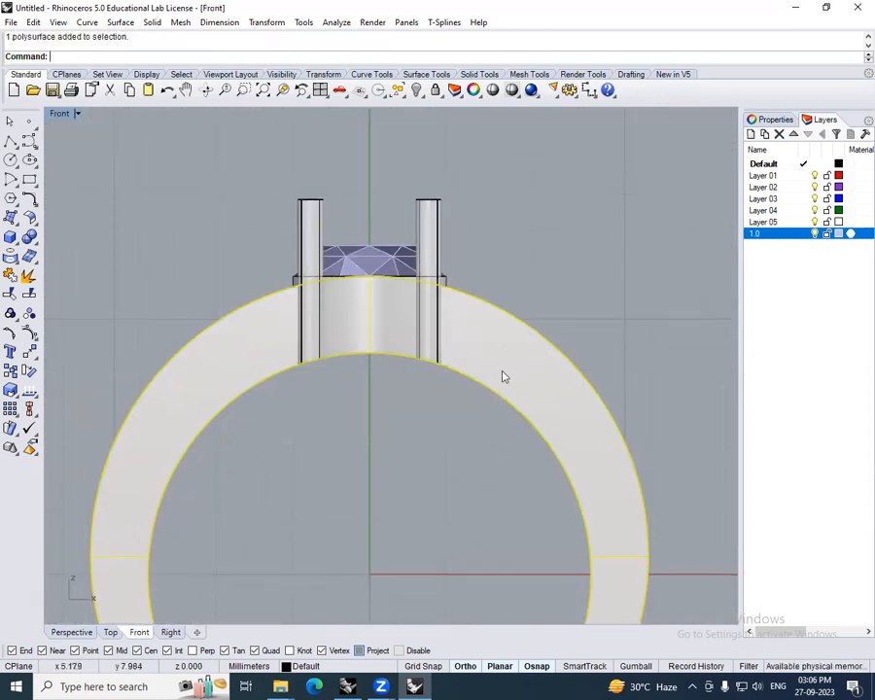
right_drag(499, 373, 513, 336)
scroll(505, 325, down, 4)
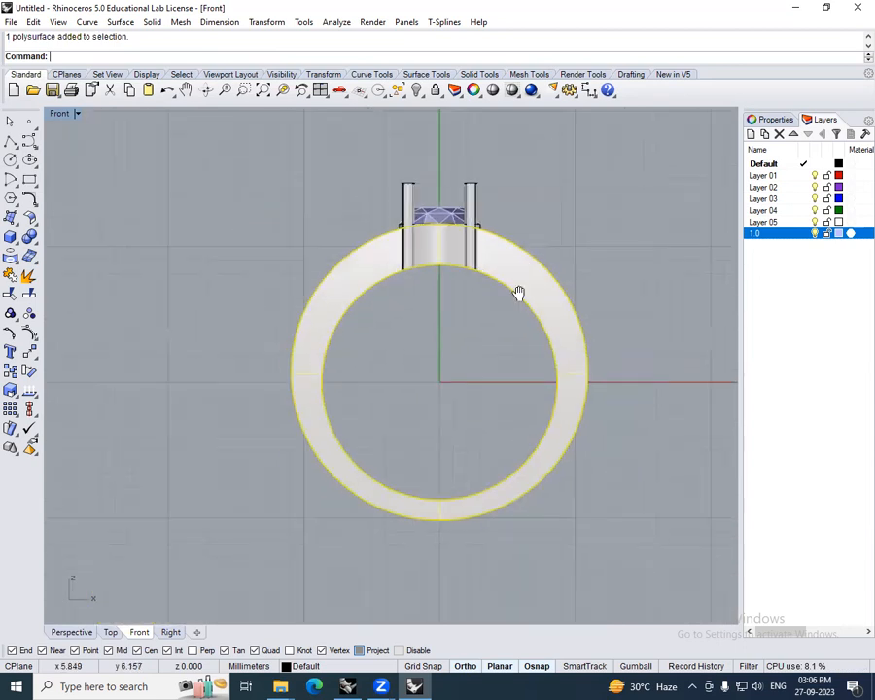
key(ctrl+alt+w)
key(Escape)
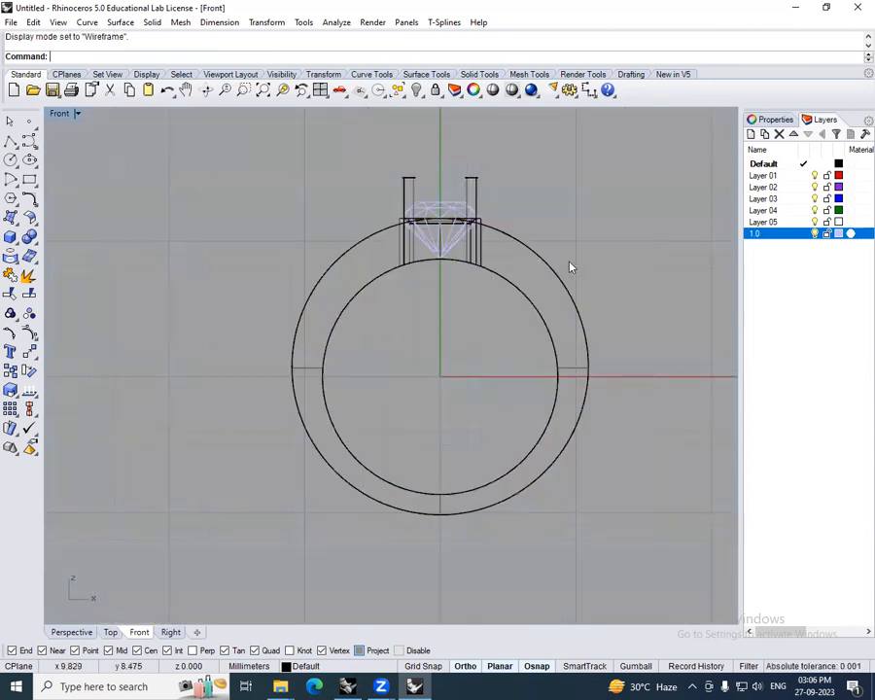
click(562, 275)
click(587, 295)
right_drag(554, 337, 585, 339)
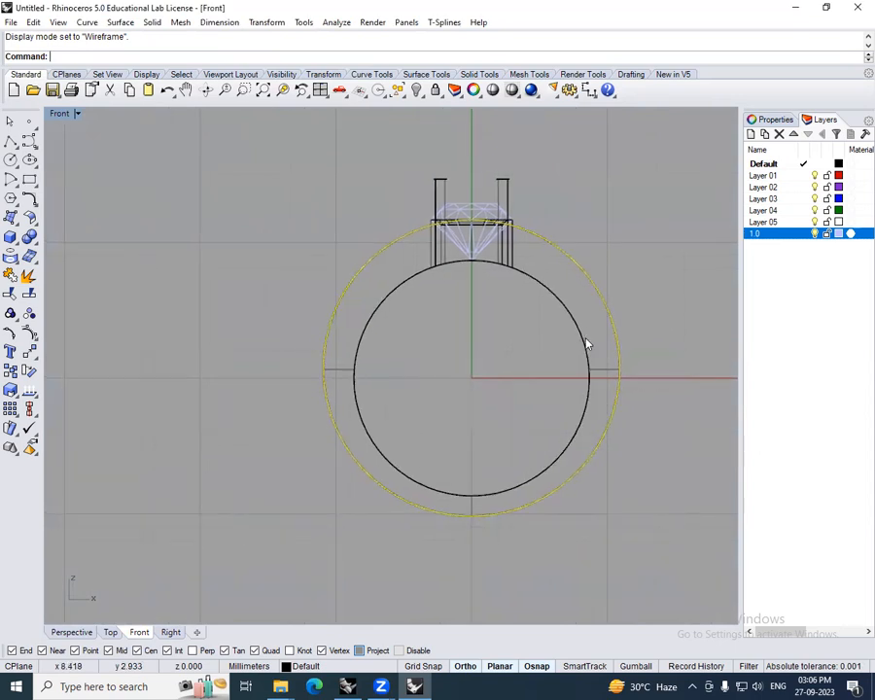
right_click(564, 343)
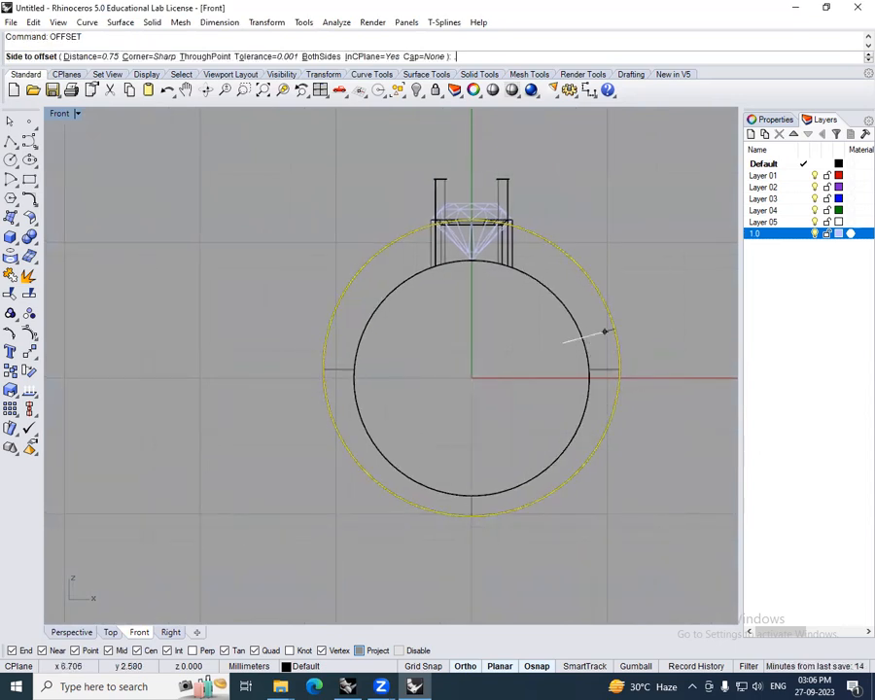
text(.75)
key(Return)
click(560, 340)
- Offset the inner finger circle inward by the same distance and select both offset curves
click(577, 317)
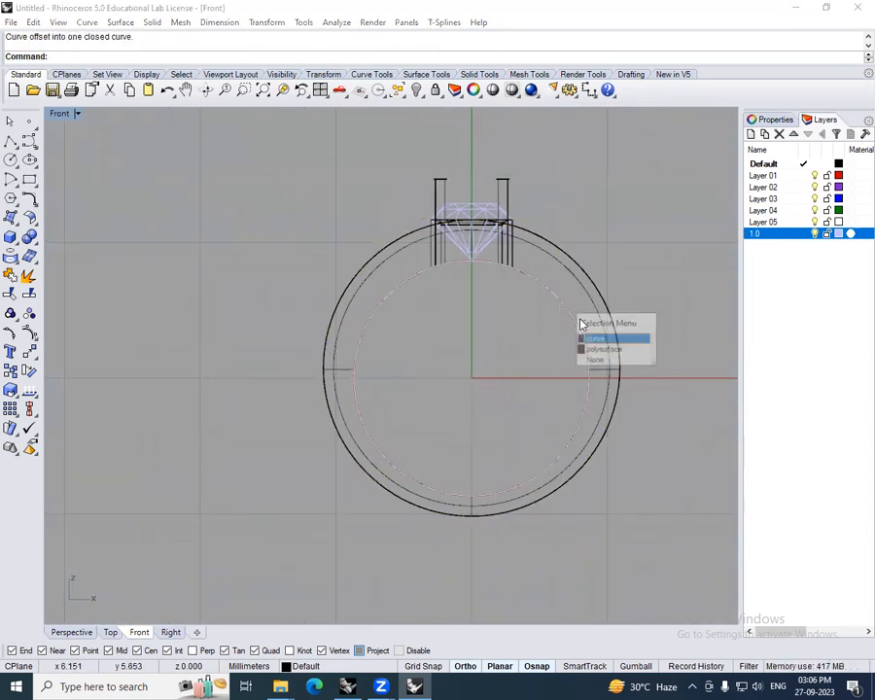
click(598, 342)
right_click(569, 340)
click(552, 337)
click(557, 315)
shift+click(583, 290)
- Check the position of the two offset curves against the shaded band in the Right and Front views
key(ctrl+alt+s)
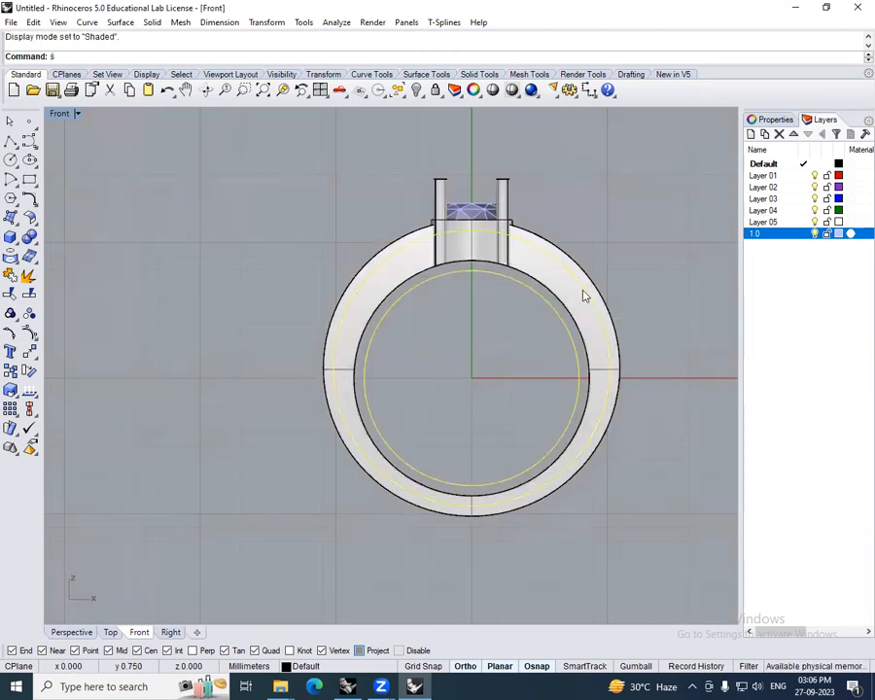
text(r)
key(Return)
right_drag(583, 292, 558, 285)
text(r)
key(Return)
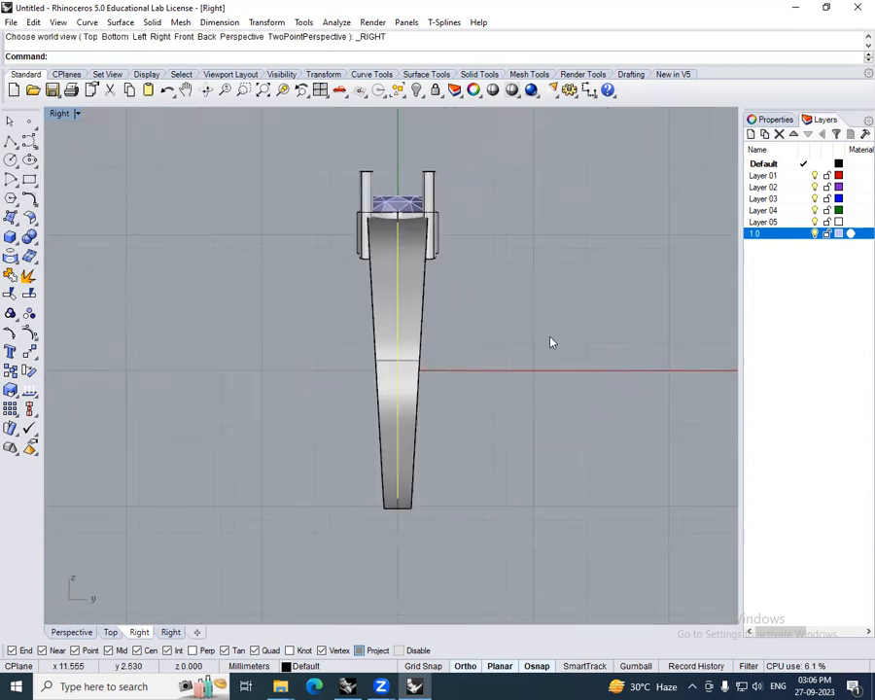
right_drag(548, 337, 555, 324)
text(f)
key(Return)
scroll(515, 300, up, 5)
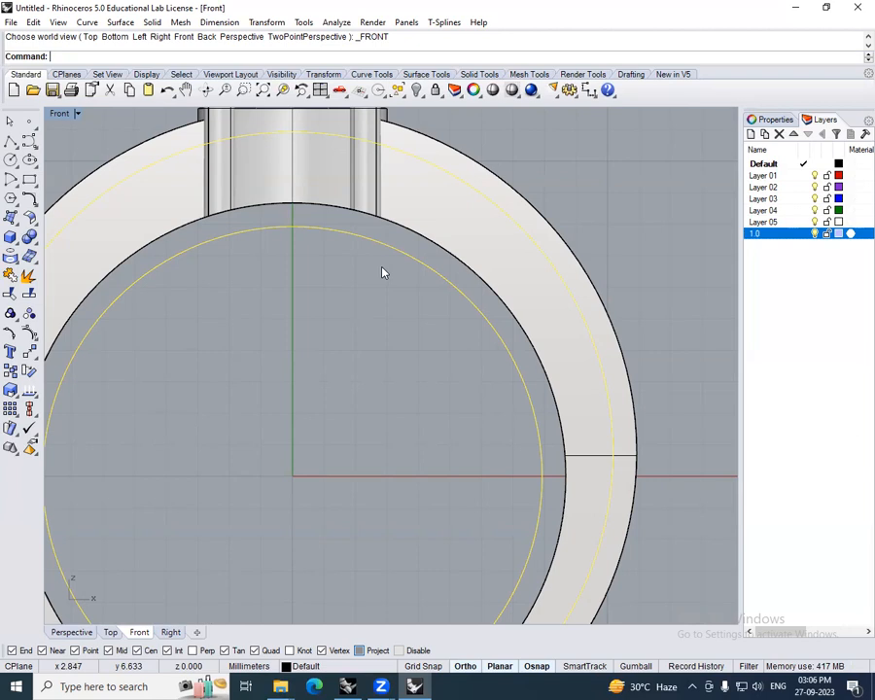
scroll(445, 343, down, 3)
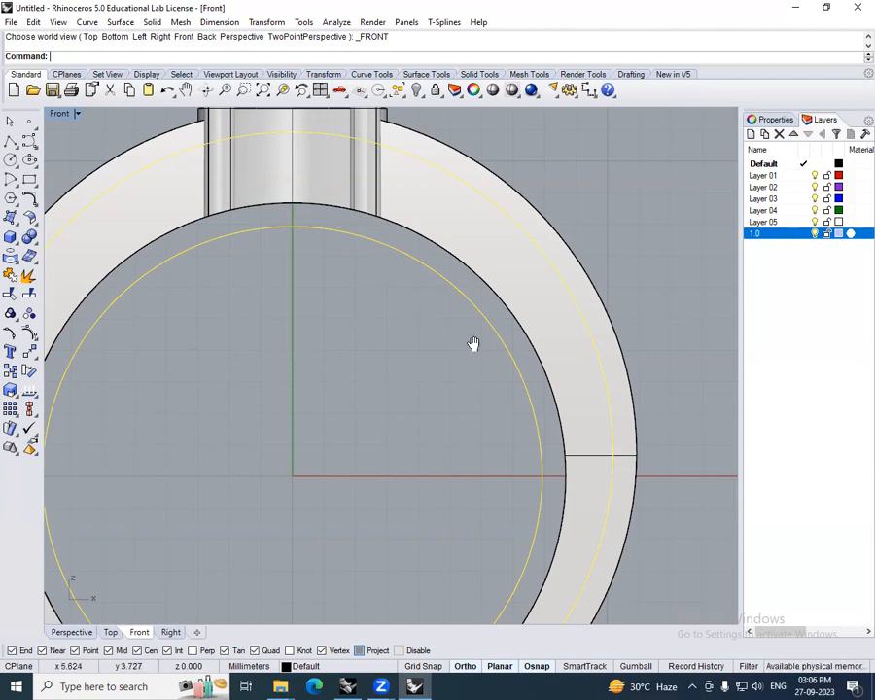
scroll(486, 342, down, 2)
right_drag(511, 320, 472, 263)
- Extrude the two offset curves about 5.5 mm to both sides as a solid and select the resulting extrusion
key(ctrl+F3)
text(EX)
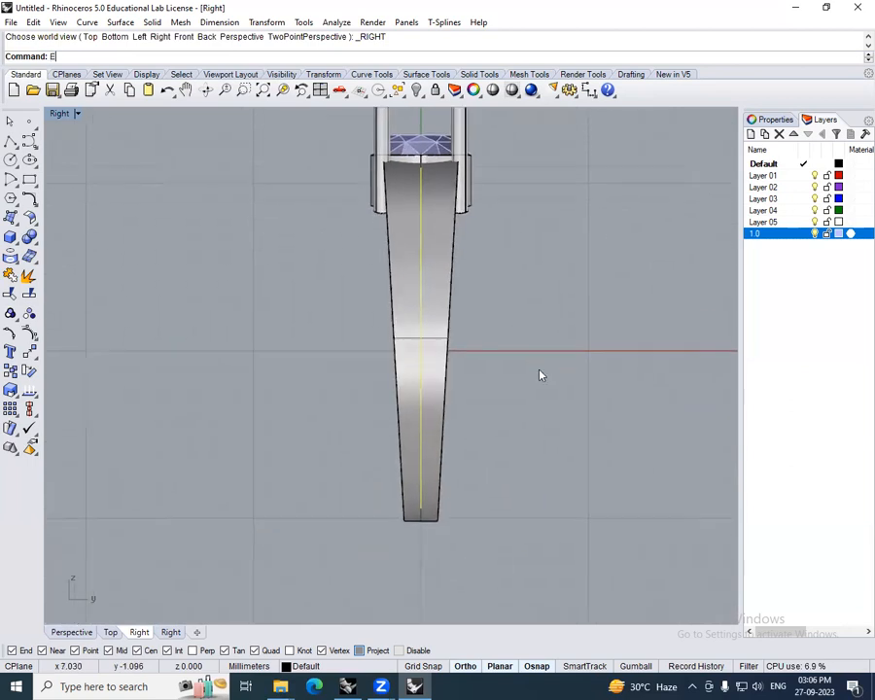
key(space)
right_drag(521, 338, 565, 410)
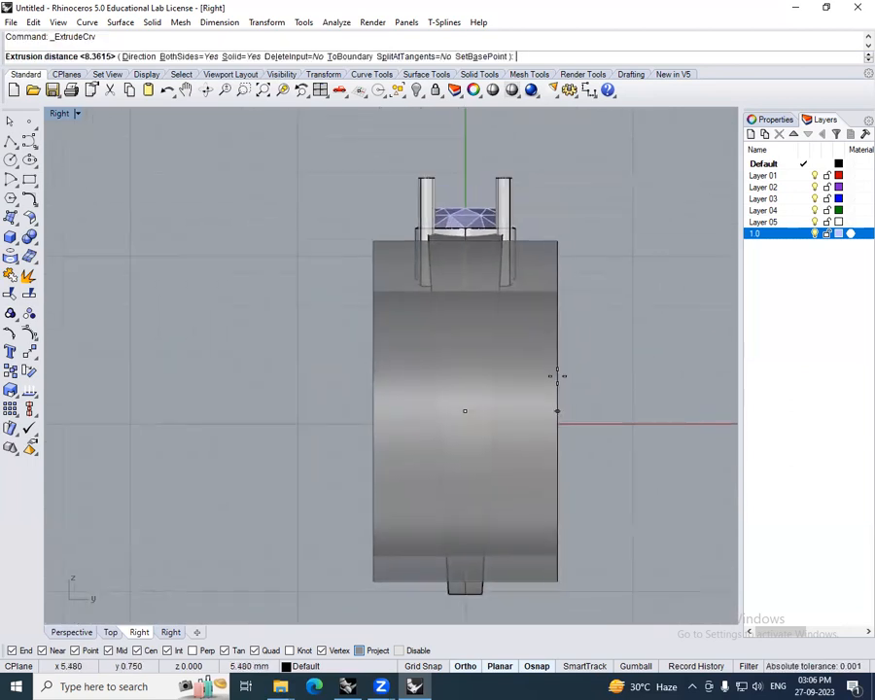
click(560, 373)
scroll(549, 359, down, 5)
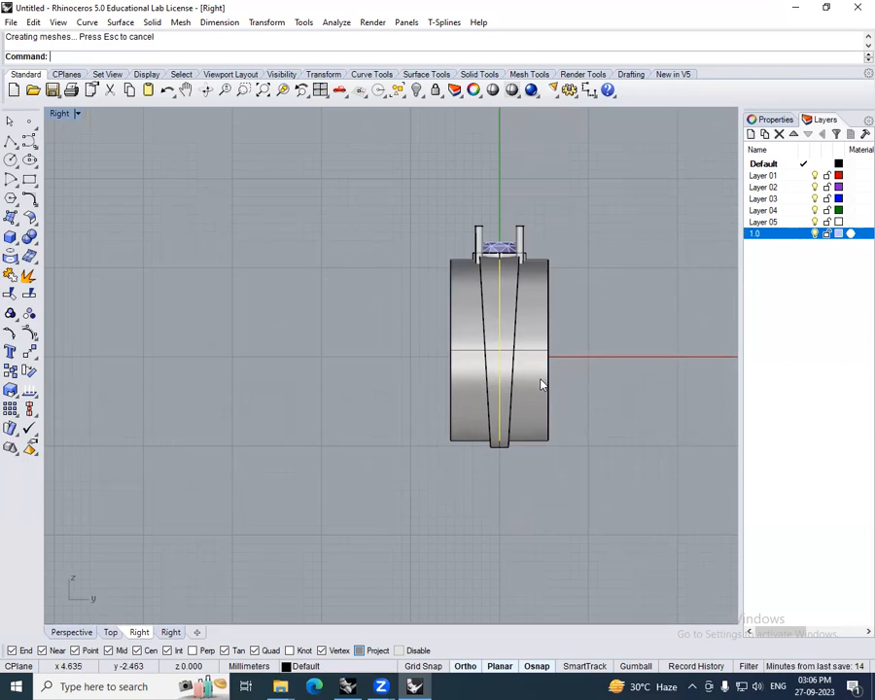
key(ctrl+alt+w)
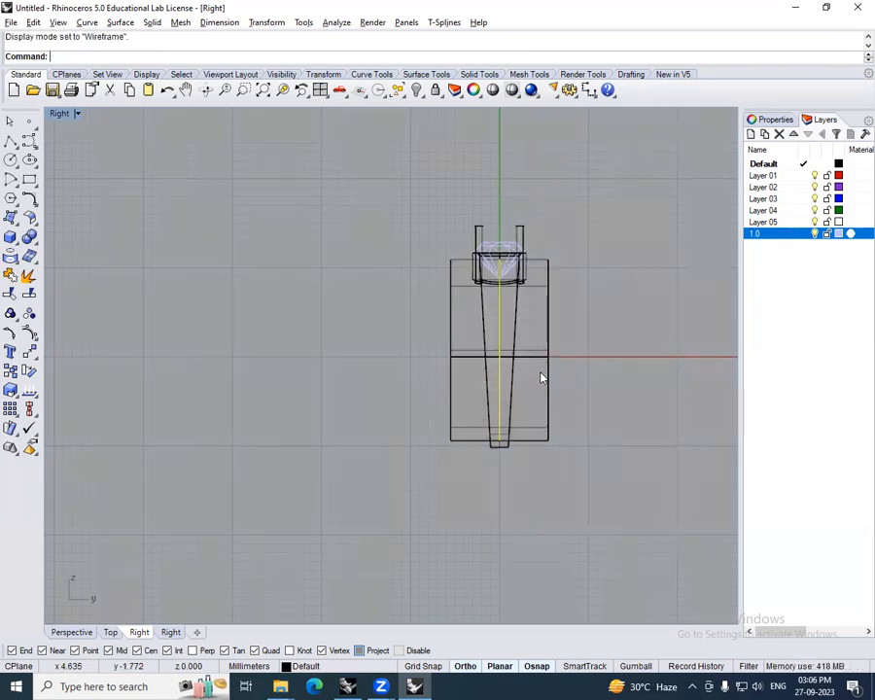
scroll(531, 366, up, 3)
click(528, 351)
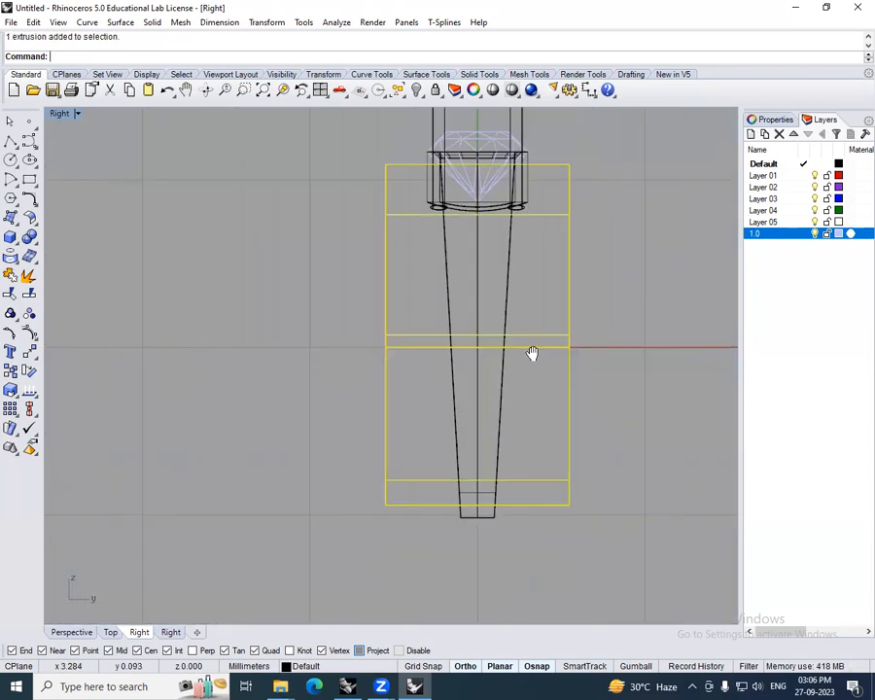
right_drag(529, 352, 552, 402)
- Try a slanted cut plane through the extrusion, between the band's centreline and its tapered edge
text(utplane)
key(Return)
scroll(506, 350, up, 5)
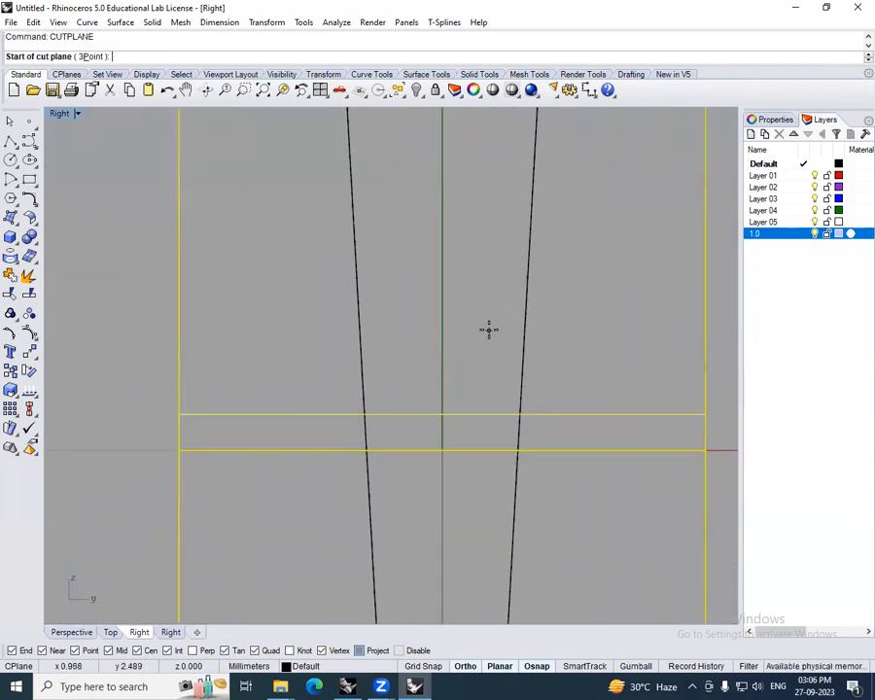
click(489, 332)
click(486, 372)
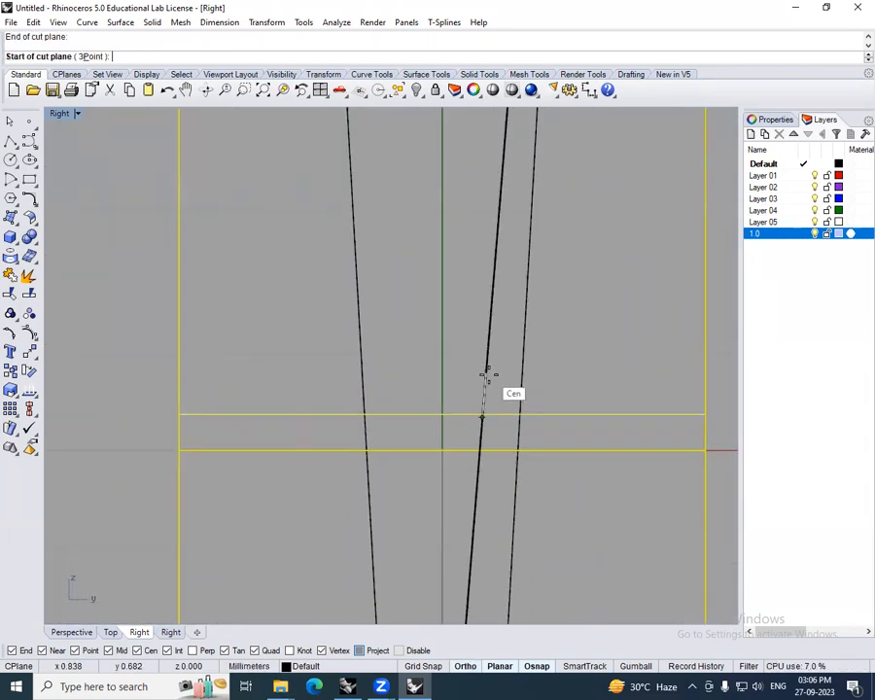
scroll(486, 374, down, 5)
key(Escape)
key(ctrl+z)
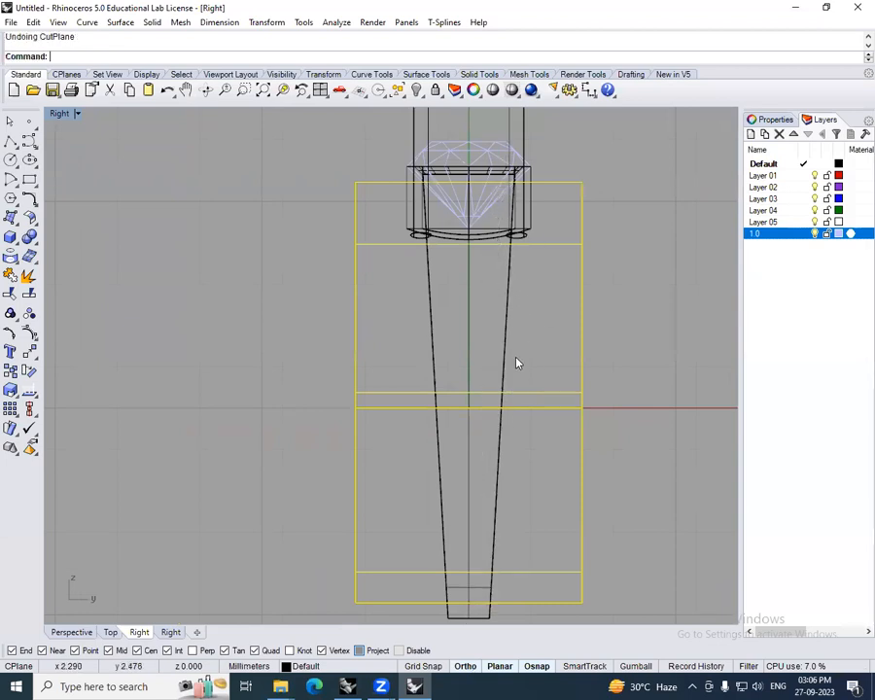
- Create a cut plane through the extrusion along the band's tapered side edge, starting from the band's bottom corner
right_drag(517, 361, 520, 347)
key(ctrl+alt+s)
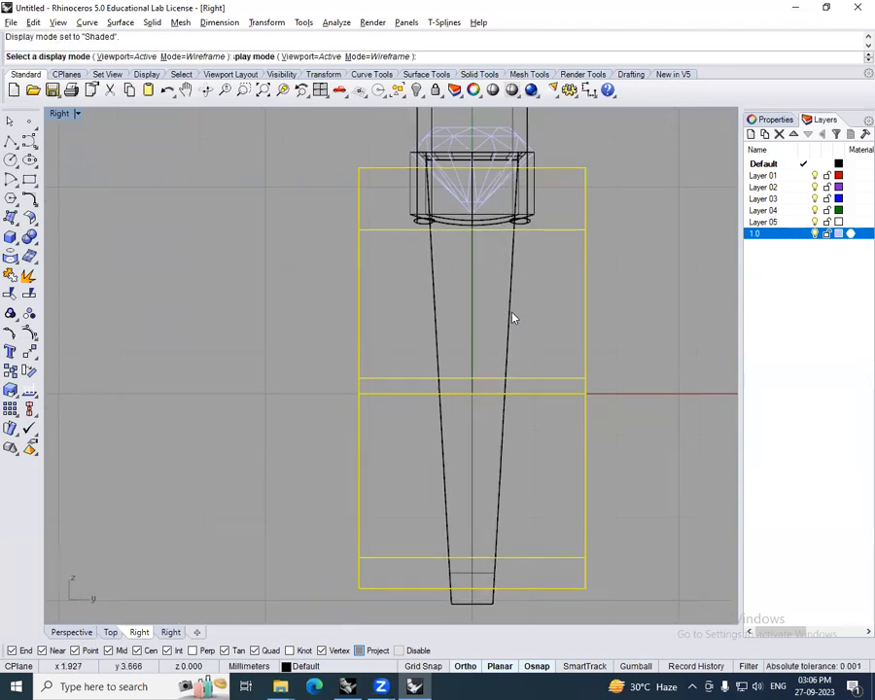
text(scc)
key(Return)
right_drag(494, 574, 494, 554)
text(cc)
key(Return)
click(493, 555)
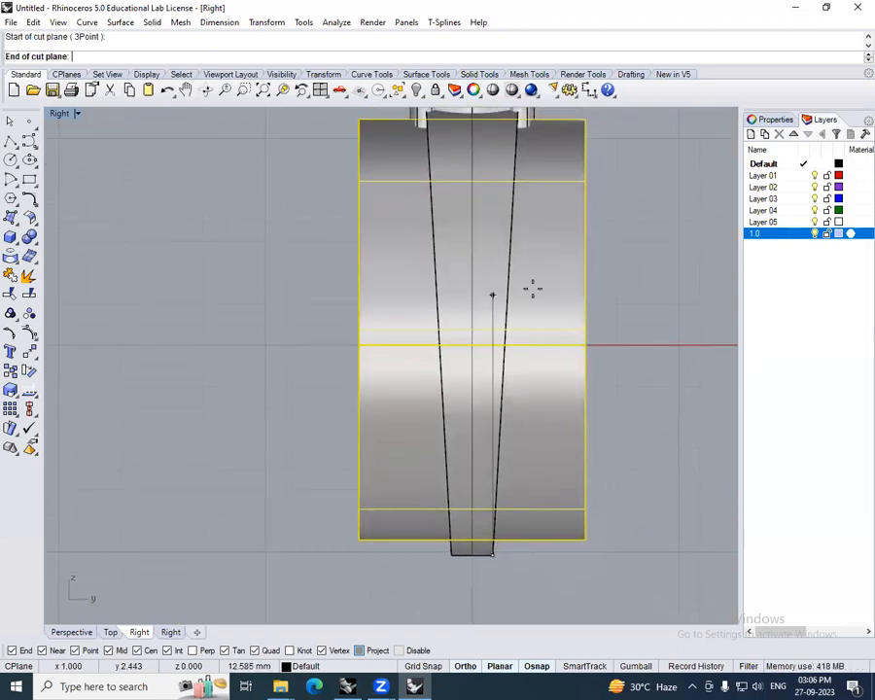
click(516, 259)
- Finish the cut plane along the band's tapered side edge and switch the Right view to wireframe display
scroll(516, 311, down, 2)
right_drag(516, 311, 515, 350)
key(ctrl+alt+w)
right_drag(519, 419, 527, 338)
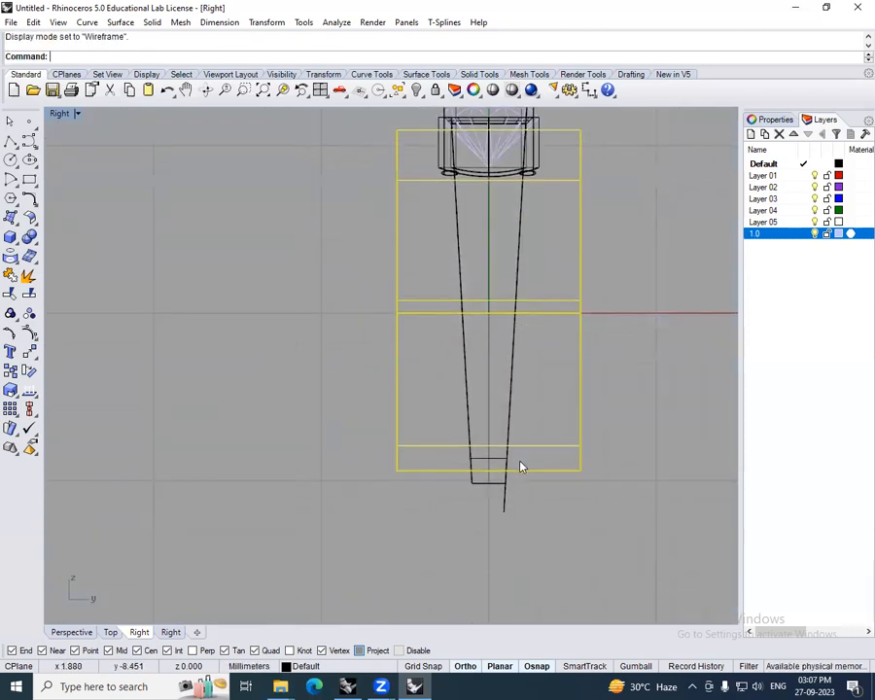
- Offset the cut plane 0.75 mm inward with Solid set to No, and delete the original plane
click(505, 505)
right_drag(507, 501, 503, 546)
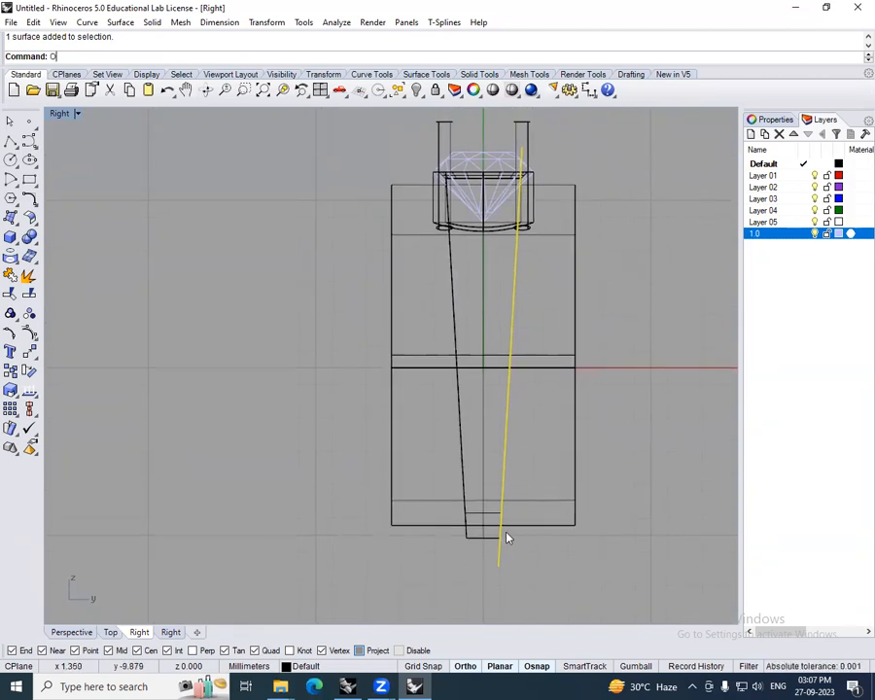
text(OS)
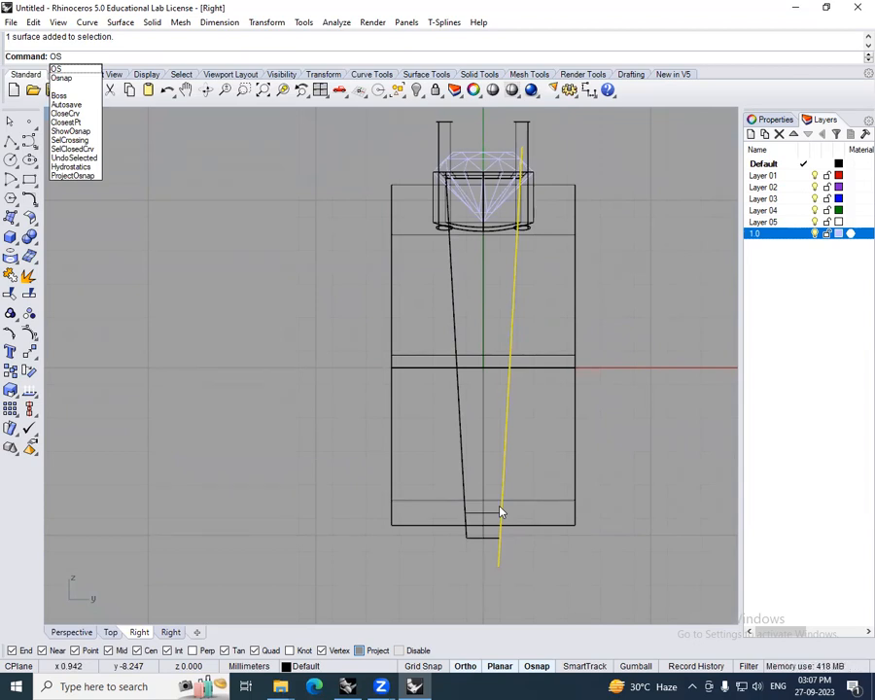
click(631, 21)
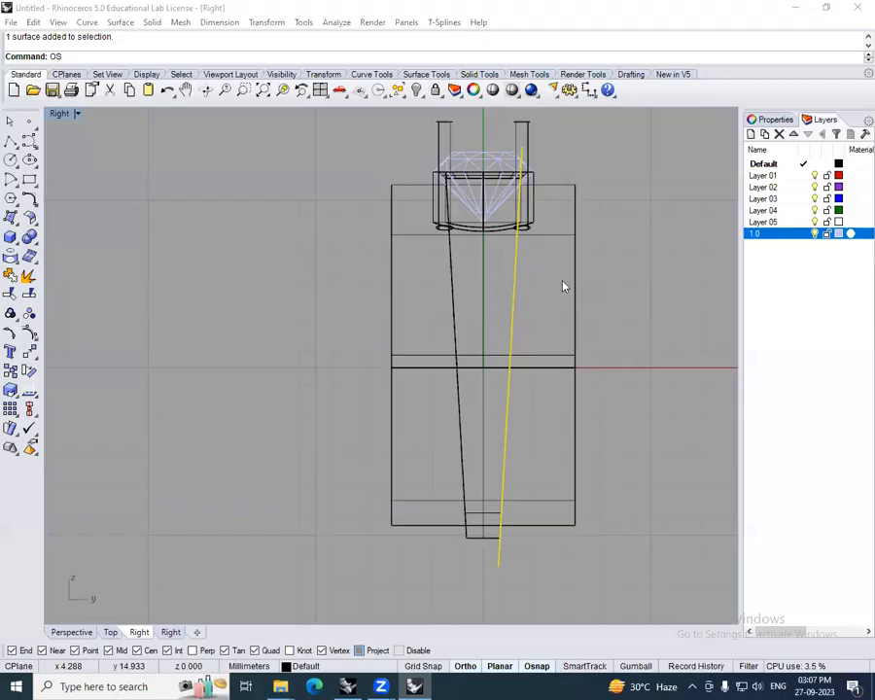
right_drag(367, 223, 378, 241)
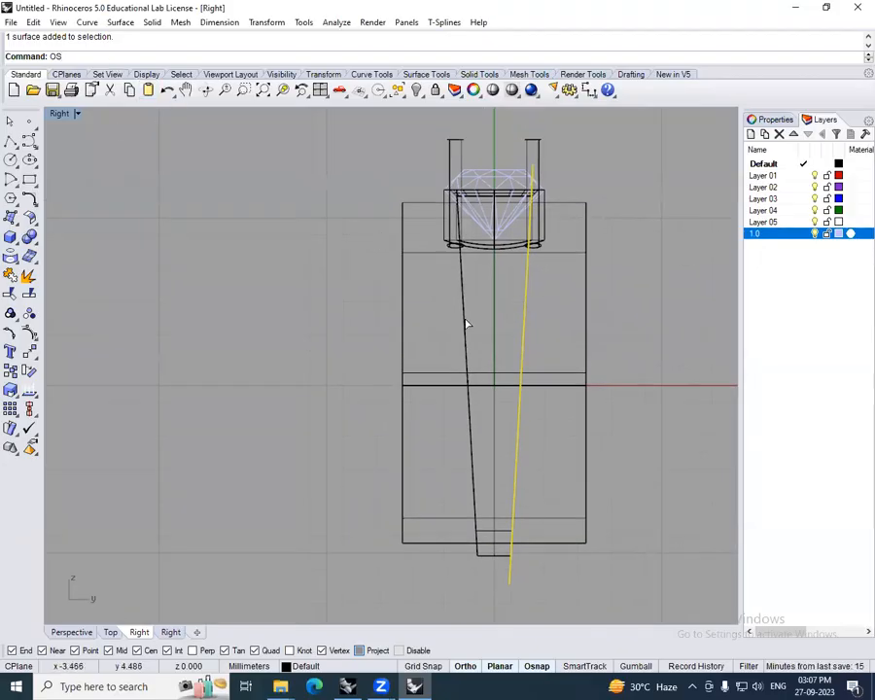
key(Return)
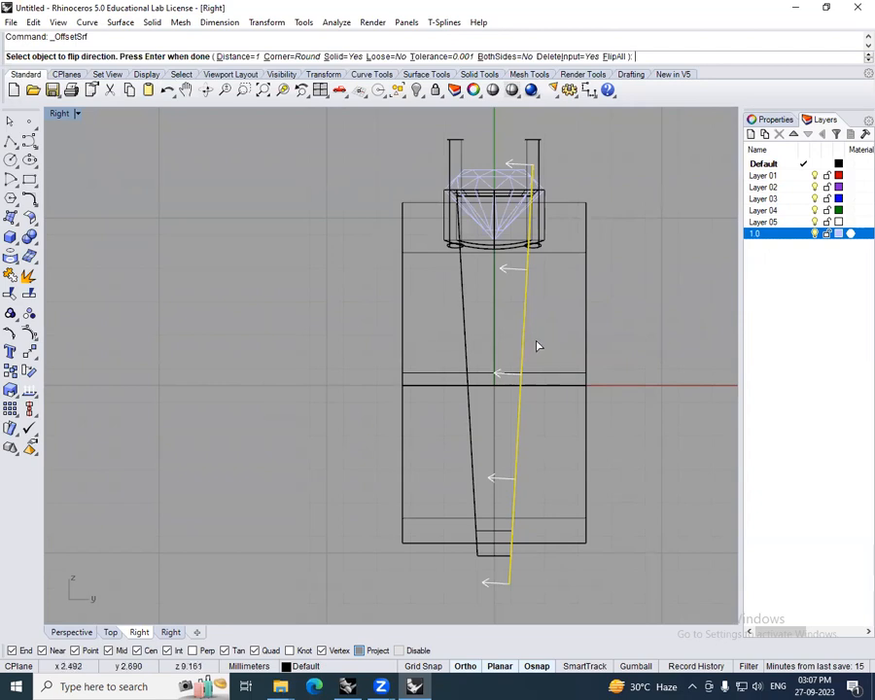
right_drag(553, 363, 558, 343)
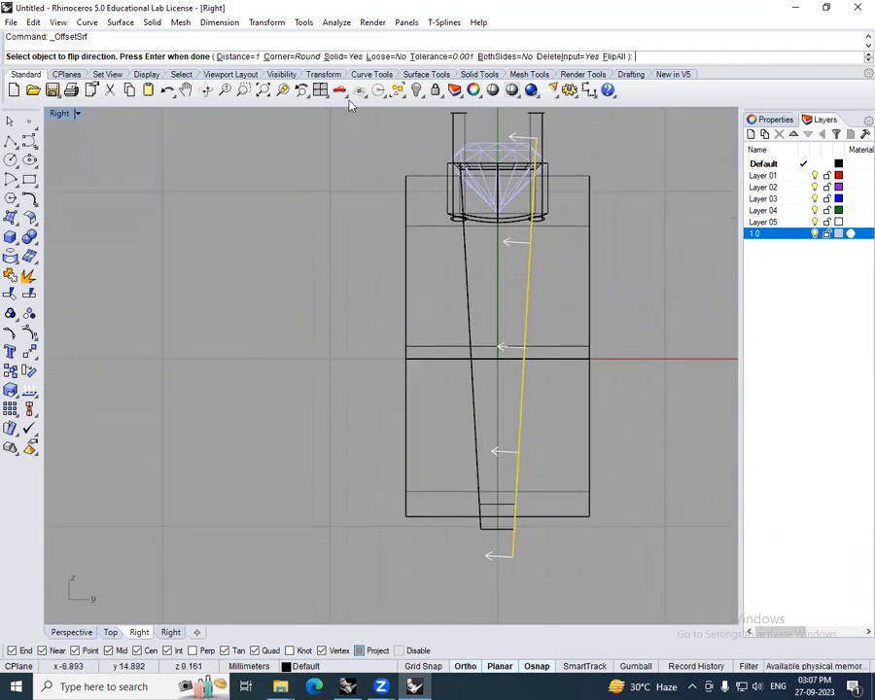
click(345, 57)
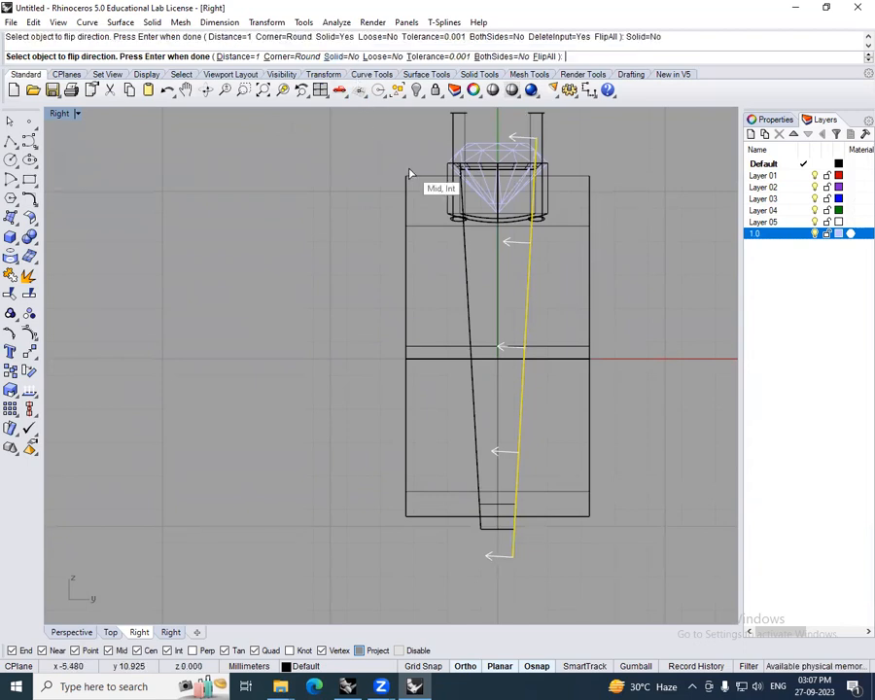
text(75)
key(Return)
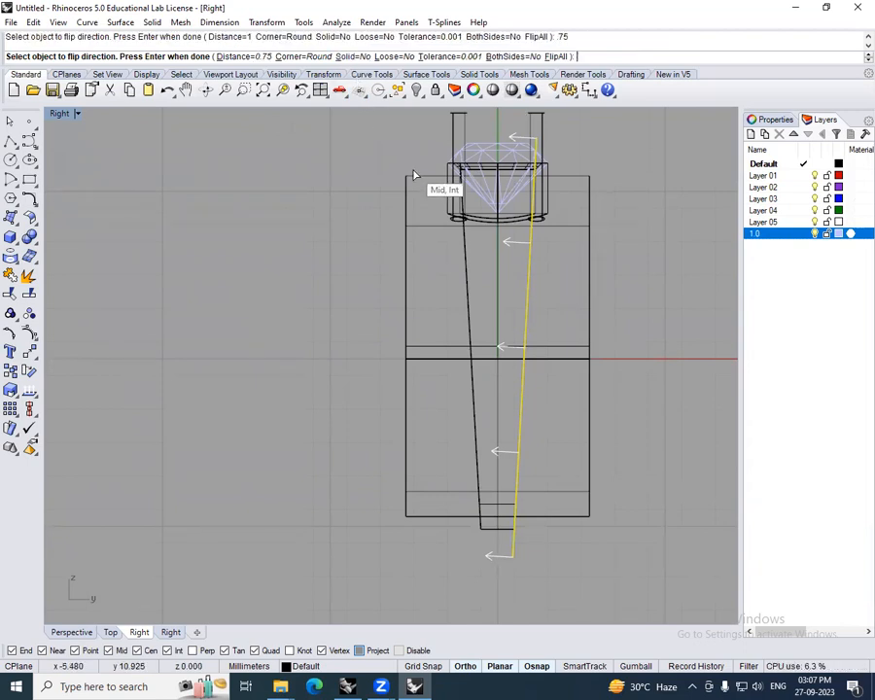
key(Return)
key(Delete)
- Extrude the offset plane outward into a solid that extends past the side of the wide ring extrusion
right_drag(513, 340, 529, 386)
click(531, 348)
scroll(531, 348, down, 6)
text(ES)
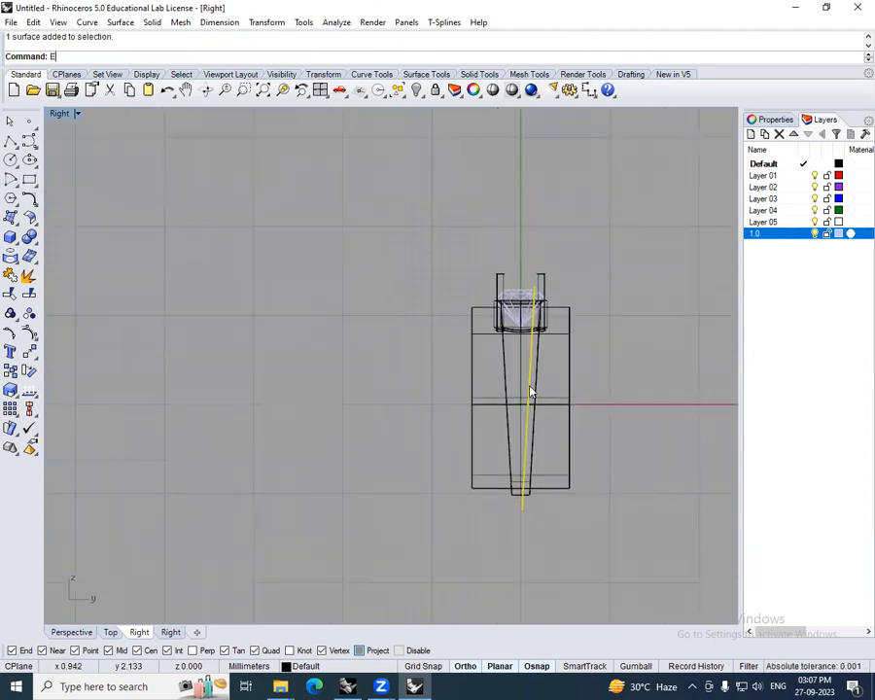
key(Return)
click(614, 391)
- Mirror the slanted solid to the other side of the band about the vertical axis through the origin 0
right_drag(621, 406, 621, 385)
text(Mirror)
key(Return)
key(Return)
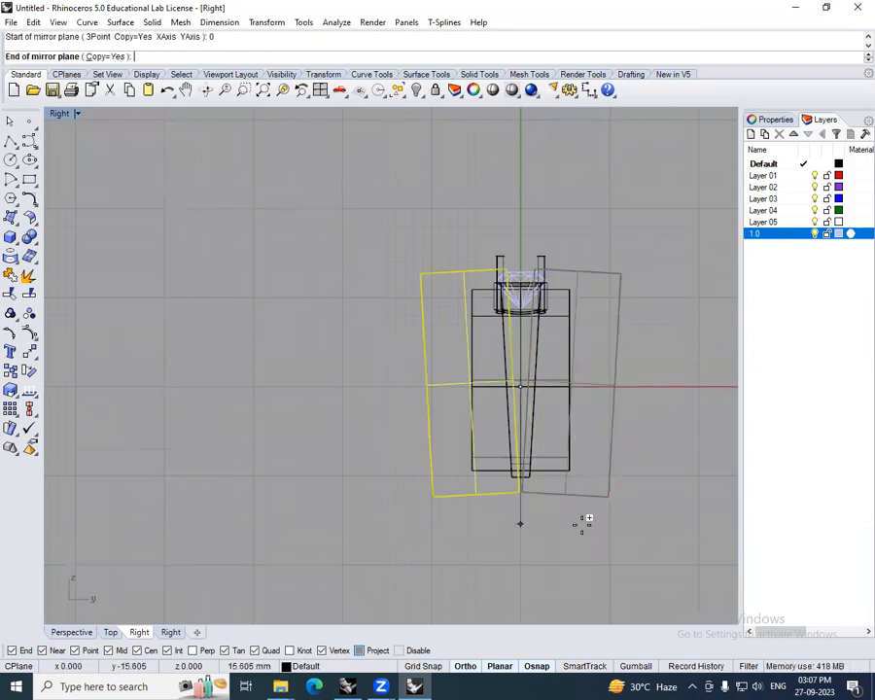
click(518, 521)
- Subtract both slanted solids from the wide ring extrusion with a Boolean difference
click(559, 474)
text(BD)
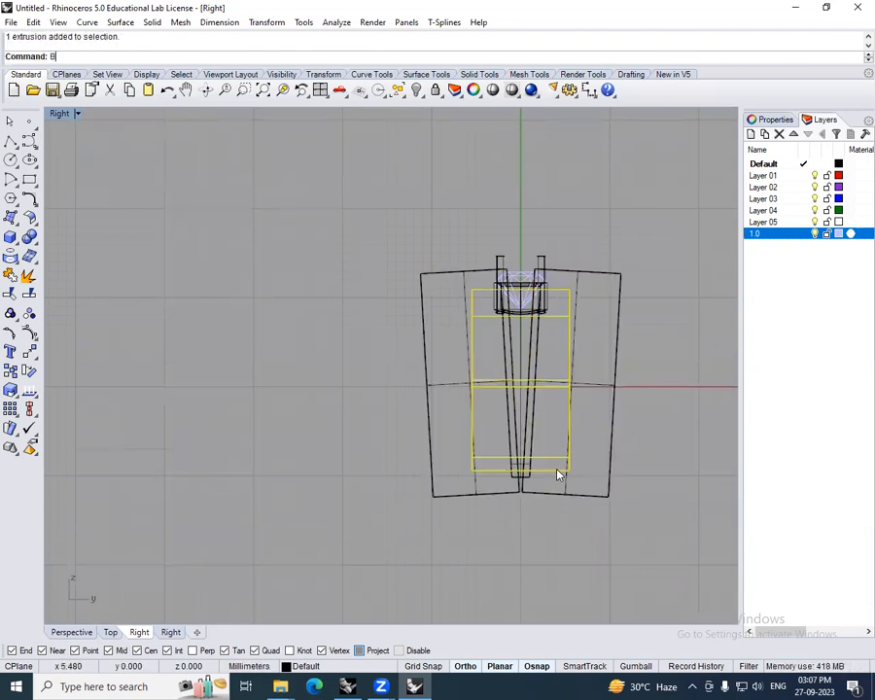
key(Return)
drag(570, 517, 496, 490)
key(Return)
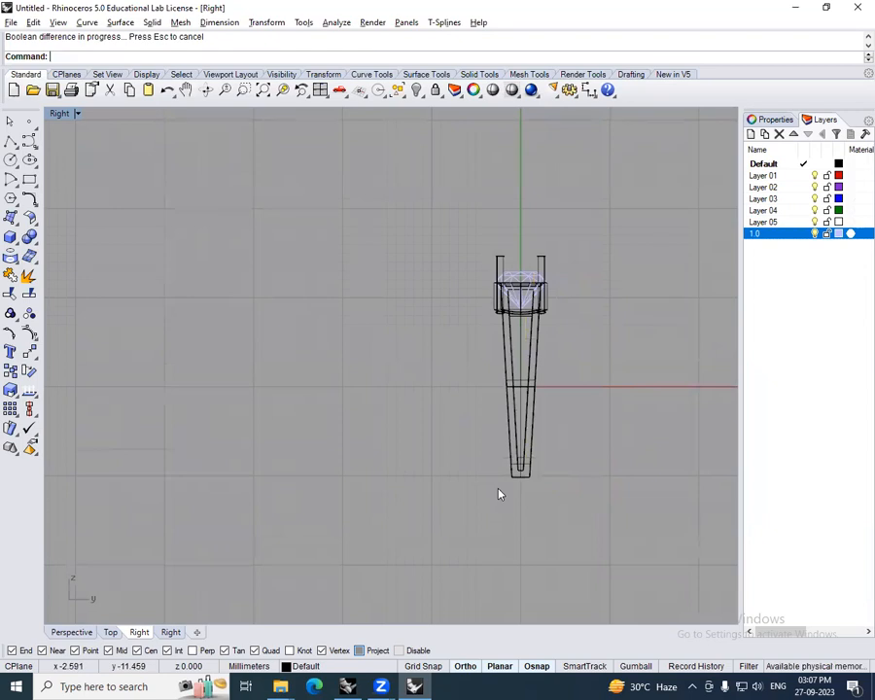
- Examine the tapered inner cutter inside the band from several angles in shaded 3D
mouse_move(505, 447)
ctrl+shift+right_down()
mouse_move(532, 438)
mouse_move(531, 426)
mouse_move(471, 416)
mouse_move(505, 428)
mouse_move(527, 482)
ctrl+shift+right_up()
scroll(476, 427, up, 5)
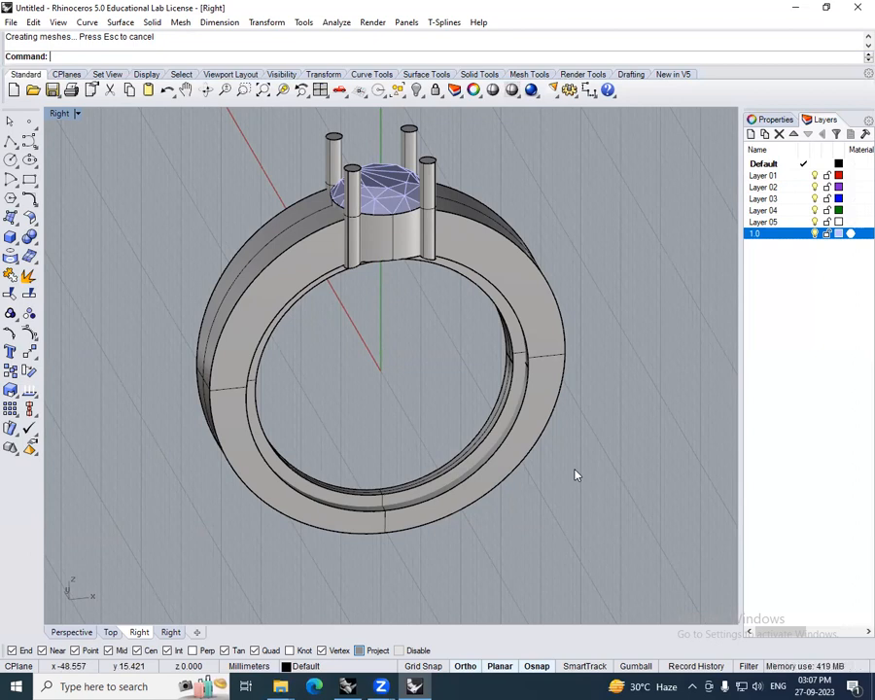
right_drag(586, 472, 461, 464)
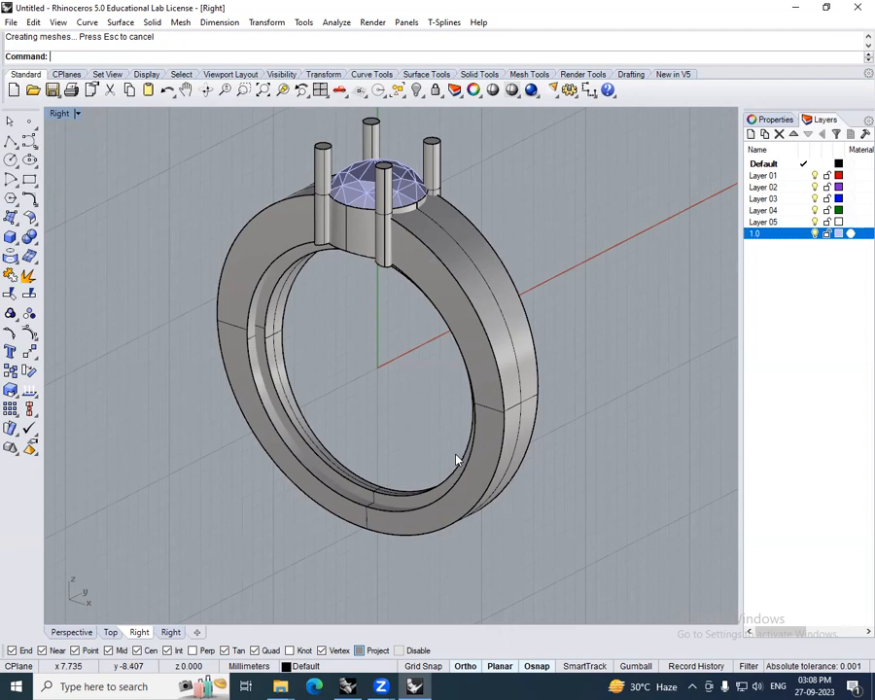
shift+right_drag(426, 502, 474, 504)
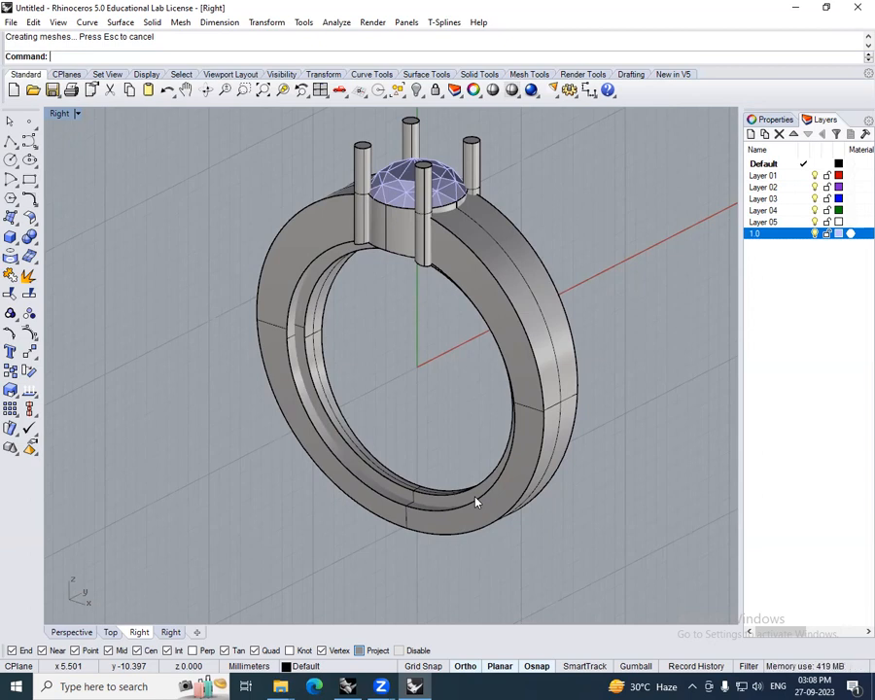
scroll(481, 494, up, 3)
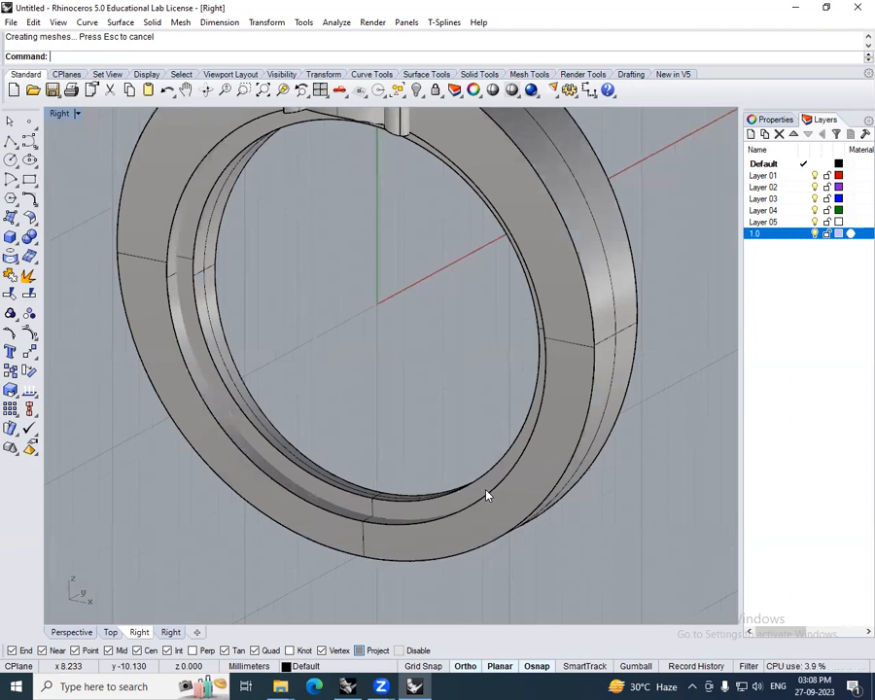
scroll(486, 495, down, 5)
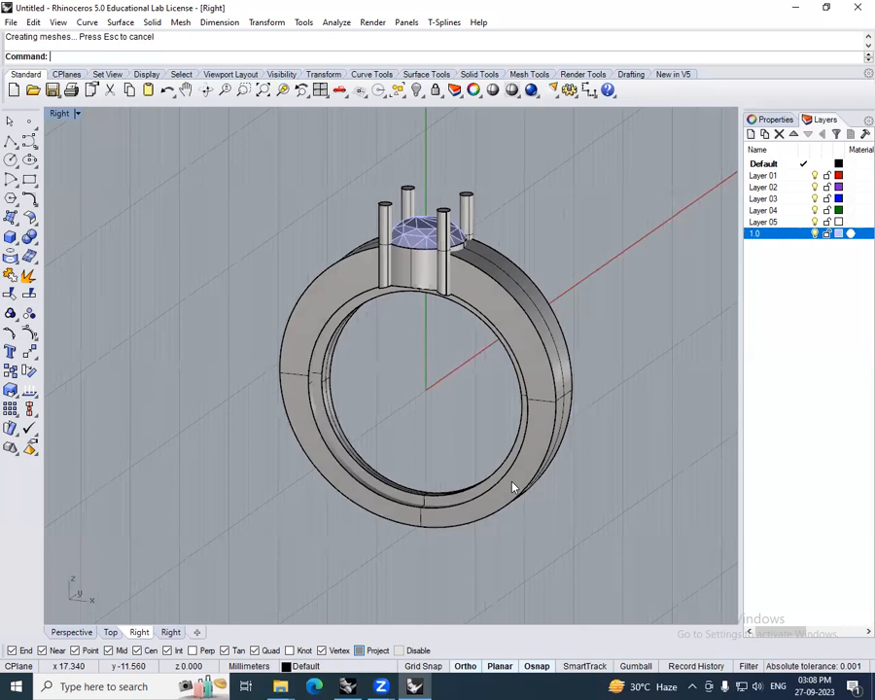
scroll(513, 485, down, 1)
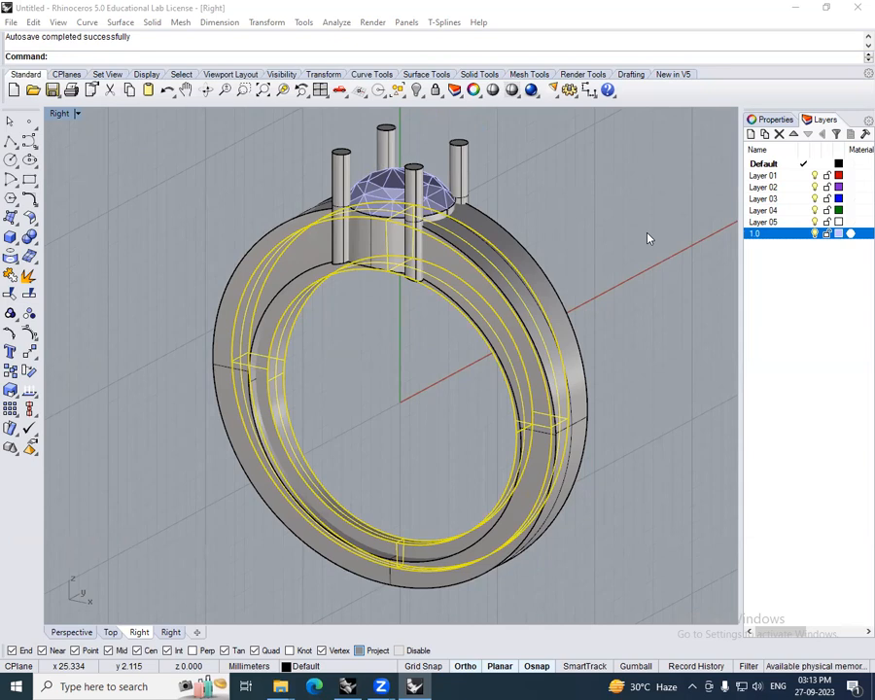
right_drag(577, 278, 577, 273)
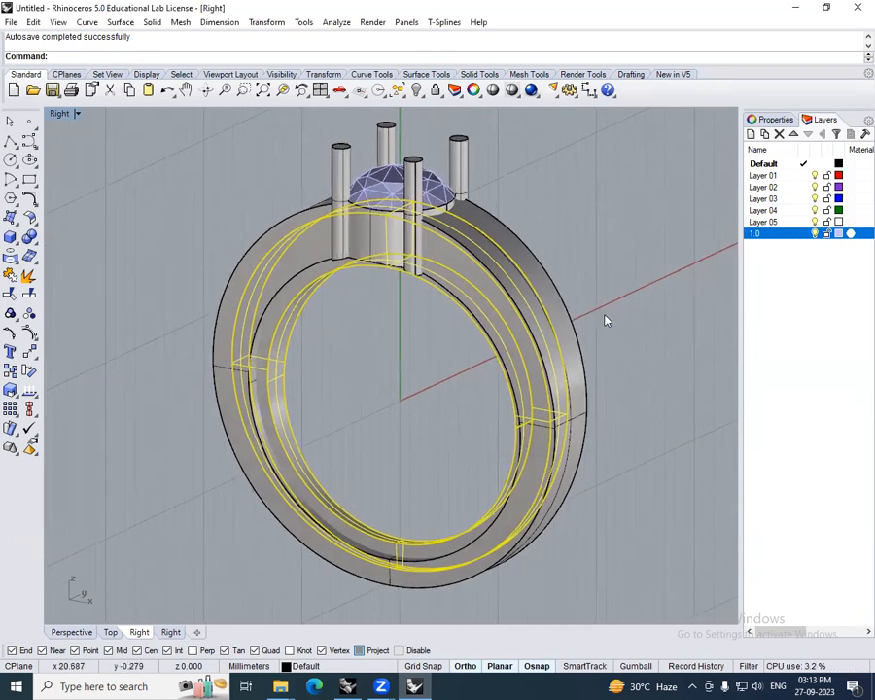
- Clear the selection and switch the viewport to the Front view
click(631, 319)
scroll(631, 319, down, 6)
key(ctrl+F2)
right_drag(631, 319, 642, 277)
- Try to subtract the inner cutter from the band with a Boolean difference
click(595, 348)
right_drag(595, 411, 597, 437)
text(bd)
key(Return)
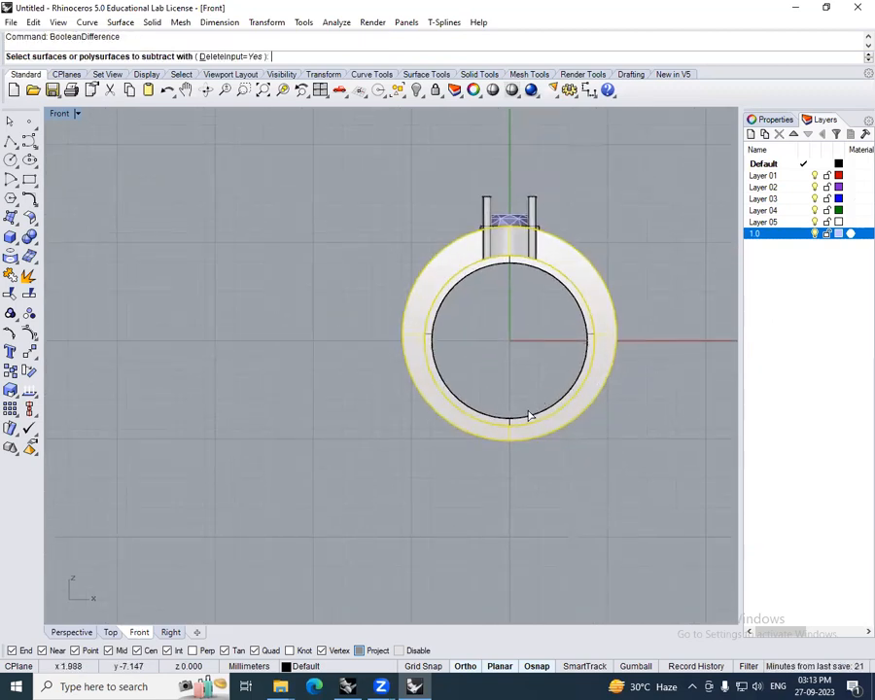
click(526, 419)
key(Return)
click(534, 419)
right_drag(535, 420, 547, 449)
text(line)
key(Return)
text(0)
key(Return)
text(25)
key(Return)
click(554, 573)
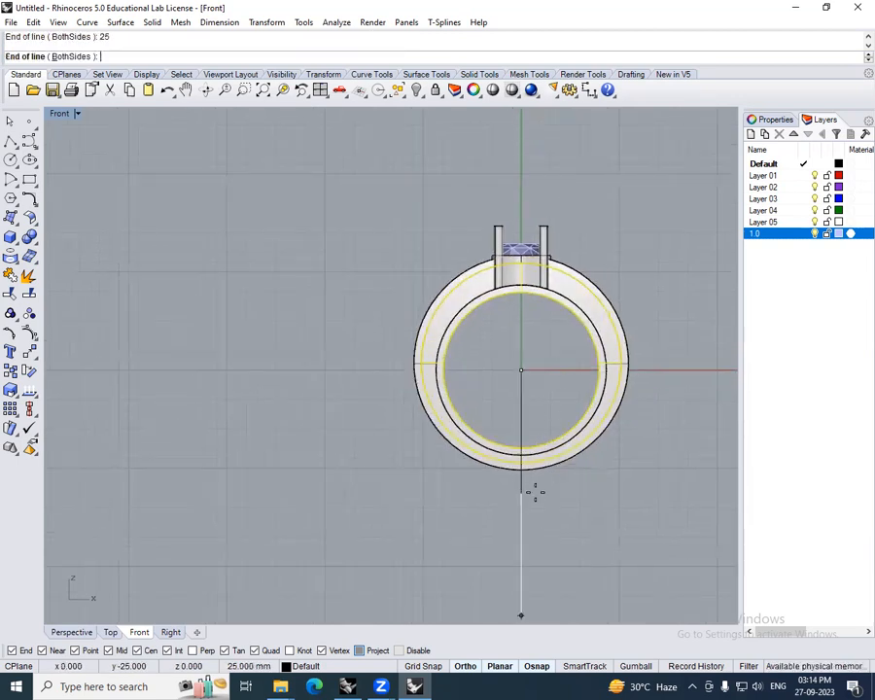
key(ctrl+z)
- Draw a vertical line from the origin 0 down to a point just below the band
key(Return)
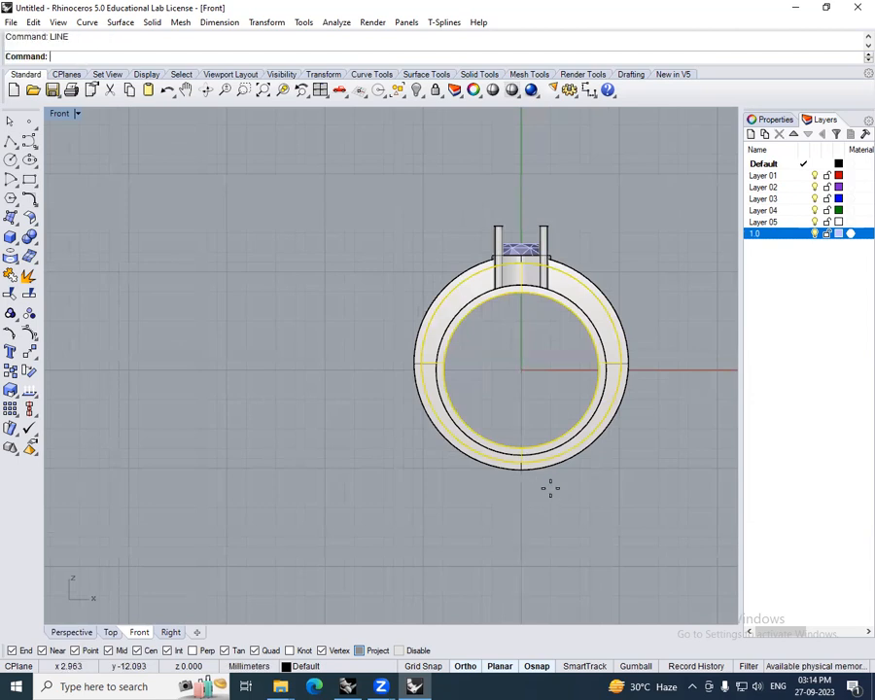
text(0)
key(Return)
click(541, 509)
- Rotate the vertical line 25 degrees about the origin
drag(540, 498, 494, 519)
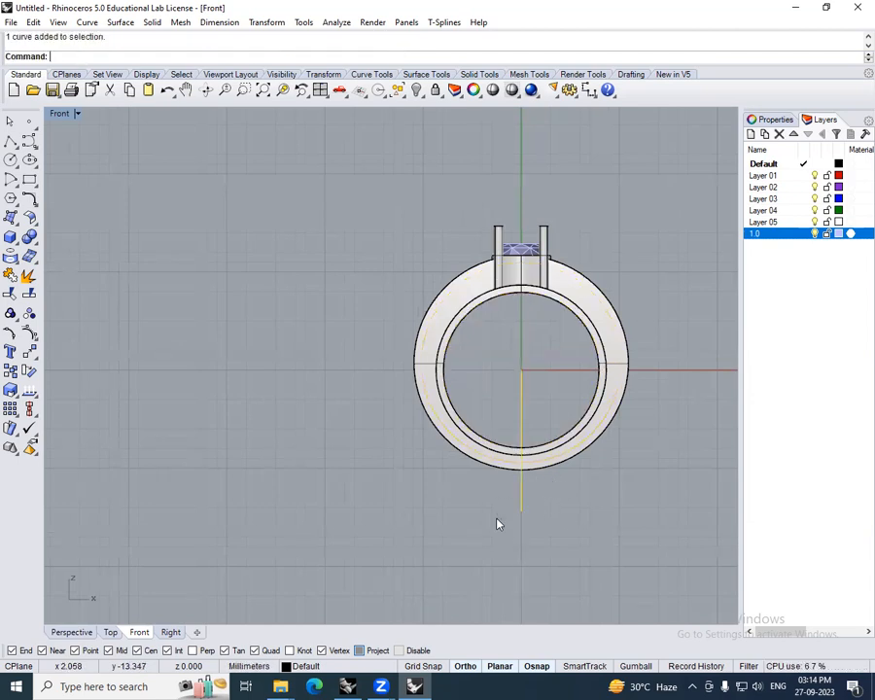
right_drag(559, 500, 553, 547)
text(ROTATE)
key(Return)
text(0)
key(Return)
text(25)
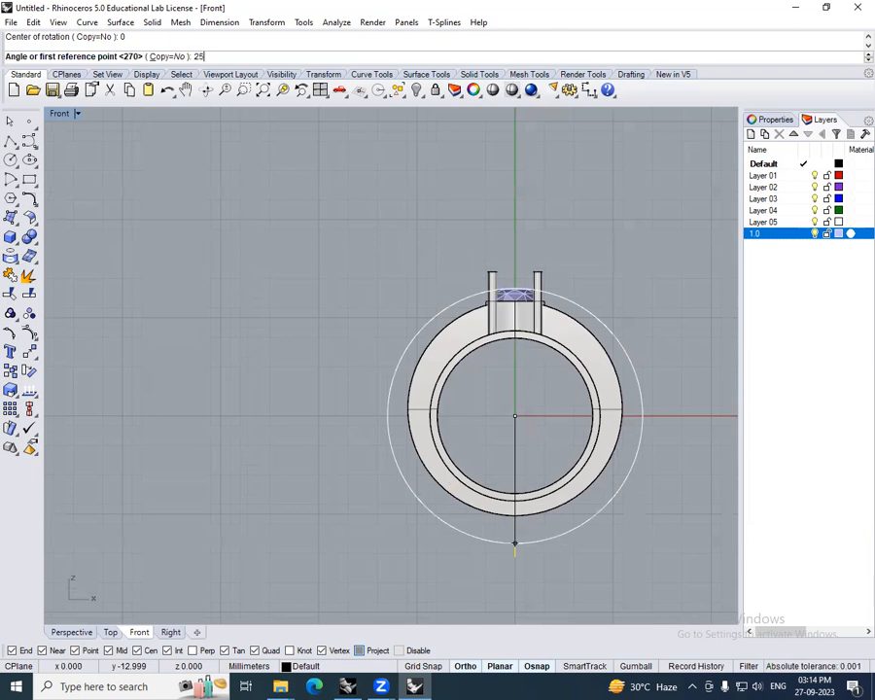
key(Return)
scroll(556, 515, up, 5)
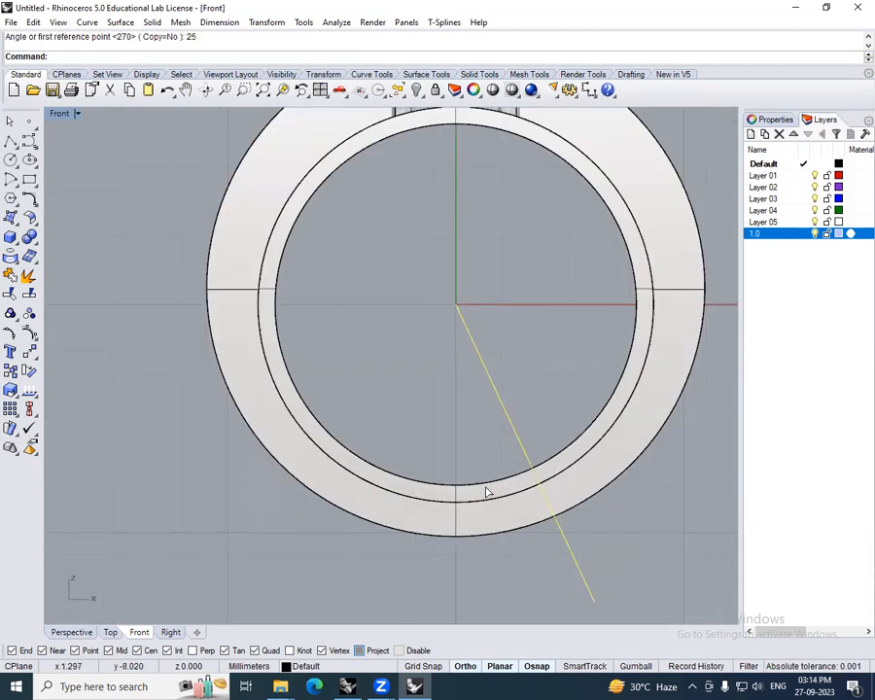
- Start cage editing the inner cutter with a bounding-box control cage in World coordinates
scroll(495, 447, down, 4)
click(502, 425)
text(CE)
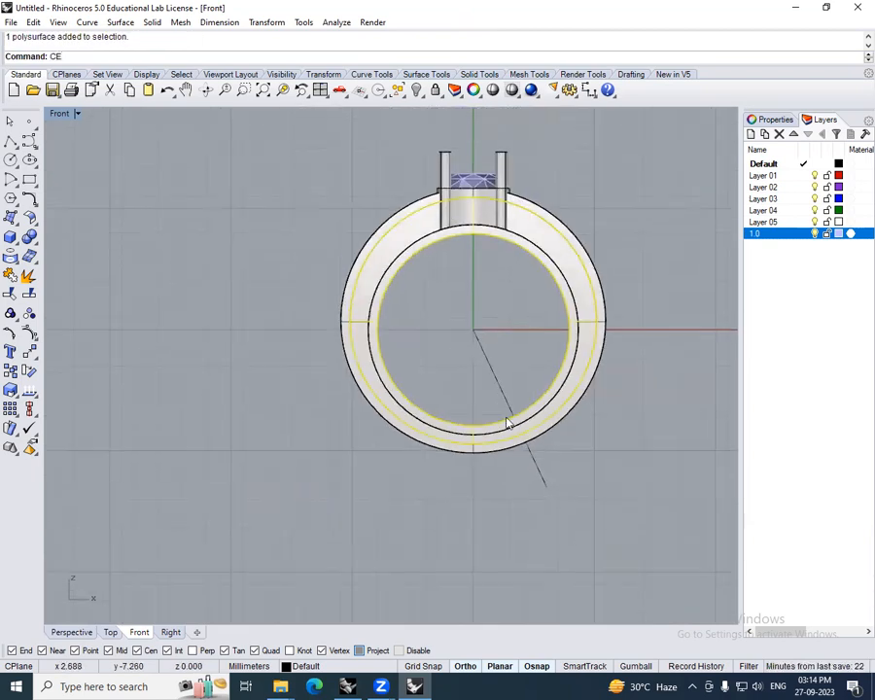
key(Return)
click(125, 57)
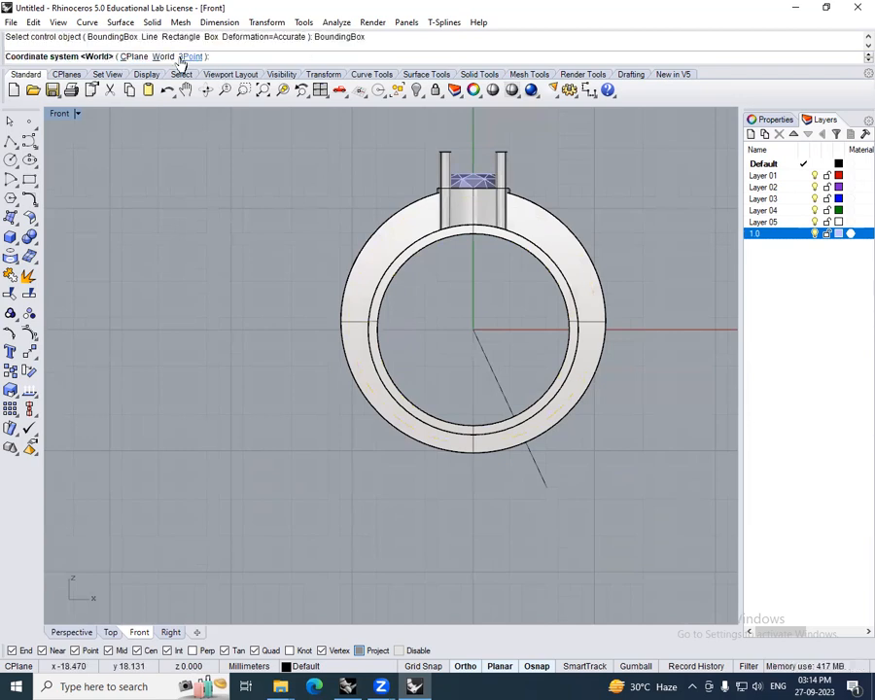
click(163, 56)
- Set the cage's X, Y and Z point counts to 7 and create it with a Global edit region
click(98, 57)
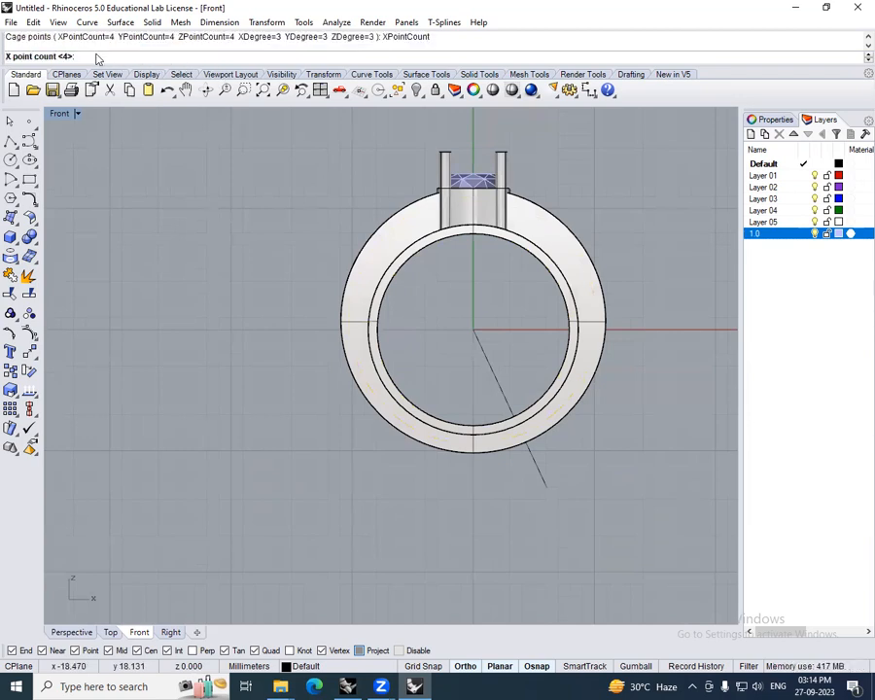
text(7)
key(Return)
click(133, 56)
text(7)
key(Return)
click(199, 56)
text(7)
key(Return)
key(Return)
key(Return)
- Move the two lowest rows of cage points straight up 1 mm to thicken the base of the band
right_drag(339, 429, 320, 377)
drag(297, 362, 606, 405)
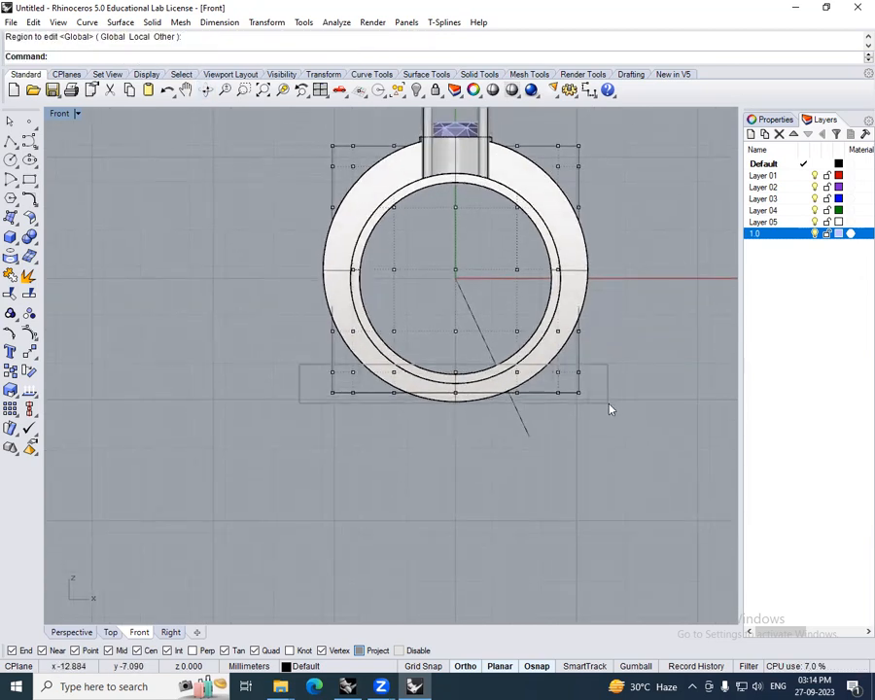
scroll(515, 379, up, 4)
scroll(404, 377, down, 8)
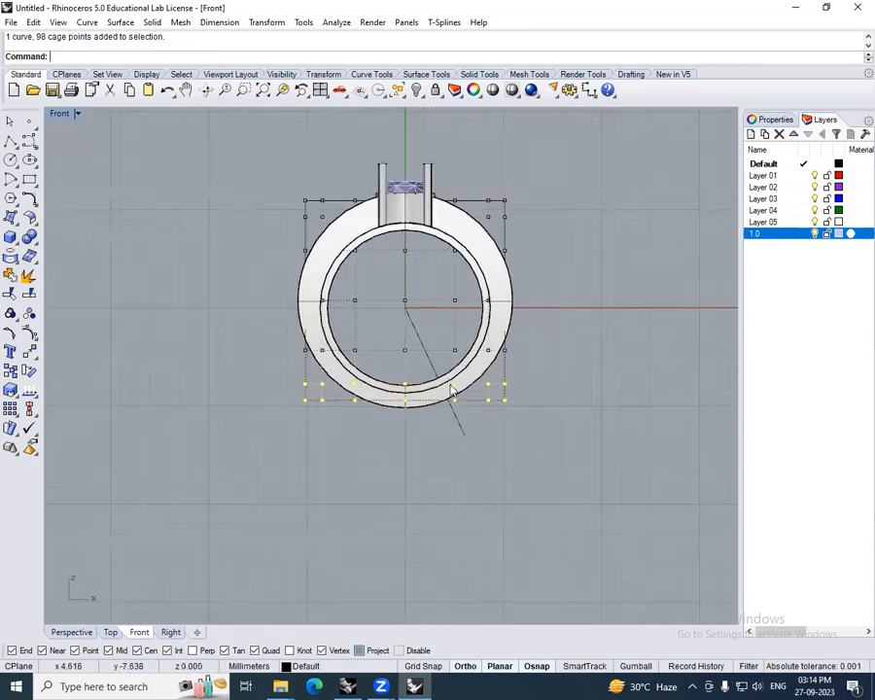
text(m)
key(Return)
scroll(513, 371, up, 6)
click(542, 376)
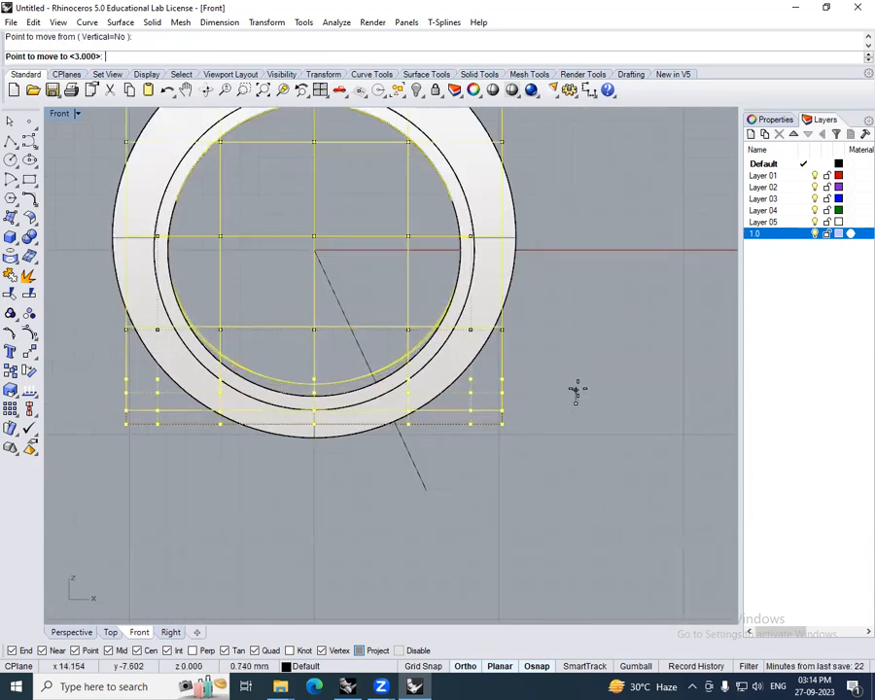
click(576, 390)
scroll(397, 401, up, 5)
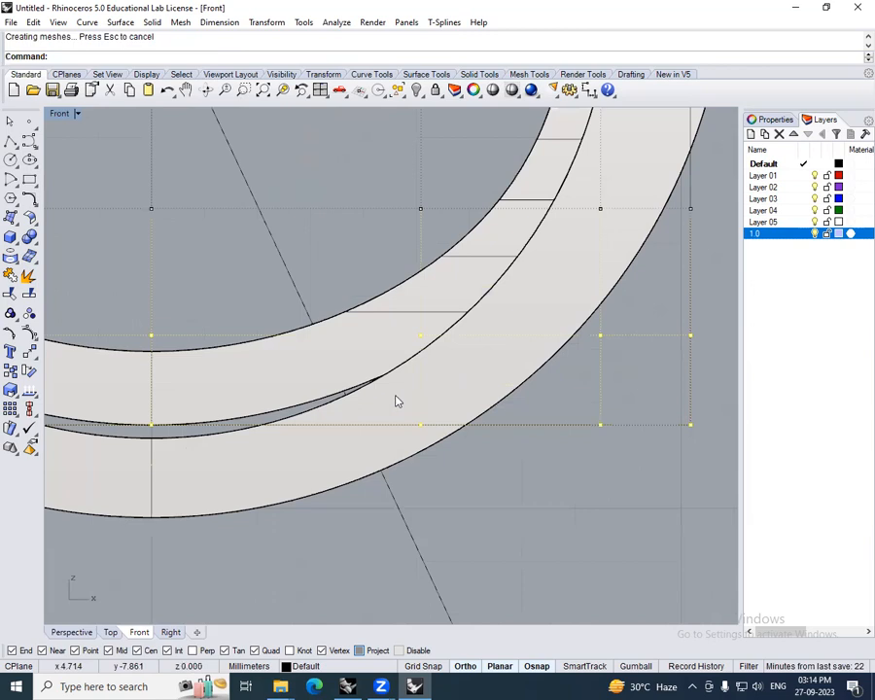
- Fine-tune the height of the selected lower cage points against the 25-degree guide line, and clear the selection
key(Return)
click(464, 457)
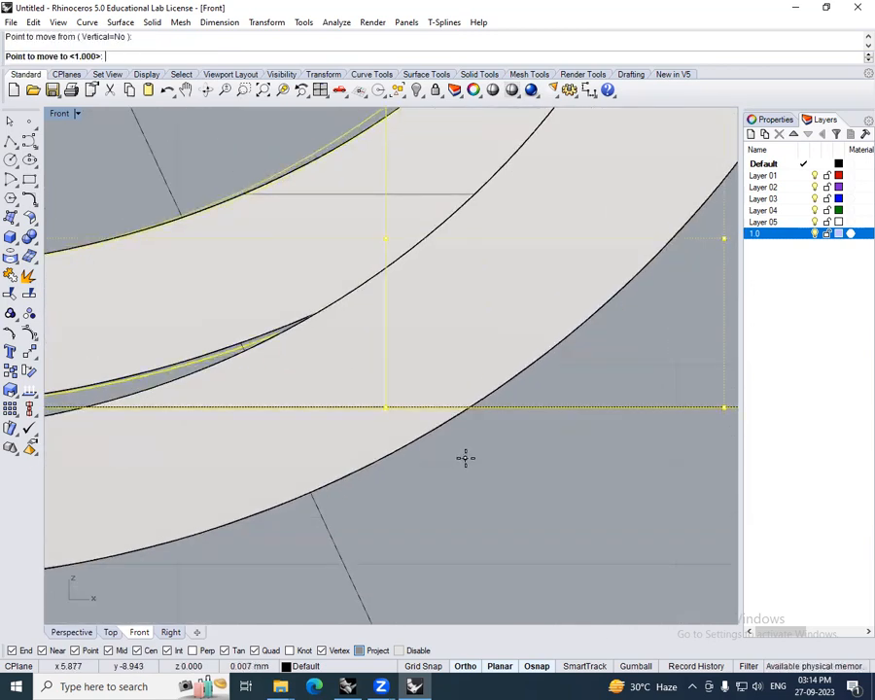
click(465, 457)
scroll(460, 445, down, 14)
click(482, 440)
scroll(449, 436, up, 8)
scroll(396, 429, down, 6)
key(Escape)
- Delete the control cage around the inner cutter
click(507, 430)
right_drag(499, 442, 512, 411)
scroll(512, 415, down, 5)
key(Delete)
- Subtract the reshaped inner cutter from the band with a Boolean difference
click(450, 418)
right_drag(456, 413, 483, 431)
text(bd)
key(Return)
click(444, 420)
key(Return)
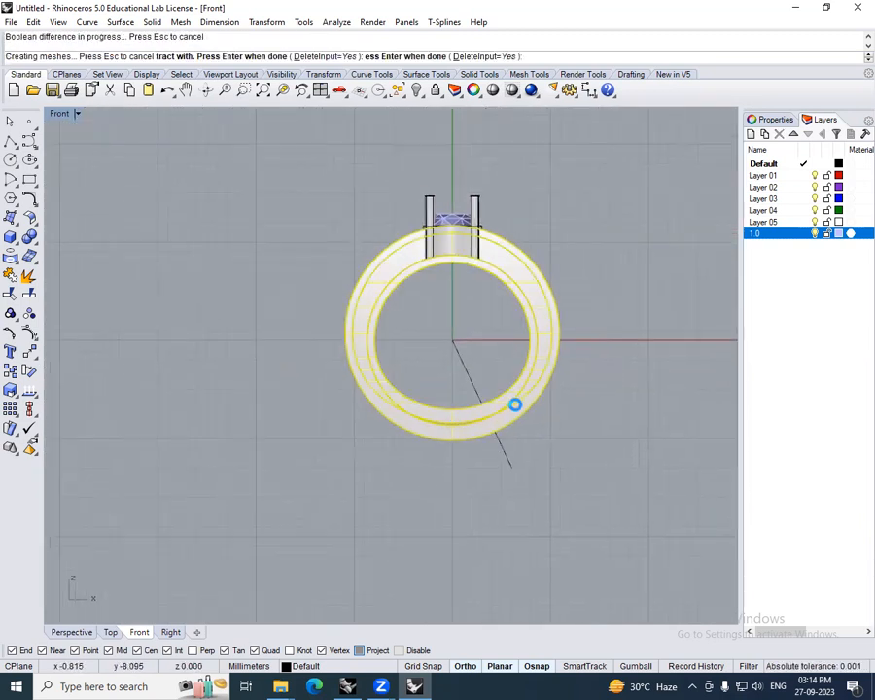
- Examine the hollowed band from the front and at an angle, checking the inner cut and the thickness at its base
right_drag(525, 401, 403, 377)
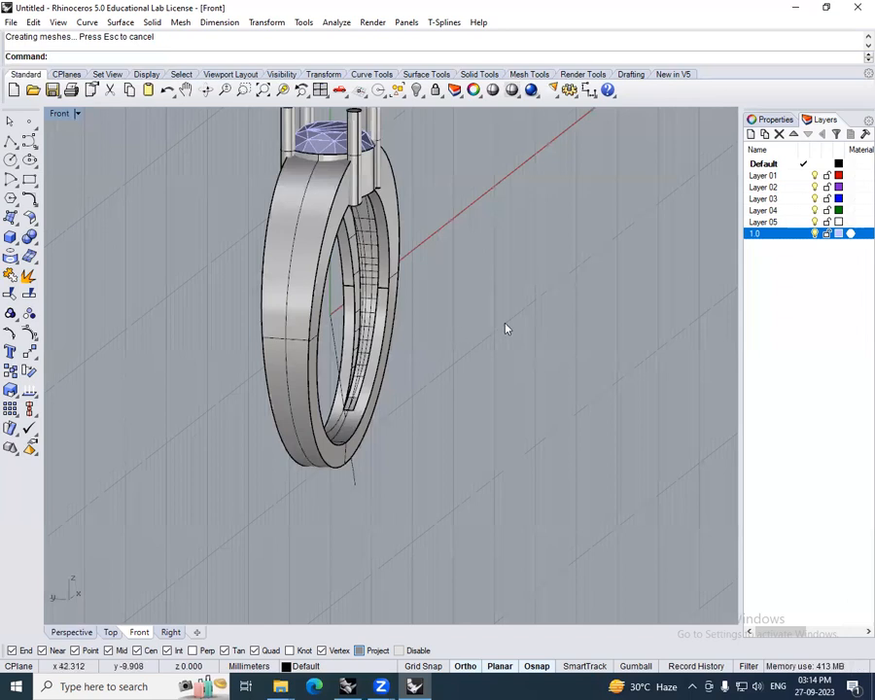
right_drag(540, 338, 440, 339)
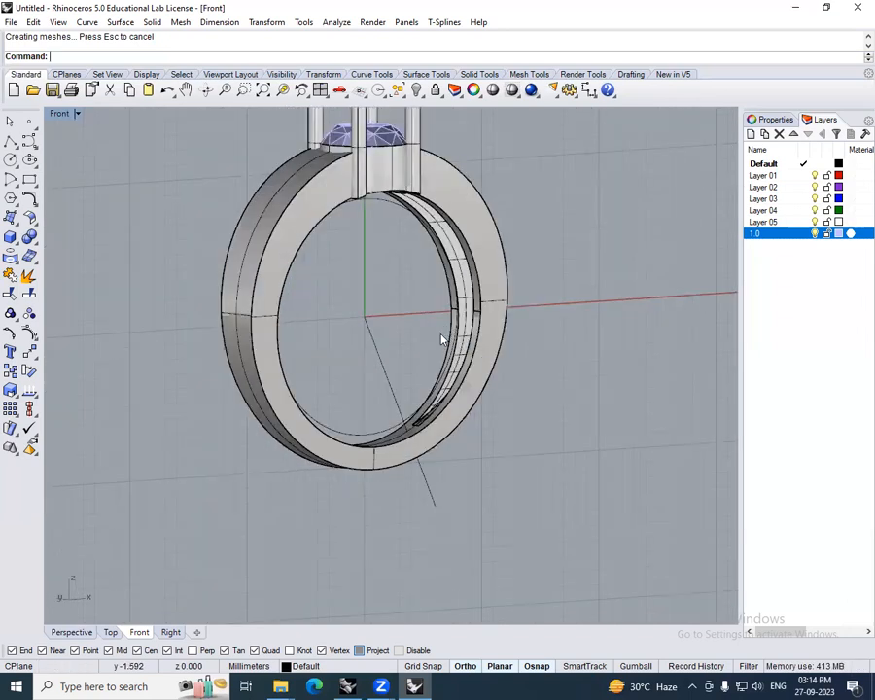
scroll(441, 338, down, 5)
key(F2)
right_drag(504, 342, 499, 330)
scroll(490, 326, up, 13)
click(543, 329)
scroll(543, 331, down, 8)
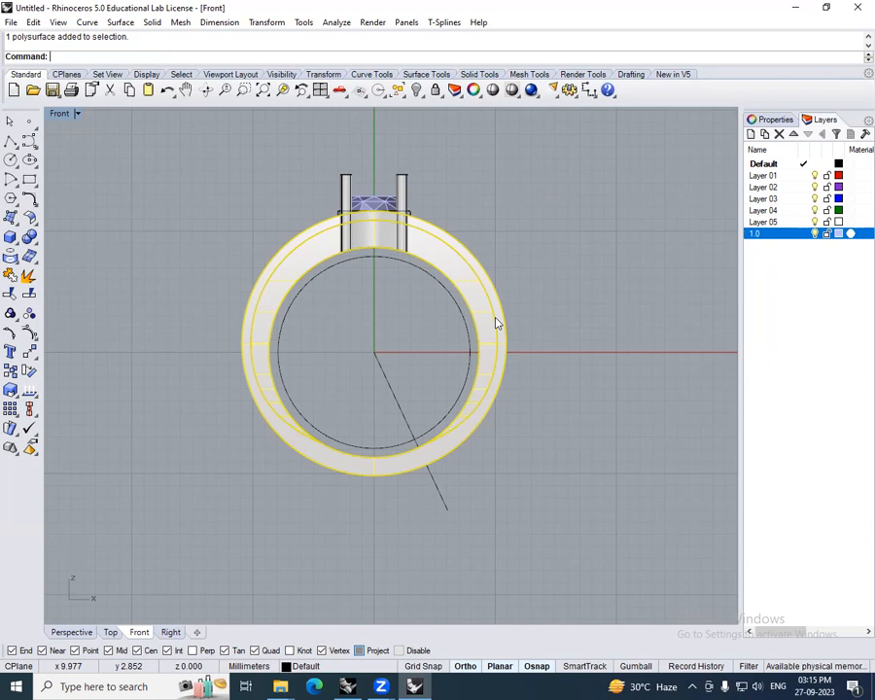
ctrl+shift+right_drag(477, 303, 561, 312)
key(Escape)
- Undo the Boolean difference, the cage deletion and the last cage-point move, and clear the selection
key(ctrl+z)
key(ctrl+z)
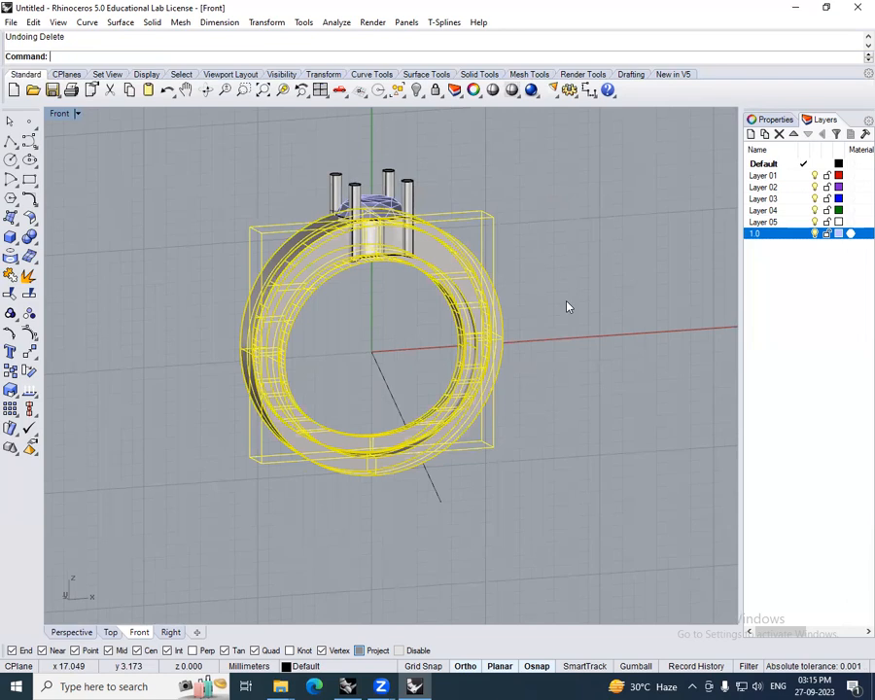
key(ctrl+z)
key(Escape)
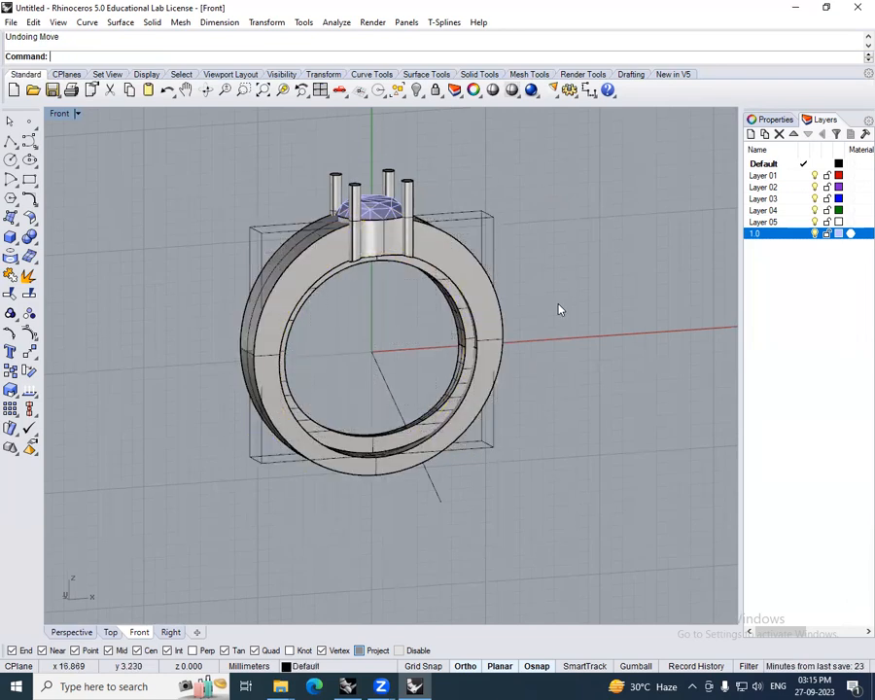
- Try deleting the control cage around the inner cutter, and undo back through the preceding move of its lower points
click(492, 227)
key(Delete)
ctrl+shift+right_drag(492, 228, 440, 393)
key(ctrl+z)
key(ctrl+z)
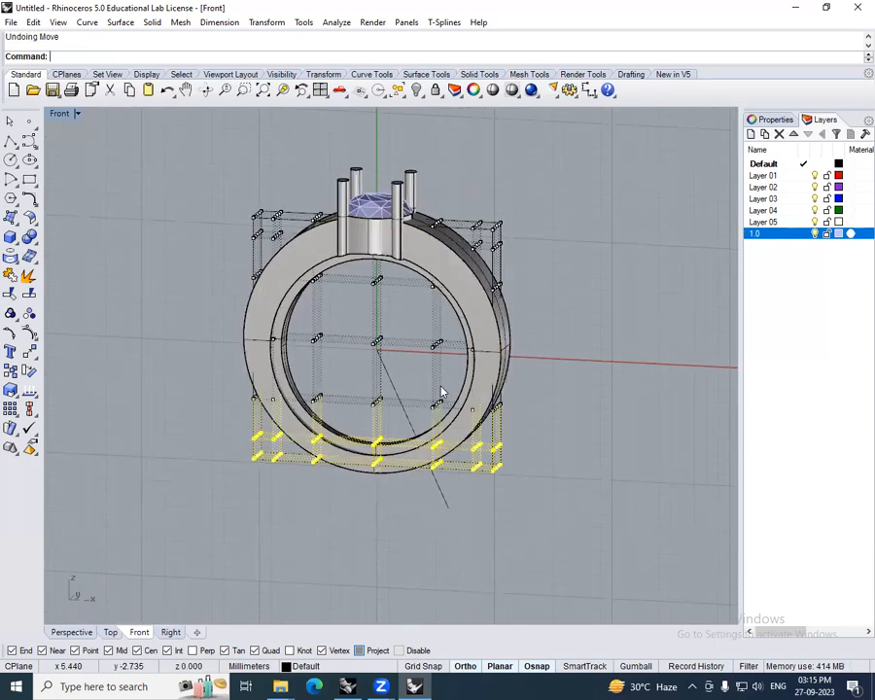
- Deselect the lower cage points and delete the control cage around the ring
key(Escape)
key(Escape)
click(495, 238)
key(Delete)
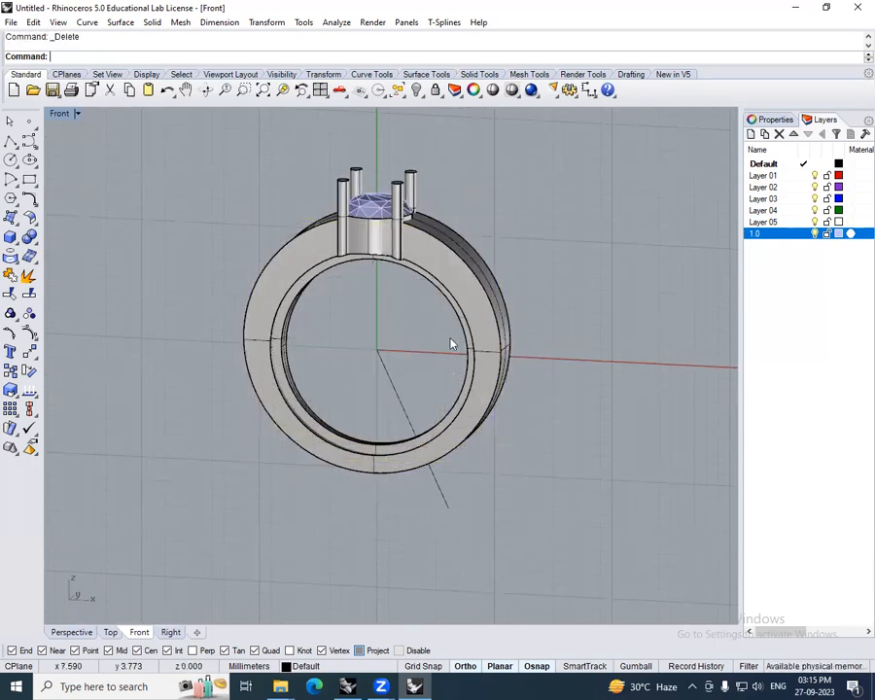
- Copy the outer and inner ring bands to Layer 05 as a backup
scroll(383, 453, up, 5)
click(382, 460)
scroll(384, 466, down, 5)
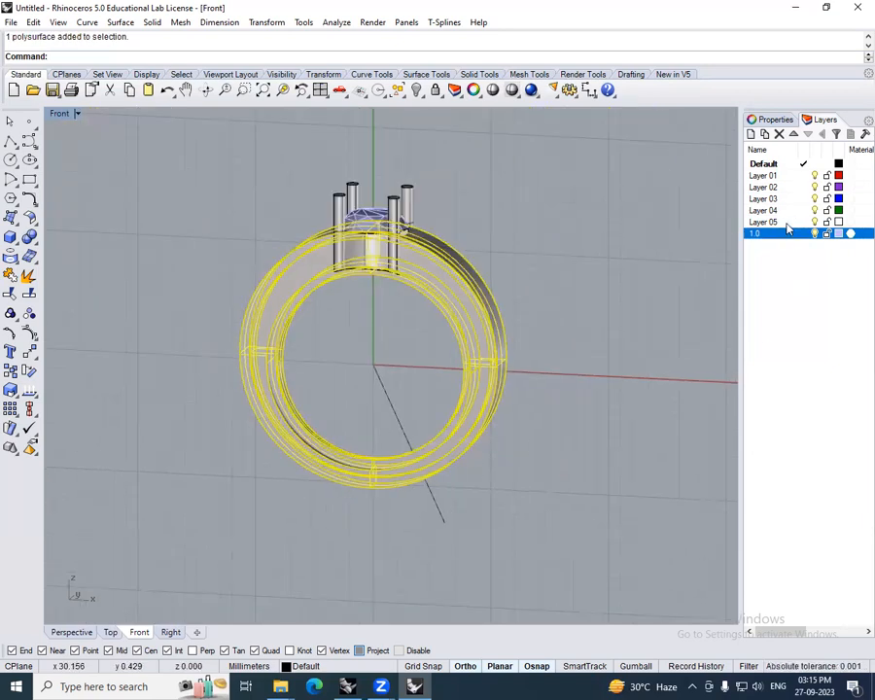
click(788, 224)
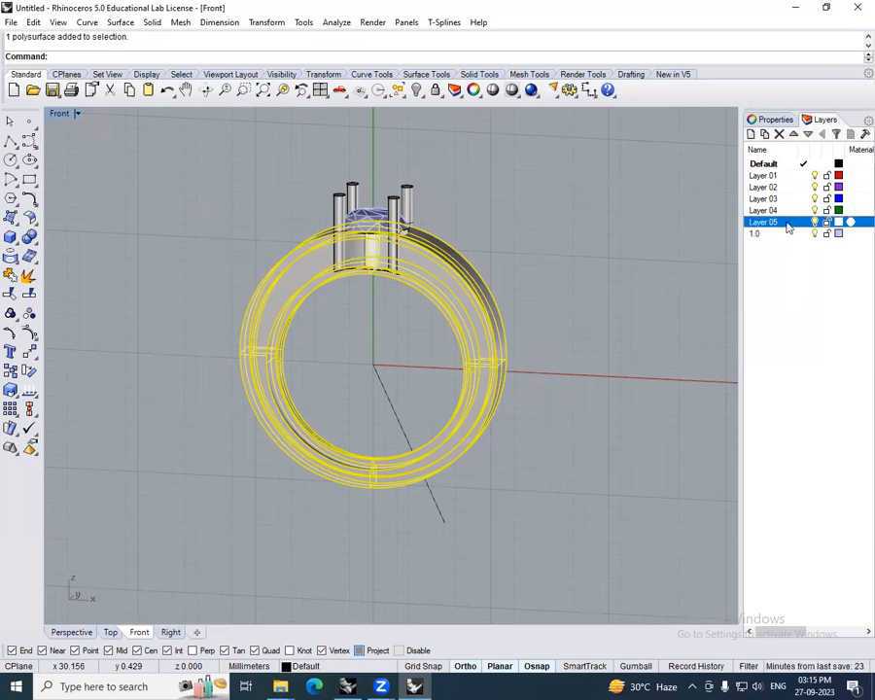
right_click(788, 226)
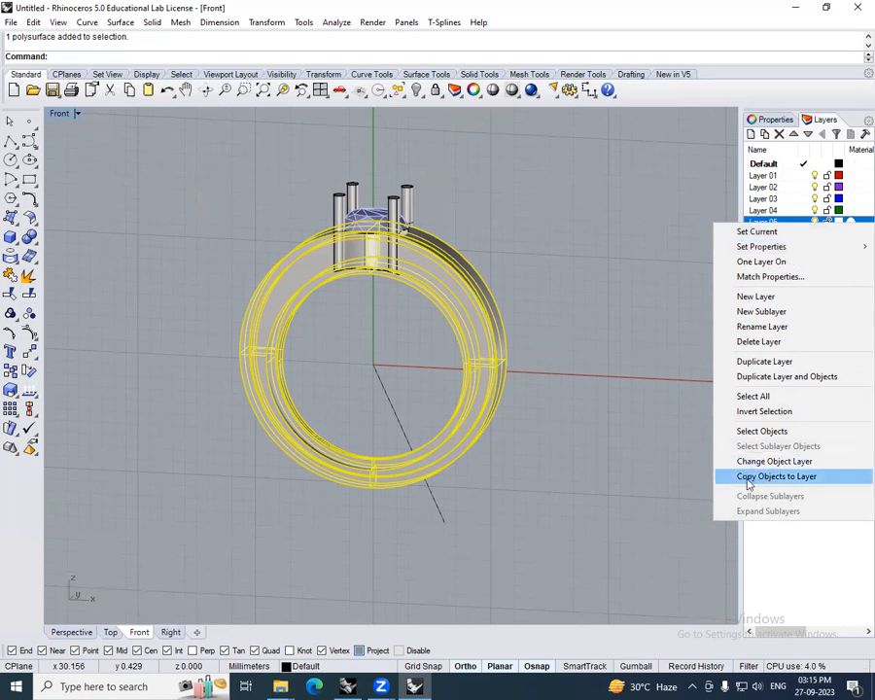
click(802, 477)
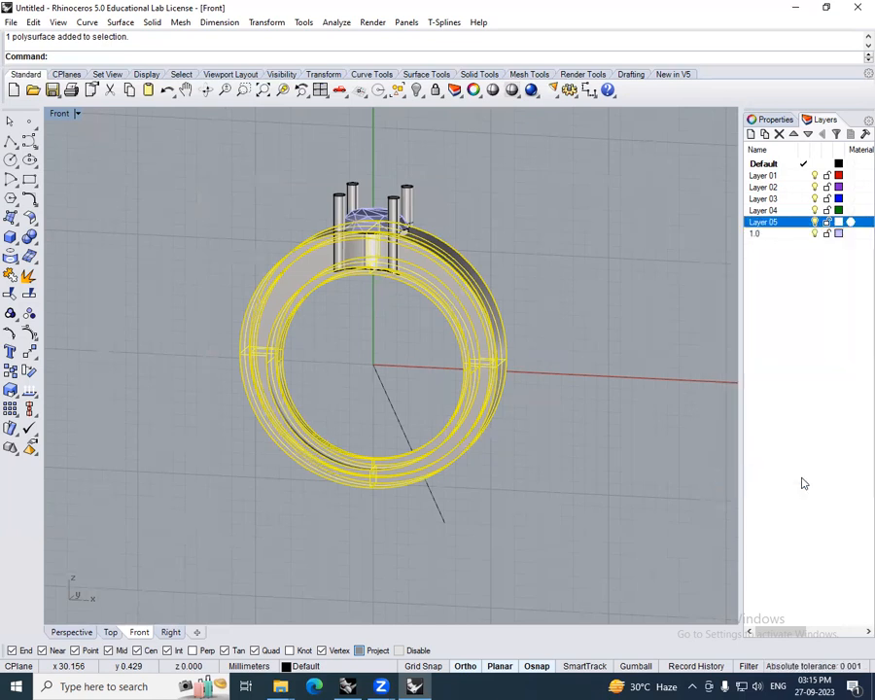
- Check the overlapping copies of the ring band and hide Layer 05
click(572, 469)
scroll(459, 440, up, 3)
click(483, 451)
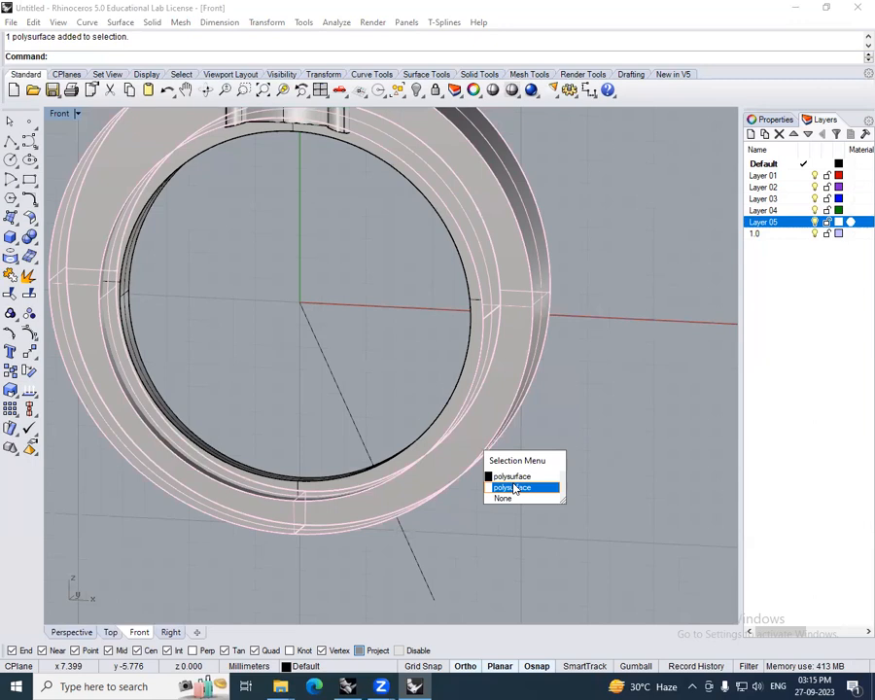
key(Up)
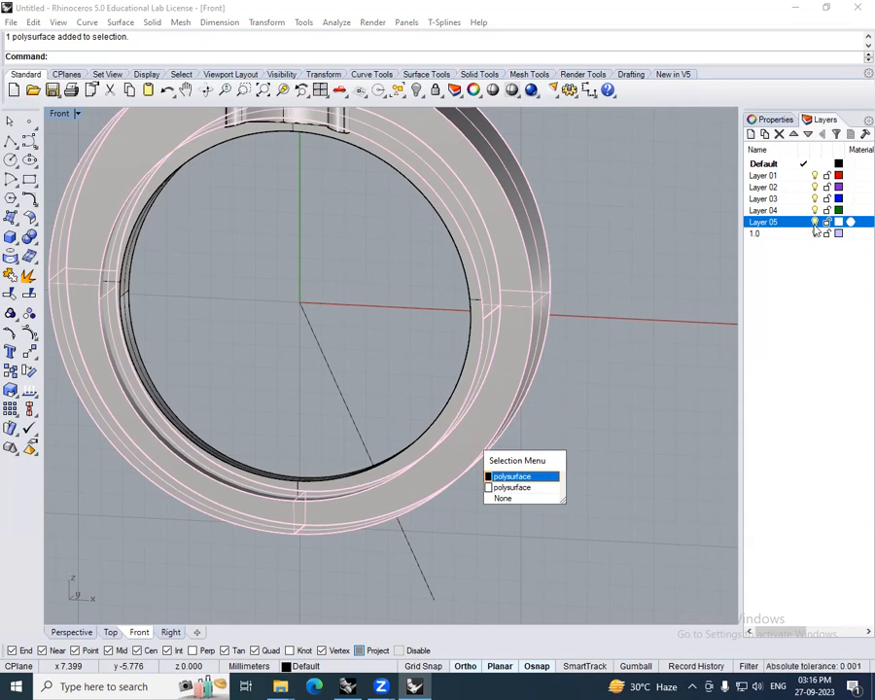
key(Escape)
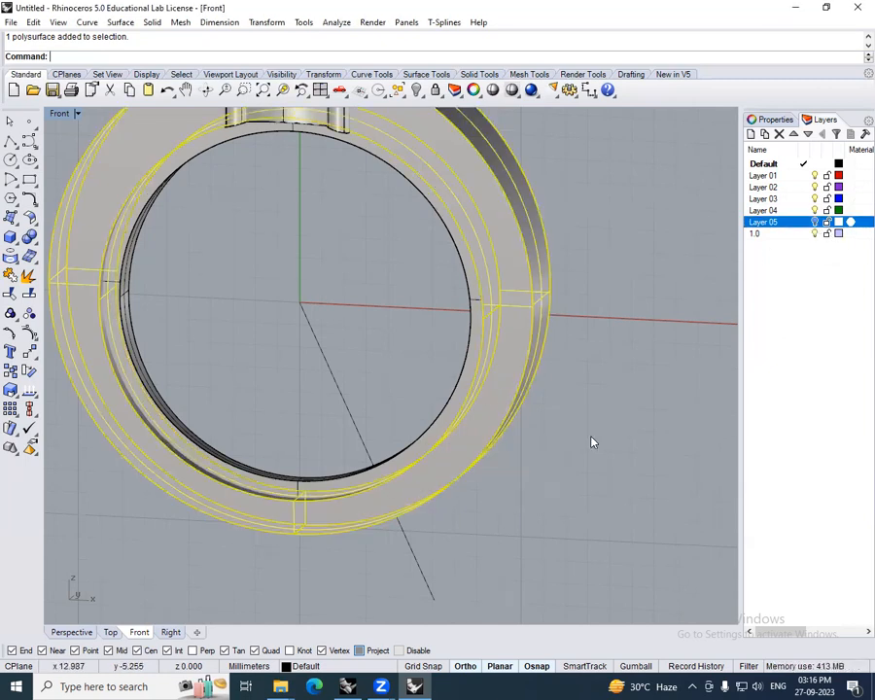
- In the front view, add a bounding-box control cage to the inner band using World coordinates, default points and the Global region
scroll(583, 438, down, 3)
ctrl+shift+right_drag(577, 435, 573, 433)
text(F)
key(Return)
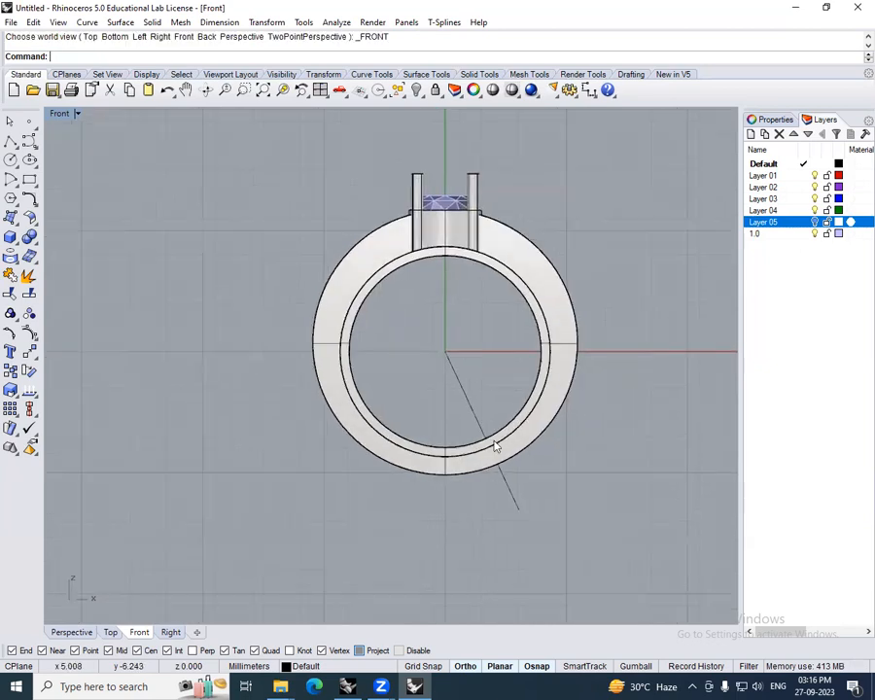
scroll(495, 443, up, 10)
click(462, 450)
scroll(461, 451, down, 6)
right_drag(461, 453, 473, 420)
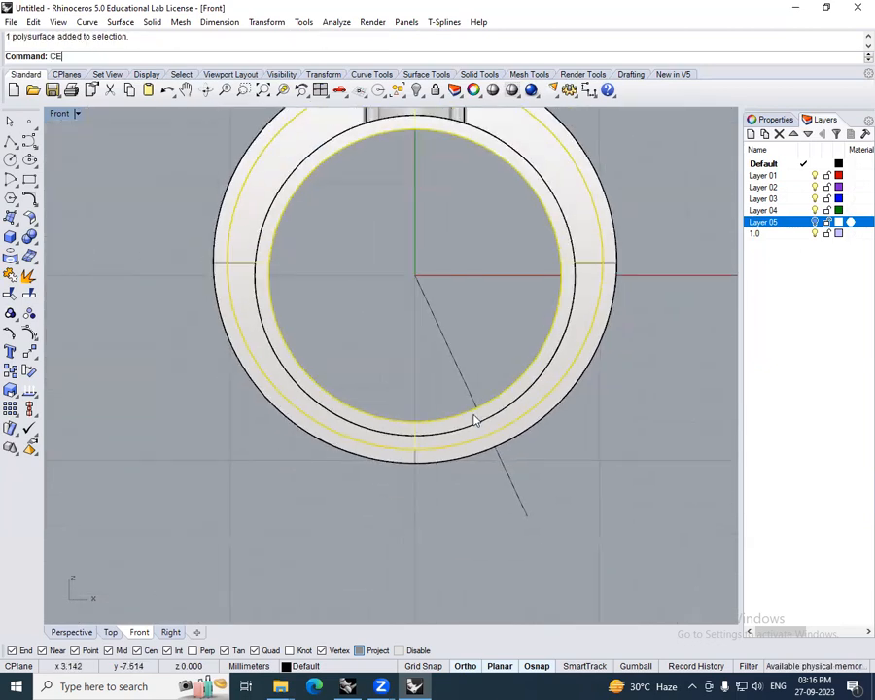
text(CE)
key(Return)
click(152, 56)
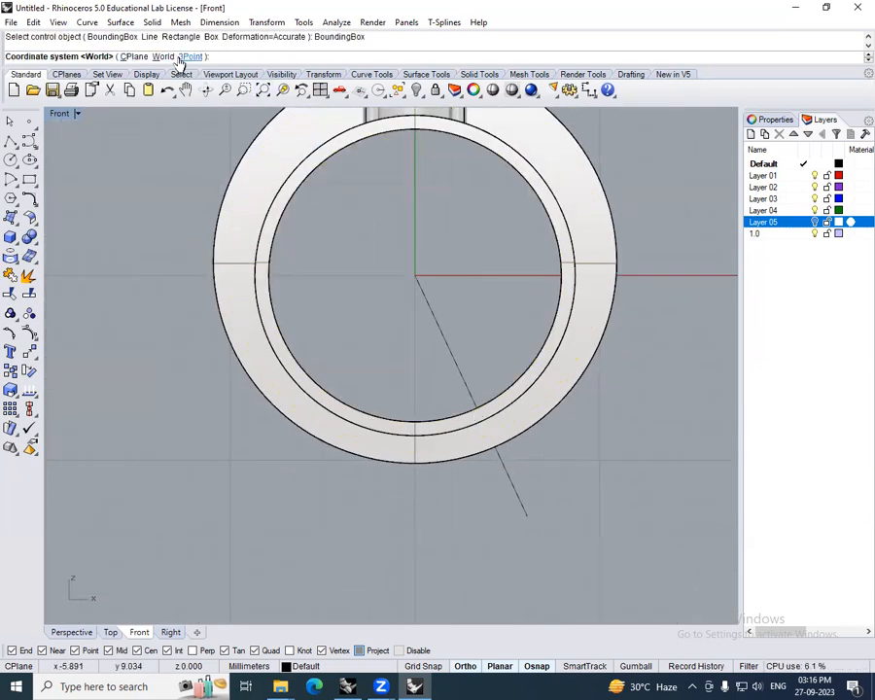
click(165, 56)
key(Return)
key(Return)
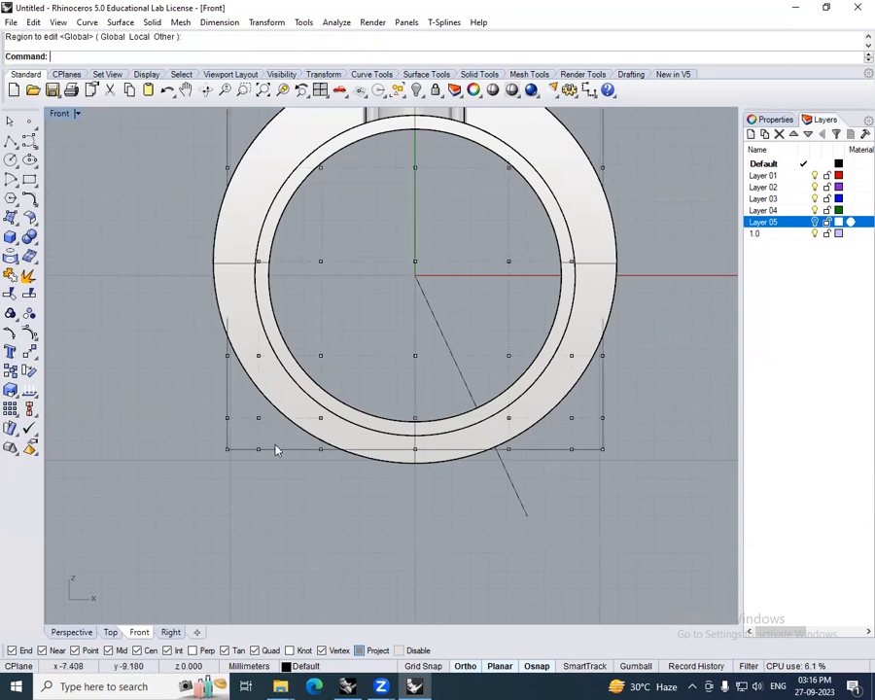
- Move the two lowest rows of cage points straight up by about 1.41 mm
drag(171, 406, 620, 461)
scroll(427, 433, up, 3)
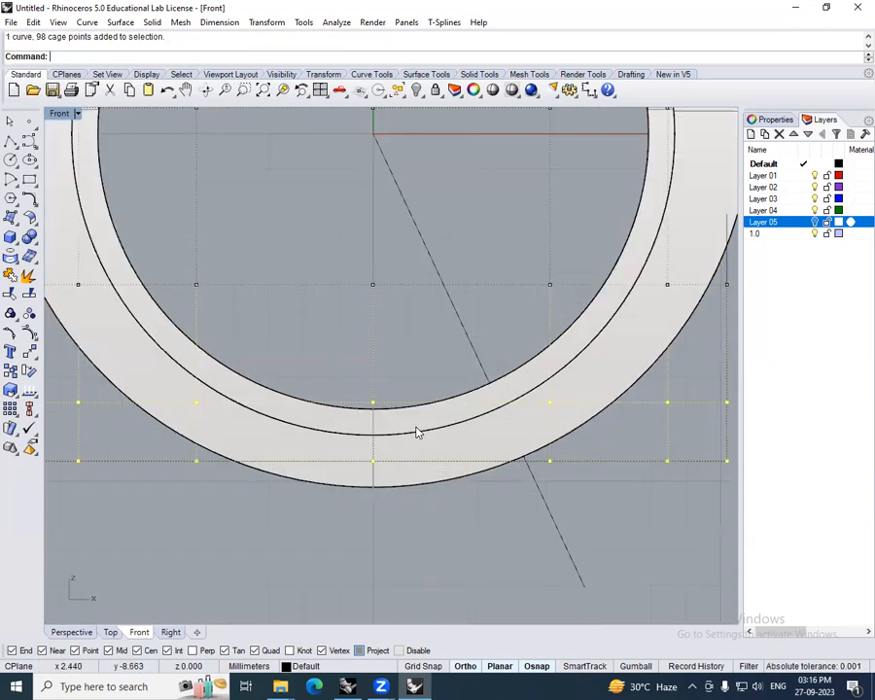
scroll(486, 416, down, 3)
text(m)
key(Return)
click(706, 455)
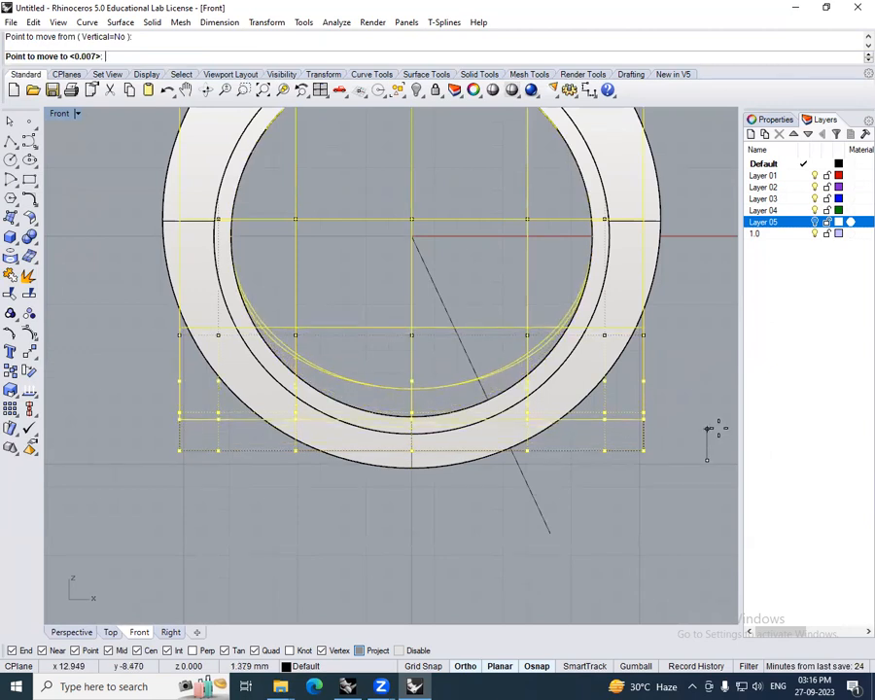
click(714, 426)
- Move the same cage points back down by about 0.36 mm, followed by a small extra amount
scroll(576, 446, up, 3)
key(Return)
click(614, 450)
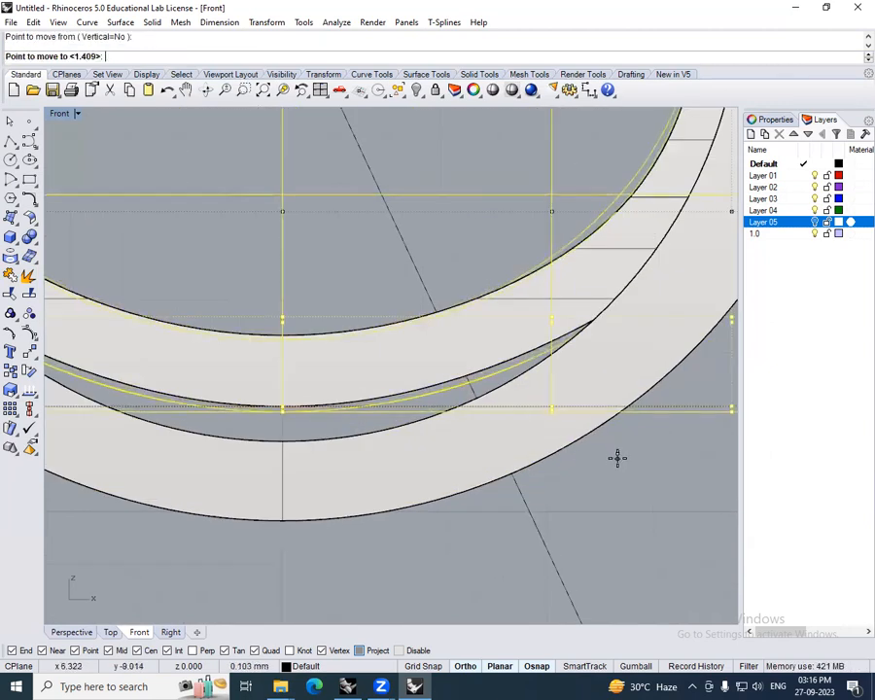
click(612, 470)
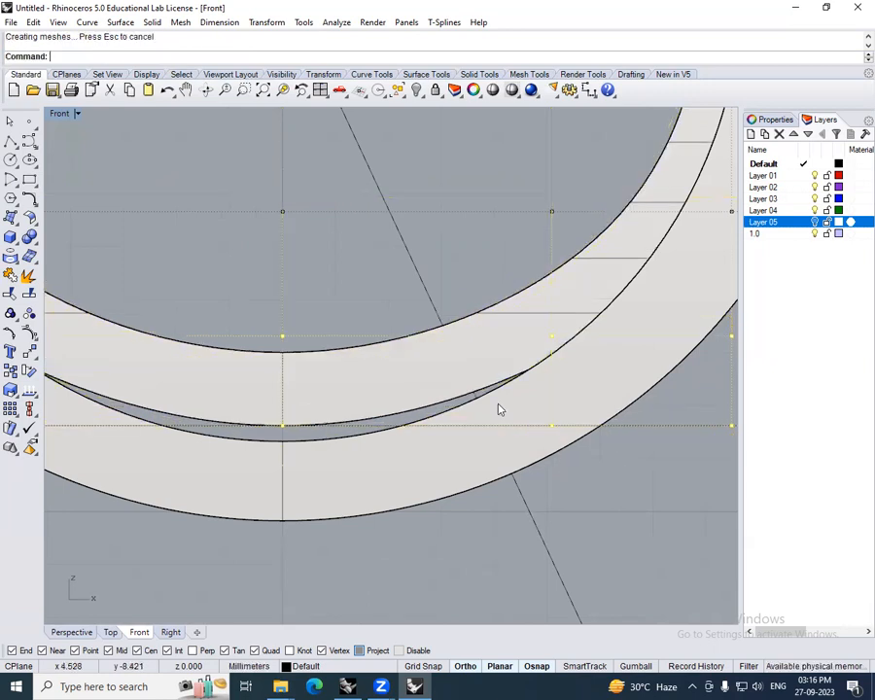
scroll(496, 406, up, 2)
key(Return)
click(626, 487)
click(630, 490)
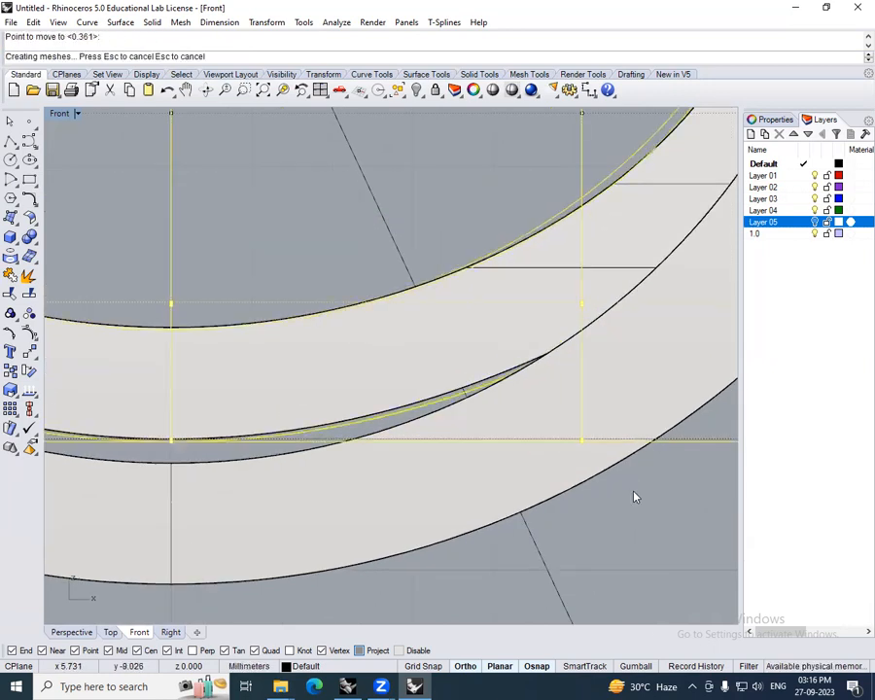
- Delete the control cage and copy the reshaped inner band to Layer 05
scroll(612, 476, down, 2)
scroll(583, 464, down, 3)
key(Delete)
click(496, 451)
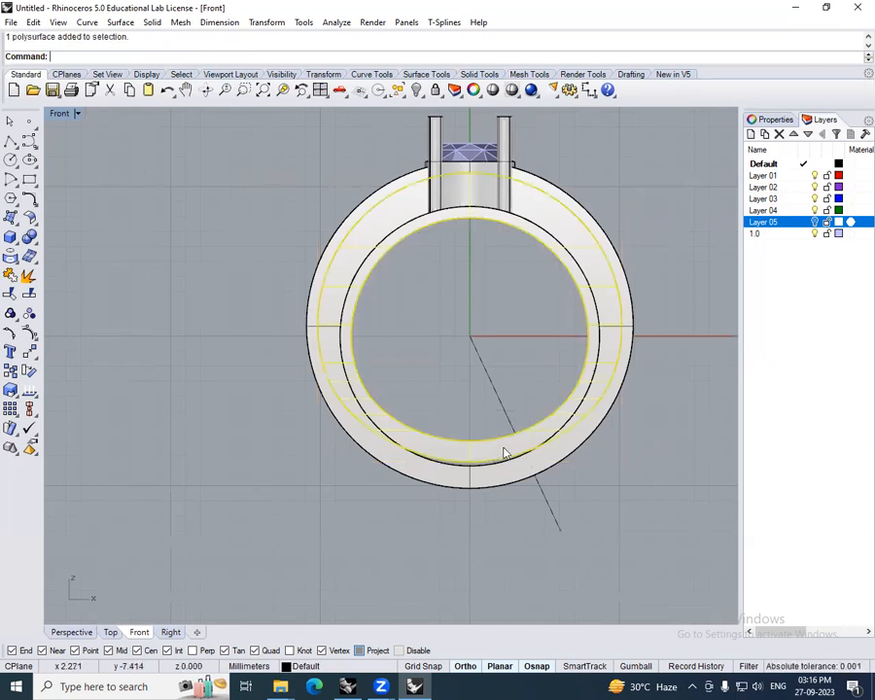
right_click(788, 221)
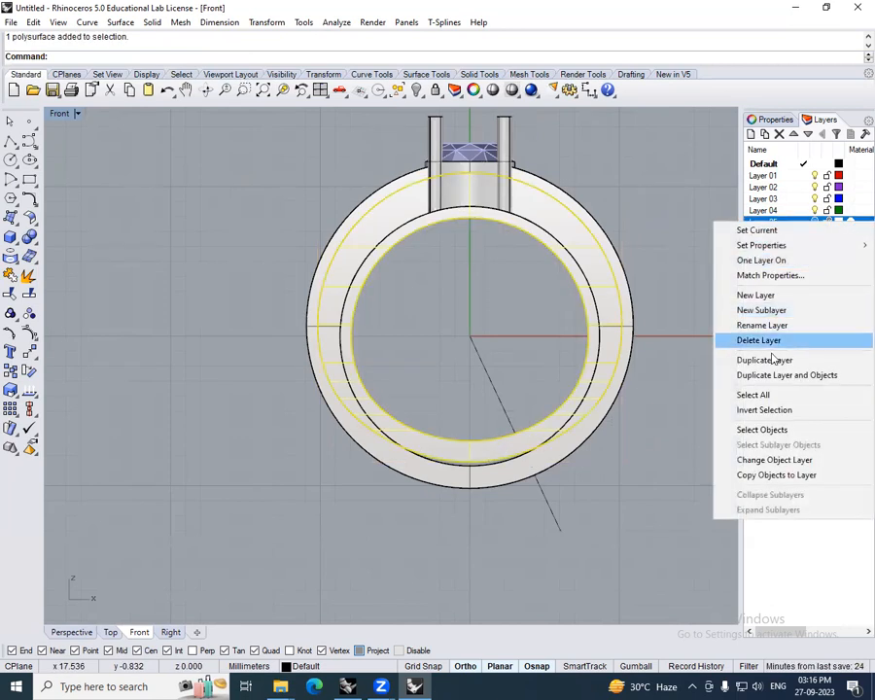
click(757, 475)
key(Escape)
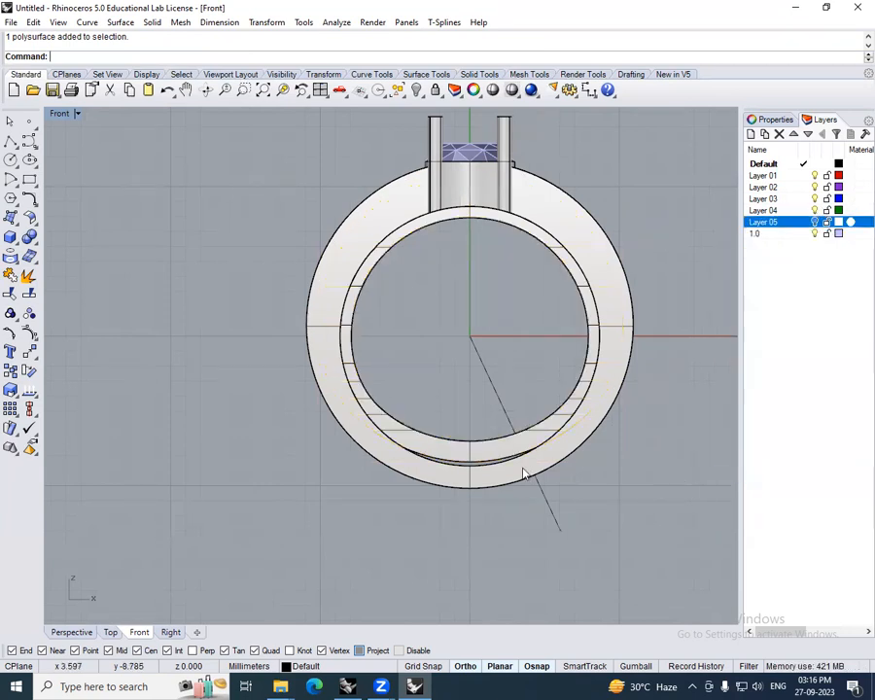
- Subtract the reshaped inner band from the outer band with a Boolean difference
scroll(564, 447, up, 4)
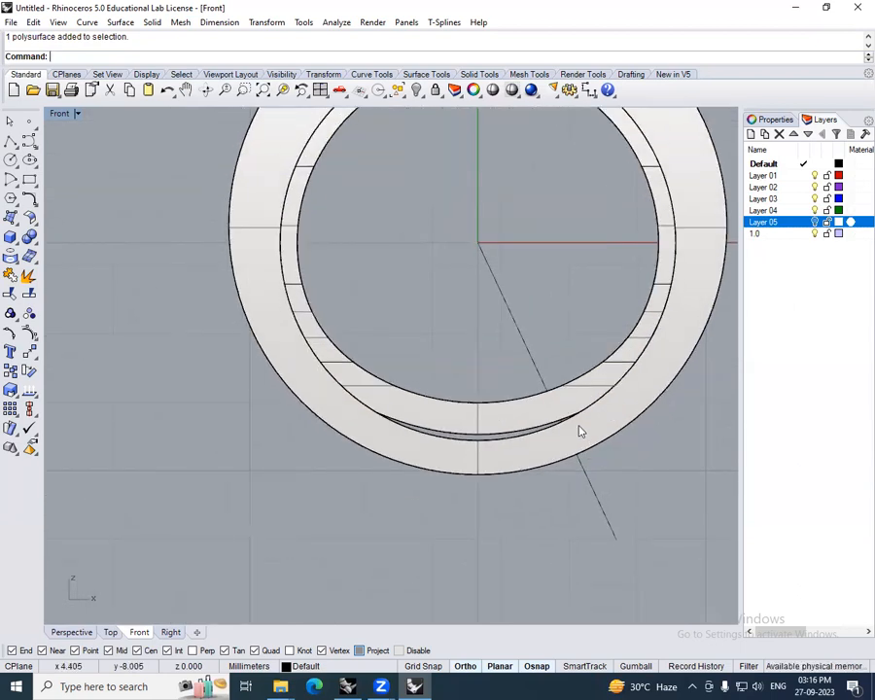
scroll(544, 452, up, 2)
click(520, 474)
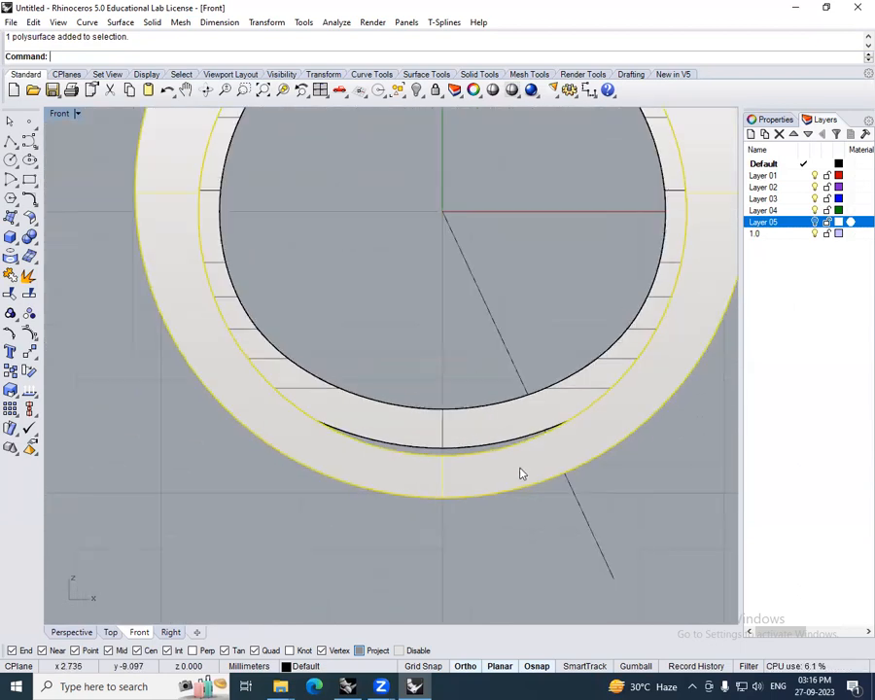
scroll(487, 413, down, 6)
mouse_move(584, 413)
right_down()
mouse_move(580, 374)
mouse_move(585, 412)
right_up()
click(608, 411)
click(567, 406)
text(bd)
key(Return)
click(503, 411)
key(Return)
- Inspect the groove inside the cut band and delete the resulting polysurface
ctrl+shift+right_drag(606, 412, 526, 338)
scroll(527, 340, up, 6)
ctrl+shift+right_drag(513, 392, 533, 412)
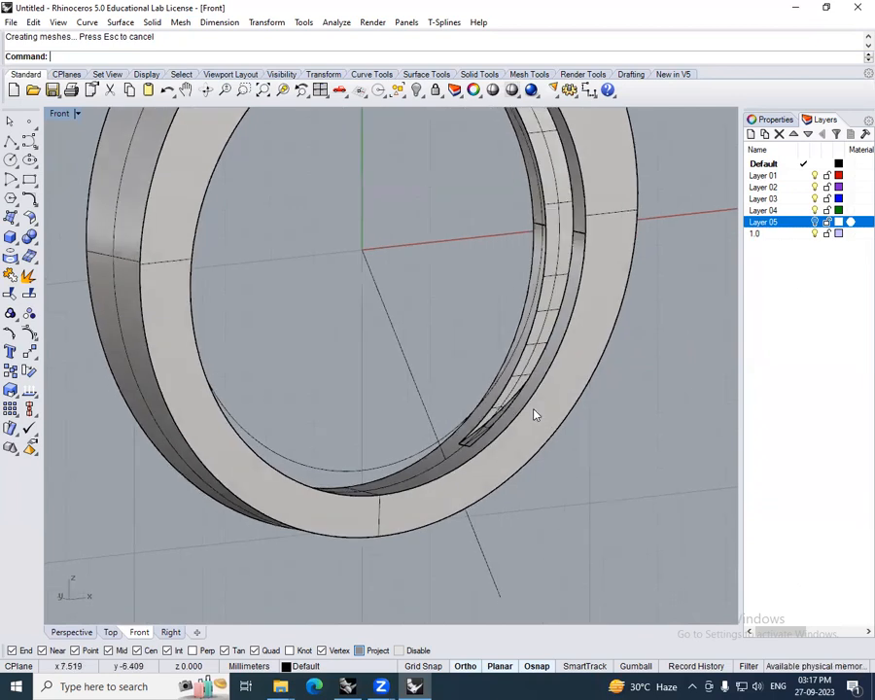
click(543, 419)
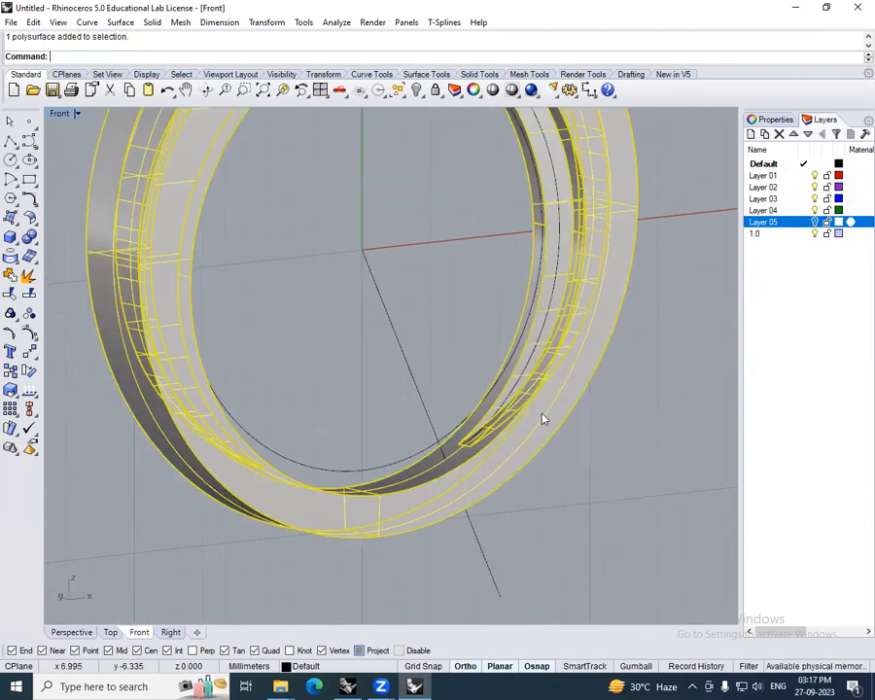
key(Delete)
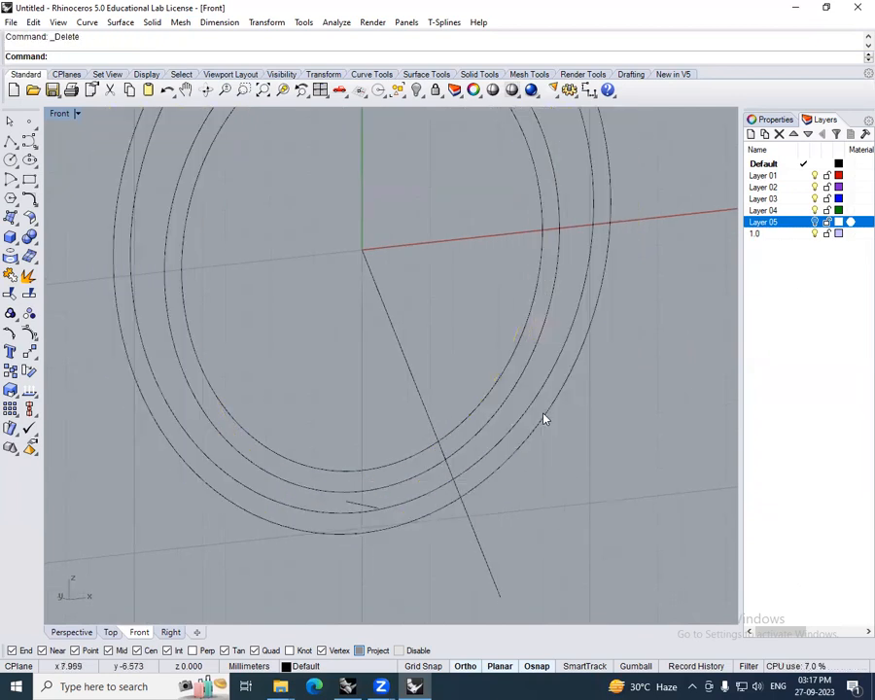
- Show Layer 05, copy the original outer and inner bands to the Default layer, and hide Layer 05 again
click(817, 222)
right_drag(539, 418, 493, 484)
click(494, 493)
scroll(490, 477, up, 4)
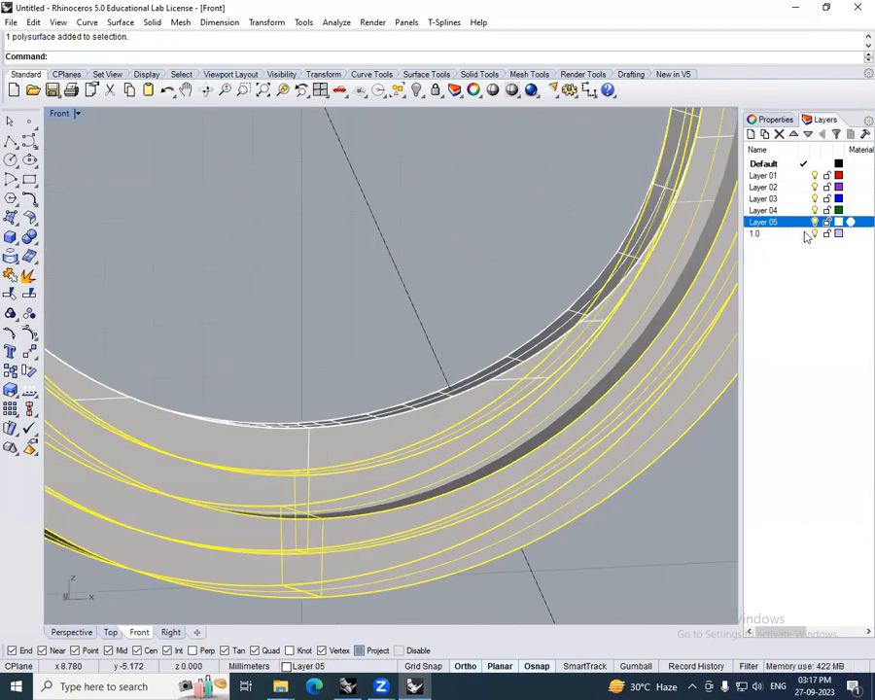
right_click(797, 165)
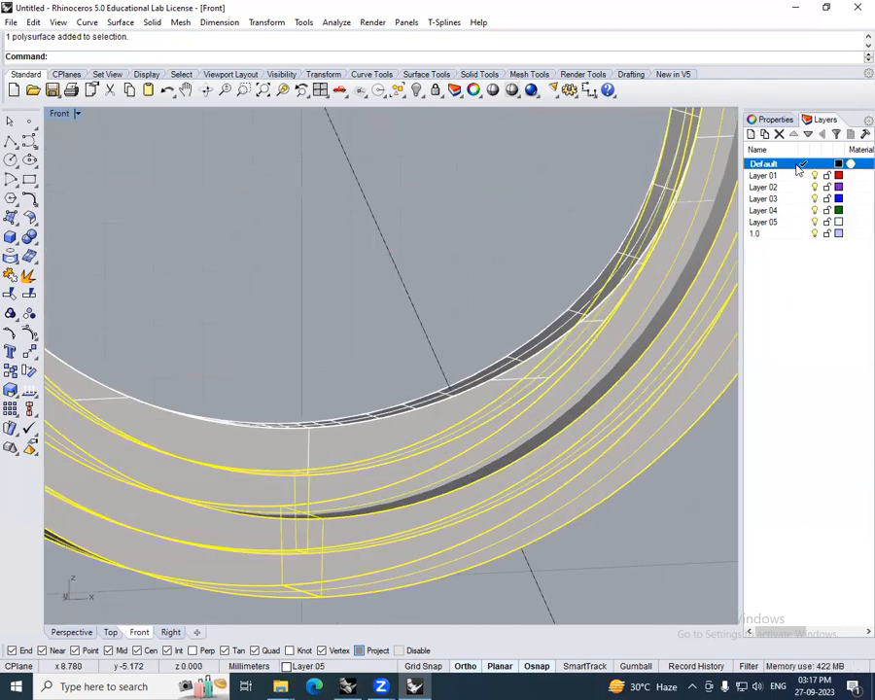
click(775, 418)
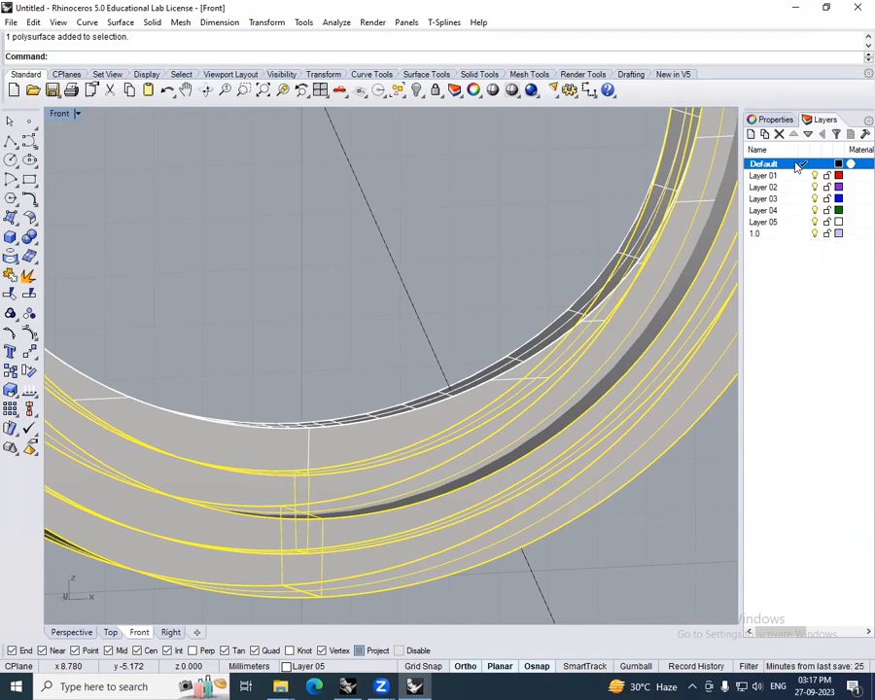
click(815, 223)
- Subtract the original inner band from the outer band with a Boolean difference and inspect the cut
scroll(579, 363, down, 5)
click(587, 382)
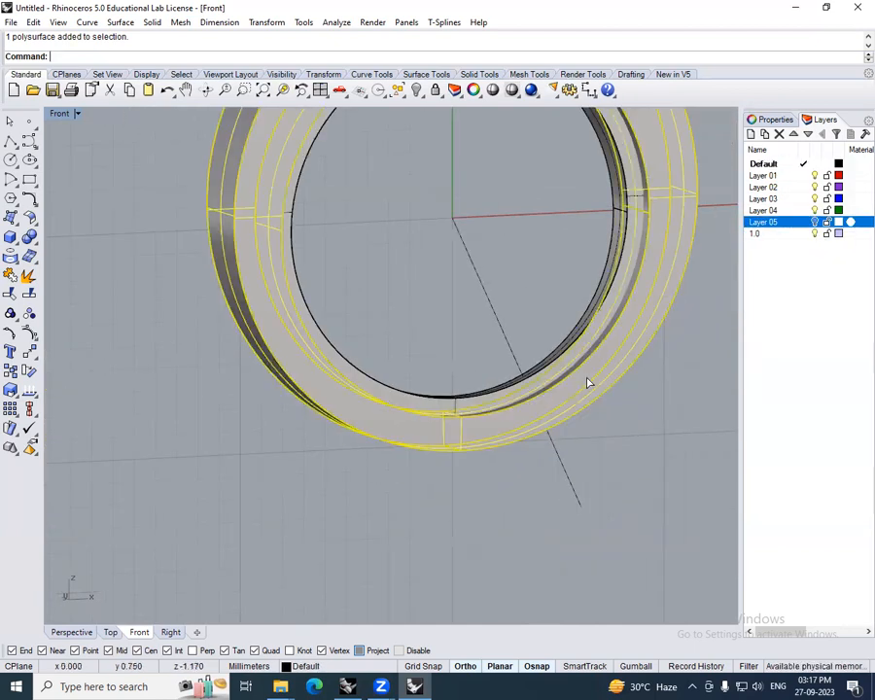
text(bd)
key(Return)
click(557, 362)
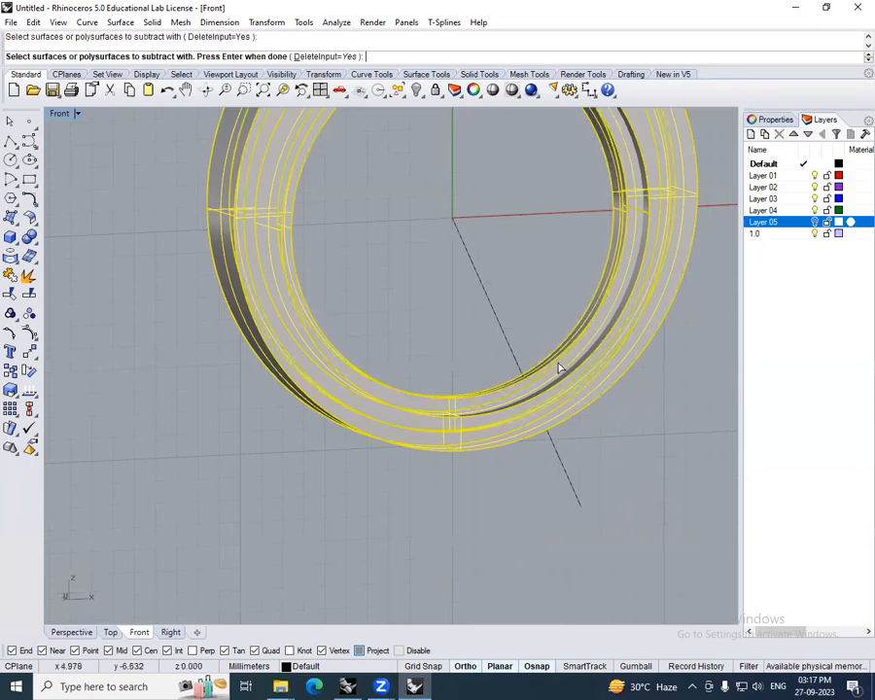
key(Return)
ctrl+shift+right_drag(578, 359, 639, 316)
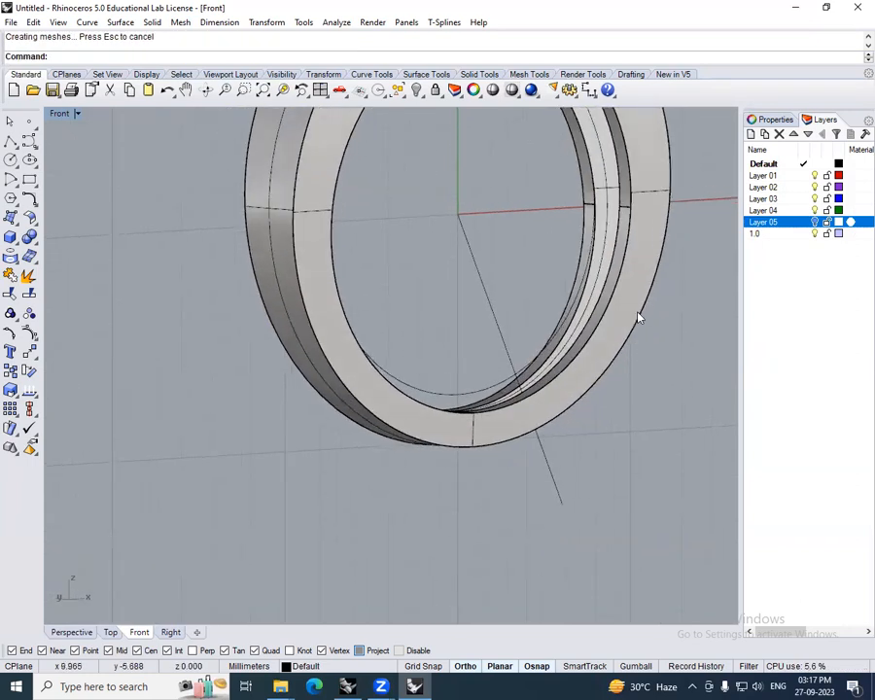
- Replace the cut band with copies of the outer and original inner bands from Layer 05 on the Default layer, hiding Layer 05
click(636, 296)
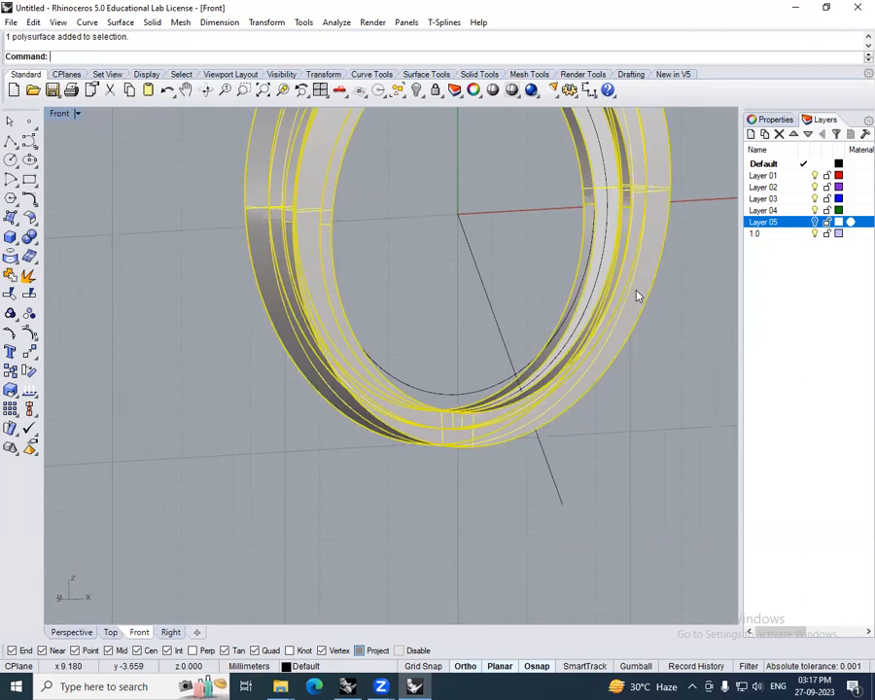
key(Delete)
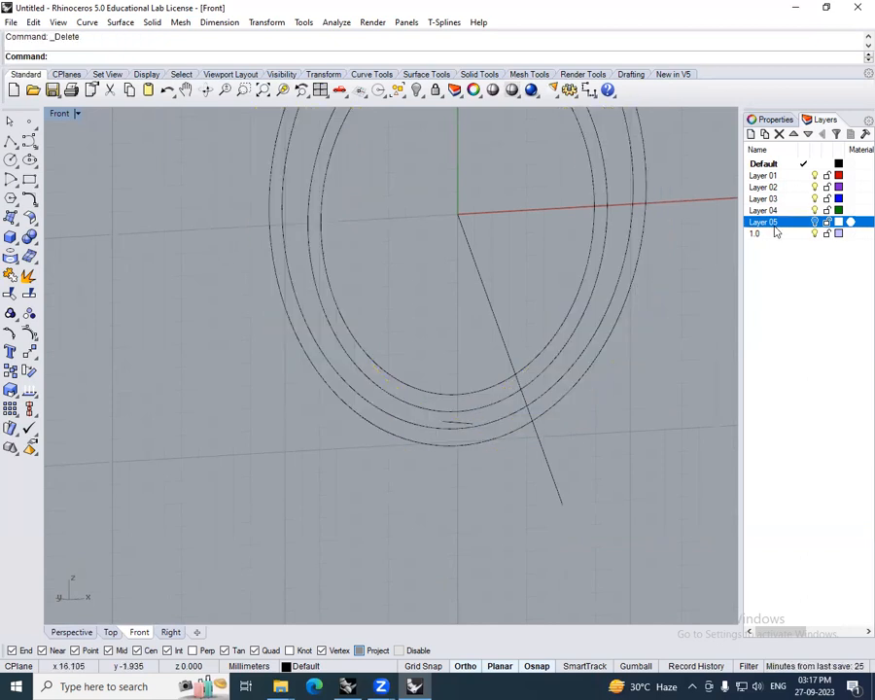
key(ctrl+z)
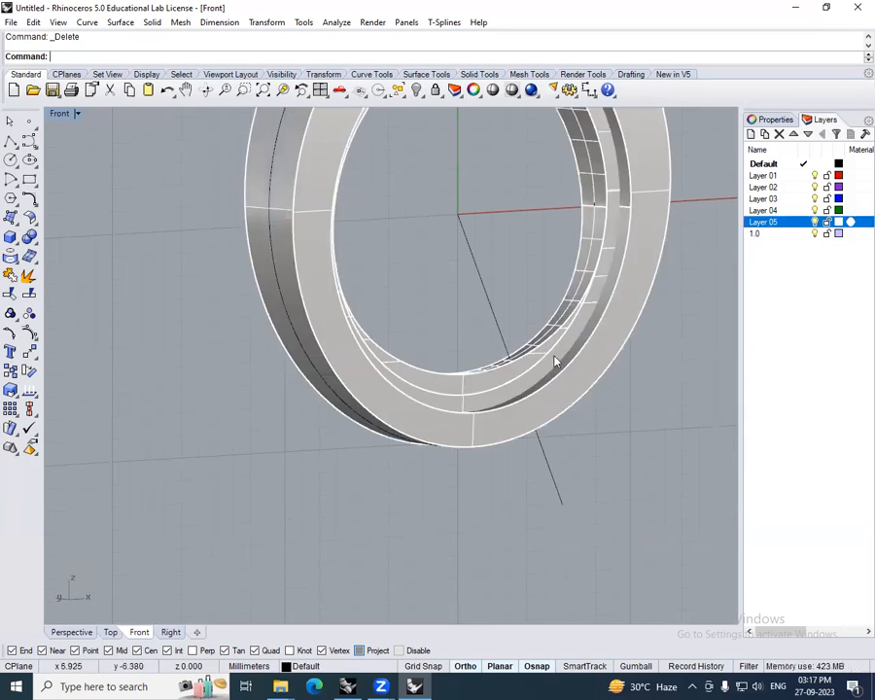
click(512, 395)
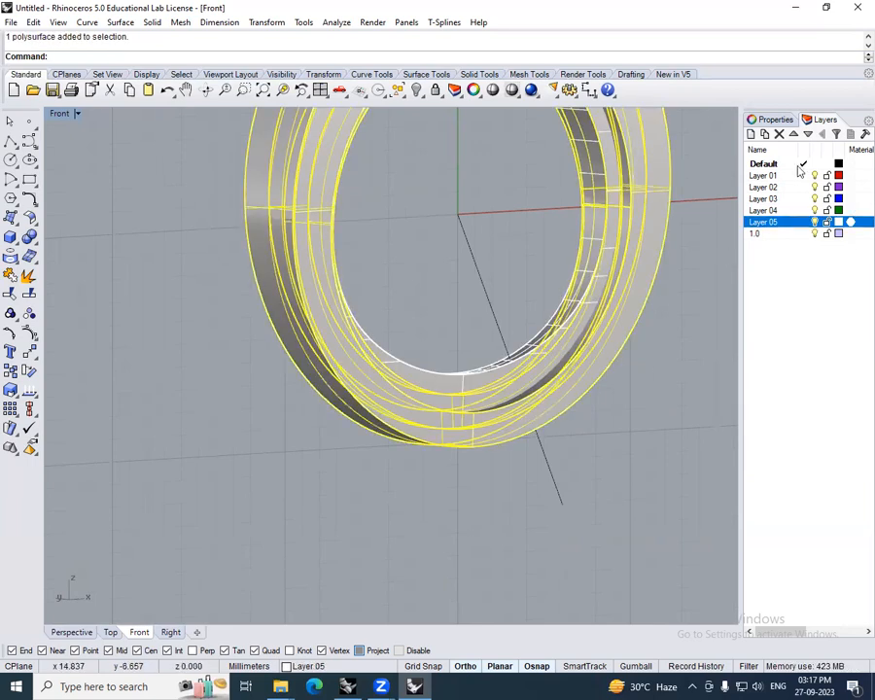
right_click(763, 163)
click(762, 419)
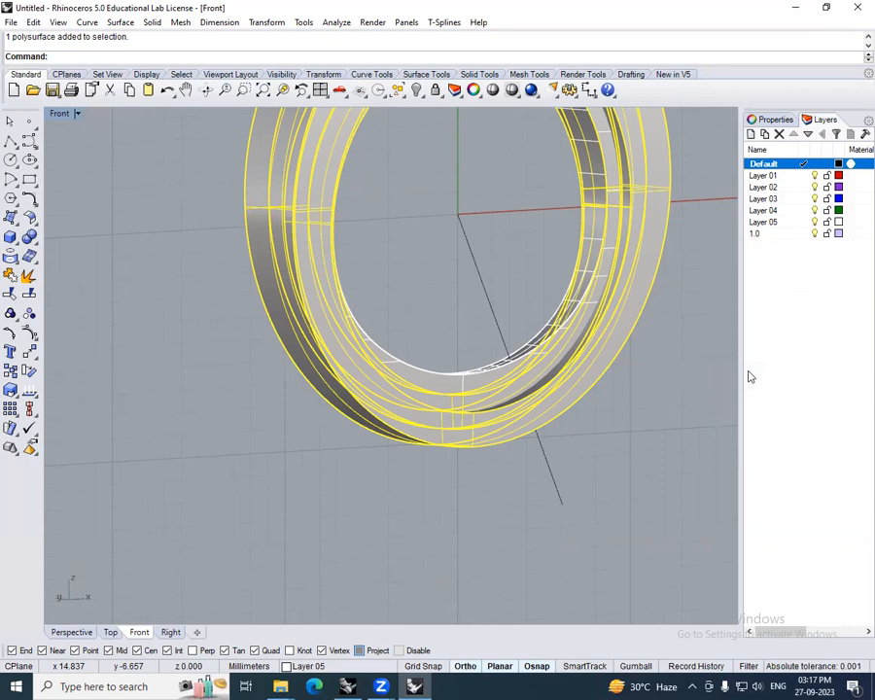
click(800, 223)
- Examine how the copied outer and inner bands fit together, in an orbited view and in the Front view
right_drag(592, 437, 576, 424)
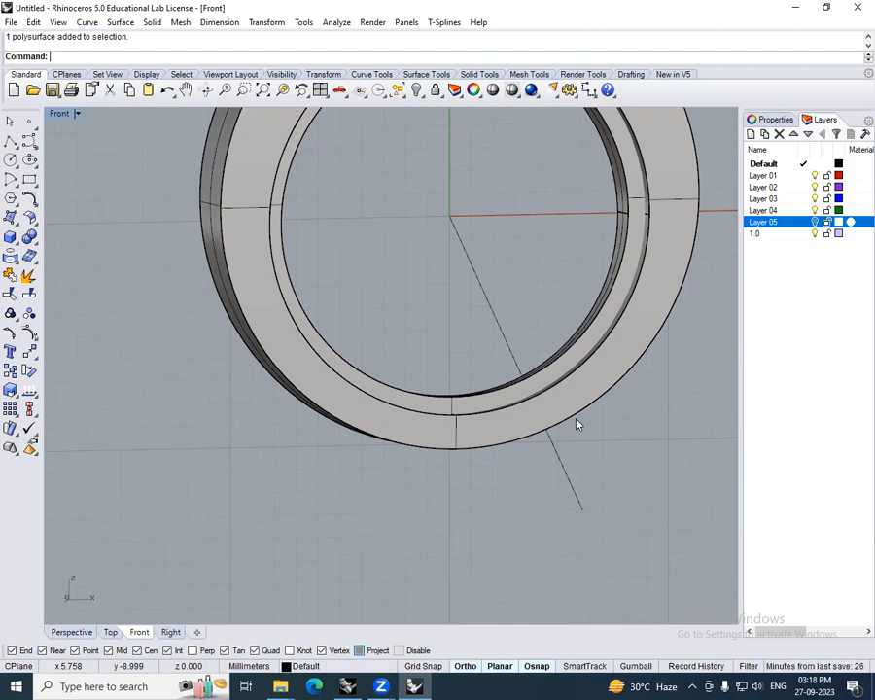
scroll(580, 417, down, 6)
right_drag(573, 410, 620, 350)
key(ctrl+F2)
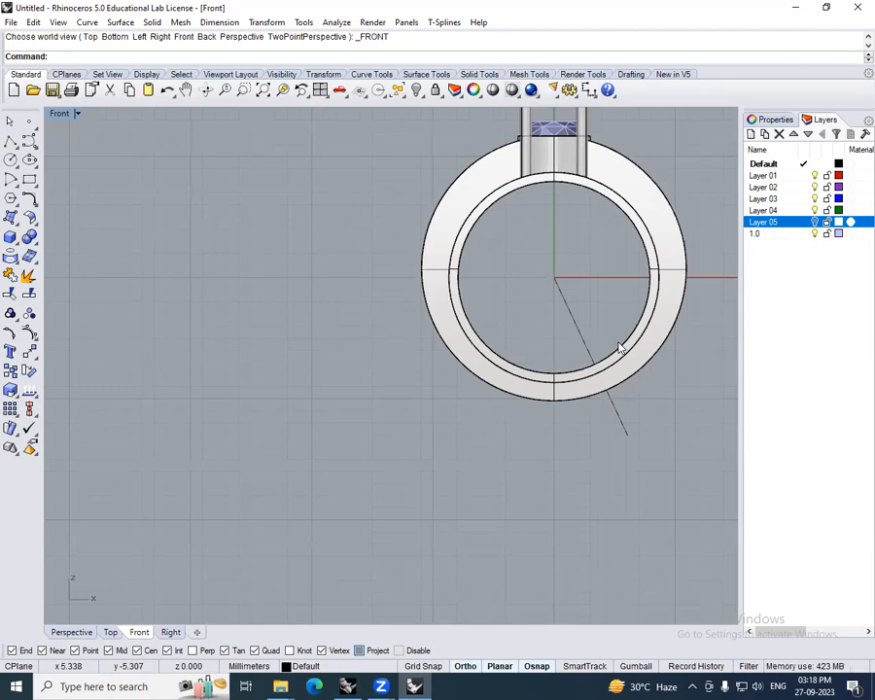
scroll(618, 340, up, 5)
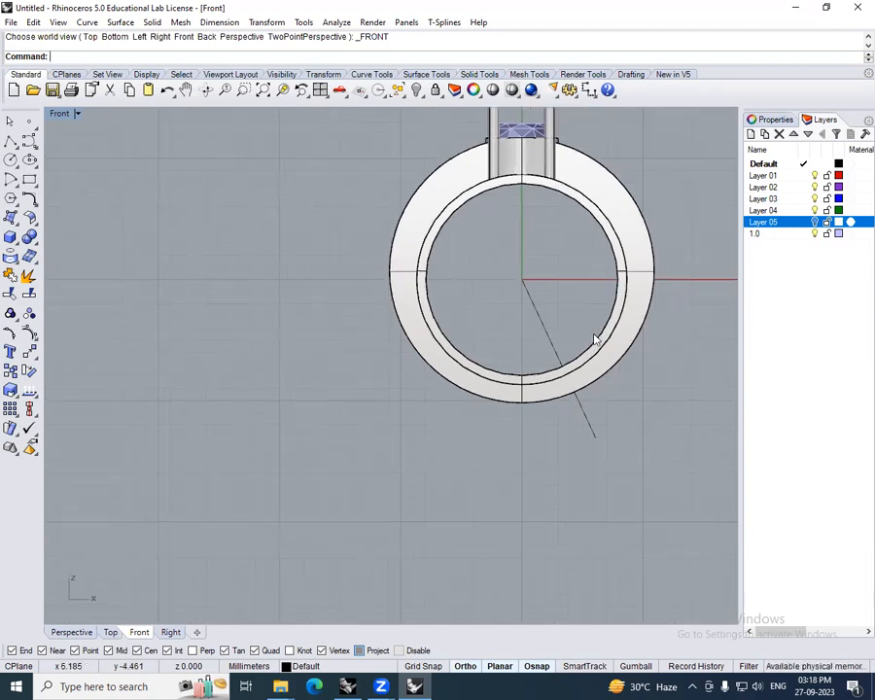
click(628, 374)
right_drag(626, 390, 596, 392)
scroll(599, 391, down, 6)
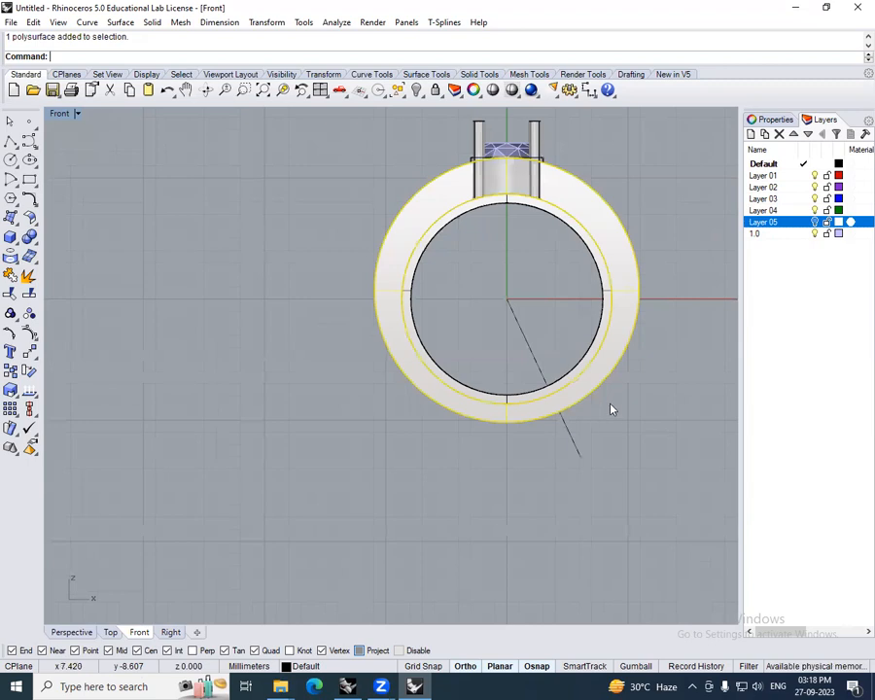
click(611, 405)
scroll(604, 392, up, 6)
click(595, 362)
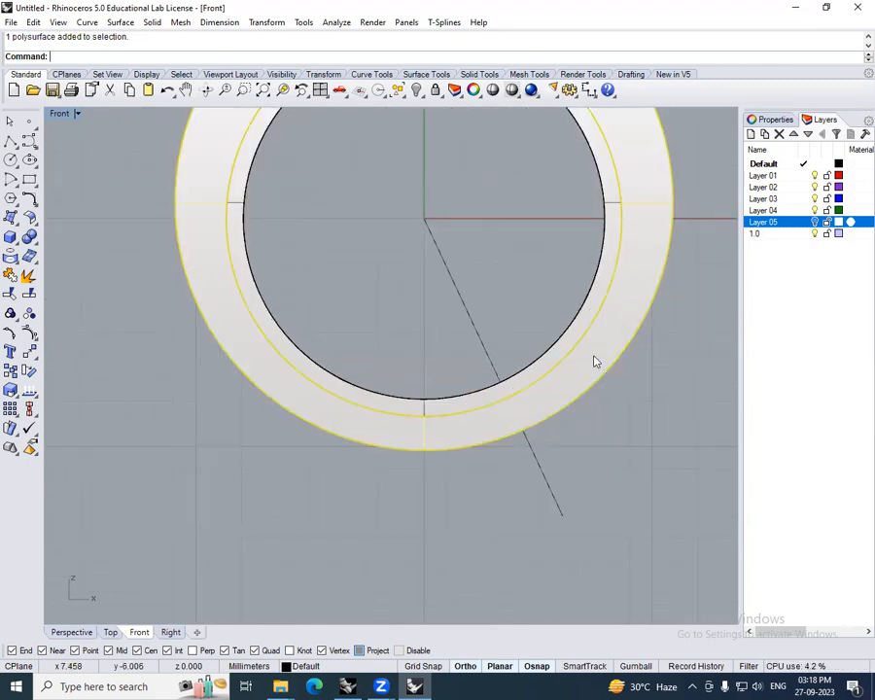
scroll(543, 373, up, 4)
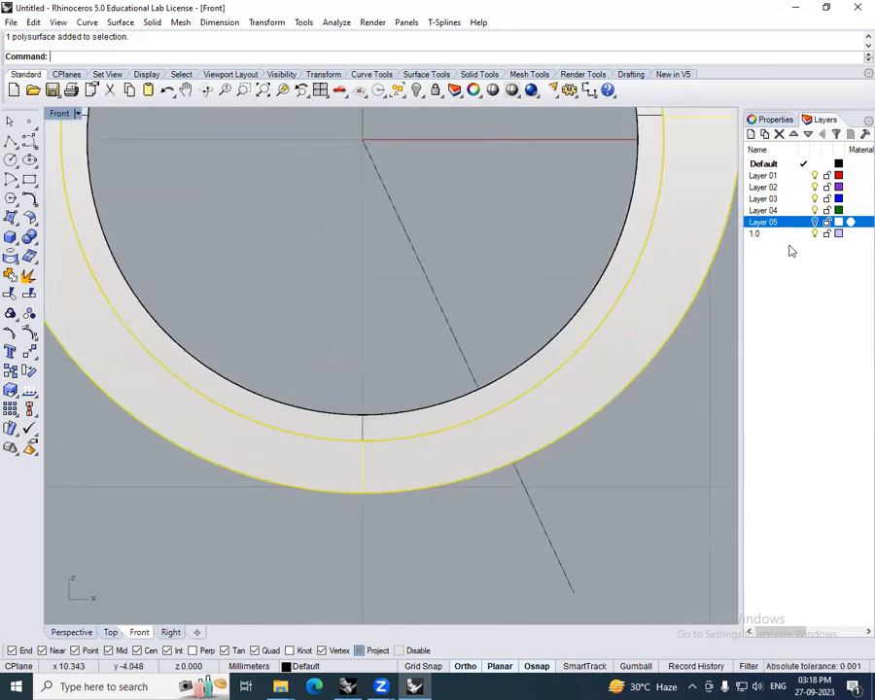
- Show Layer 05, copy the reshaped inner band to the Default layer, and hide Layer 05 again
click(814, 222)
click(461, 382)
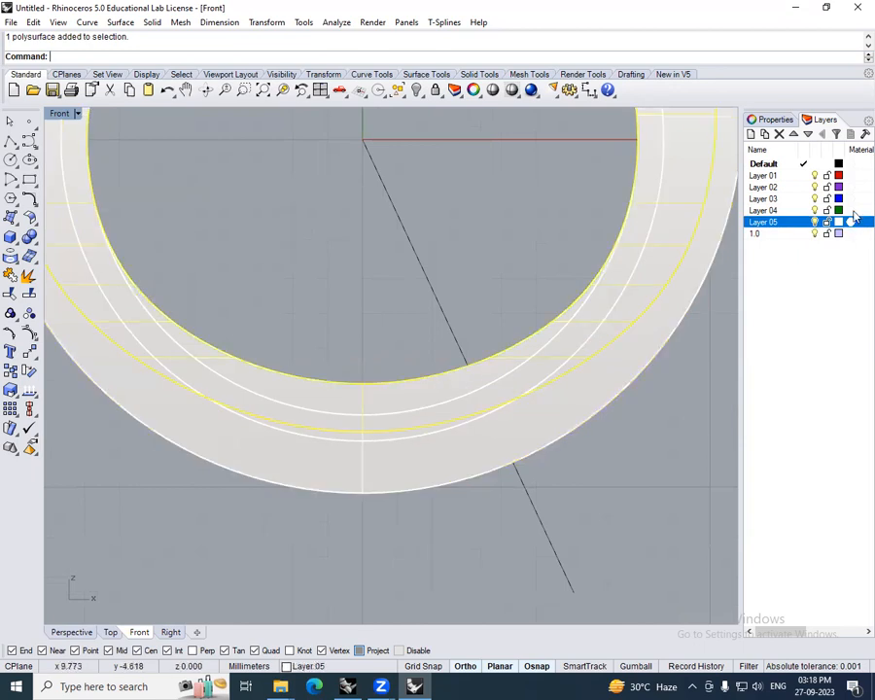
right_click(763, 163)
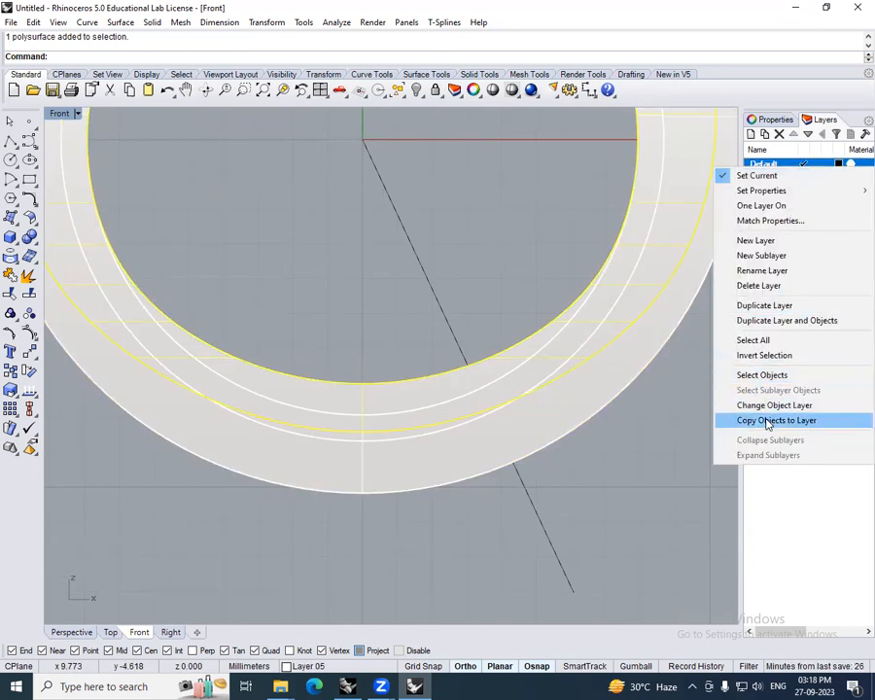
click(768, 422)
scroll(420, 427, up, 6)
click(419, 428)
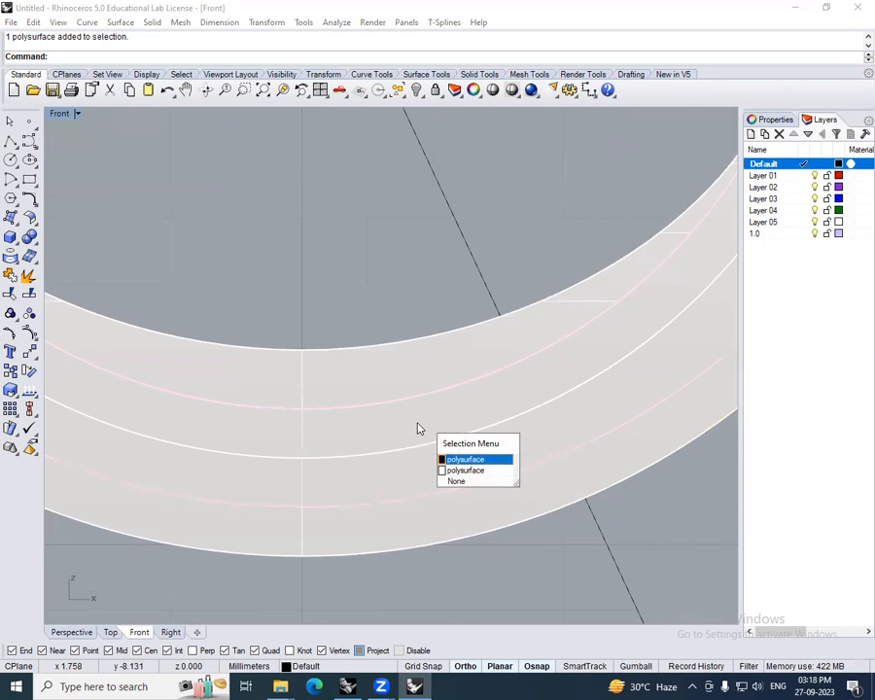
click(814, 222)
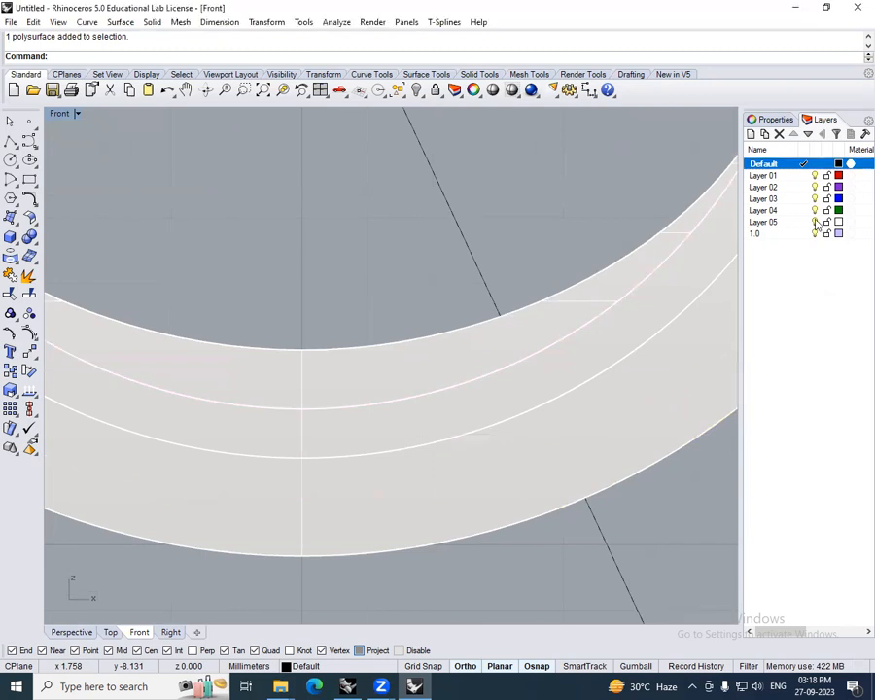
click(814, 223)
- Delete the original inner band from the Default layer, keeping the reshaped inner band and the outer band
click(445, 409)
key(Delete)
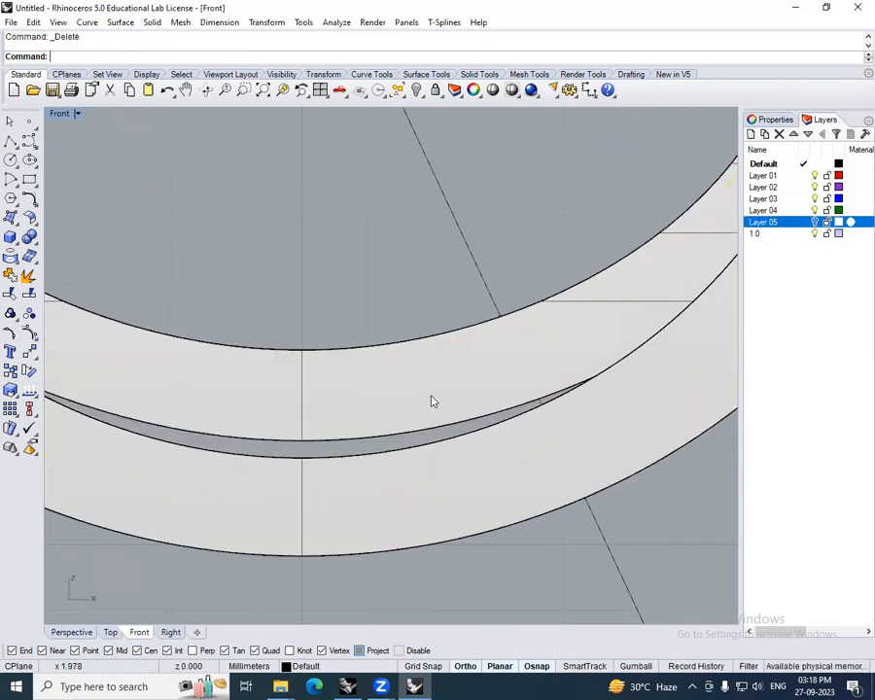
scroll(432, 401, down, 2)
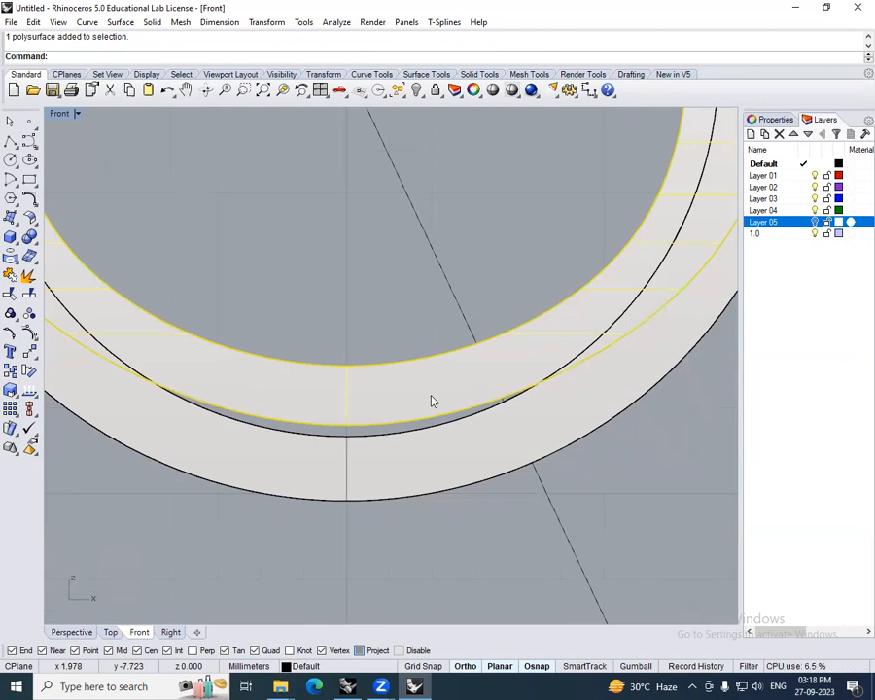
click(438, 476)
scroll(438, 476, down, 3)
click(554, 490)
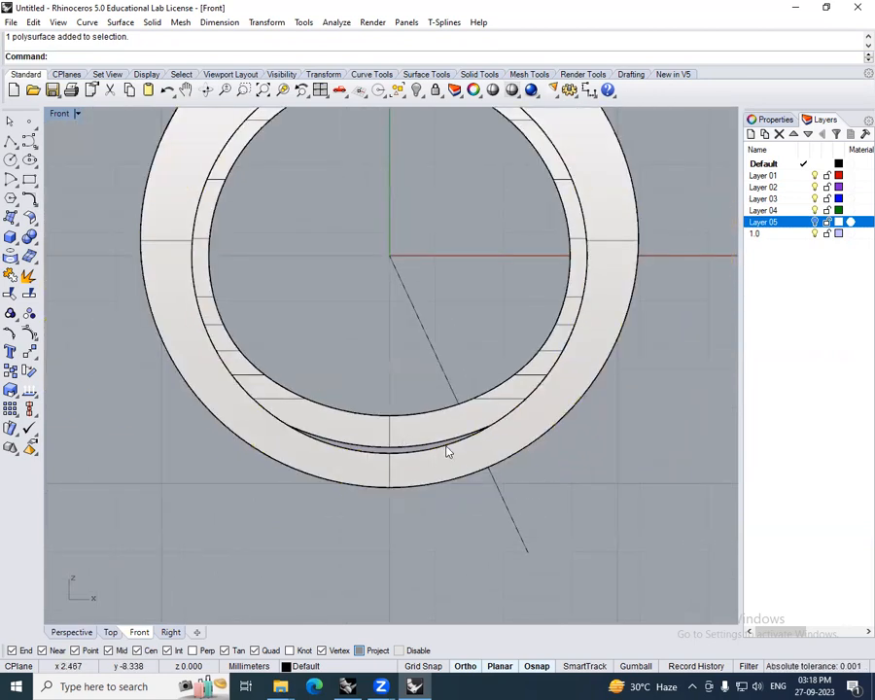
- Subtract the reshaped inner band from the outer band with a Boolean difference and inspect the cut before restoring the Front view
click(444, 452)
text(bd)
key(Return)
click(426, 438)
key(Return)
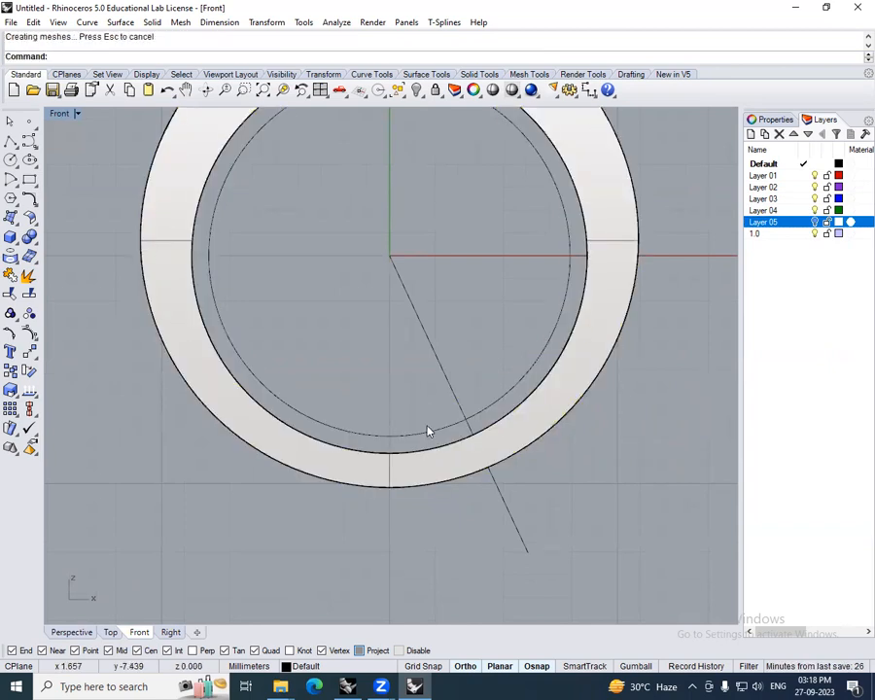
scroll(427, 432, down, 3)
ctrl+shift+right_drag(465, 422, 464, 380)
text(F)
key(Return)
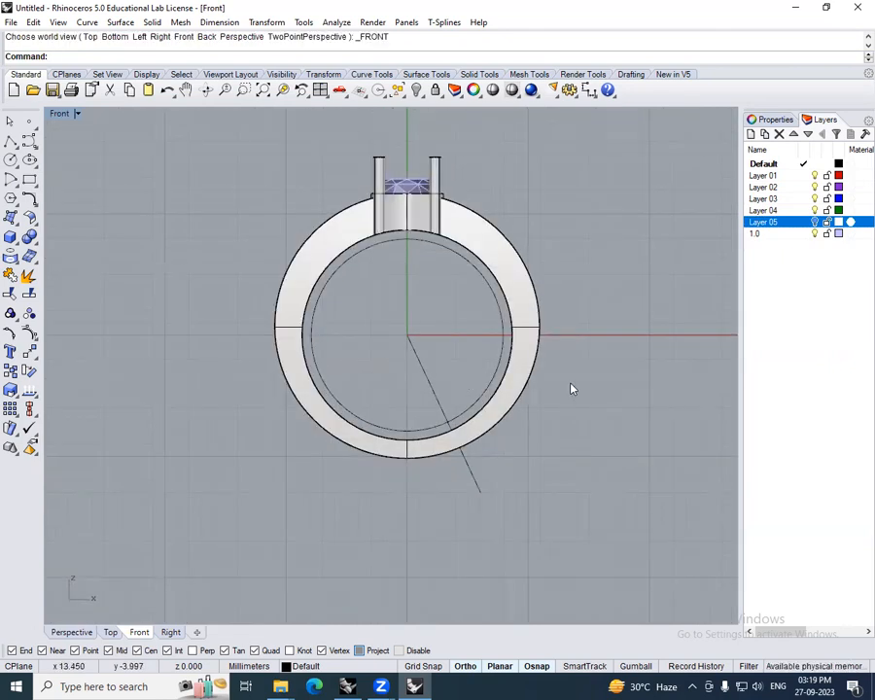
- Switch to wireframe display and delete the circular curve lying between the outer band's inner and outer edges
key(ctrl+alt+w)
right_drag(544, 336, 603, 364)
scroll(588, 290, up, 4)
scroll(564, 429, up, 3)
click(559, 445)
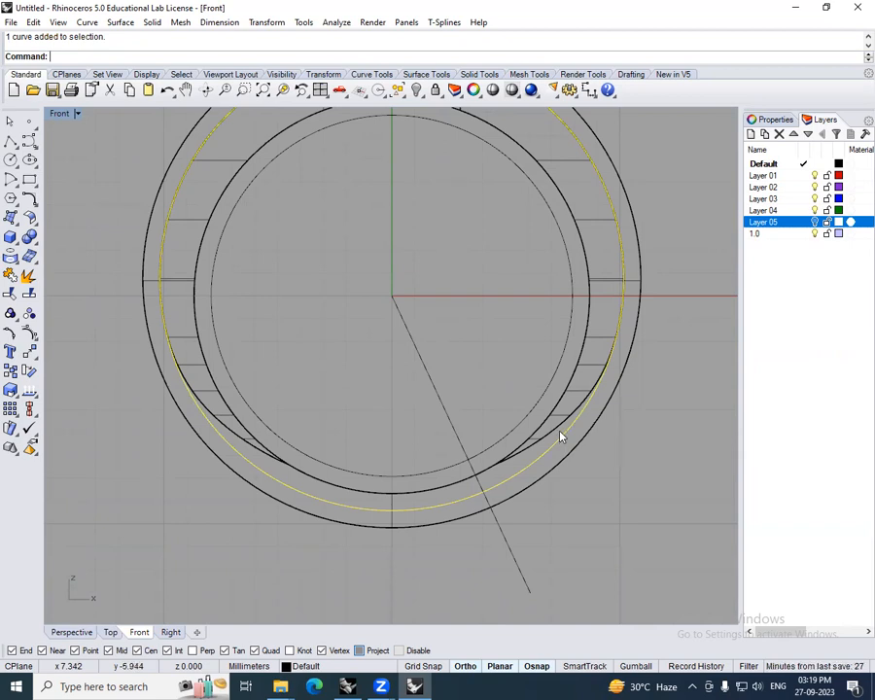
key(Delete)
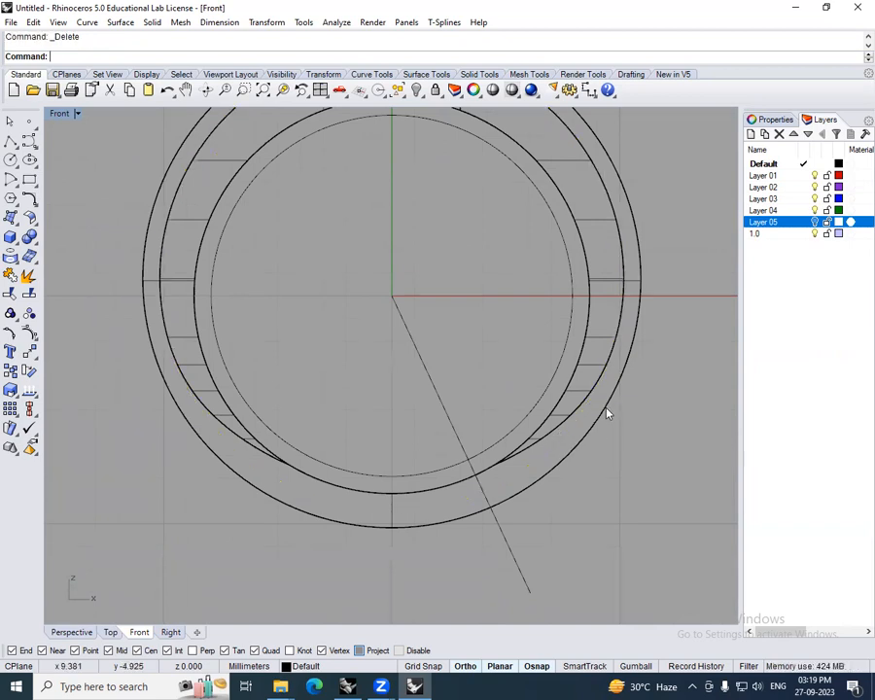
- Offset the outer band's outside edge inward by 0.76 mm
click(606, 407)
click(648, 444)
scroll(609, 302, up, 6)
right_drag(606, 255, 618, 278)
text(o)
key(Return)
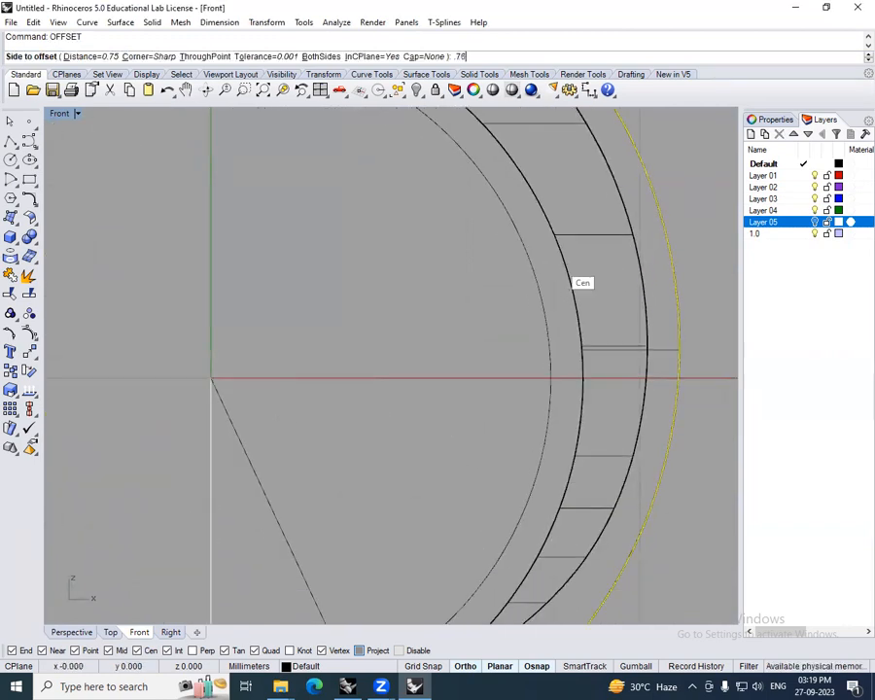
text(.76)
key(Return)
click(561, 204)
- Offset the outer band's inside edge outward by the same distance
click(549, 202)
click(539, 206)
click(577, 243)
key(Return)
click(570, 188)
- Isolate the two offset curves by hiding all other objects, and return to shaded display
click(570, 190)
right_drag(634, 405, 629, 297)
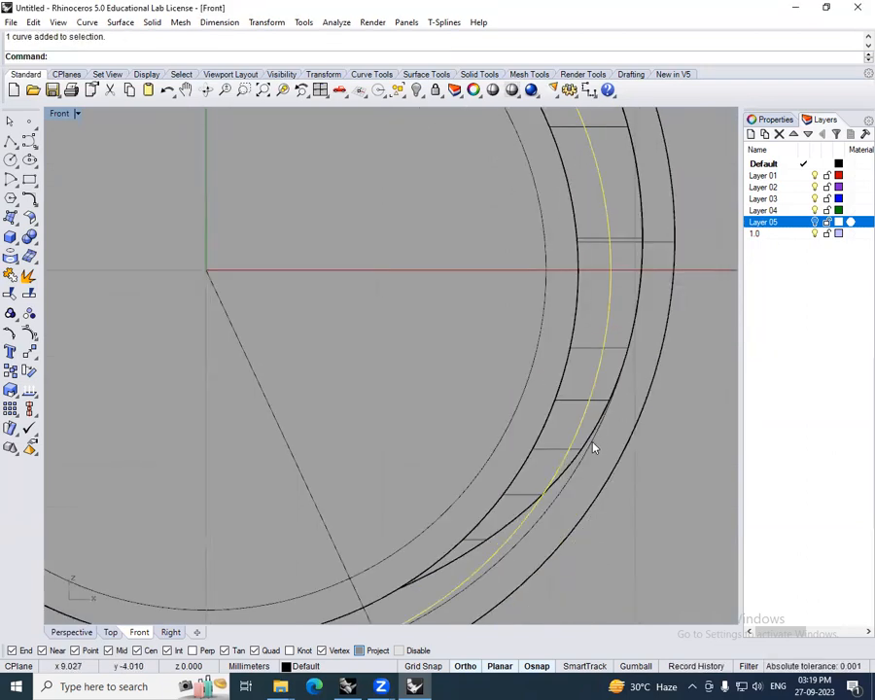
shift+click(593, 443)
scroll(589, 434, down, 8)
key(ctrl+alt+s)
right_drag(591, 419, 583, 386)
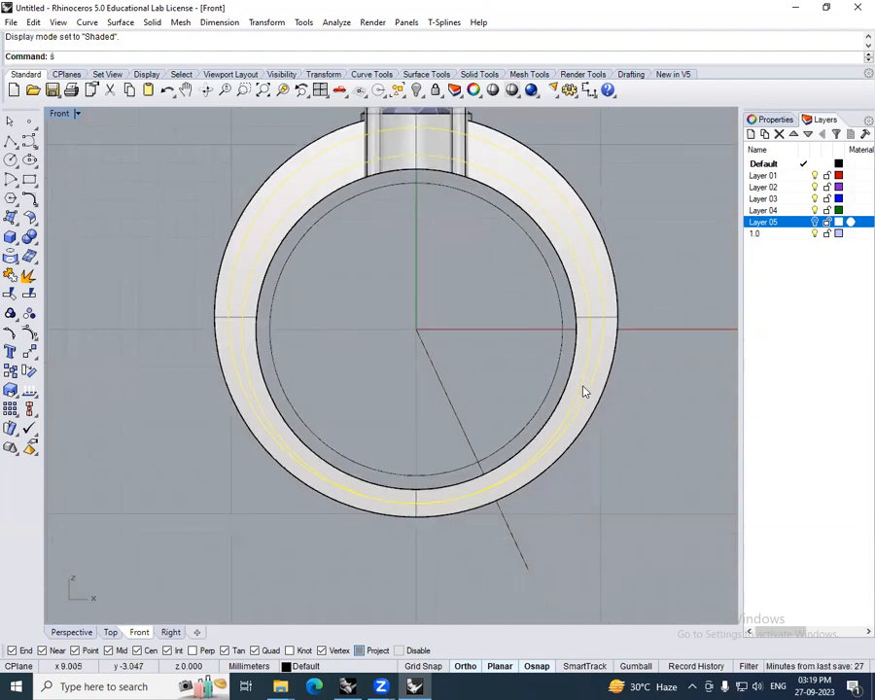
key(ctrl+i)
key(ctrl+h)
key(ctrl+a)
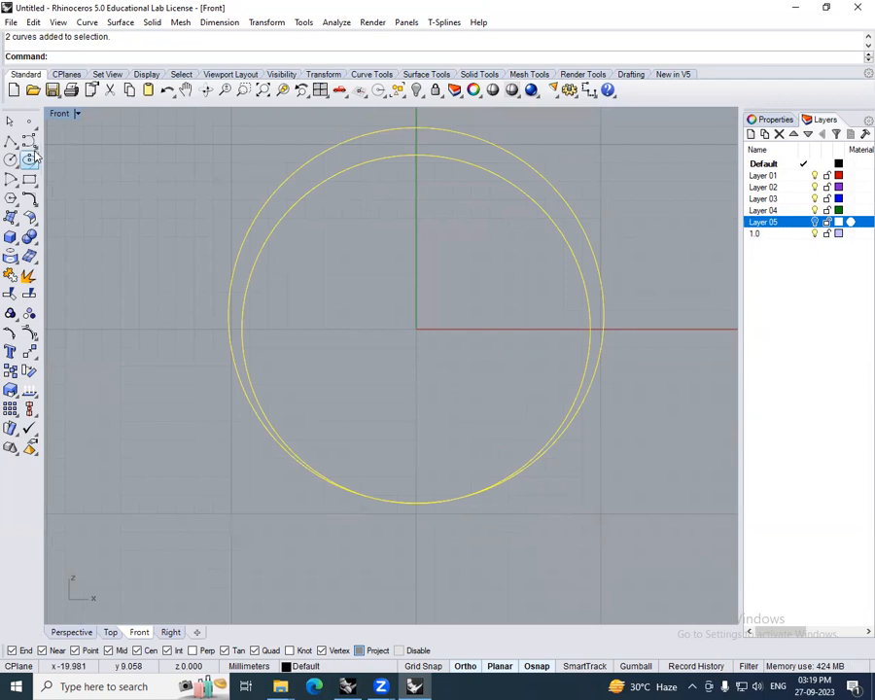
- Draw a small downward-bulging arc connecting the two offset curves where they cross the positive X axis
click(9, 141)
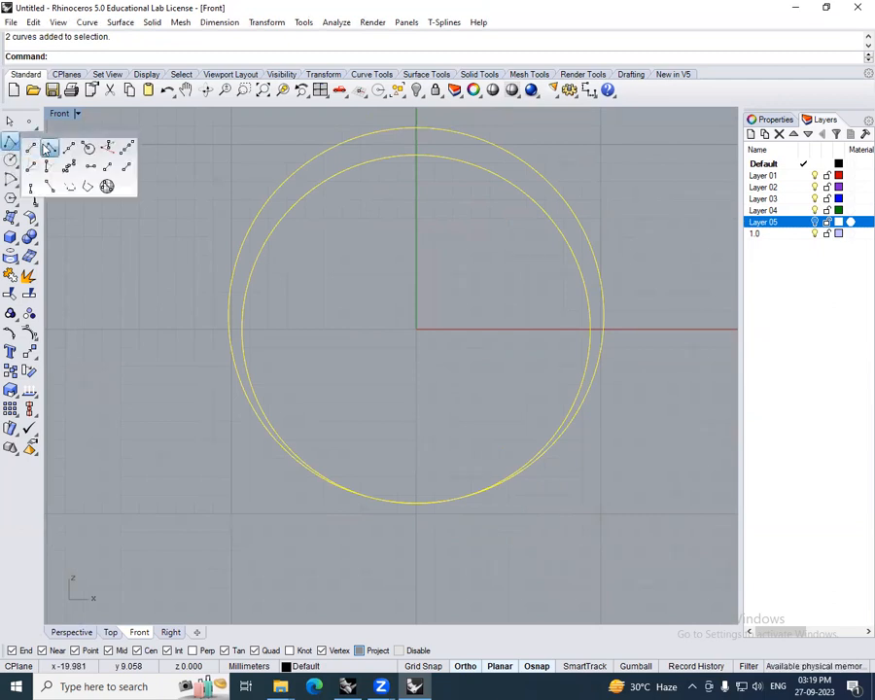
click(10, 179)
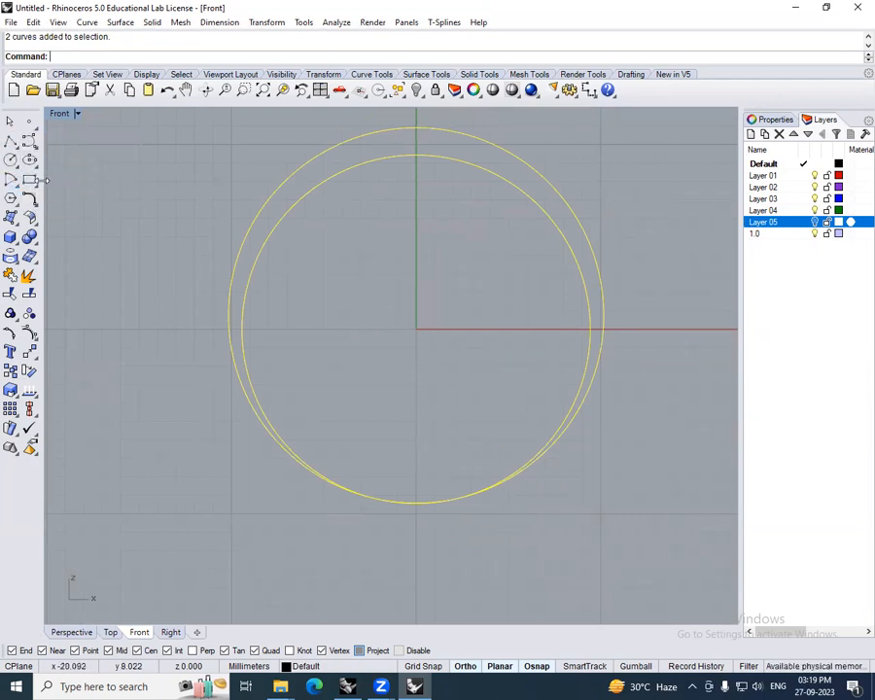
click(9, 182)
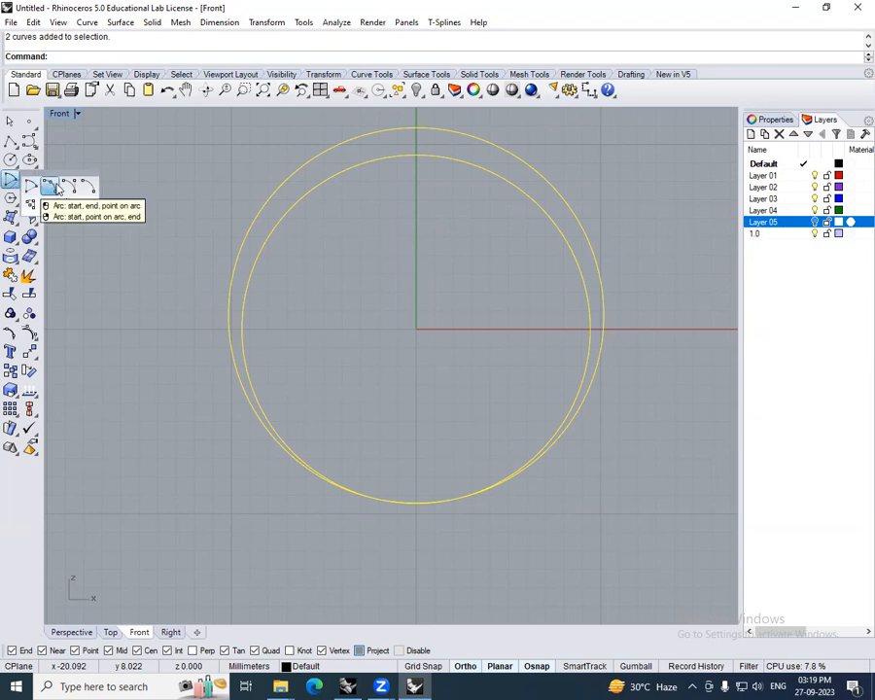
click(67, 186)
scroll(583, 326, up, 5)
click(522, 322)
click(563, 322)
scroll(554, 330, up, 2)
click(541, 340)
click(542, 331)
scroll(542, 334, down, 3)
- Switch to the reference "design 2 ring" file and examine the rounded slot ends in its Front view, then return to the untitled model
click(415, 686)
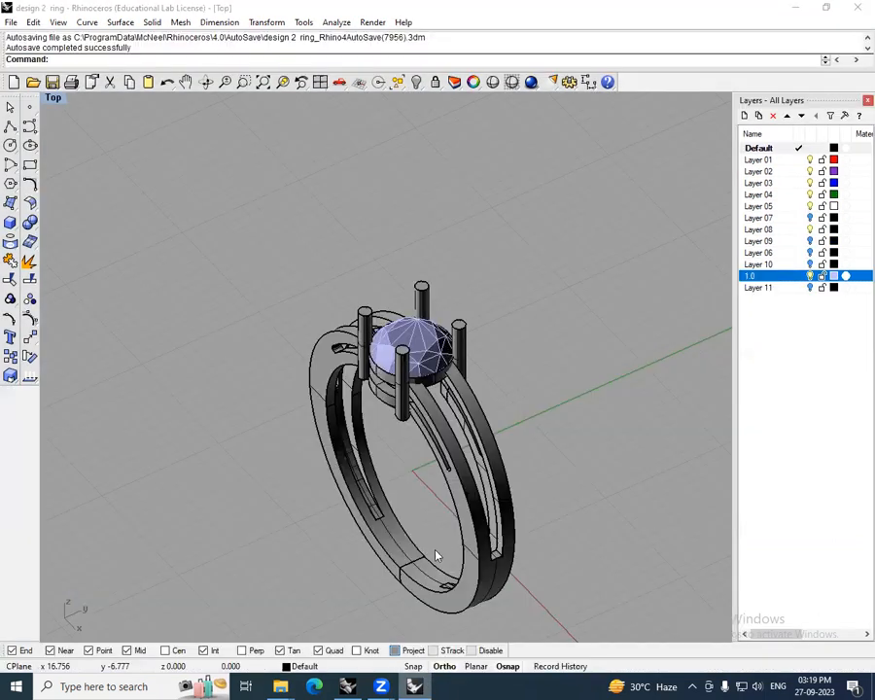
key(F2)
scroll(517, 398, up, 5)
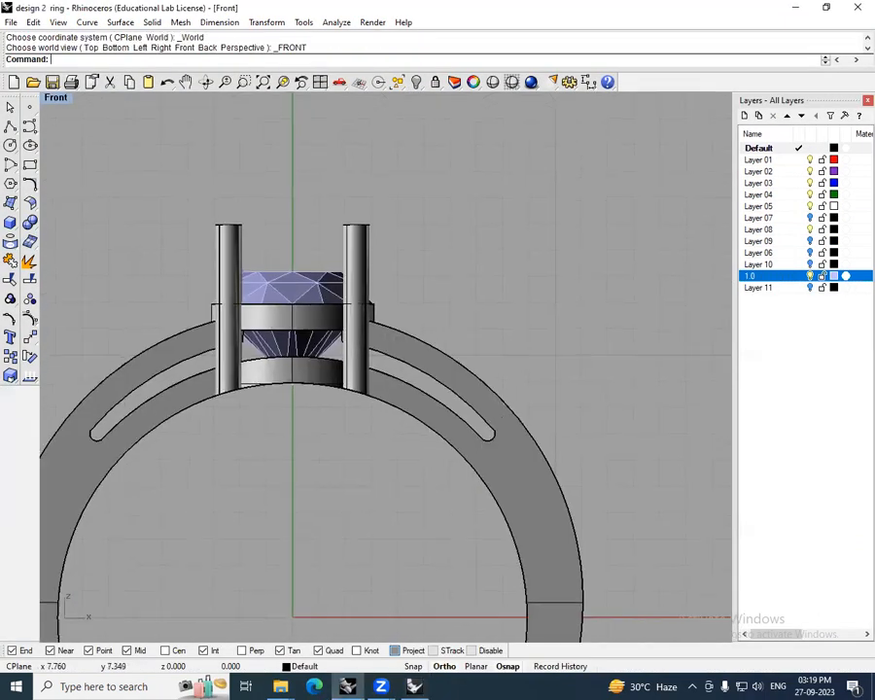
right_drag(499, 439, 505, 420)
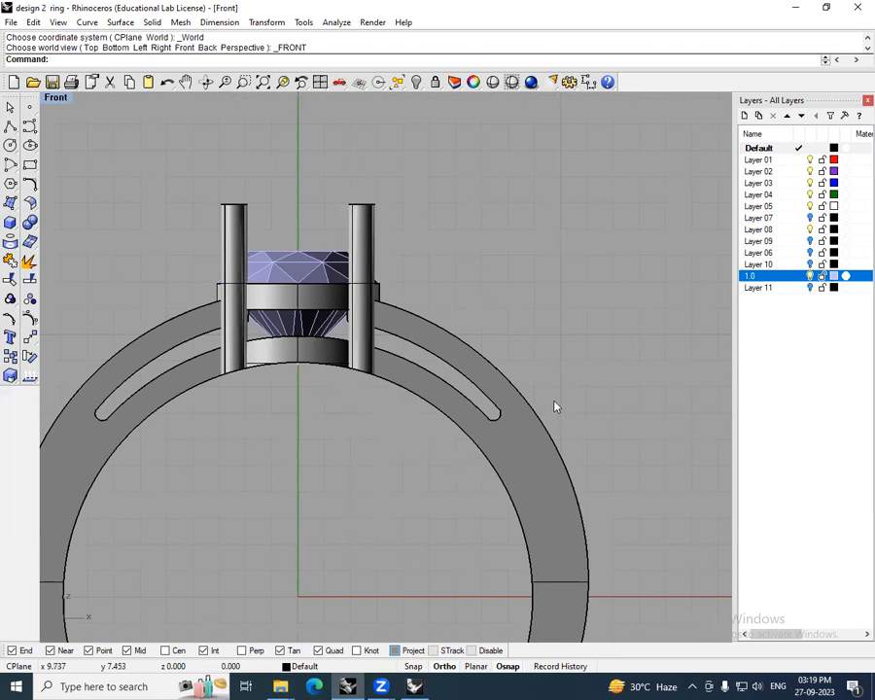
scroll(550, 303, down, 4)
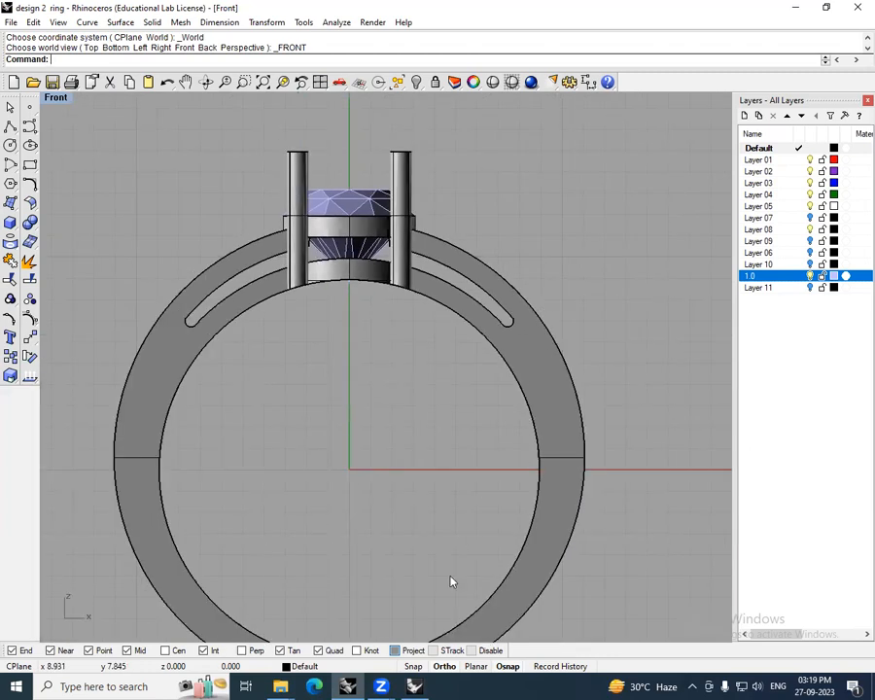
click(412, 686)
- Mirror the small end arc across the vertical axis through the origin to close the opposite end of the slot
scroll(502, 362, down, 3)
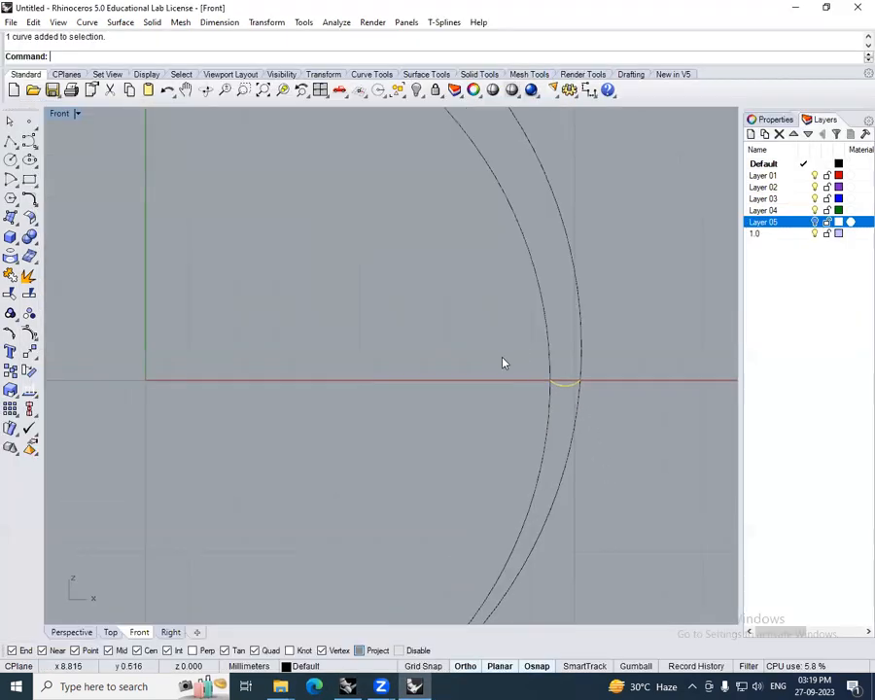
scroll(632, 389, down, 2)
text(mirror)
key(Return)
text(0)
key(Return)
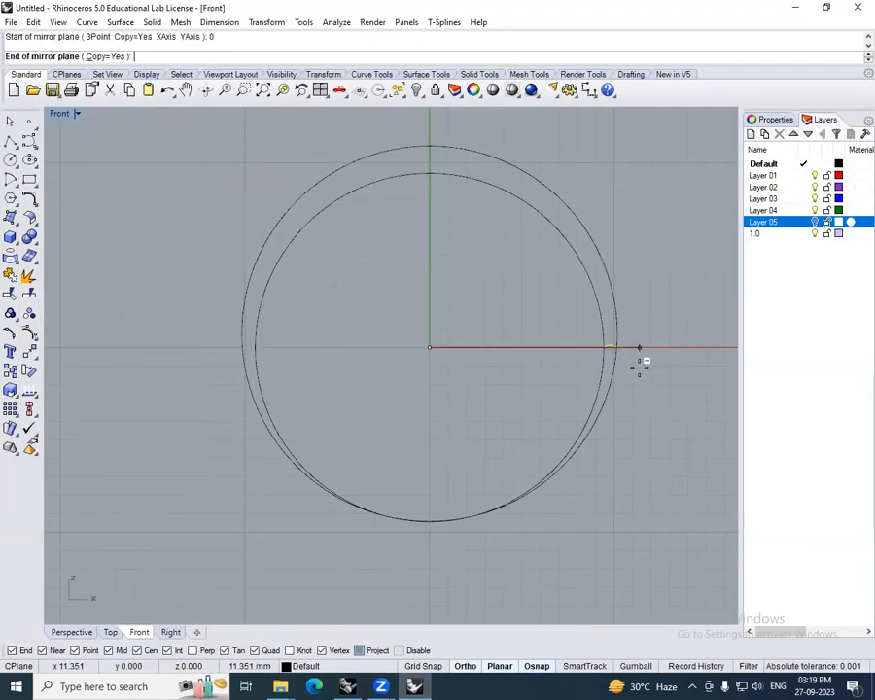
scroll(639, 358, down, 2)
click(565, 338)
- Trim away the lower portions of both offset curves below the two end arcs
scroll(583, 287, down, 2)
key(ctrl+a)
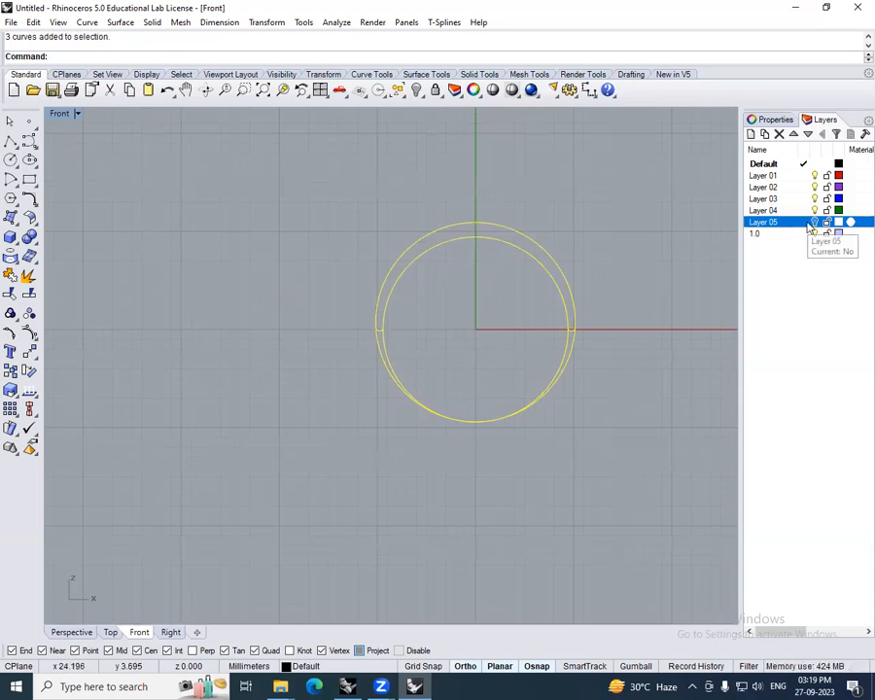
text(T)
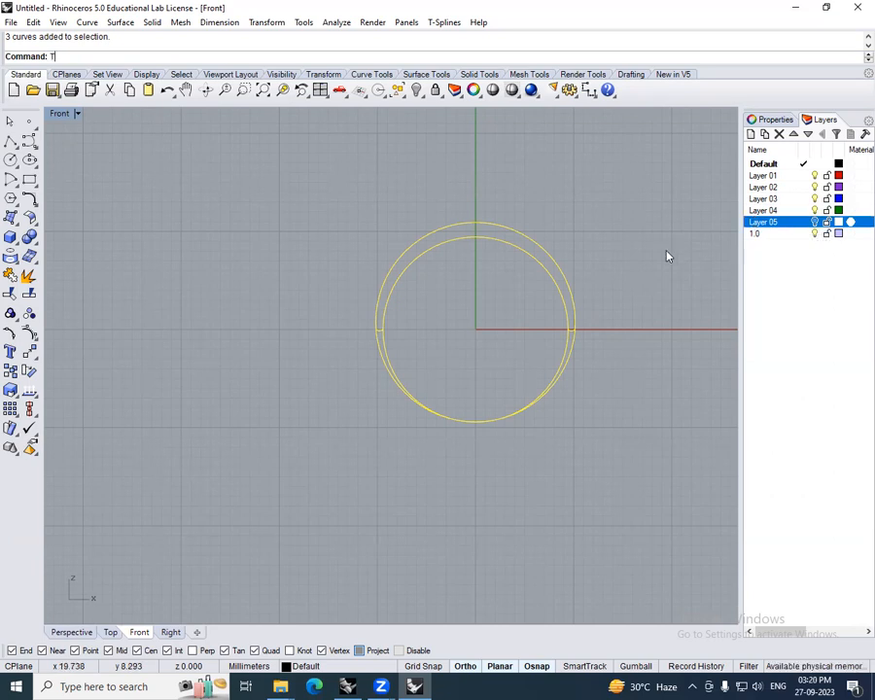
text(RIM)
key(Return)
drag(623, 436, 365, 377)
key(Return)
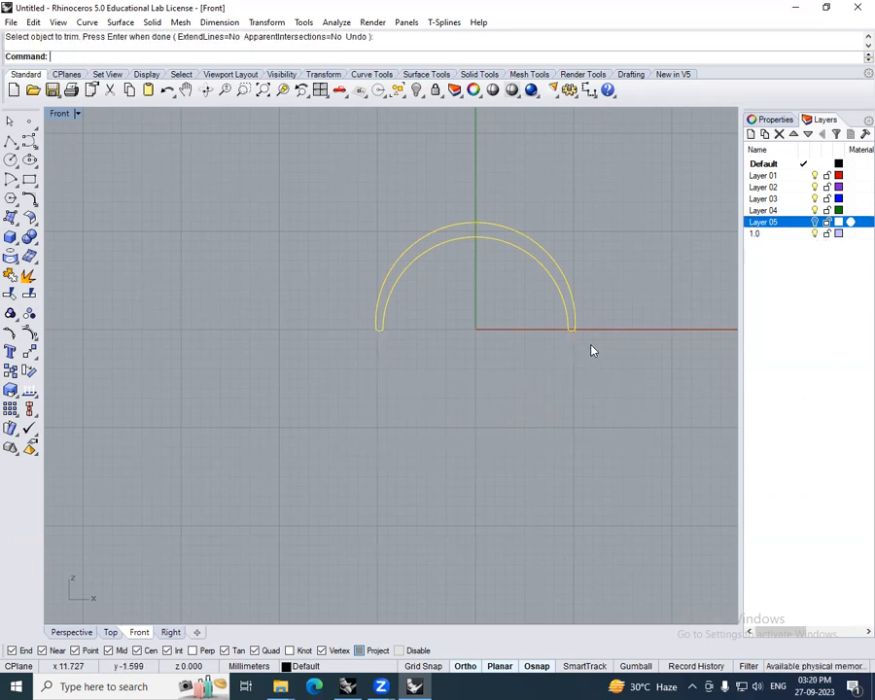
- Join the trimmed curves and arcs into one closed slot profile, and show the hidden ring objects
right_drag(622, 272, 626, 300)
click(10, 275)
right_drag(499, 307, 485, 284)
right_click(416, 90)
right_drag(549, 289, 573, 288)
- Extrude the closed slot profile in both directions into a solid extending beyond both sides of the ring
text(R)
key(Return)
scroll(505, 295, up, 4)
right_drag(502, 296, 476, 391)
text(EC)
key(Return)
click(601, 304)
- Subtract the extruded slot solid from the ring shank with Boolean Difference
click(476, 392)
text(BD)
key(Return)
click(442, 326)
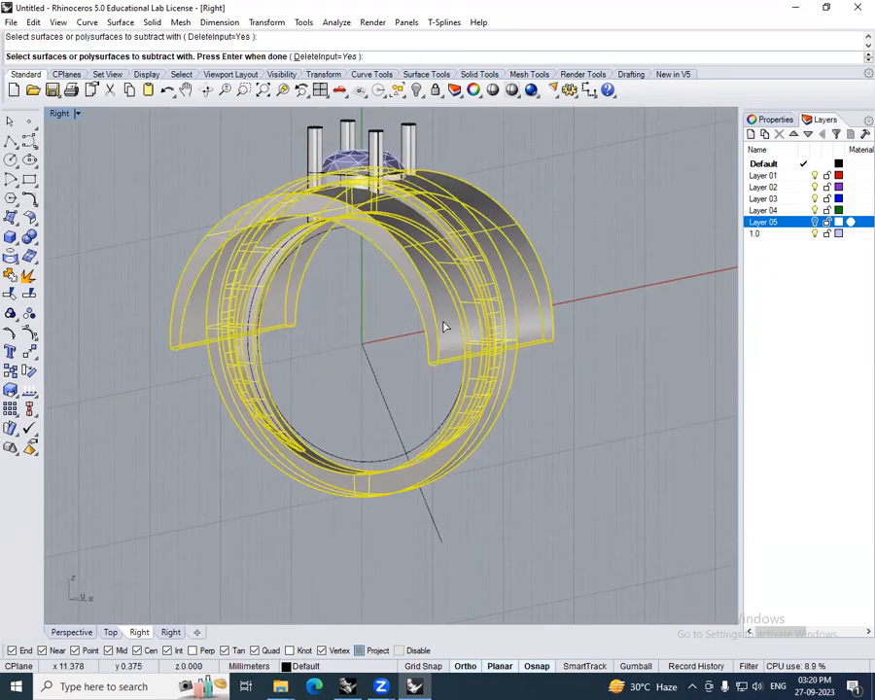
key(Return)
ctrl+shift+right_drag(442, 327, 451, 476)
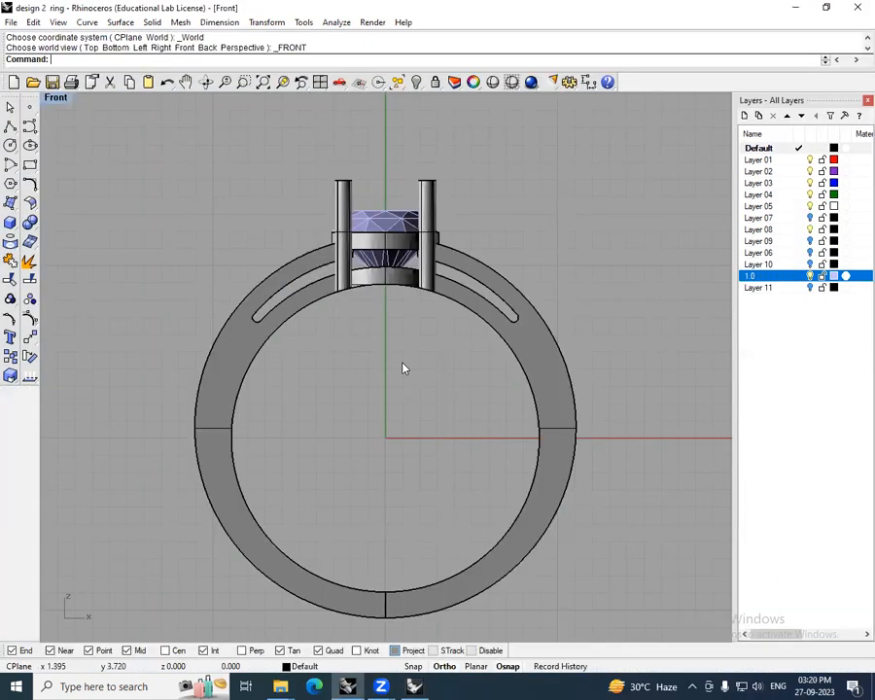
- Examine how the slots meet the stone head in the reference "design 2 ring" file, then return to the untitled model
scroll(387, 256, up, 3)
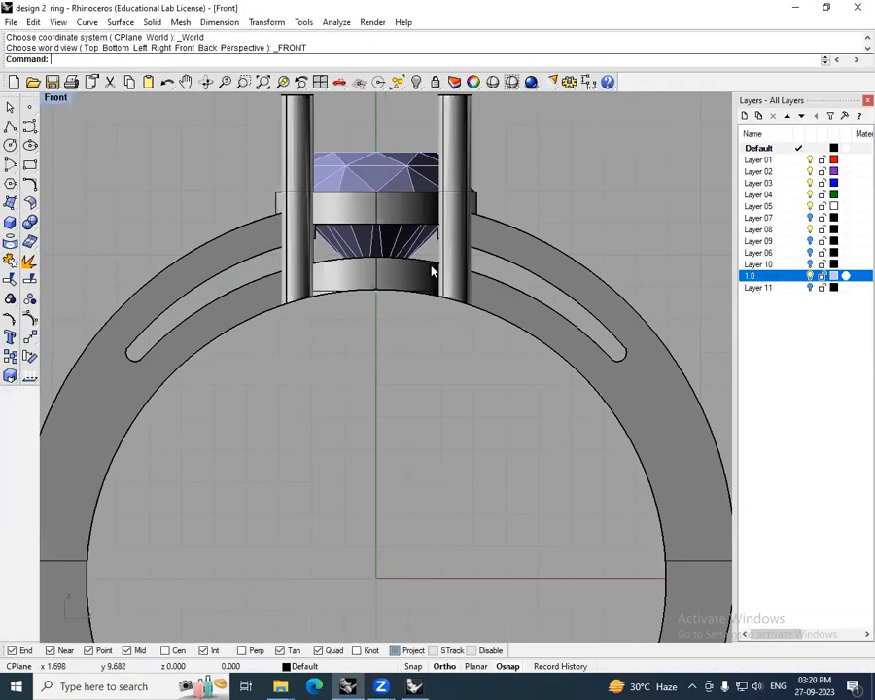
key(ctrl+z)
scroll(432, 273, down, 4)
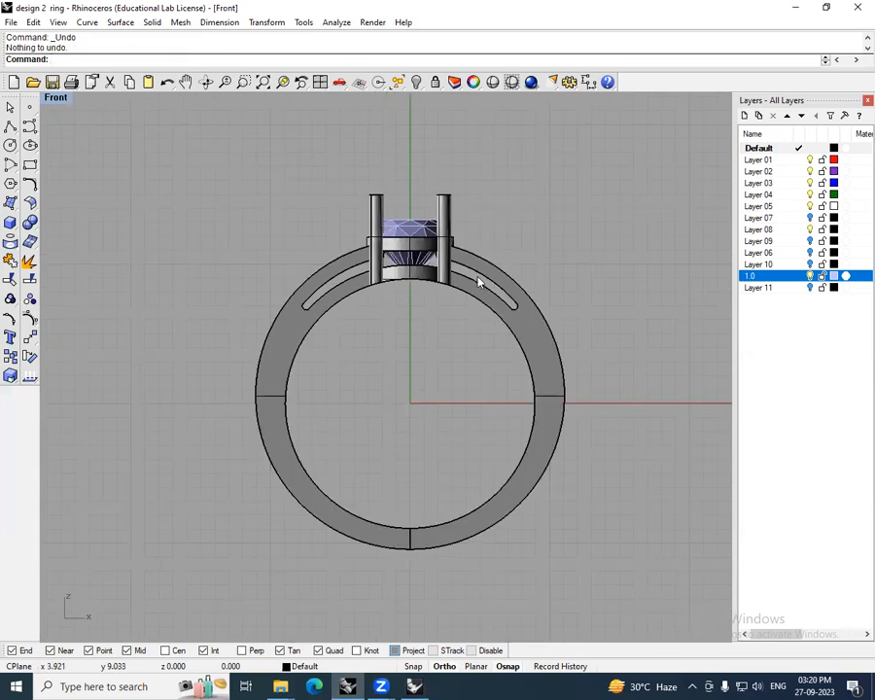
click(413, 686)
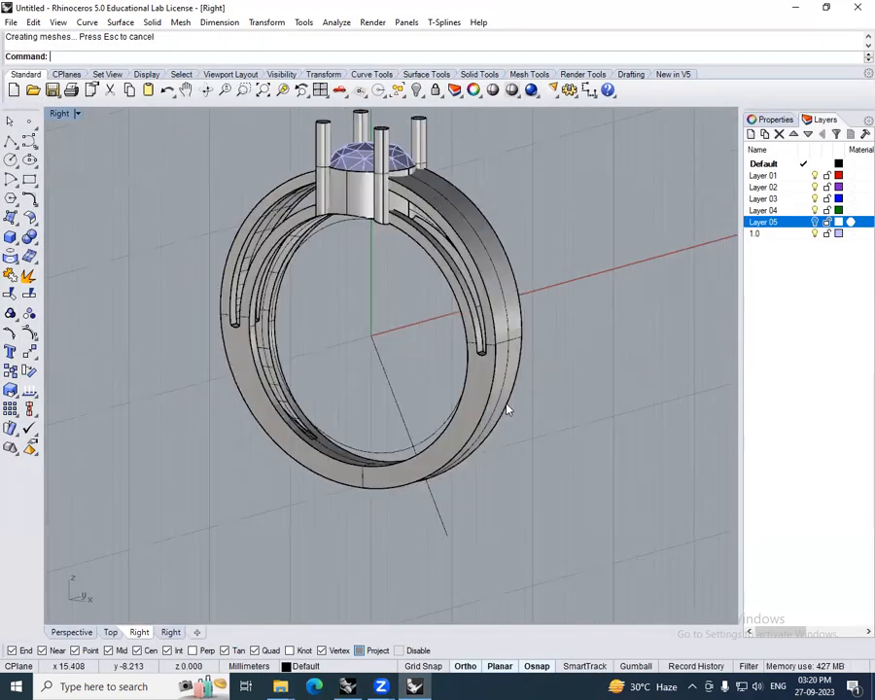
- Undo the slot subtraction, and subtract the slot solid from both the ring shank and the stone head
key(ctrl+z)
right_drag(494, 290, 560, 331)
click(536, 451)
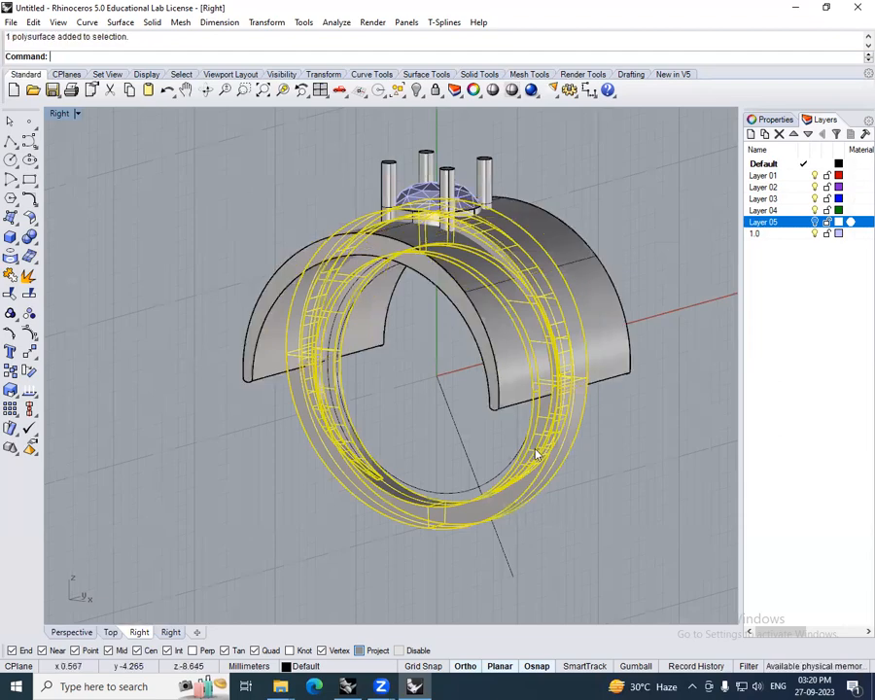
scroll(461, 224, up, 2)
scroll(389, 219, up, 8)
scroll(490, 356, down, 7)
right_click(482, 364)
click(480, 364)
right_click(480, 365)
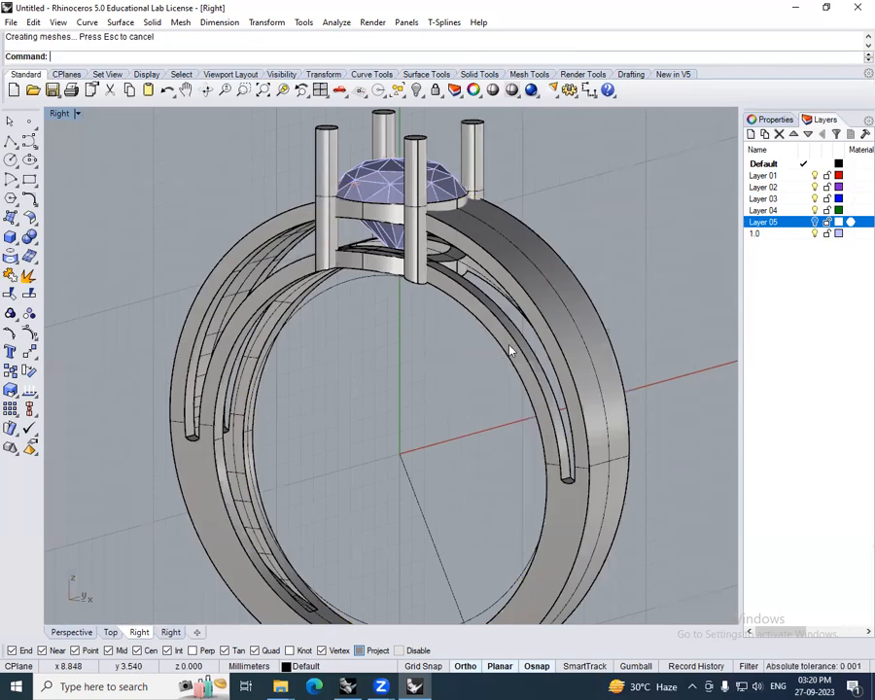
- Inspect the cut ring in the Front view and select the upper part of the split stone head
text(f)
key(Return)
right_drag(479, 337, 623, 320)
right_drag(530, 323, 471, 343)
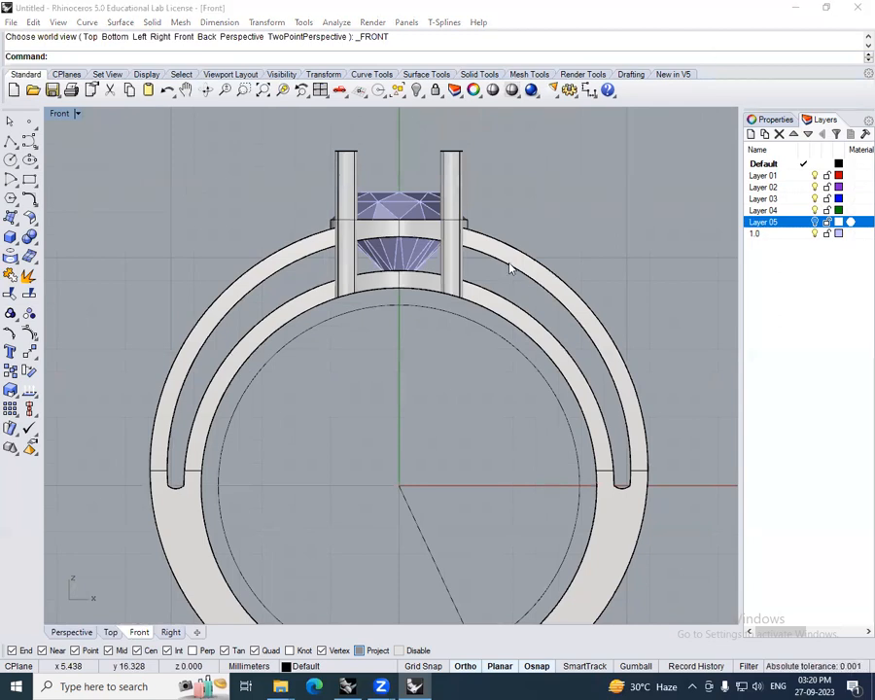
scroll(495, 253, up, 2)
click(465, 239)
right_drag(465, 239, 383, 241)
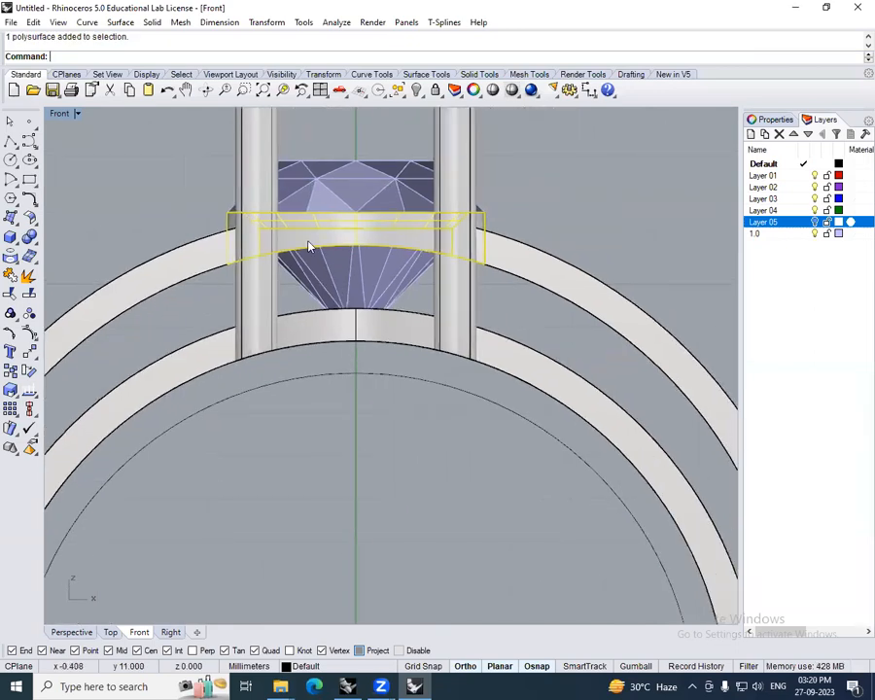
- Switch to the reference "design 2 ring" file and select its upper bezel and lower gallery ring to examine their shapes
click(415, 686)
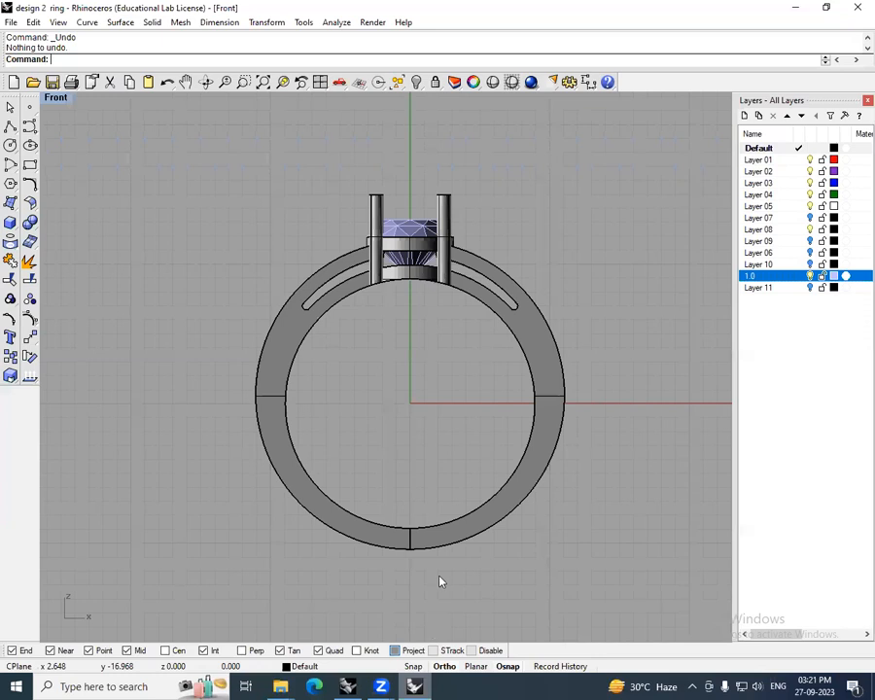
scroll(432, 228, up, 3)
scroll(430, 225, up, 6)
click(419, 201)
shift+click(412, 283)
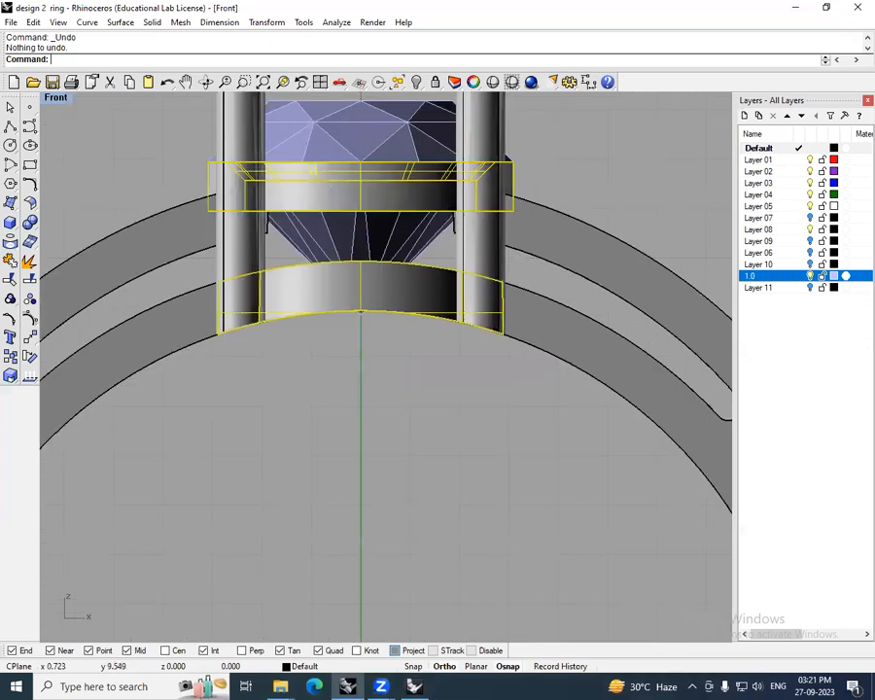
right_drag(397, 286, 430, 334)
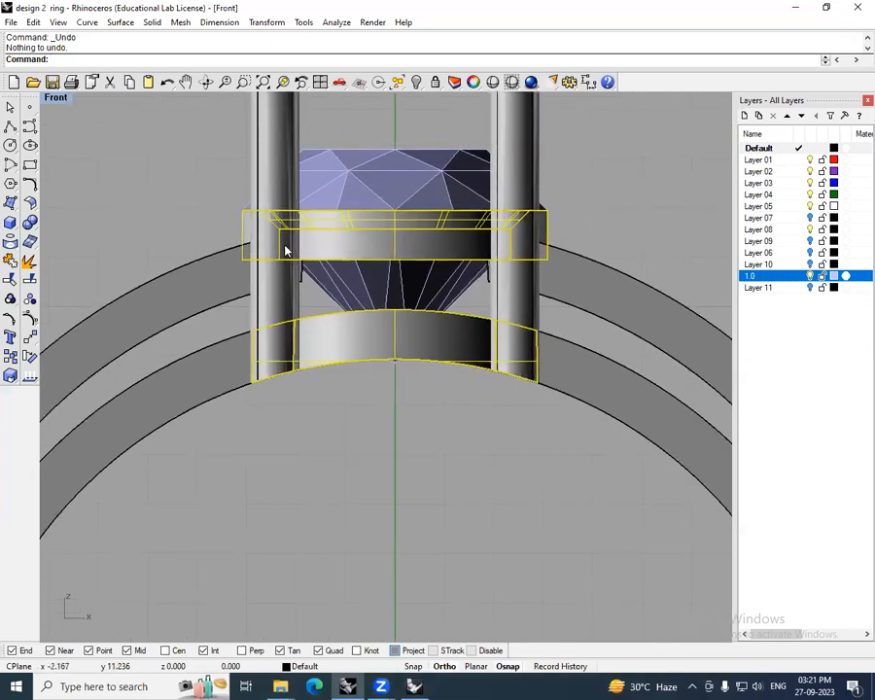
- Compare the curved edges of the untitled model's upper bezel and lower gallery ring with those of the reference ring
click(414, 686)
scroll(451, 485, up, 4)
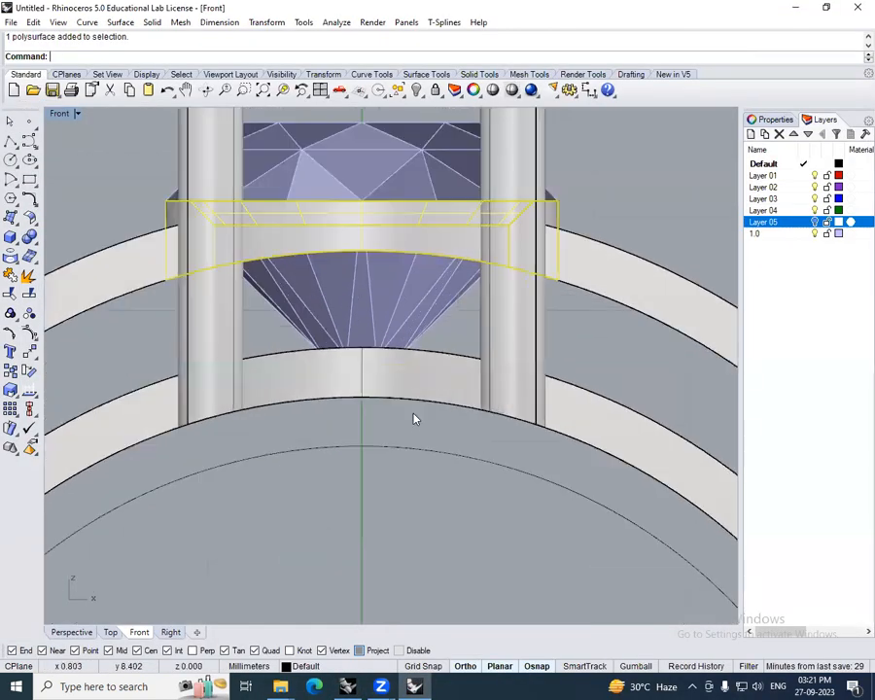
right_drag(419, 378, 444, 419)
shift+click(443, 416)
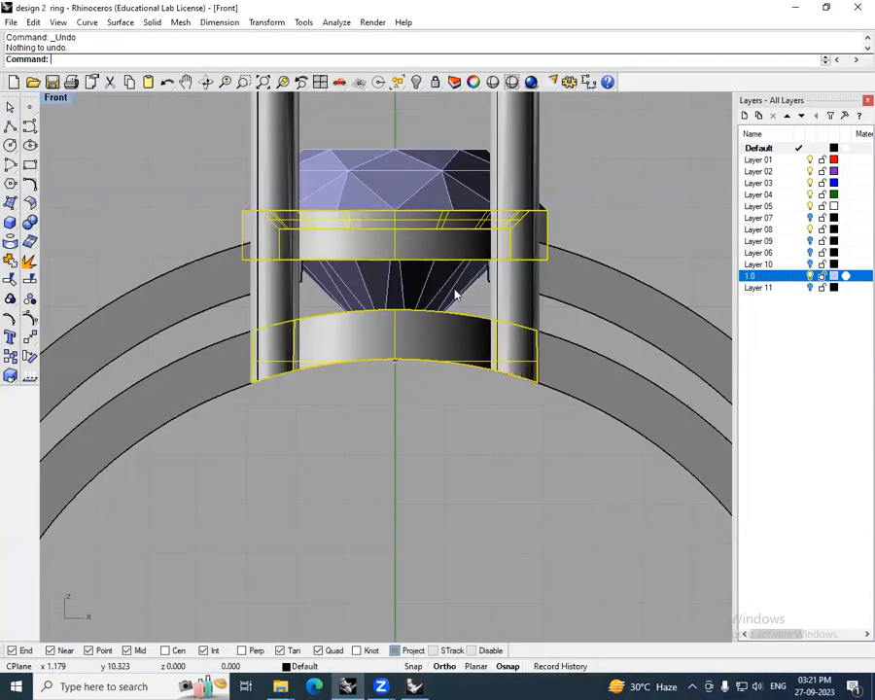
scroll(452, 292, up, 4)
scroll(540, 331, down, 4)
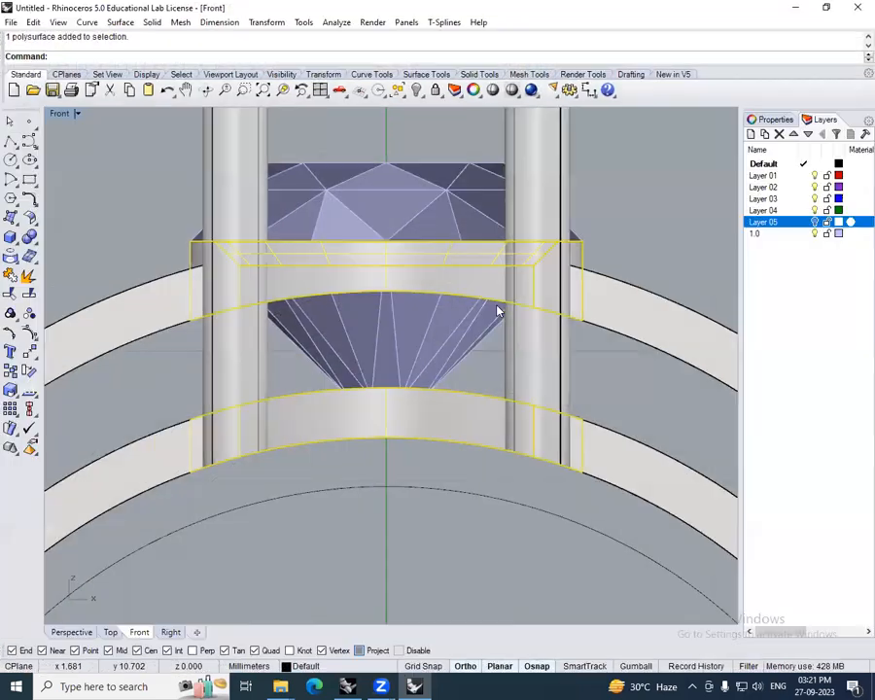
scroll(391, 289, up, 2)
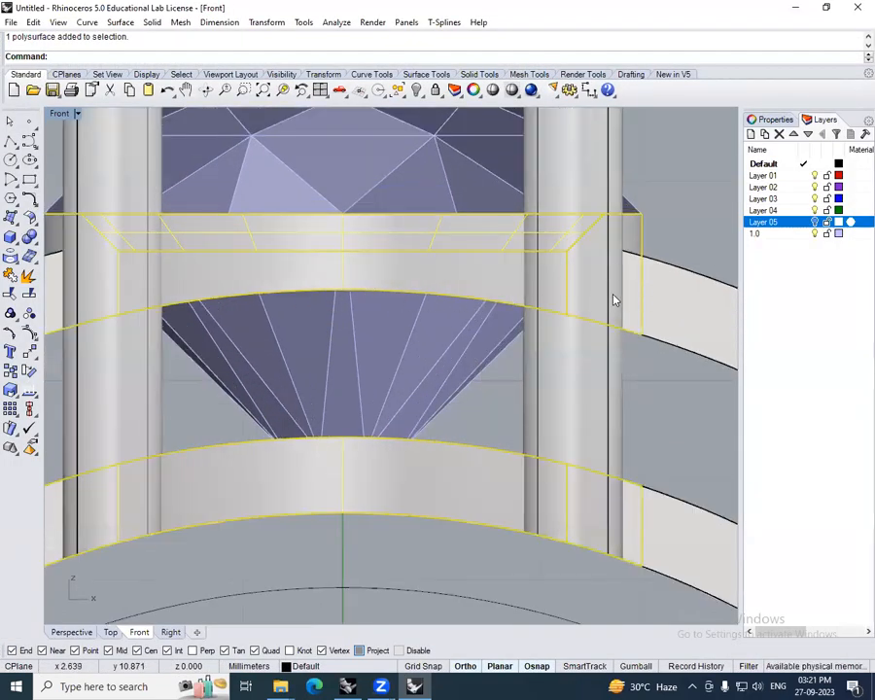
right_drag(290, 303, 435, 301)
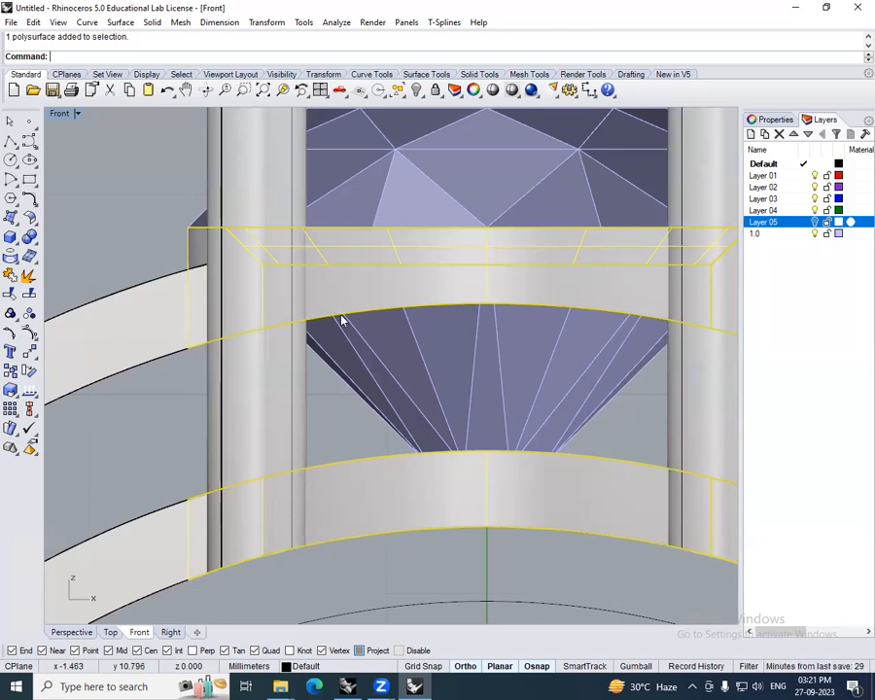
scroll(341, 320, down, 5)
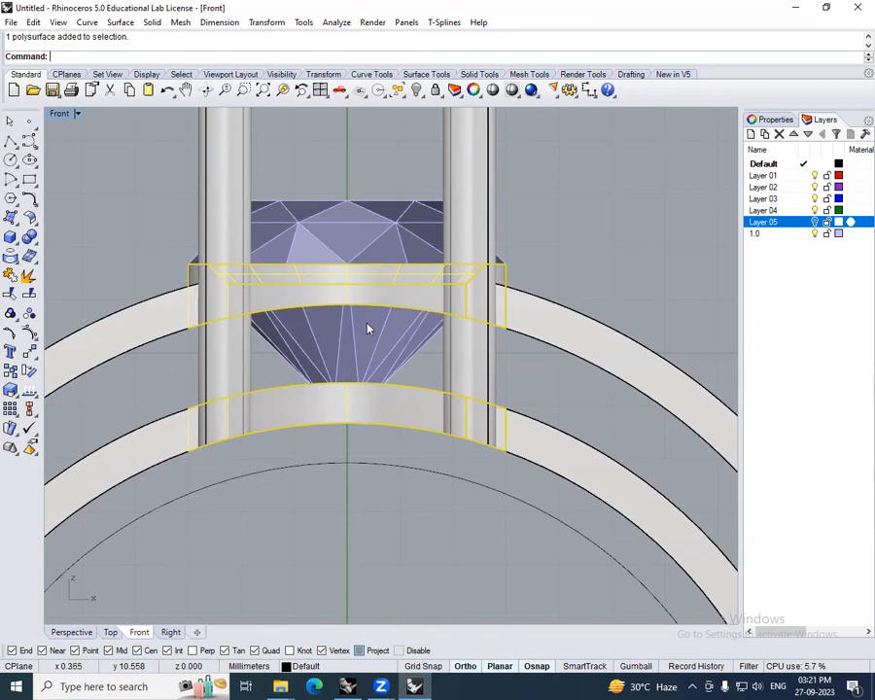
scroll(355, 309, up, 3)
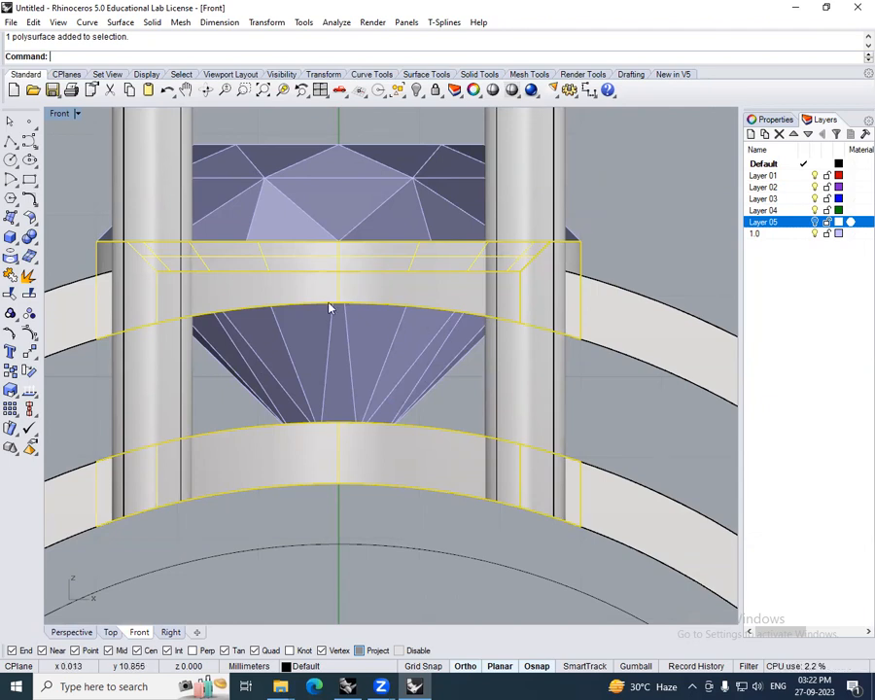
scroll(461, 378, down, 3)
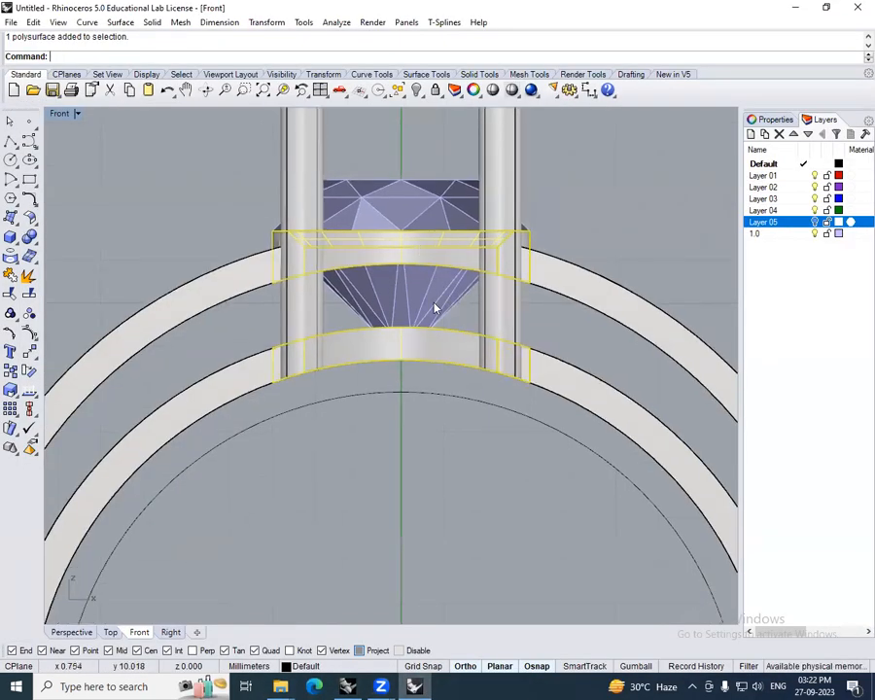
- Undo the combined subtraction and subtract the slot solid from the ring shank only, leaving the stone head uncut
key(ctrl+z)
scroll(434, 308, down, 2)
scroll(513, 305, down, 3)
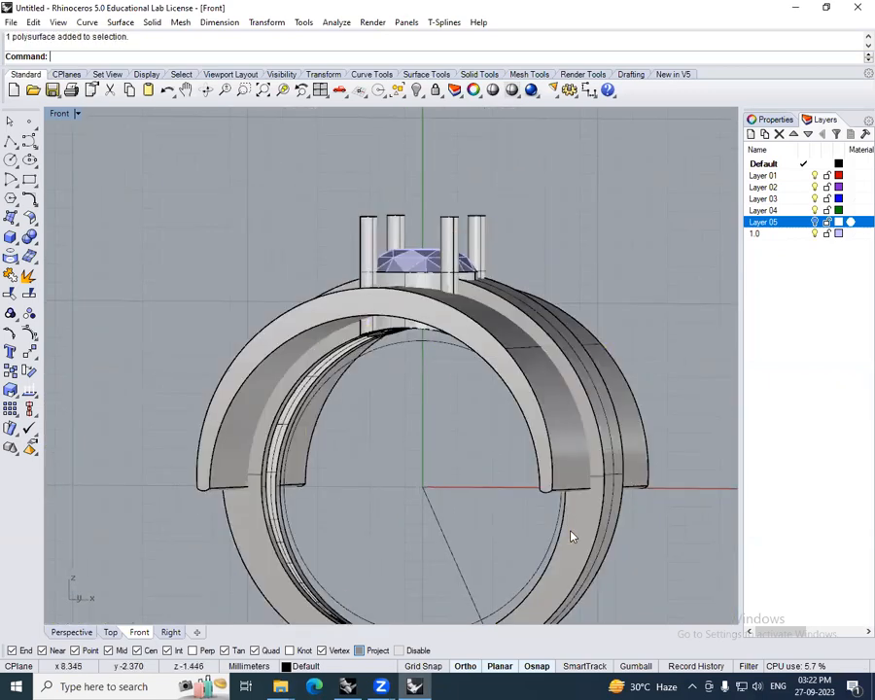
click(571, 535)
text(BD)
key(Return)
click(555, 419)
key(Return)
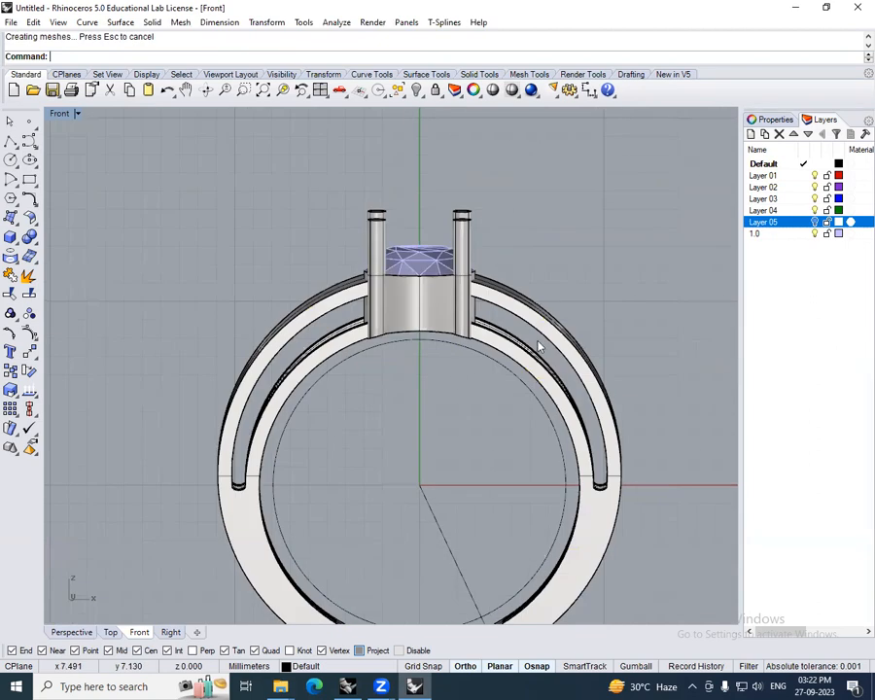
- Select the uncut stone head and inspect it against the slotted shank in the Front view with wireframe display
click(450, 297)
scroll(453, 298, down, 4)
ctrl+shift+right_drag(450, 296, 465, 282)
key(ctrl+F2)
scroll(461, 282, up, 6)
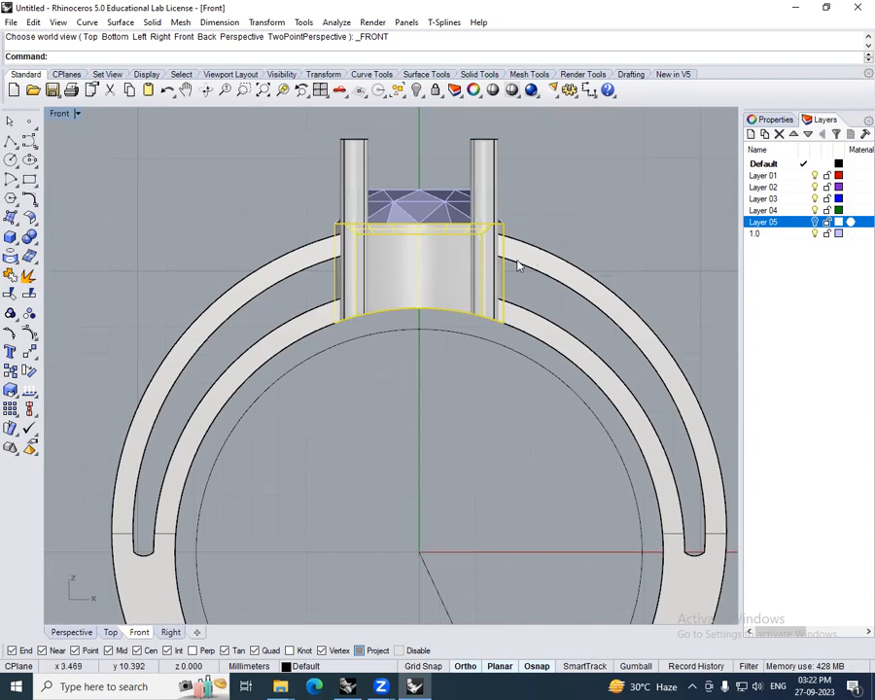
key(ctrl+alt+w)
mouse_move(654, 526)
right_down()
mouse_move(566, 358)
mouse_move(597, 420)
right_up()
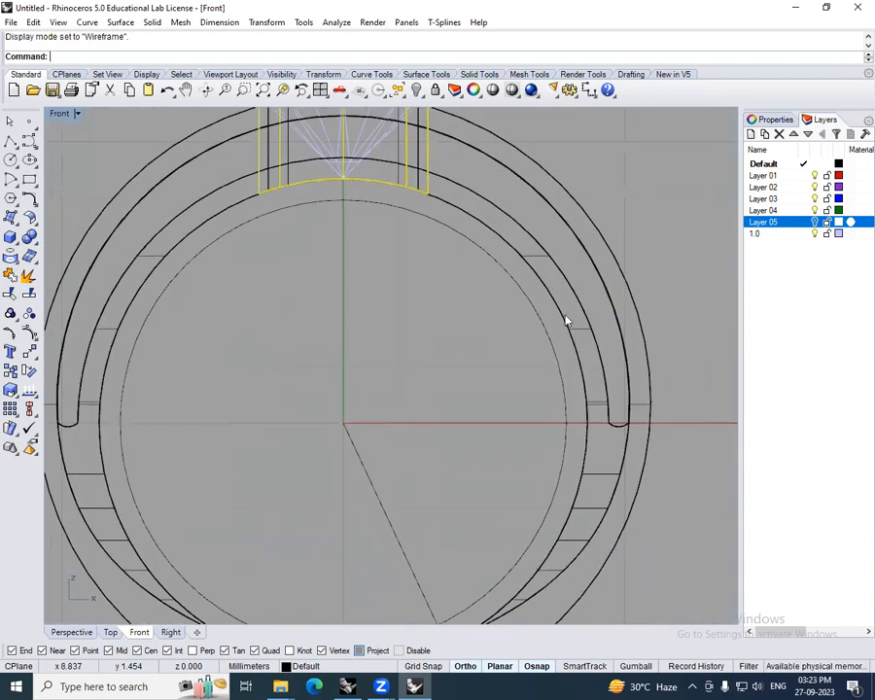
- Select the closed offset curve that follows the inner edge of the side slots
right_drag(566, 318, 566, 324)
click(555, 304)
click(594, 338)
right_drag(432, 205, 499, 334)
scroll(499, 334, up, 4)
right_click(502, 333)
scroll(548, 306, up, 4)
click(557, 296)
scroll(557, 296, down, 6)
right_drag(602, 367, 547, 243)
right_drag(646, 439, 615, 320)
click(653, 416)
right_drag(634, 367, 637, 431)
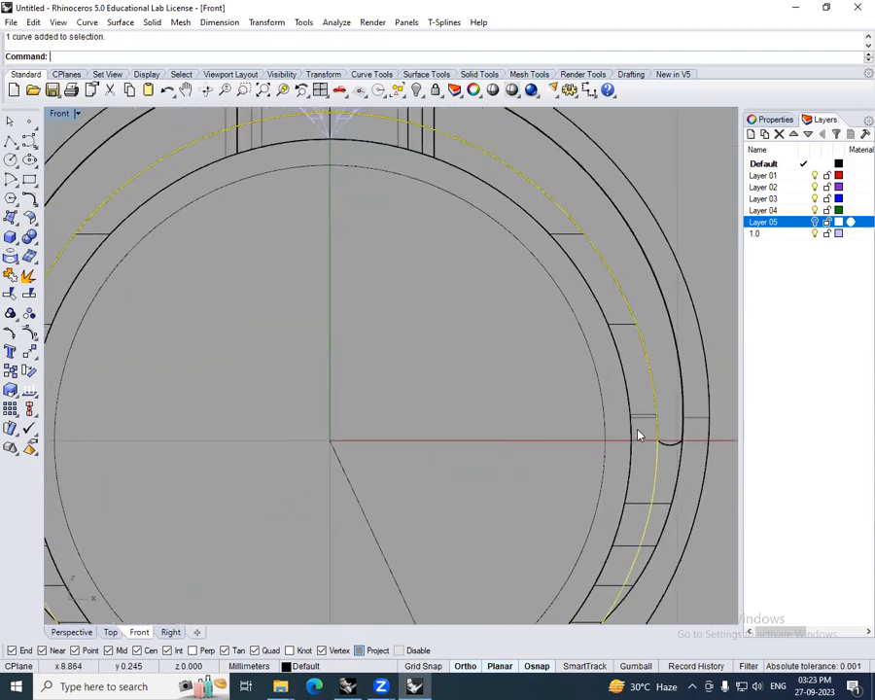
- Check the selected curve in shaded and wireframe display, and offset it outward by 0.2 mm
key(ctrl+alt+s)
right_drag(616, 367, 613, 349)
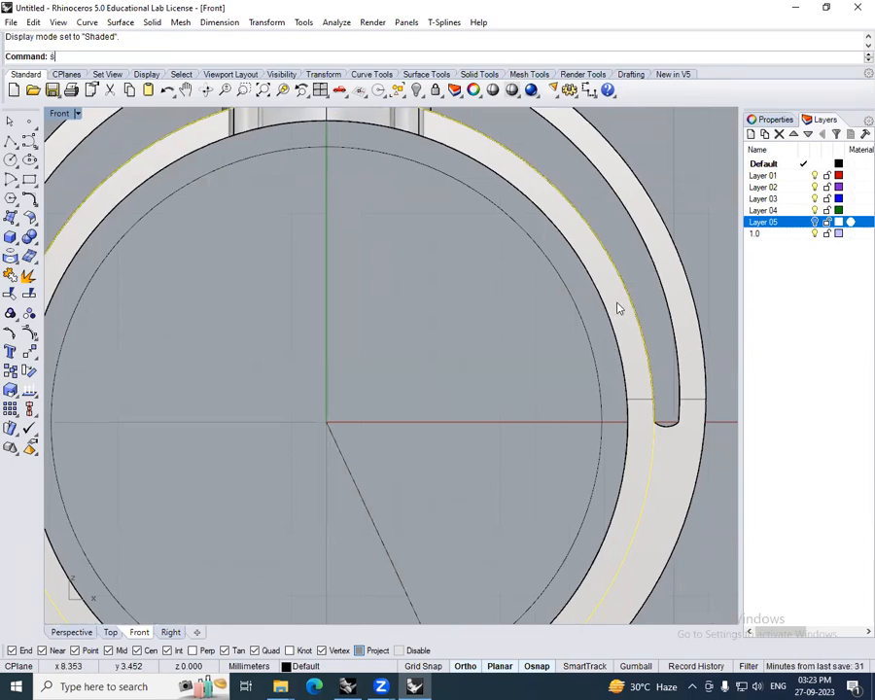
key(ctrl+alt+w)
right_drag(615, 308, 614, 327)
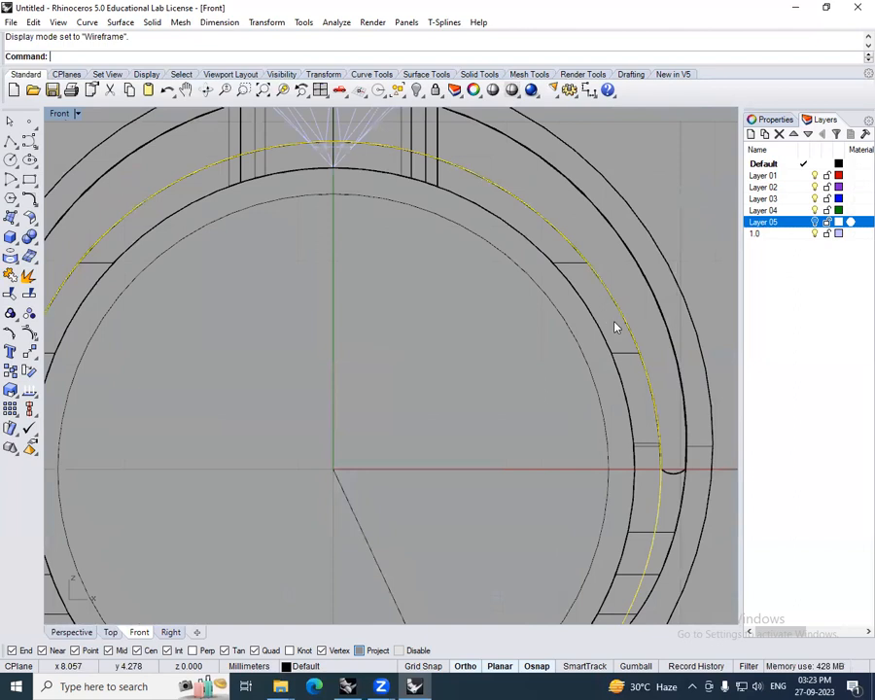
right_drag(589, 240, 622, 295)
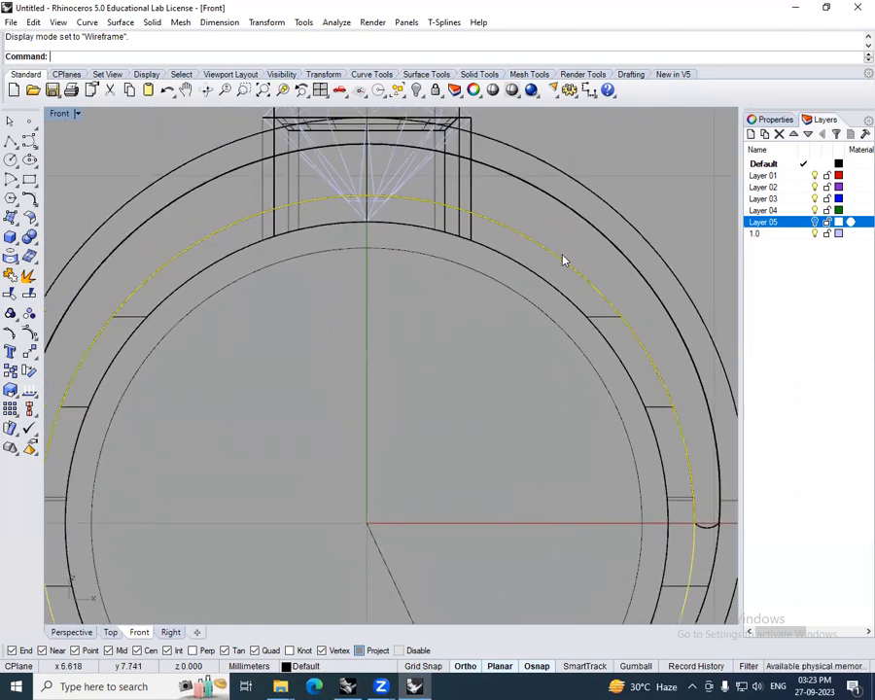
scroll(562, 260, down, 5)
right_drag(611, 344, 628, 387)
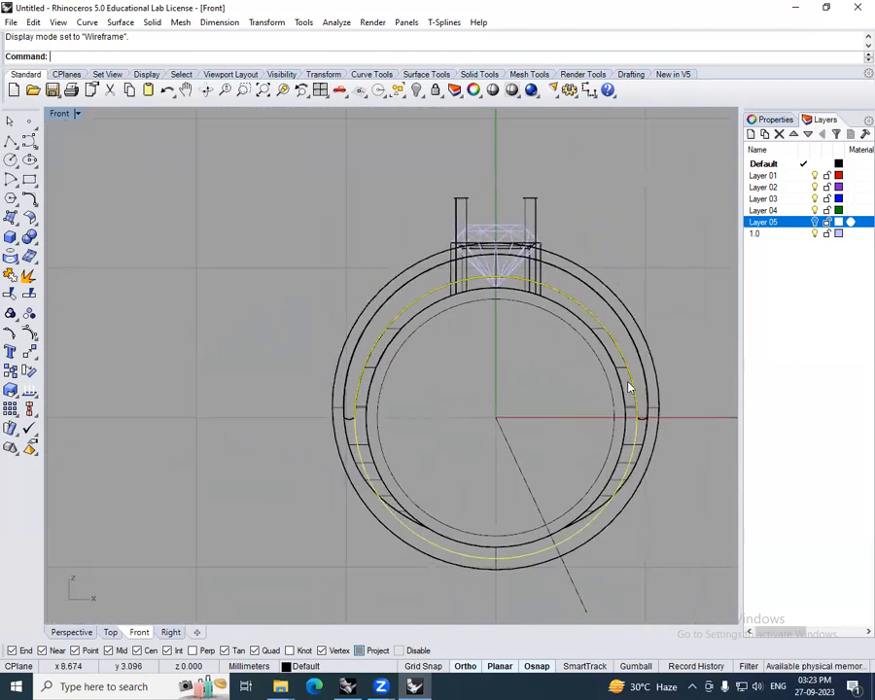
text(offset)
key(Return)
scroll(556, 287, up, 5)
text(.2)
key(Return)
click(561, 307)
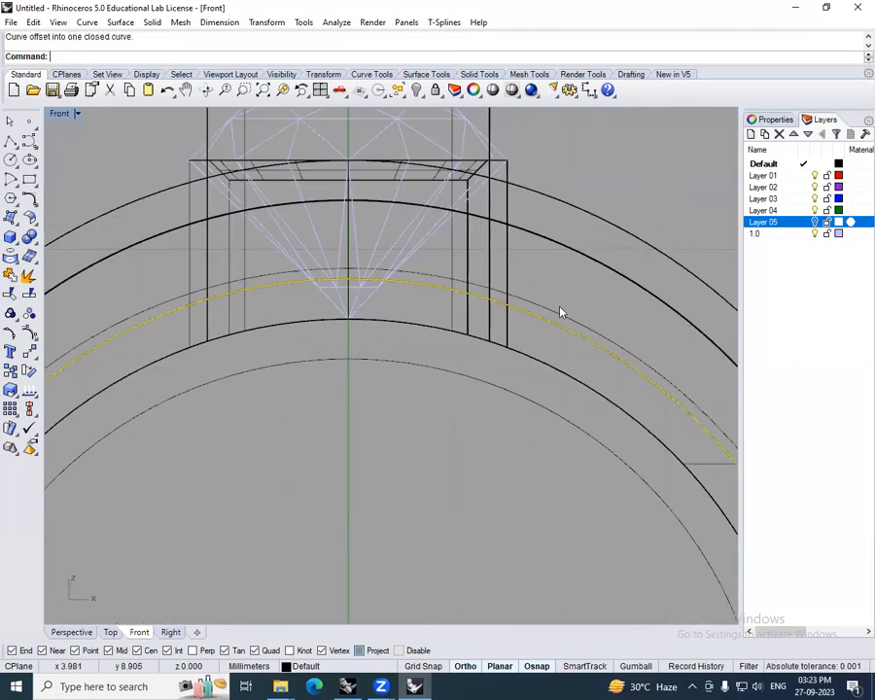
- Add the new outer offset curve to the selection and compare both curves in shaded display with the design 2 ring reference
click(553, 314)
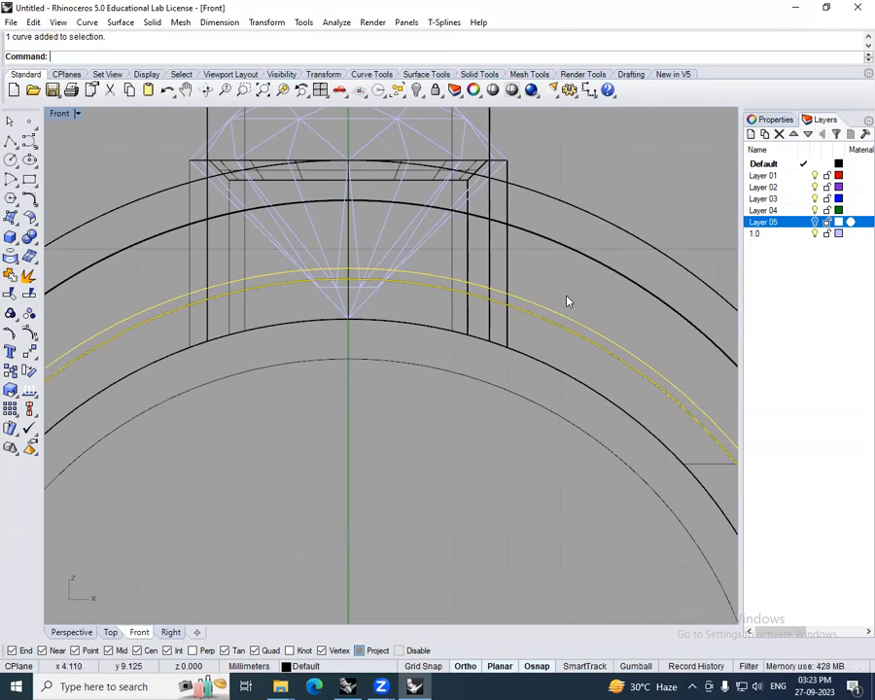
scroll(557, 333, down, 5)
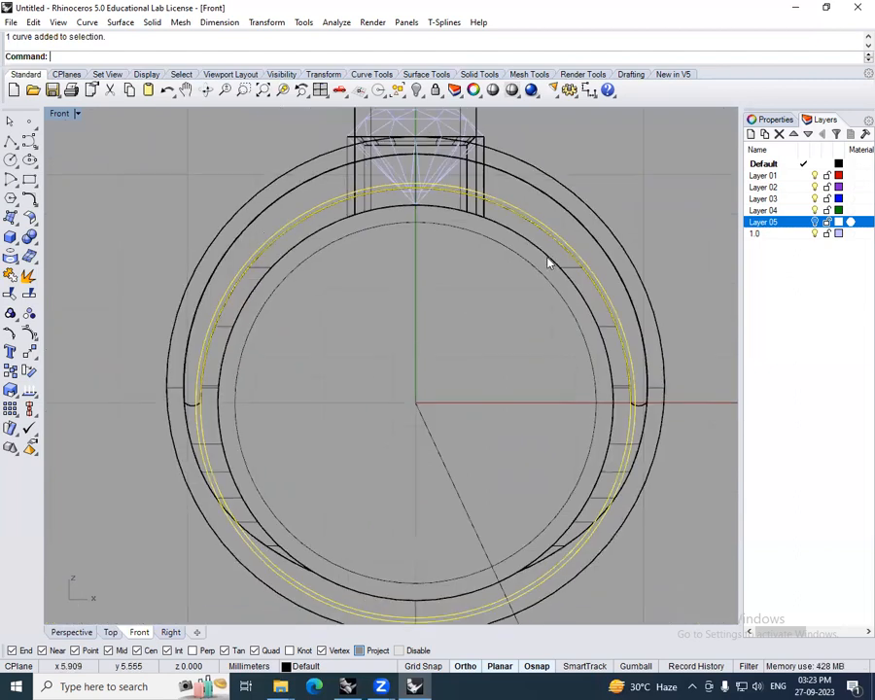
scroll(549, 262, up, 2)
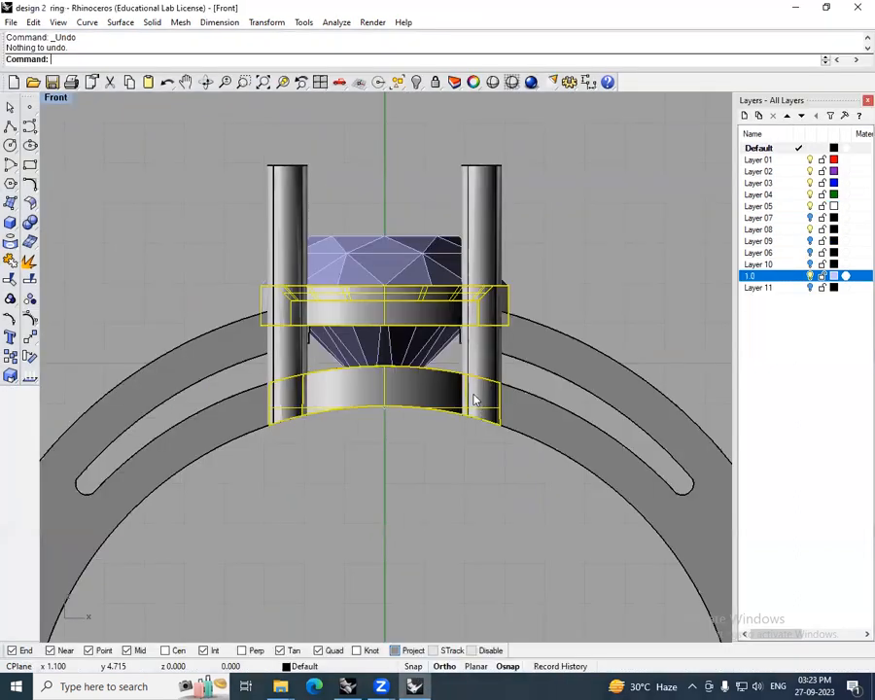
scroll(437, 382, up, 6)
right_drag(331, 364, 416, 356)
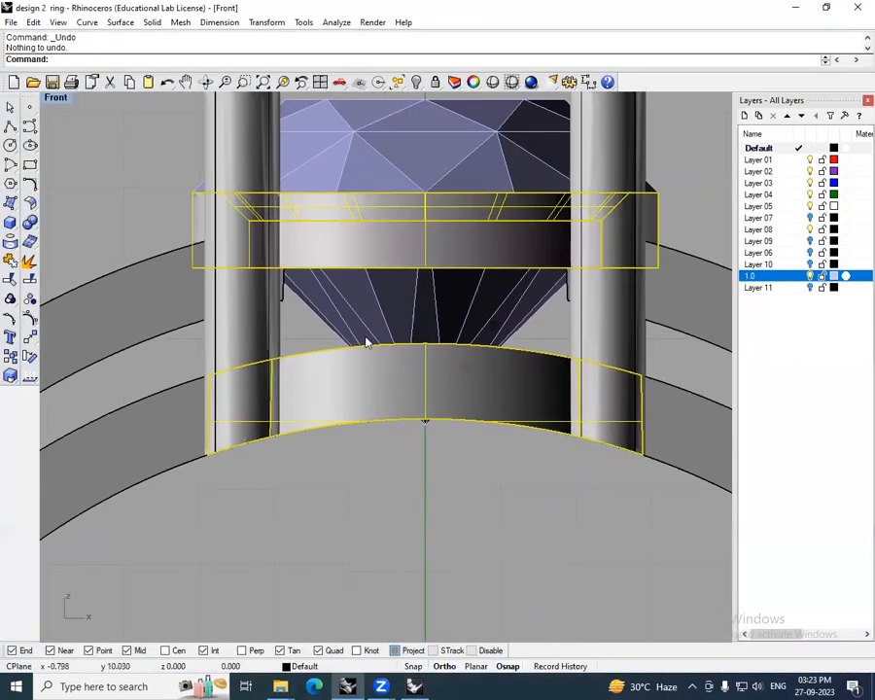
click(414, 686)
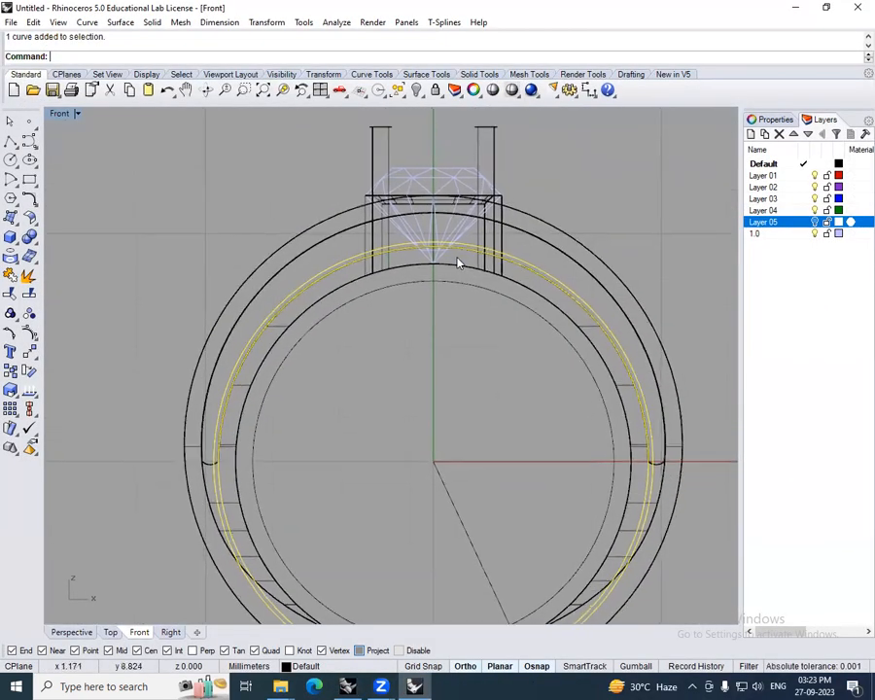
scroll(456, 252, up, 3)
key(ctrl+alt+s)
scroll(457, 250, down, 1)
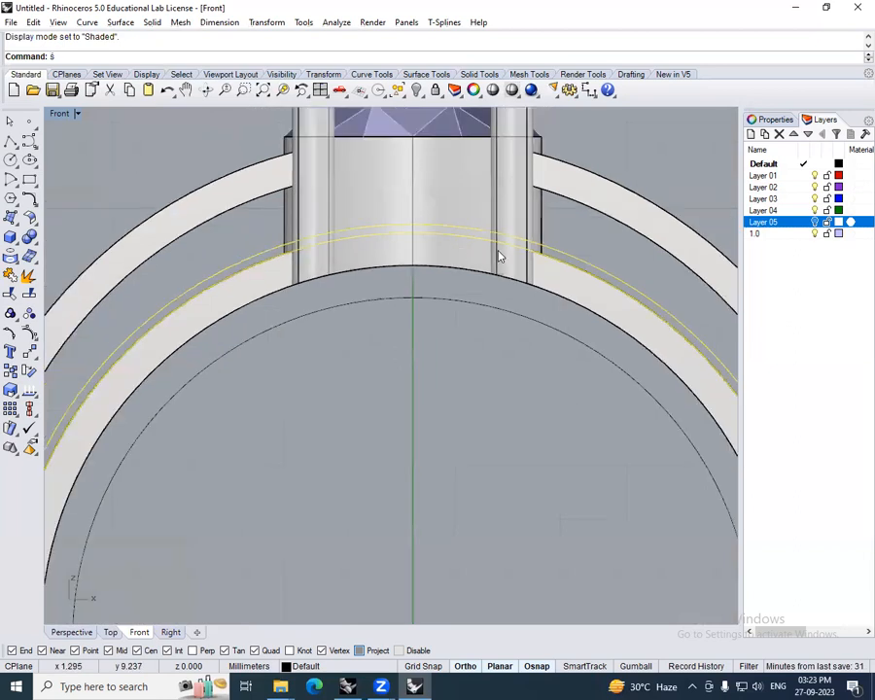
scroll(536, 260, up, 2)
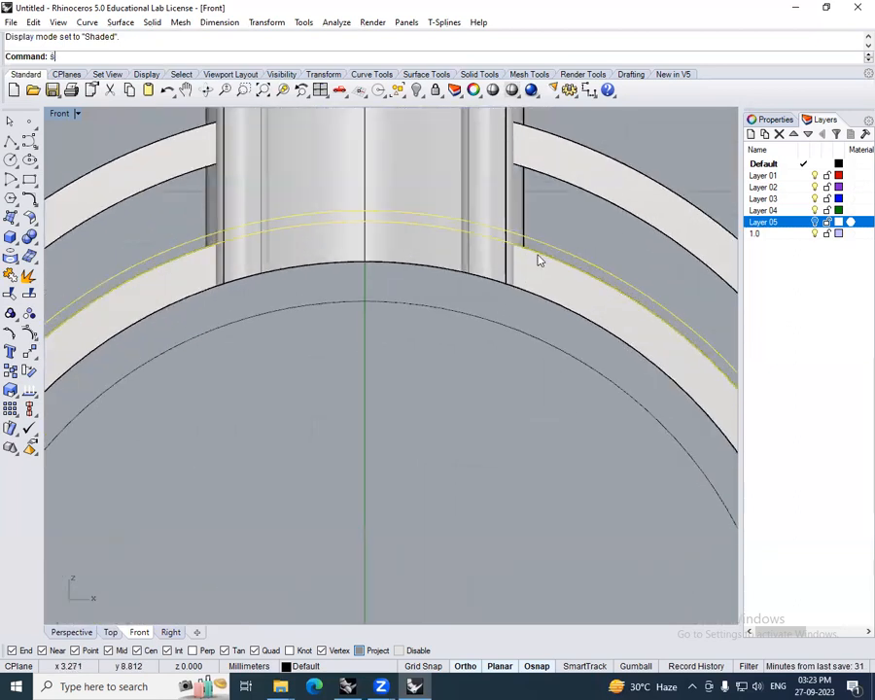
scroll(544, 250, down, 4)
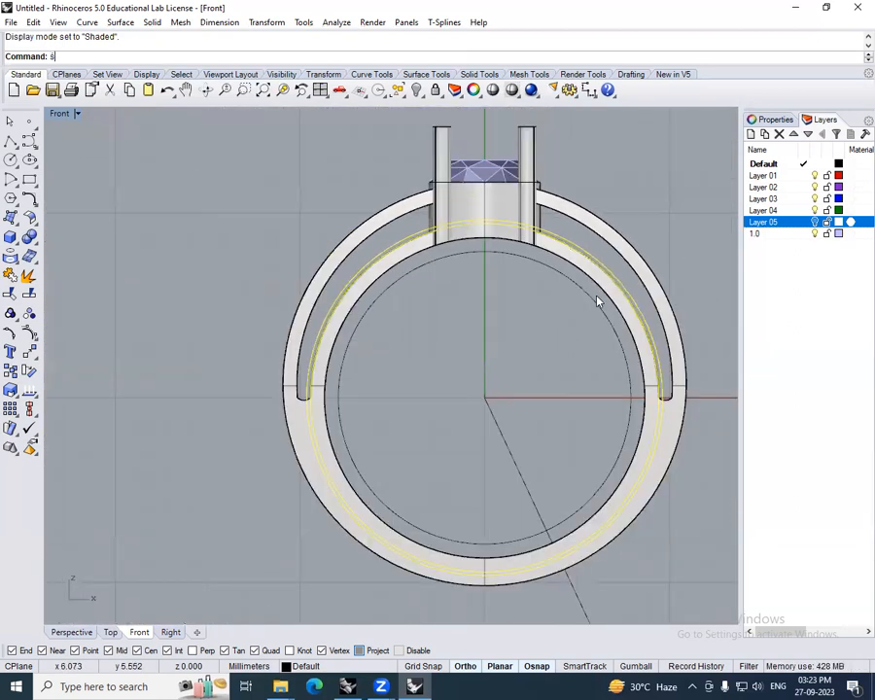
- Extrude the two selected offset curves into a thin curved solid band running through the stone head
text(r)
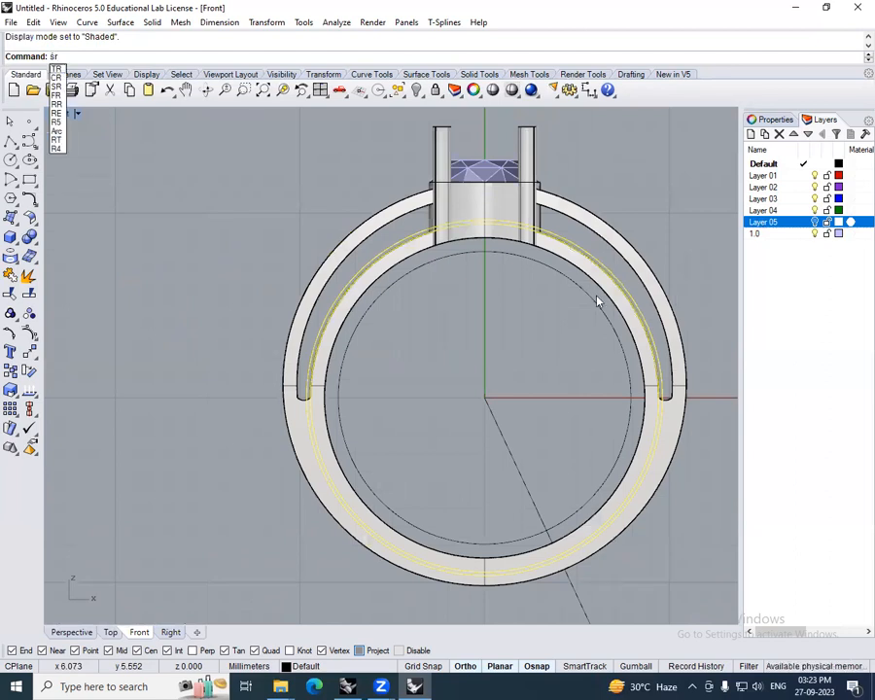
key(Escape)
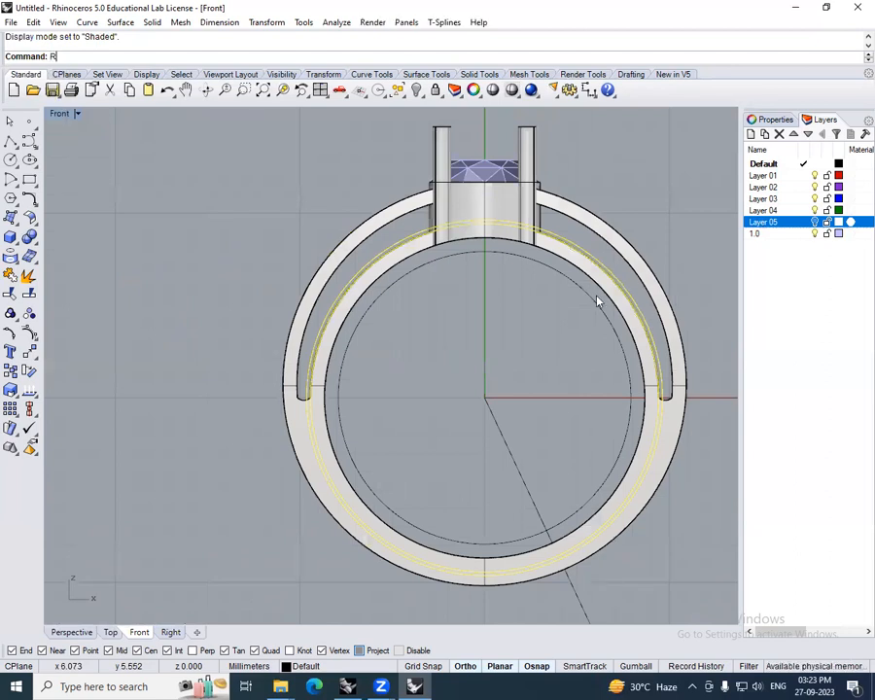
key(Return)
text(E)
key(Return)
click(593, 297)
ctrl+shift+right_drag(593, 296, 536, 237)
- Subtract the curved band from the stone head to separate an upper bezel from a lower gallery ring
scroll(538, 236, up, 6)
click(435, 201)
text(B)
key(Return)
click(462, 301)
key(Return)
ctrl+shift+right_drag(467, 312, 505, 314)
text(F)
key(Return)
scroll(482, 282, up, 4)
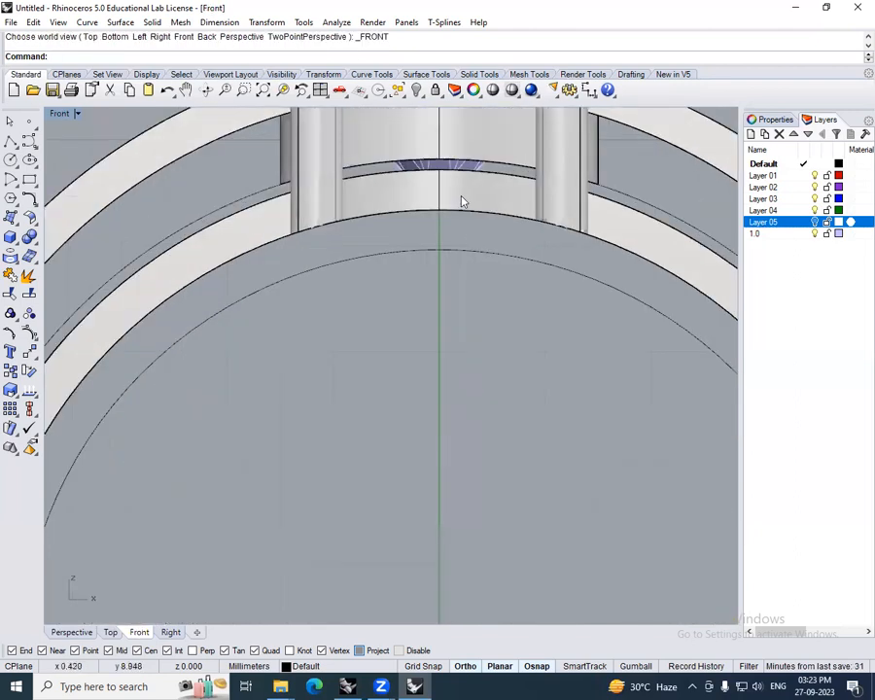
- Create a horizontal cut plane through the upper bezel, level with its top edge, in the Front view
click(462, 201)
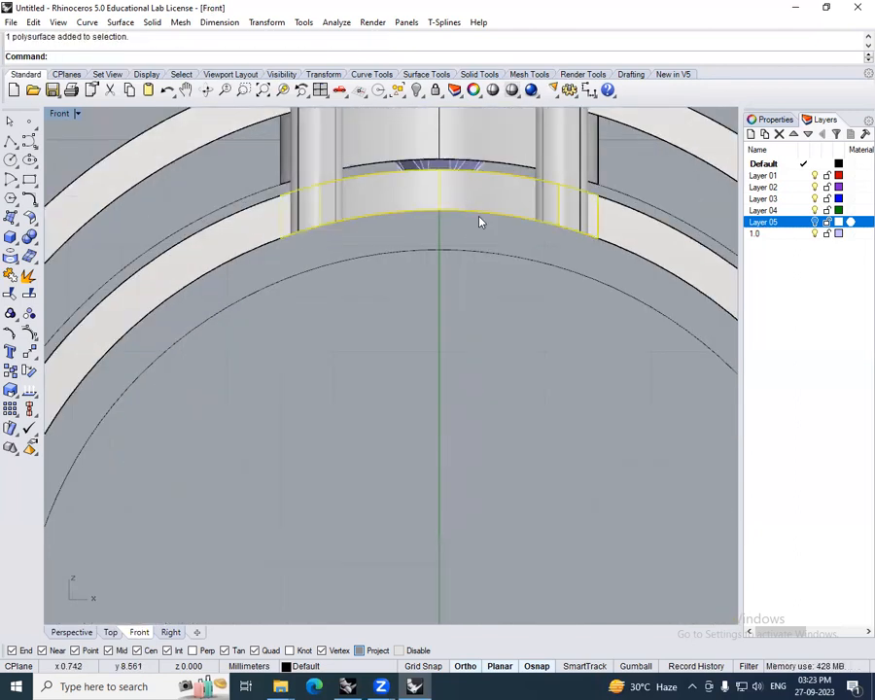
scroll(478, 222, down, 4)
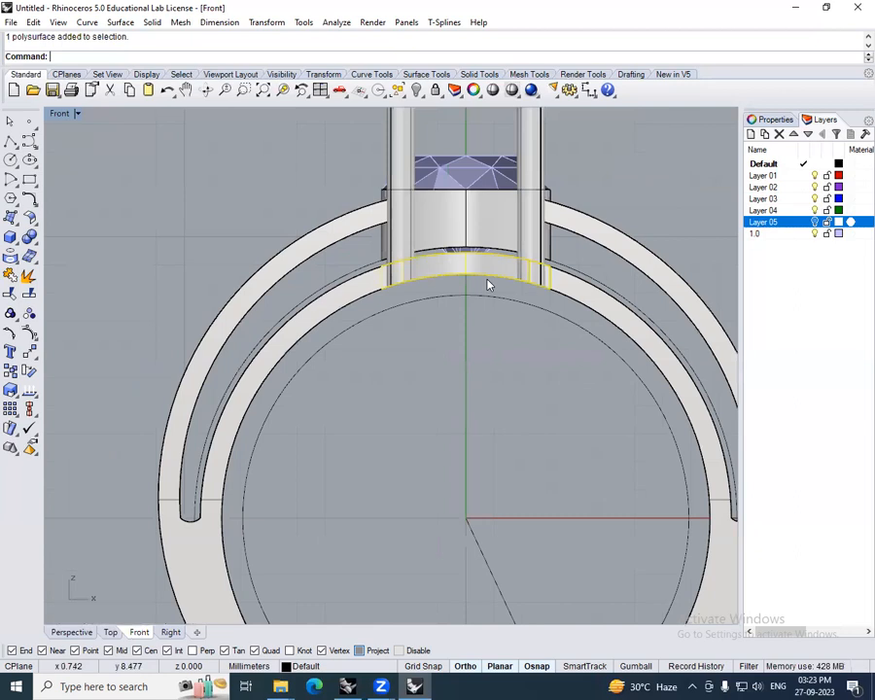
text(CUTPLANE)
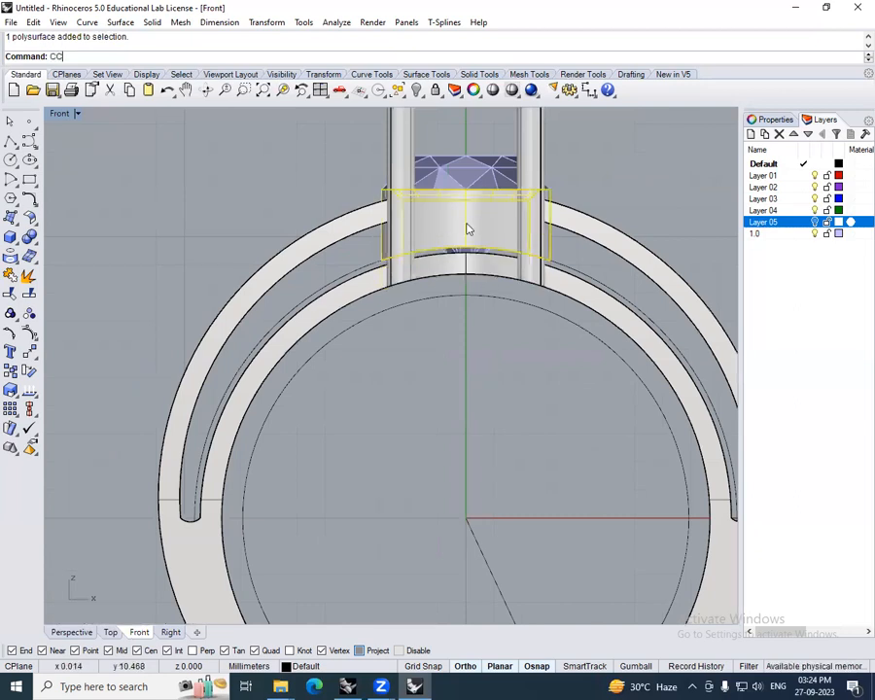
key(Return)
scroll(497, 200, up, 2)
click(575, 186)
click(660, 183)
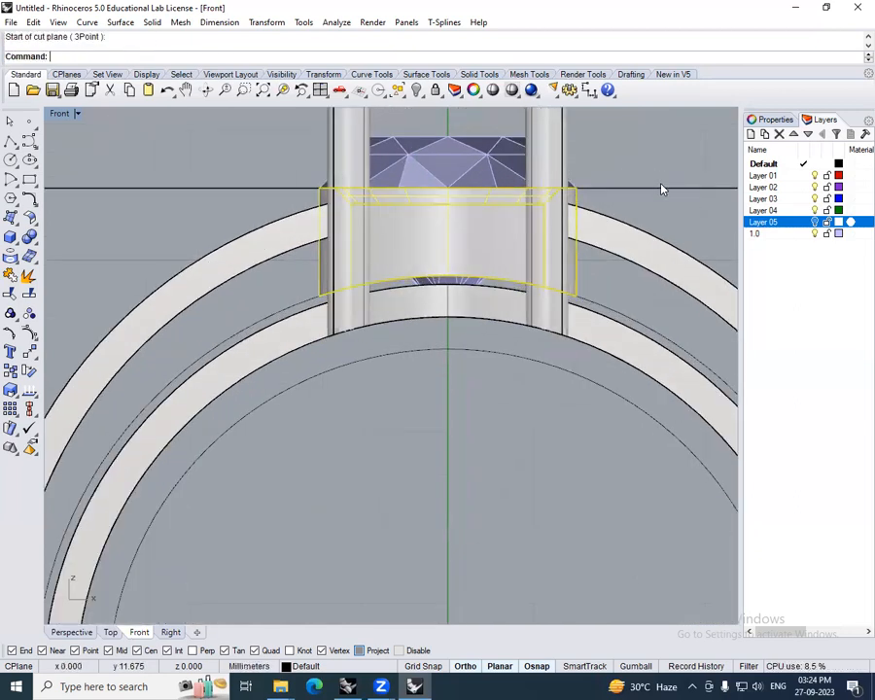
- Move the cut plane 0.75 mm straight down from the bezel's top edge
scroll(602, 241, down, 2)
text(m)
key(Return)
click(635, 151)
text(.75)
key(Return)
click(636, 165)
scroll(599, 237, down, 3)
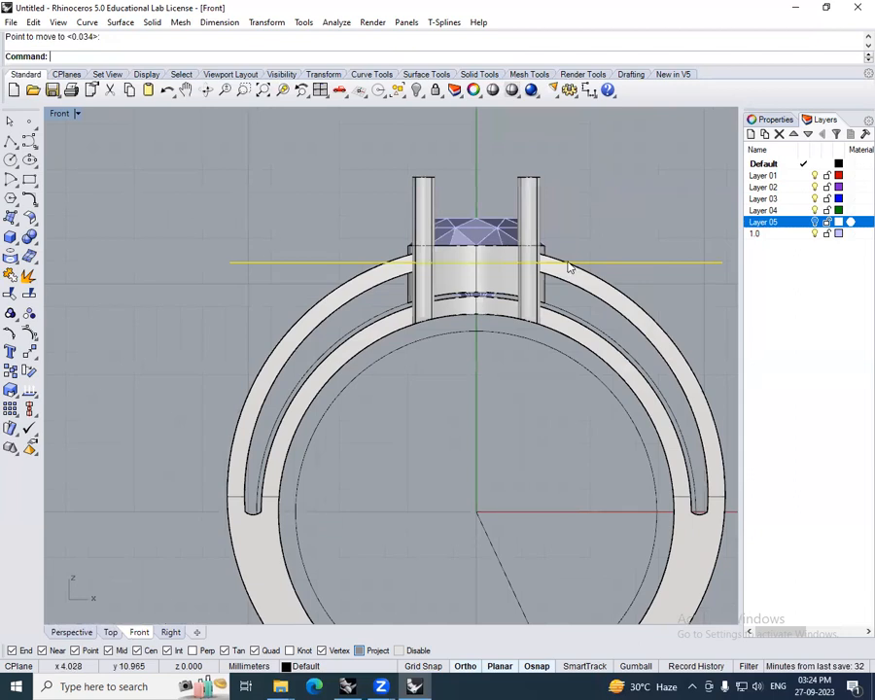
- Extrude the cut plane downward into a solid past the shank's inner edge and subtract it from the upper bezel
key(Return)
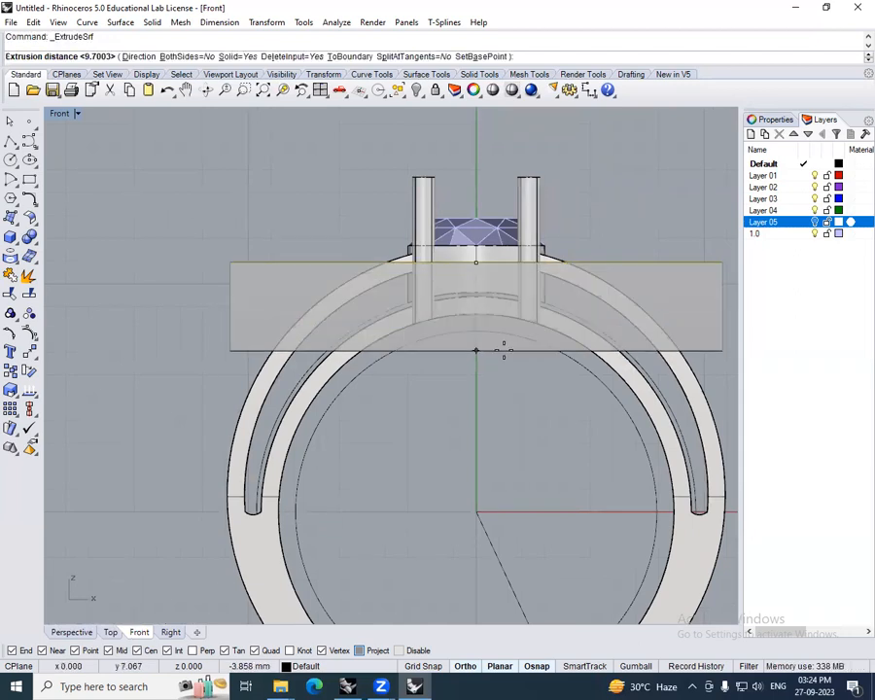
click(501, 344)
scroll(489, 273, up, 3)
scroll(489, 261, up, 2)
click(486, 225)
right_drag(543, 264, 494, 265)
text(BB)
key(Return)
scroll(523, 335, down, 5)
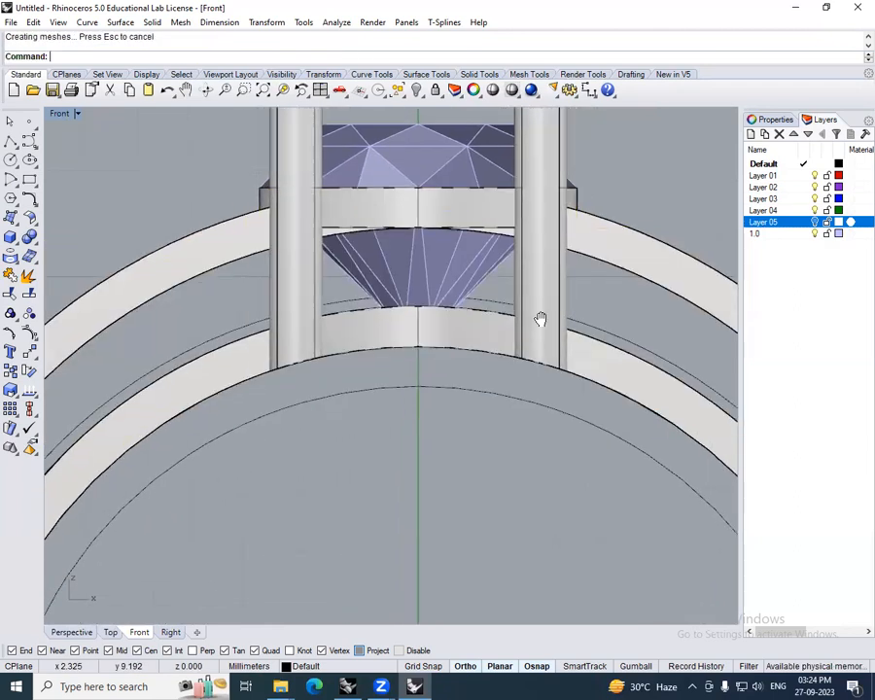
- Inspect the trimmed bezel and the lower gallery ring around the stone in the Front view
scroll(493, 255, down, 1)
shift+click(476, 287)
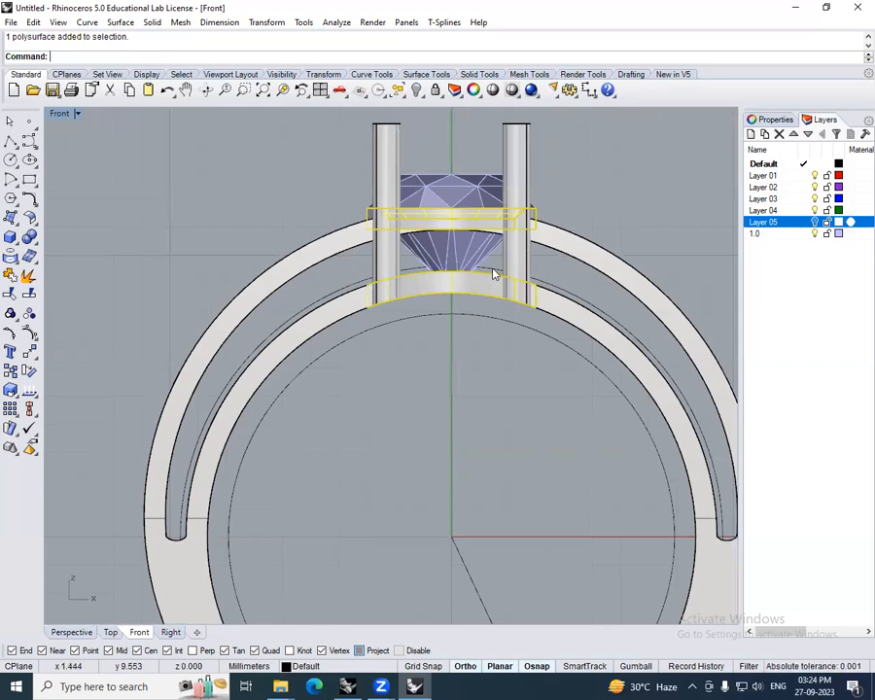
scroll(496, 269, up, 5)
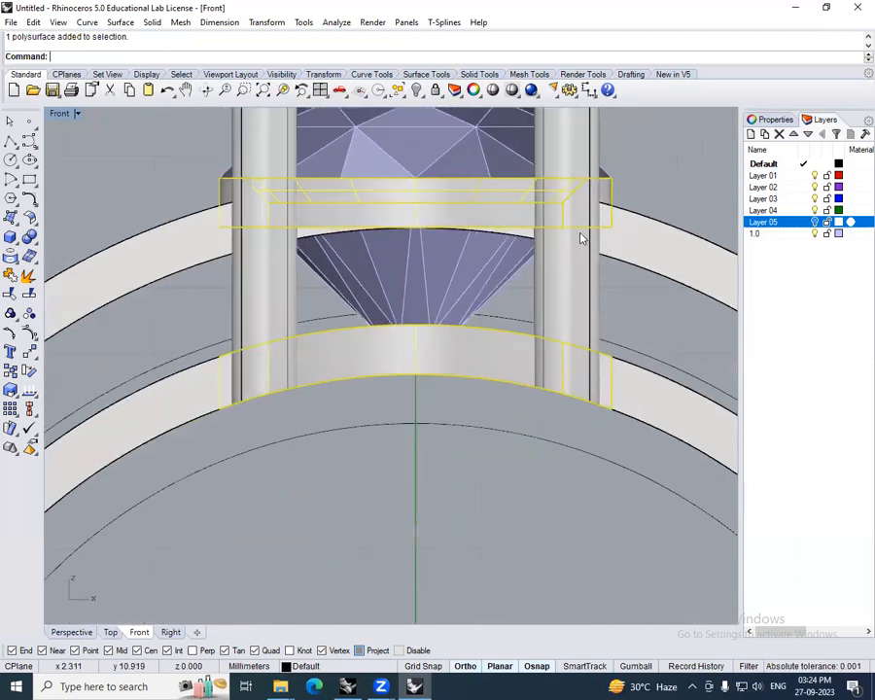
scroll(553, 260, down, 5)
key(Escape)
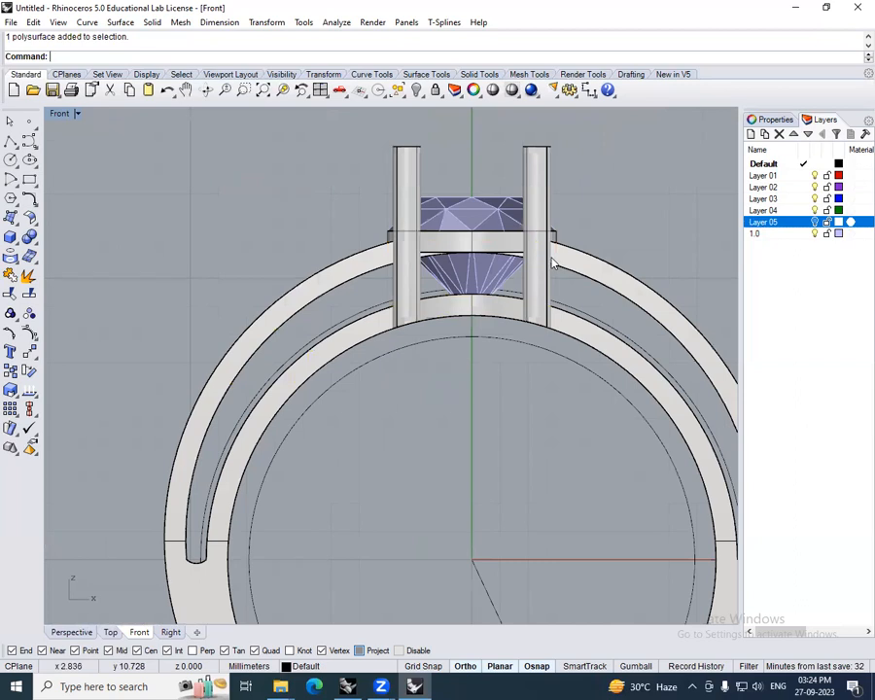
scroll(553, 263, up, 6)
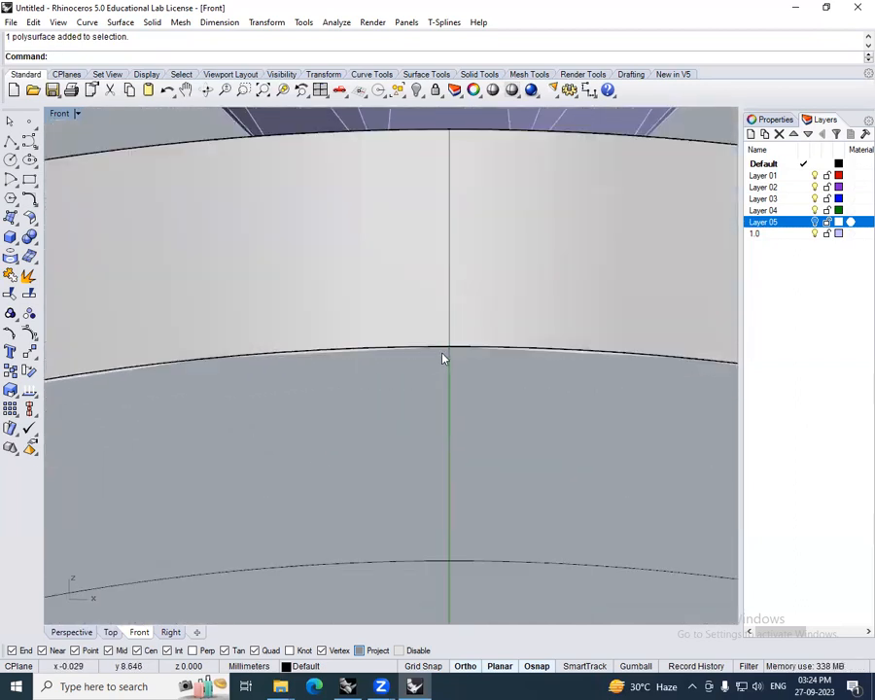
scroll(529, 317, down, 4)
scroll(533, 349, up, 4)
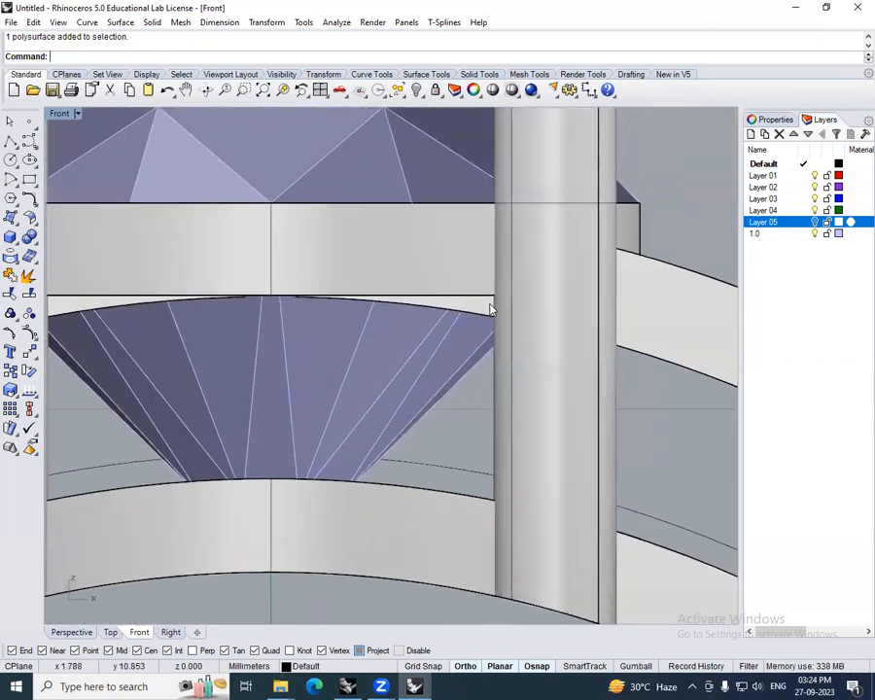
scroll(476, 307, up, 2)
scroll(474, 311, down, 6)
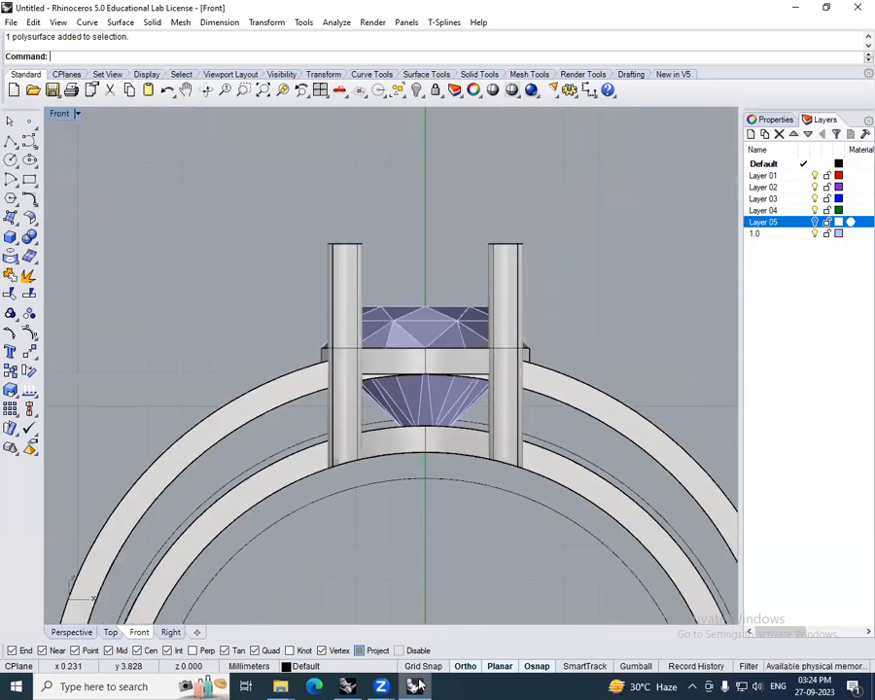
- Switch to the design 2 ring reference and hide layer 1.0 to examine the bezel and gallery ring without the stone
click(418, 686)
ctrl+shift+right_drag(532, 272, 503, 344)
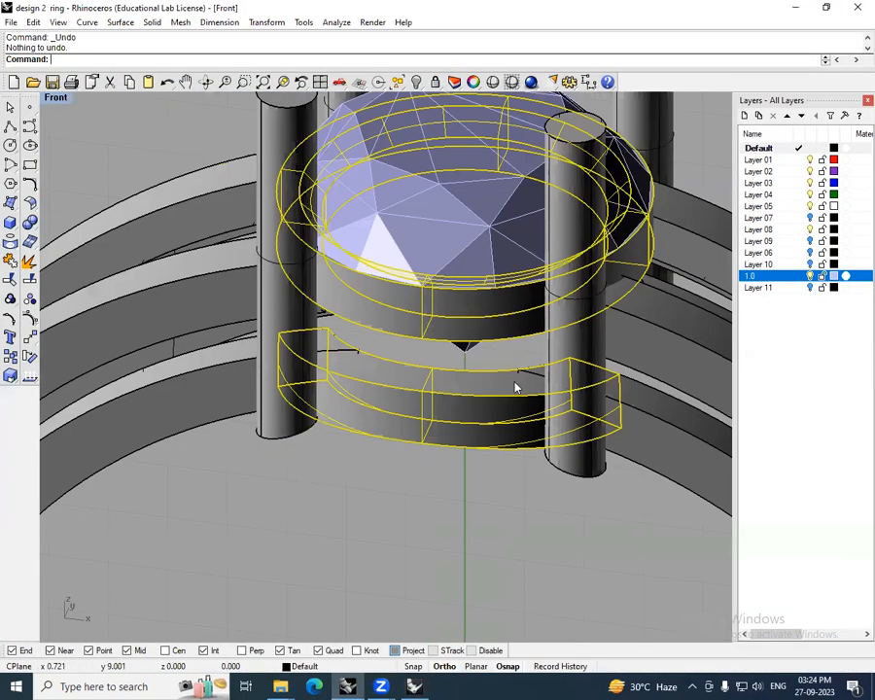
ctrl+shift+right_drag(515, 387, 501, 273)
scroll(501, 274, down, 4)
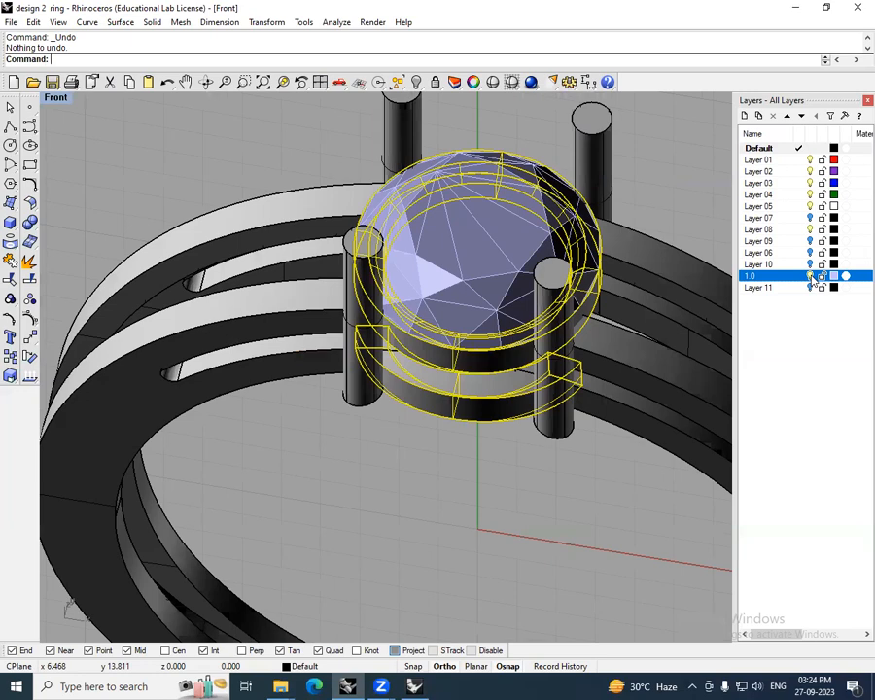
click(810, 277)
ctrl+shift+right_drag(481, 197, 472, 242)
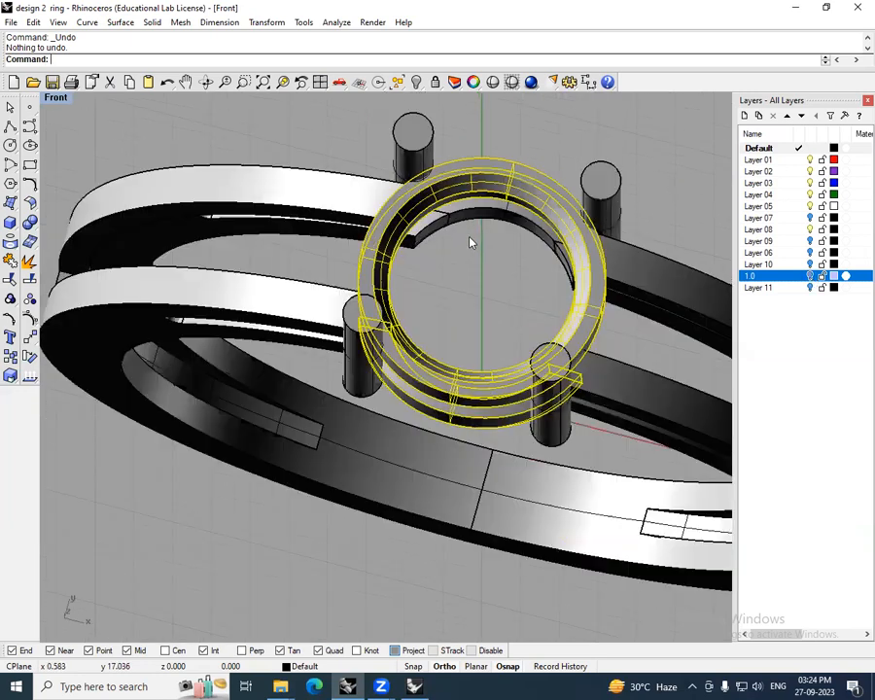
- Return to the untitled ring model and toggle layer 1.0 off and on to check the head from above
click(414, 686)
ctrl+shift+right_drag(503, 401, 461, 485)
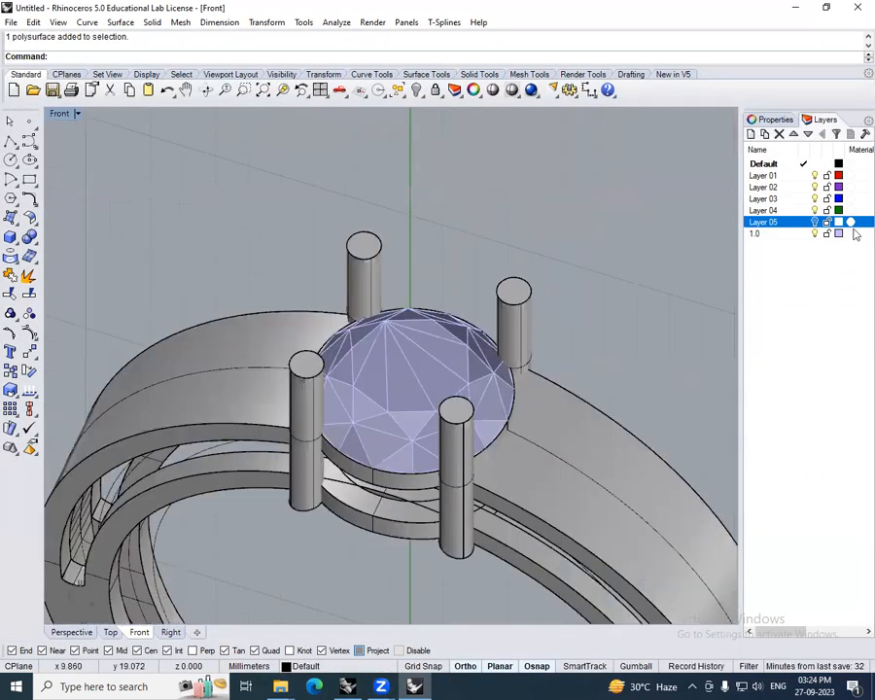
click(814, 234)
click(814, 234)
ctrl+shift+right_drag(596, 369, 580, 412)
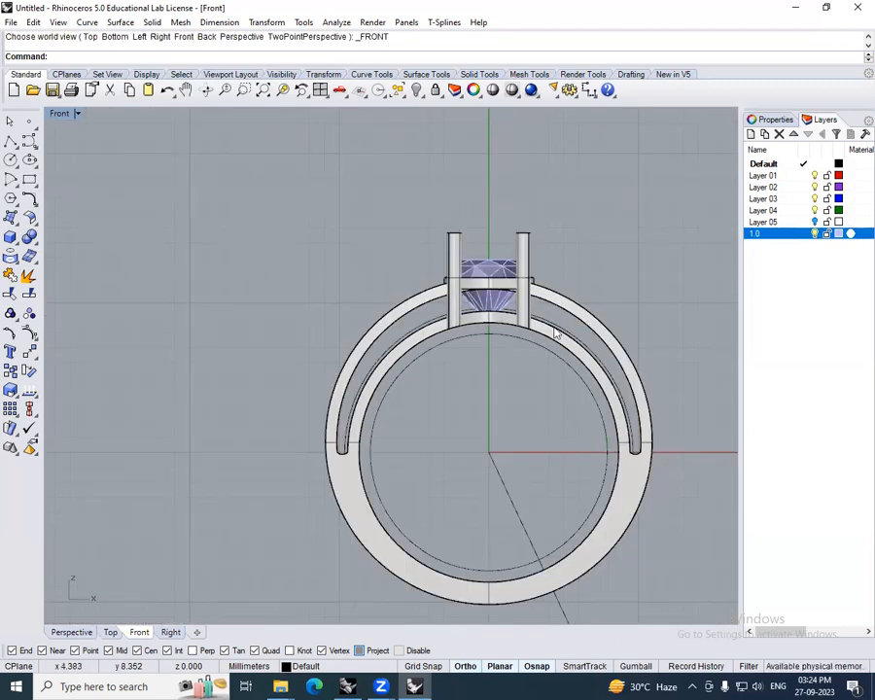
- Examine how the lower gallery ring meets the slotted shank from the front and at an angle
scroll(480, 267, up, 2)
scroll(480, 263, down, 2)
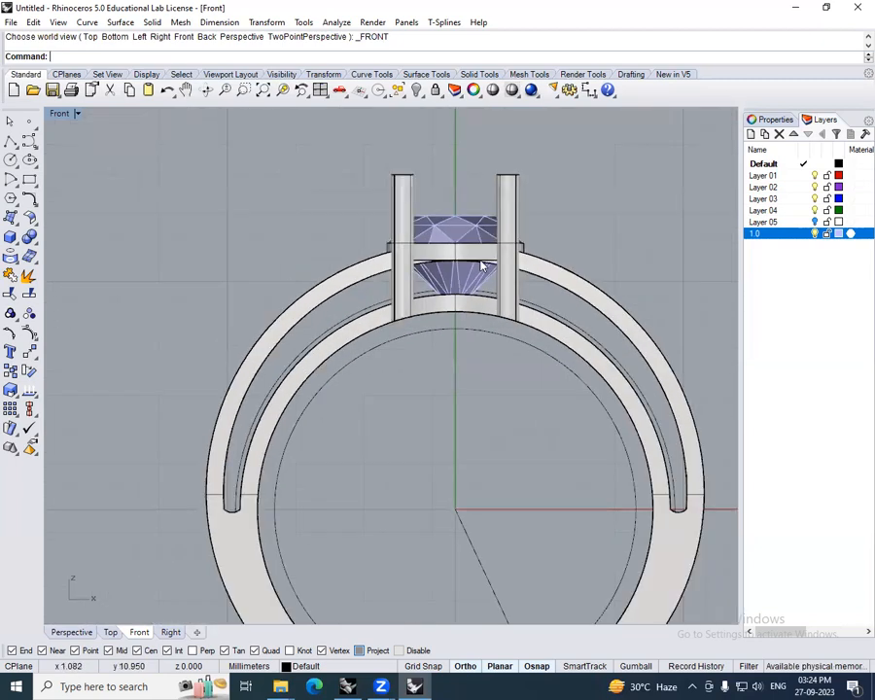
scroll(519, 236, up, 1)
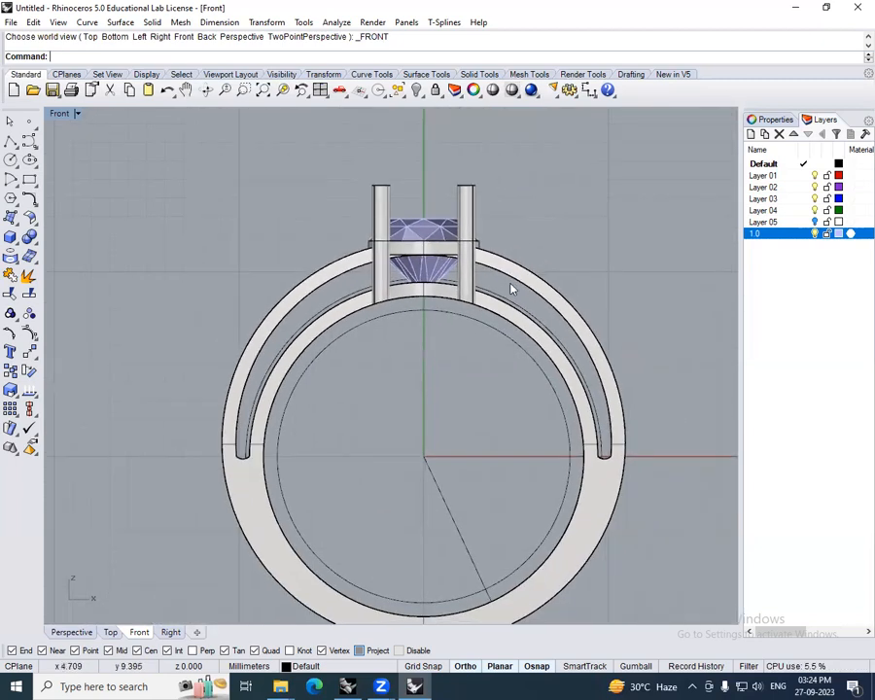
scroll(512, 289, down, 1)
scroll(509, 289, up, 3)
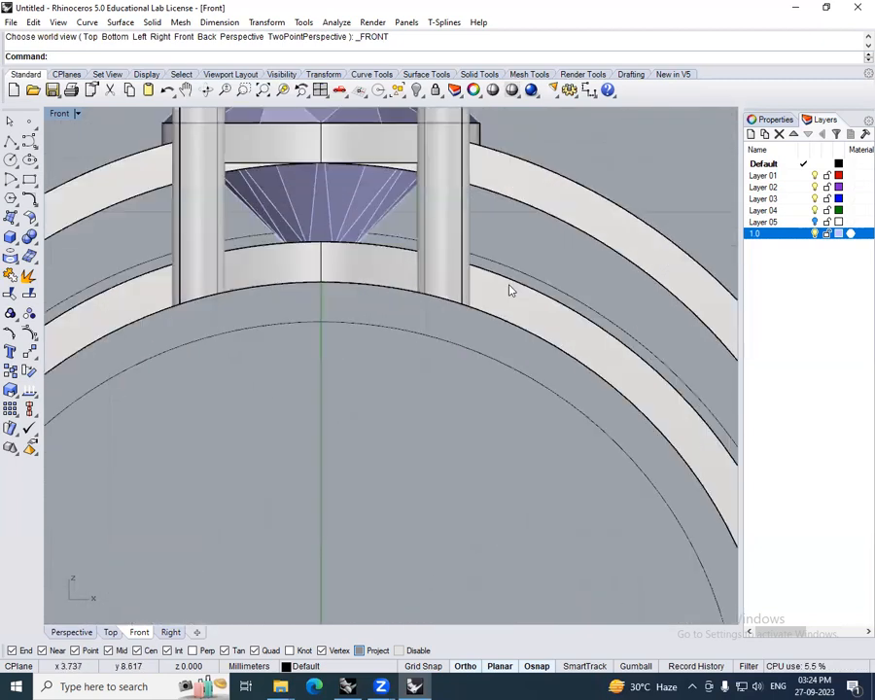
click(379, 279)
scroll(513, 276, down, 5)
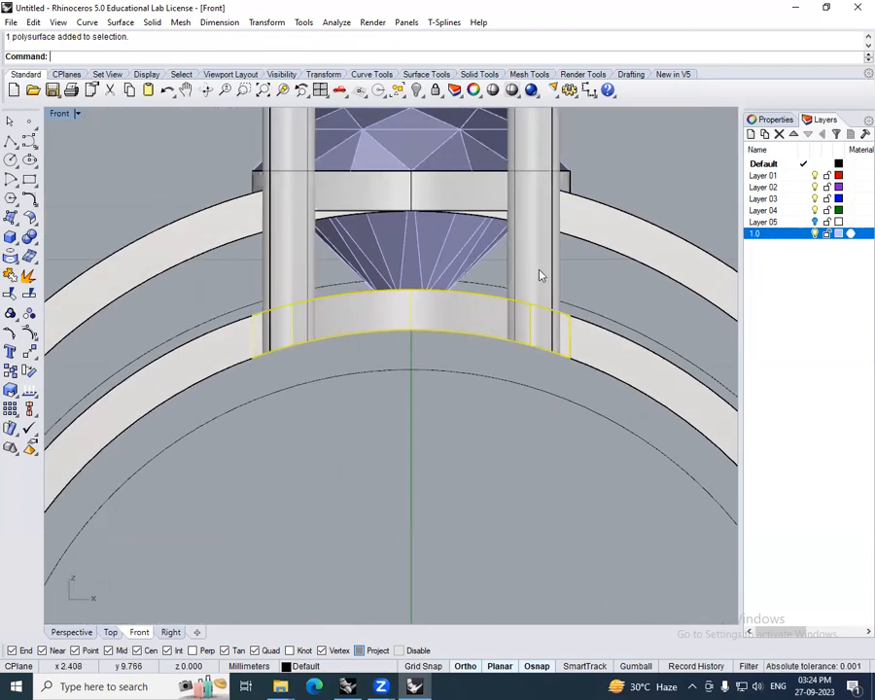
ctrl+shift+right_drag(643, 281, 447, 311)
ctrl+shift+right_drag(537, 338, 574, 296)
- Create a cutting plane through the ring shank along its tapered outer side edge in the Right view
key(ctrl+F3)
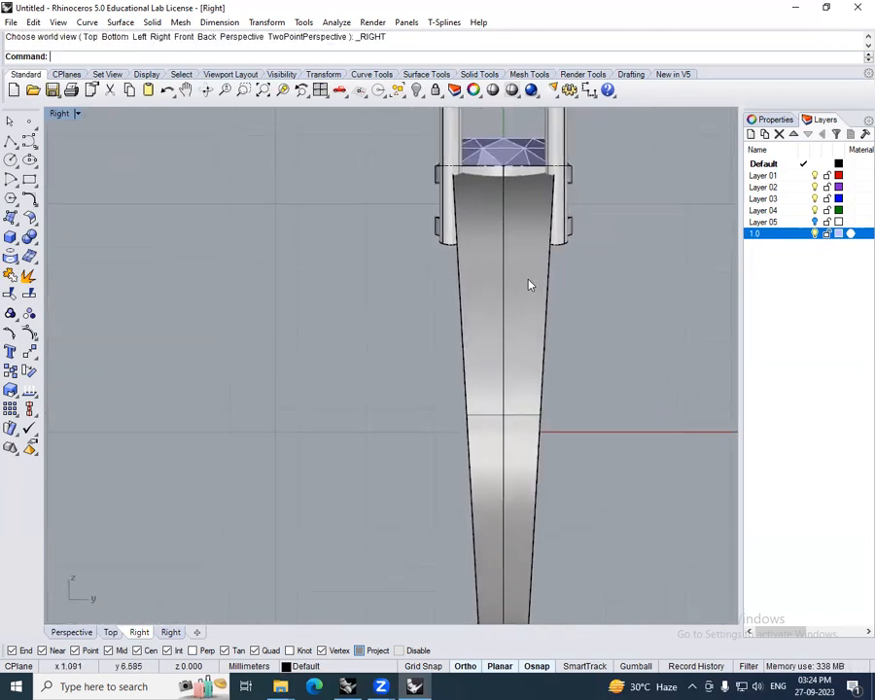
click(528, 285)
scroll(555, 321, down, 4)
text(cutplane)
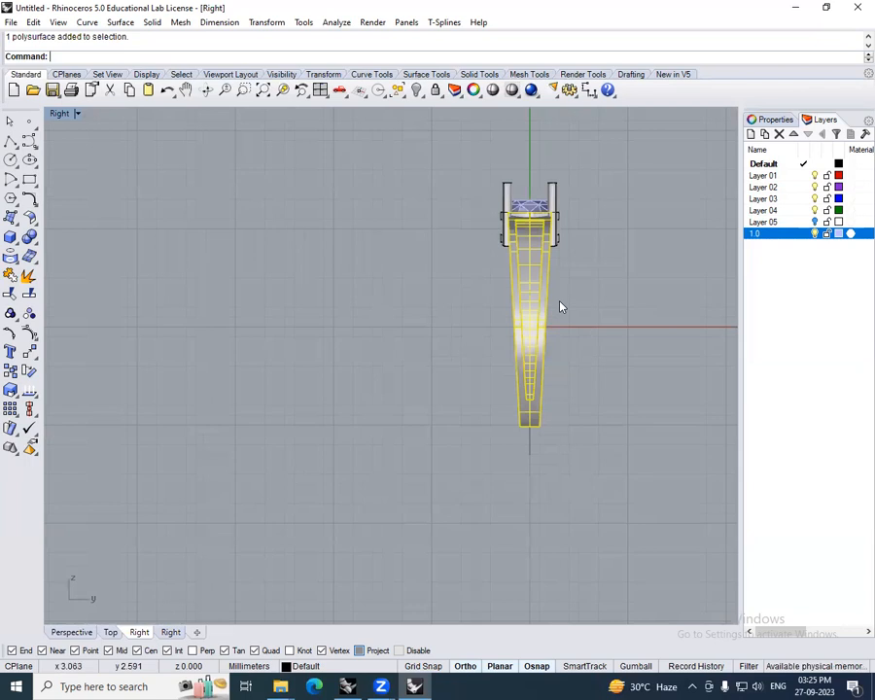
key(Return)
click(546, 325)
scroll(554, 292, up, 3)
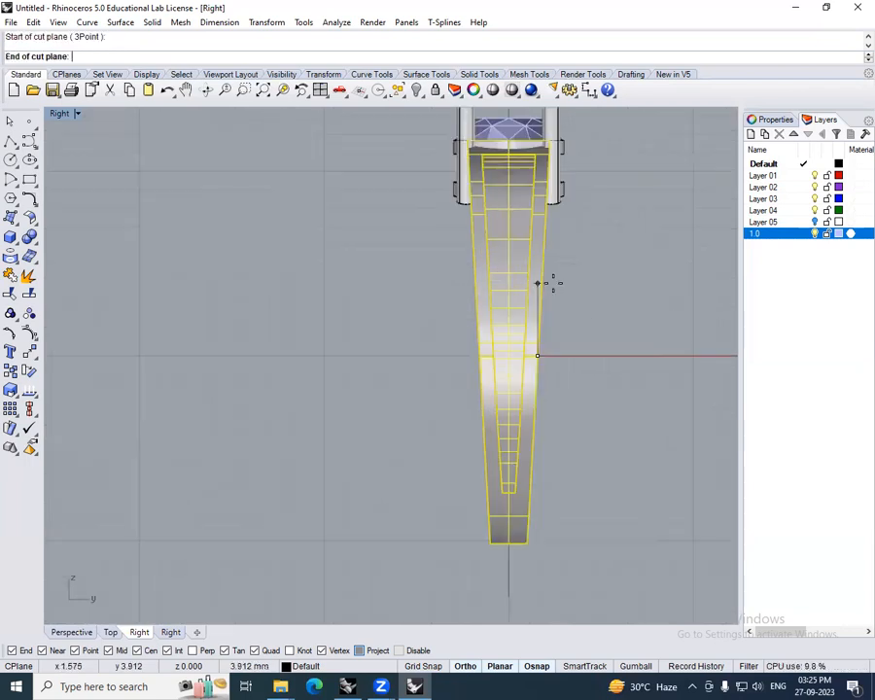
click(550, 276)
scroll(551, 281, down, 3)
text(s)
ctrl+shift+right_drag(535, 282, 575, 284)
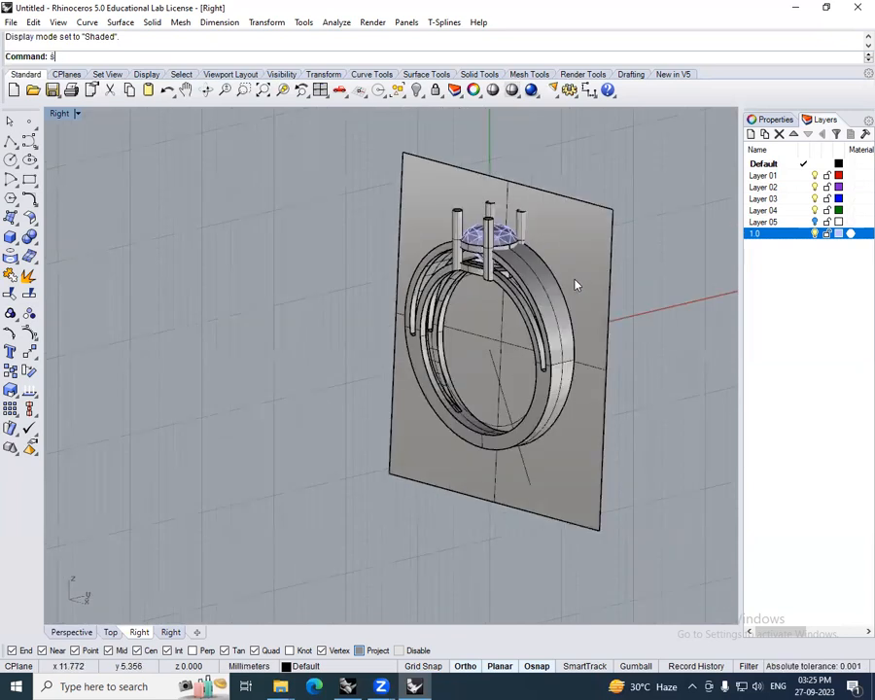
- Extract the cutting plane's middle isocurve in the V direction and delete the plane
text(ecc)
key(Return)
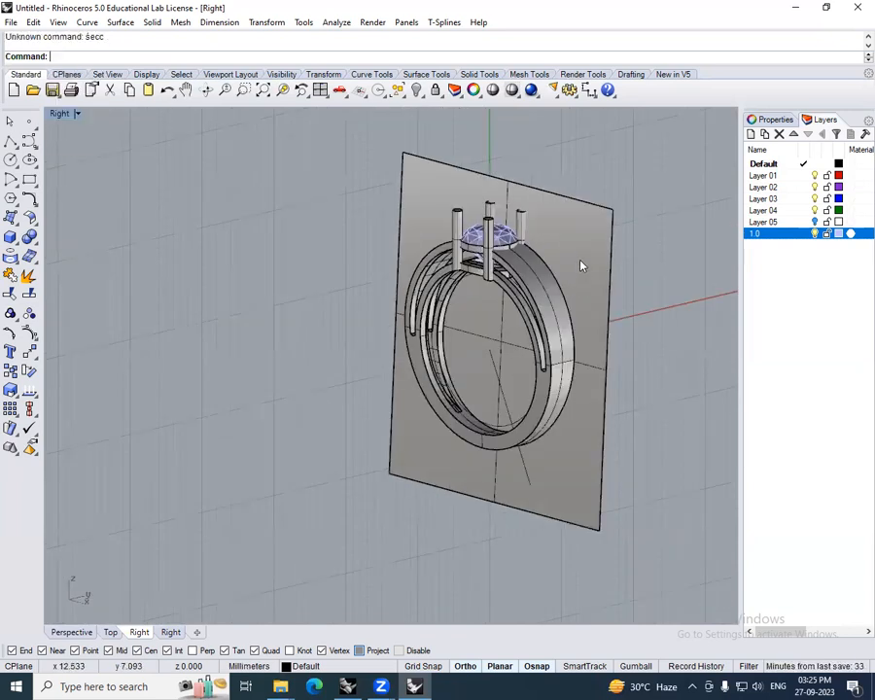
ctrl+shift+right_drag(580, 260, 585, 256)
text(ecc)
key(Return)
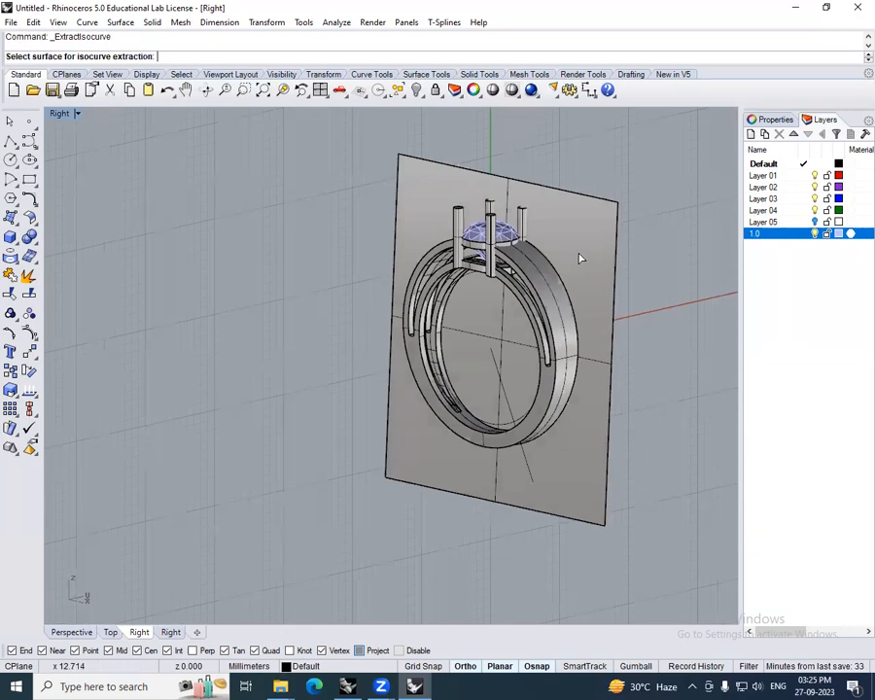
click(580, 259)
click(172, 56)
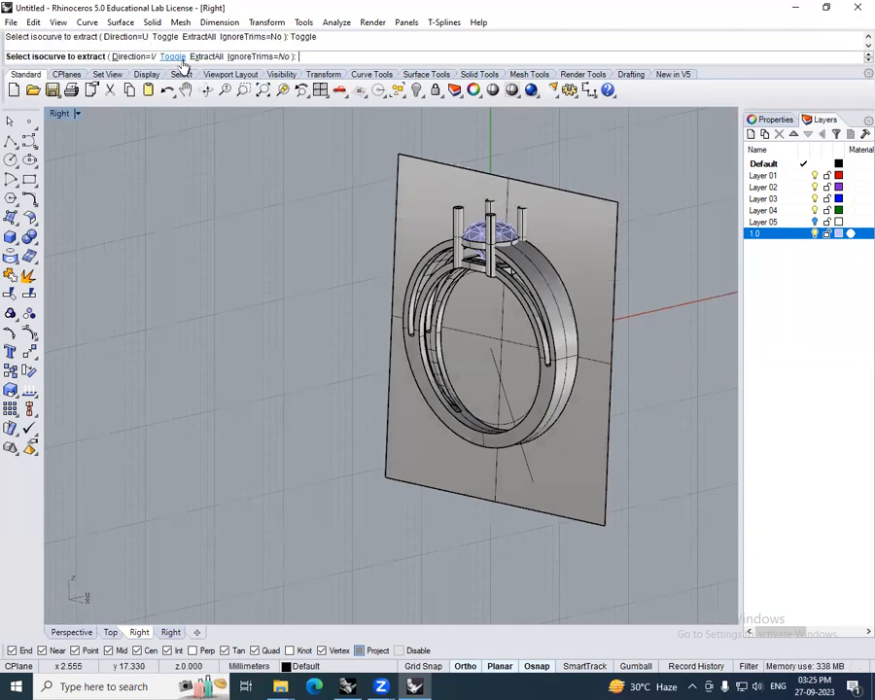
click(506, 180)
key(Return)
click(568, 226)
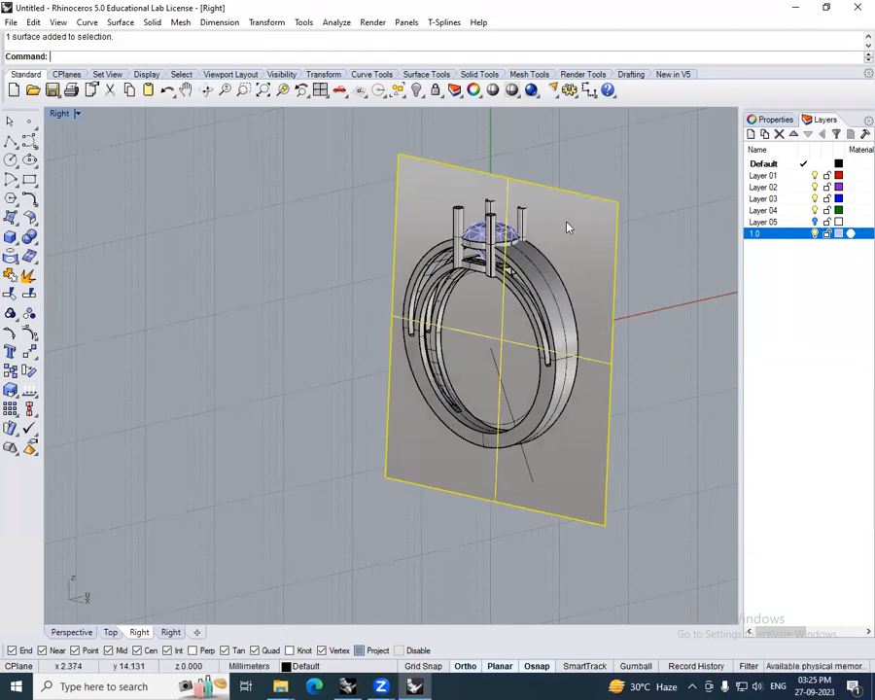
key(Delete)
- Offset the extracted edge line inward, towards the shank's centre, in the Right view
click(509, 188)
scroll(559, 228, down, 2)
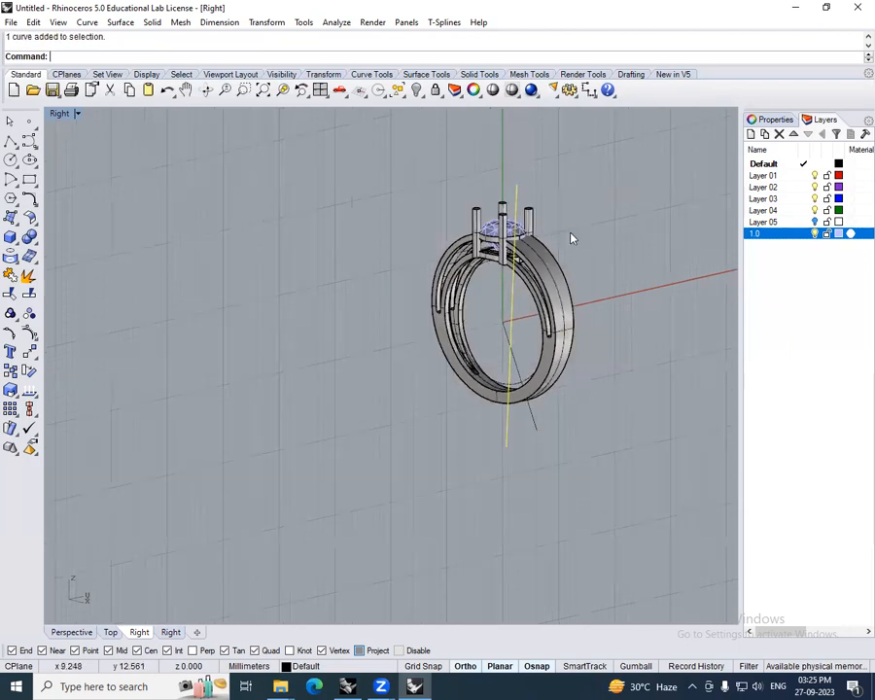
key(ctrl+F3)
scroll(563, 263, up, 6)
text(Offset)
key(Return)
scroll(476, 147, up, 3)
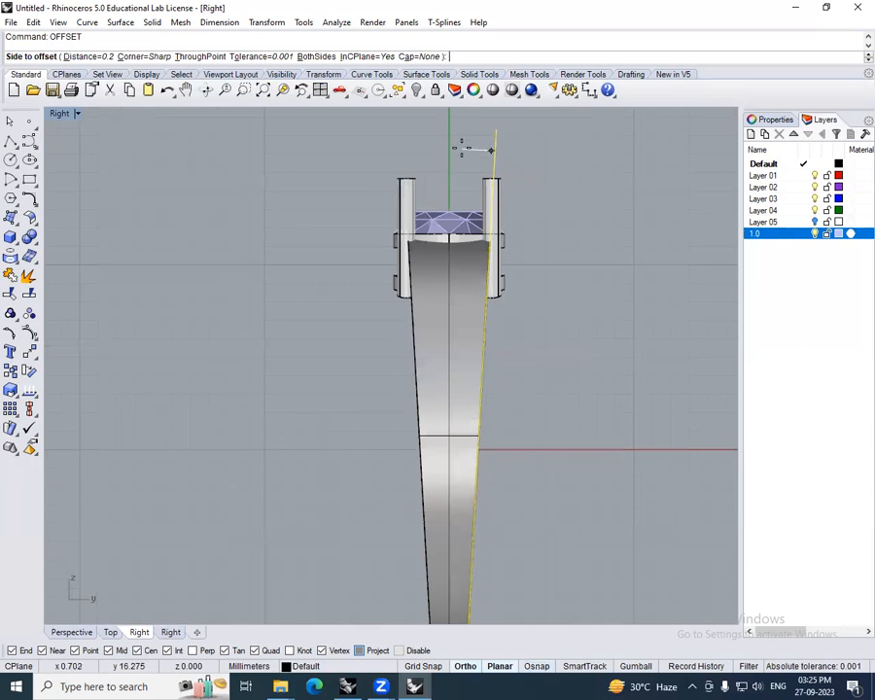
key(ctrl+alt+w)
scroll(469, 292, up, 6)
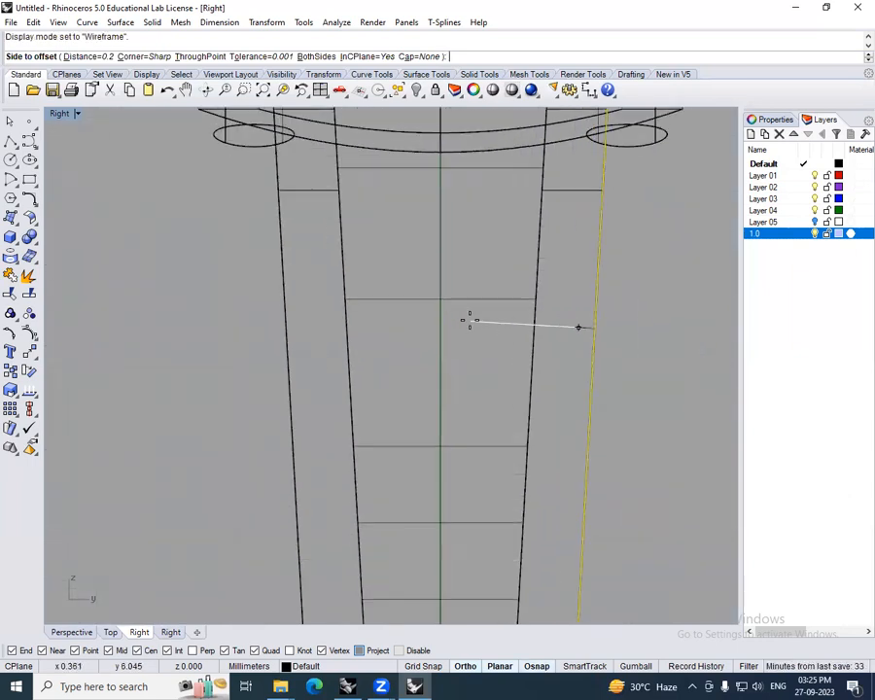
key(Return)
click(469, 330)
scroll(537, 352, up, 5)
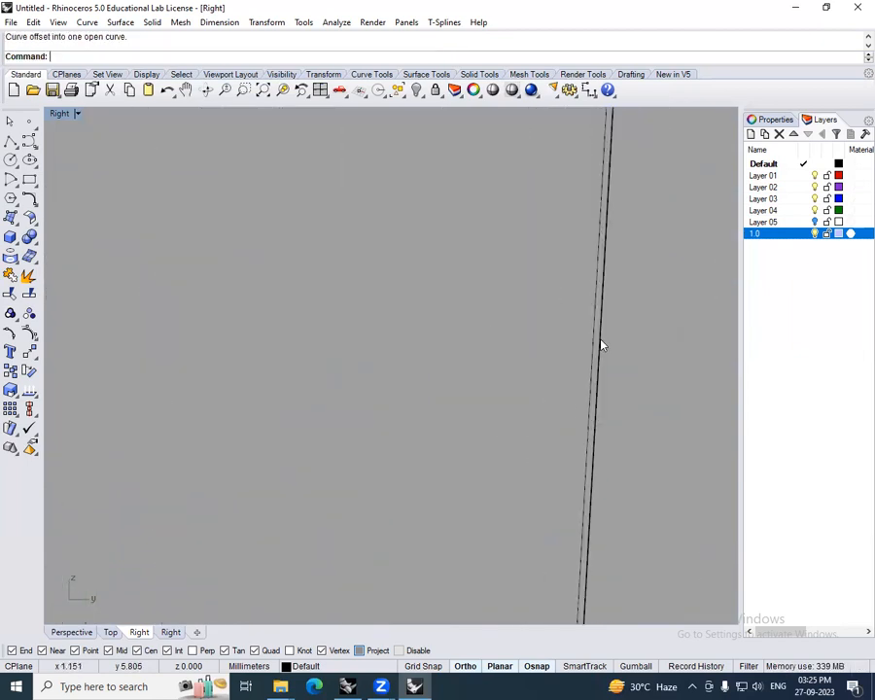
- Mirror the offset line across the vertical axis from origin 0 and delete the original edge line
click(586, 332)
scroll(567, 349, down, 4)
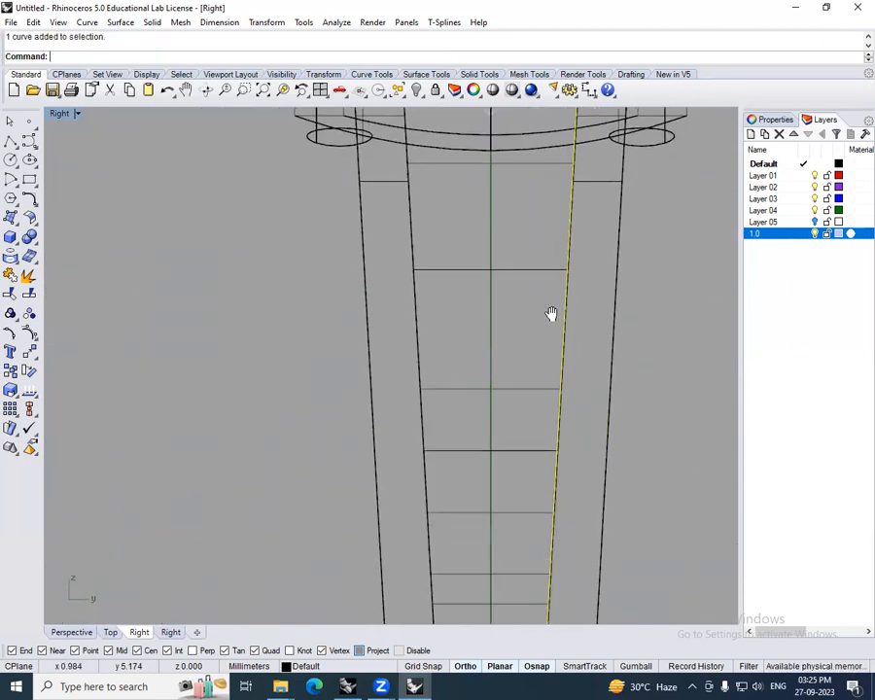
scroll(551, 313, down, 5)
text(Mirror)
key(Return)
text(0)
key(Return)
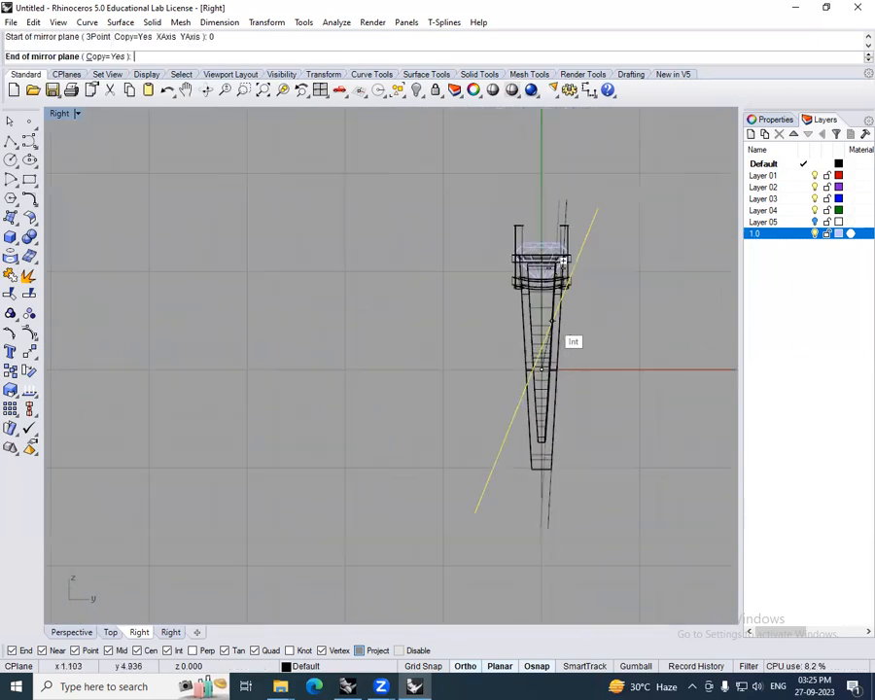
click(548, 172)
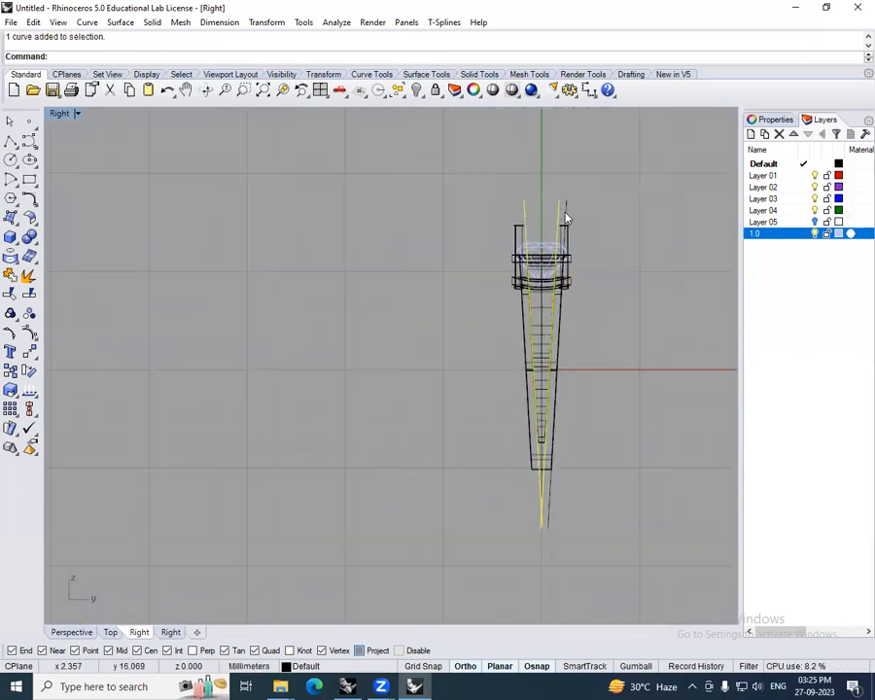
scroll(568, 218, up, 2)
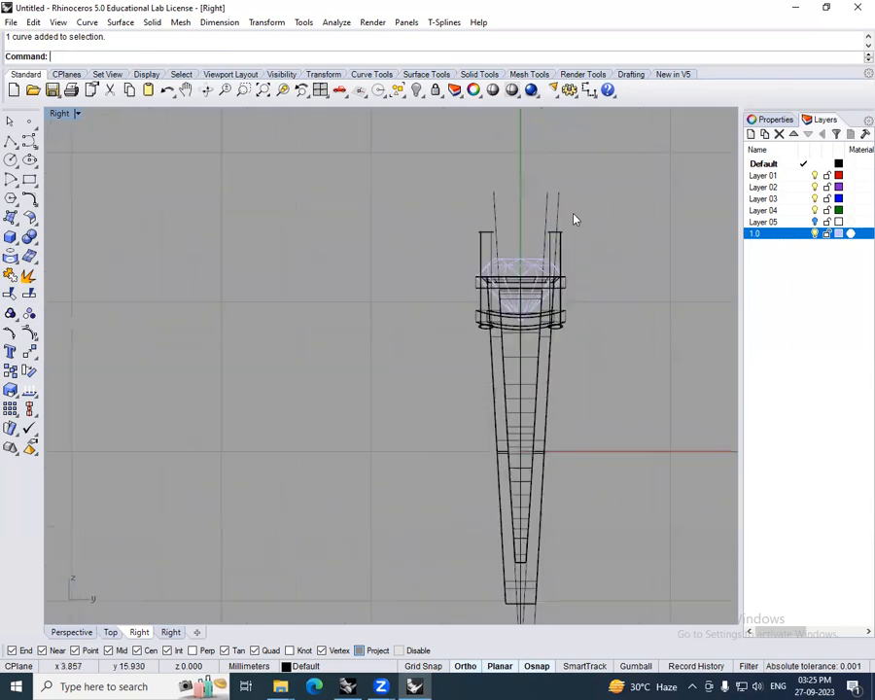
key(Delete)
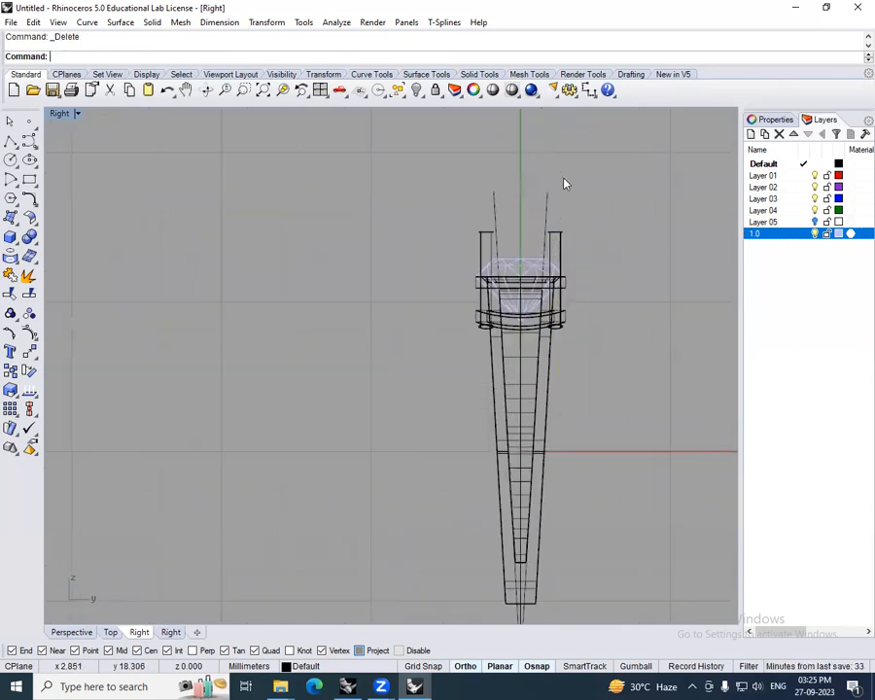
- Isolate the two tapered lines by inverting the selection and hiding everything else
drag(564, 179, 488, 221)
right_drag(502, 229, 528, 200)
text(I)
key(Return)
text(H)
key(Return)
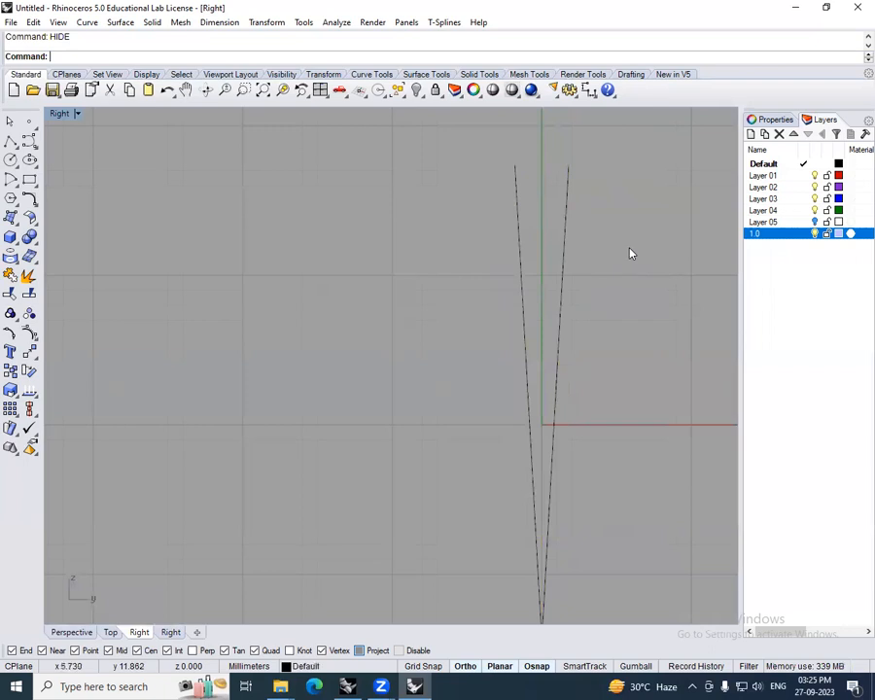
- Draw a downward-bulging arc between the midpoints of the two tapered lines
click(9, 179)
click(70, 184)
scroll(525, 417, up, 3)
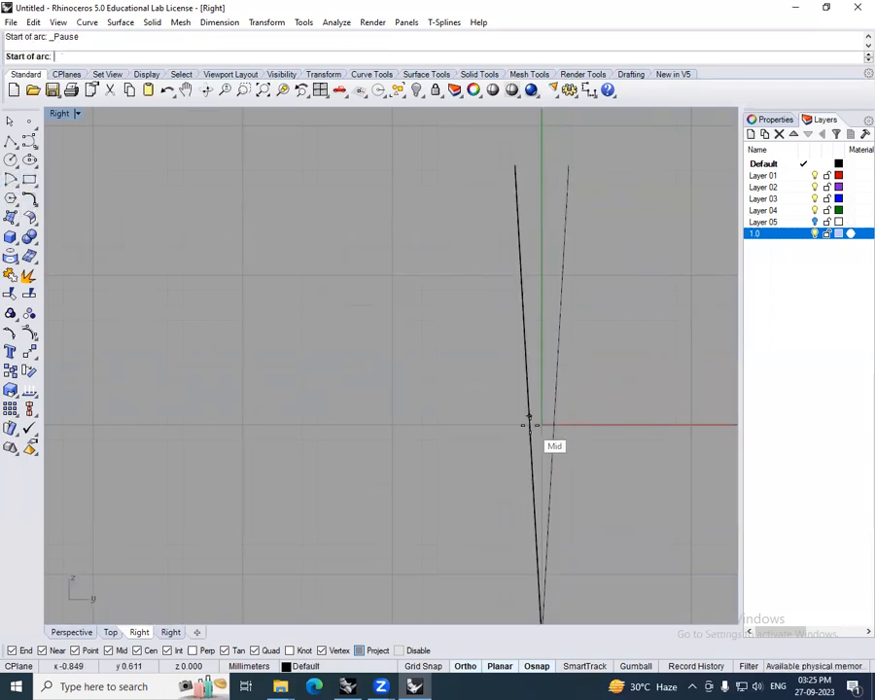
click(524, 420)
scroll(526, 421, up, 2)
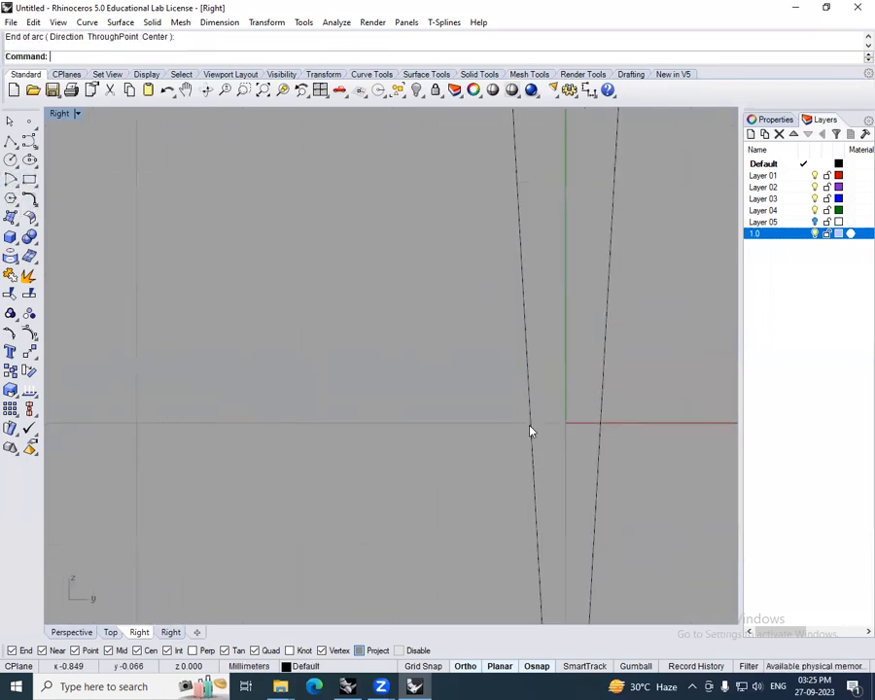
click(599, 421)
click(565, 467)
- Trim away the parts of both tapered lines that extend below the arc
key(ctrl+a)
scroll(458, 469, down, 8)
right_drag(476, 482, 514, 385)
text(TRIM)
key(Return)
drag(617, 435, 494, 478)
scroll(494, 480, down, 8)
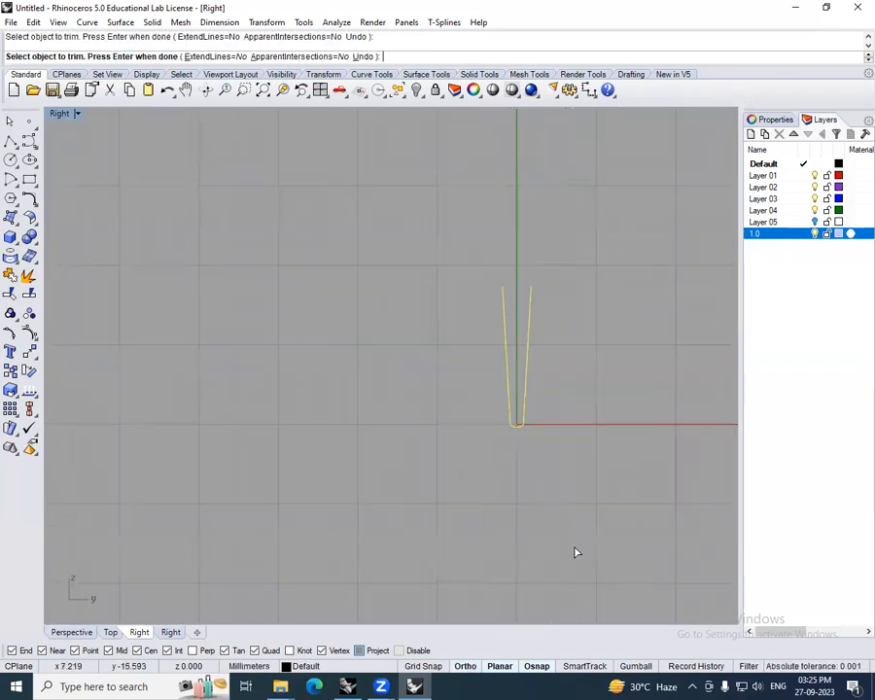
key(Return)
- Draw a line across the profile's open upper end and join all pieces into a closed curve
right_drag(550, 437, 625, 400)
text(LINE)
key(Return)
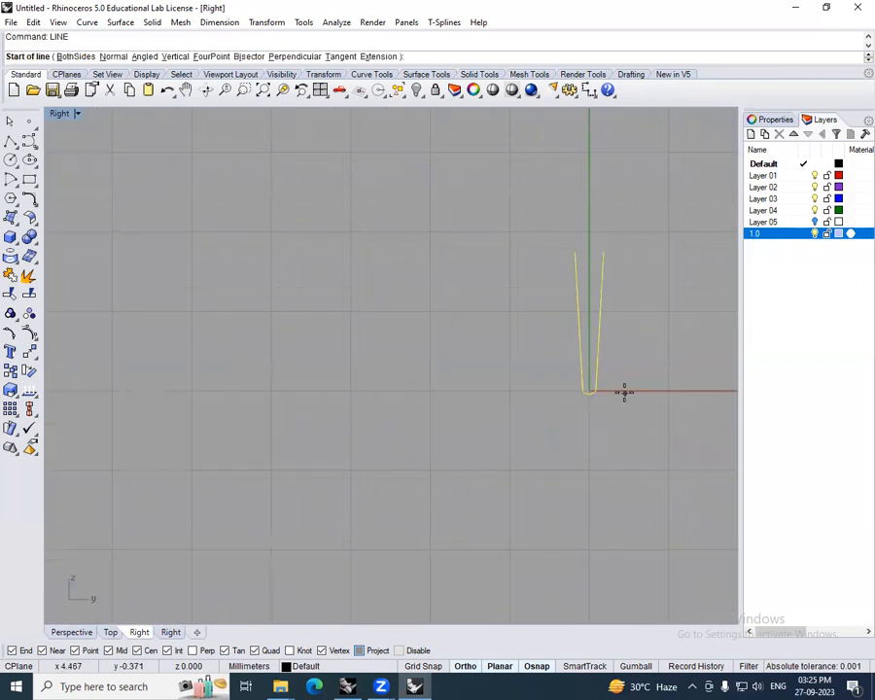
click(604, 252)
click(582, 254)
shift+click(582, 254)
right_drag(608, 304, 589, 307)
text(Join)
key(Return)
- Show all hidden objects and extrude the closed profile as a both-sided solid past the ring's width in the Front view
right_click(417, 91)
key(ctrl+alt+s)
mouse_move(506, 334)
right_down()
mouse_move(497, 314)
mouse_move(526, 316)
right_up()
key(ctrl+F2)
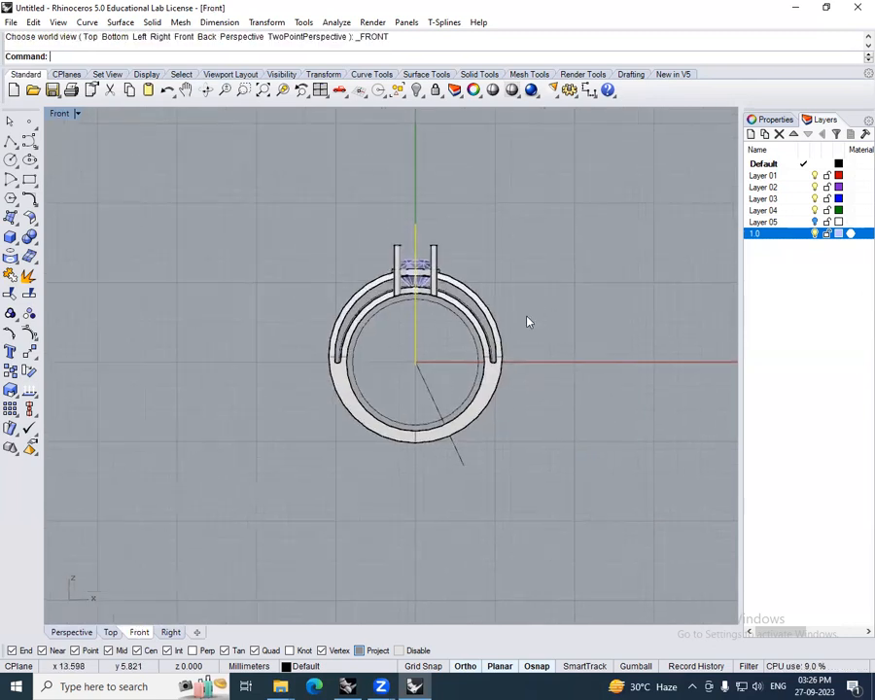
text(ec)
key(Return)
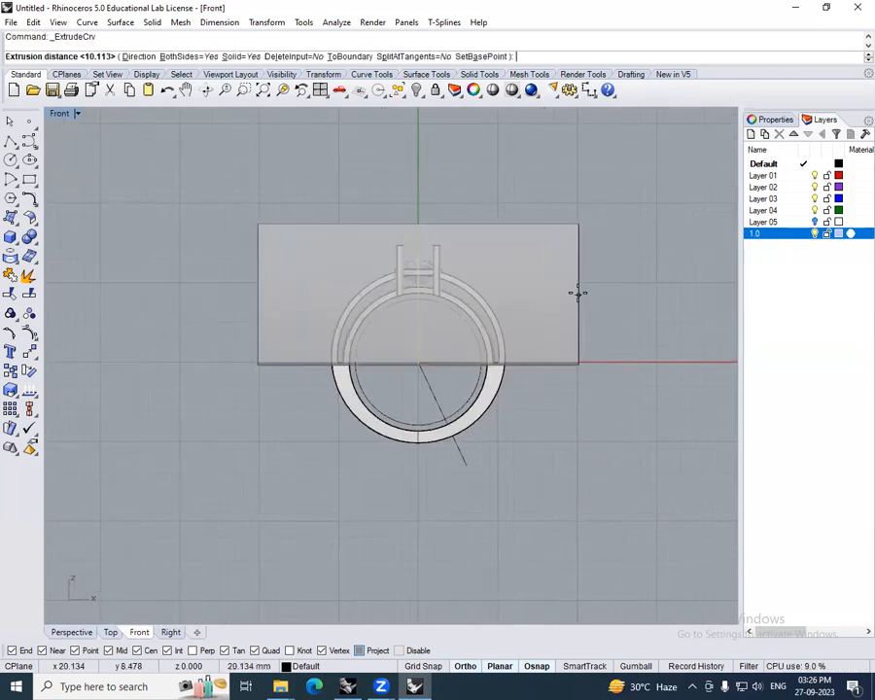
click(562, 296)
- Subtract the extruded tapered solid from the ring shank with a Boolean difference
ctrl+shift+right_drag(457, 320, 520, 340)
scroll(328, 407, up, 4)
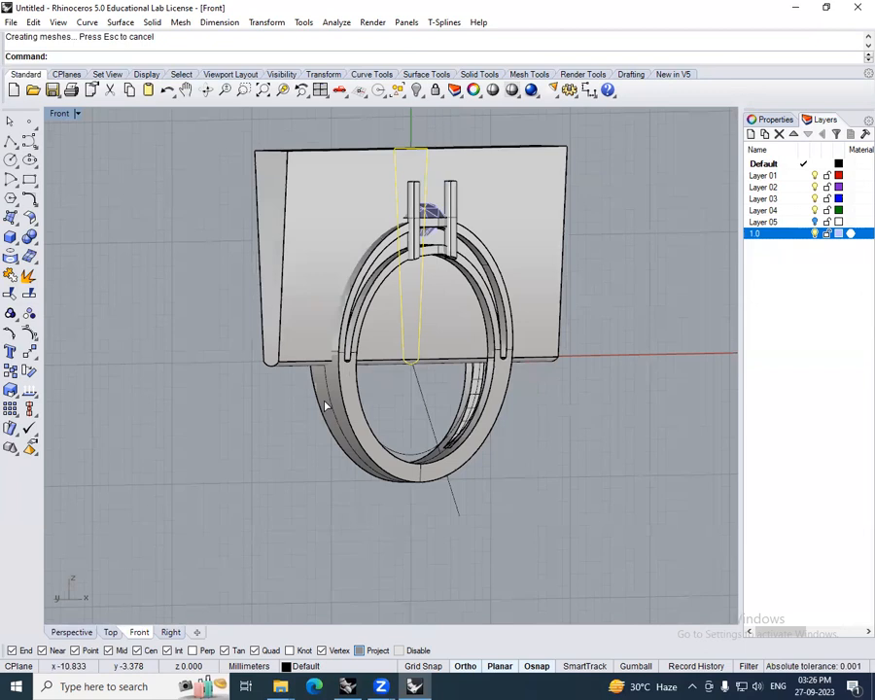
click(325, 406)
text(bd)
key(Return)
click(327, 277)
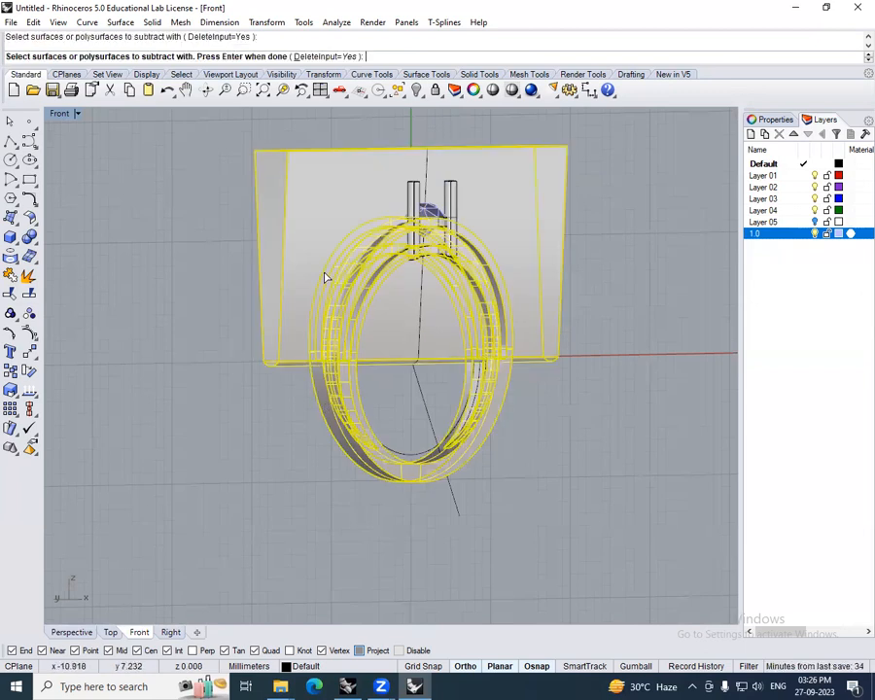
key(Return)
- Switch to the design 2 ring reference and examine its split lower gallery pieces, toggling layer 1.0 on and off
ctrl+shift+right_drag(368, 277, 419, 649)
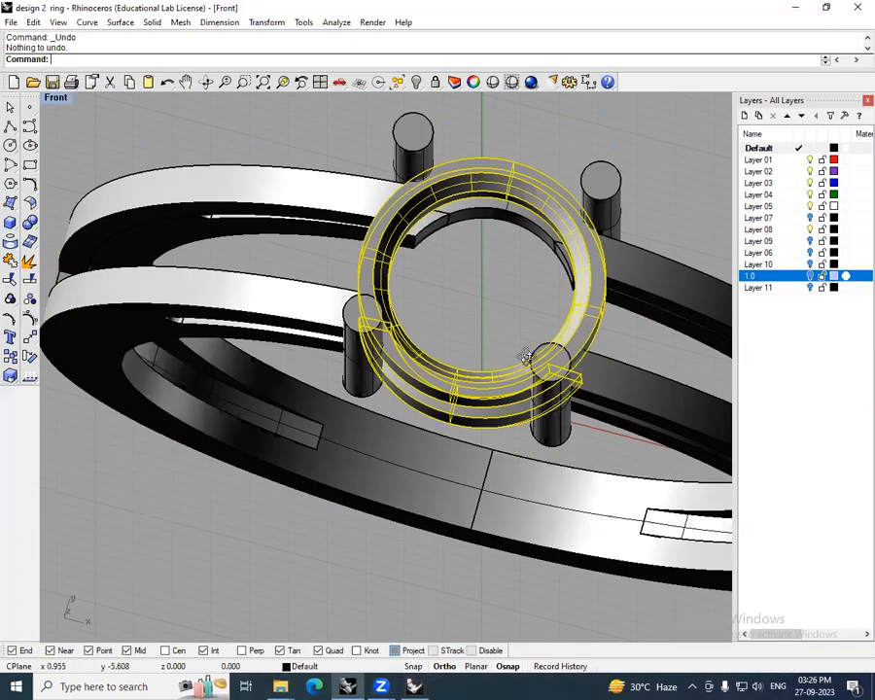
ctrl+shift+right_drag(464, 472, 560, 408)
scroll(596, 440, up, 5)
click(487, 399)
click(515, 367)
shift+click(570, 521)
scroll(570, 517, down, 6)
ctrl+shift+right_drag(571, 505, 611, 329)
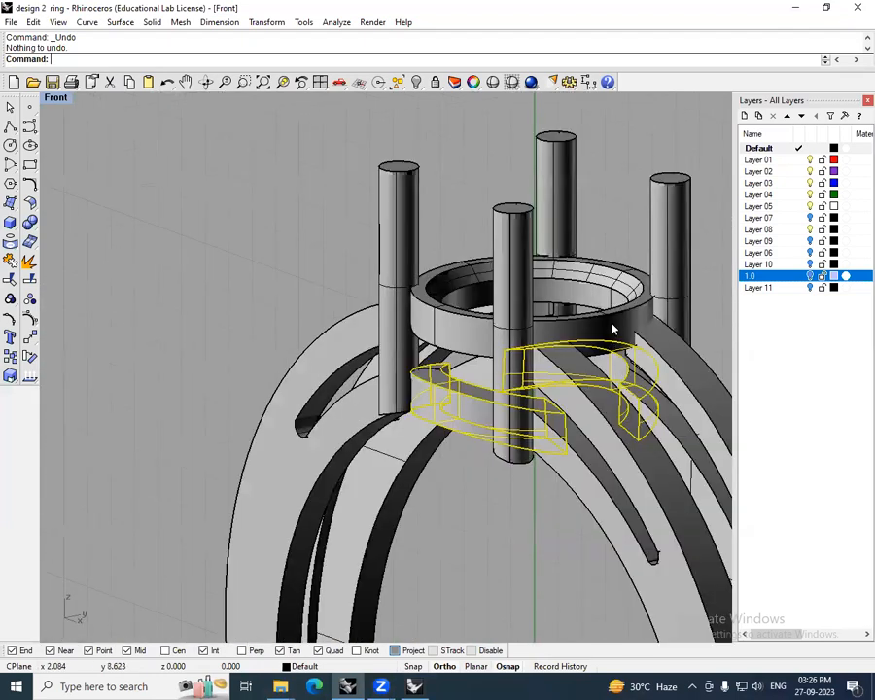
click(810, 276)
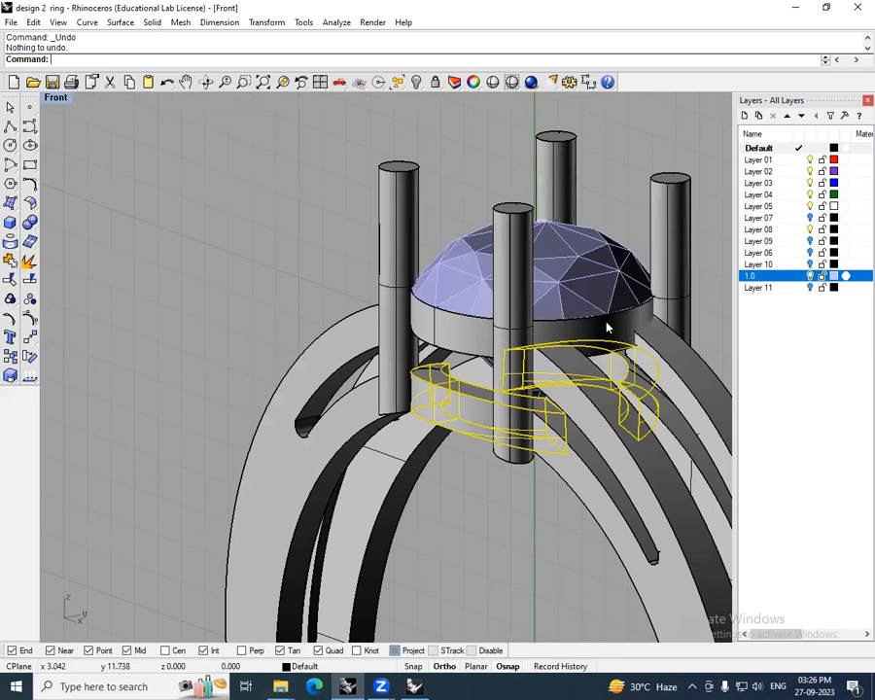
click(809, 277)
ctrl+shift+right_drag(663, 390, 552, 430)
scroll(566, 450, down, 2)
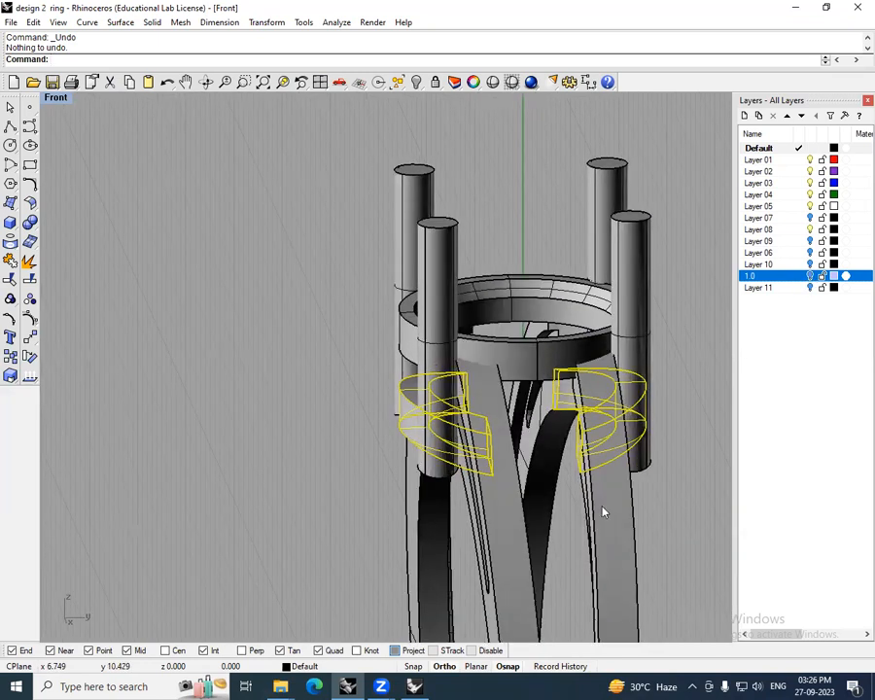
- Return to the untitled ring model and examine the lower gallery ring between the split shank arms
click(415, 686)
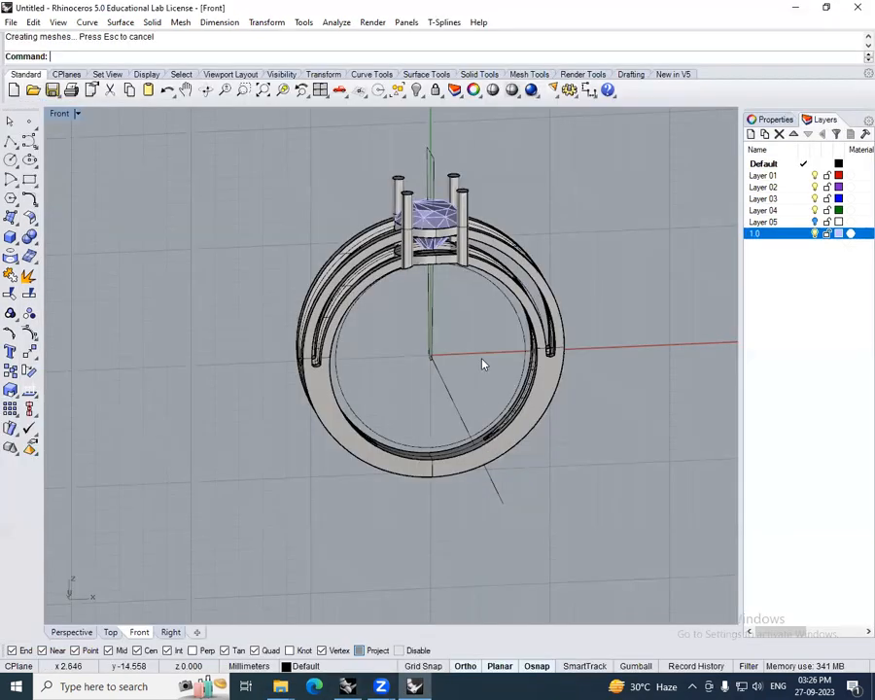
scroll(467, 305, up, 6)
ctrl+shift+right_drag(467, 306, 404, 288)
scroll(422, 269, up, 3)
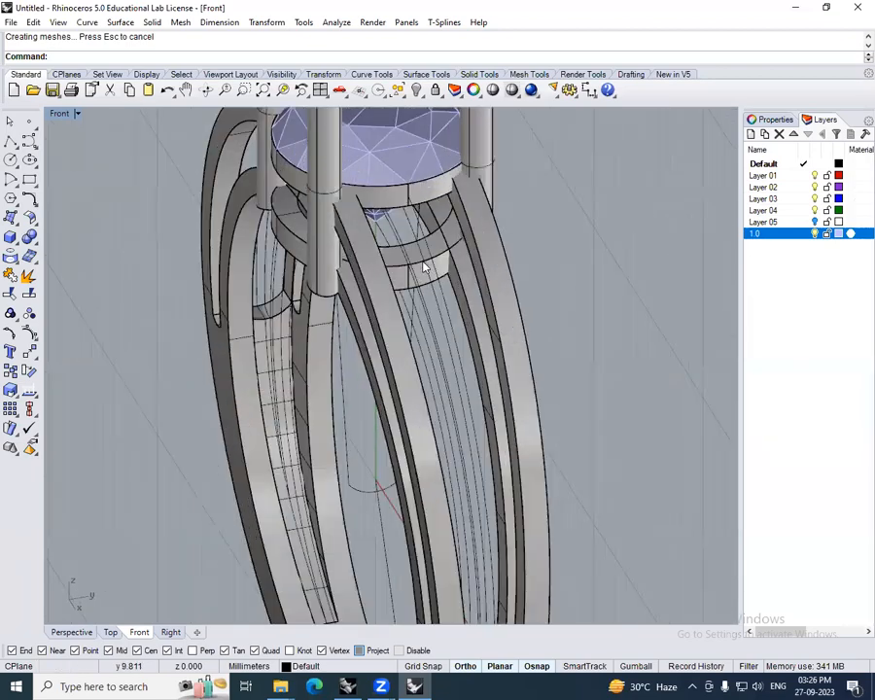
click(433, 264)
click(488, 319)
ctrl+shift+right_drag(413, 311, 468, 367)
scroll(468, 349, down, 6)
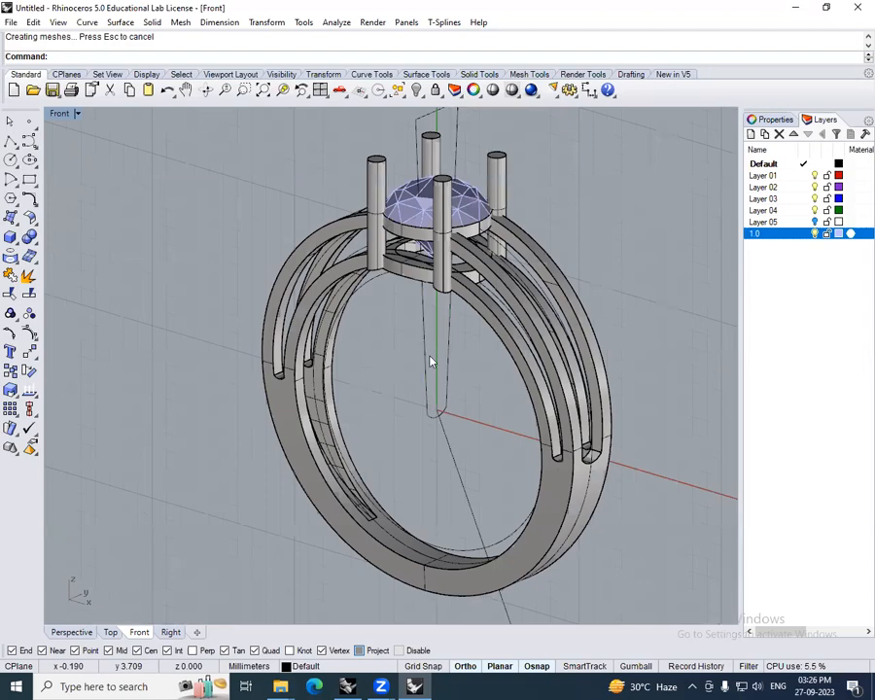
- Extrude the closed tapered profile again as a both-sided solid beyond the ring's outer edge in the Front view
click(430, 360)
text(F)
key(Return)
text(EC)
key(Return)
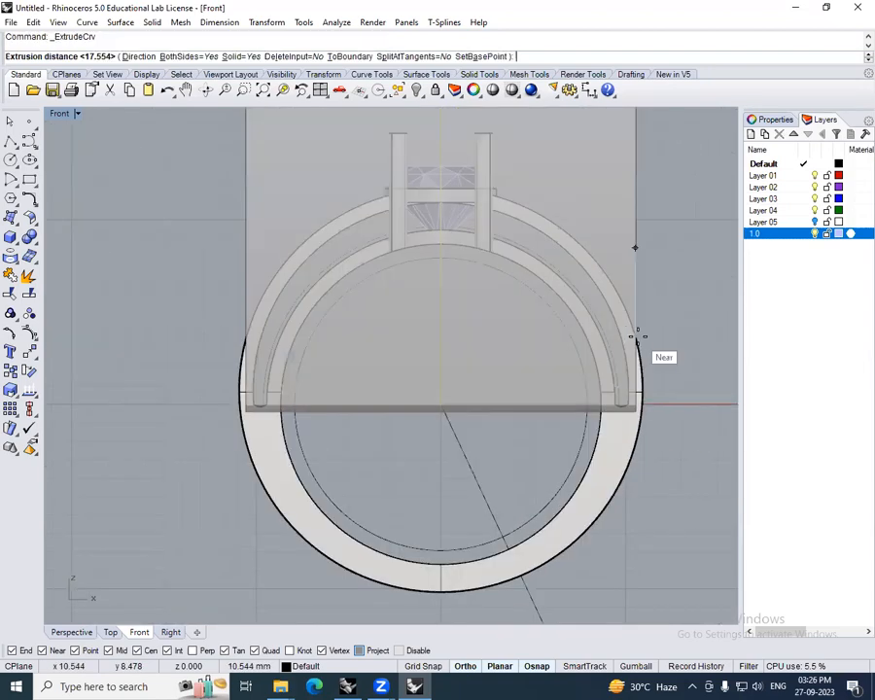
click(657, 261)
ctrl+shift+right_drag(627, 328, 544, 370)
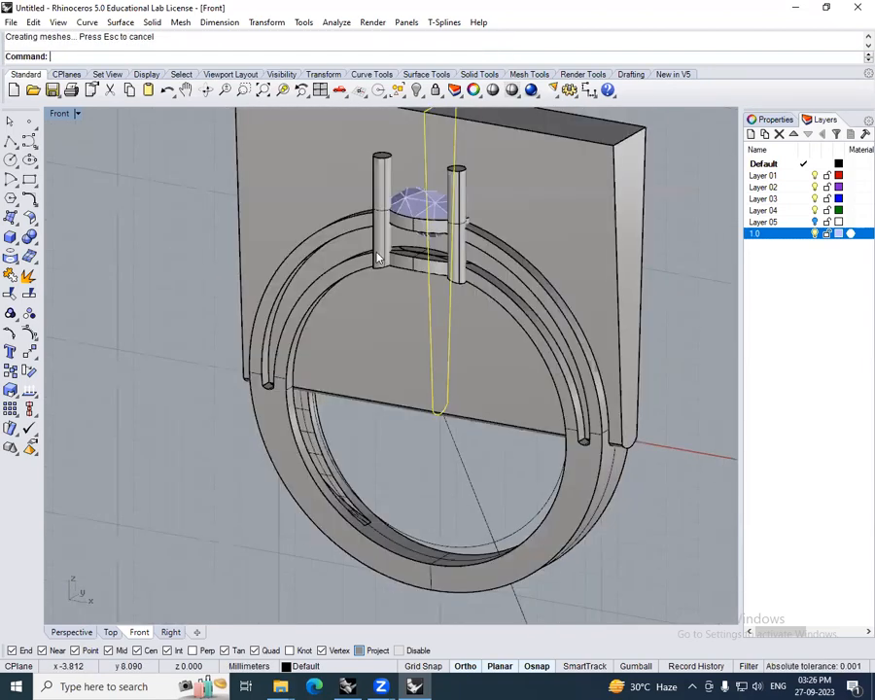
- Subtract the extruded tapered solid from the lower gallery ring with a Boolean difference and hide layer 1.0
scroll(377, 255, up, 4)
click(423, 271)
ctrl+shift+right_drag(424, 271, 512, 337)
text(BD)
key(Return)
click(623, 290)
key(Return)
ctrl+shift+right_drag(471, 356, 607, 431)
click(814, 234)
ctrl+shift+right_drag(599, 285, 456, 303)
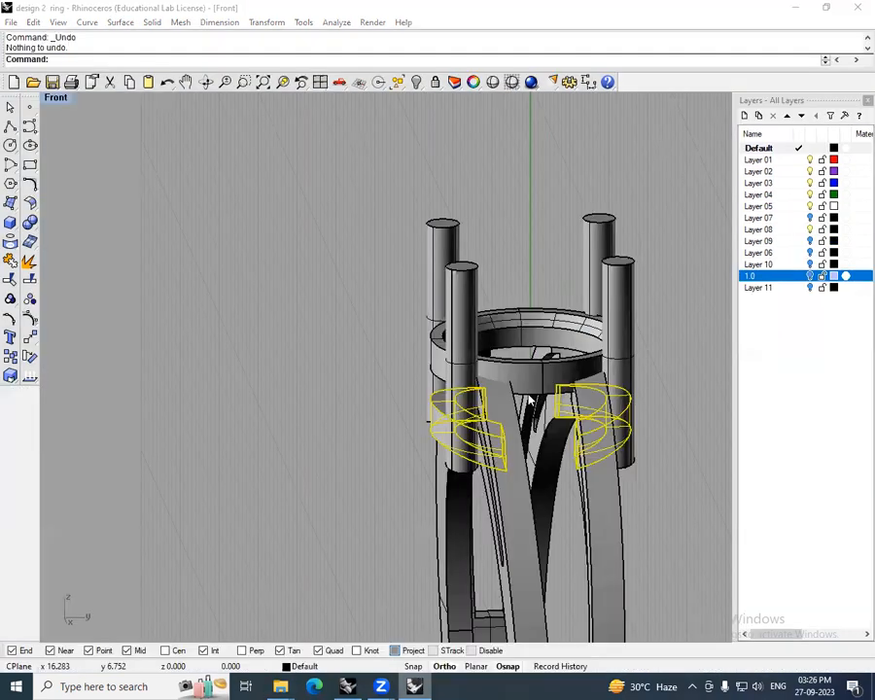
- Examine the split lower gallery pieces under the upper ring in the design 2 ring reference, toggling layer 1.0 on and off
ctrl+shift+right_drag(537, 392, 672, 283)
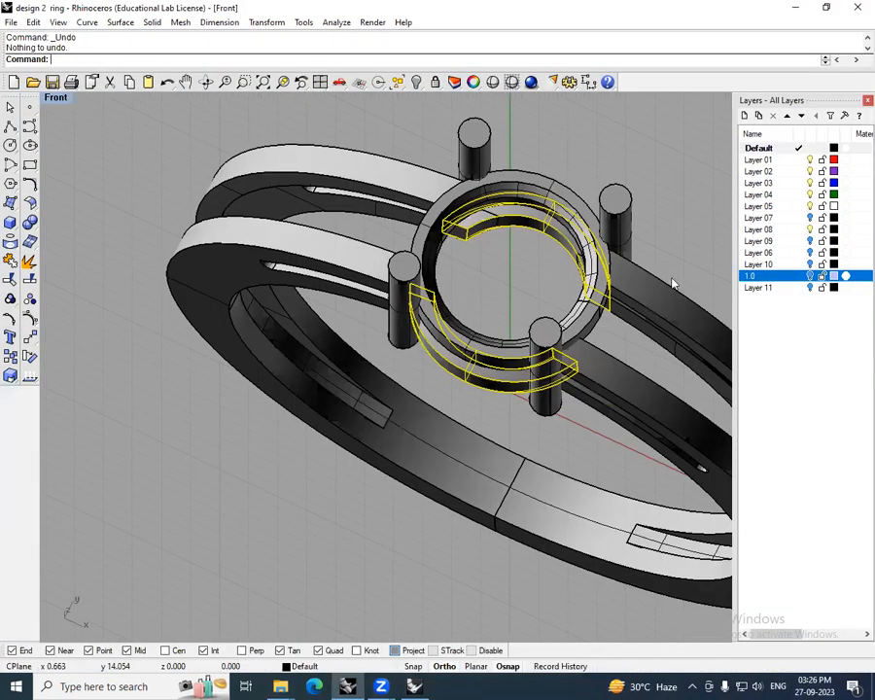
ctrl+shift+right_drag(806, 283, 663, 237)
ctrl+shift+right_drag(531, 285, 532, 221)
click(810, 277)
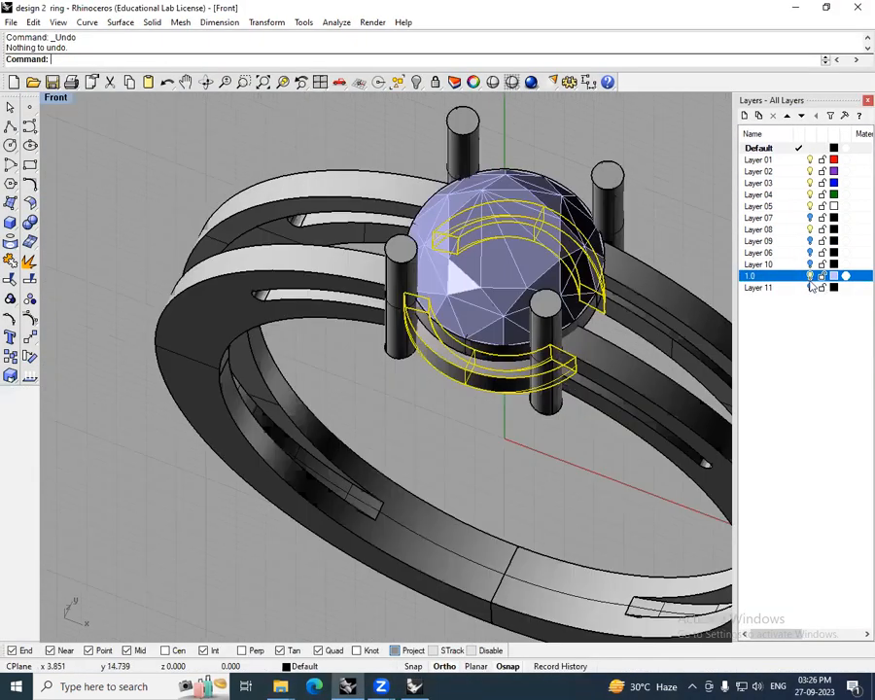
click(810, 277)
click(531, 282)
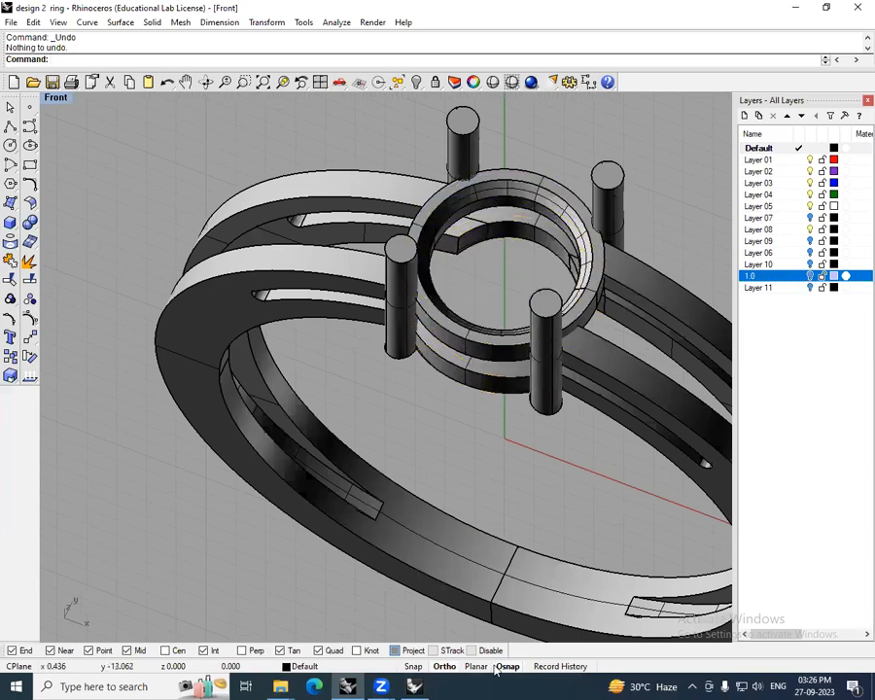
- Return to the untitled ring model and extrude the circle around the upper gallery ring's outer edge as a both-sided solid through the setting
click(416, 686)
ctrl+shift+right_drag(503, 433, 501, 330)
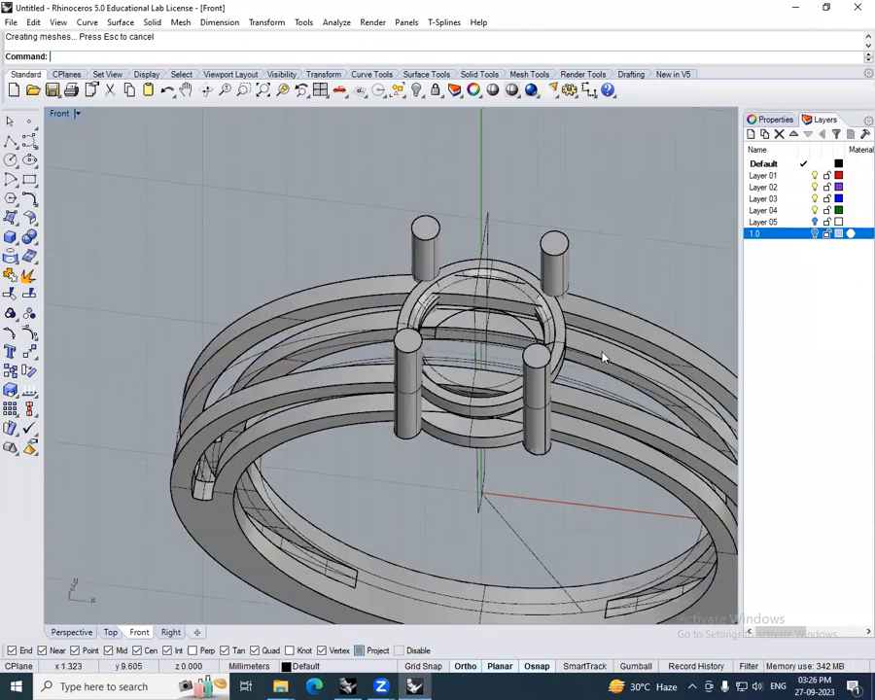
scroll(603, 357, up, 3)
click(565, 283)
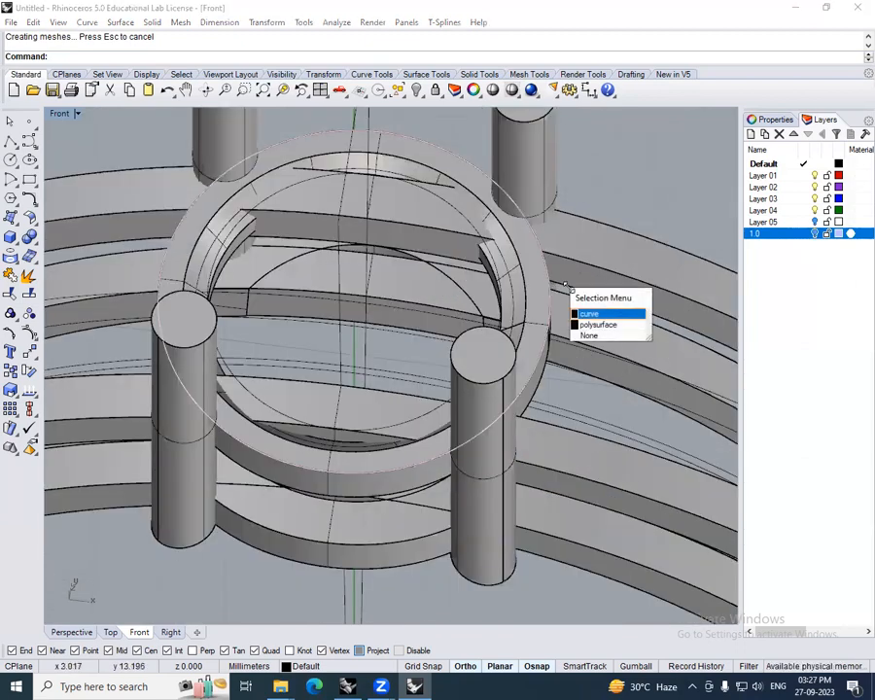
click(605, 318)
scroll(548, 363, down, 6)
ctrl+shift+right_drag(549, 400, 533, 445)
key(ctrl+F2)
text(EC)
key(Return)
click(532, 445)
ctrl+shift+right_drag(608, 392, 570, 414)
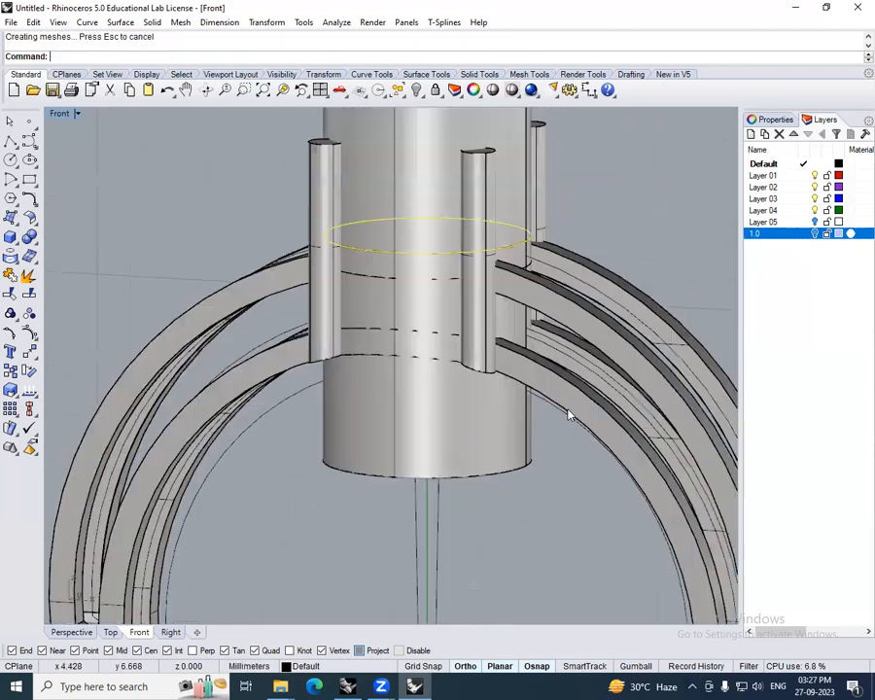
- Try subtracting the wide cylinder from the ring shank with a Boolean difference and inspect the shank ends at the upper gallery ring
click(567, 410)
text(BooleanDifference)
key(Return)
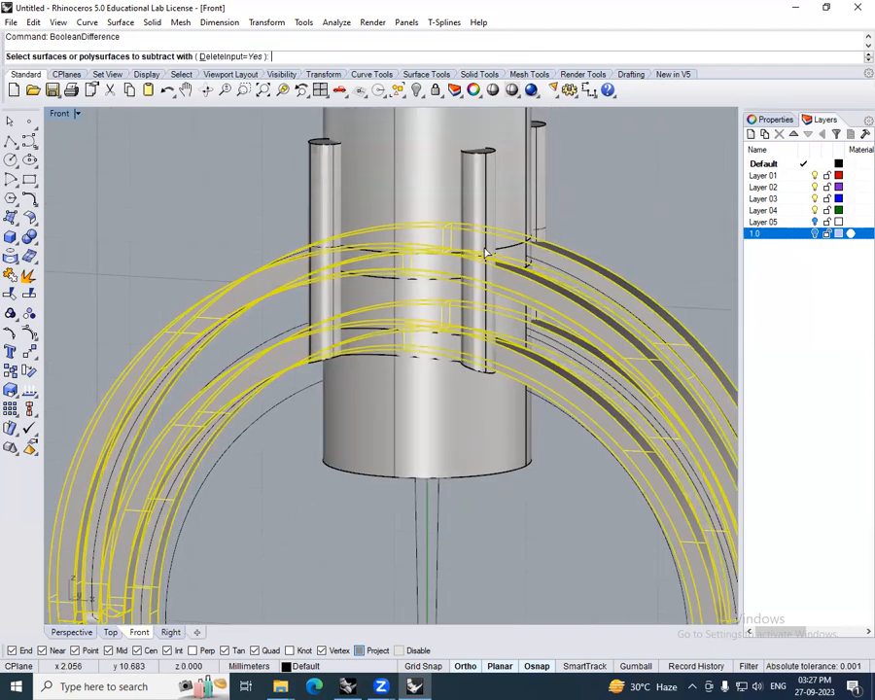
click(438, 206)
key(Return)
ctrl+shift+right_drag(567, 393, 544, 457)
scroll(581, 398, up, 5)
scroll(494, 422, up, 4)
click(495, 415)
mouse_move(494, 415)
ctrl+shift+right_down()
mouse_move(518, 454)
mouse_move(506, 421)
ctrl+shift+right_up()
scroll(505, 426, down, 5)
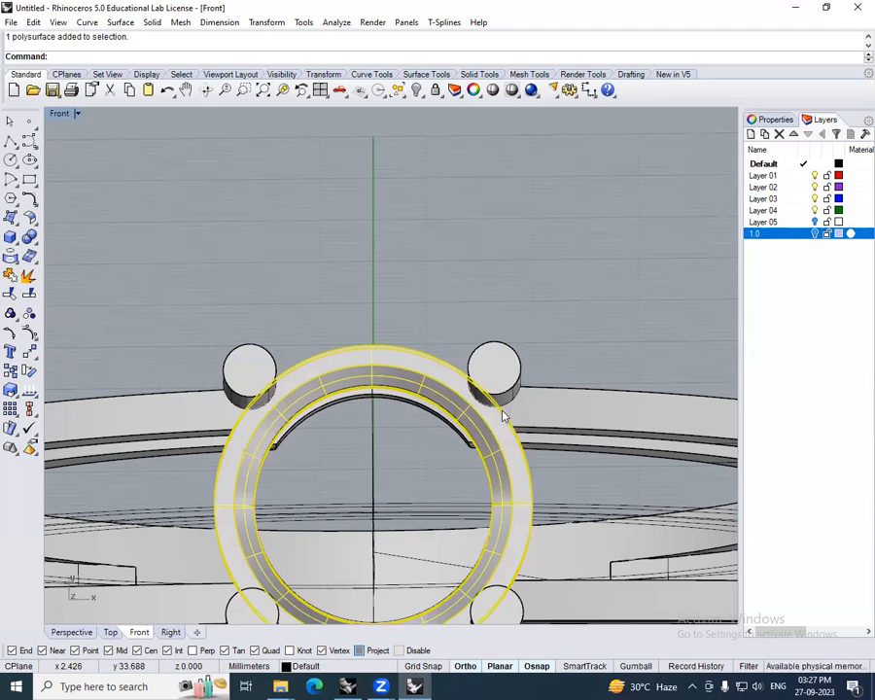
- Undo the shank's Boolean difference and the circle extrusion
key(ctrl+z)
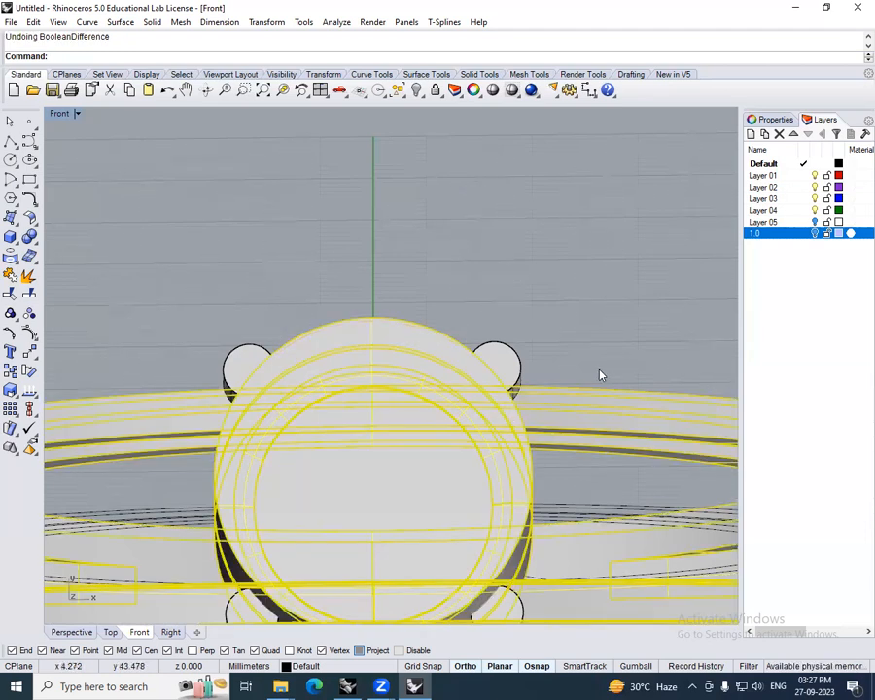
key(Escape)
key(ctrl+z)
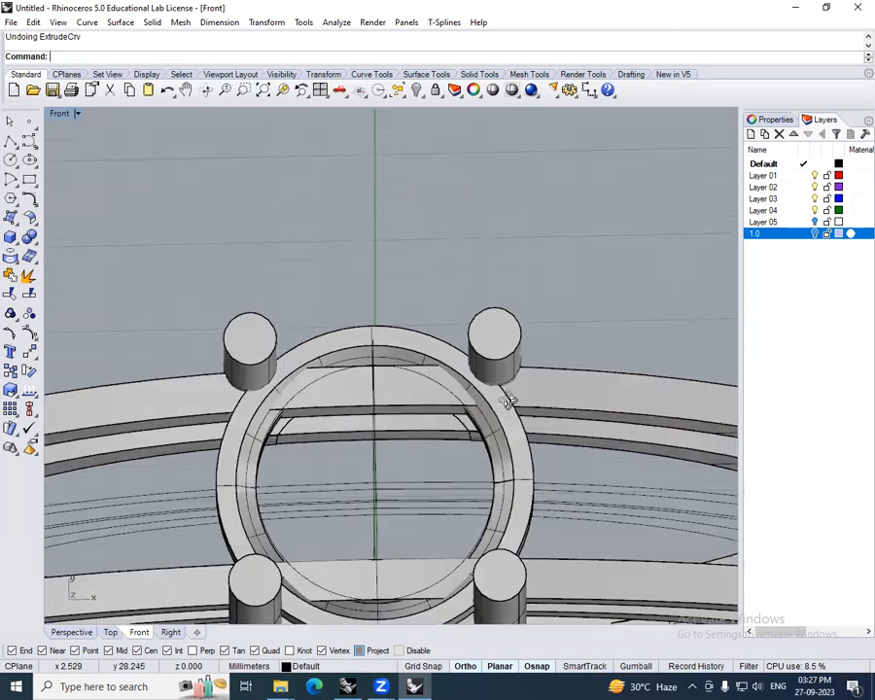
- Duplicate the inner top edge of the upper gallery ring as a curve
scroll(506, 399, up, 5)
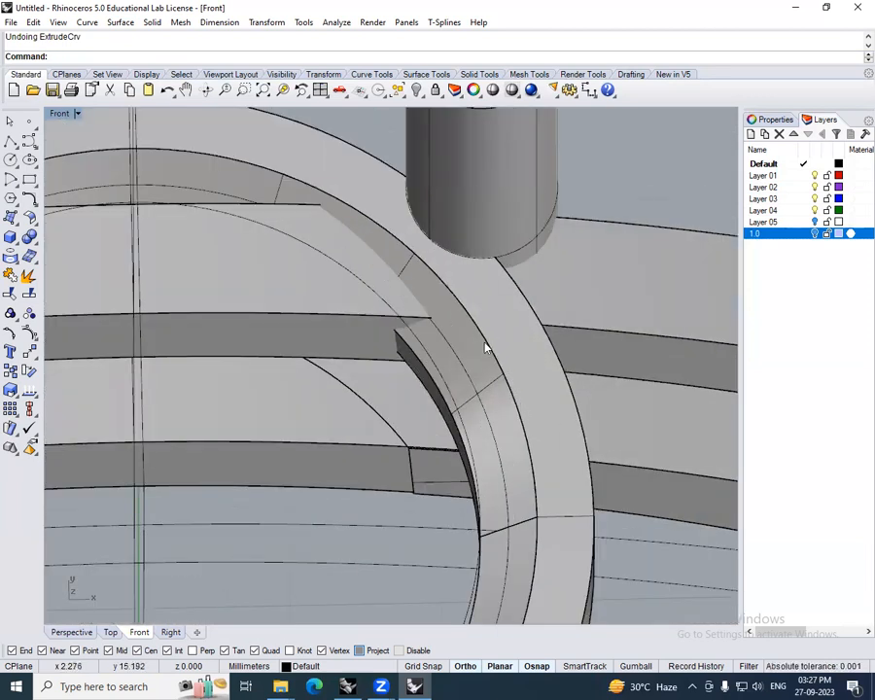
scroll(405, 274, down, 2)
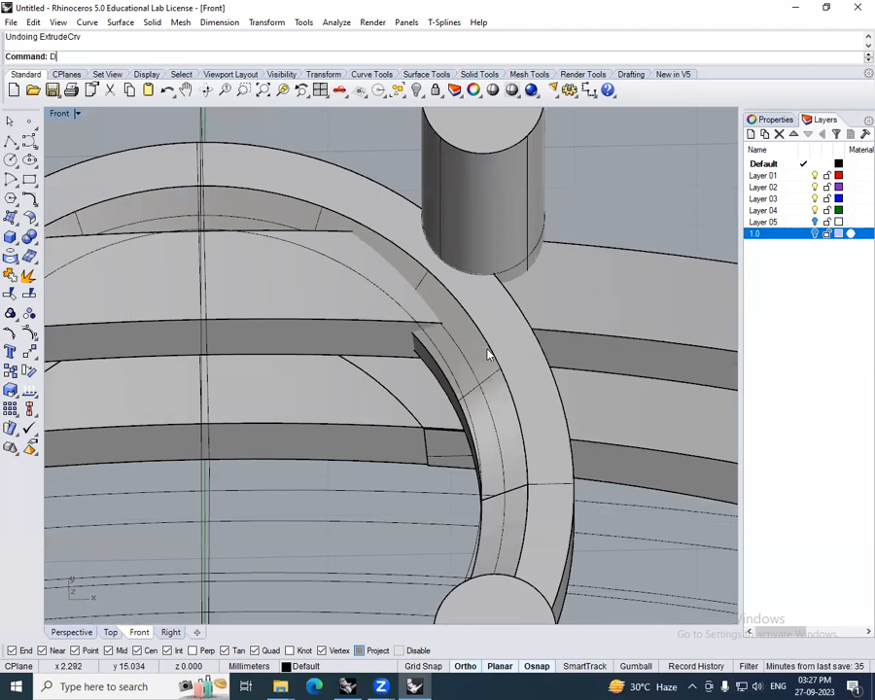
text(up)
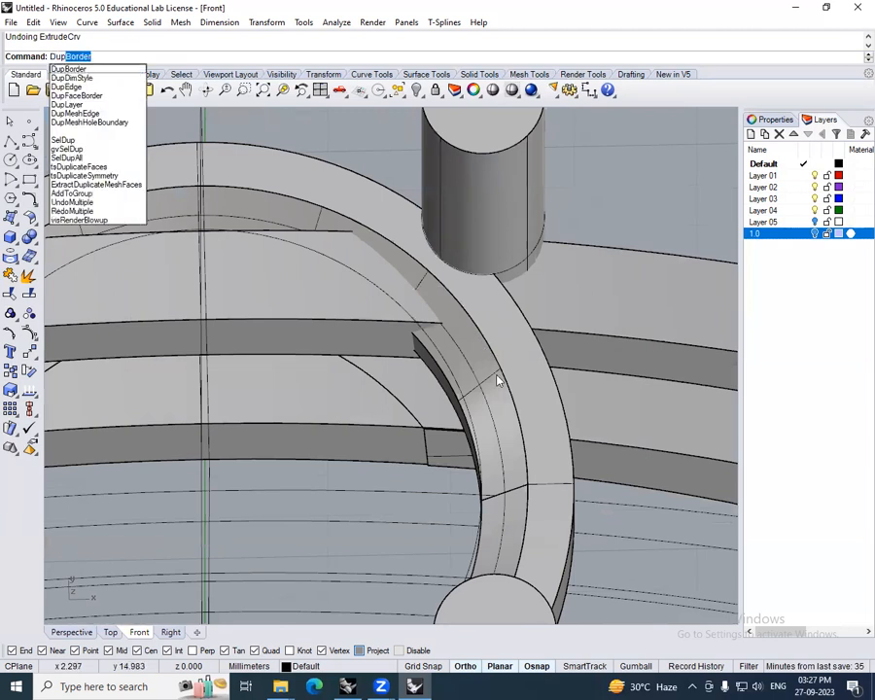
click(86, 89)
click(451, 296)
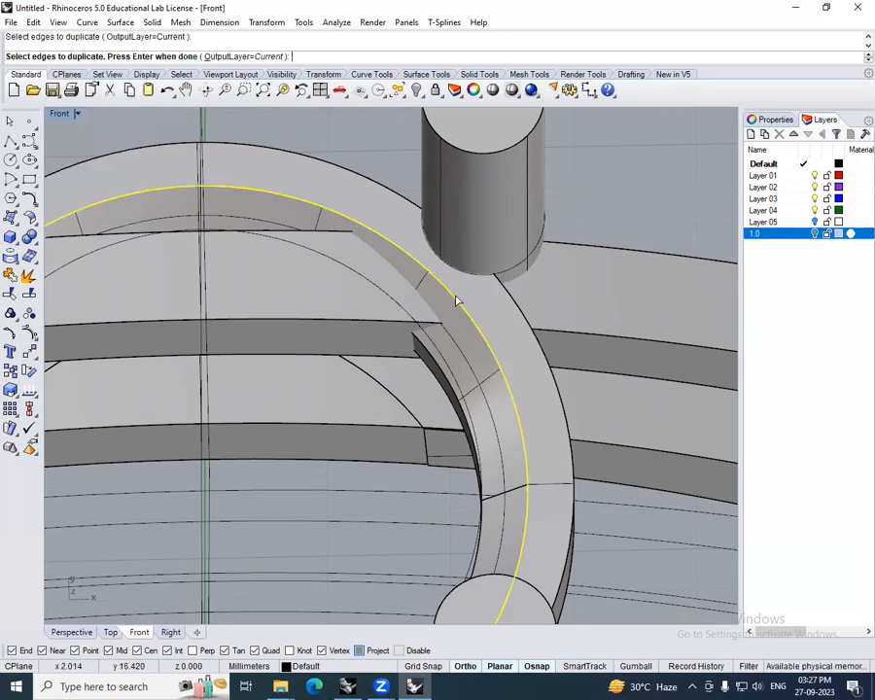
scroll(536, 428, down, 6)
scroll(570, 360, down, 5)
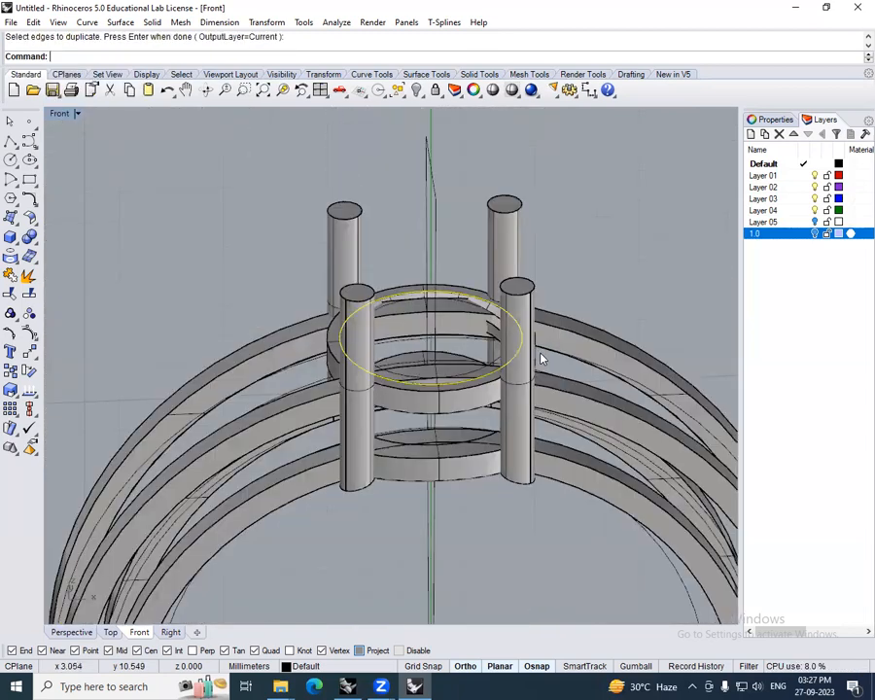
- Extrude the duplicated edge circle in the Front view as a both-sided solid cylinder reaching above the prongs and below the lower gallery
text(F)
key(Return)
text(EC)
key(Return)
click(460, 514)
ctrl+shift+right_drag(578, 386, 561, 424)
- Subtract the narrower cylinder from the ring shank with a Boolean difference and show layer 1.0 again
click(521, 431)
text(BD)
key(Return)
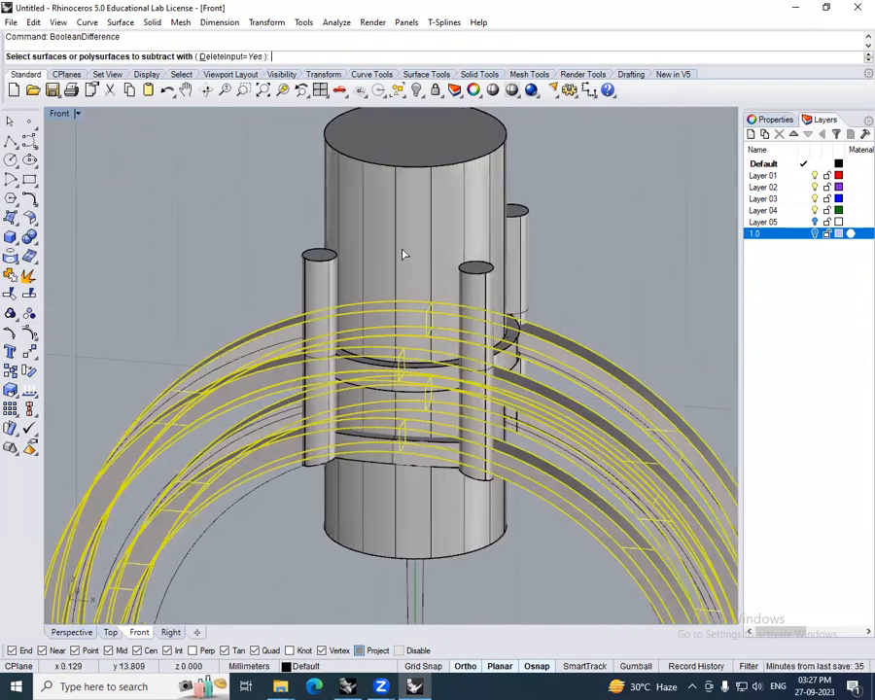
click(515, 345)
key(Return)
ctrl+shift+right_drag(515, 345, 534, 415)
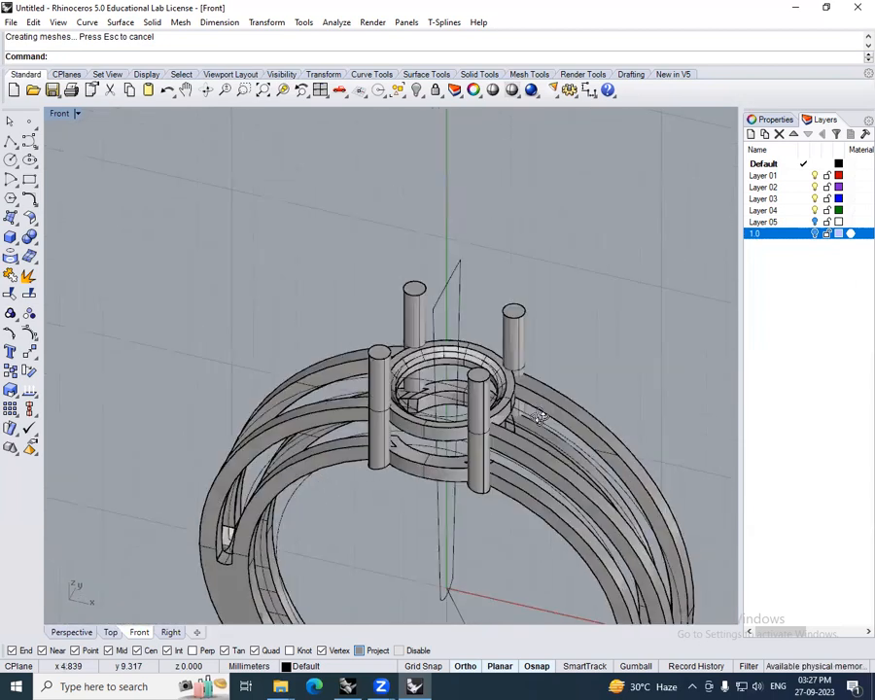
click(814, 234)
- Examine the prongs, gem, and upper and lower gallery rings where they meet the split shank
ctrl+shift+right_drag(654, 402, 568, 397)
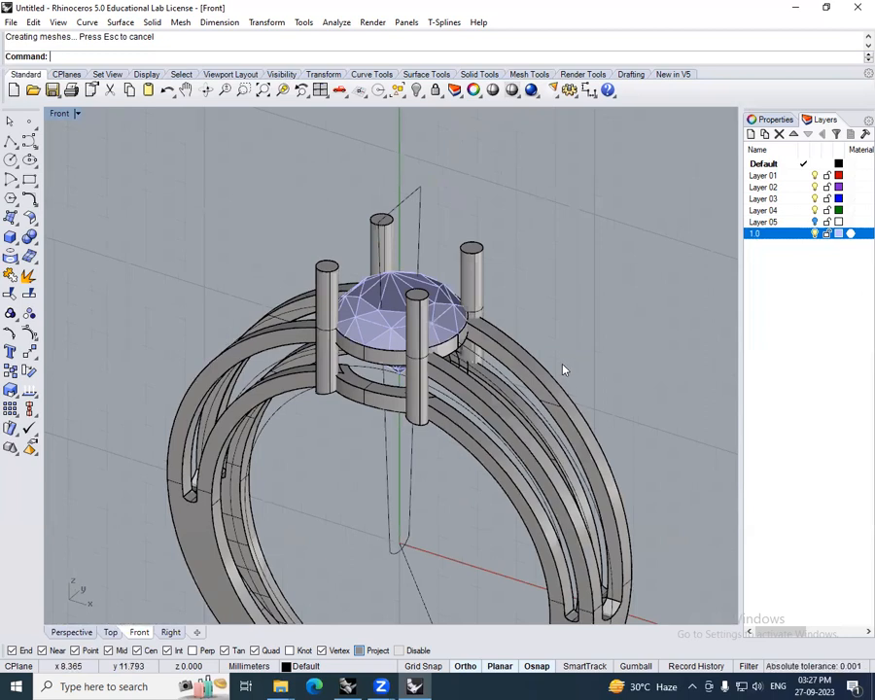
ctrl+right_drag(562, 368, 540, 506)
click(539, 506)
click(634, 527)
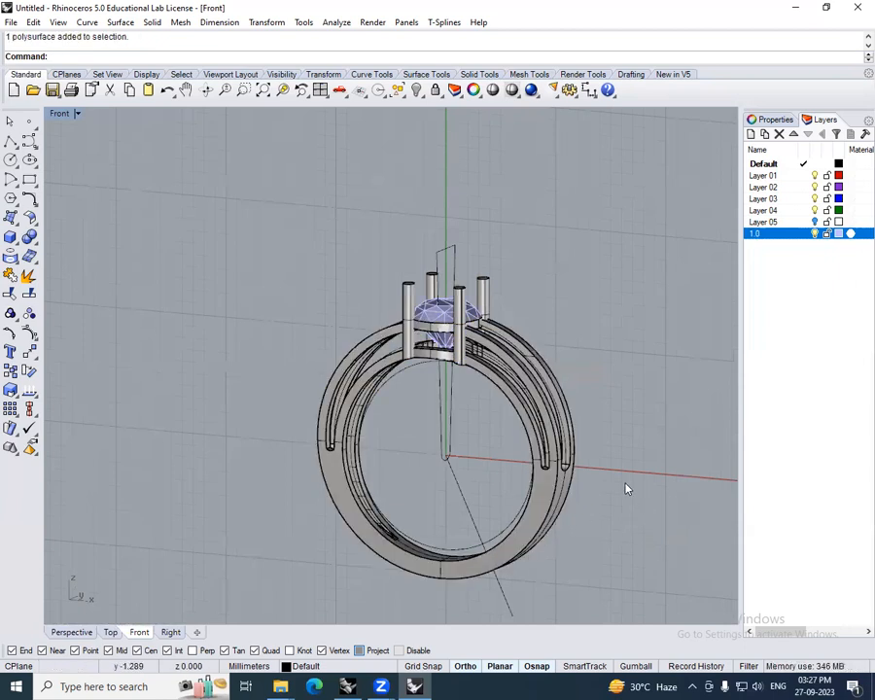
scroll(524, 357, up, 6)
drag(296, 199, 536, 400)
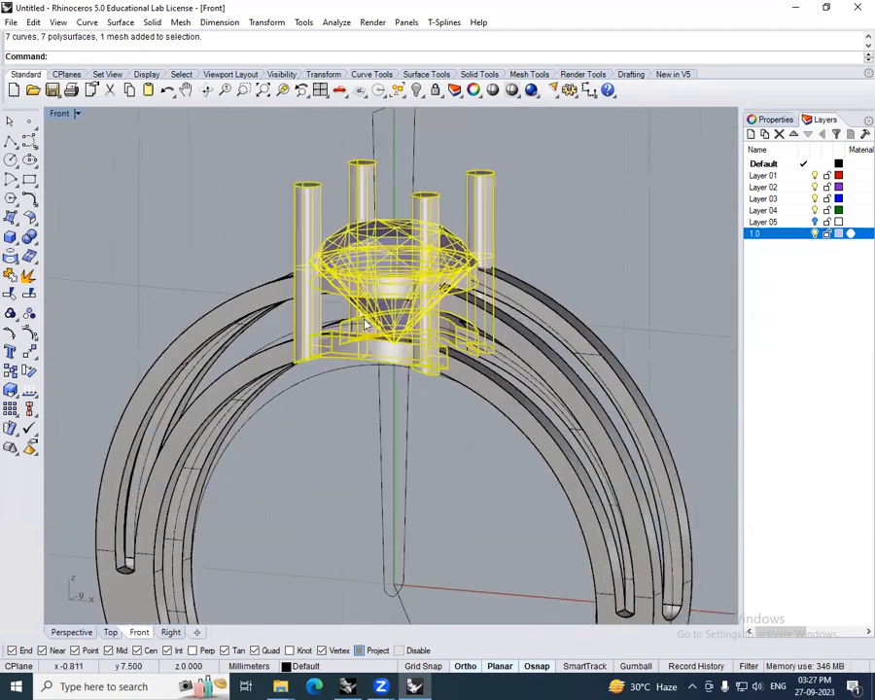
scroll(416, 439, up, 5)
scroll(425, 442, up, 8)
key(Escape)
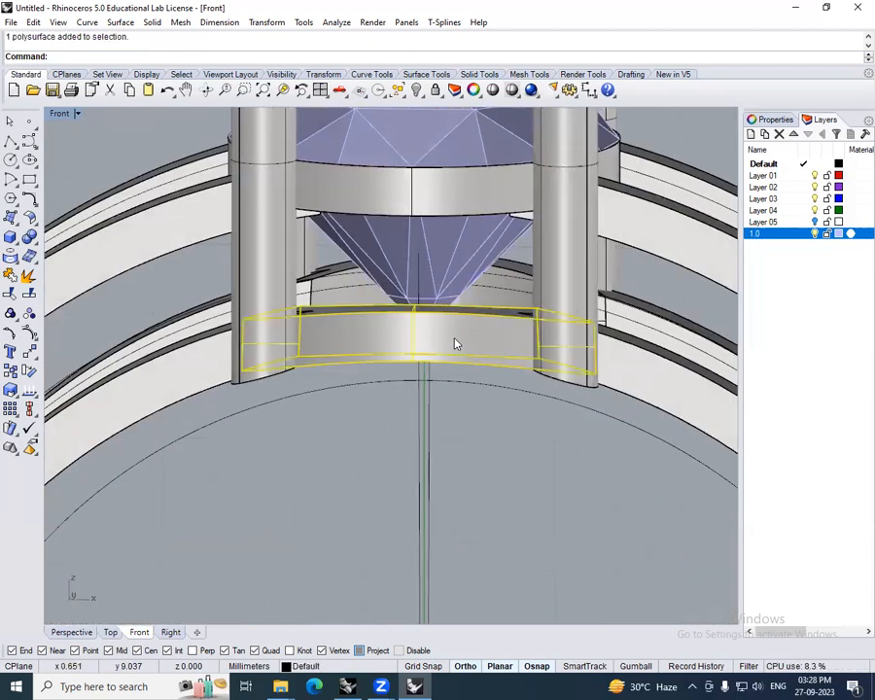
scroll(453, 342, down, 4)
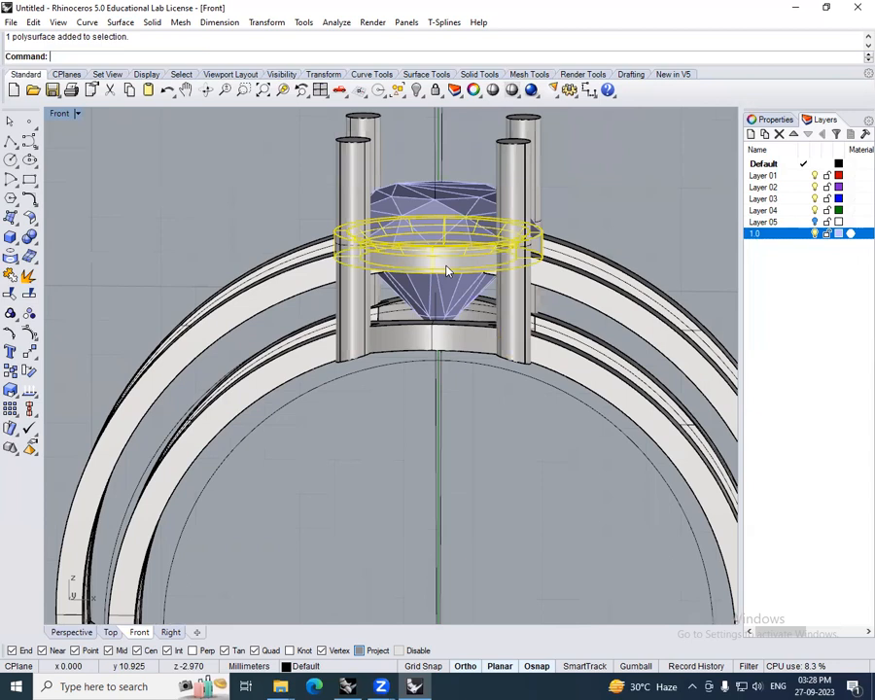
scroll(579, 346, down, 5)
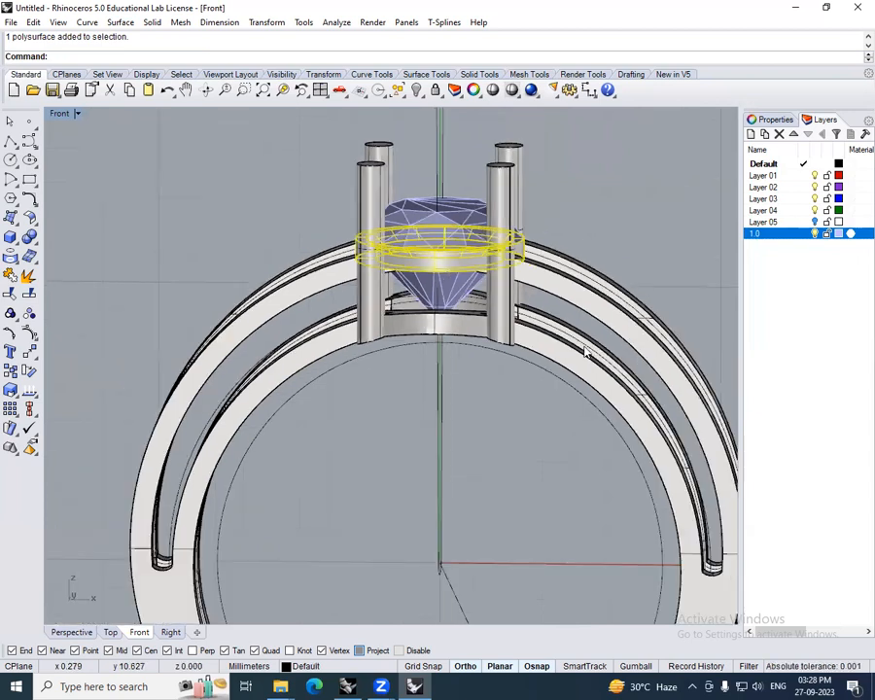
- Switch to the design 2 ring reference, show all hidden objects, and examine the scroll ornament and slots in the shank
click(414, 686)
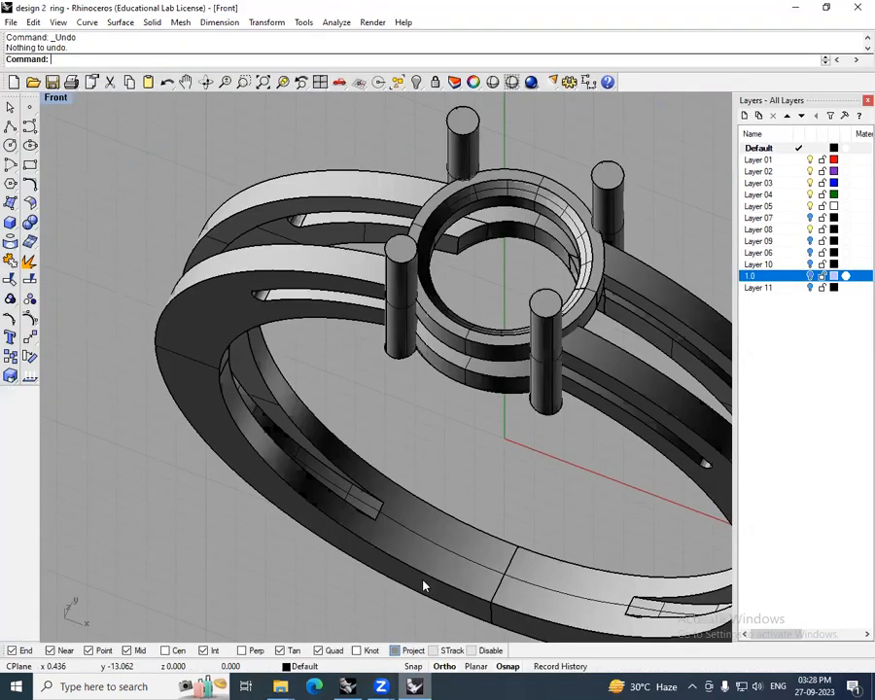
scroll(424, 579, down, 5)
text(F)
right_click(511, 470)
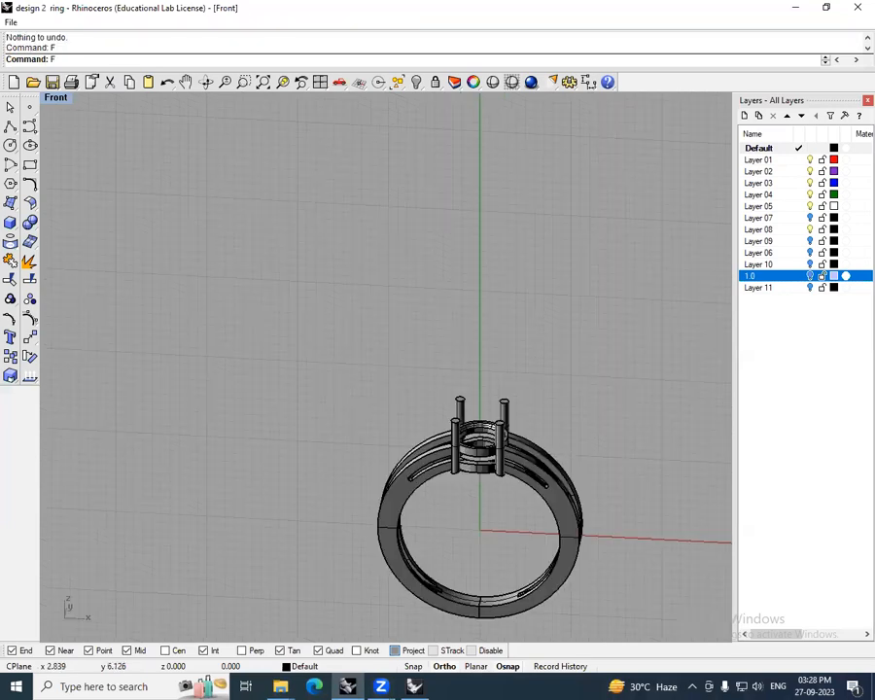
text(SHOW)
key(Return)
right_drag(535, 377, 599, 393)
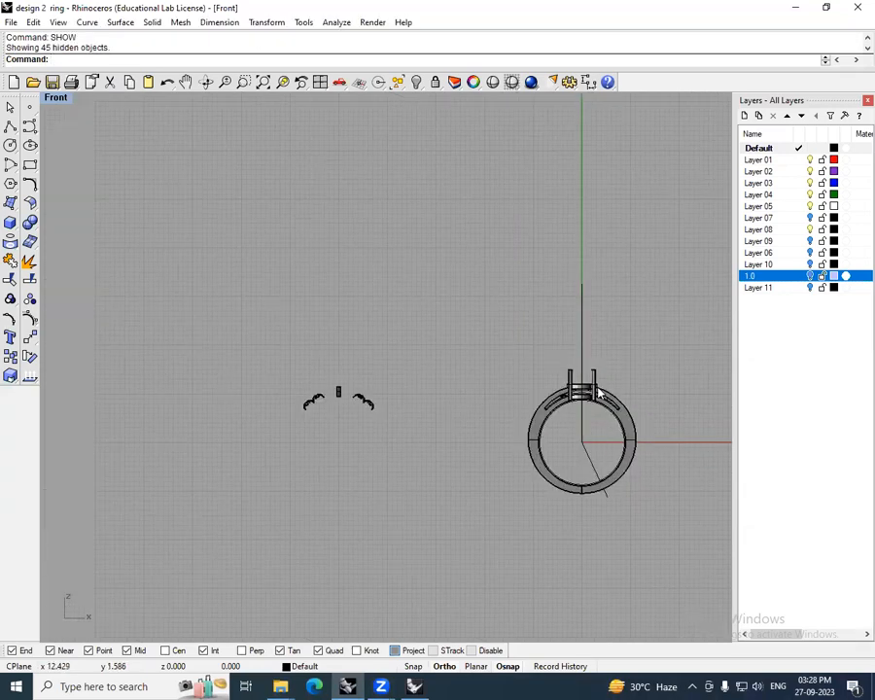
scroll(600, 393, up, 10)
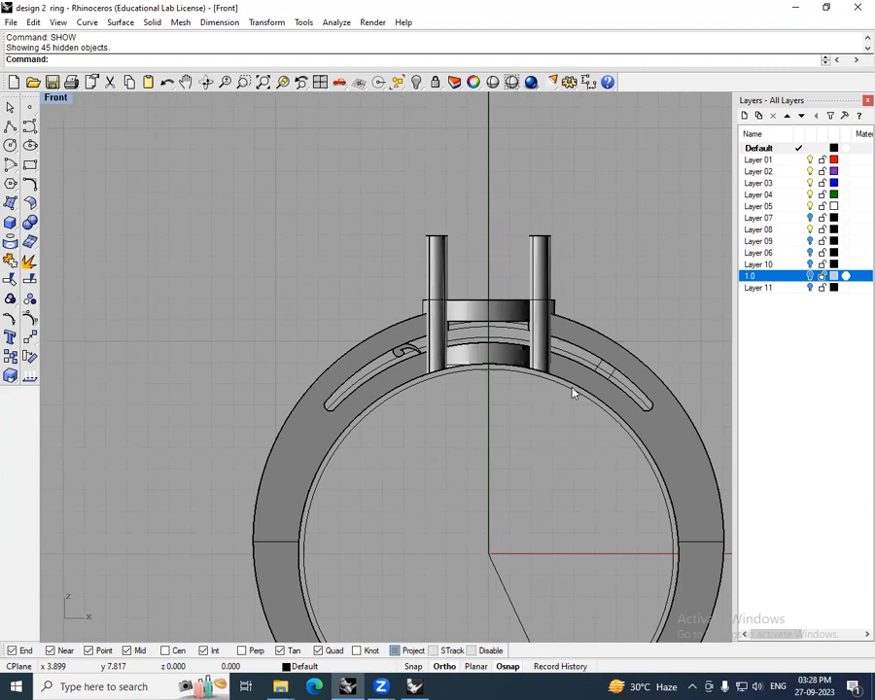
scroll(559, 354, up, 6)
right_drag(694, 411, 607, 379)
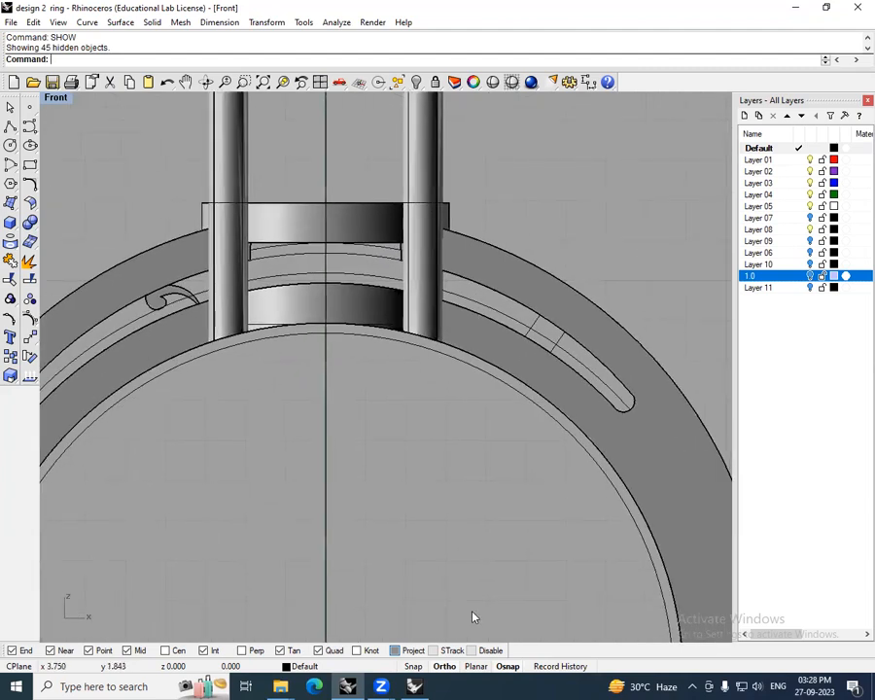
- Return to the untitled ring model and examine the shank's slot and inner arms from the Front view and at an angle
click(415, 686)
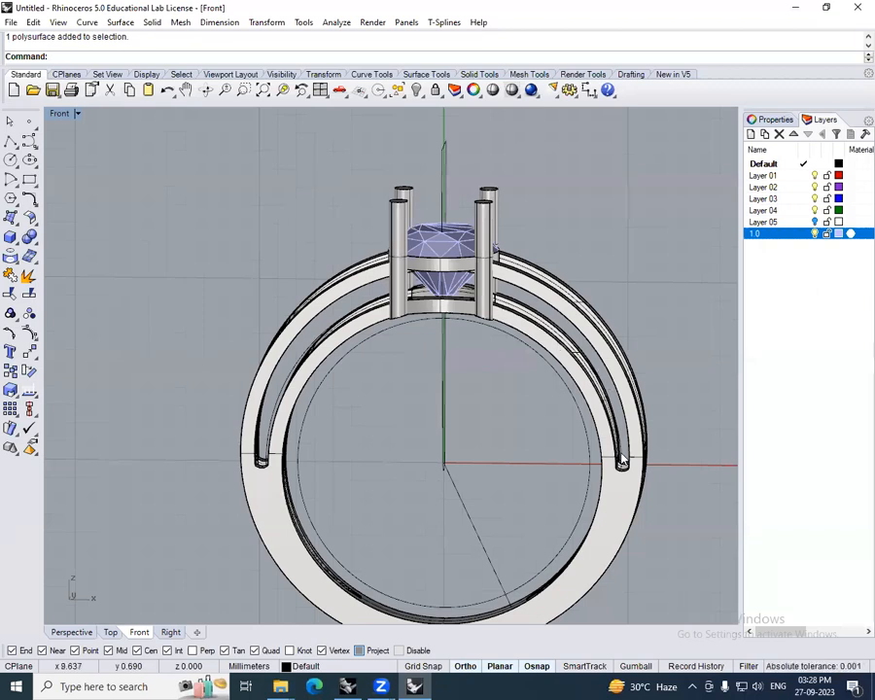
scroll(583, 367, up, 5)
click(563, 362)
right_drag(573, 373, 460, 381)
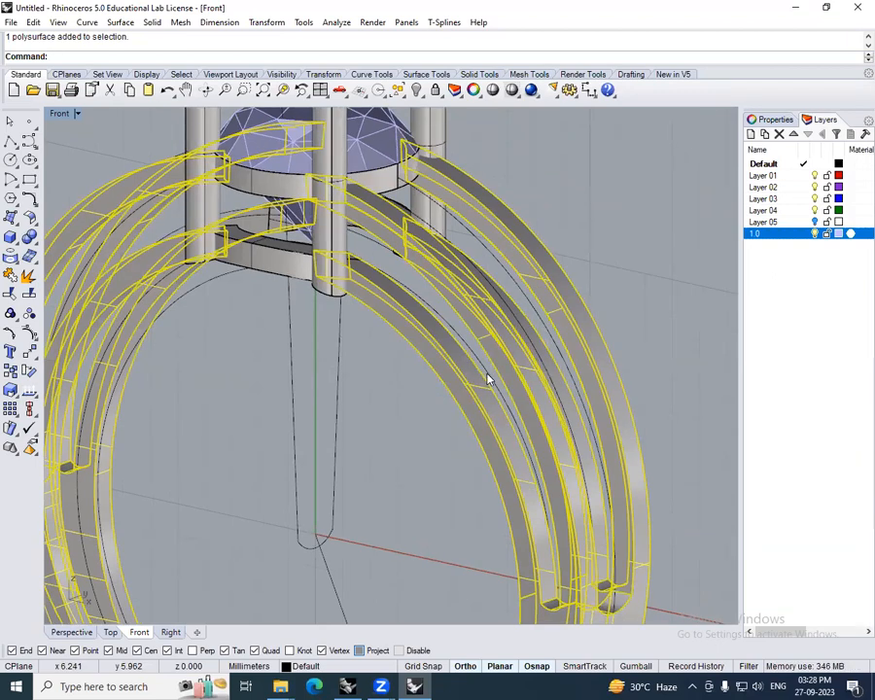
right_drag(466, 403, 552, 339)
right_drag(598, 361, 612, 348)
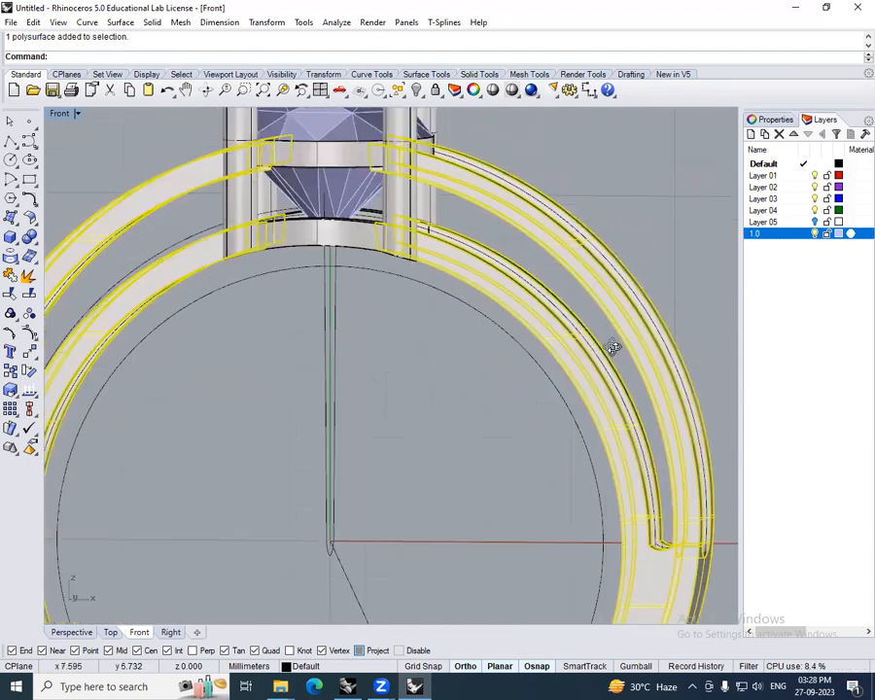
key(ctrl+F2)
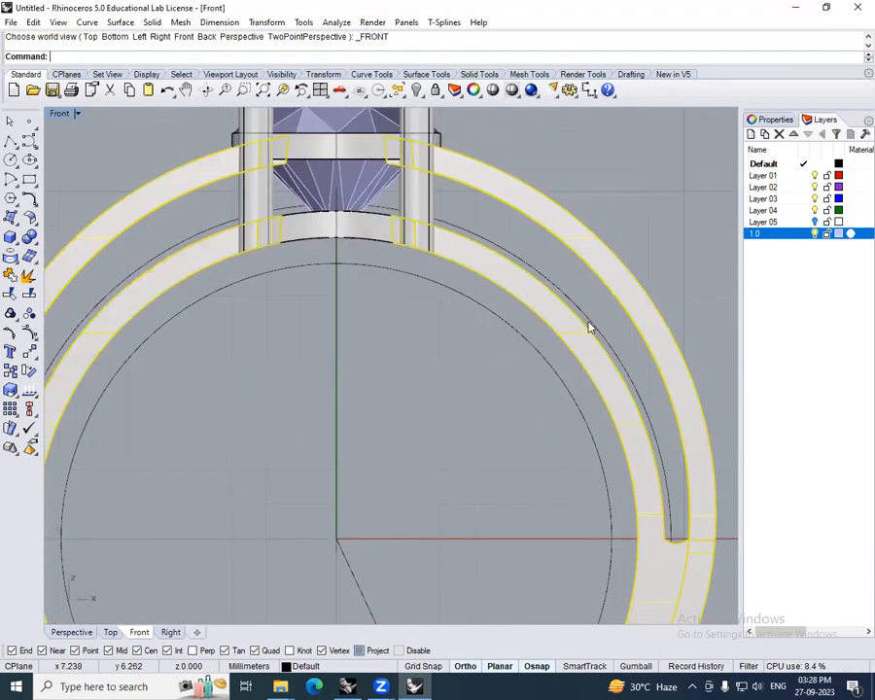
right_drag(588, 321, 389, 187)
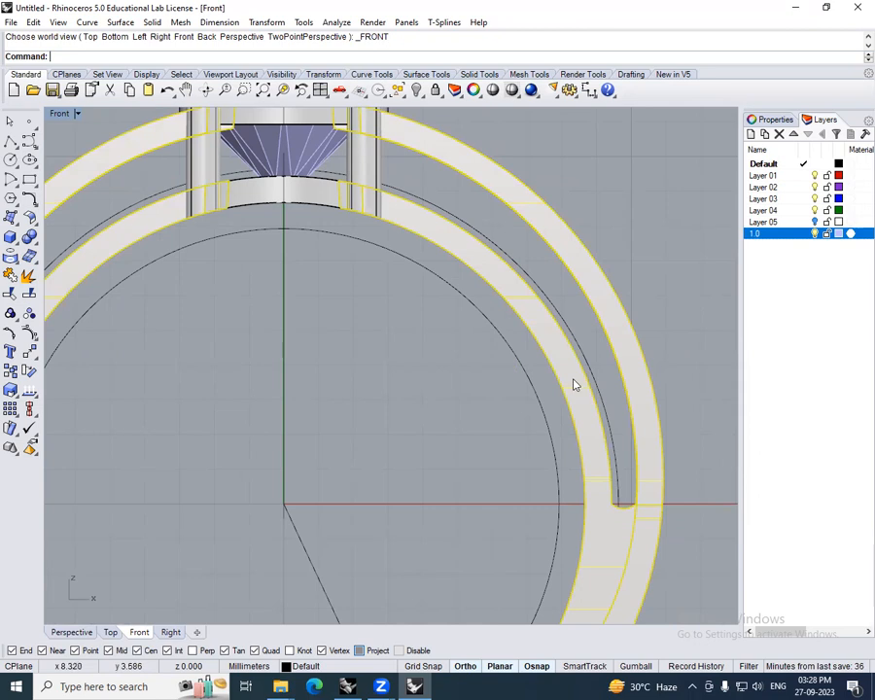
ctrl+shift+right_drag(579, 334, 486, 271)
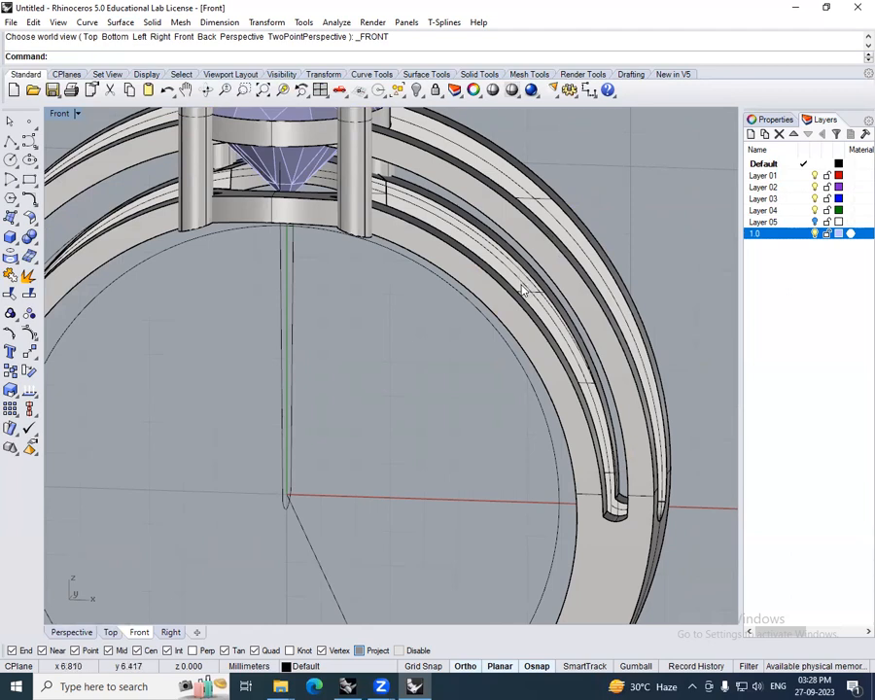
- Switch to the design 2 ring reference, examine the angled rectangle across its slot, and return to the untitled ring model
click(418, 678)
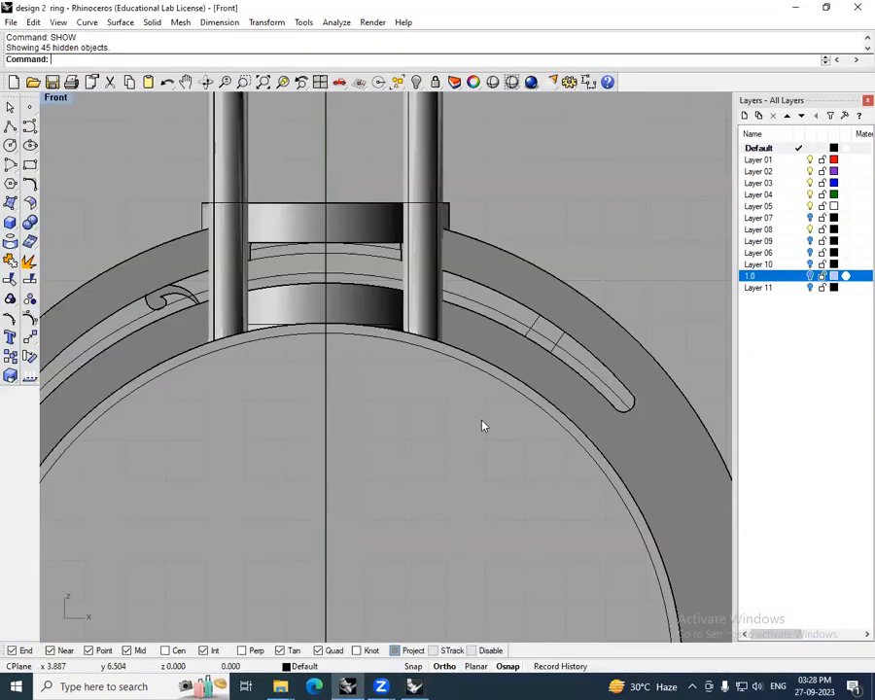
scroll(504, 342, up, 8)
click(561, 314)
scroll(562, 314, down, 4)
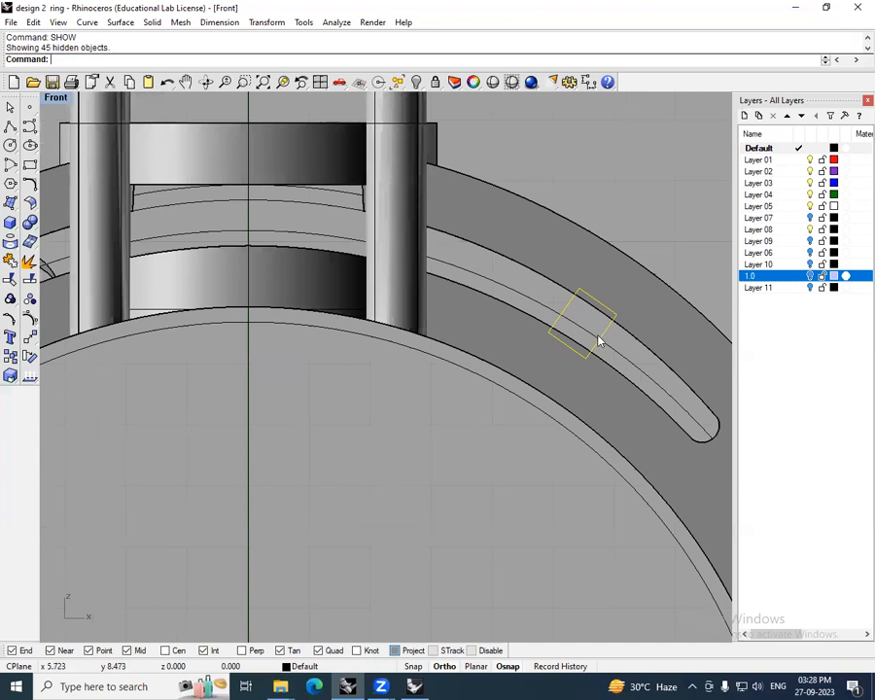
scroll(600, 341, down, 4)
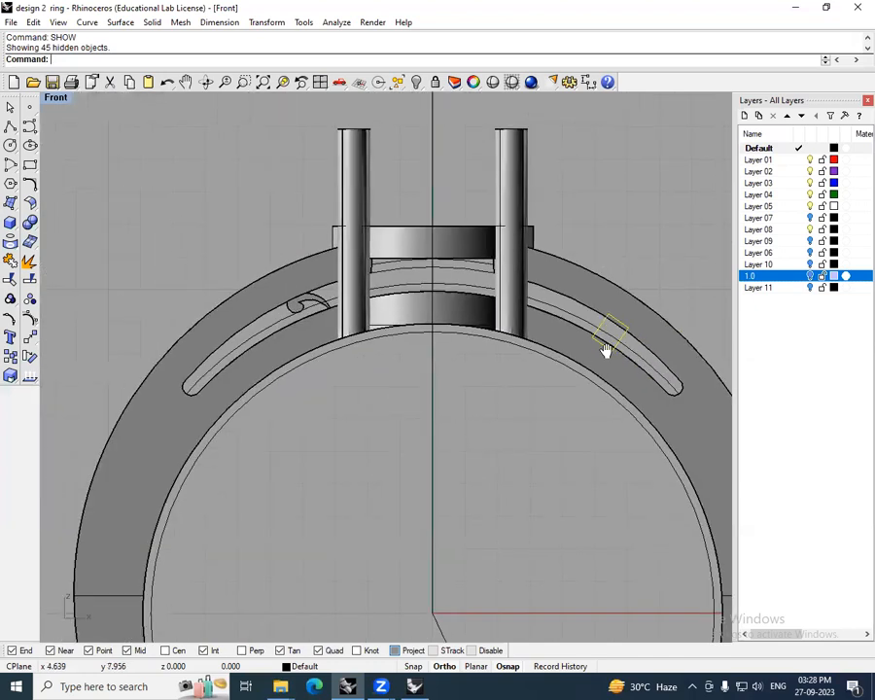
scroll(336, 311, up, 4)
scroll(334, 313, down, 6)
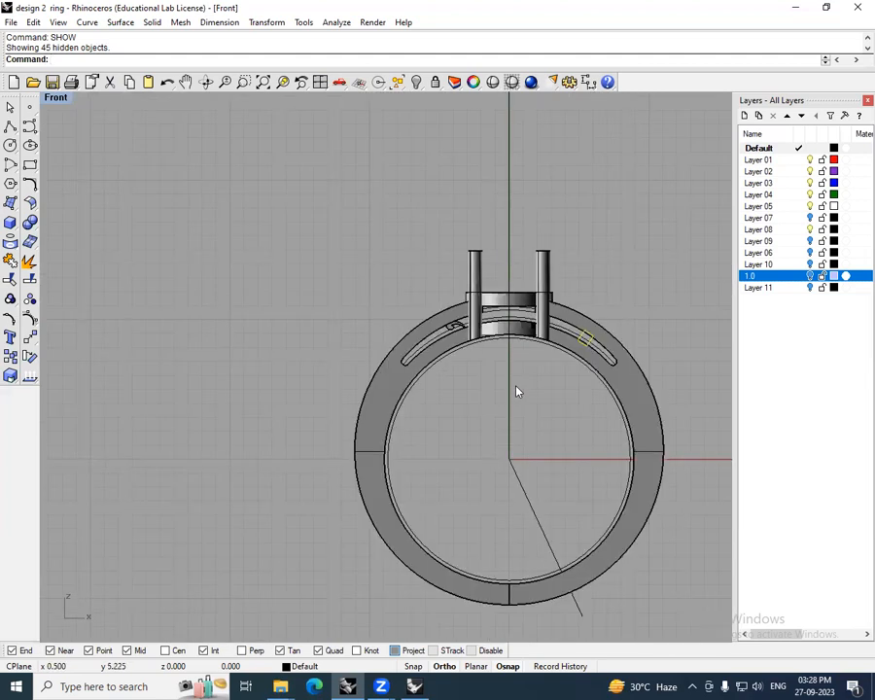
right_drag(502, 393, 535, 404)
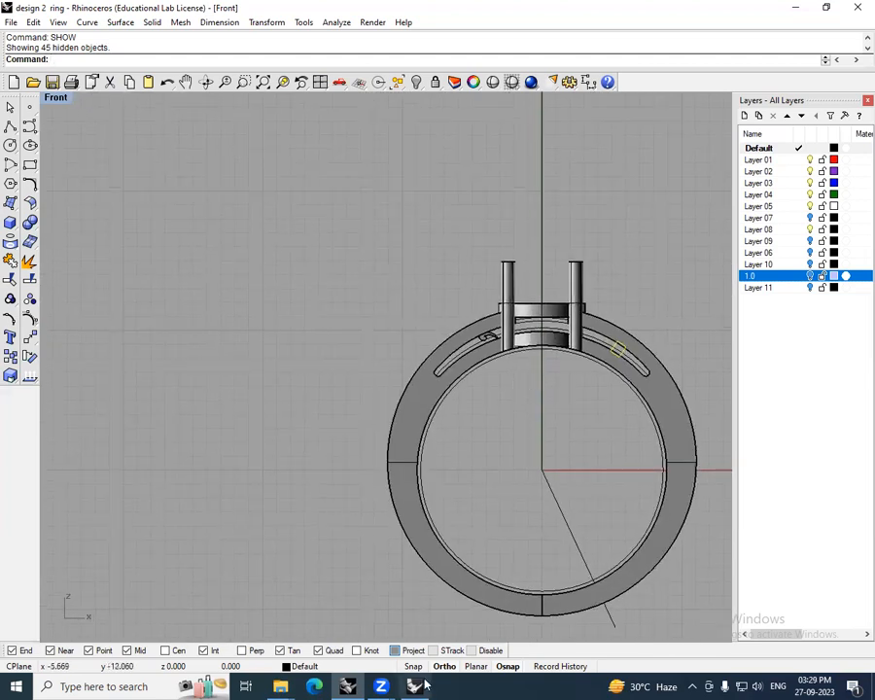
mouse_move(413, 687)
click(463, 563)
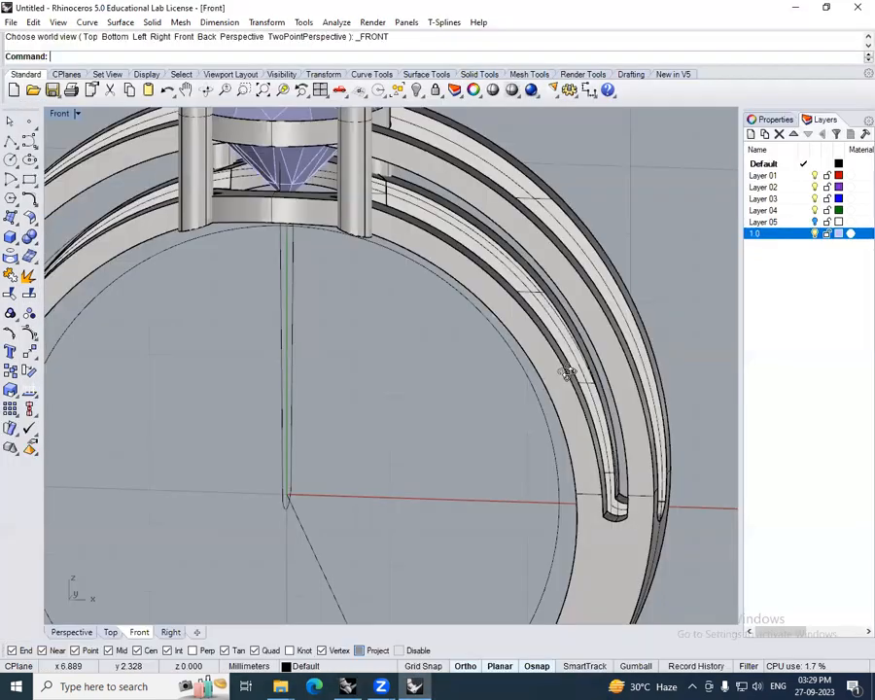
- Delete the arc curve running through the shank's slot in the Front view
scroll(563, 382, down, 4)
key(ctrl+F2)
right_drag(561, 365, 556, 385)
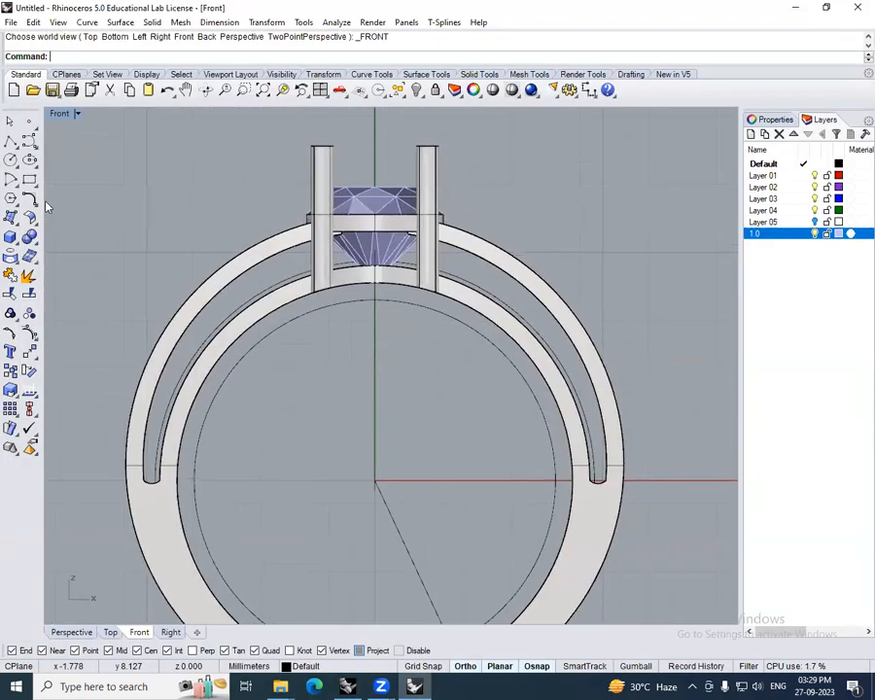
scroll(503, 291, up, 5)
click(503, 289)
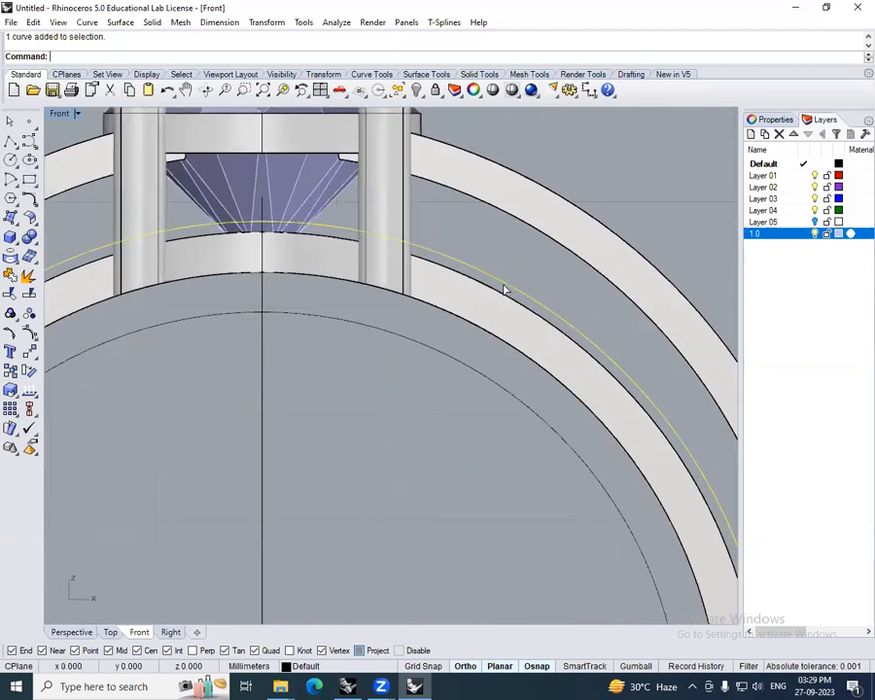
key(Delete)
scroll(503, 288, down, 5)
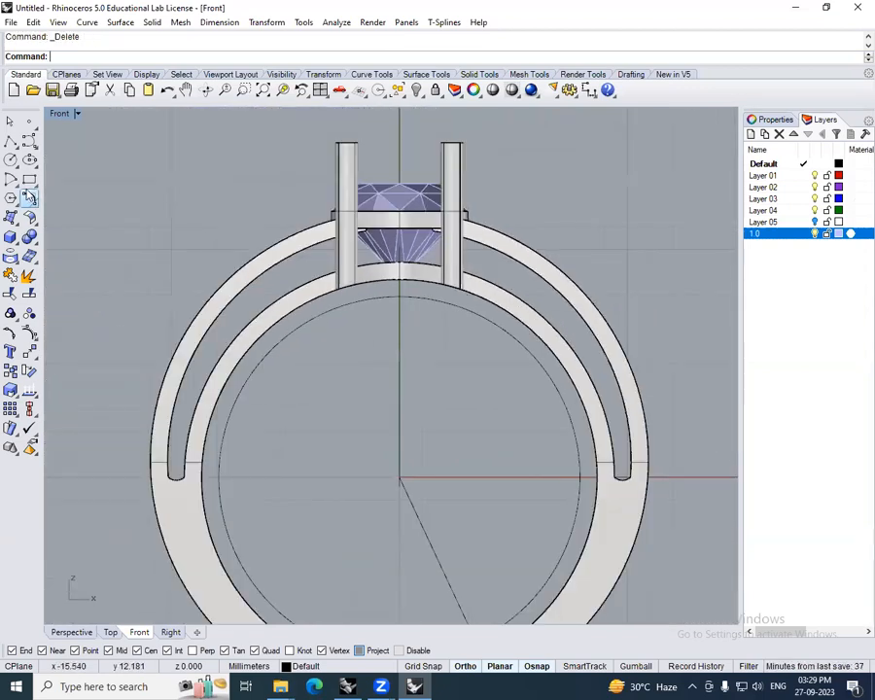
- Draw a 0.75 by 0.75 mm square from its center just outside the shank's upper arm
click(30, 181)
click(68, 185)
scroll(535, 264, up, 3)
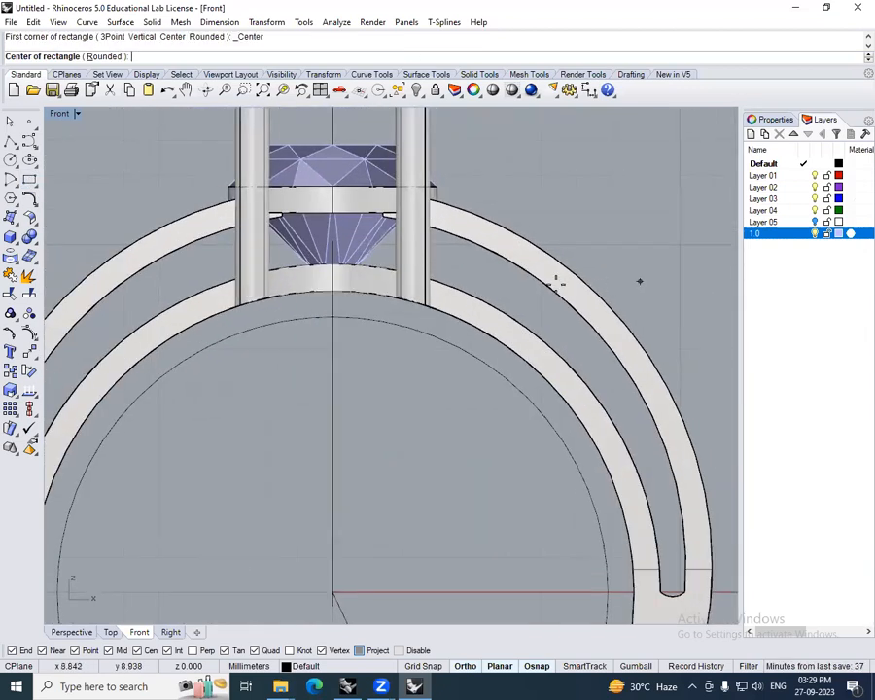
click(581, 284)
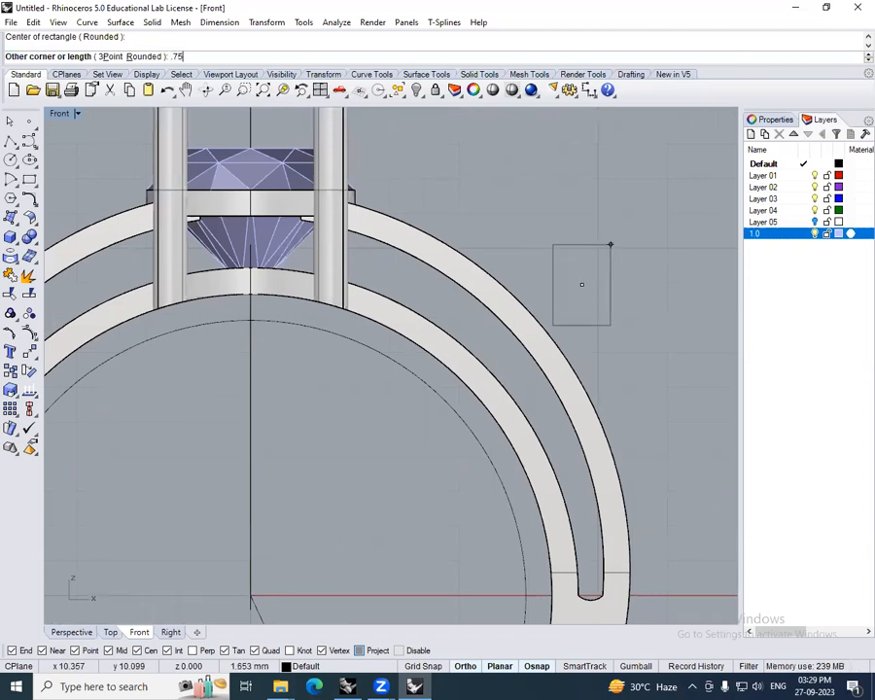
key(Return)
text(.75)
key(Return)
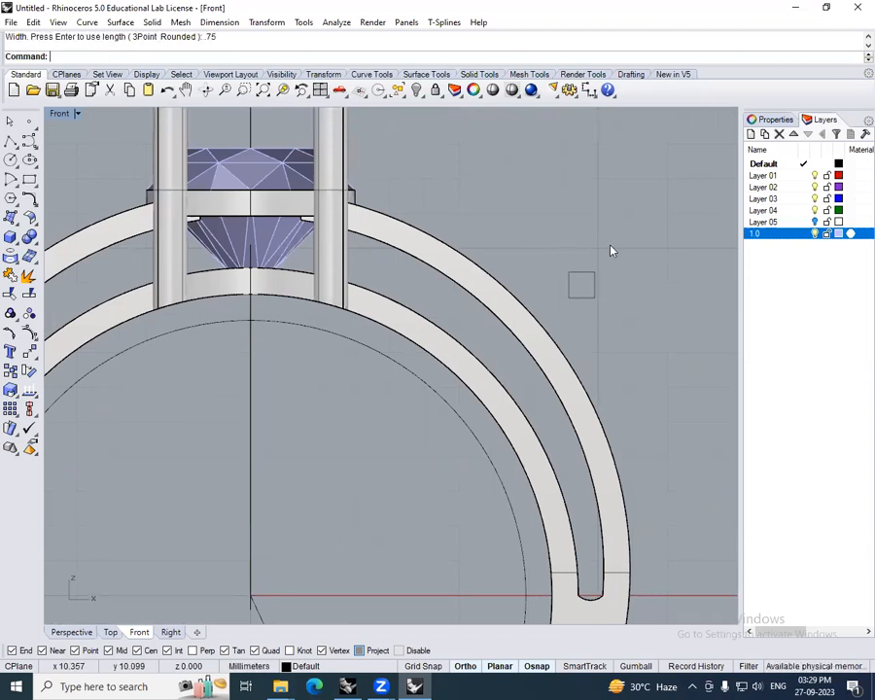
- Move the square into the shank's slot near the prong setting
click(591, 297)
right_drag(593, 307, 629, 289)
drag(622, 285, 581, 348)
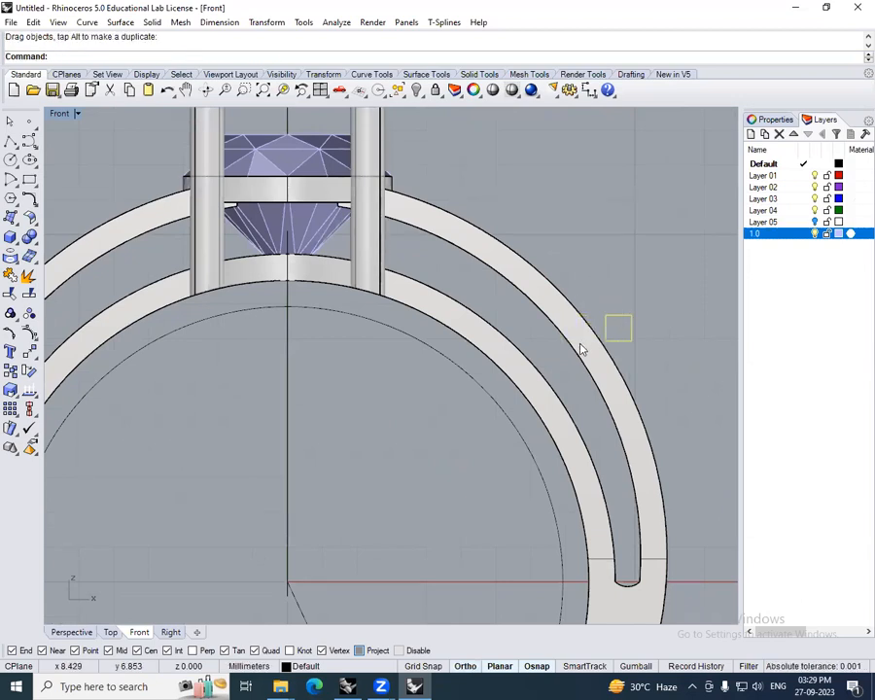
right_drag(595, 311, 623, 285)
scroll(653, 317, up, 4)
drag(655, 315, 476, 302)
scroll(475, 304, up, 2)
right_drag(476, 305, 533, 346)
- Rotate the square freely so its sides run across the curved slot
key(Return)
click(483, 346)
key(F8)
scroll(481, 362, down, 4)
click(661, 342)
click(572, 227)
key(F8)
scroll(530, 351, up, 2)
scroll(503, 300, down, 4)
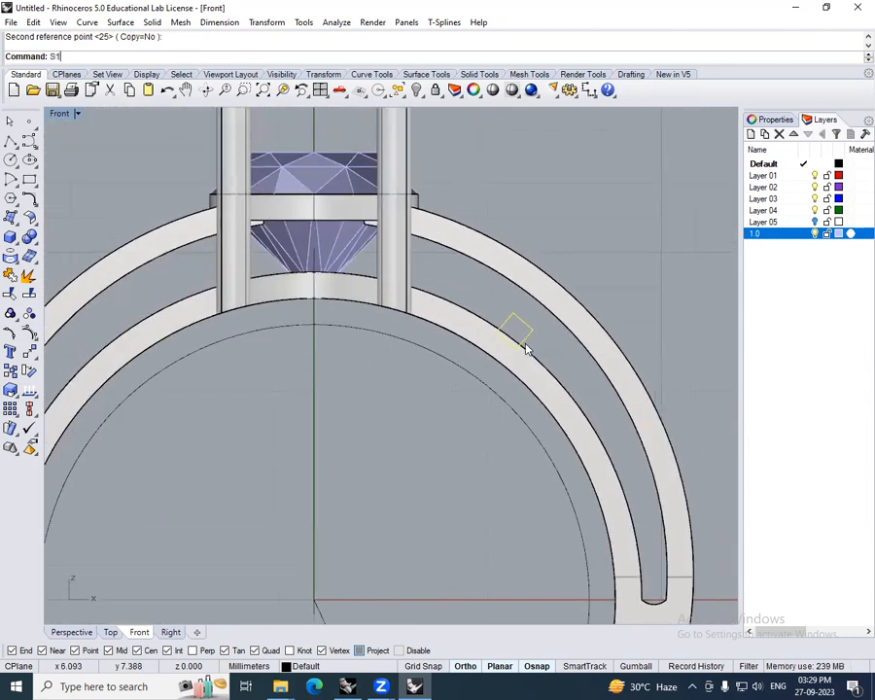
- Scale the square in one direction so the rectangle spans the slot and overlaps both arms of the shank
key(Return)
click(515, 347)
scroll(538, 322, up, 4)
click(532, 332)
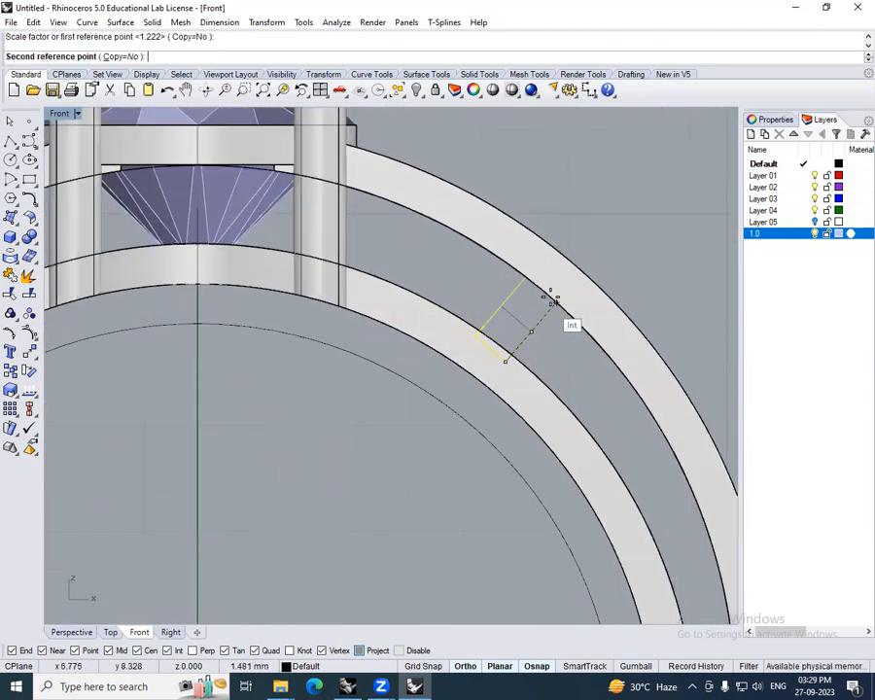
scroll(550, 297, up, 6)
click(554, 313)
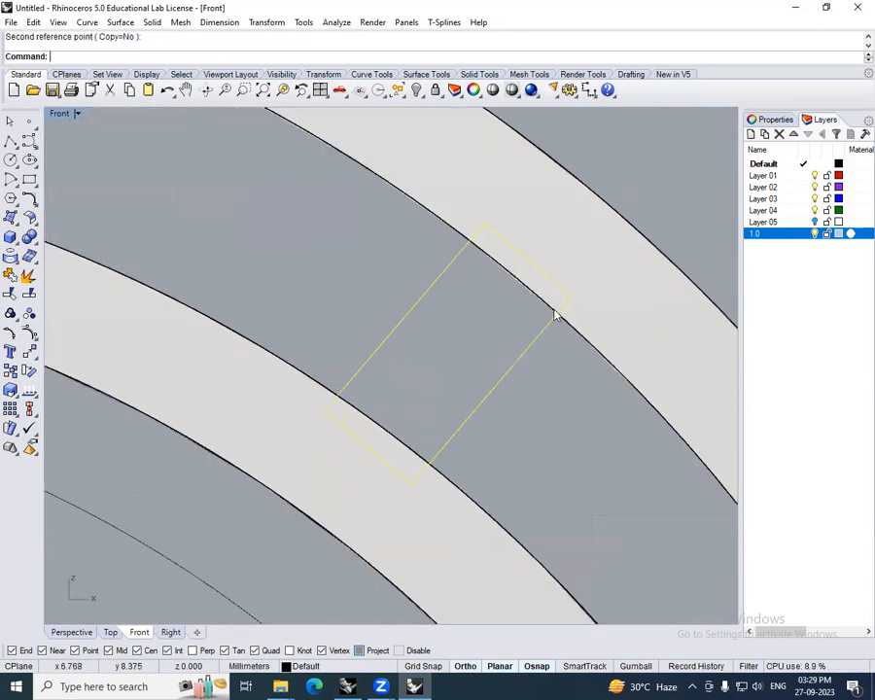
scroll(540, 337, down, 10)
- Copy the rectangle farther down the slot toward its closed end
text(c)
key(Return)
click(600, 290)
key(F8)
click(647, 345)
key(Return)
scroll(572, 390, up, 3)
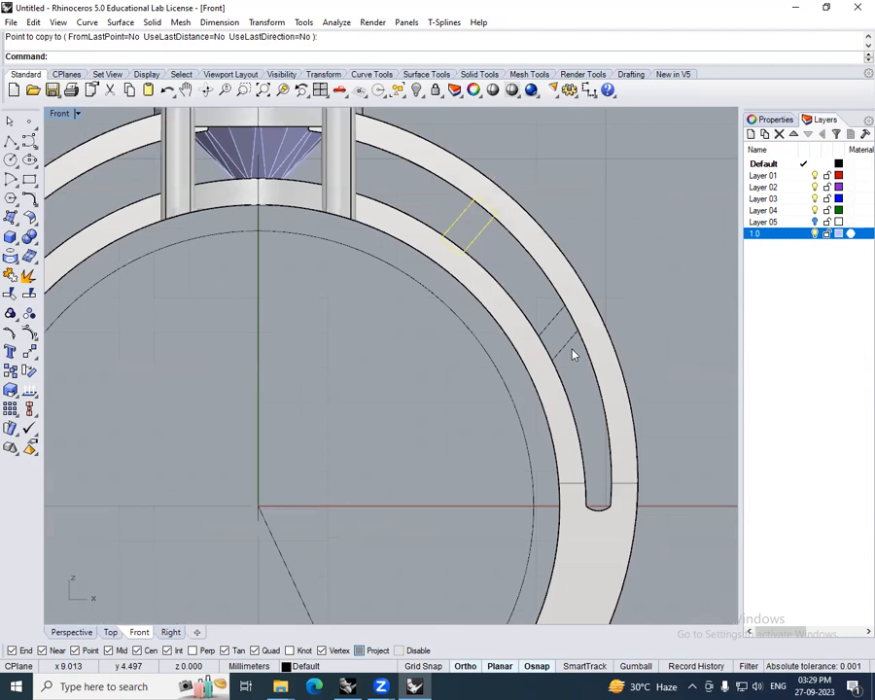
- Rotate the copied rectangle to follow the slot's curvature and recenter it between the two arms
click(571, 352)
right_drag(572, 352, 575, 374)
text(rotate)
key(Return)
click(536, 362)
click(664, 313)
click(654, 348)
scroll(574, 367, up, 3)
drag(560, 377, 570, 371)
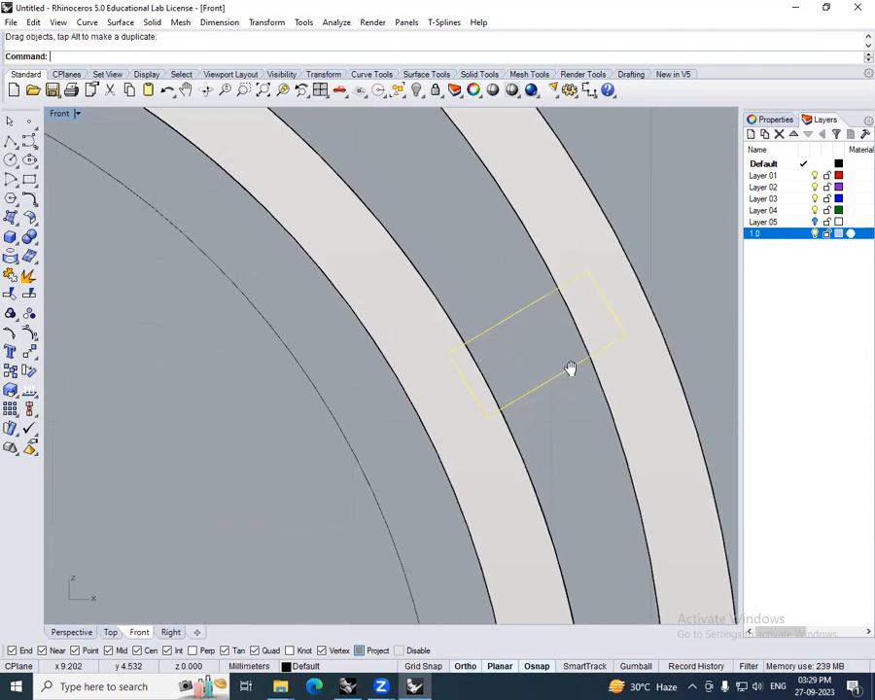
- Scale the copied rectangle in one direction so its length fits the overlap with both arms
text(scale)
key(Return)
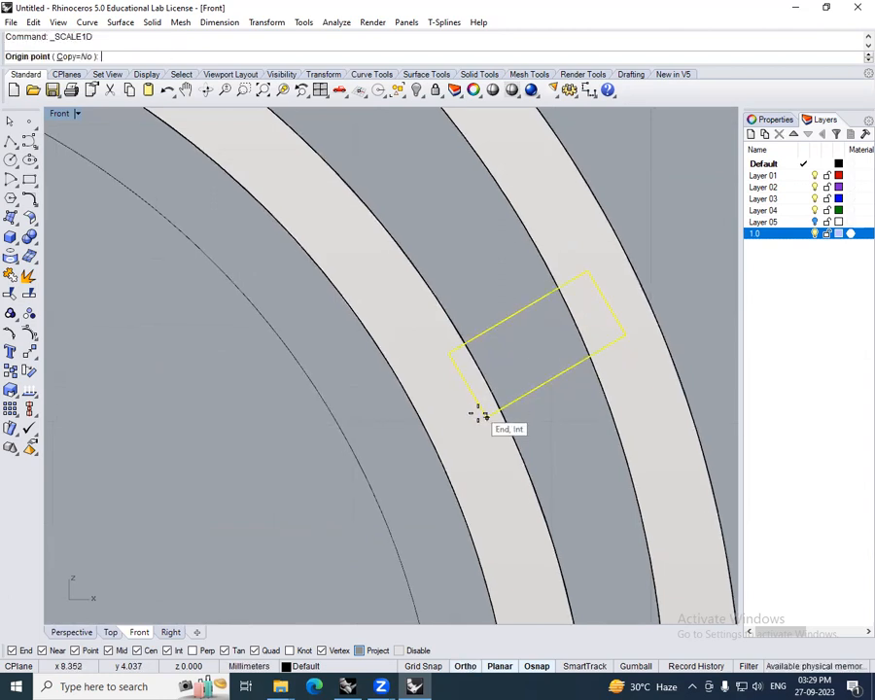
click(486, 412)
scroll(611, 331, up, 3)
click(637, 333)
click(624, 346)
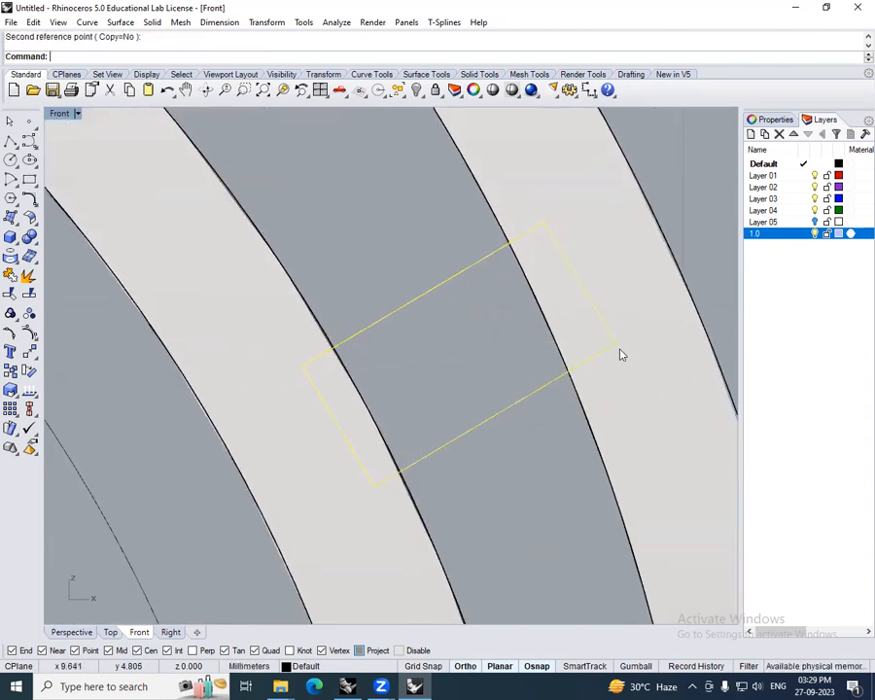
scroll(583, 340, down, 4)
- Extrude both rectangles to one side of the ring's center plane as solid bars passing through the split arm
shift+click(469, 222)
scroll(525, 268, down, 8)
right_drag(552, 295, 590, 288)
key(ctrl+F3)
text(EC)
key(Return)
text(b)
key(Return)
scroll(374, 269, up, 2)
click(370, 268)
ctrl+shift+right_drag(413, 288, 530, 321)
scroll(418, 250, up, 4)
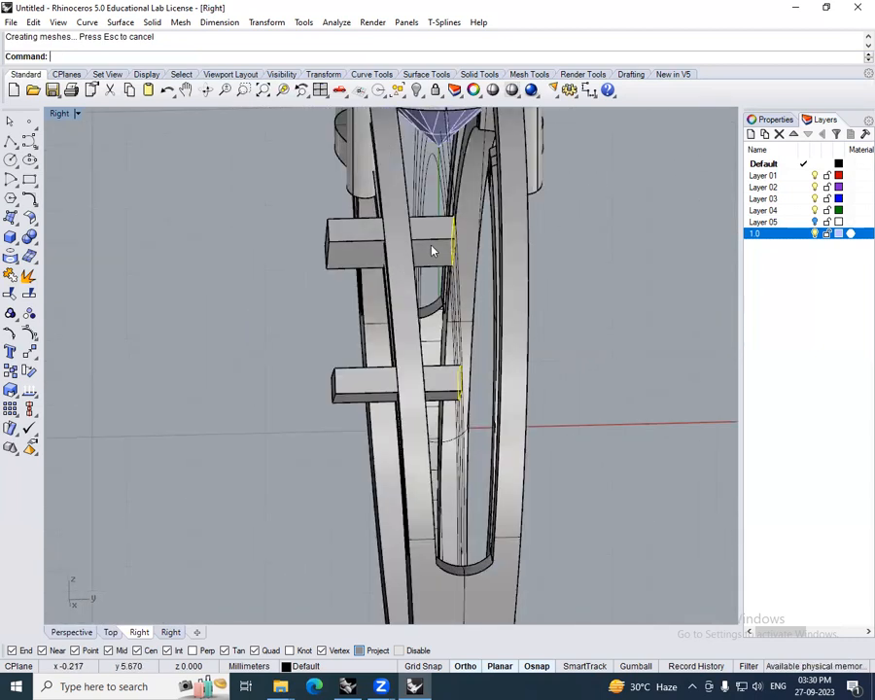
- Extrude the tapered U-shaped profile curve sideways in the Front view through the shank's slotted half
click(432, 251)
shift+click(447, 378)
ctrl+shift+right_drag(447, 378, 372, 337)
click(359, 331)
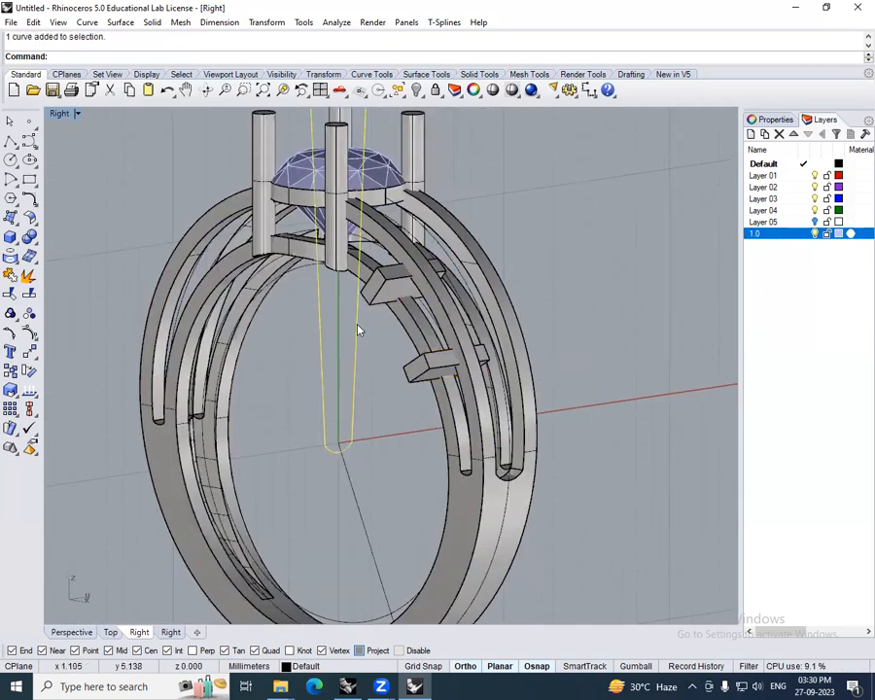
text(F)
key(Return)
text(EX)
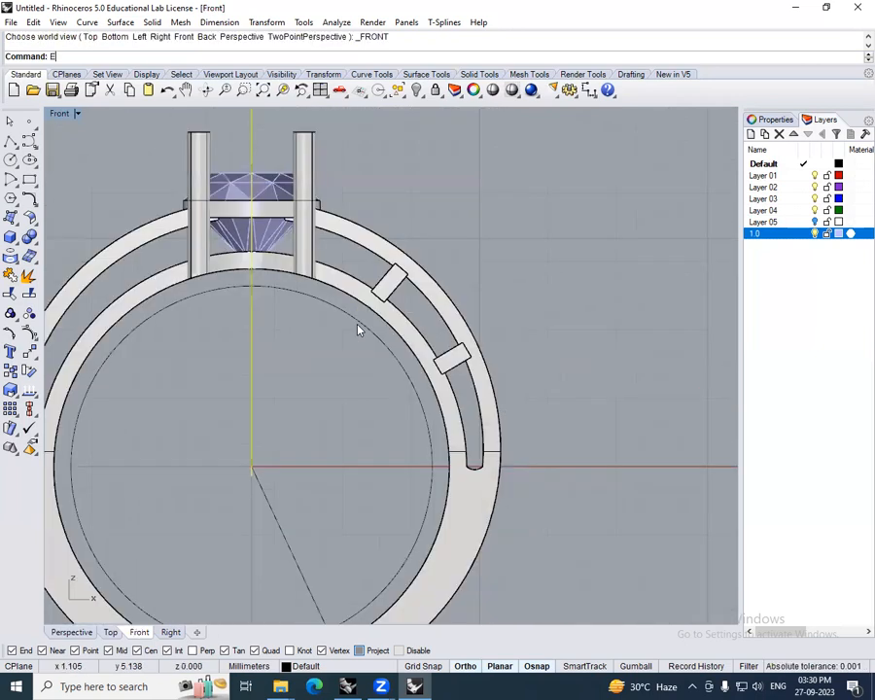
key(Return)
click(540, 344)
right_drag(541, 344, 472, 387)
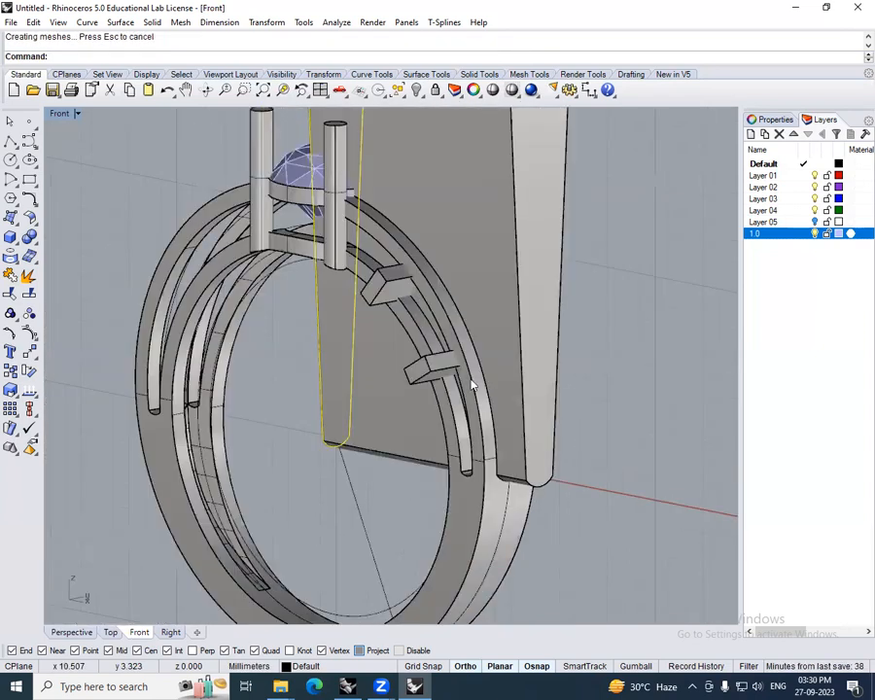
- Try to subtract the tapered U-shaped solid from the two bars with a Boolean difference
click(439, 371)
shift+click(395, 292)
text(BD)
key(Return)
click(489, 292)
key(Return)
right_drag(590, 373, 499, 371)
- Undo the Boolean difference and delete the extruded U-shaped solid
key(ctrl+z)
key(Escape)
click(463, 340)
key(Delete)
- Create a cut plane through both bars along the split arm's inner edge in the Right view
right_drag(446, 331, 443, 318)
key(ctrl+F3)
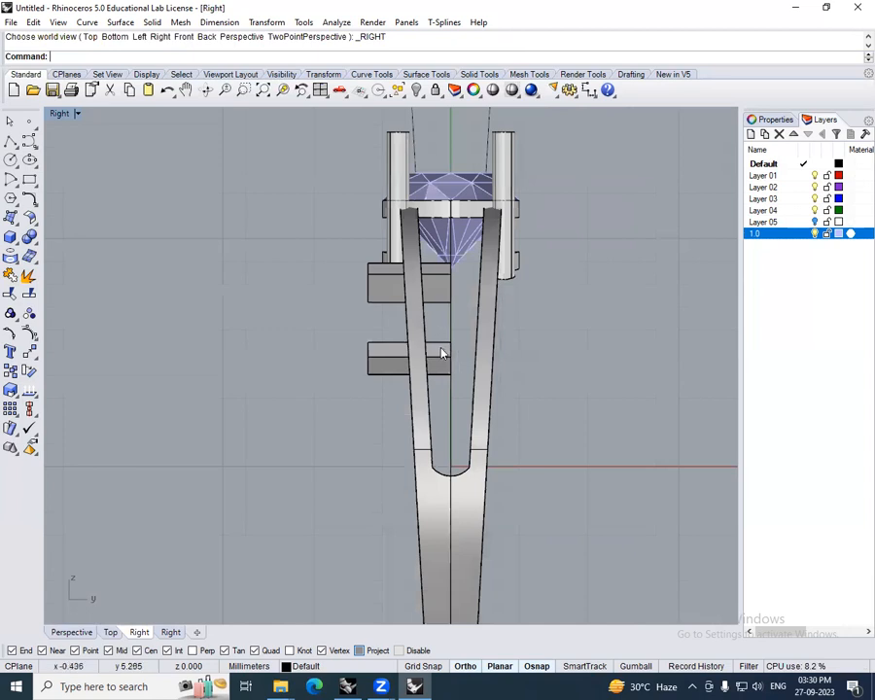
click(442, 352)
shift+click(433, 298)
text(CUTPLANE)
key(Return)
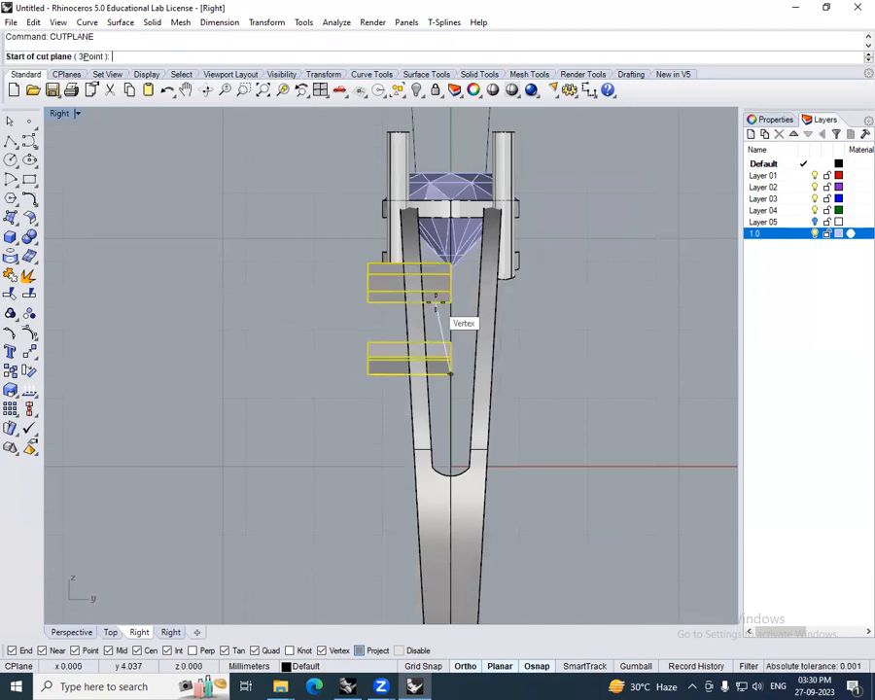
scroll(434, 302, up, 4)
click(422, 320)
click(413, 222)
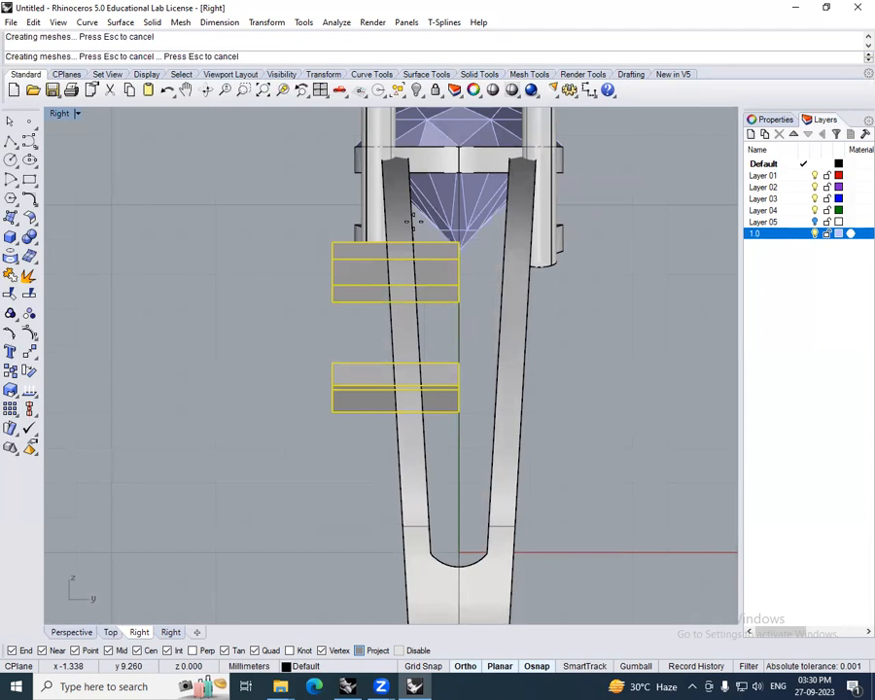
scroll(415, 225, down, 4)
scroll(432, 267, up, 3)
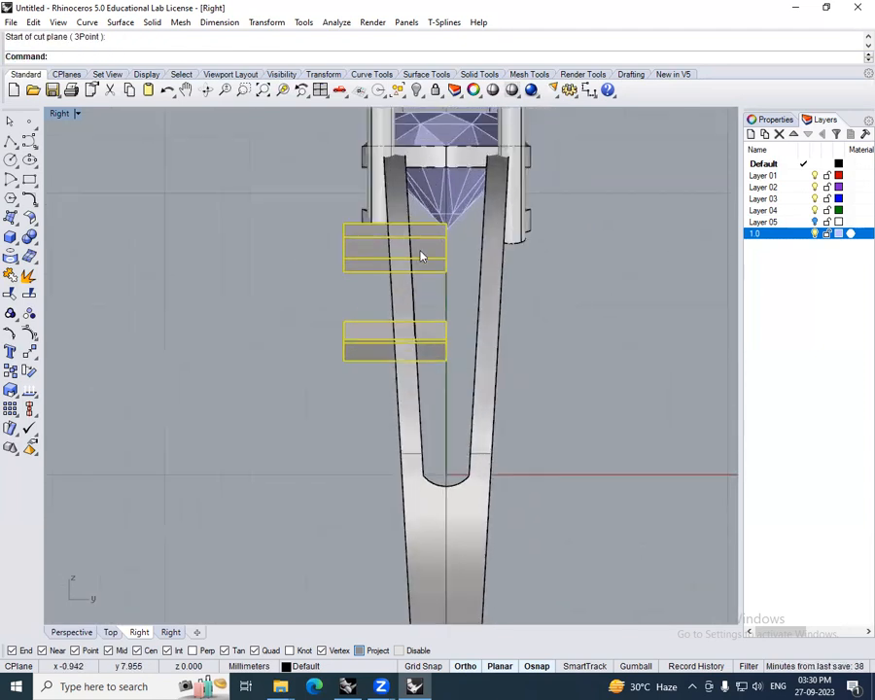
- Create a second cut plane through both bars along the split arm's outer edge
scroll(398, 292, up, 3)
key(Return)
click(370, 306)
click(358, 180)
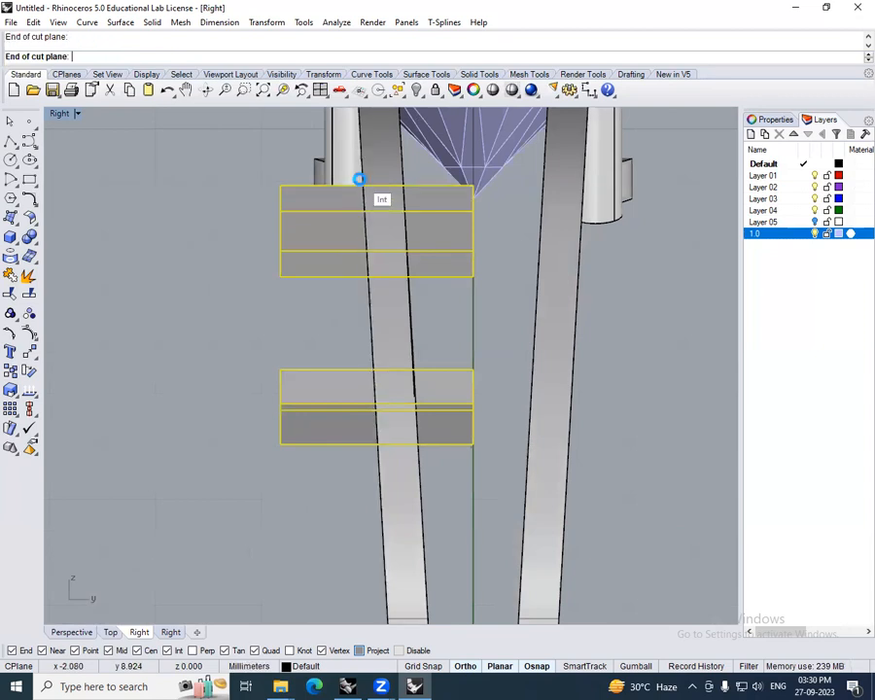
scroll(360, 182, down, 6)
- Extrude the inner cut plane inward and the outer one outward into solids covering the bars' protruding ends
ctrl+shift+right_drag(390, 216, 546, 261)
scroll(416, 208, up, 4)
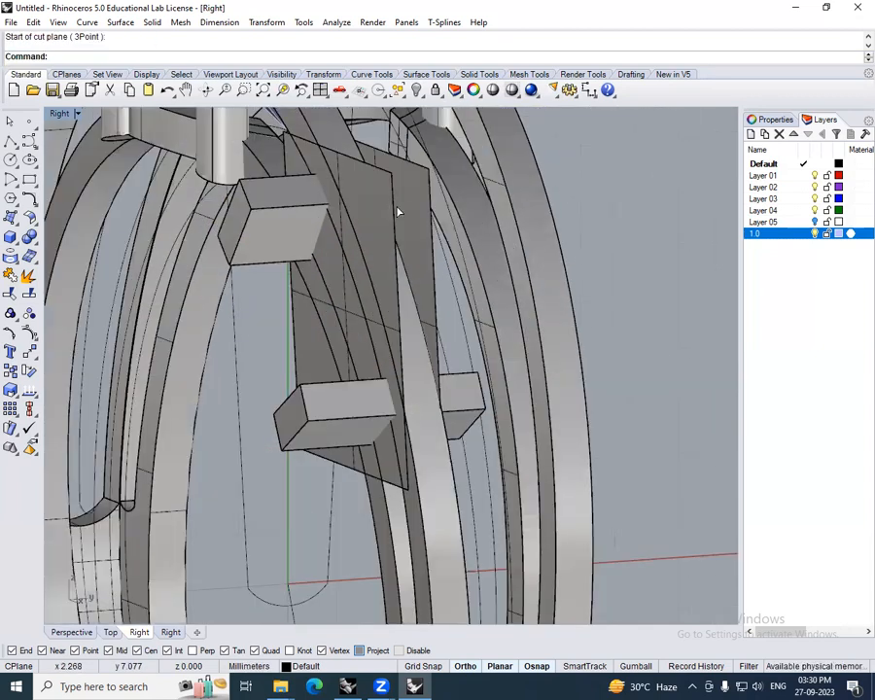
click(419, 212)
scroll(432, 234, up, 1)
ctrl+shift+right_drag(439, 247, 367, 199)
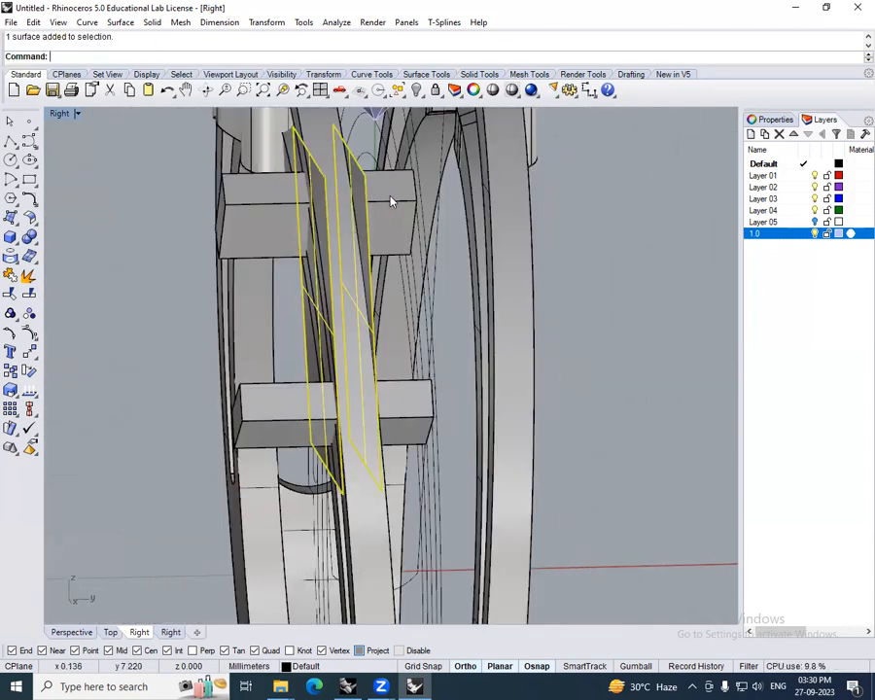
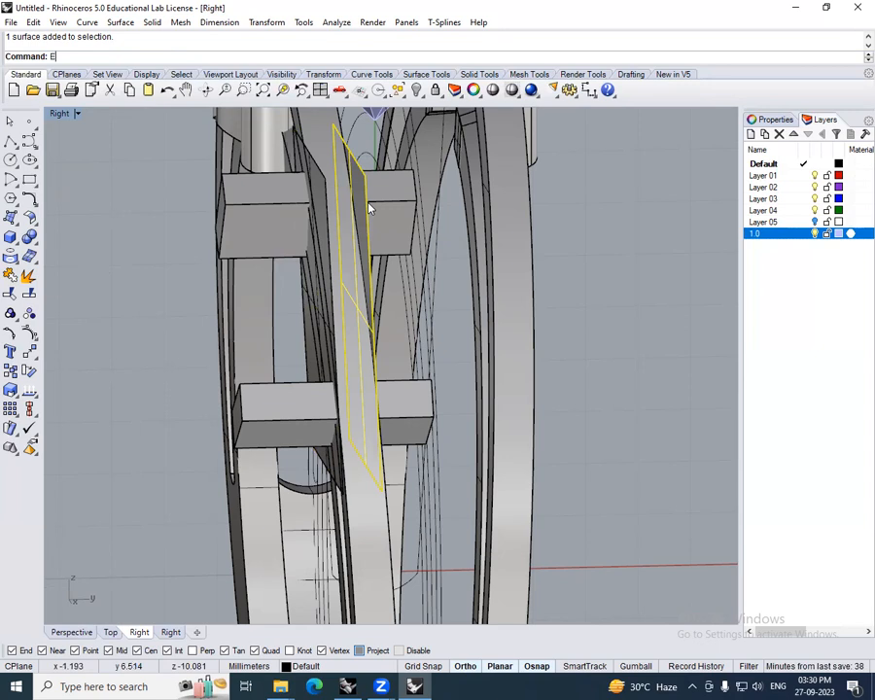
key(Return)
click(486, 223)
click(314, 204)
key(Return)
click(154, 246)
right_drag(403, 317, 382, 311)
key(ctrl+alt+w)
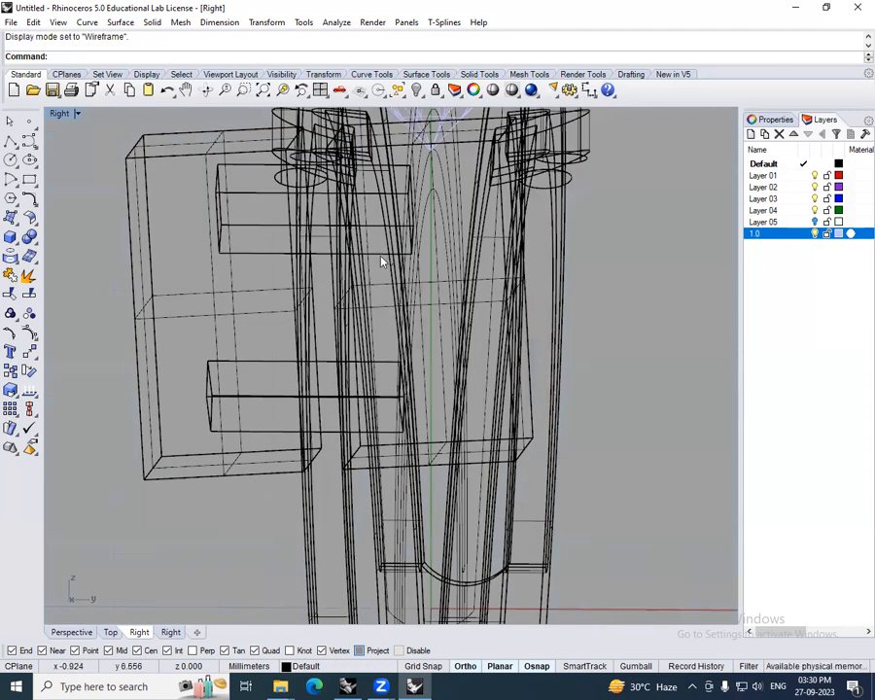
click(381, 255)
shift+click(386, 362)
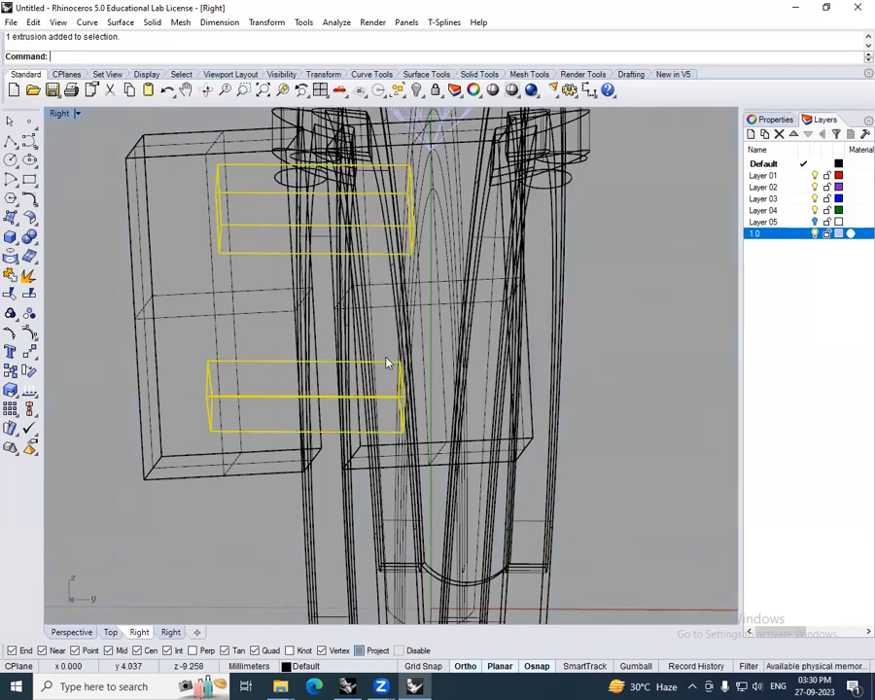
key(ctrl+alt+s)
mouse_move(385, 360)
right_down()
mouse_move(441, 361)
mouse_move(458, 372)
right_up()
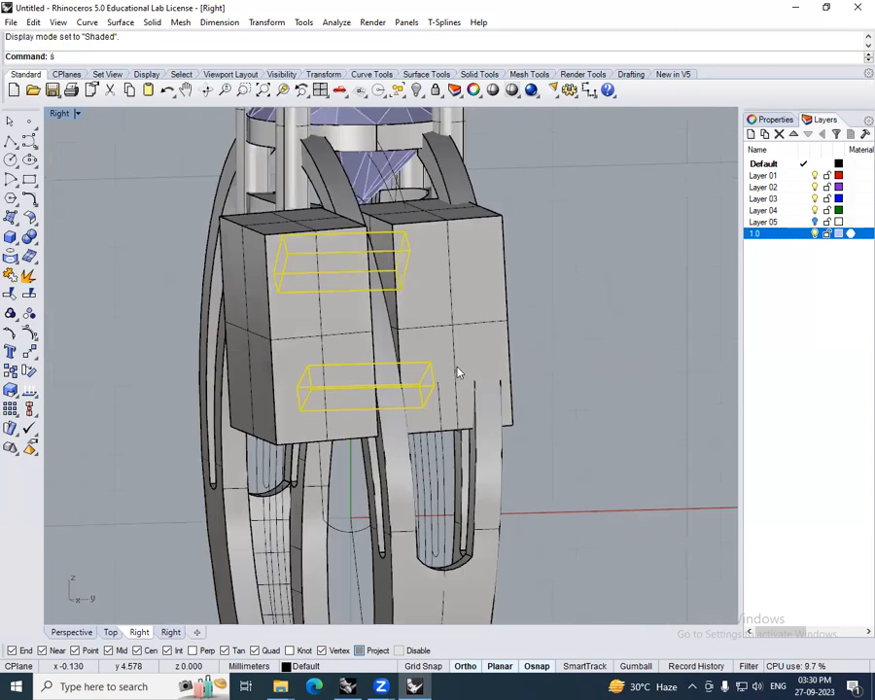
text(sss)
click(466, 334)
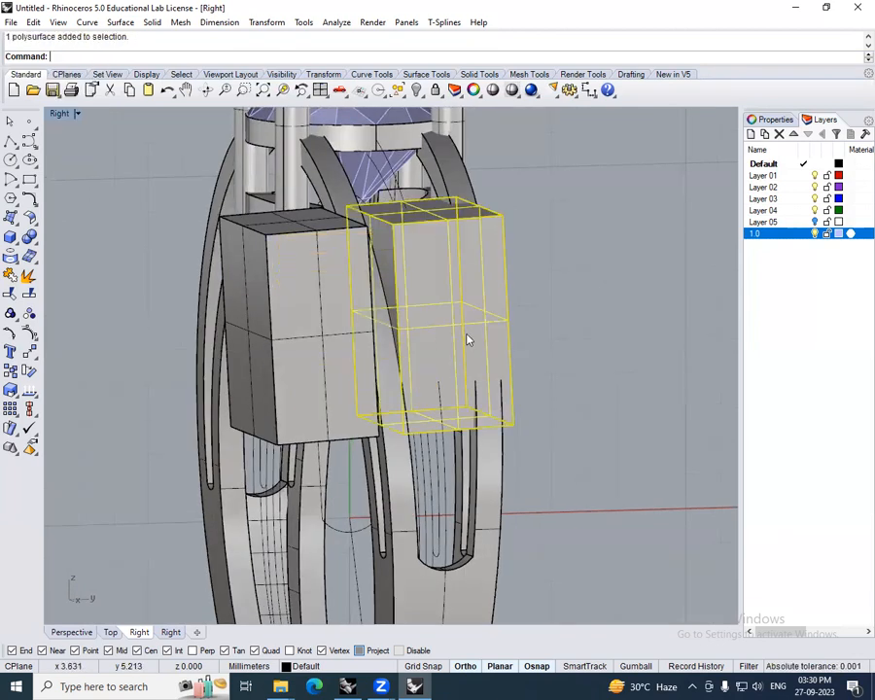
key(Escape)
right_drag(359, 316, 359, 307)
- Boolean-subtract the two extruded cutting solids from both connecting bars to trim them flush with the split arm
key(ctrl+alt+w)
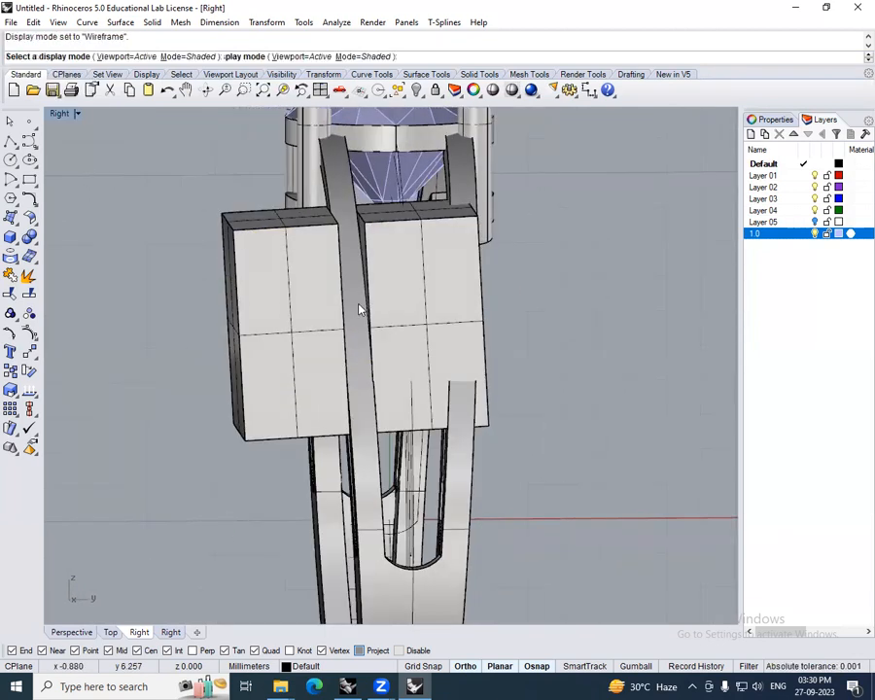
scroll(385, 303, up, 6)
click(387, 274)
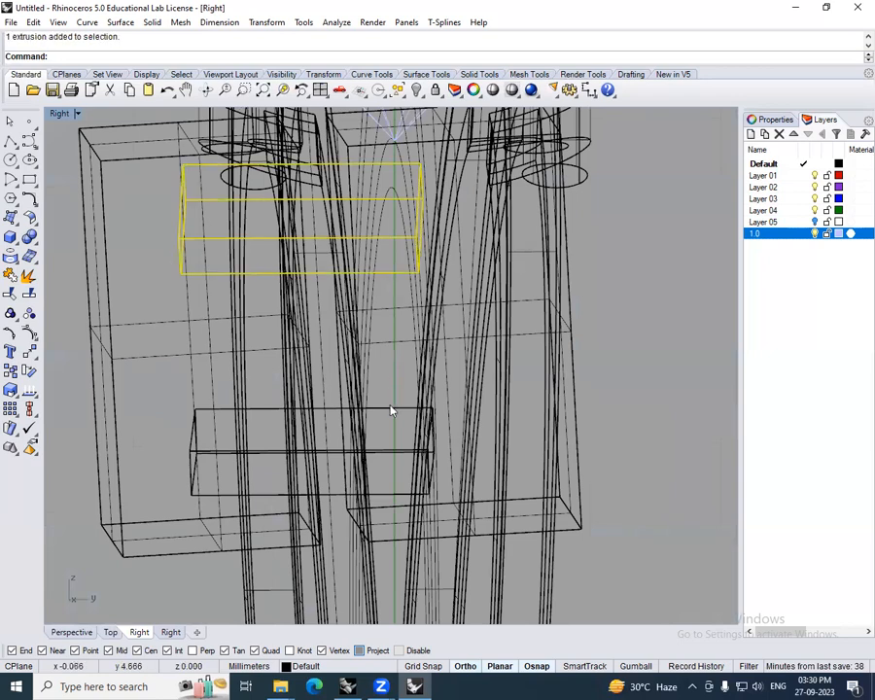
shift+click(389, 410)
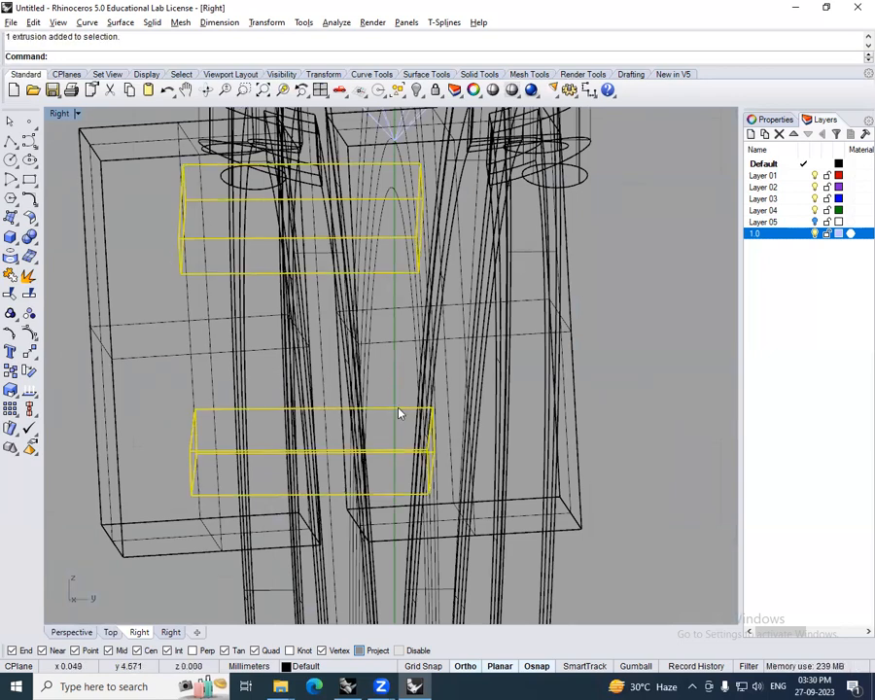
key(ctrl+alt+s)
key(BackSpace)
right_drag(411, 406, 431, 403)
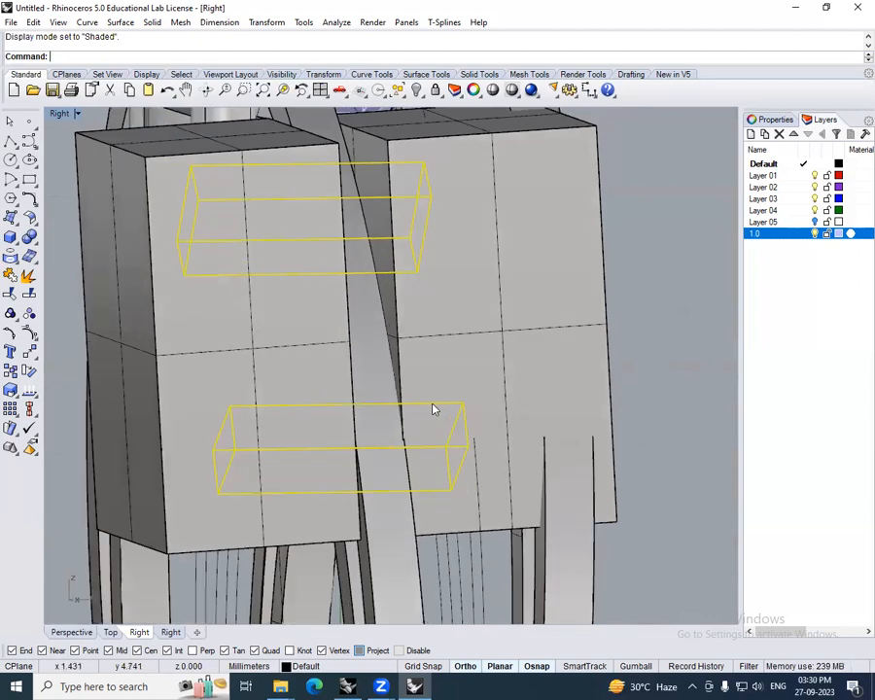
text(bd)
key(Return)
click(449, 396)
click(296, 333)
key(Return)
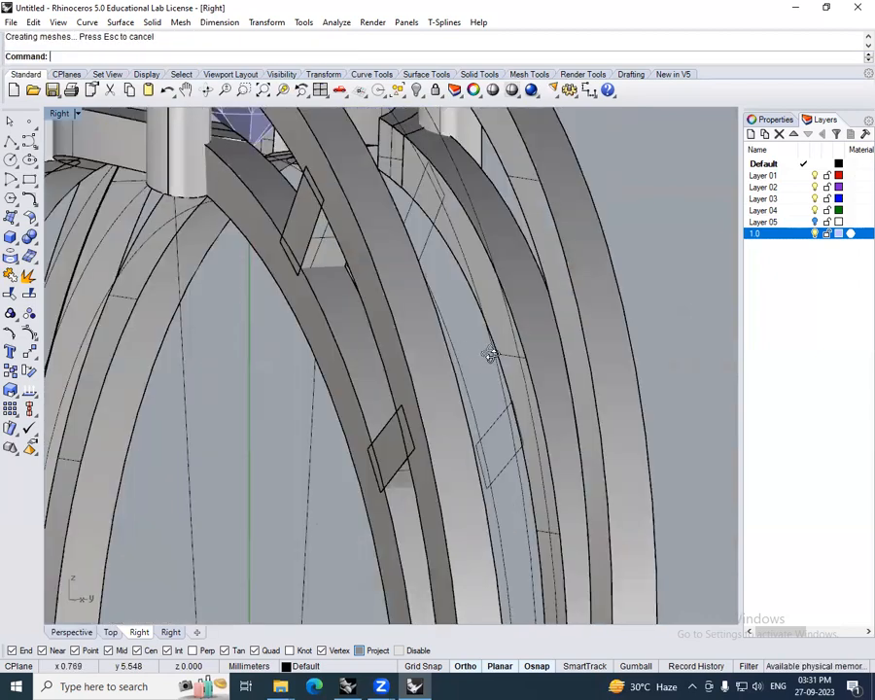
- Mirror the two trimmed bars across the X axis from origin 0 in the Top view, onto the opposite split arm
right_drag(491, 355, 556, 352)
click(360, 226)
shift+click(511, 445)
scroll(517, 443, down, 6)
right_drag(541, 459, 459, 459)
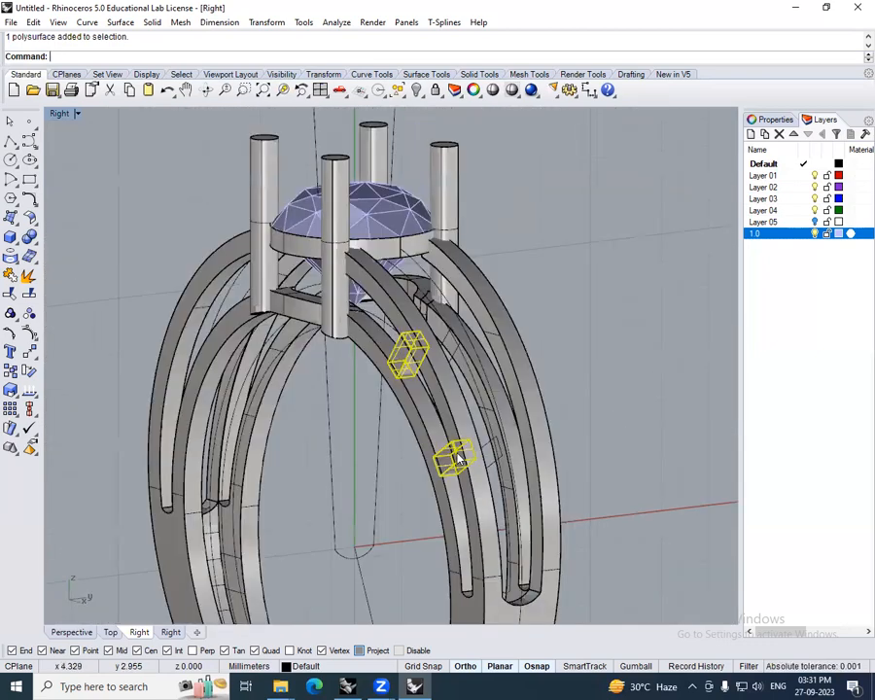
key(ctrl+F1)
right_drag(511, 427, 484, 437)
text(mirror)
key(Return)
text(0)
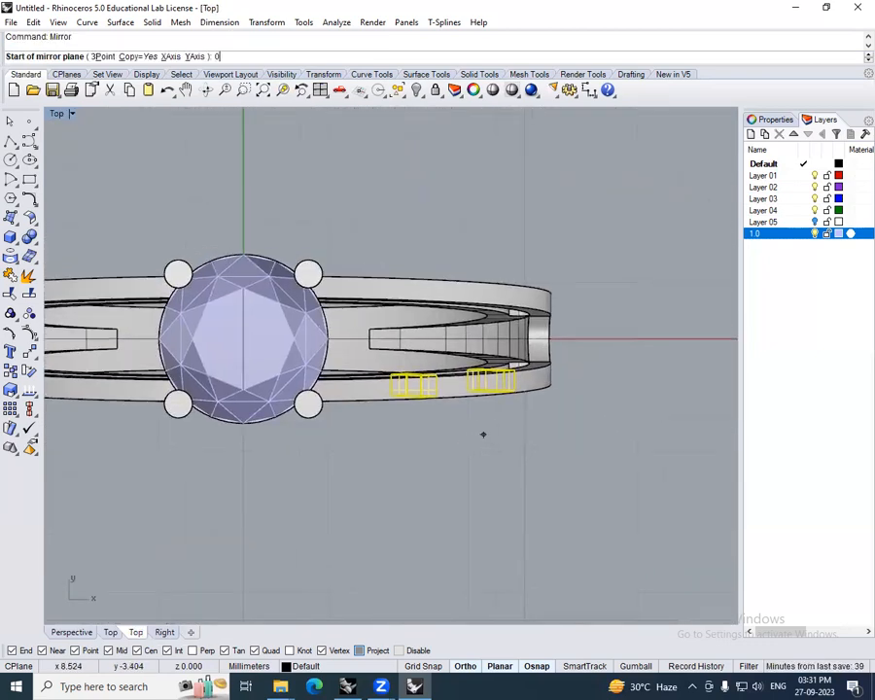
key(Return)
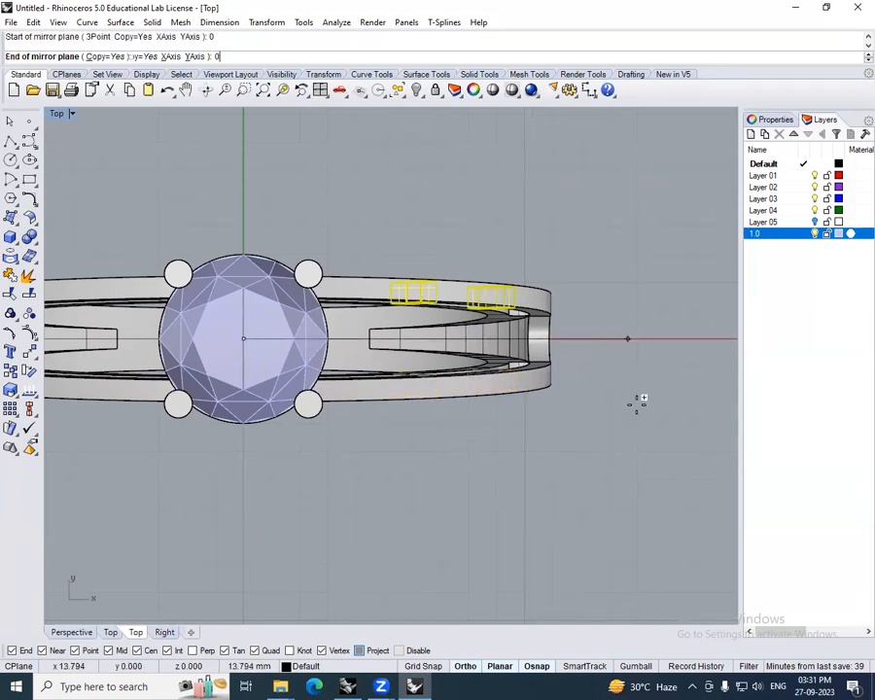
click(638, 408)
- Mirror all four bars across the Y axis from origin 0 in the Top view, onto the shank's other side
right_drag(637, 408, 512, 410)
scroll(482, 337, up, 4)
shift+click(478, 354)
shift+click(403, 295)
scroll(406, 301, down, 4)
right_drag(432, 331, 504, 376)
key(ctrl+F1)
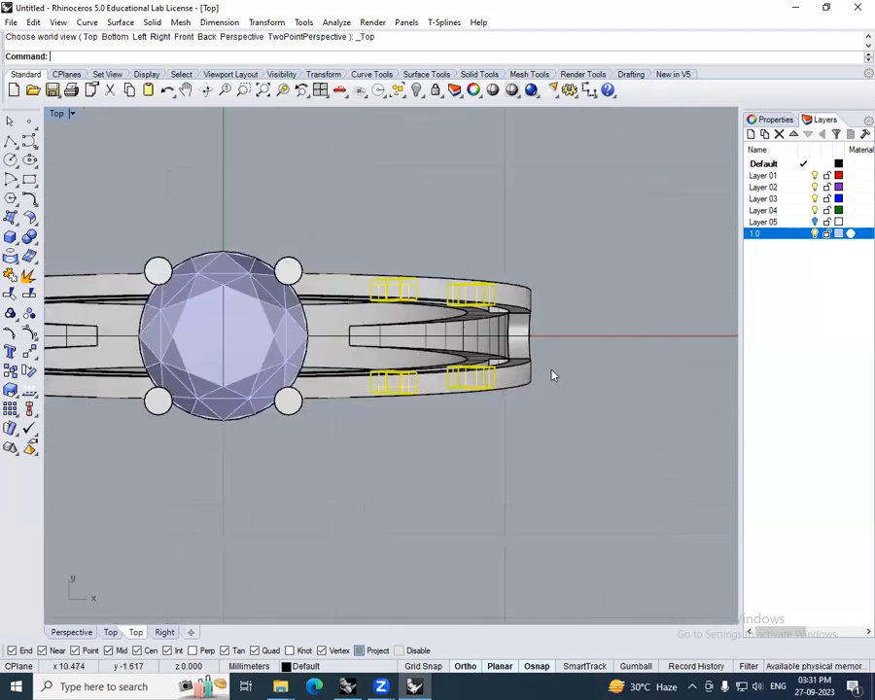
scroll(552, 373, down, 6)
right_drag(556, 416, 631, 412)
text(mirror)
key(Return)
text(0)
key(Return)
click(516, 212)
- Examine the shaded ring with its connecting bars from an angle and in the Front view
right_drag(578, 301, 630, 299)
click(542, 369)
right_drag(546, 381, 498, 94)
mouse_move(577, 288)
right_down()
mouse_move(528, 273)
mouse_move(629, 284)
mouse_move(551, 323)
right_up()
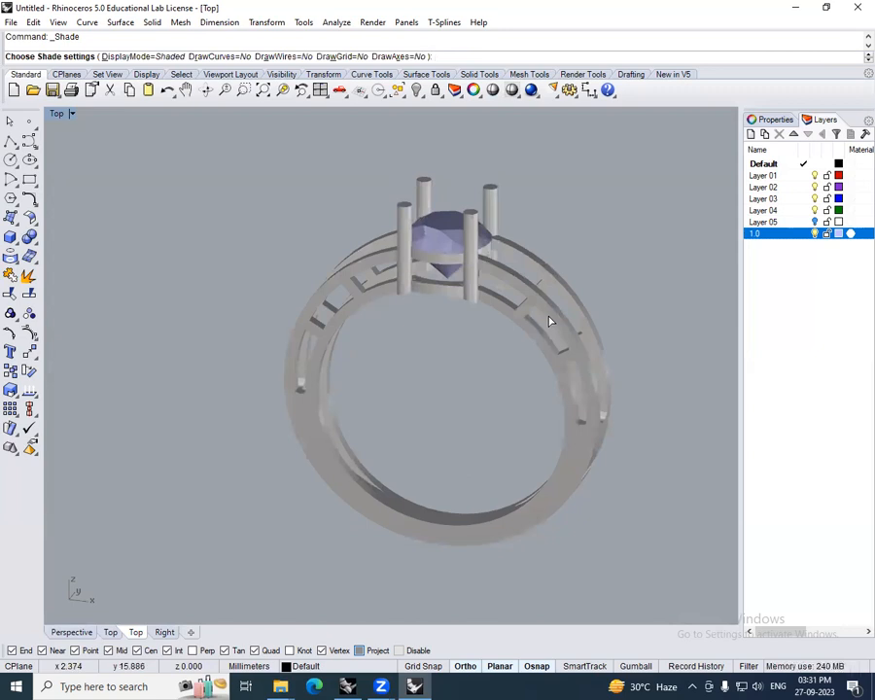
text(f)
key(space)
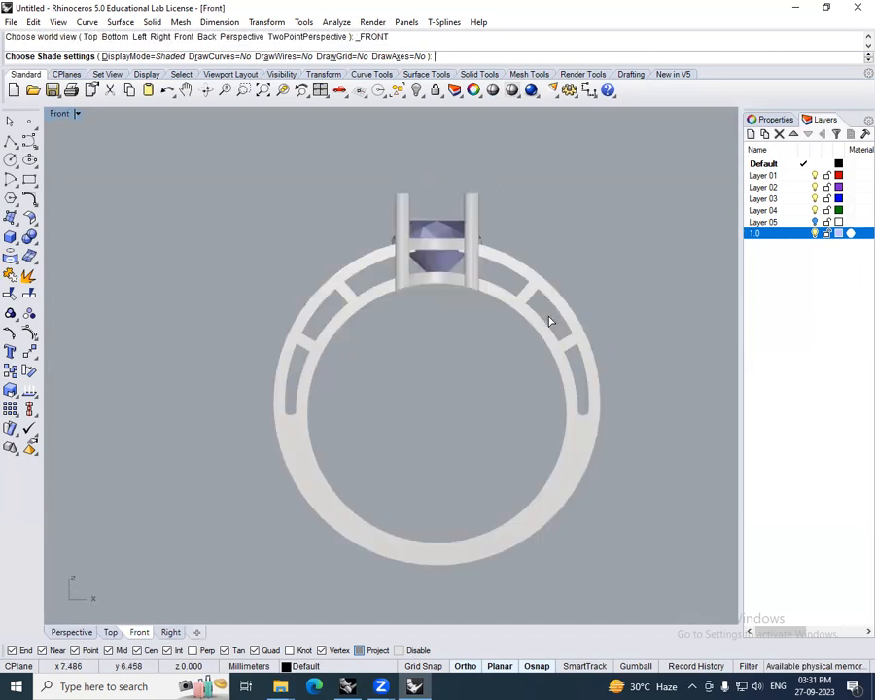
right_drag(546, 321, 552, 295)
key(Escape)
right_drag(607, 266, 613, 288)
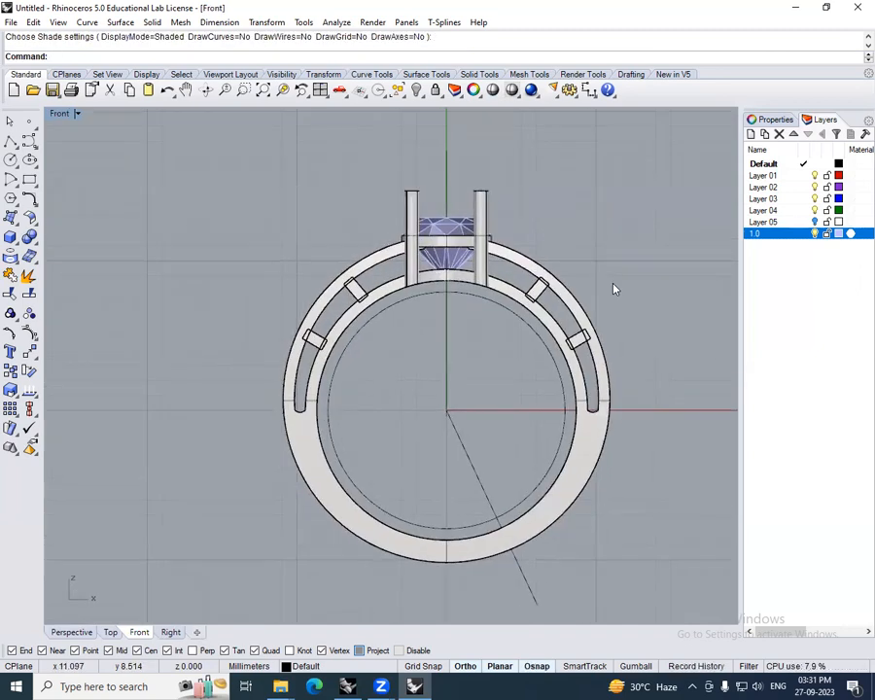
- Move all connecting bars 50 mm horizontally away from the ring in the Front view and hide them
scroll(596, 310, up, 5)
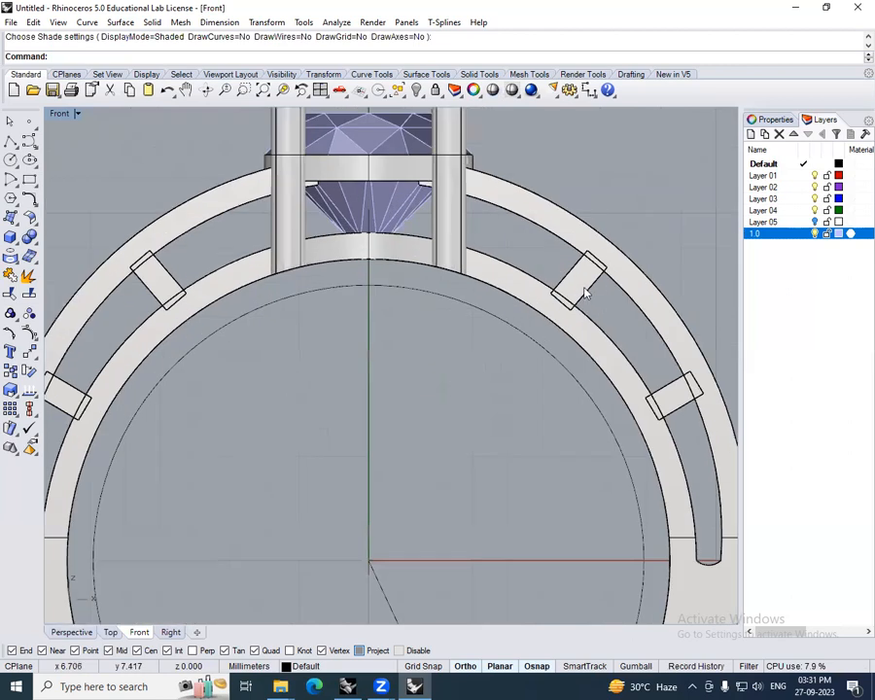
click(585, 293)
right_drag(279, 280, 463, 301)
scroll(369, 291, up, 4)
shift+click(348, 305)
right_drag(347, 306, 378, 277)
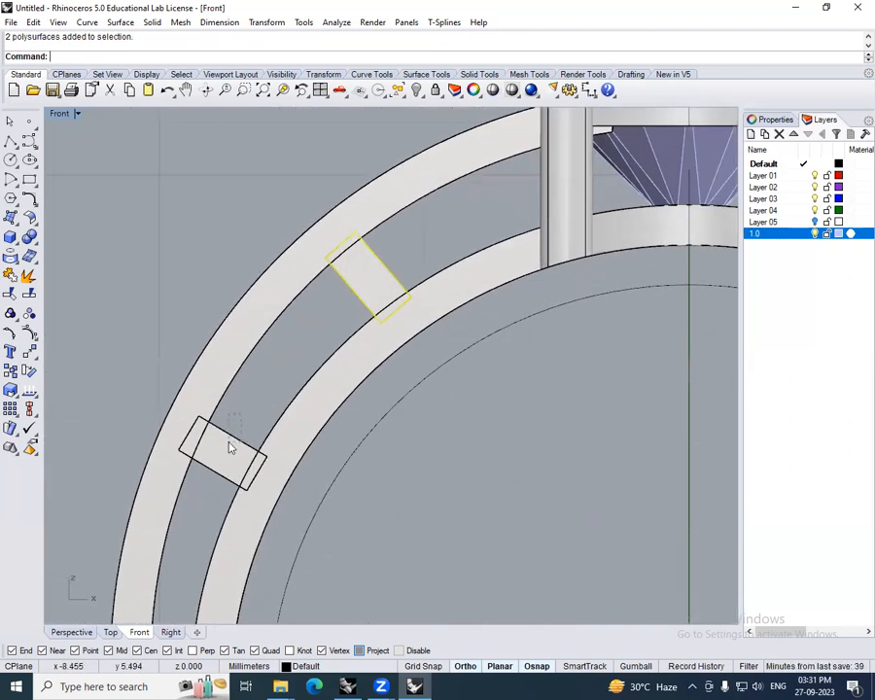
scroll(231, 447, down, 8)
text(m)
key(Return)
click(374, 250)
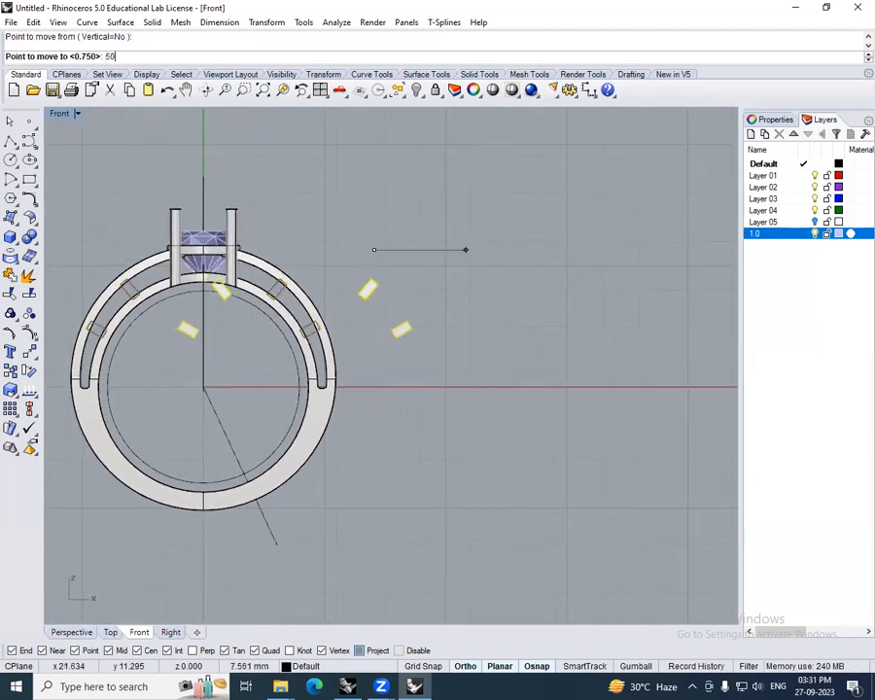
key(Return)
right_drag(465, 232, 370, 247)
scroll(370, 247, down, 6)
click(556, 170)
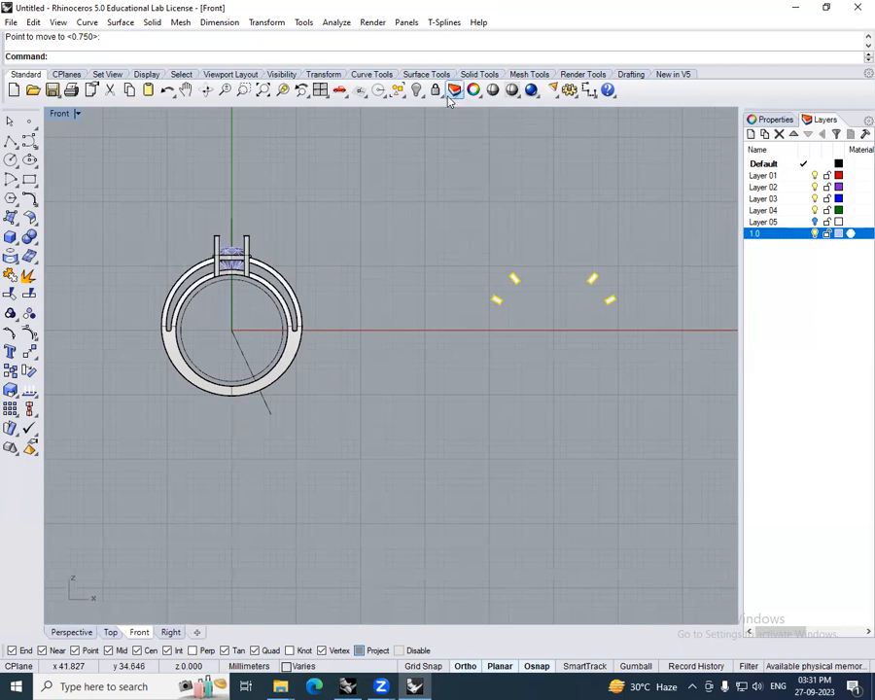
click(418, 90)
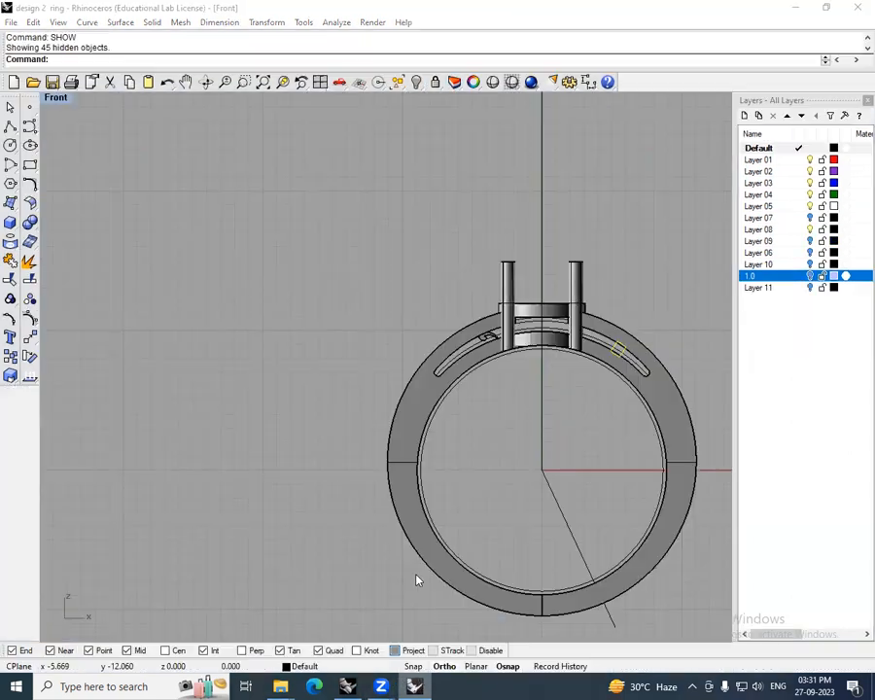
- In the design 2 ring file, move the scroll ornaments 50 mm horizontally onto the ring and delete the central rectangular block
scroll(486, 466, down, 5)
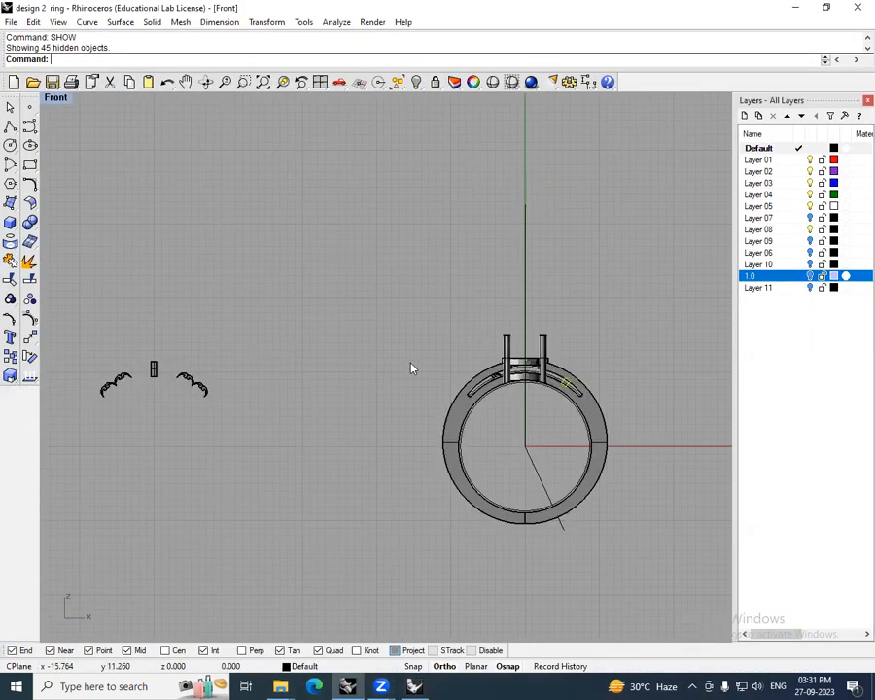
click(483, 377)
shift+drag(272, 456, 274, 457)
right_drag(283, 463, 310, 462)
text(m)
key(Return)
click(298, 309)
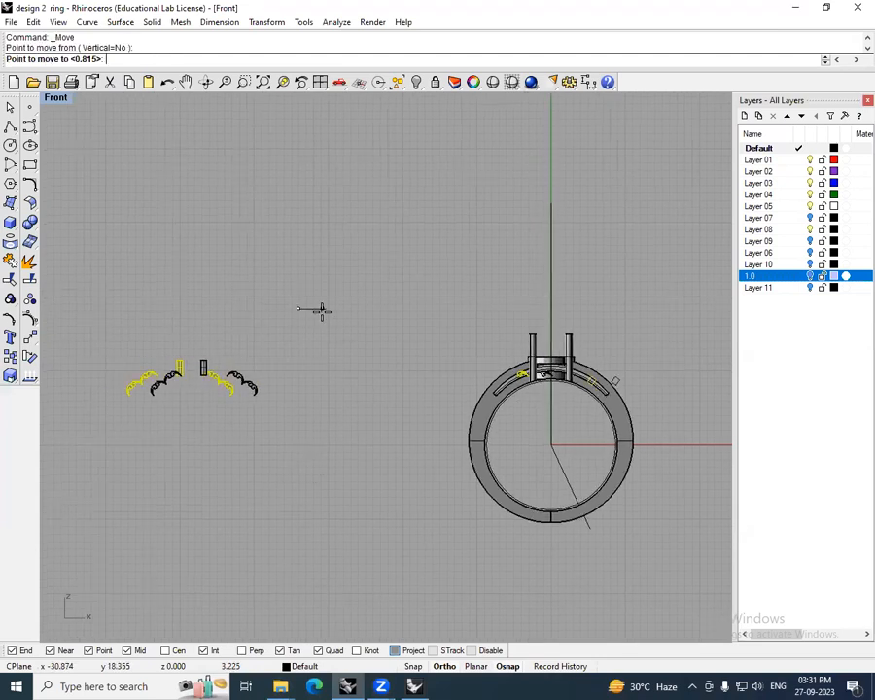
text(50)
key(Return)
click(317, 307)
right_drag(601, 363, 536, 294)
scroll(536, 294, up, 2)
scroll(455, 316, up, 7)
click(446, 330)
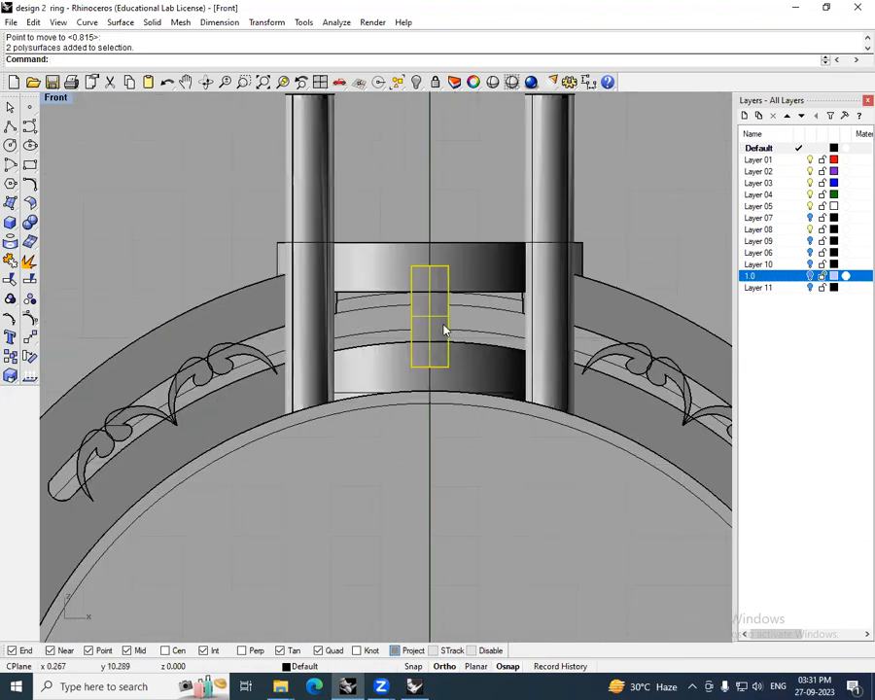
key(Delete)
- Examine the scroll ornaments inside the reference ring's shank slots in shaded display
scroll(468, 314, down, 13)
right_drag(568, 389, 512, 364)
click(509, 84)
scroll(562, 334, up, 5)
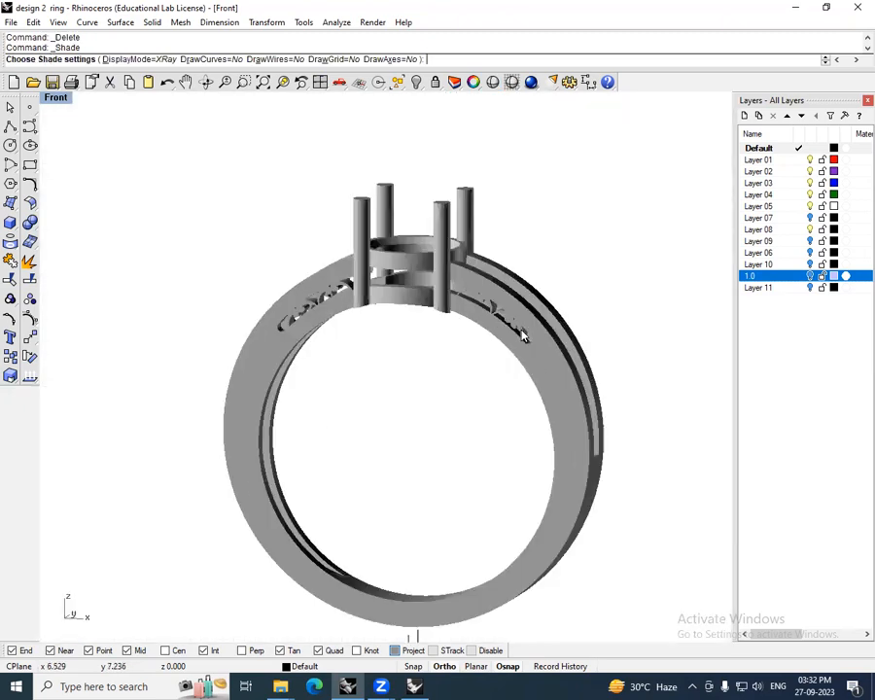
right_drag(562, 335, 416, 339)
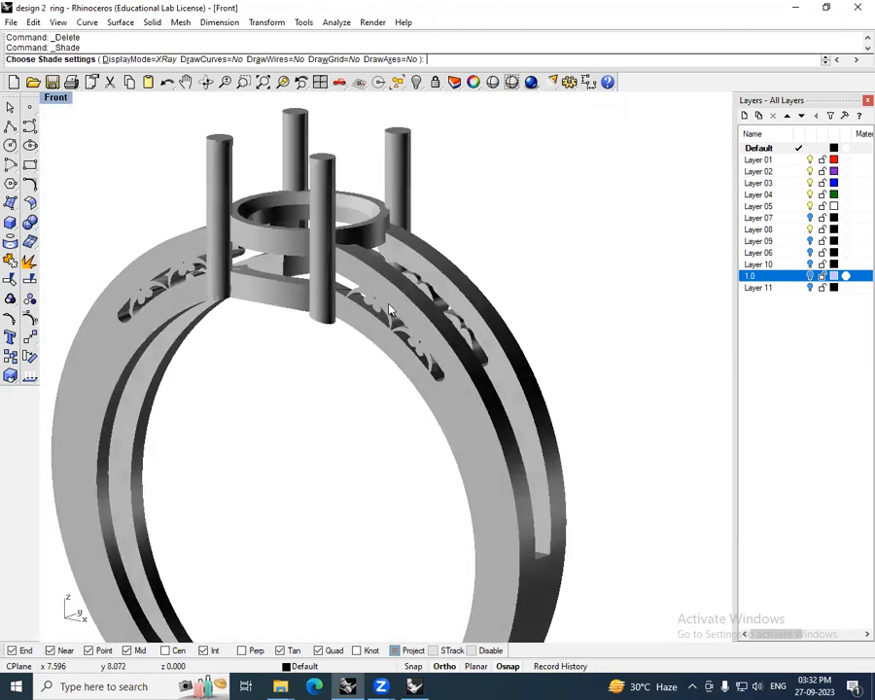
scroll(416, 339, up, 5)
scroll(433, 342, down, 2)
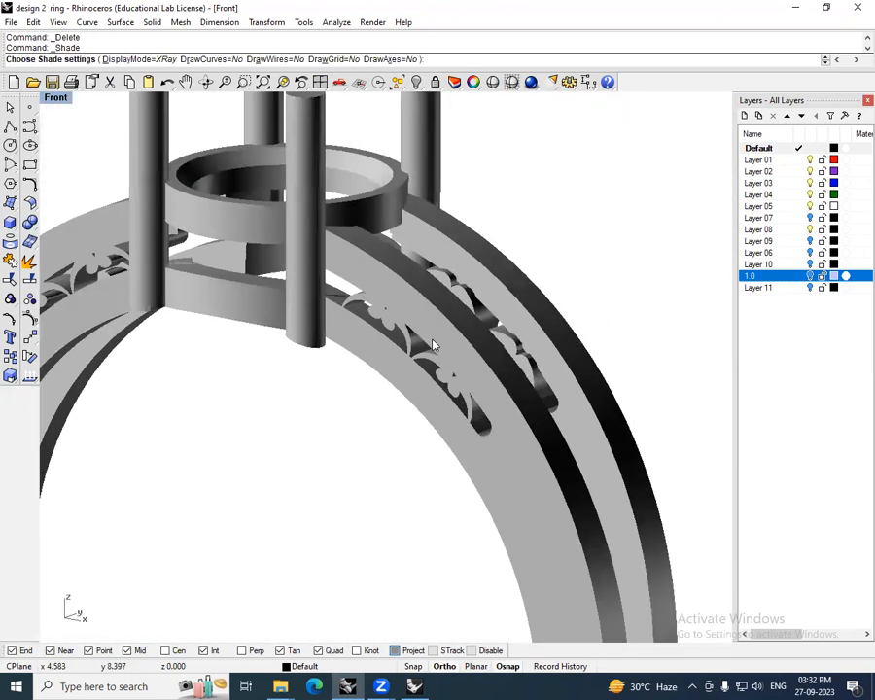
scroll(435, 341, down, 2)
right_drag(434, 340, 522, 313)
scroll(522, 313, down, 3)
- Select all curves with SELCRV, keep only the scroll curves in the slot on the +X side, and copy them to the clipboard
text(SELCRV)
key(Return)
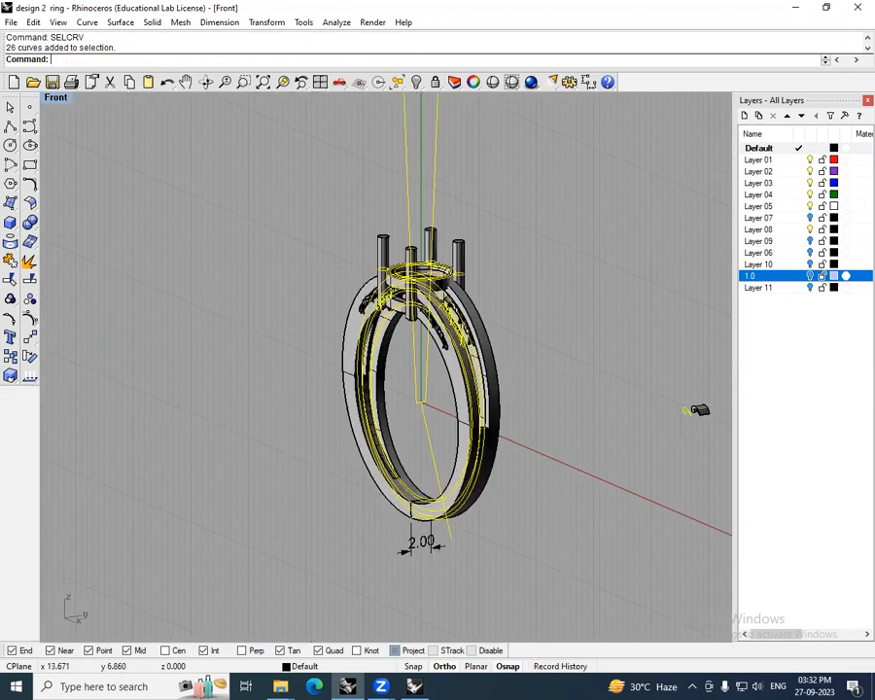
scroll(550, 364, down, 5)
key(ctrl+F2)
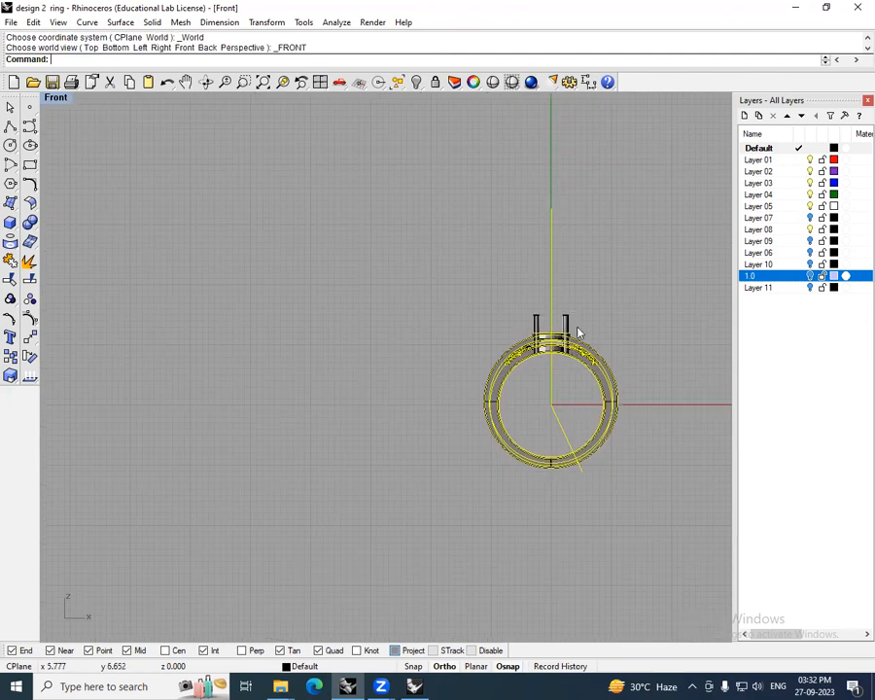
scroll(576, 333, up, 6)
drag(602, 283, 577, 301)
ctrl+drag(559, 242, 504, 391)
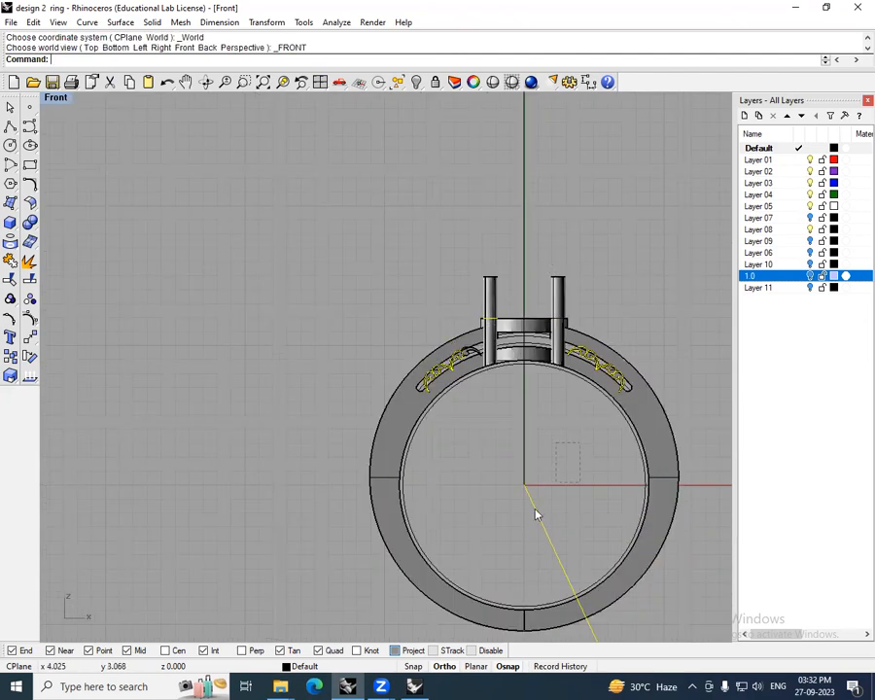
scroll(459, 297, up, 2)
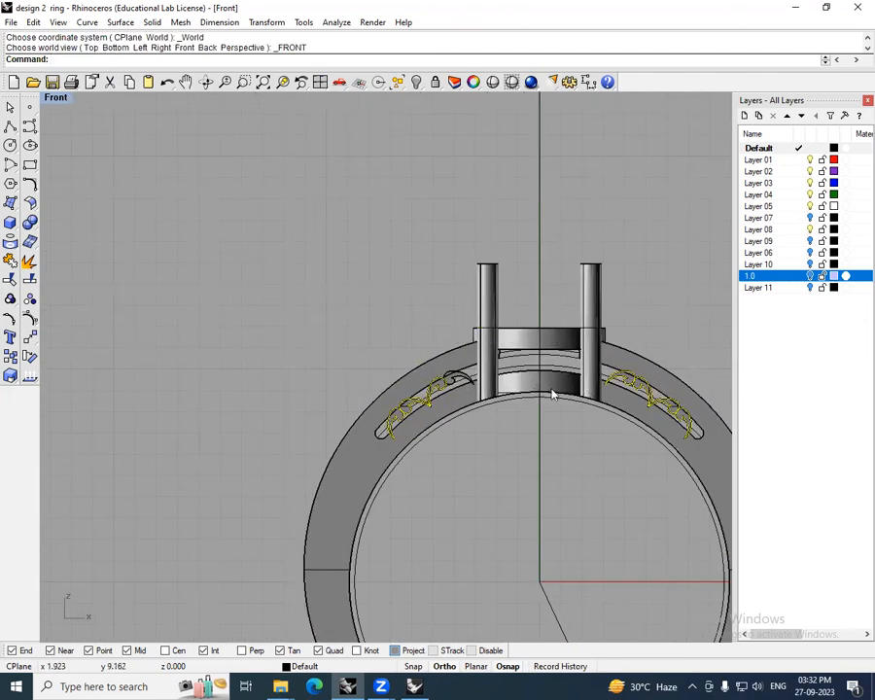
ctrl+drag(419, 433, 493, 454)
scroll(508, 455, down, 8)
right_drag(514, 462, 476, 401)
right_drag(549, 440, 517, 423)
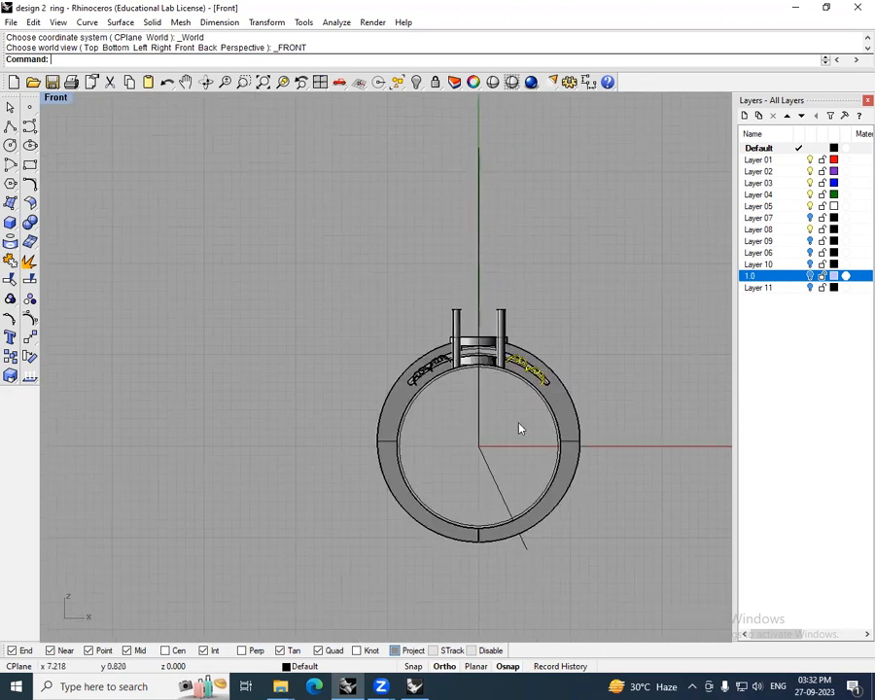
key(ctrl+c)
scroll(520, 428, up, 5)
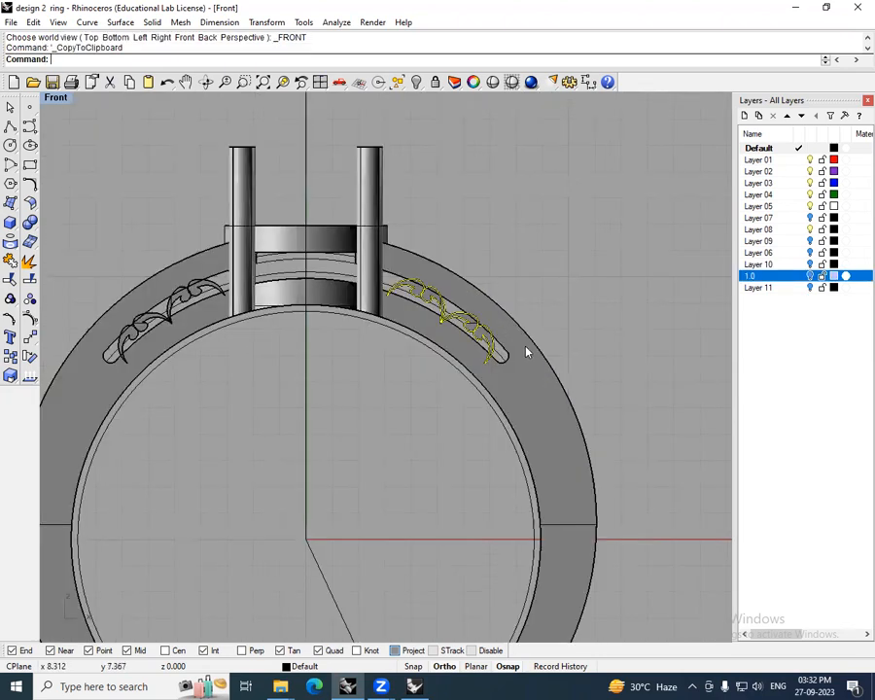
- Switch to the Untitled Rhinoceros file and paste the scroll curves onto the ring's shank
click(414, 686)
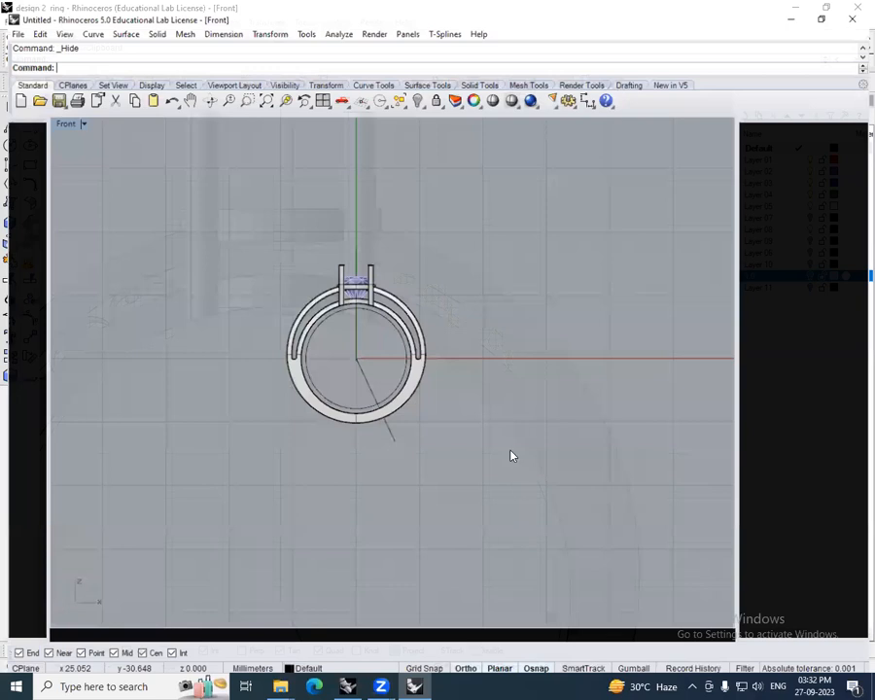
key(ctrl+v)
scroll(617, 385, up, 4)
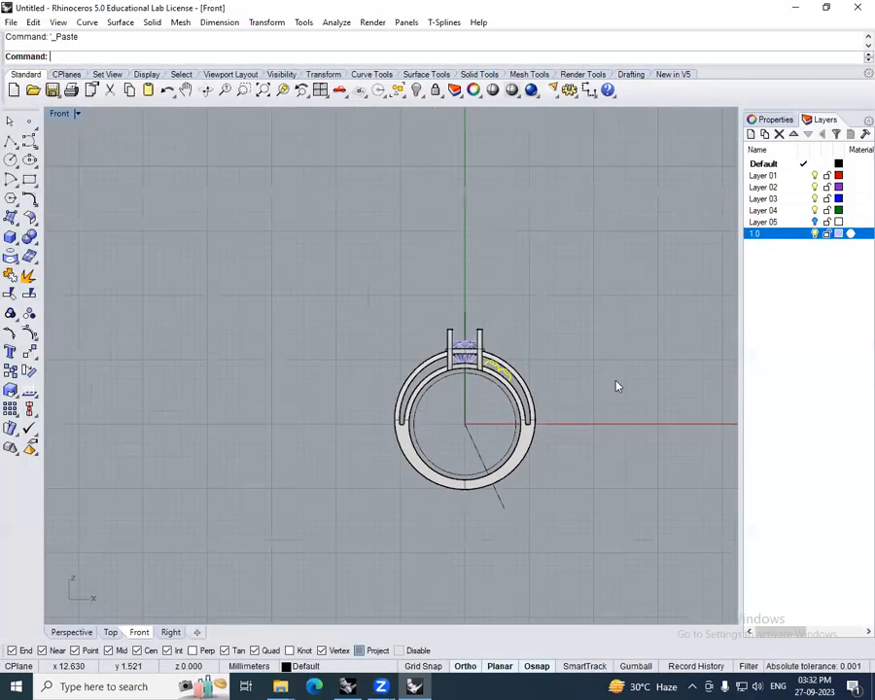
- Delete the stray pasted curves lying away from the ring, keeping the scroll curves on its shank
scroll(583, 379, down, 5)
right_drag(614, 369, 545, 360)
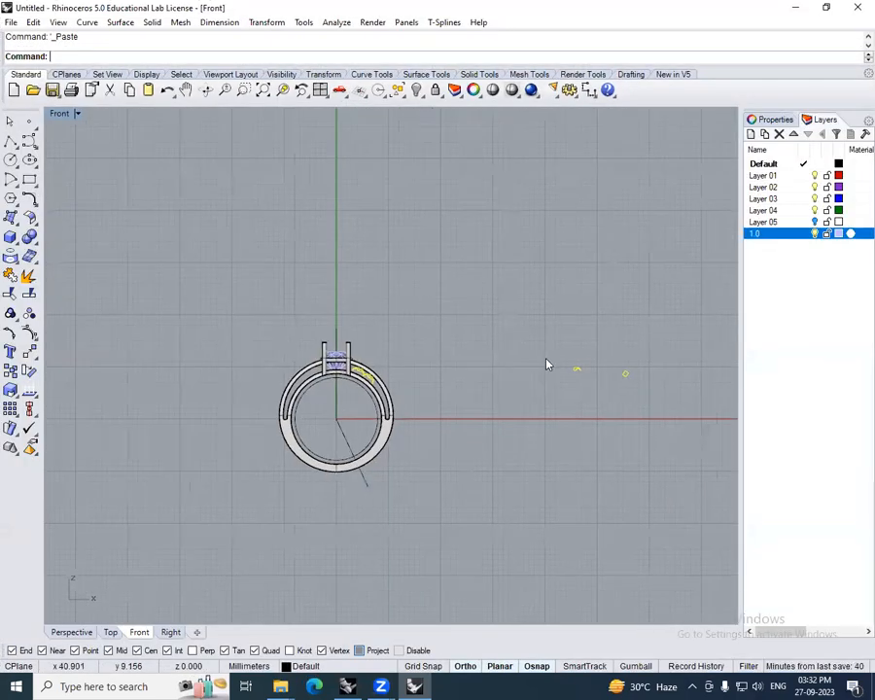
key(Delete)
scroll(433, 370, up, 8)
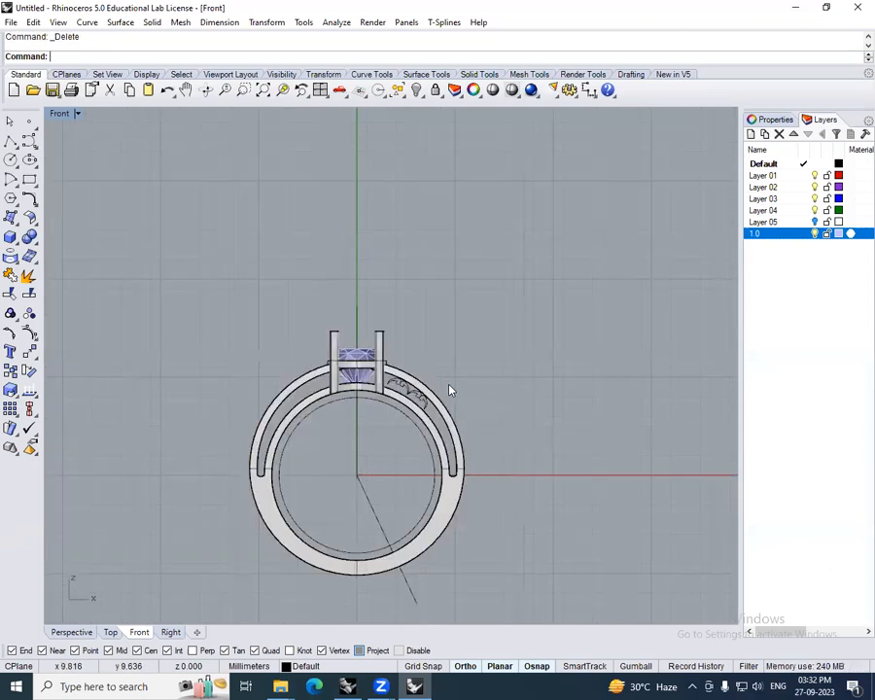
- Scale up the scroll pair nearest the prong with Scale and move it lower in the shank slot
right_drag(513, 390, 558, 415)
scroll(557, 424, up, 9)
scroll(481, 338, up, 4)
click(447, 318)
right_drag(441, 334, 465, 371)
scroll(464, 369, down, 4)
text(cale)
key(Return)
click(467, 375)
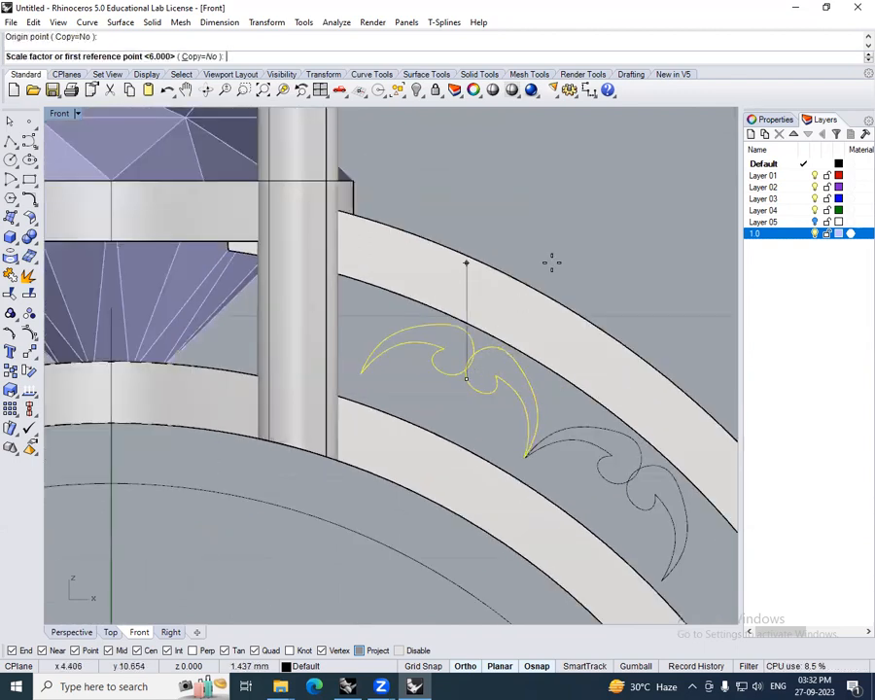
right_drag(555, 258, 554, 293)
click(554, 293)
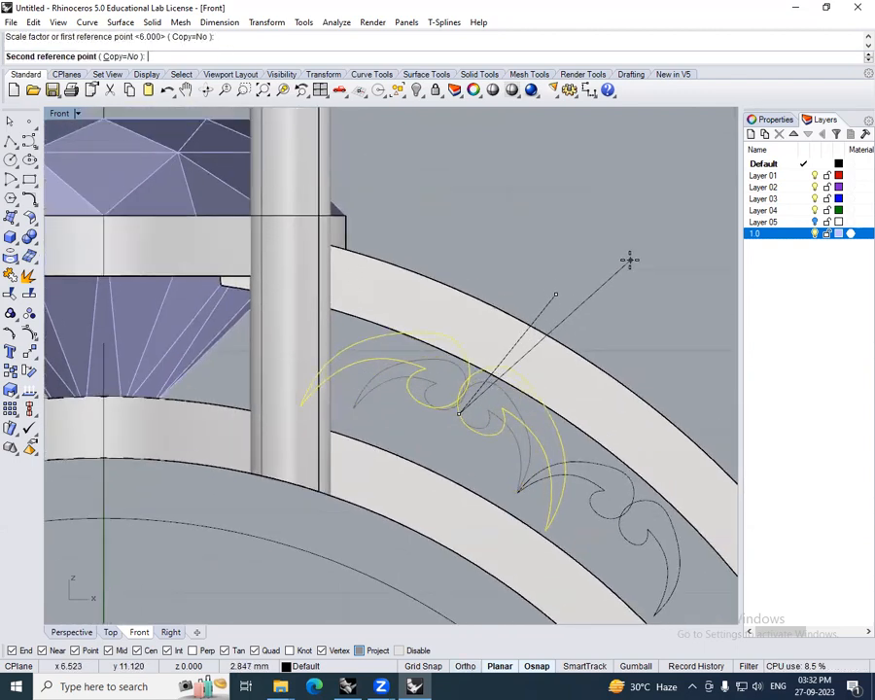
click(627, 260)
drag(523, 423, 559, 486)
- Stretch the enlarged scroll pair outward with Scale1D, using its tip beside the prong as the origin
right_drag(558, 510, 552, 476)
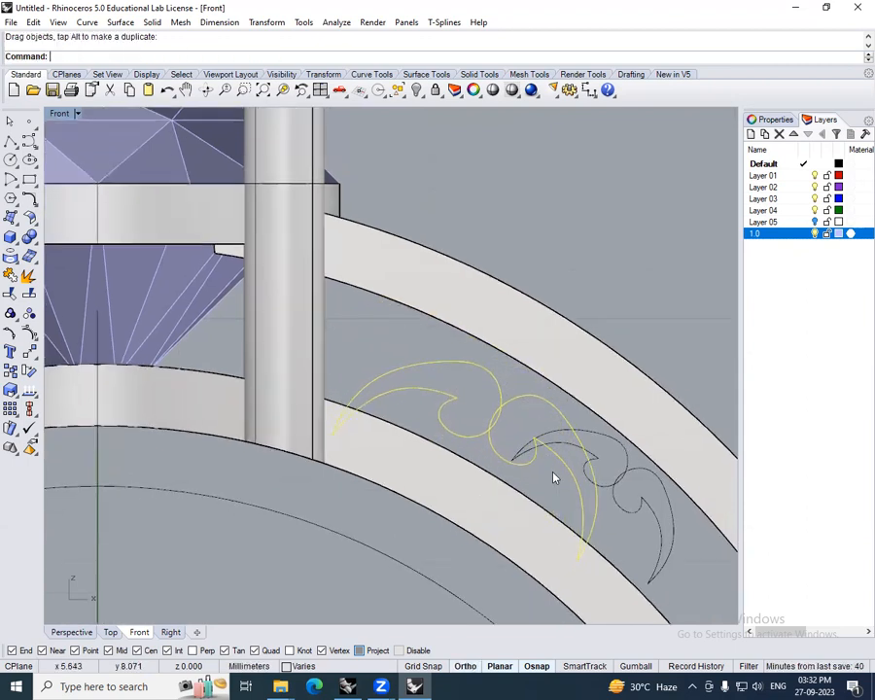
scroll(553, 475, down, 8)
text(s1)
key(Return)
click(456, 454)
click(564, 350)
click(591, 318)
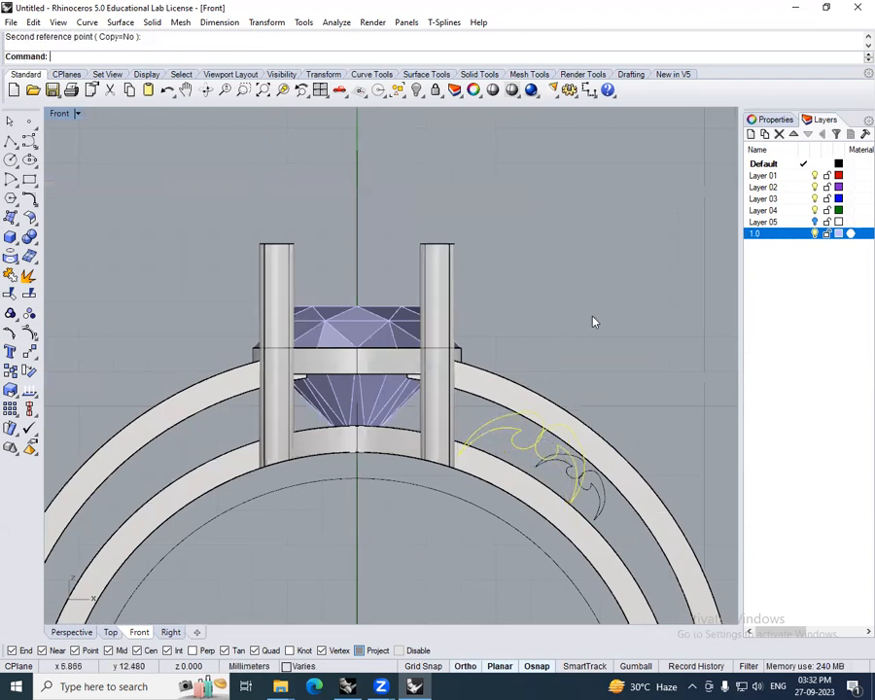
- Rotate the enlarged scroll pair clockwise about its tip beside the prong to follow the shank's curve
text(ro)
key(Return)
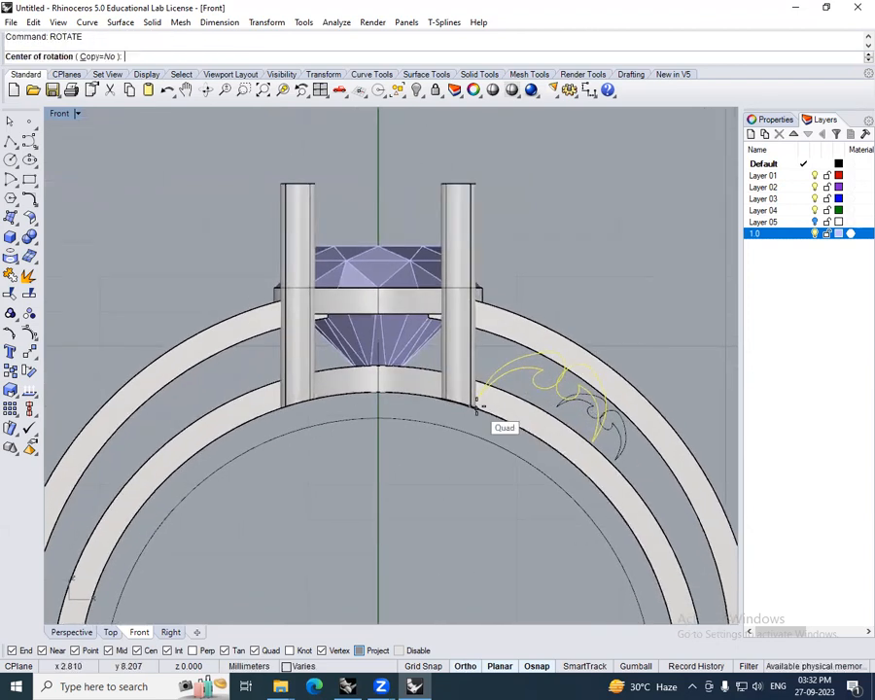
click(479, 395)
click(586, 293)
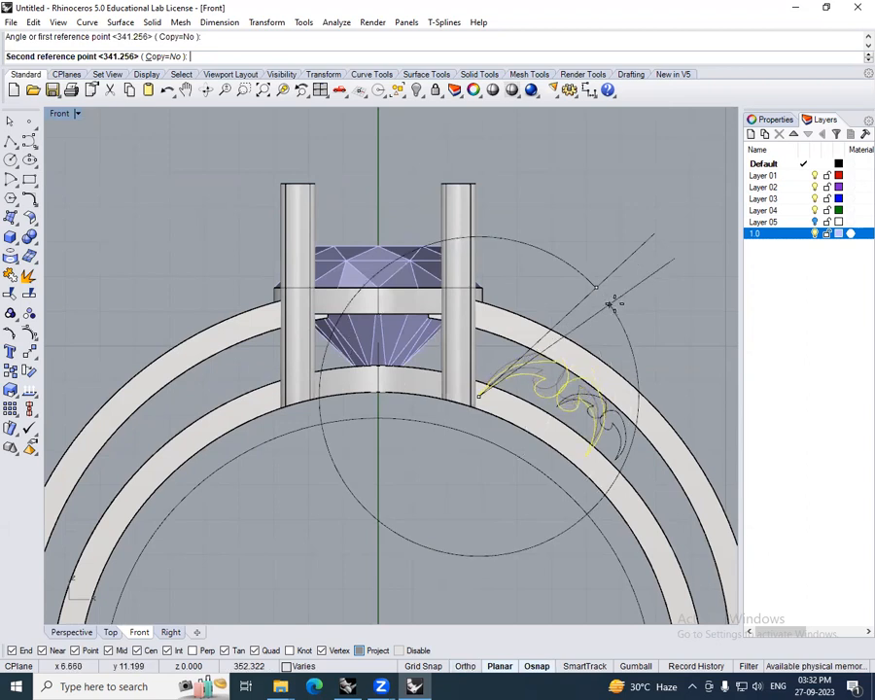
click(618, 305)
right_drag(622, 416, 608, 428)
- Enlarge the rotated scroll pair slightly with Scale, using its lower tip as the origin
text(S)
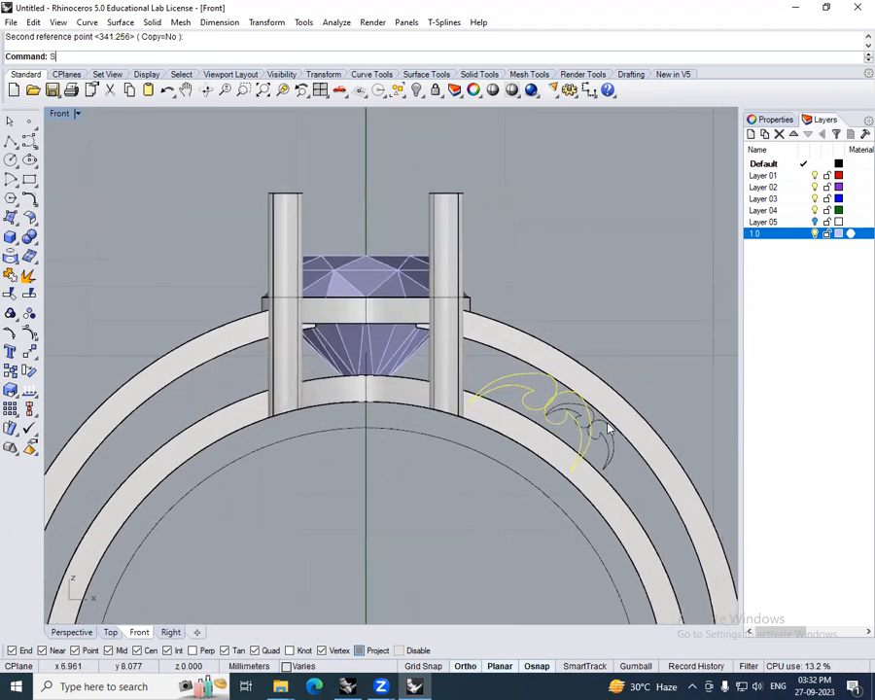
text(cale)
key(Return)
click(569, 466)
click(650, 371)
click(661, 363)
- Delete the two remaining small scroll curves and select the enlarged scroll pair
scroll(618, 431, up, 4)
click(587, 430)
key(Delete)
scroll(579, 344, up, 4)
click(550, 364)
key(Delete)
drag(462, 359, 457, 354)
scroll(456, 355, down, 4)
right_drag(478, 365, 459, 315)
scroll(464, 342, down, 2)
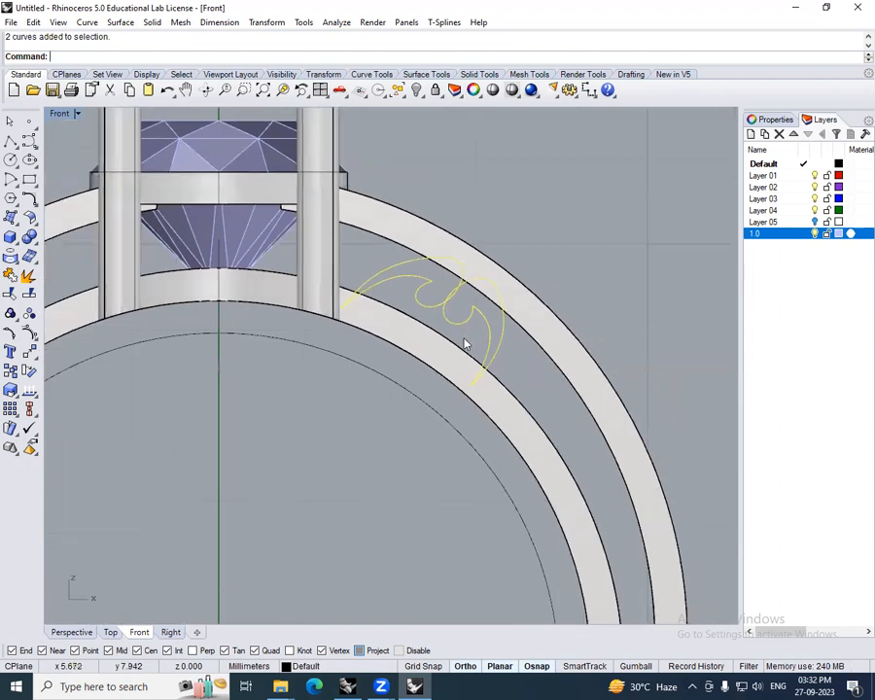
scroll(467, 344, down, 4)
text(c)
key(Return)
key(Escape)
- Rotate the scroll pair about the ring's centre with Copy=Yes, placing two more pairs farther down the slot
text(R)
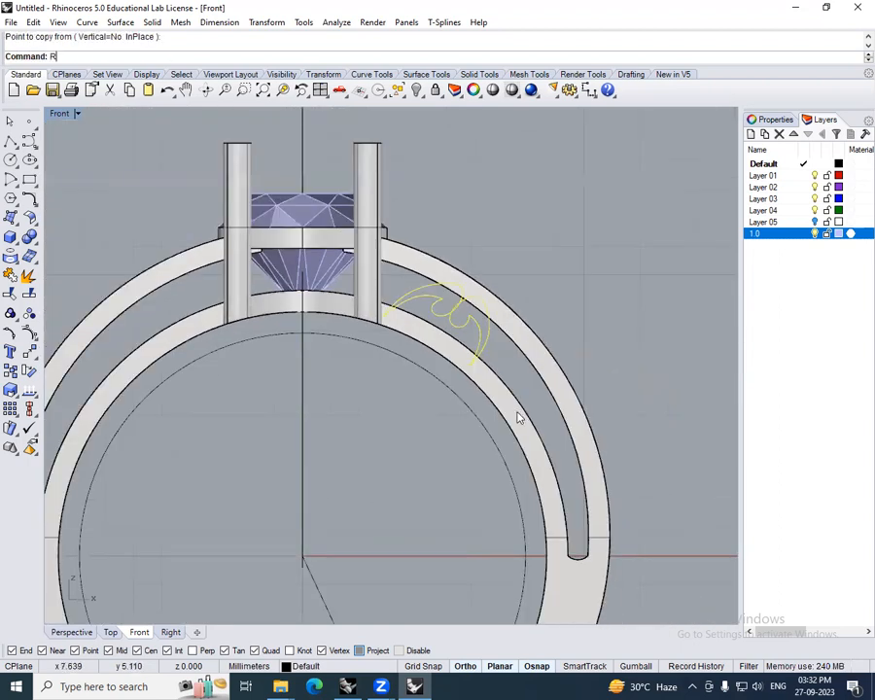
text(OTATE)
key(Return)
click(97, 56)
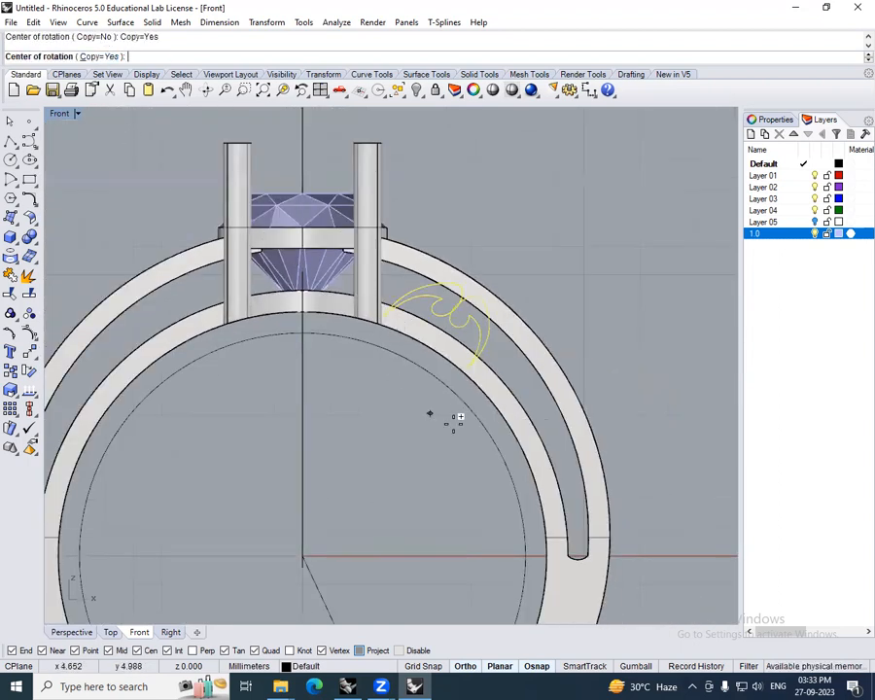
click(468, 410)
click(590, 279)
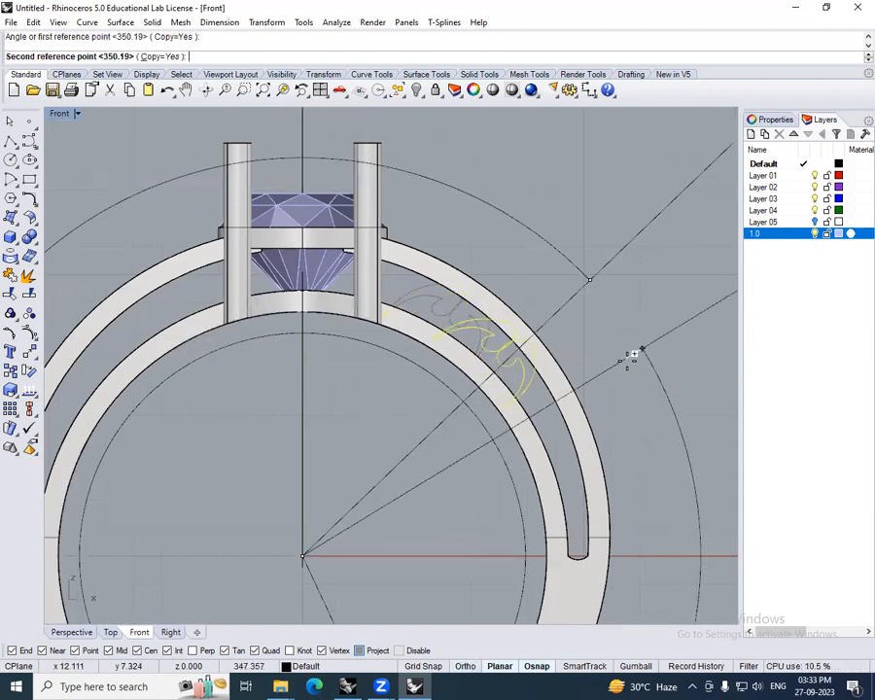
click(658, 405)
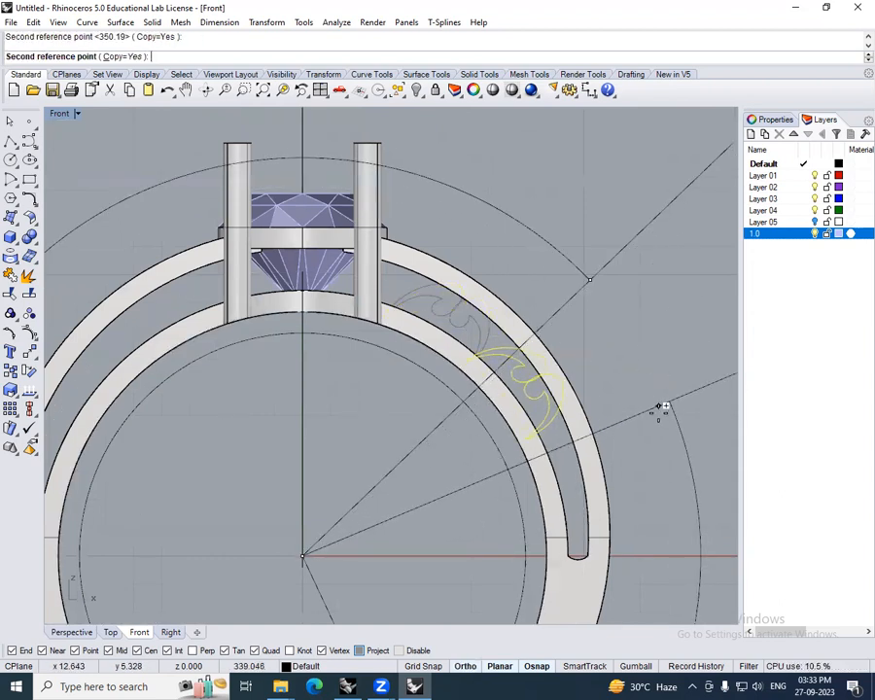
click(685, 542)
- Compress the middle scroll pair across the slot with Scale1D, using its lower tip as the origin
scroll(593, 447, up, 5)
click(581, 432)
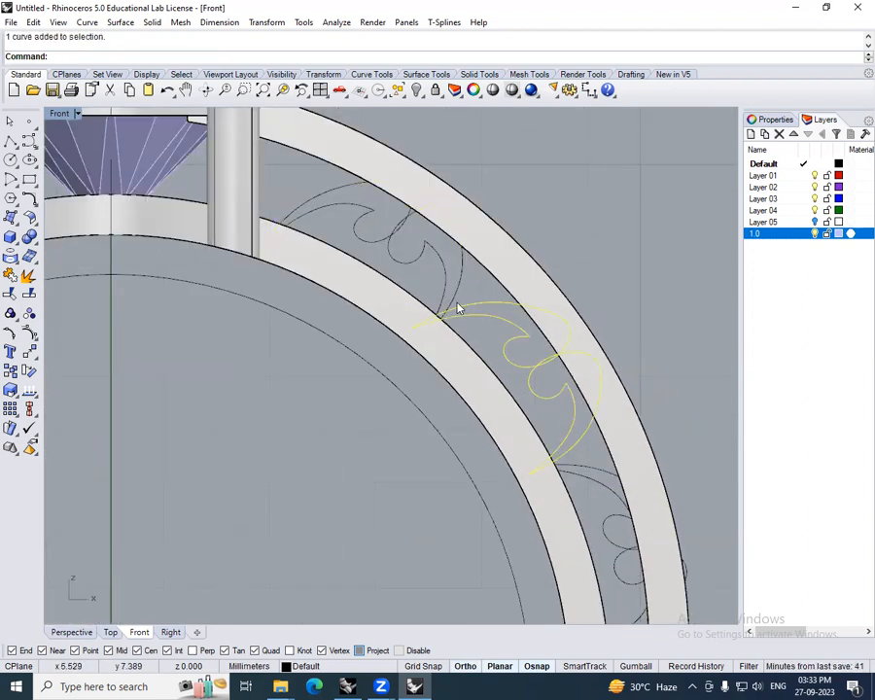
right_drag(583, 473, 580, 415)
text(S1)
key(Return)
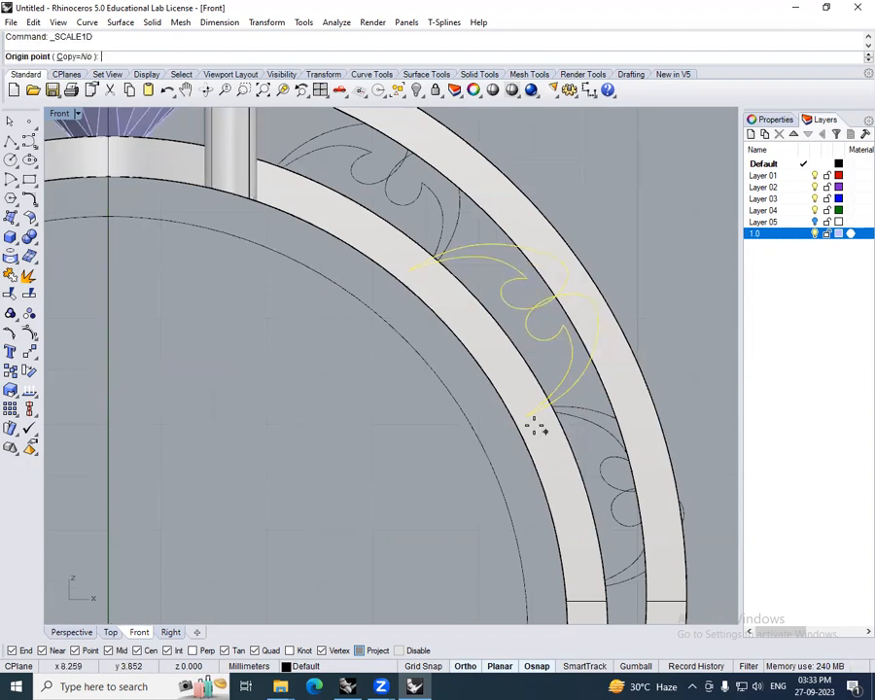
click(526, 417)
scroll(594, 371, down, 1)
click(696, 346)
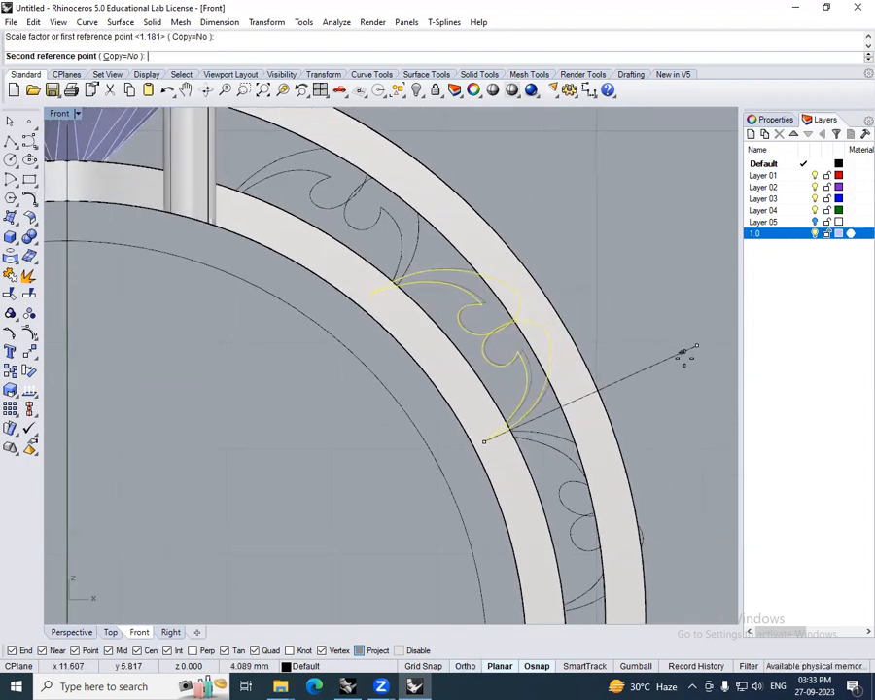
shift+click(677, 365)
- Compress the lowest scroll pair across the slot with Scale1D, using its lower tip as the origin
right_drag(590, 472, 589, 407)
scroll(589, 407, up, 4)
click(557, 428)
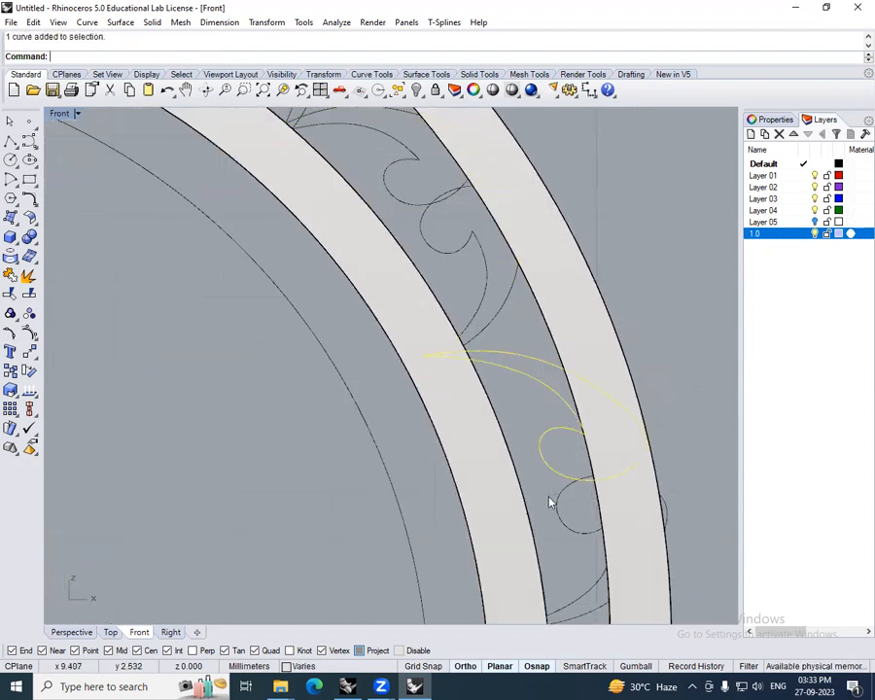
click(562, 492)
shift+click(554, 470)
mouse_move(560, 451)
right_down()
mouse_move(552, 384)
mouse_move(557, 447)
right_up()
scroll(552, 384, down, 5)
key(Return)
click(522, 508)
click(692, 420)
click(668, 422)
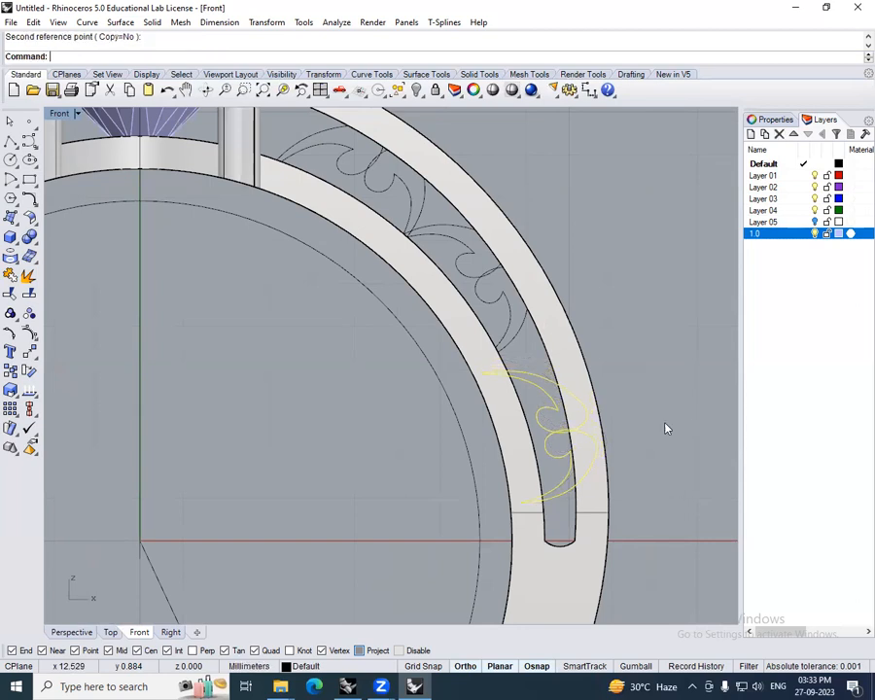
- Select all the scroll curves in the slot and extrude them past the side face of the shank
scroll(591, 382, up, 3)
scroll(564, 386, up, 4)
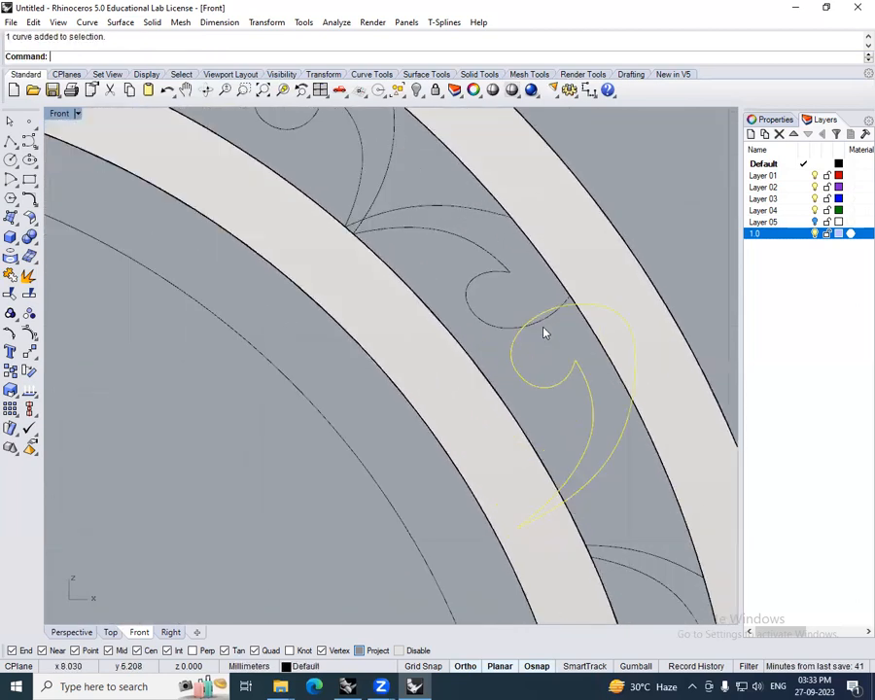
scroll(470, 286, down, 4)
scroll(453, 316, up, 3)
click(435, 261)
scroll(447, 262, down, 6)
scroll(589, 385, up, 7)
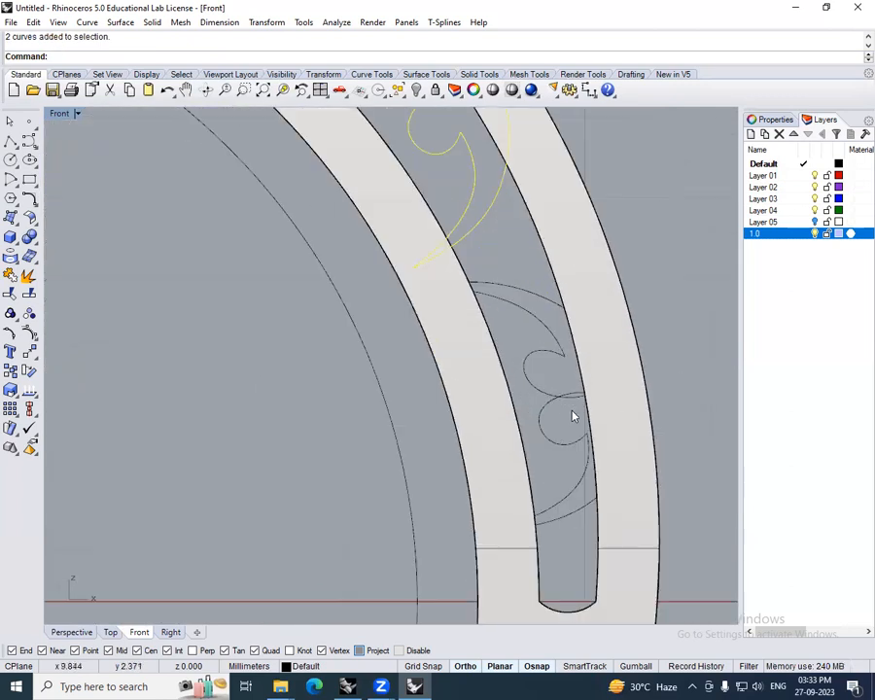
click(568, 409)
scroll(555, 396, down, 5)
scroll(555, 394, down, 4)
right_drag(555, 394, 624, 372)
scroll(546, 348, down, 4)
key(F3)
text(EC)
key(Return)
click(398, 348)
- Select the tapered profile curve in the ring's centre and extrude it as a solid block beyond the shank
ctrl+shift+right_drag(461, 370, 478, 253)
right_drag(458, 195, 505, 255)
scroll(461, 209, down, 4)
click(459, 208)
scroll(461, 264, down, 2)
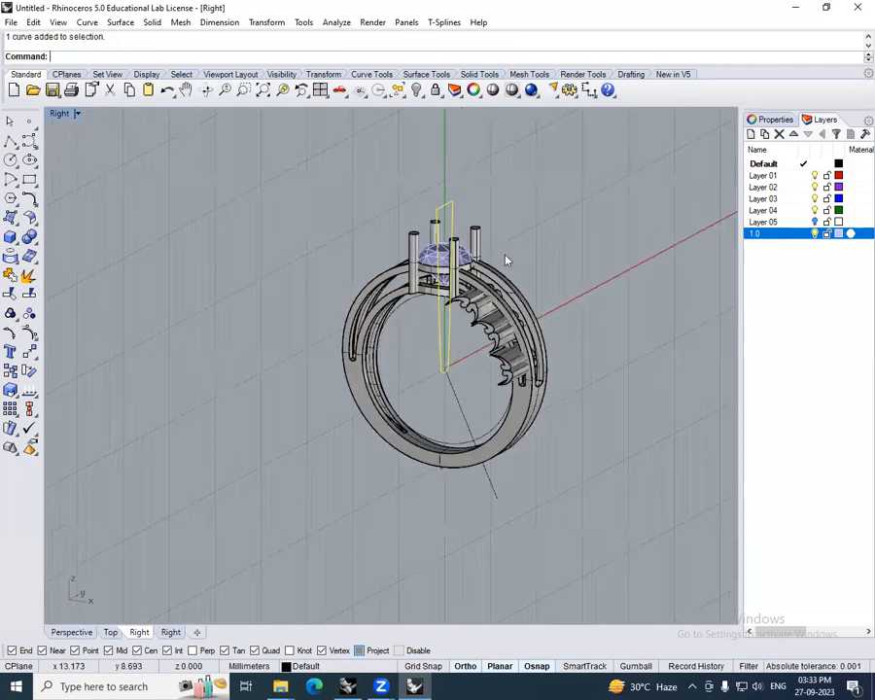
key(ctrl+F2)
text(EC)
key(Return)
click(571, 281)
- Trim the inner side of the scroll extrusions by subtracting the tapered block with BooleanDifference
ctrl+shift+right_drag(585, 317, 508, 377)
click(508, 377)
click(554, 409)
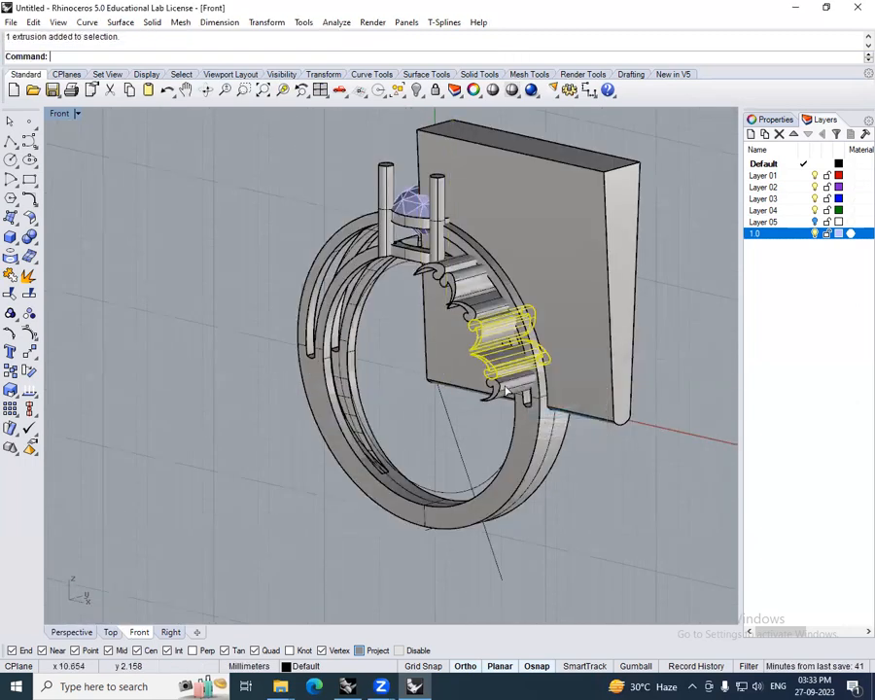
shift+click(505, 391)
shift+click(481, 307)
shift+click(469, 285)
shift+click(451, 271)
text(BooleanDifference)
key(Return)
click(579, 364)
key(Return)
- Create a cutting plane with Cutplane through the scroll solids along the shank's tapered outer side edge
ctrl+shift+right_drag(579, 363, 507, 360)
ctrl+shift+right_drag(498, 415, 436, 417)
key(ctrl+F3)
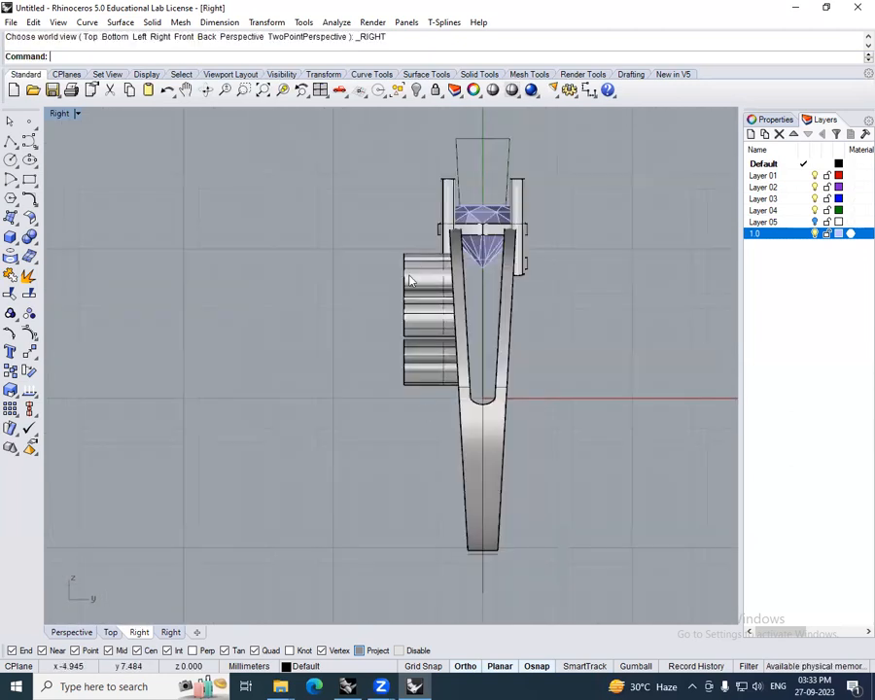
drag(414, 245, 390, 395)
scroll(445, 380, up, 4)
right_drag(447, 379, 466, 345)
text(Cutplane)
key(Return)
click(482, 413)
click(491, 520)
scroll(492, 507, down, 6)
- Extrude the cutting plane outward into a block covering the protruding ends of the scroll solids
mouse_move(484, 318)
ctrl+shift+right_down()
mouse_move(513, 311)
mouse_move(473, 314)
mouse_move(484, 329)
ctrl+shift+right_up()
click(502, 319)
key(ctrl+F3)
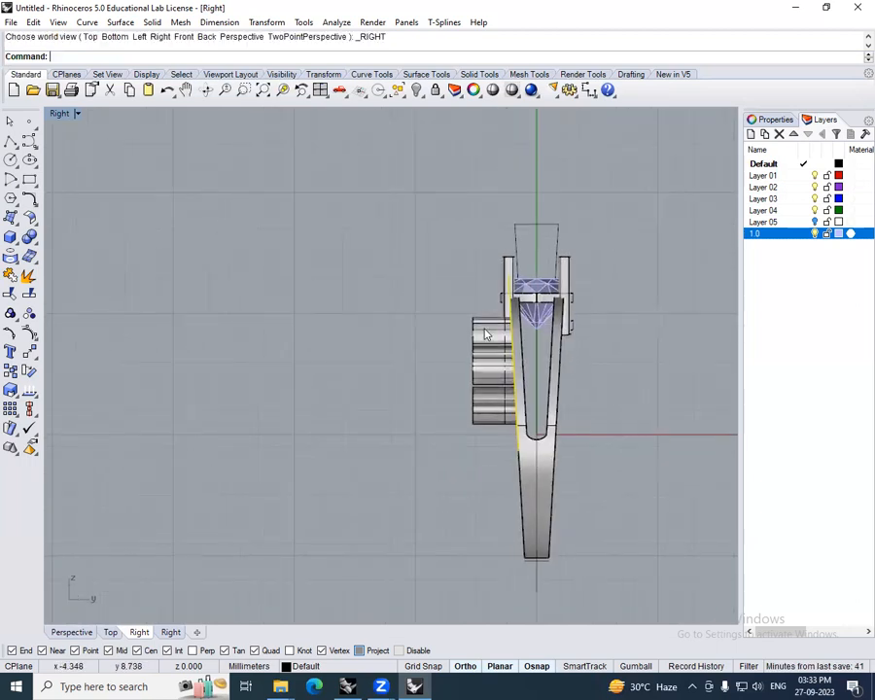
key(Return)
click(412, 321)
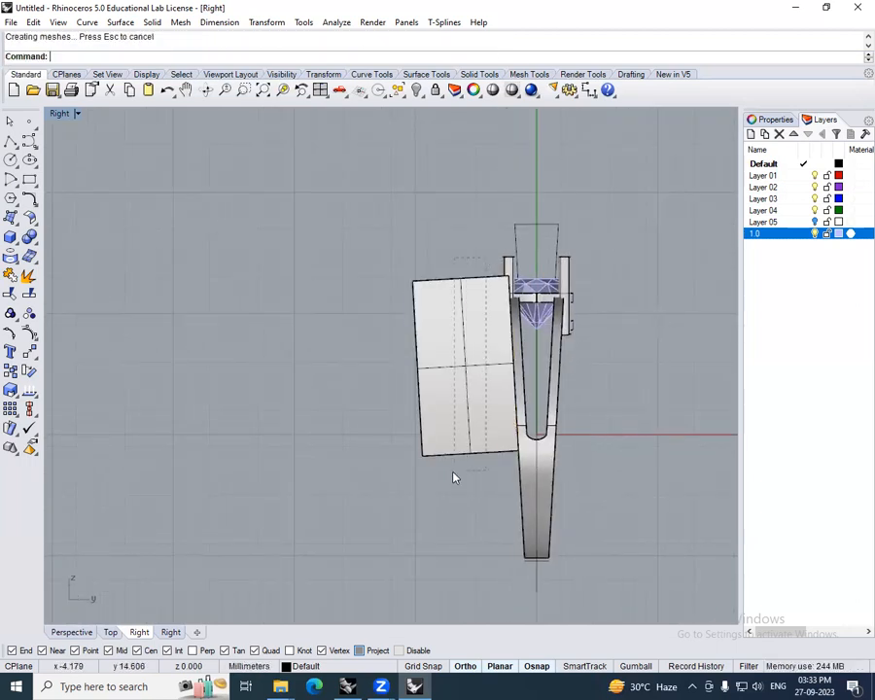
- Subtract the outer block from the scroll solids with BooleanDifference so they end flush with the shank's side
drag(452, 472, 452, 472)
ctrl+click(445, 409)
right_drag(499, 426, 575, 420)
key(Return)
click(452, 392)
key(Return)
scroll(547, 345, up, 7)
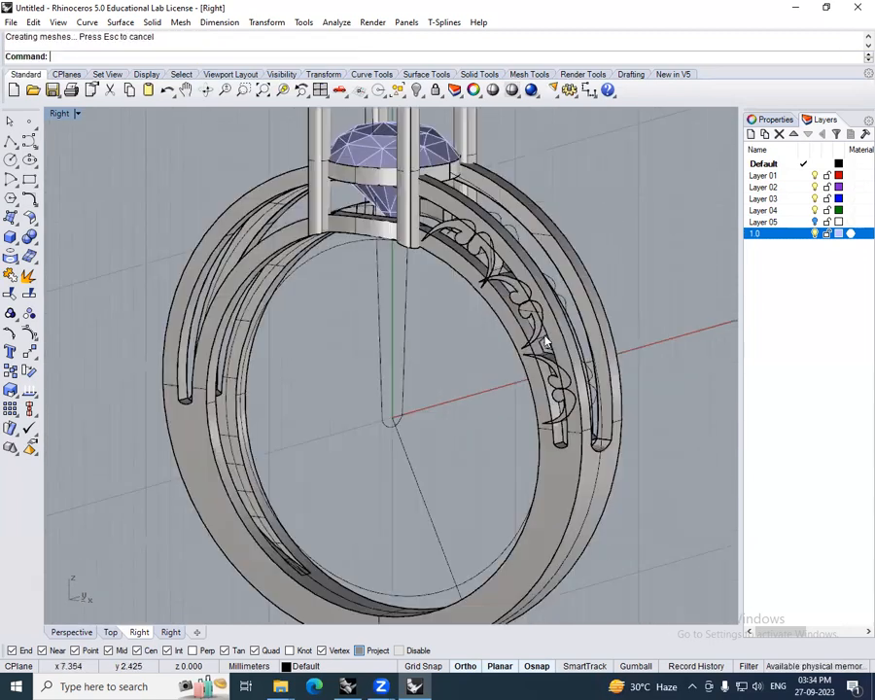
- Select only the trimmed scroll solids and mirror them from origin 0 along the X axis onto the opposite shank band
ctrl+shift+right_drag(572, 364, 567, 373)
scroll(566, 371, down, 6)
text(F)
key(Return)
drag(472, 248, 633, 475)
text(T)
key(Return)
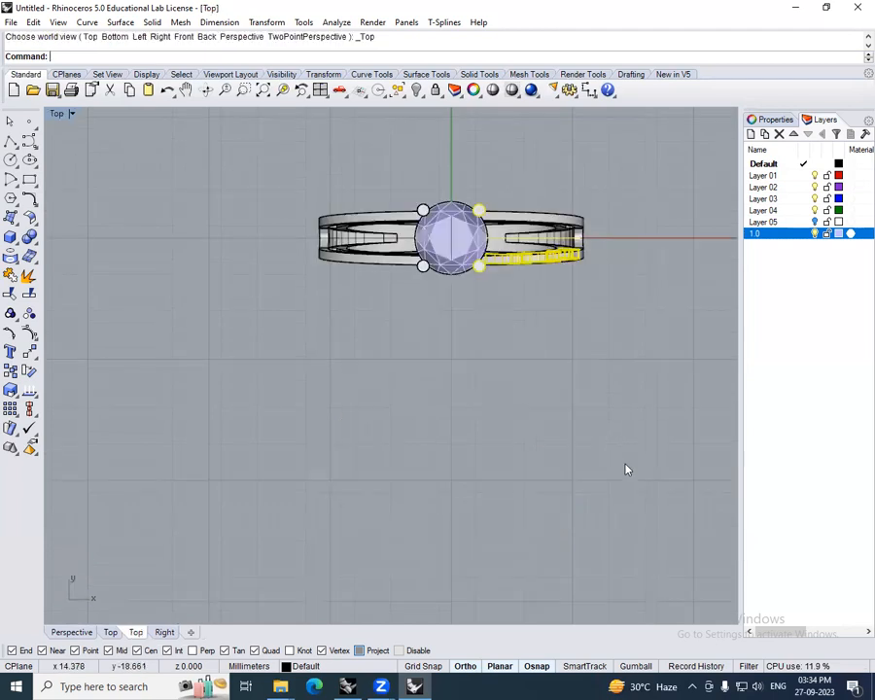
ctrl+drag(491, 341, 491, 342)
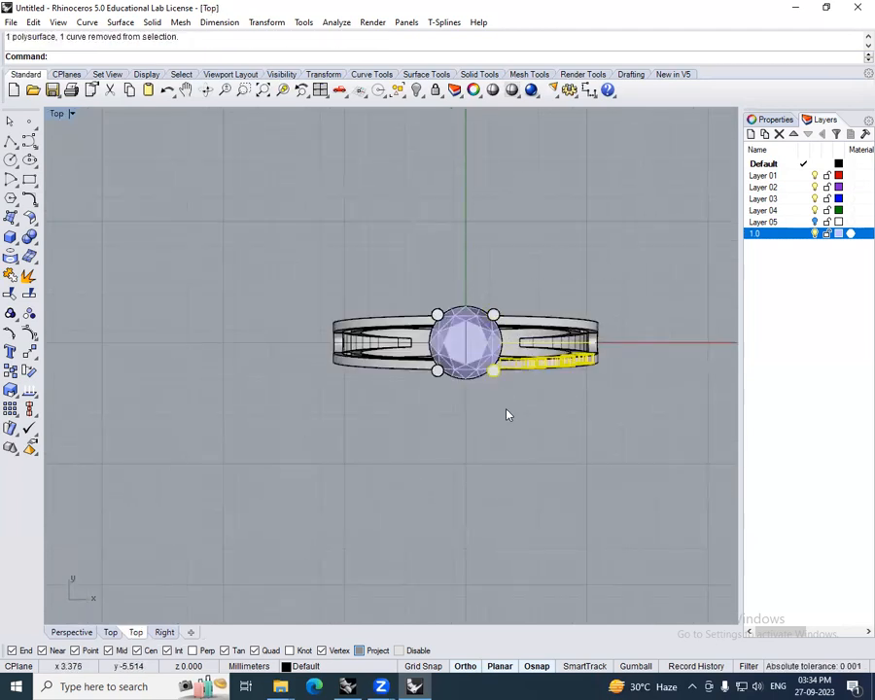
scroll(495, 384, up, 6)
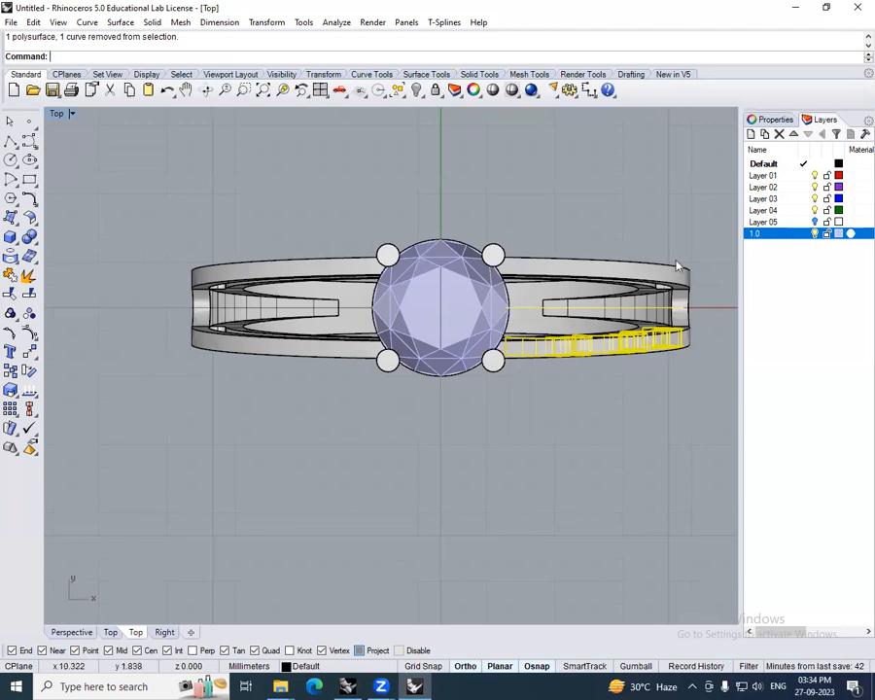
ctrl+drag(560, 332, 504, 317)
right_drag(618, 345, 551, 352)
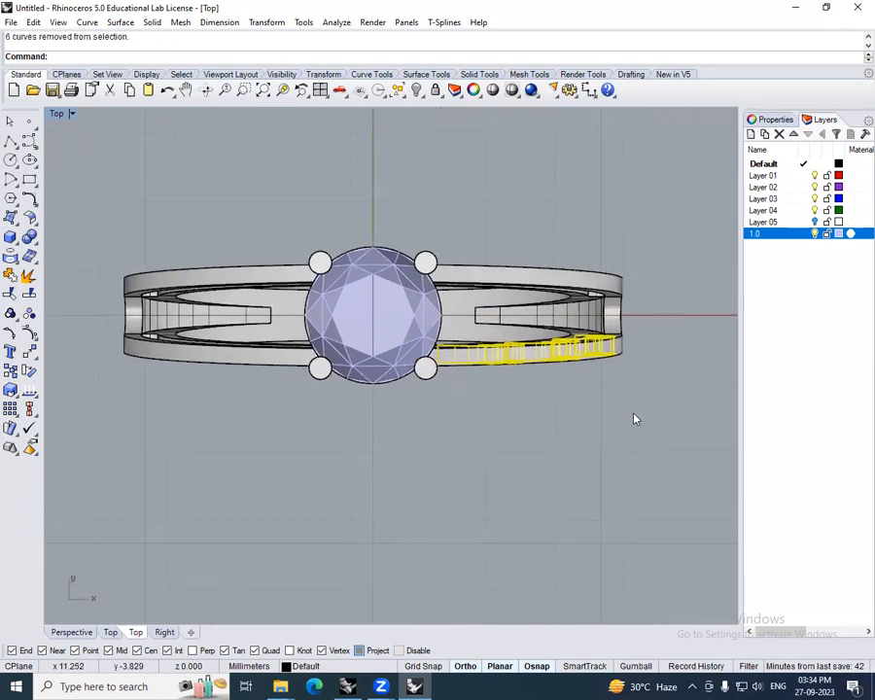
ctrl+shift+right_drag(634, 420, 621, 351)
key(ctrl+F1)
text(m)
key(Return)
text(0)
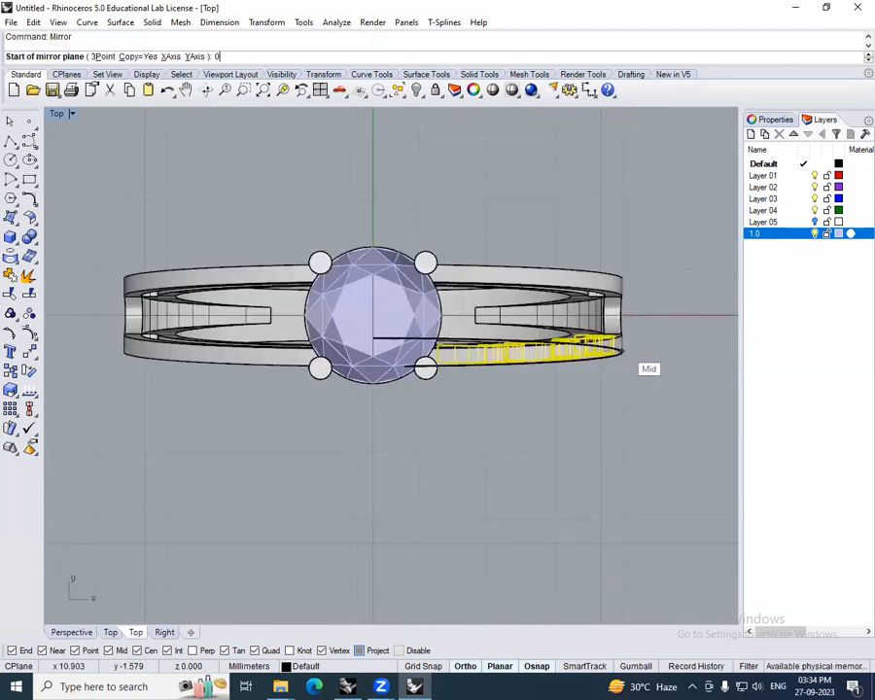
key(Return)
click(664, 418)
- Add the scroll solids on the opposite shank band to the selection and mirror both sets from origin 0 along the Y axis
ctrl+shift+right_drag(664, 418, 640, 354)
click(641, 354)
scroll(583, 360, up, 5)
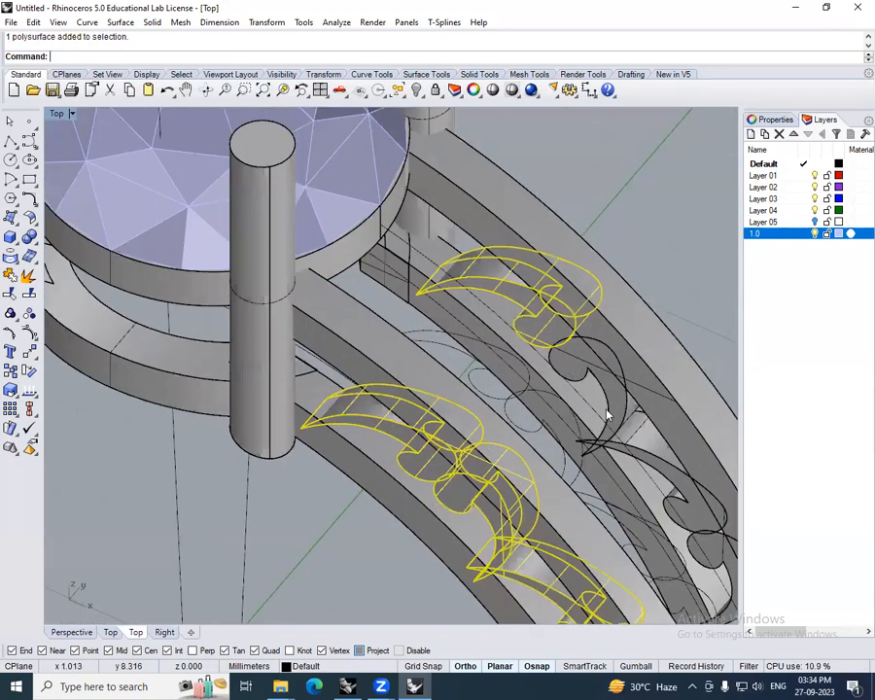
click(607, 415)
scroll(609, 403, down, 6)
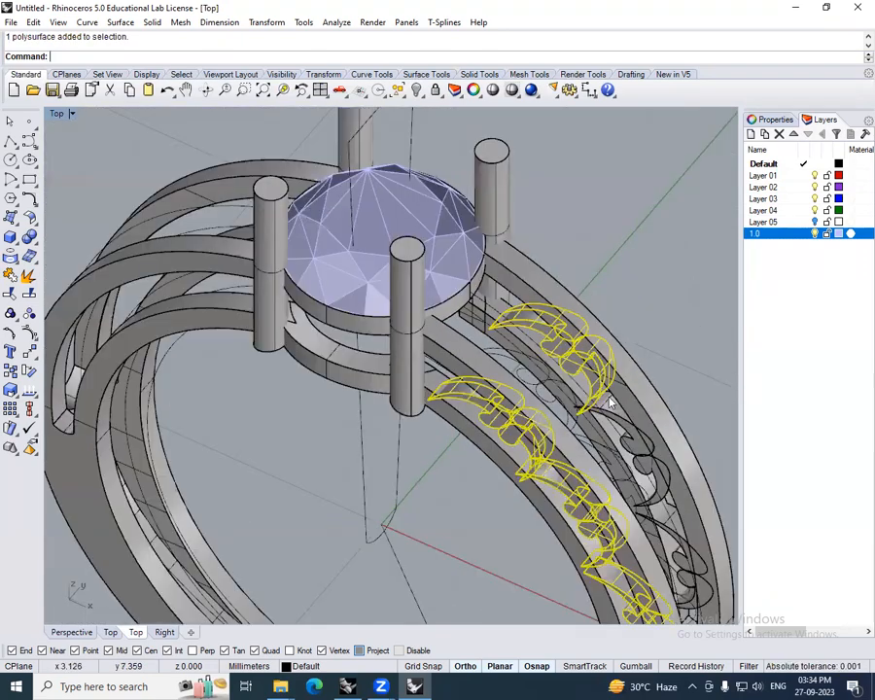
scroll(620, 410, up, 6)
click(622, 415)
right_drag(641, 461, 628, 386)
click(670, 477)
right_drag(696, 536, 622, 412)
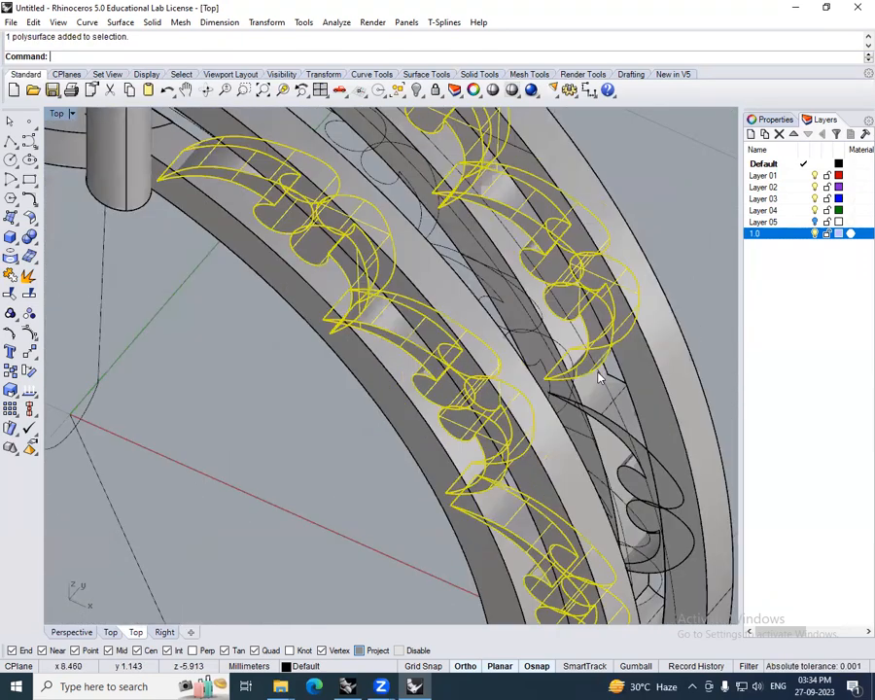
right_drag(653, 493, 610, 415)
click(617, 426)
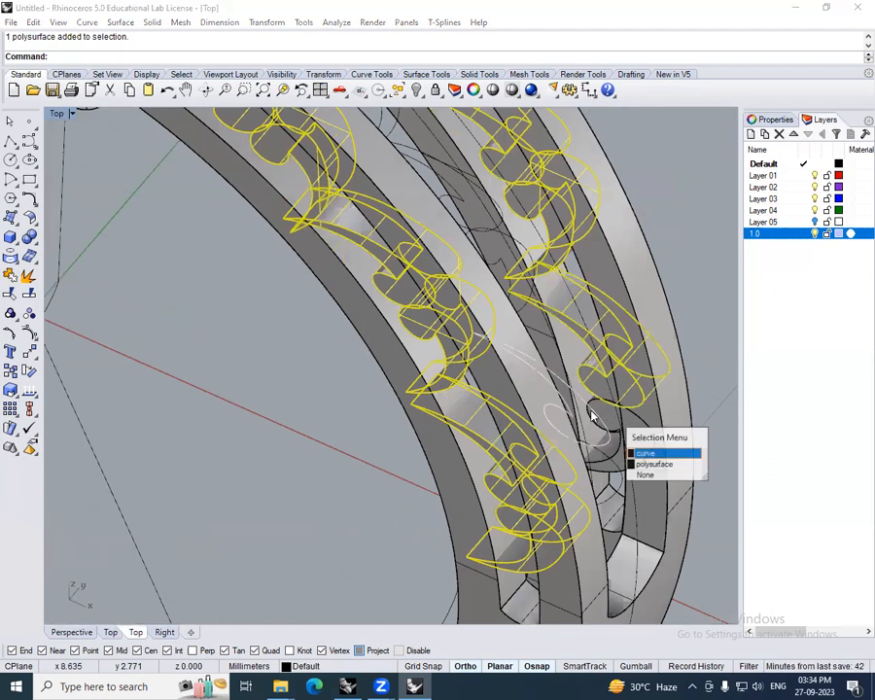
click(612, 464)
scroll(638, 462, down, 4)
key(ctrl+F1)
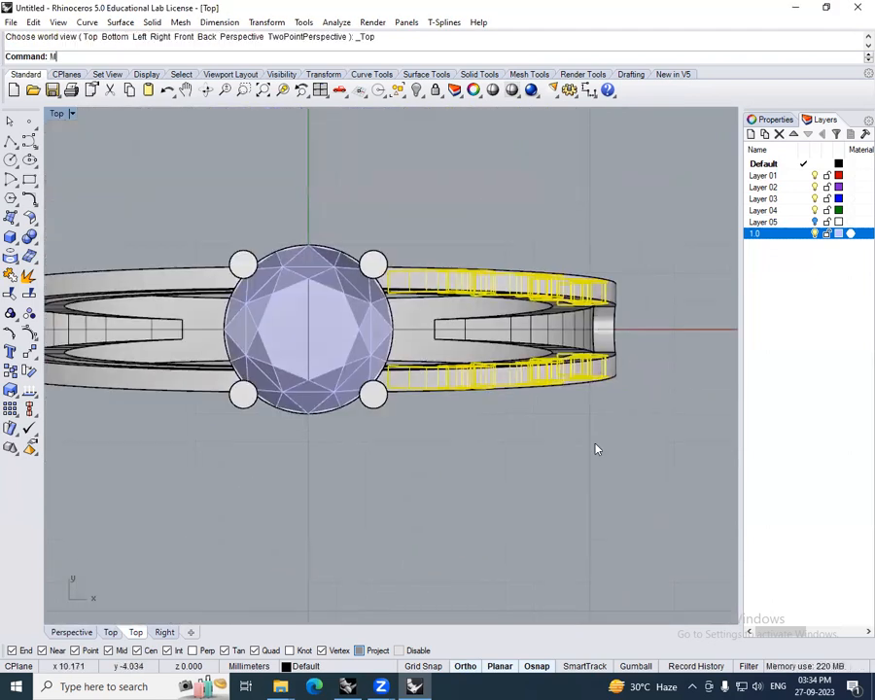
text(irror)
key(Return)
text(0)
key(Return)
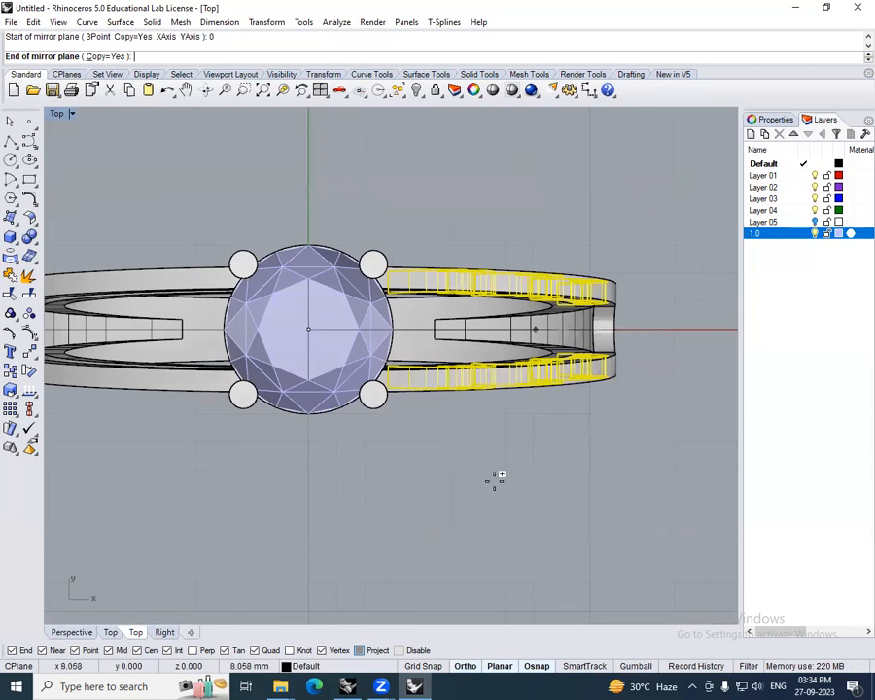
click(393, 510)
ctrl+shift+right_drag(422, 519, 461, 452)
click(462, 452)
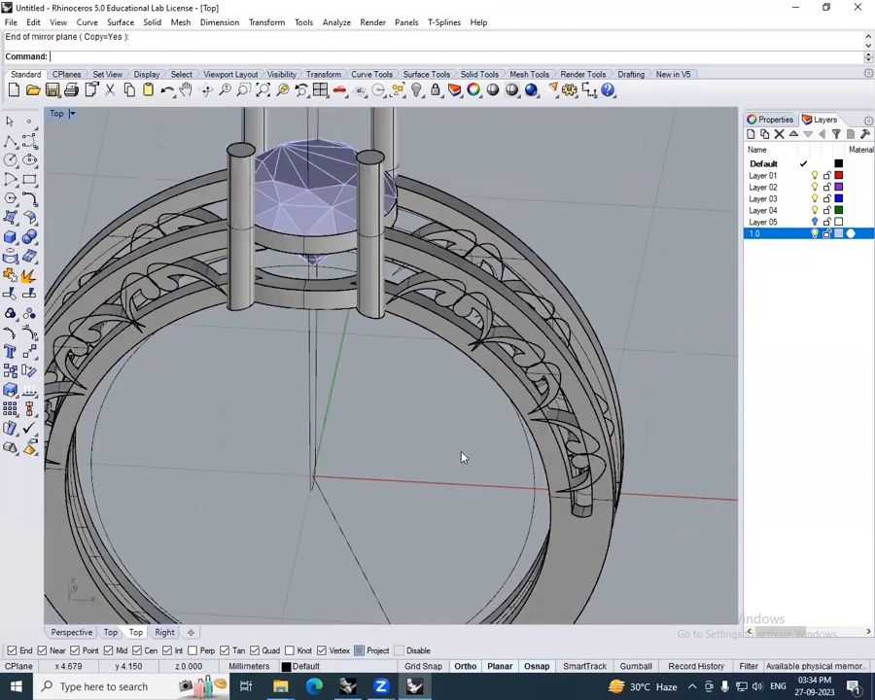
- Preview the whole ring with Shade and examine the scroll ornaments in the shank slots from several angles
scroll(492, 426, down, 5)
ctrl+shift+right_drag(469, 396, 509, 152)
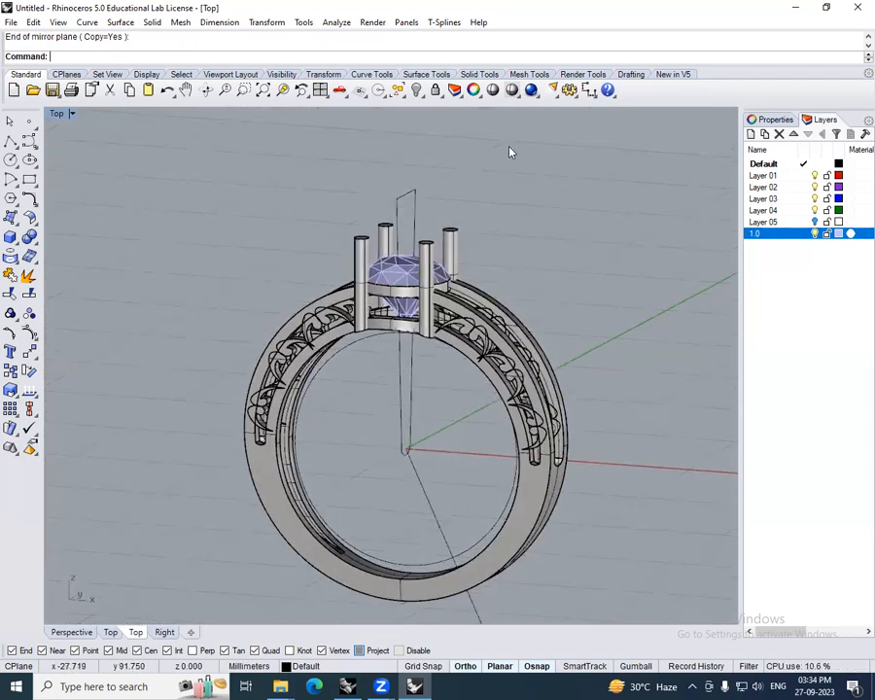
click(492, 89)
mouse_move(540, 350)
ctrl+shift+right_down()
mouse_move(626, 357)
mouse_move(560, 371)
mouse_move(551, 381)
ctrl+shift+right_up()
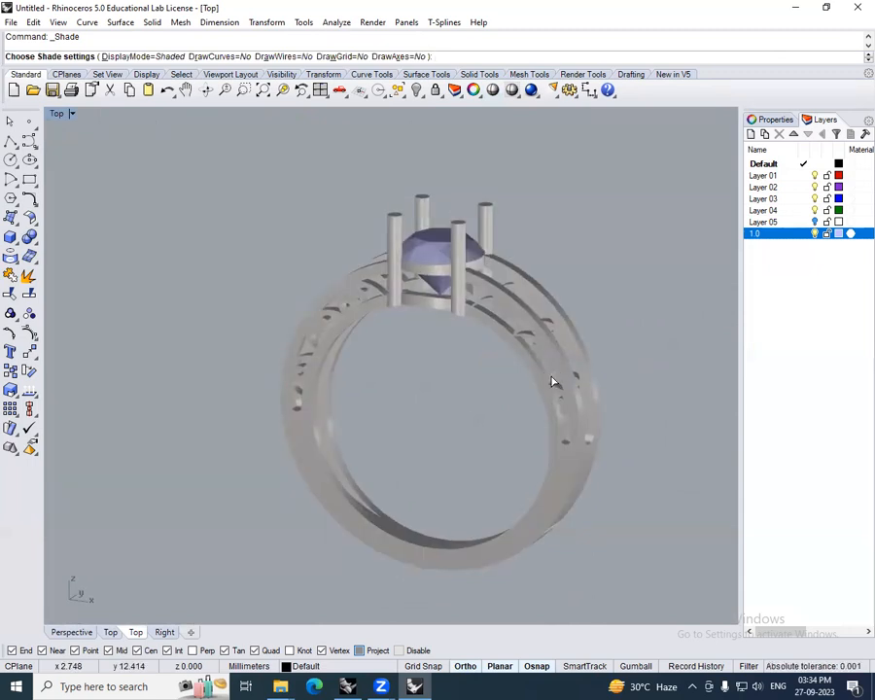
ctrl+shift+right_drag(552, 381, 559, 406)
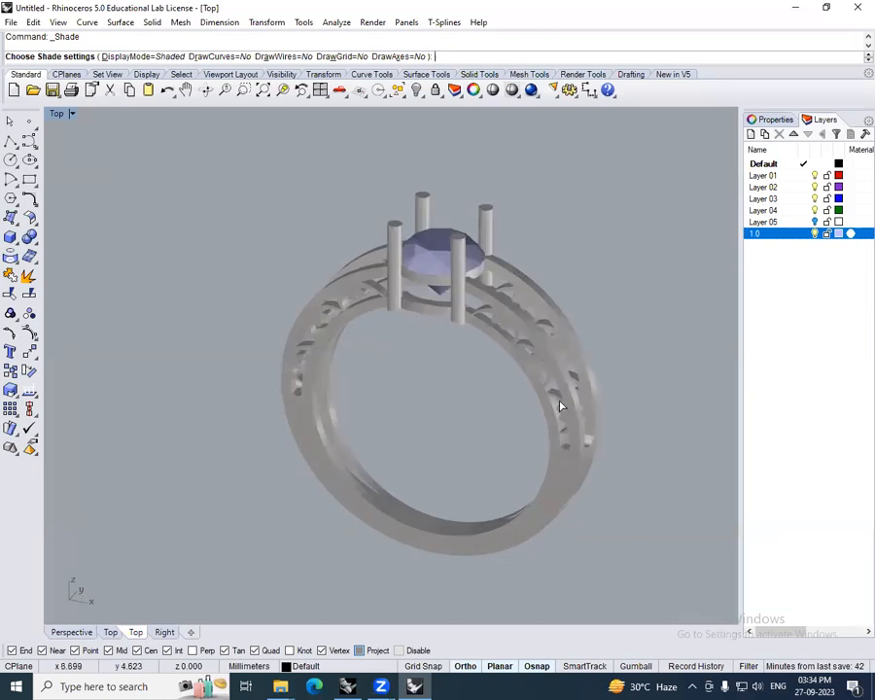